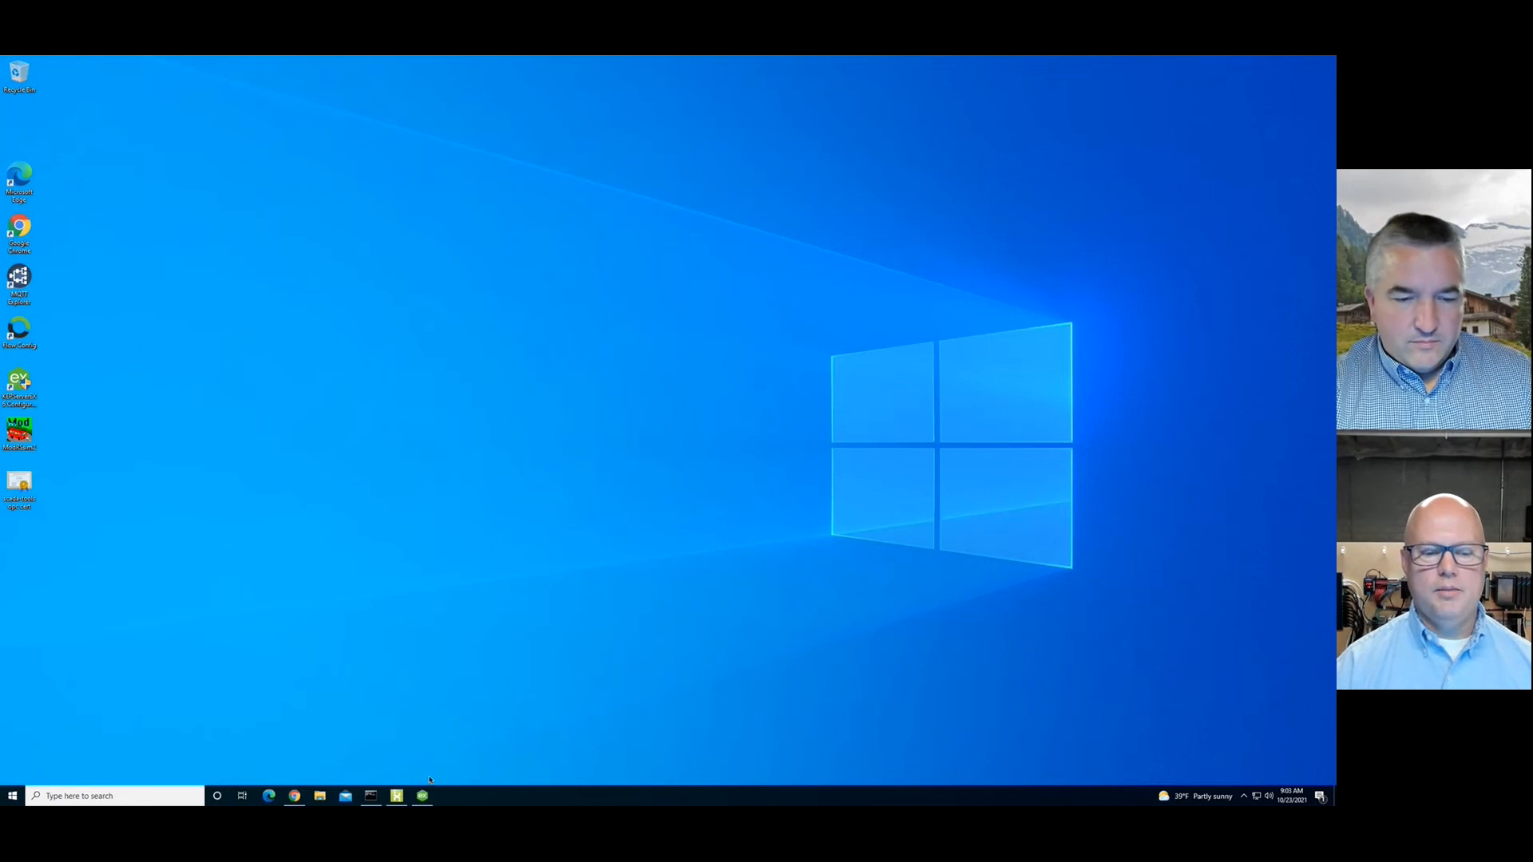
Step: Switch to KEPServerEX and duplicate the motorVibration1 tag within the Compressor channel's Functions device
click(422, 795)
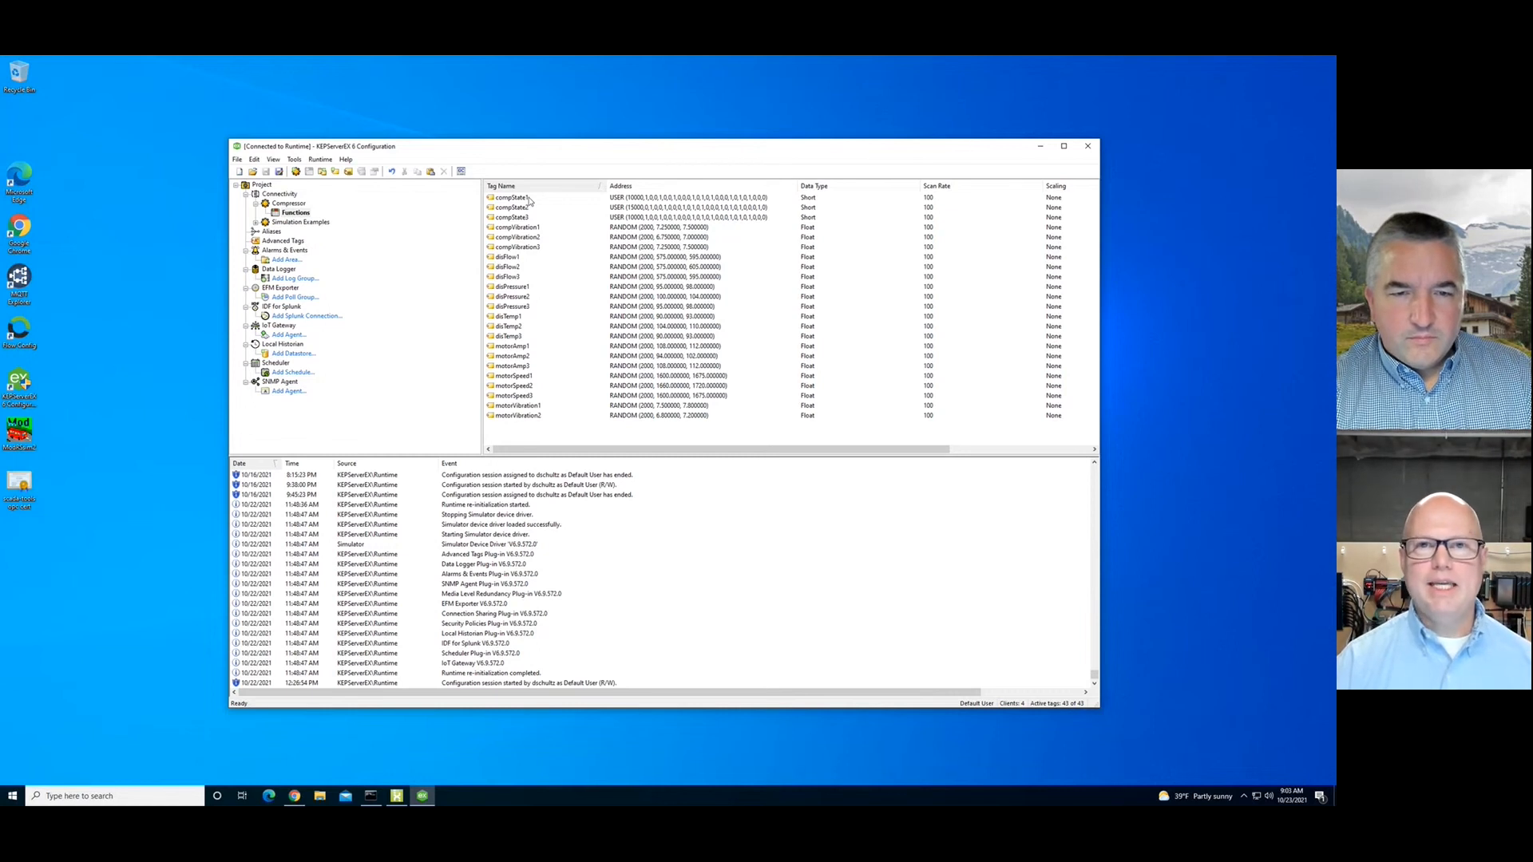
click(519, 406)
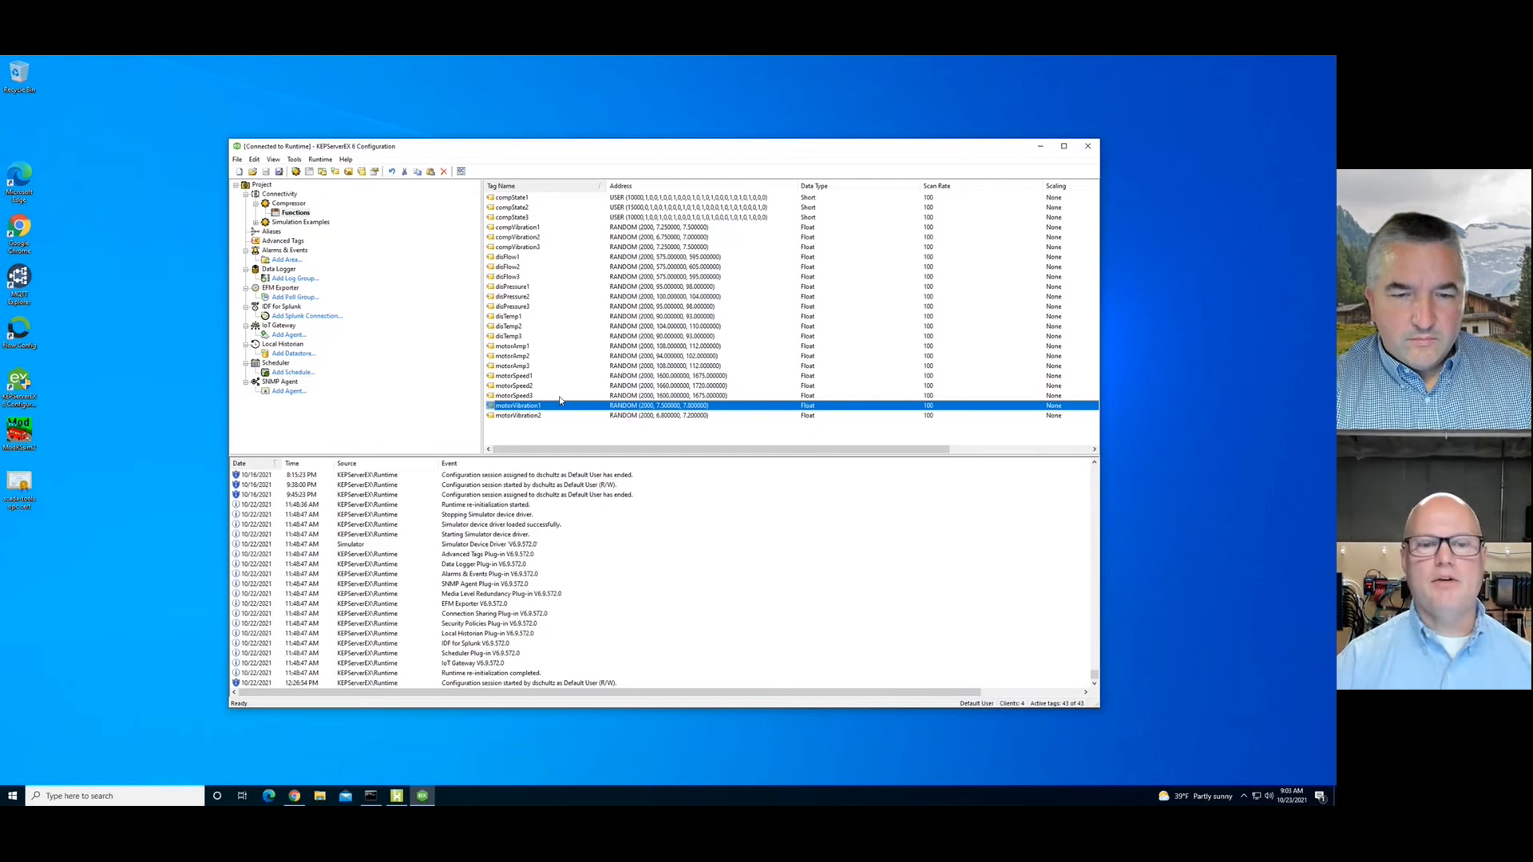
key(ctrl+c)
key(ctrl+v)
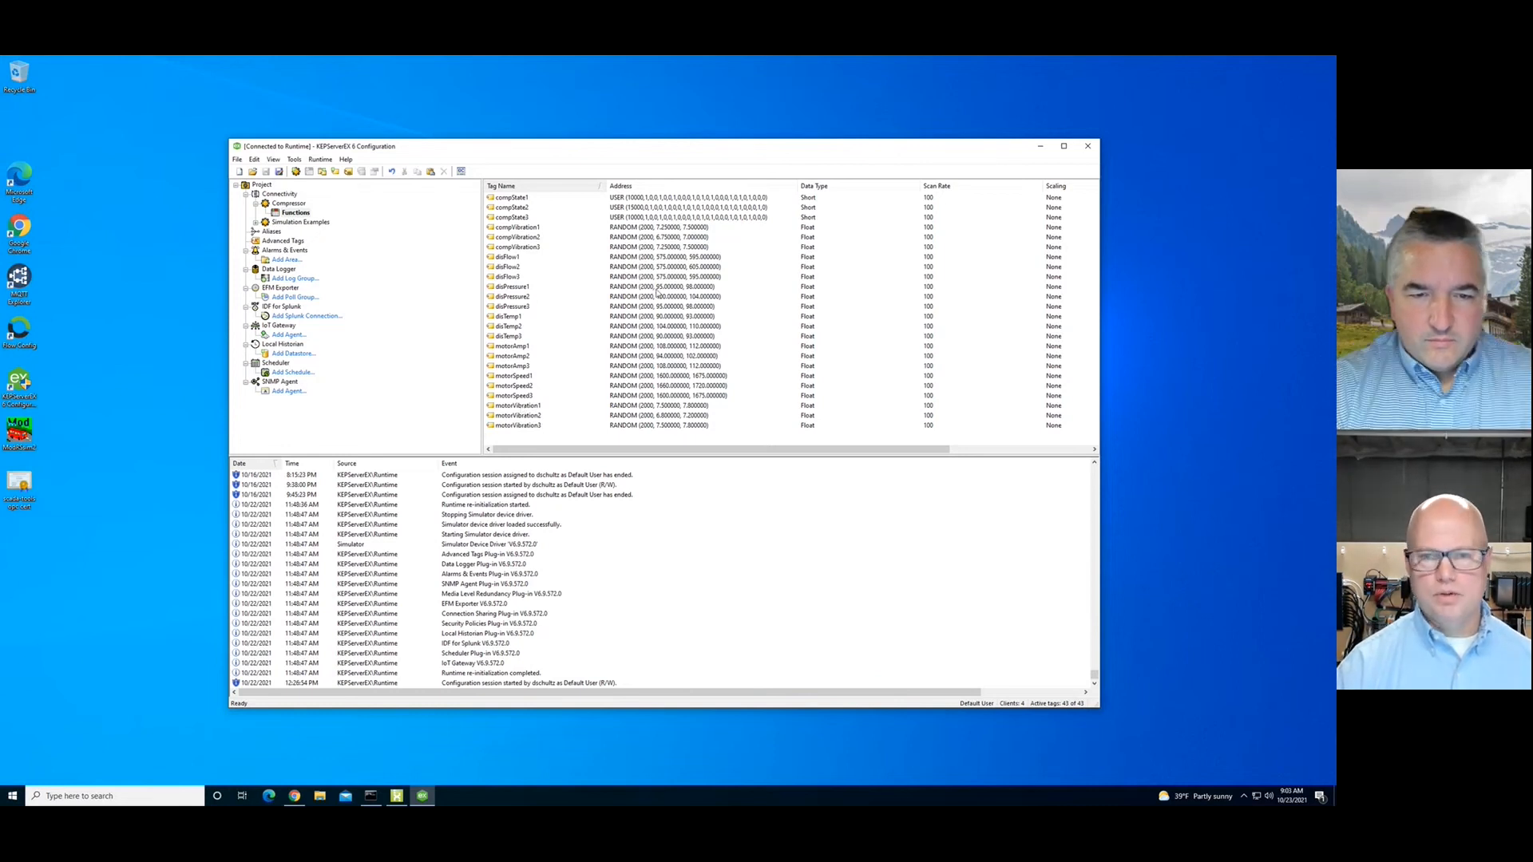
click(1039, 146)
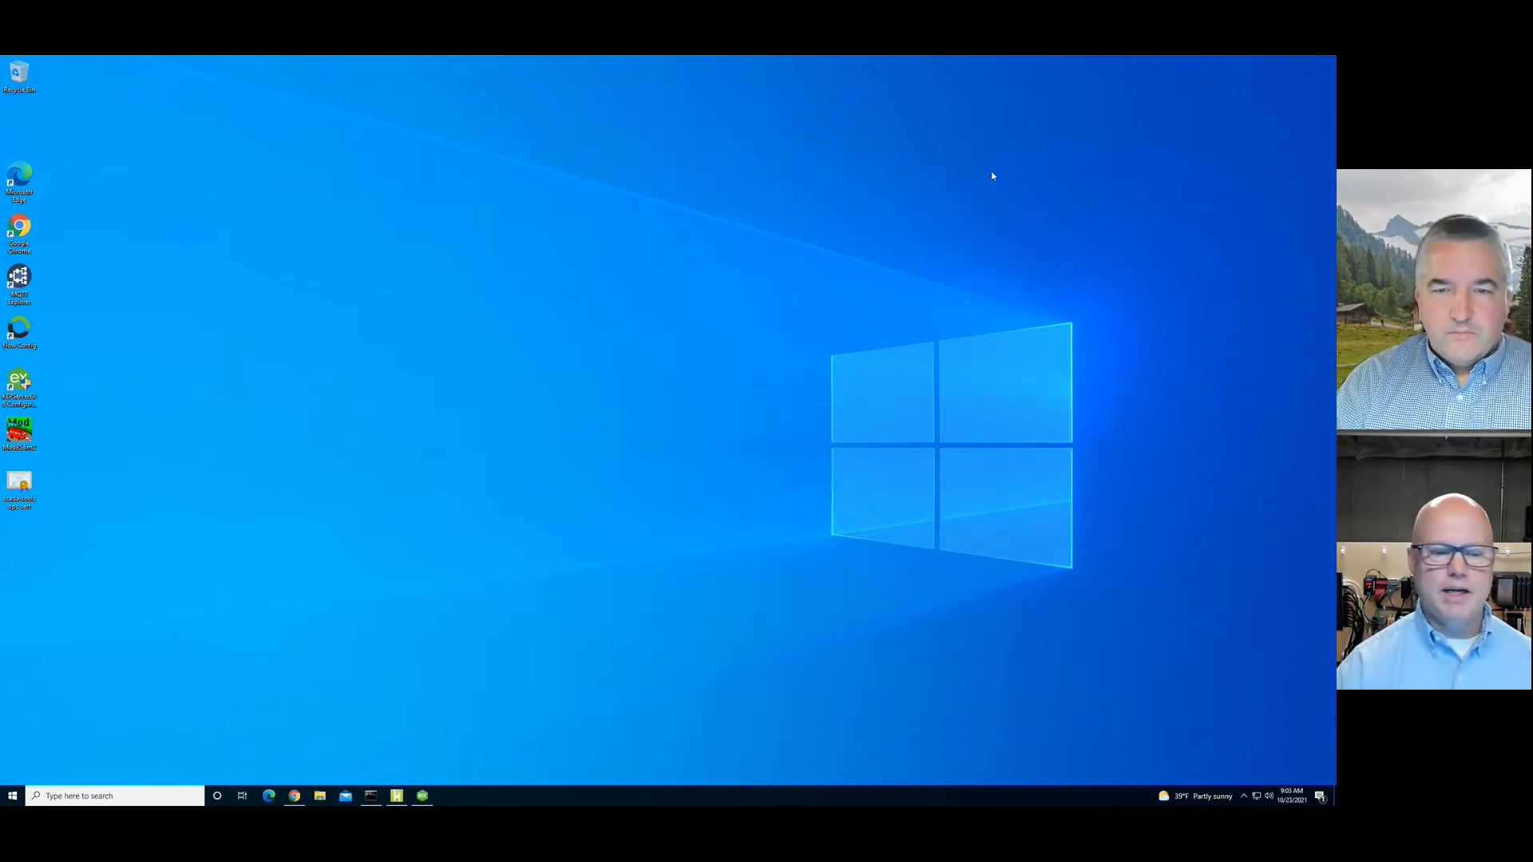
Step: Switch to HighByte Intelligence Hub and review the HiveMQ_SSL connection's details, inputs and outputs, returning to the connection list
click(294, 796)
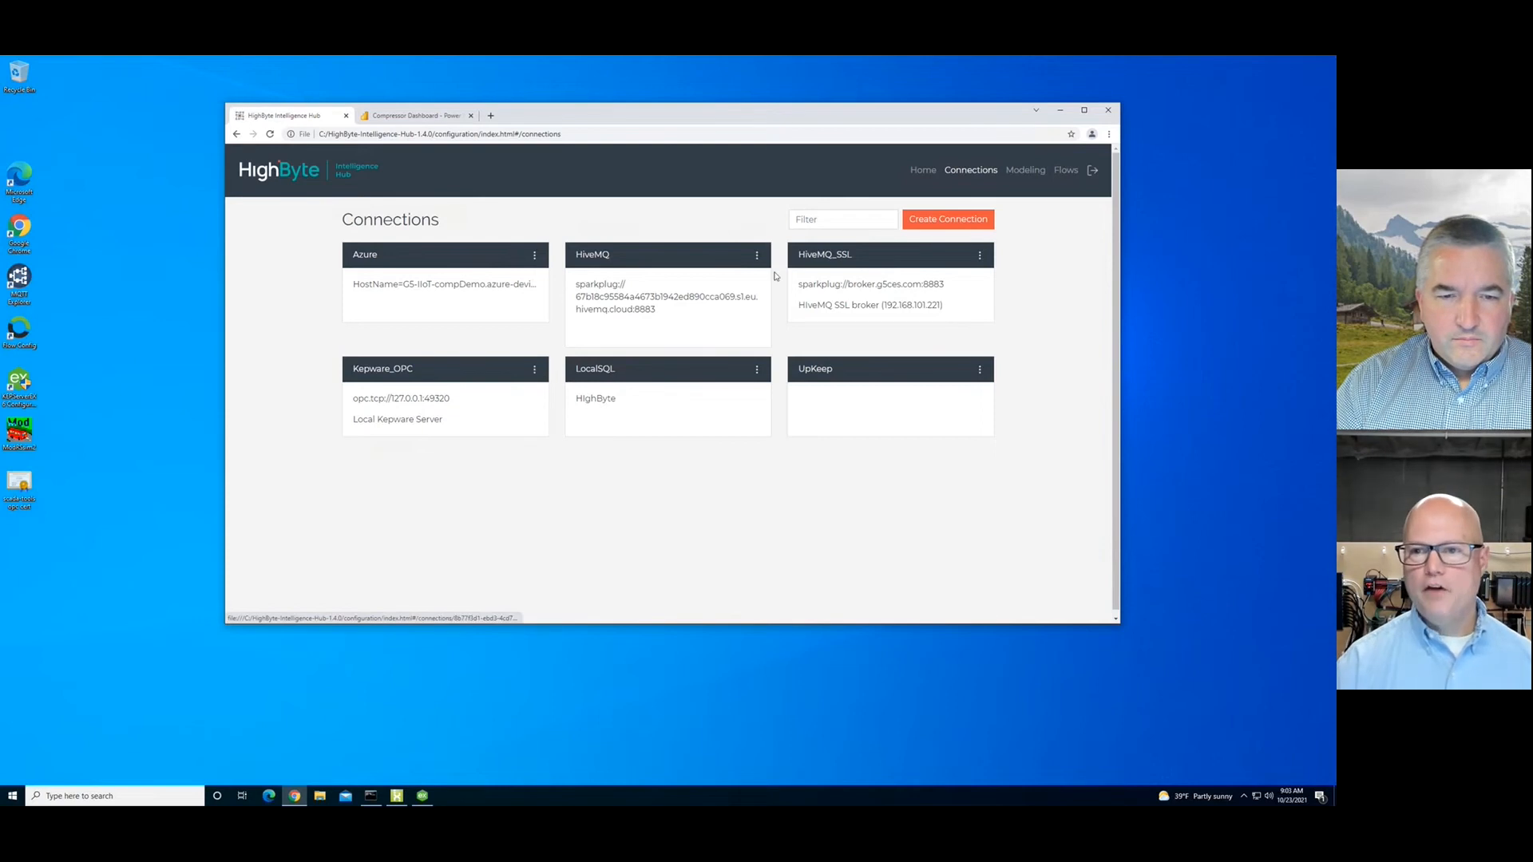
click(979, 255)
click(993, 276)
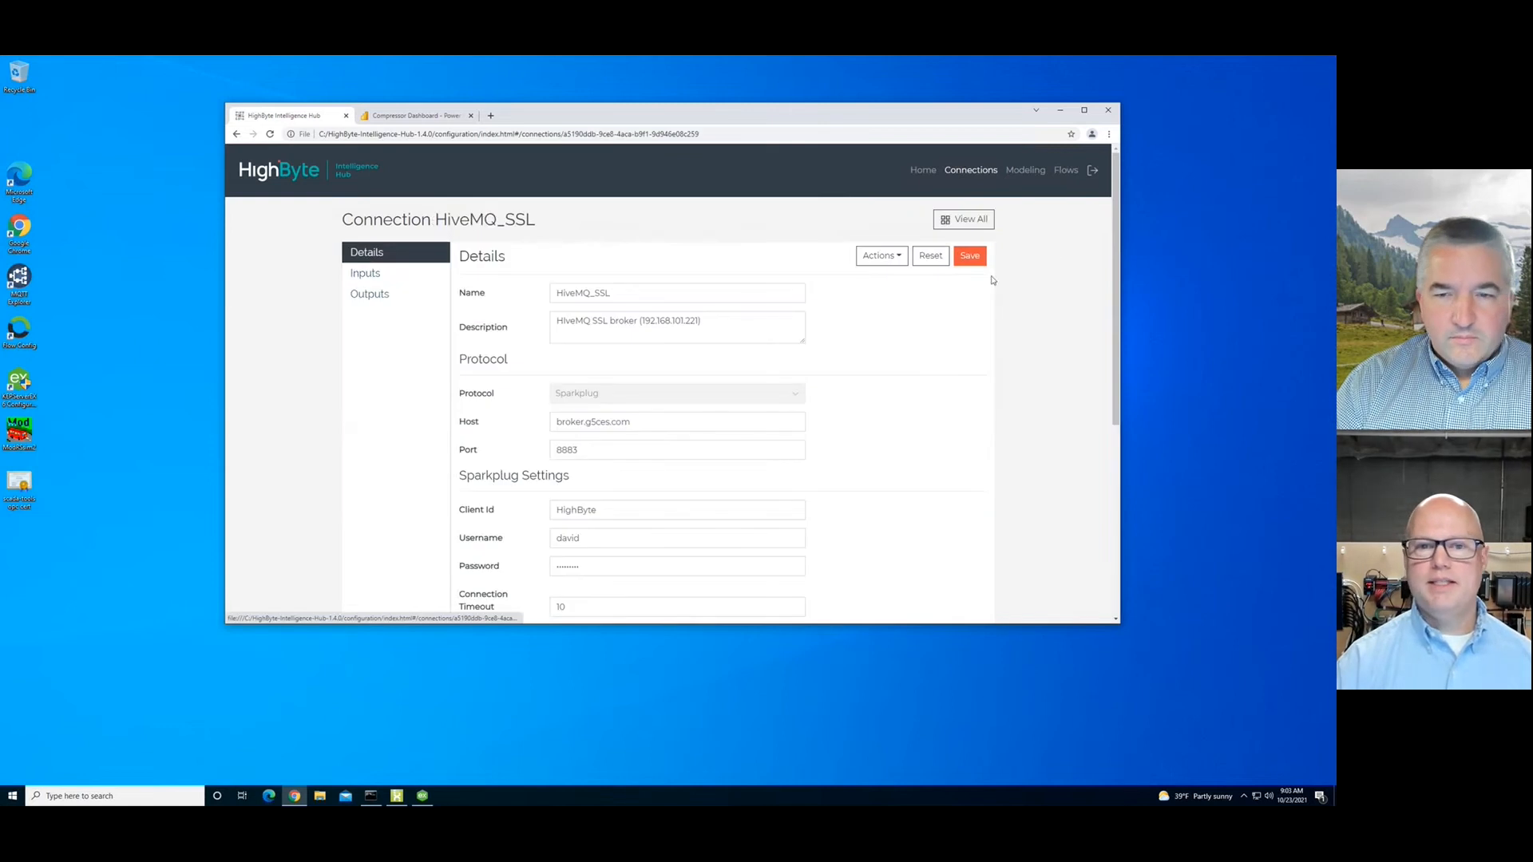
click(369, 275)
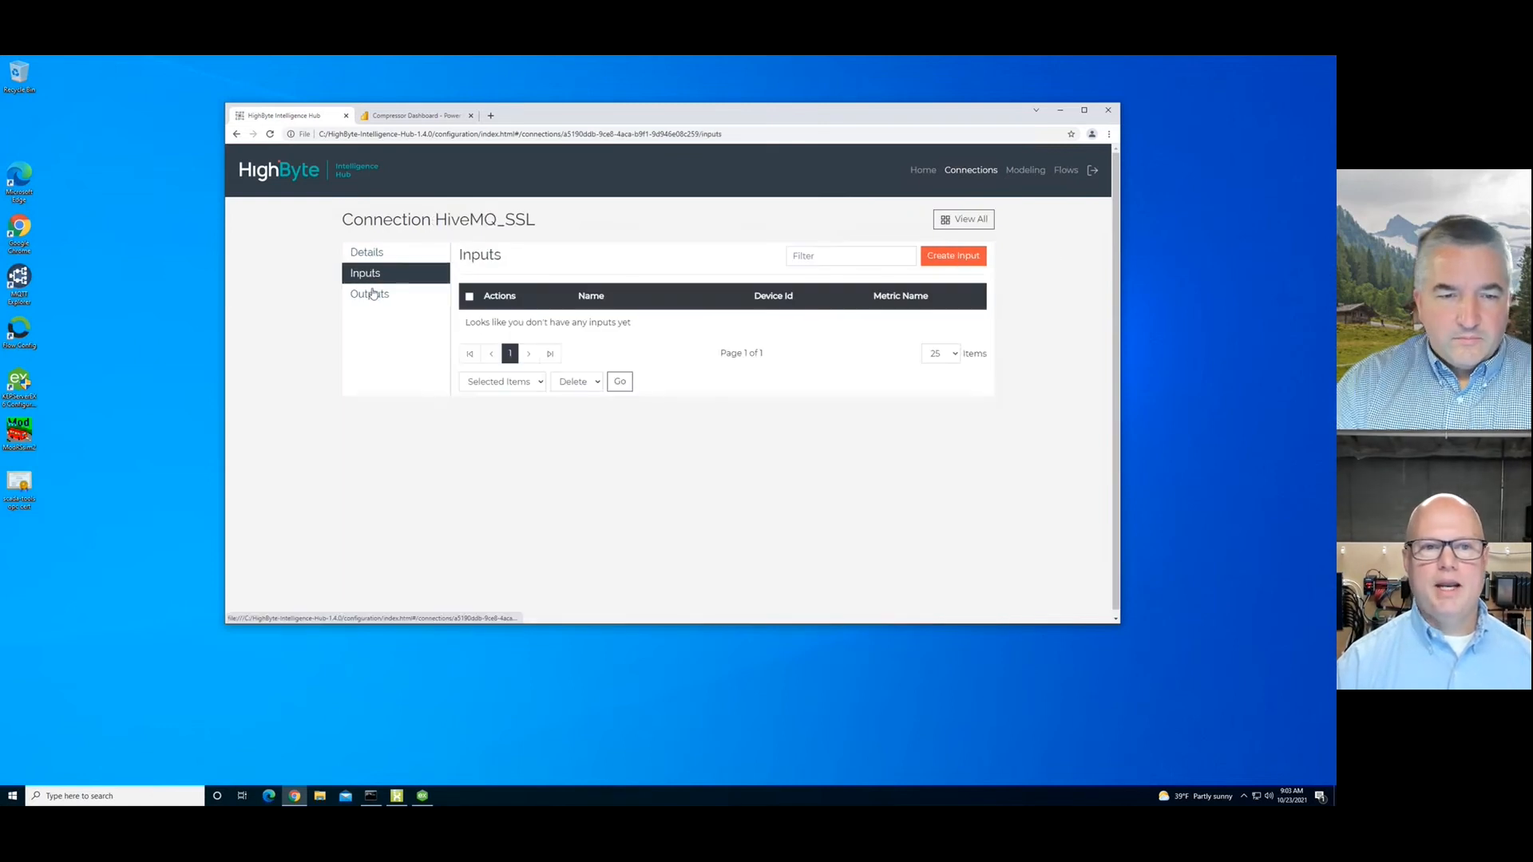
click(372, 295)
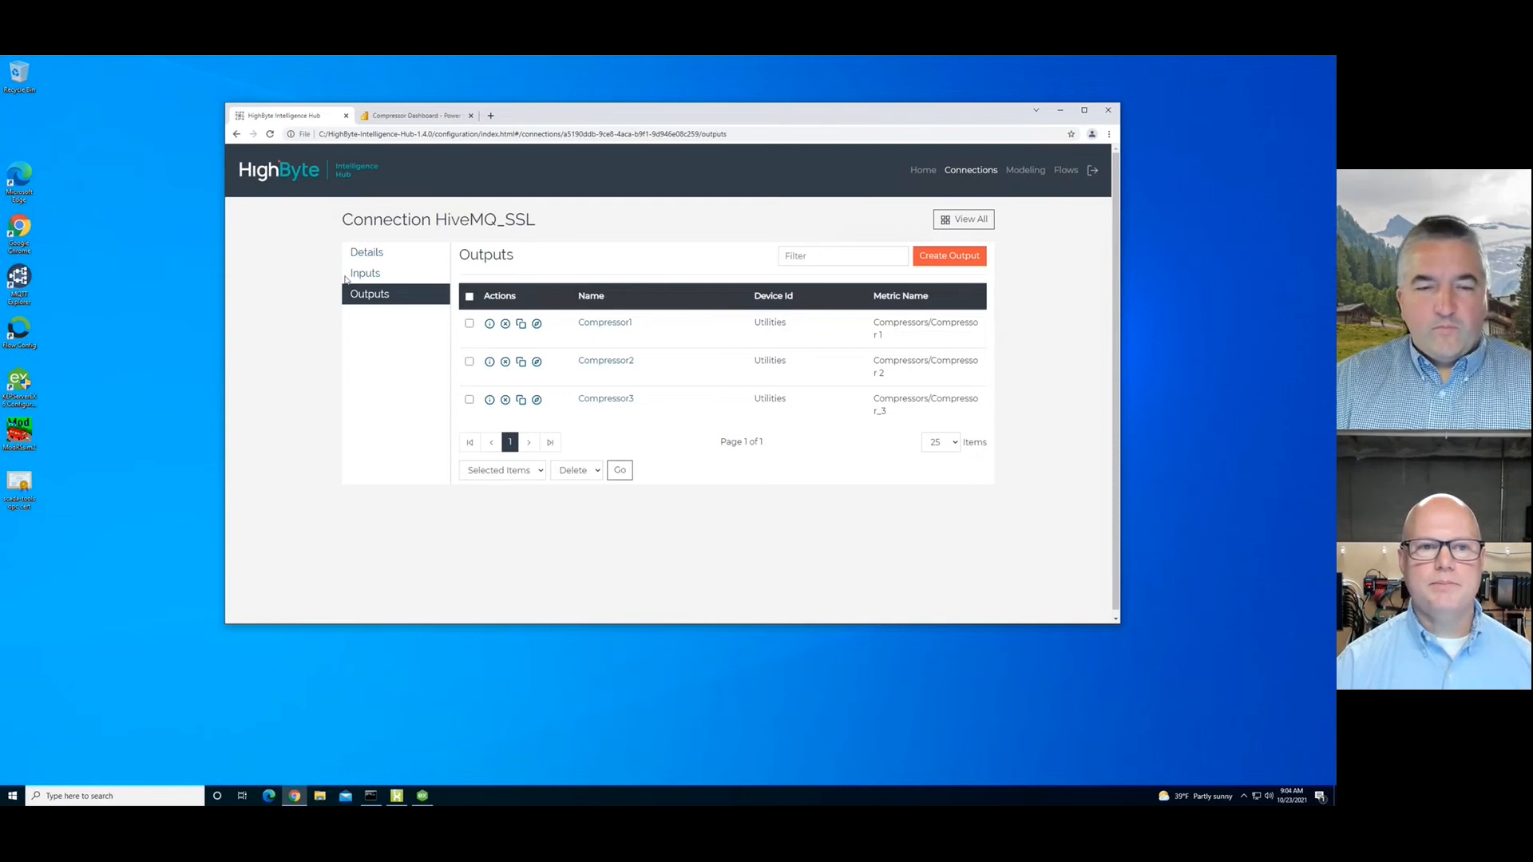
click(964, 219)
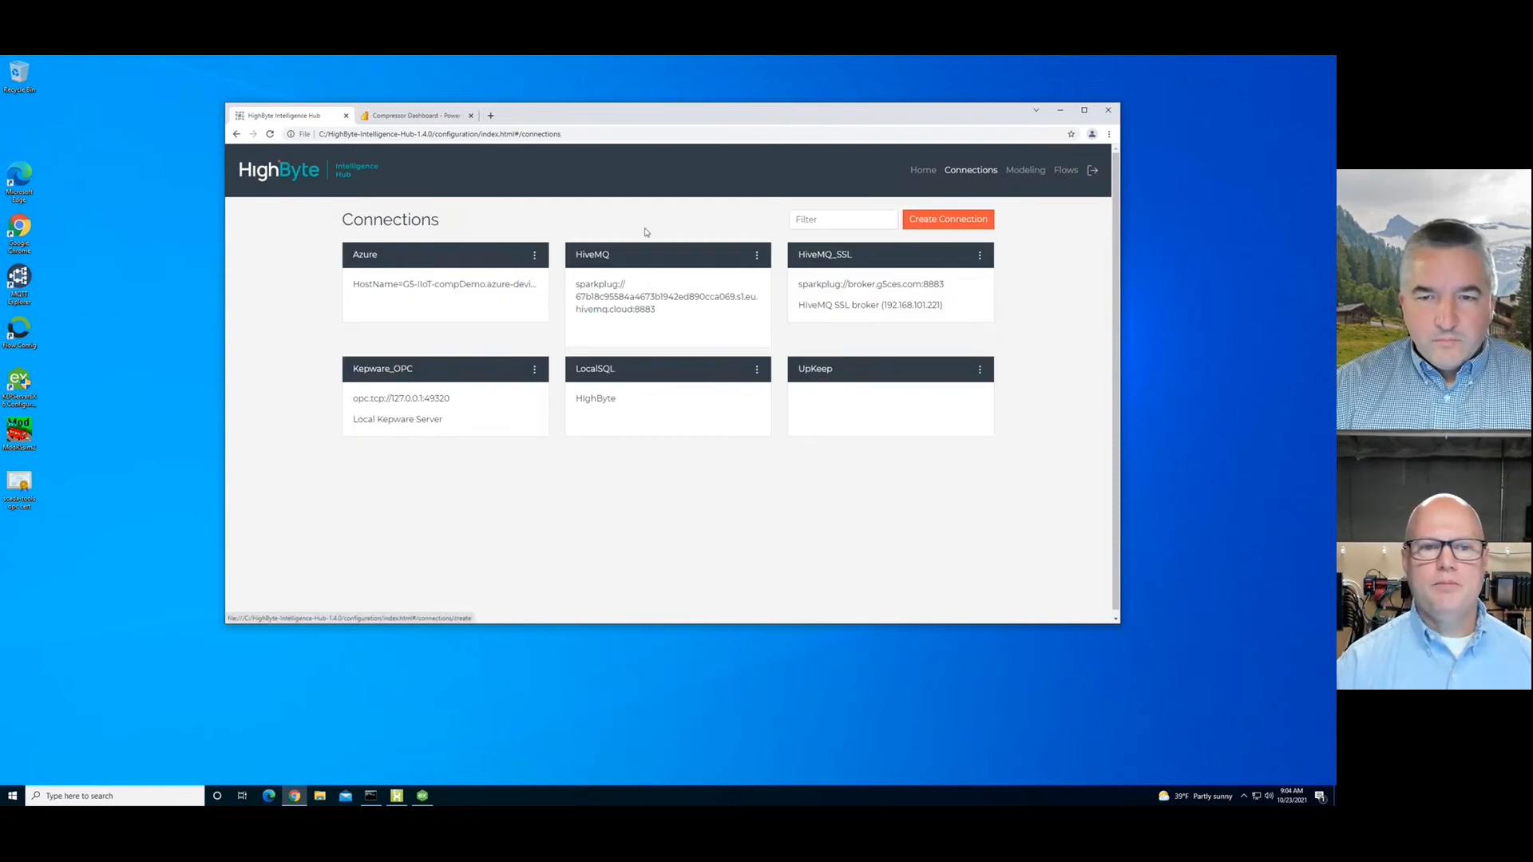
Step: Open the Kepware_OPC connection and go through its list of existing inputs
click(533, 370)
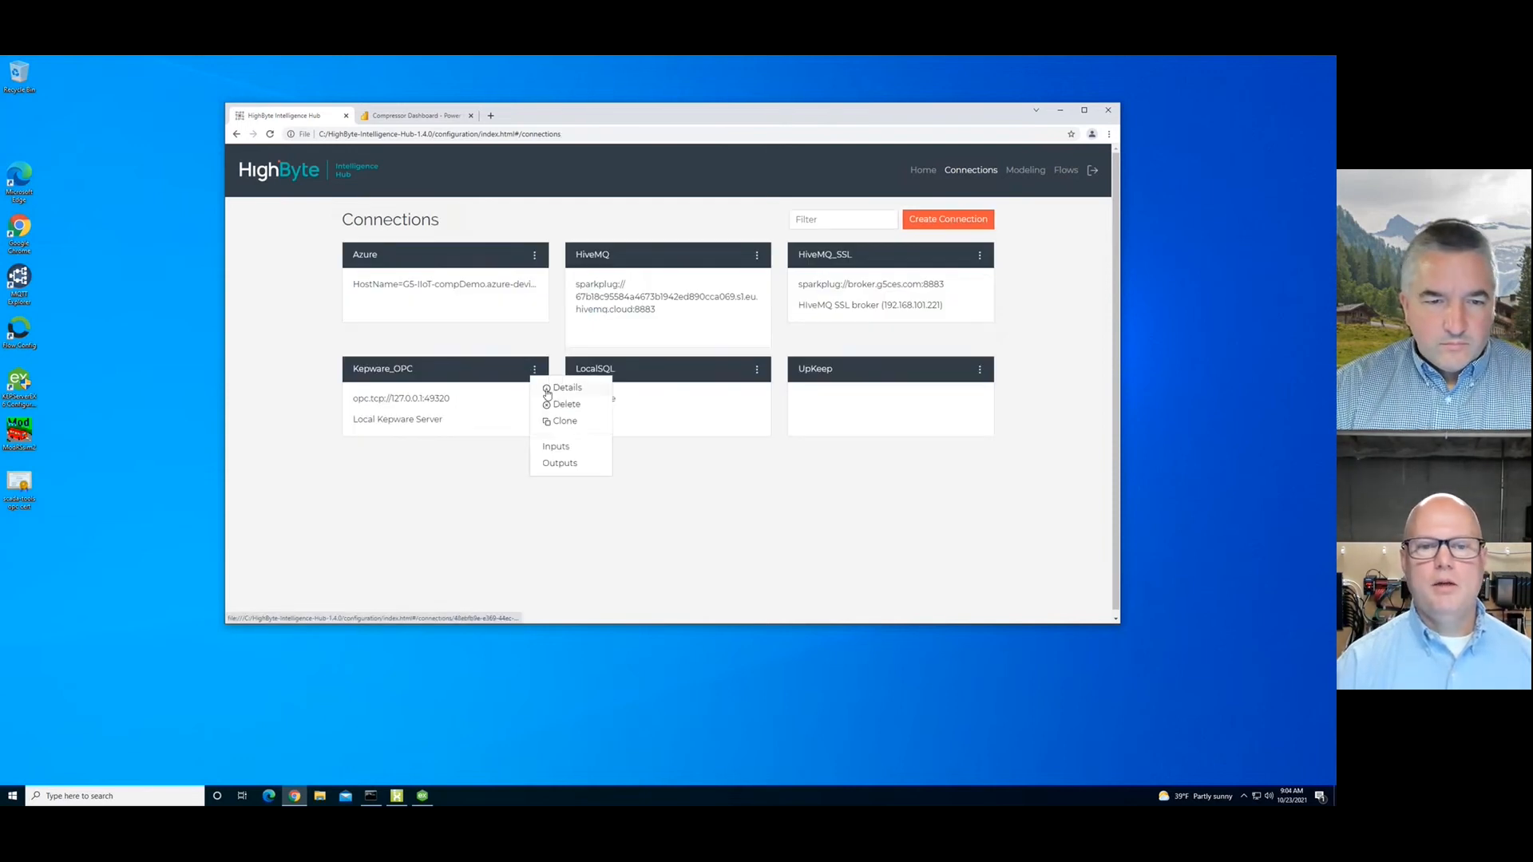
click(547, 392)
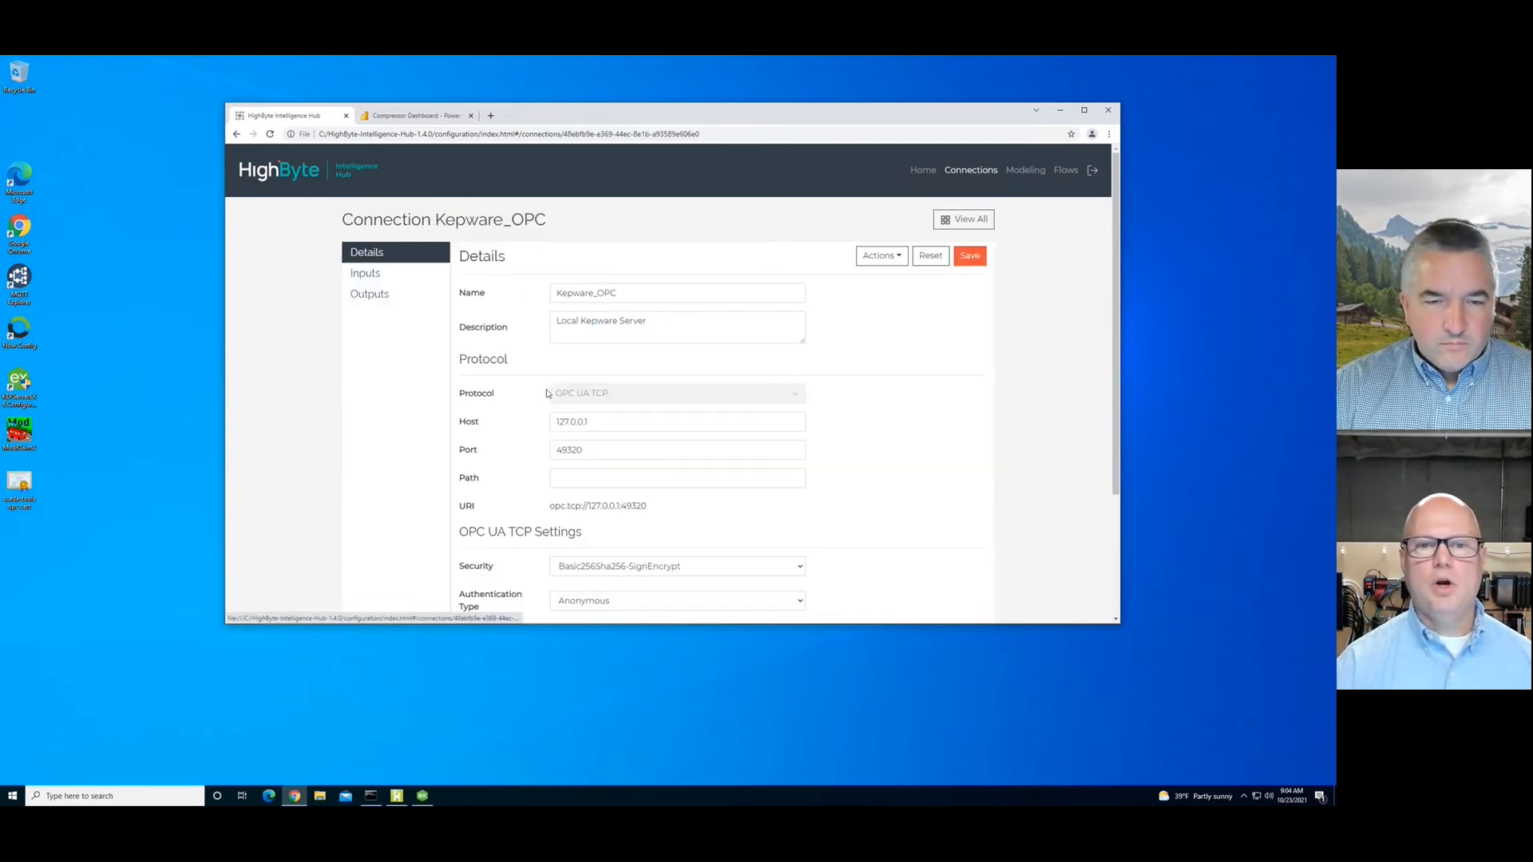
click(368, 274)
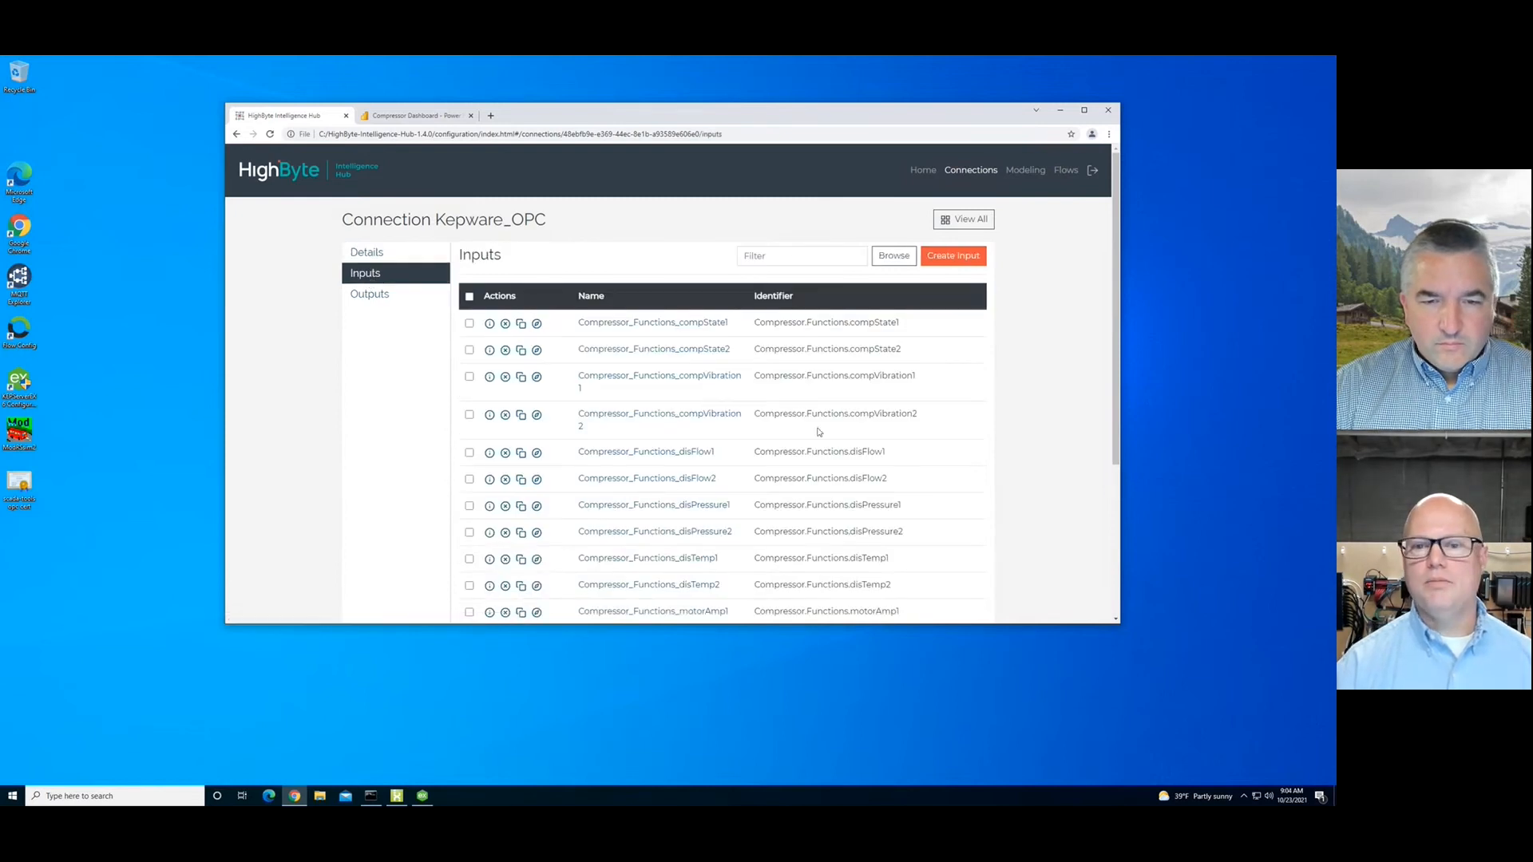
scroll(635, 430, down, 1)
scroll(635, 429, down, 3)
scroll(635, 430, up, 5)
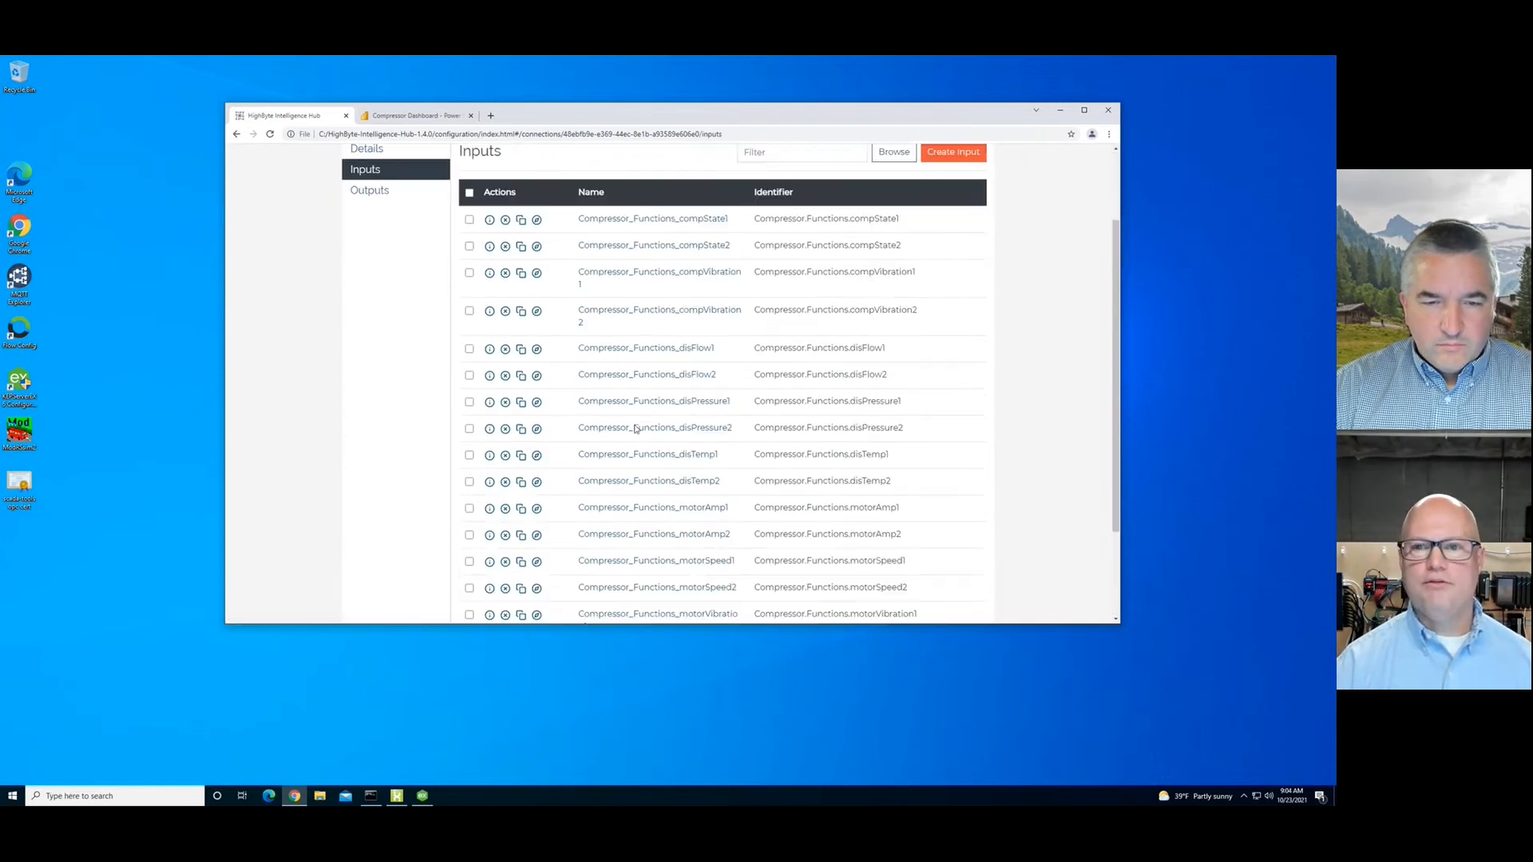
Step: Browse the Kepware server to Compressor/Functions, import all the listed third-compressor tags as inputs, and return to the inputs list
click(894, 257)
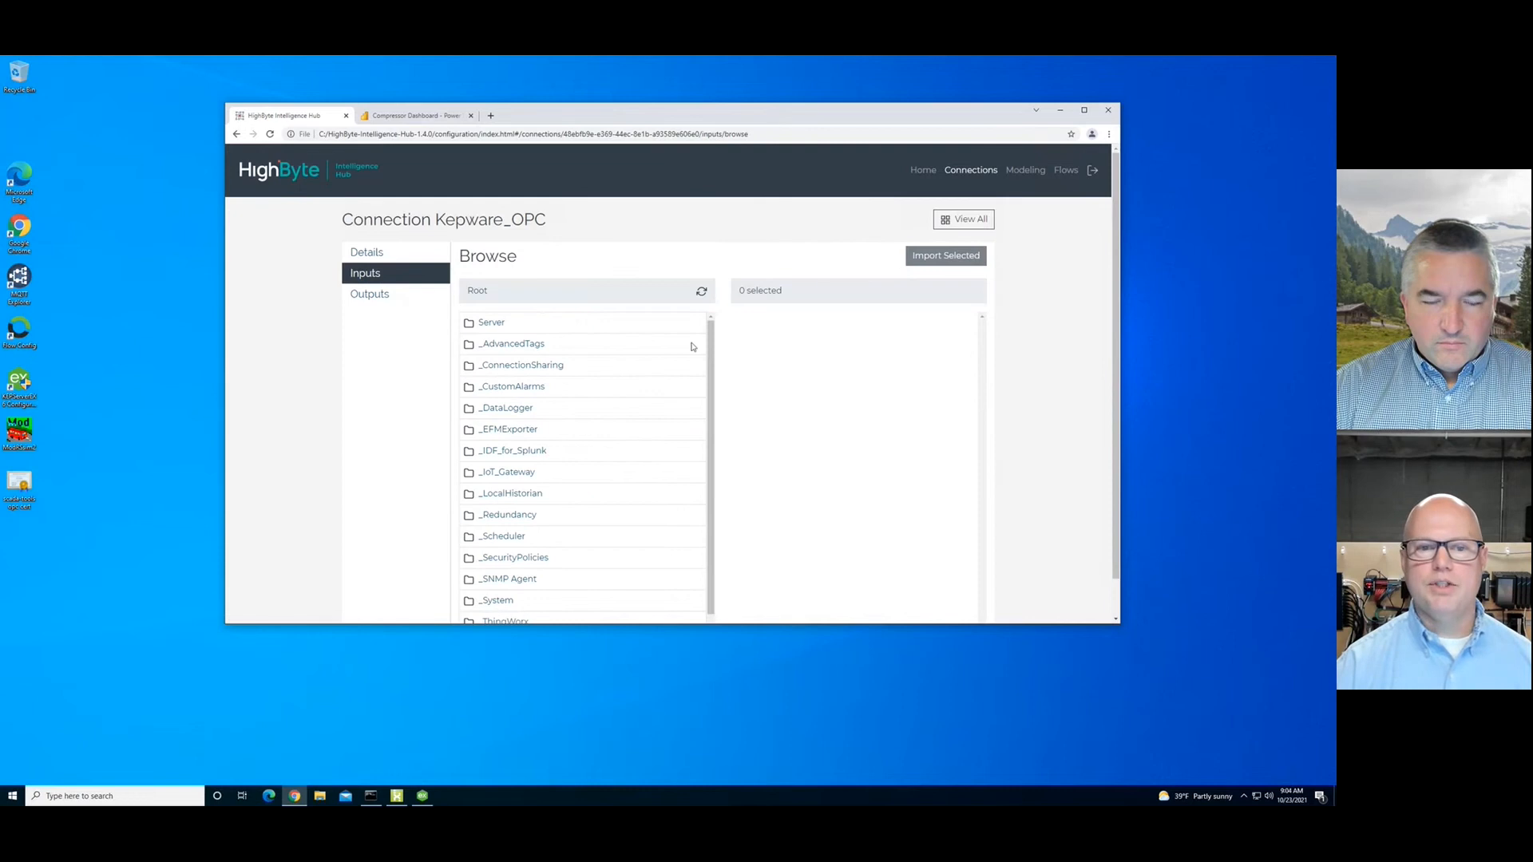
scroll(595, 455, down, 1)
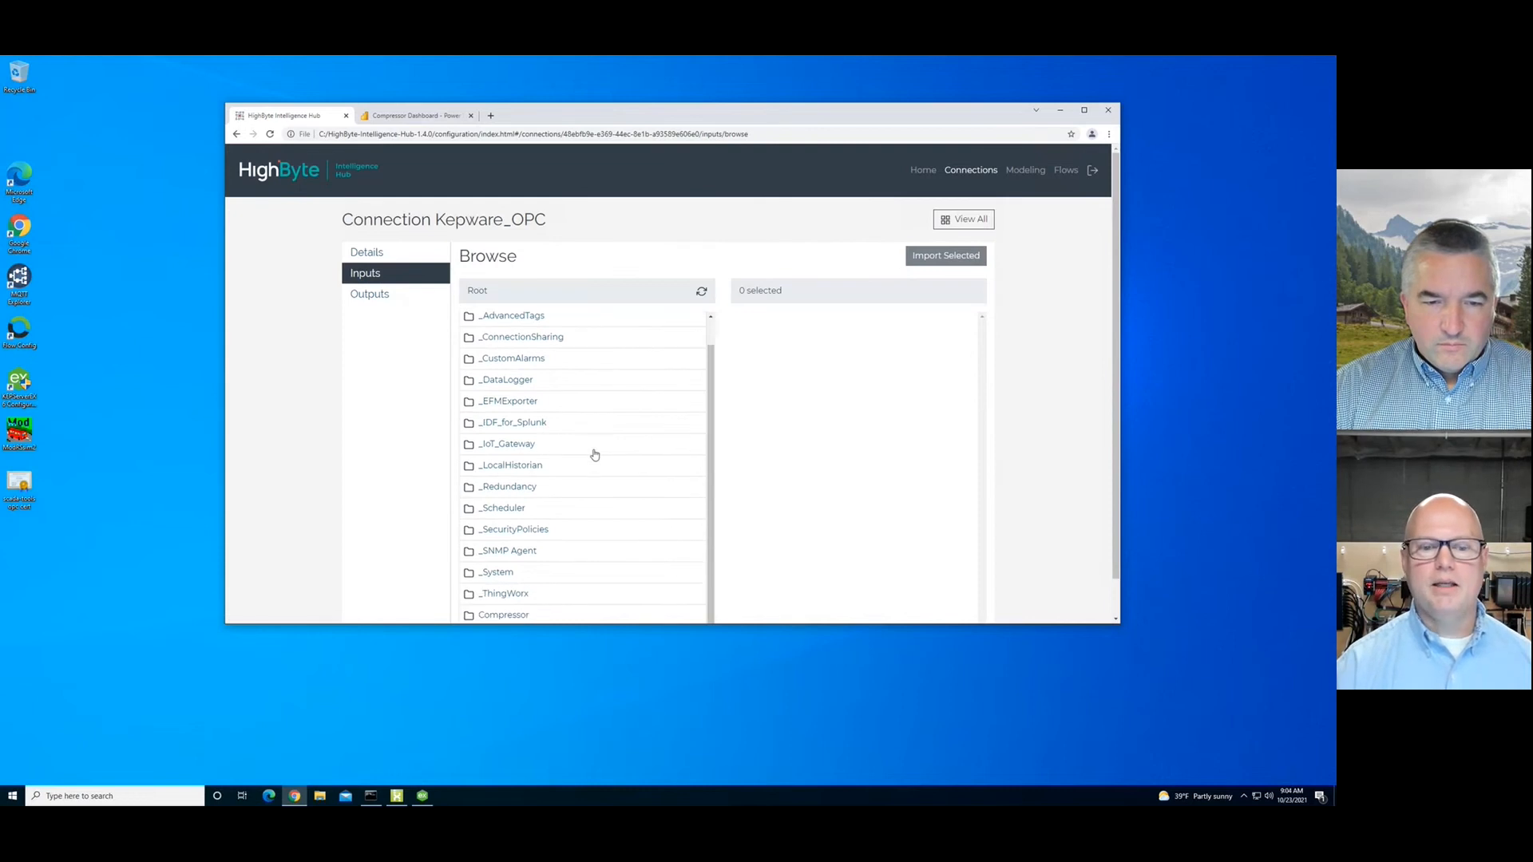
click(483, 618)
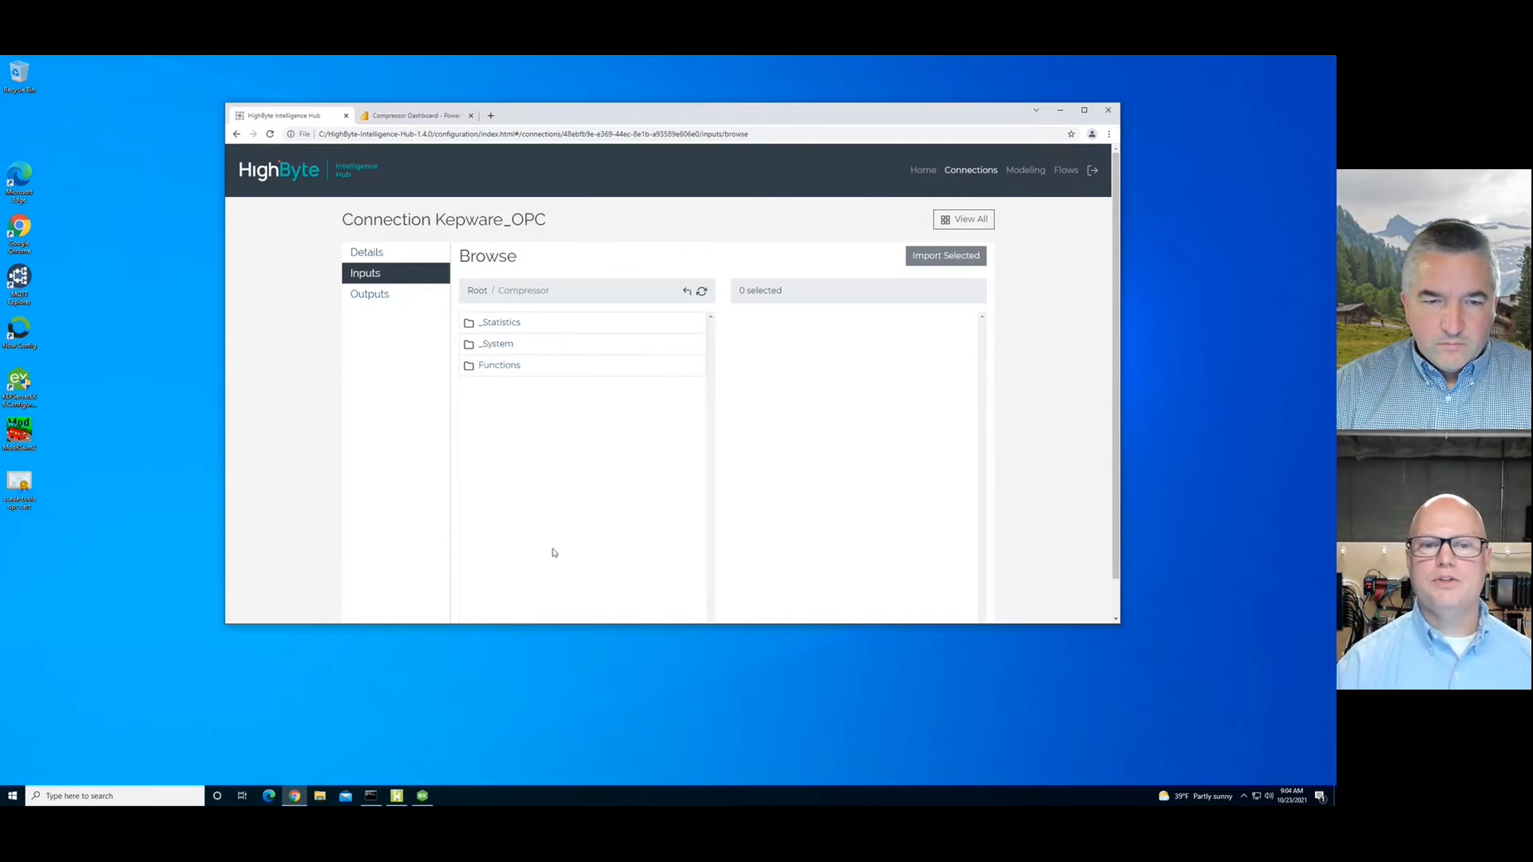
click(489, 367)
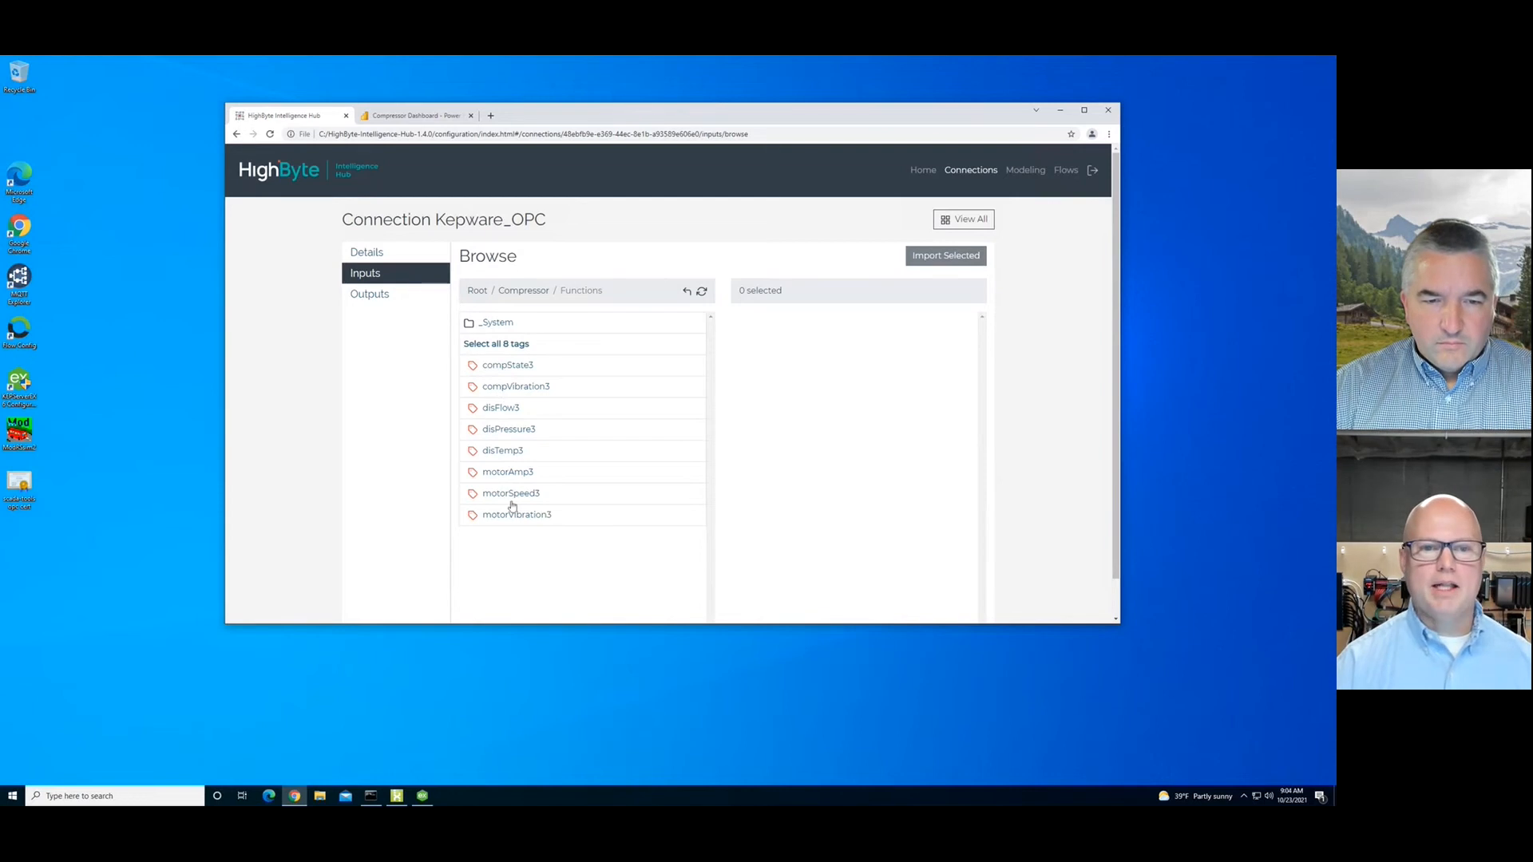
click(496, 344)
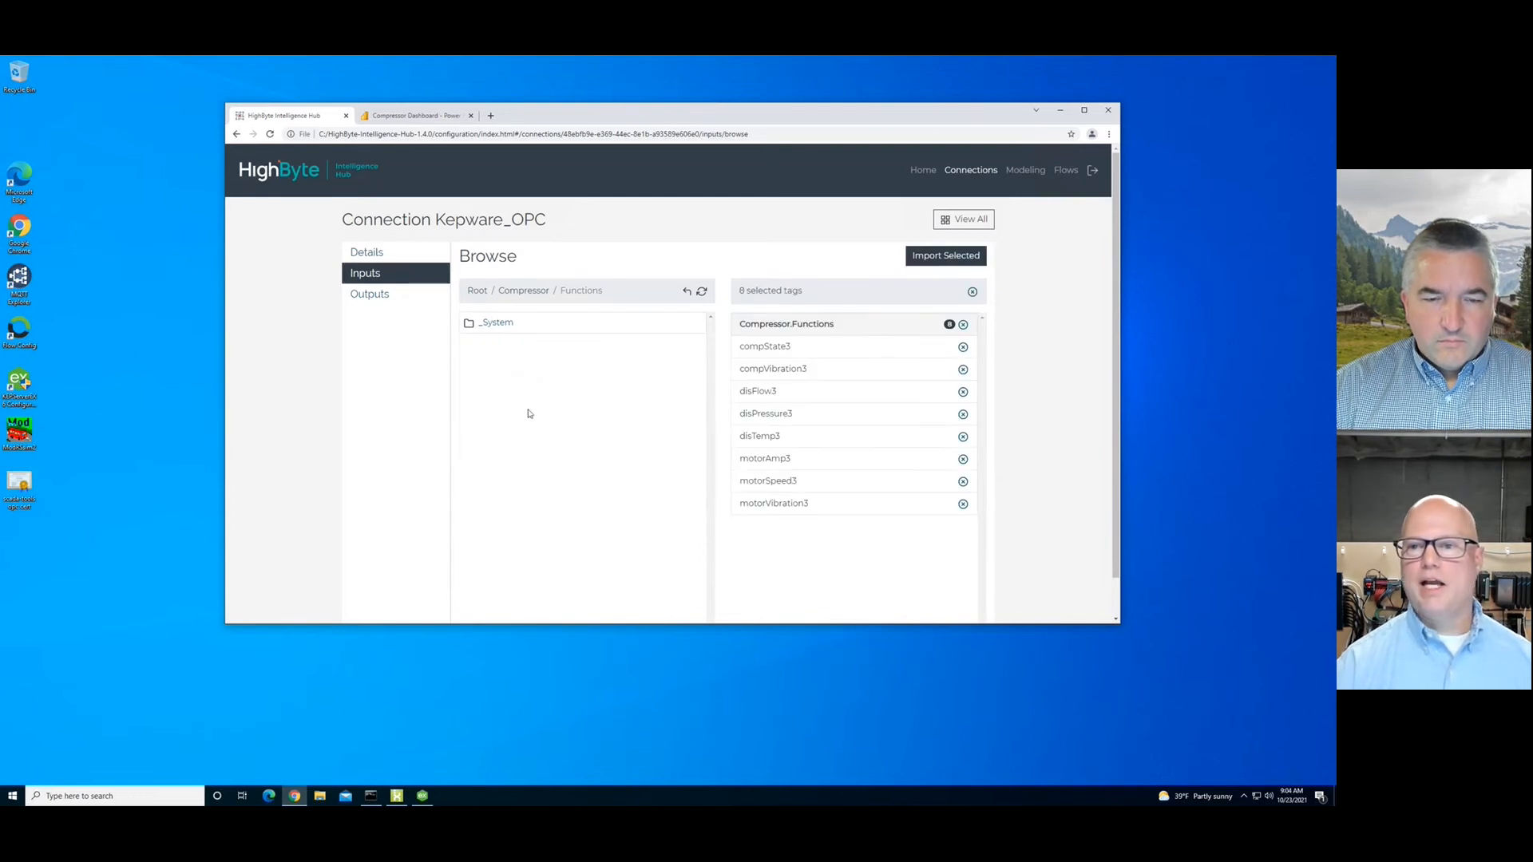
click(945, 255)
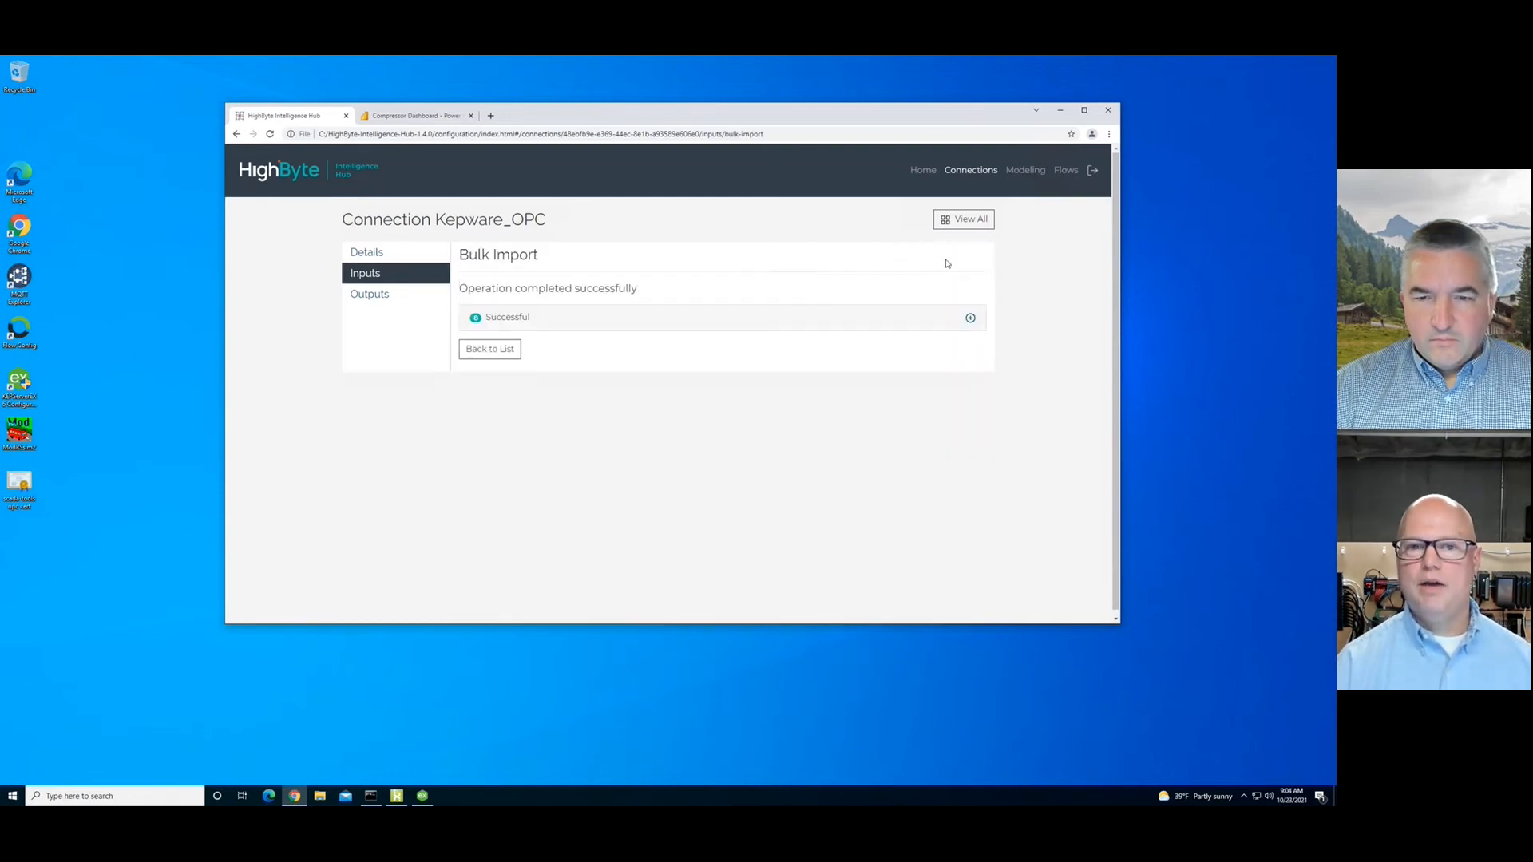
click(499, 352)
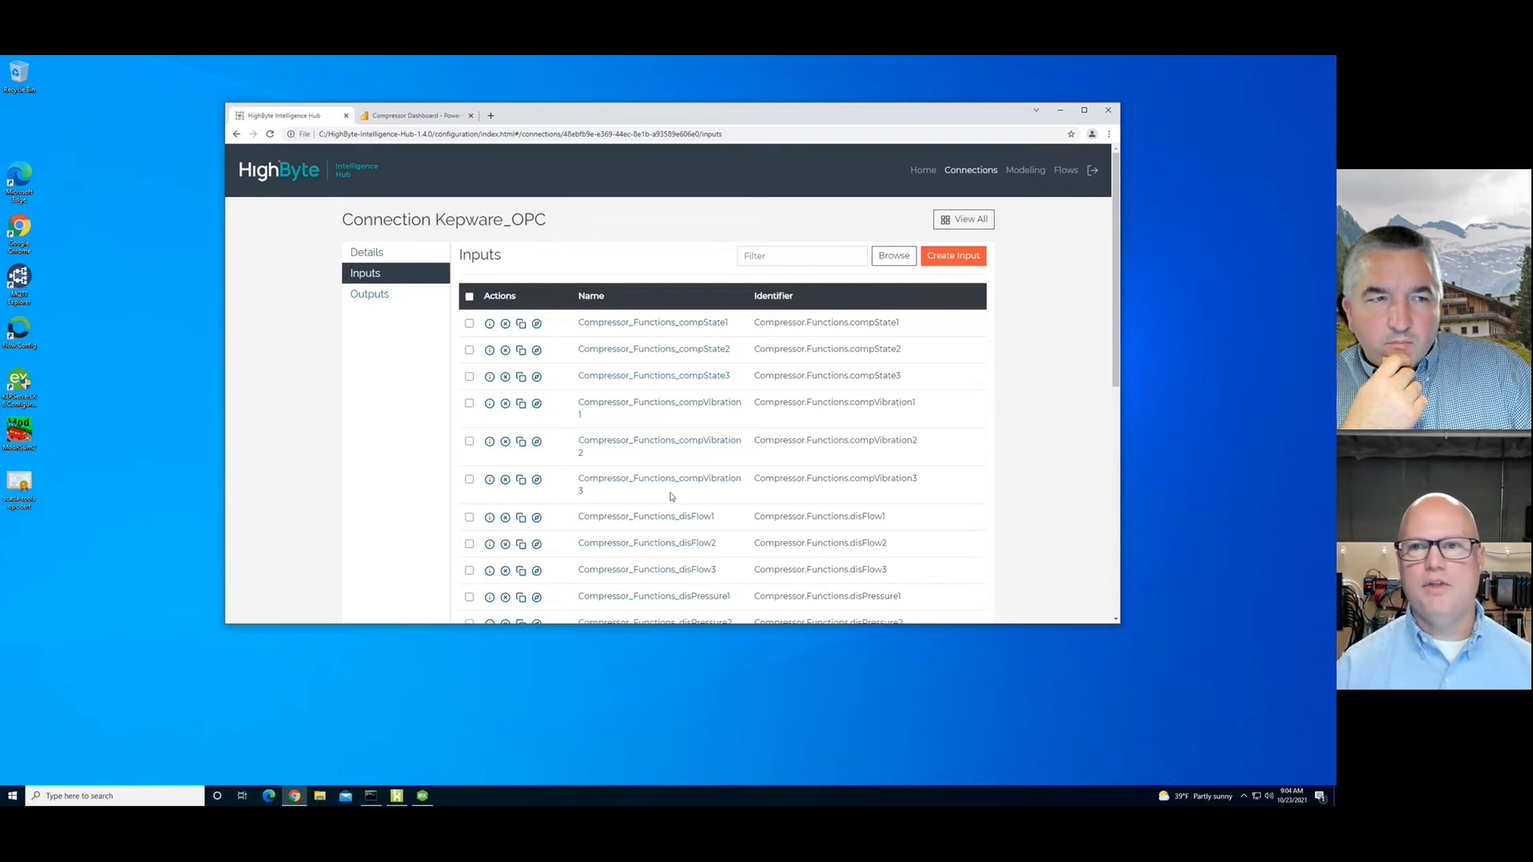
Step: Examine the attributes of the Compressor and Motor models
click(1031, 175)
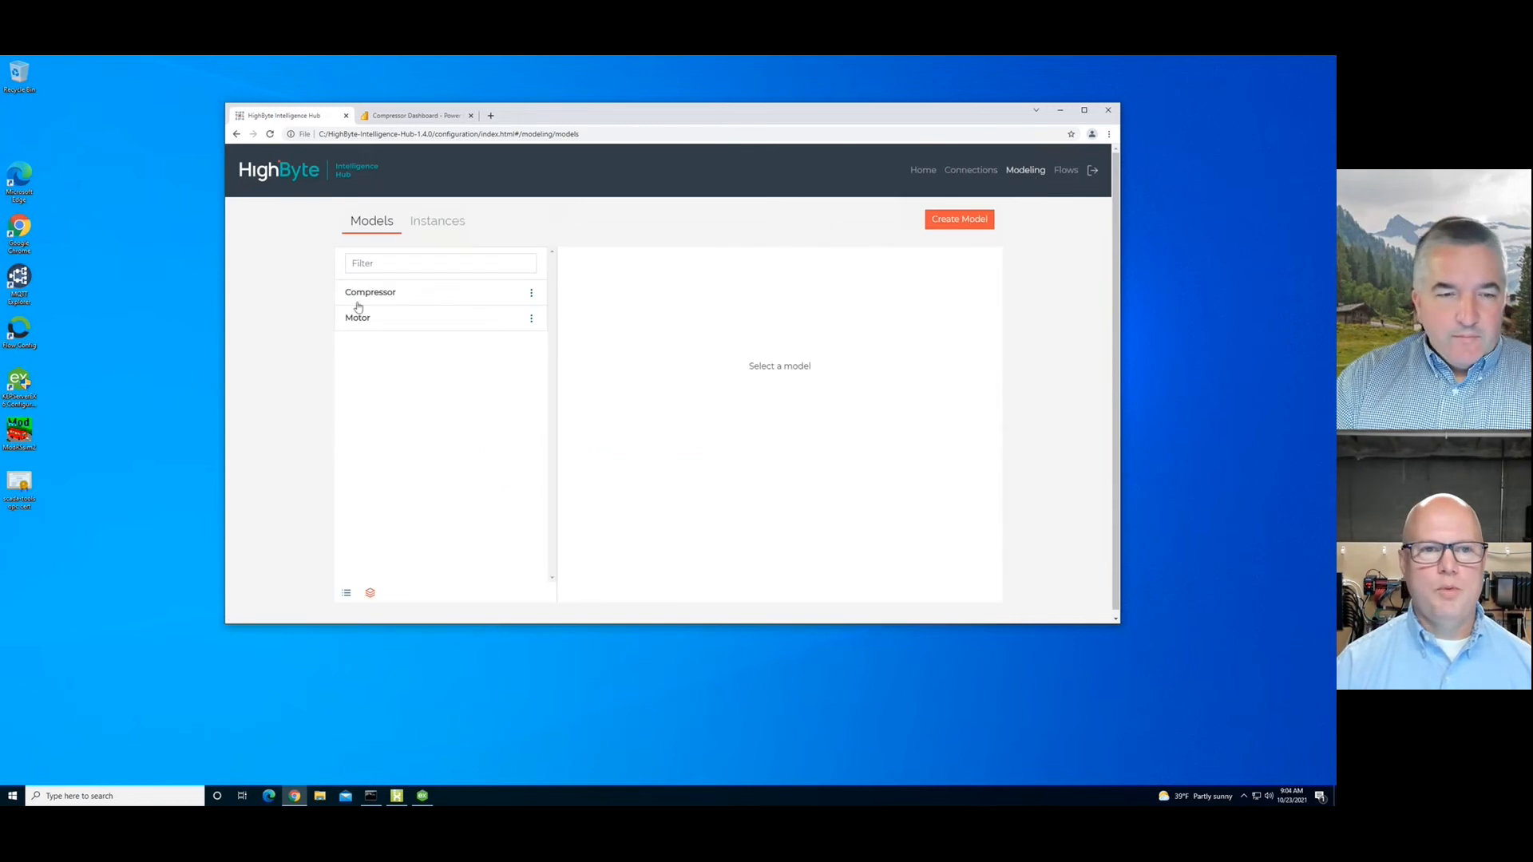
click(489, 298)
click(428, 321)
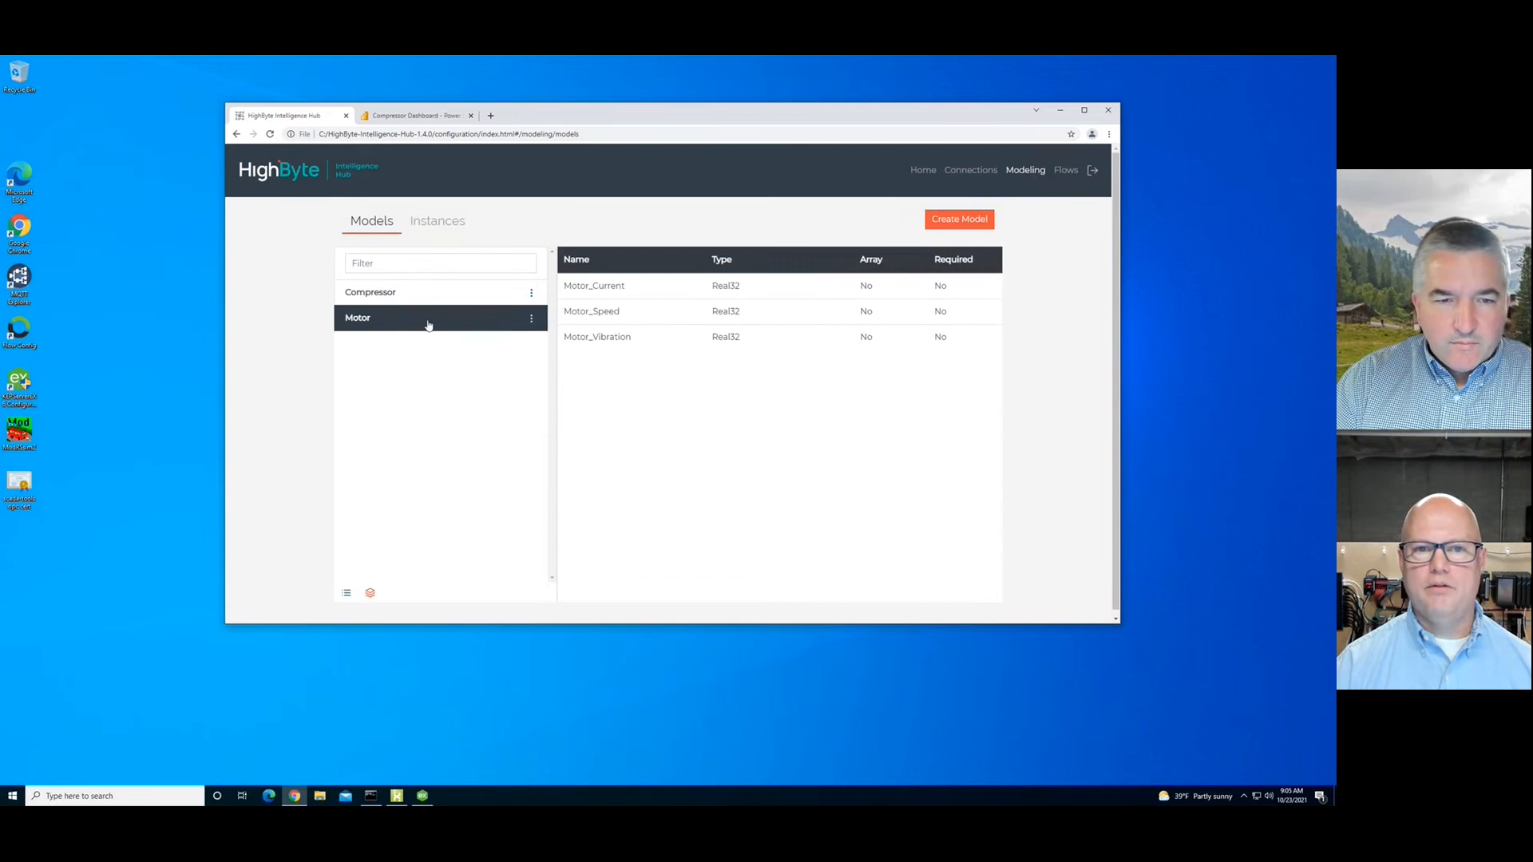
Step: Create a new instance named Motor_3 based on the Motor model and proceed to its attributes
click(438, 223)
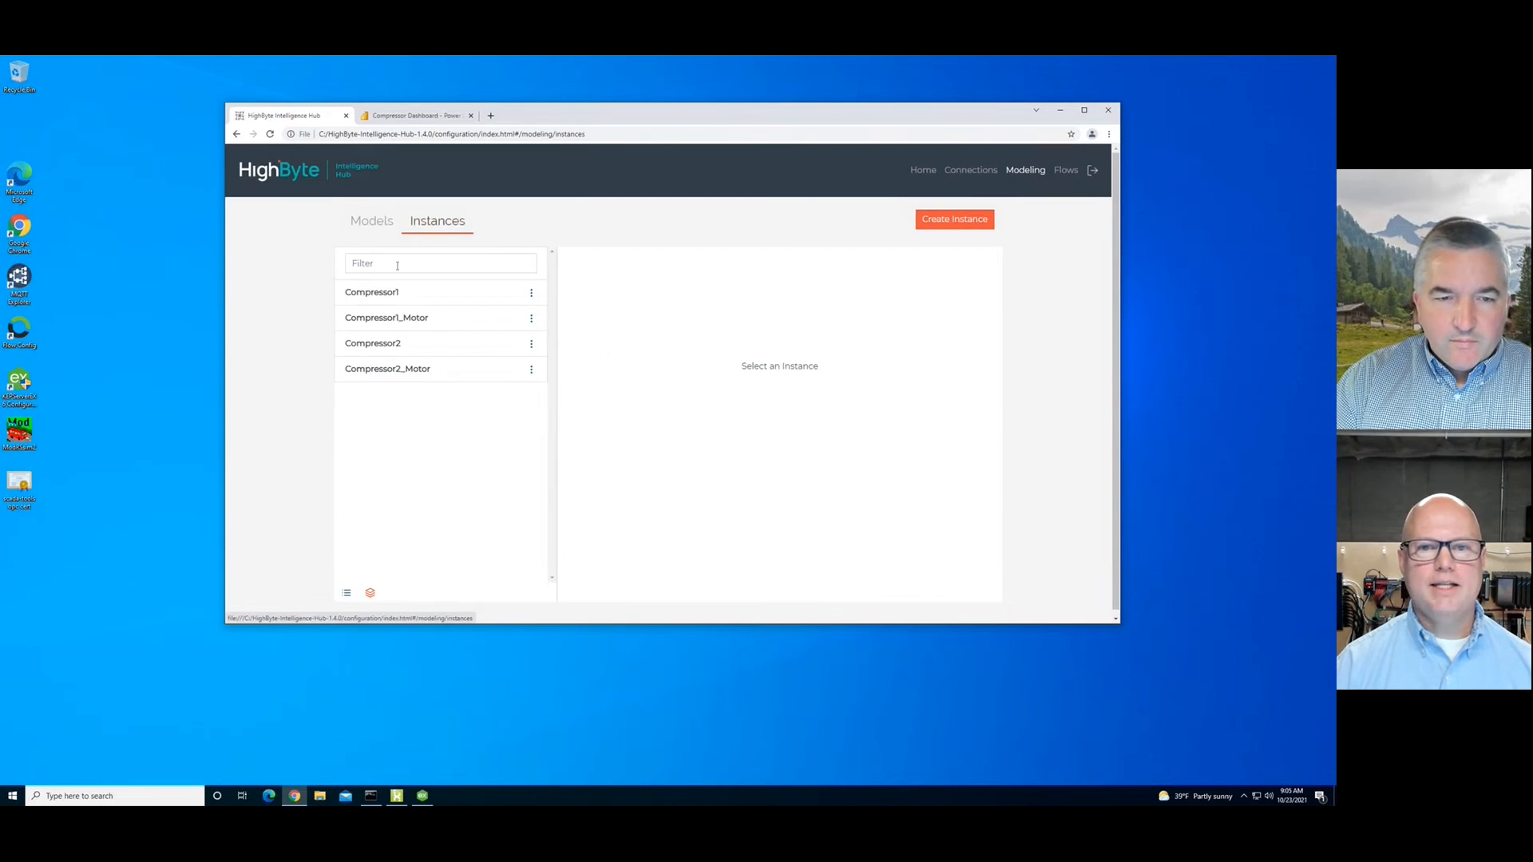
click(961, 220)
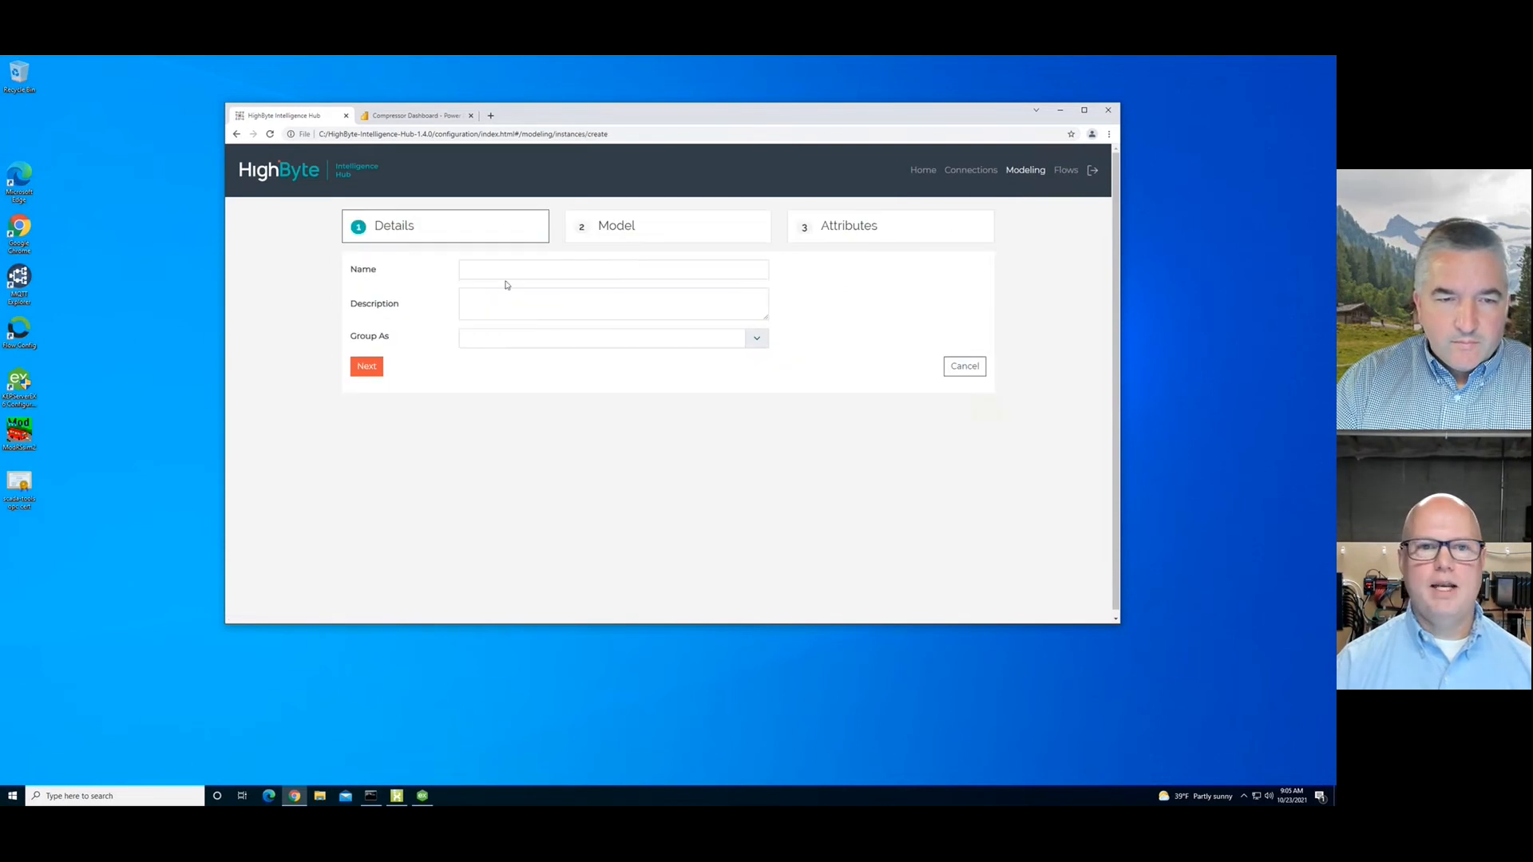
click(511, 271)
text(m)
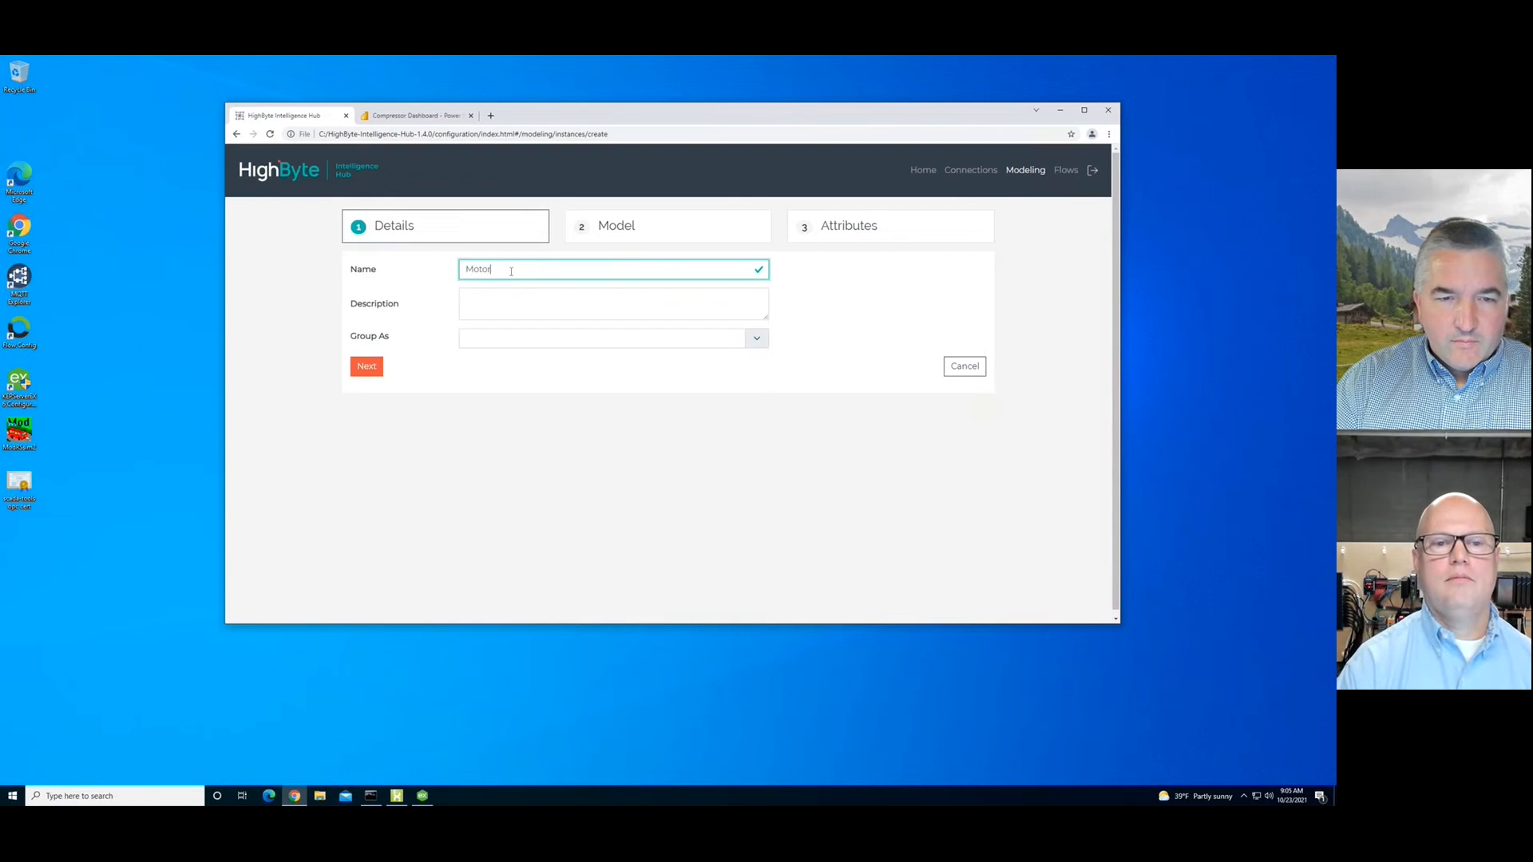
key(Tab)
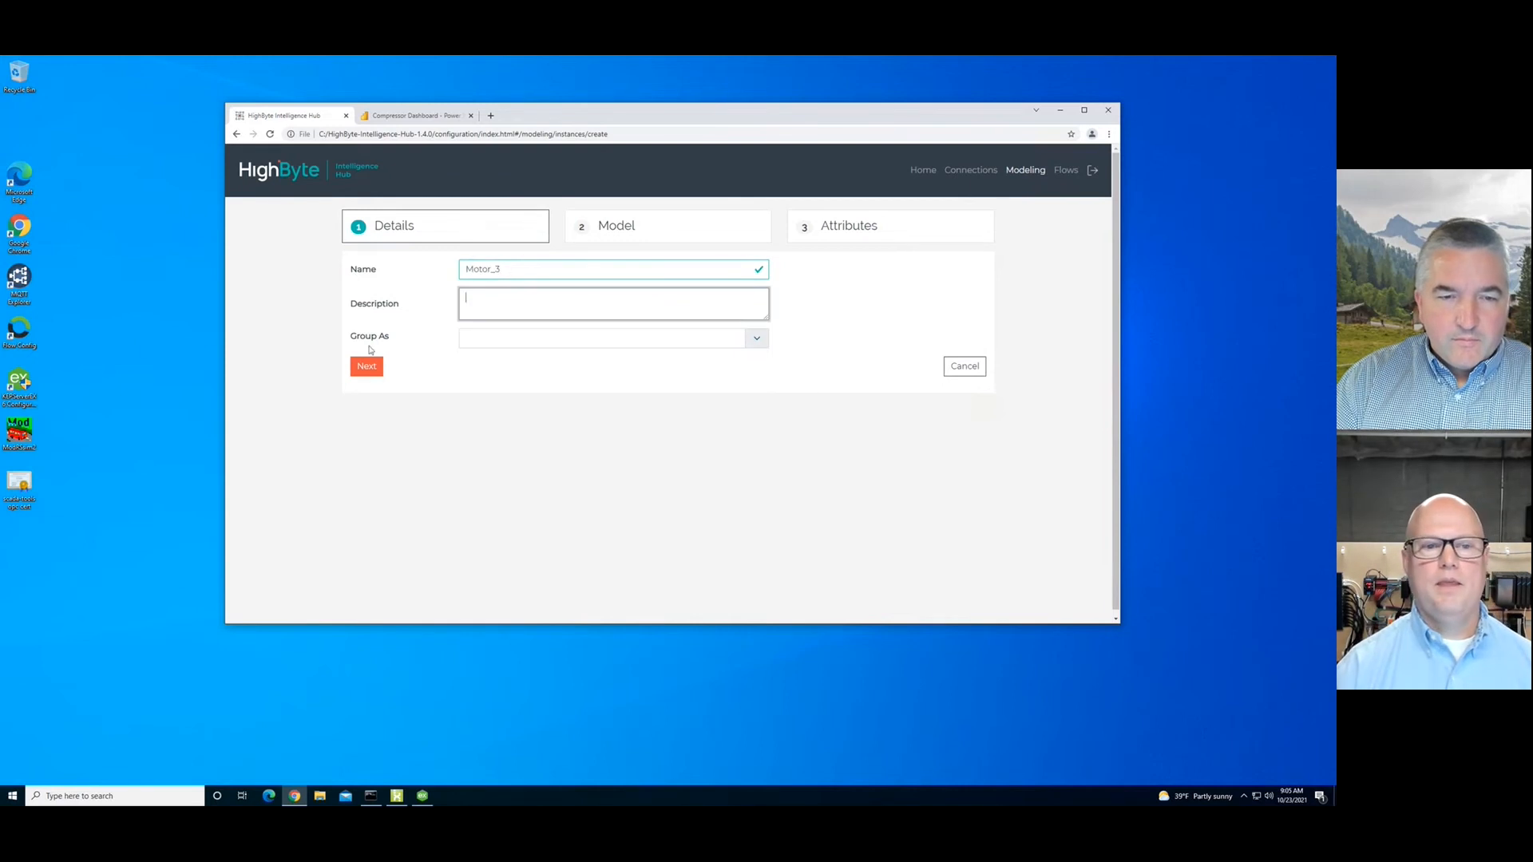
click(368, 367)
click(767, 272)
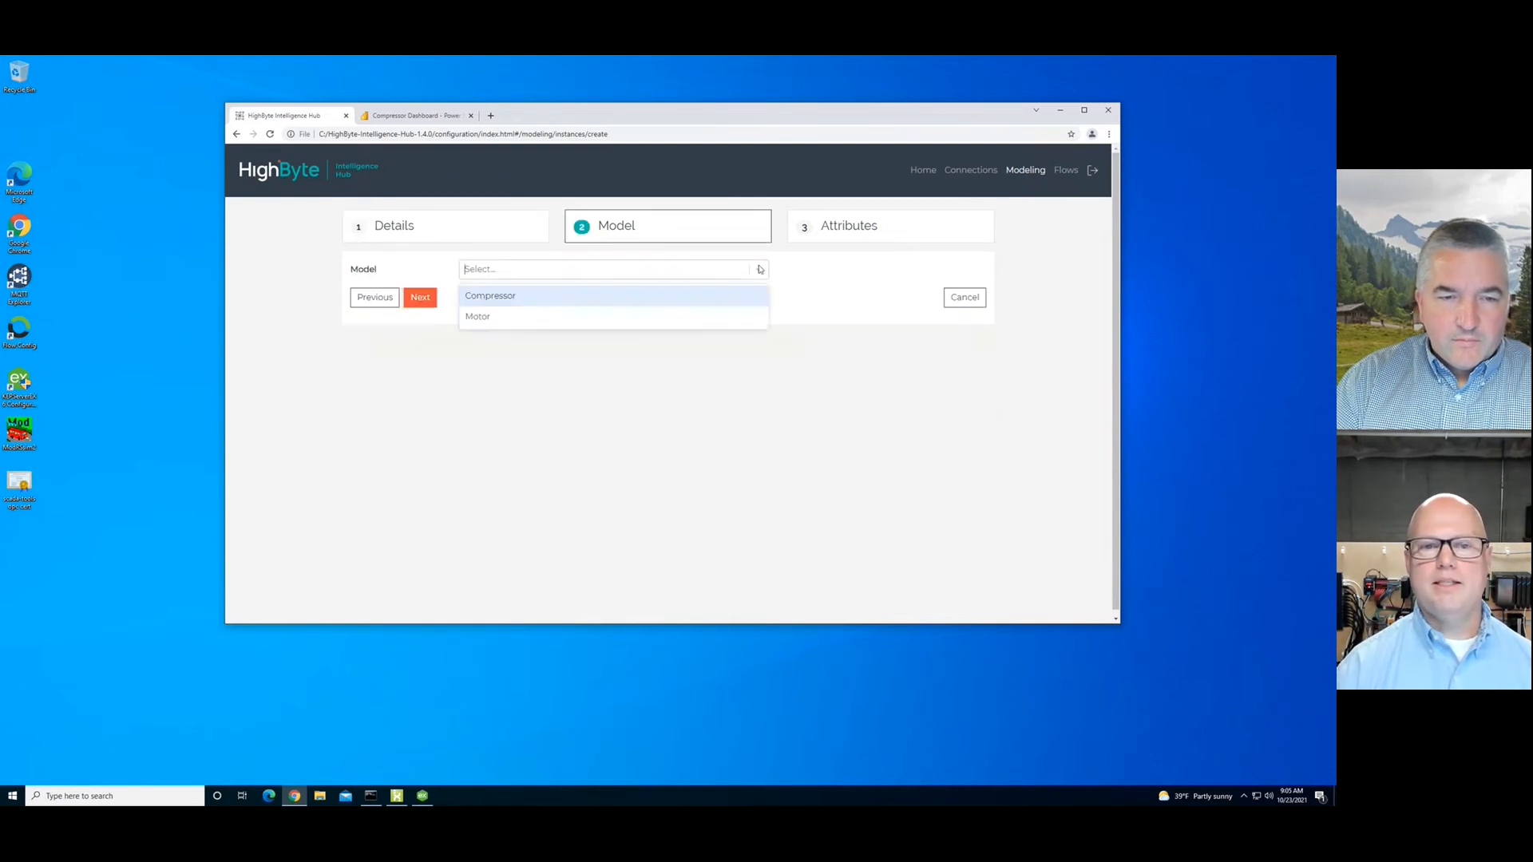
click(487, 318)
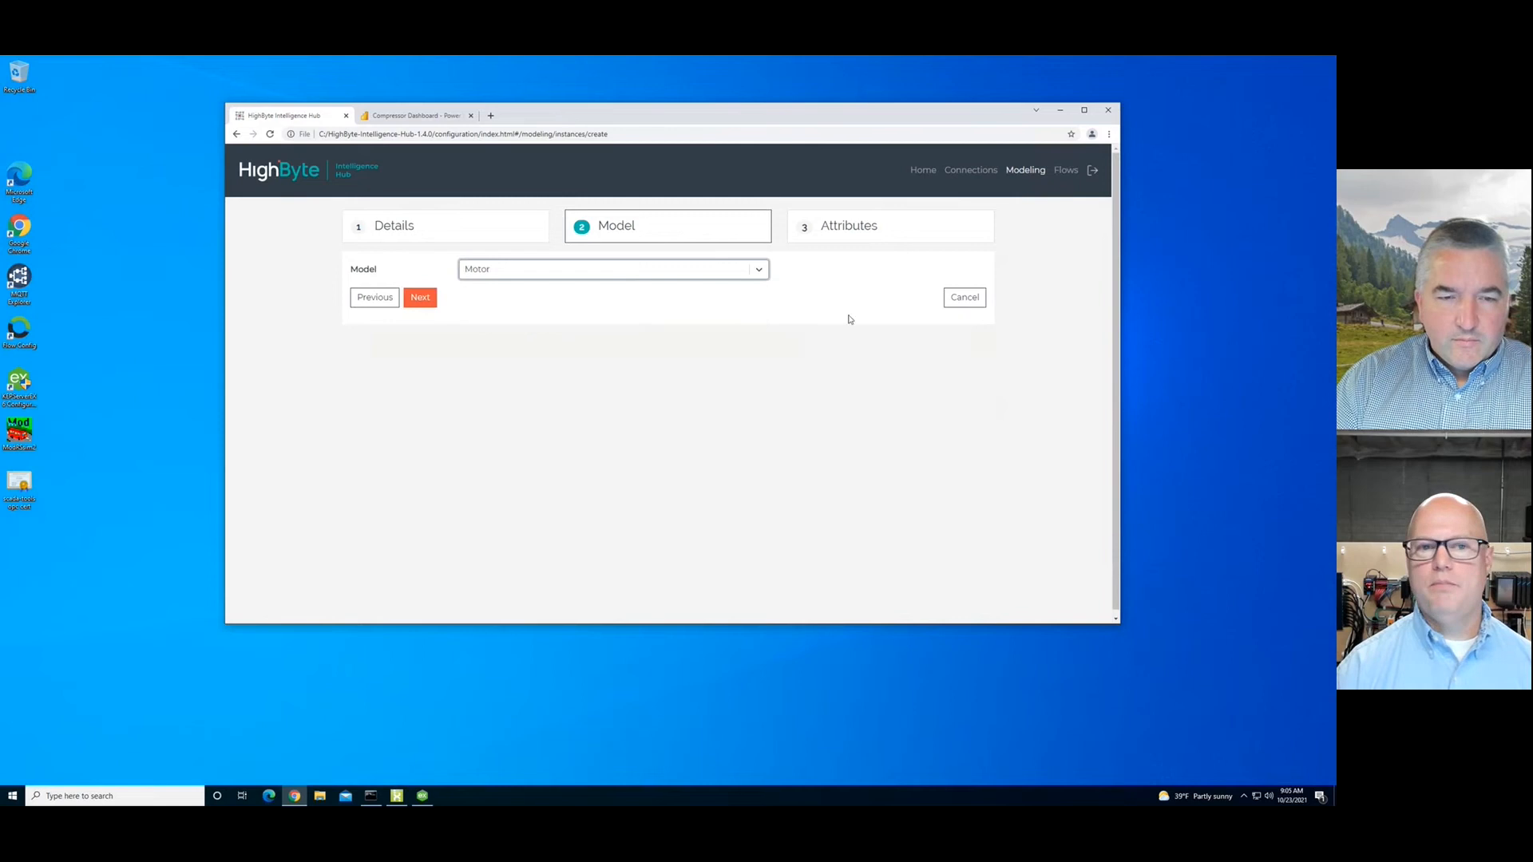
click(435, 299)
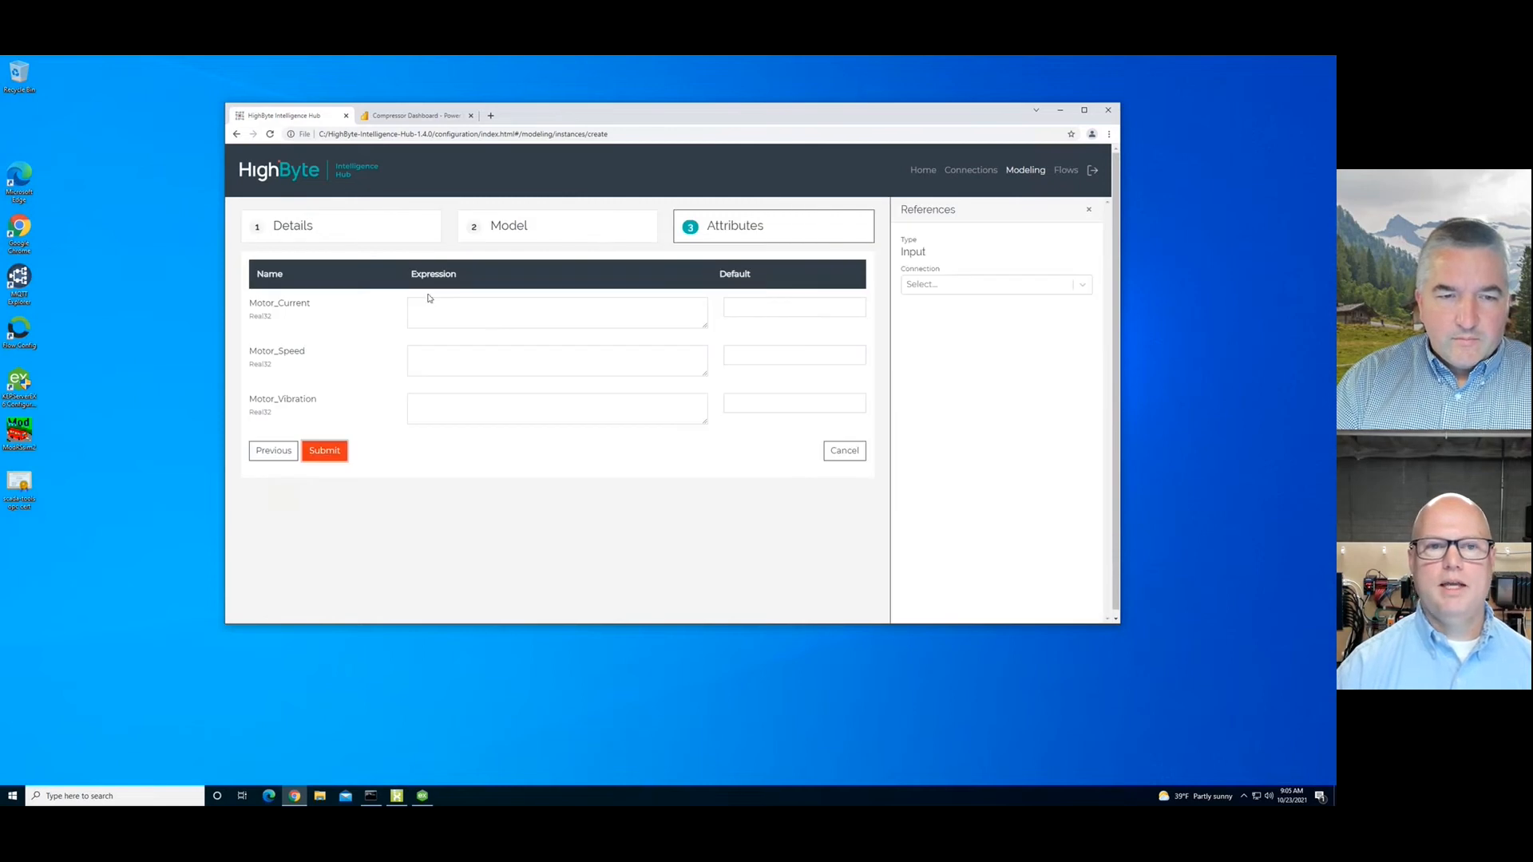
Step: Map Motor_Current, Motor_Speed and Motor_Vibration to the Kepware_OPC references motorAmp3, motorSpeed3 and motorVibration3
click(1080, 289)
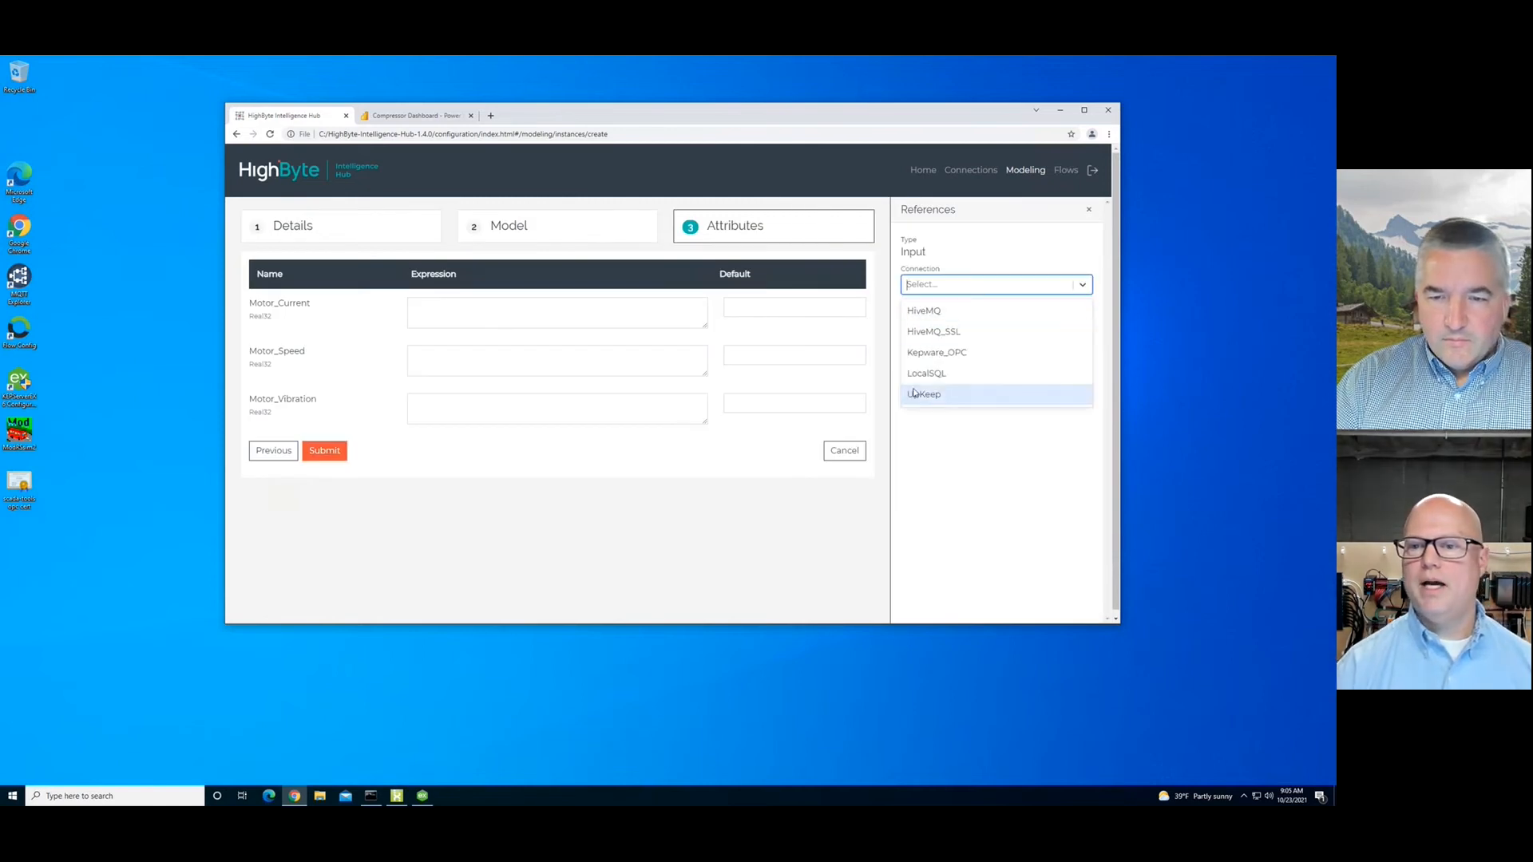
click(924, 356)
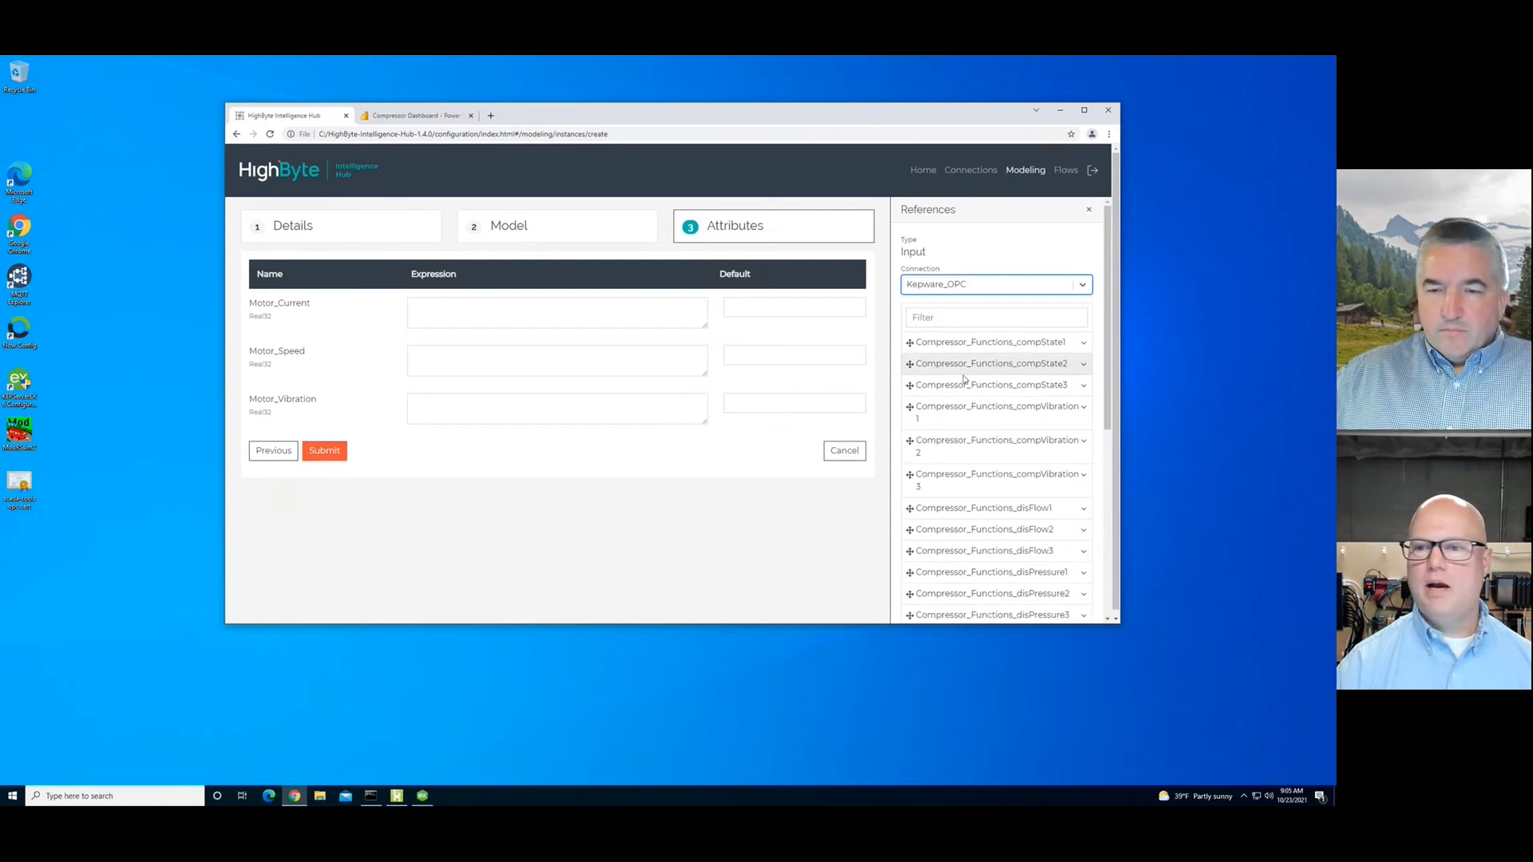
drag(1107, 399, 1104, 593)
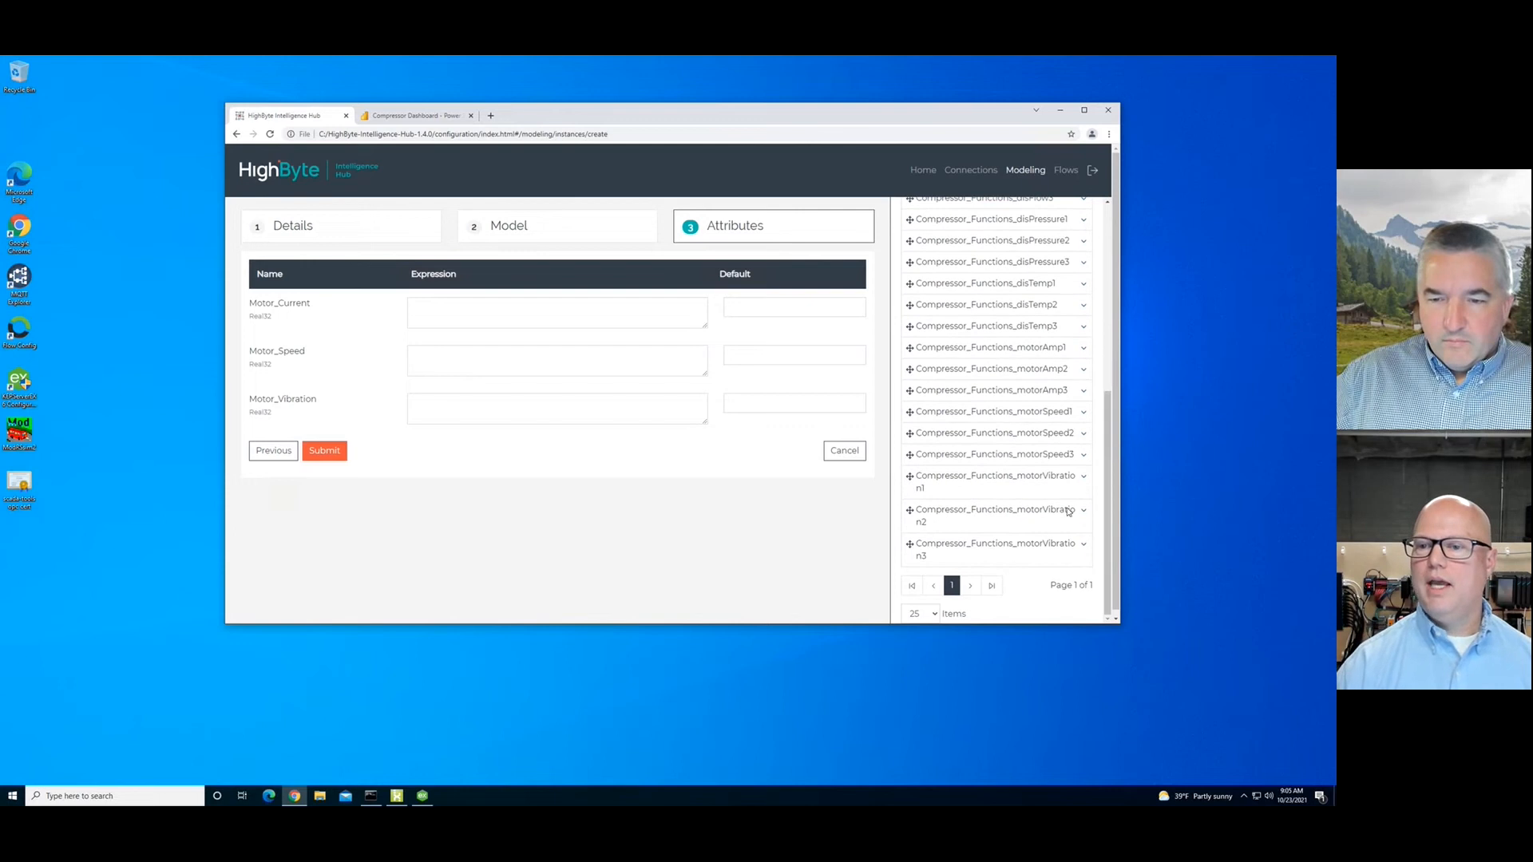
drag(998, 391, 601, 329)
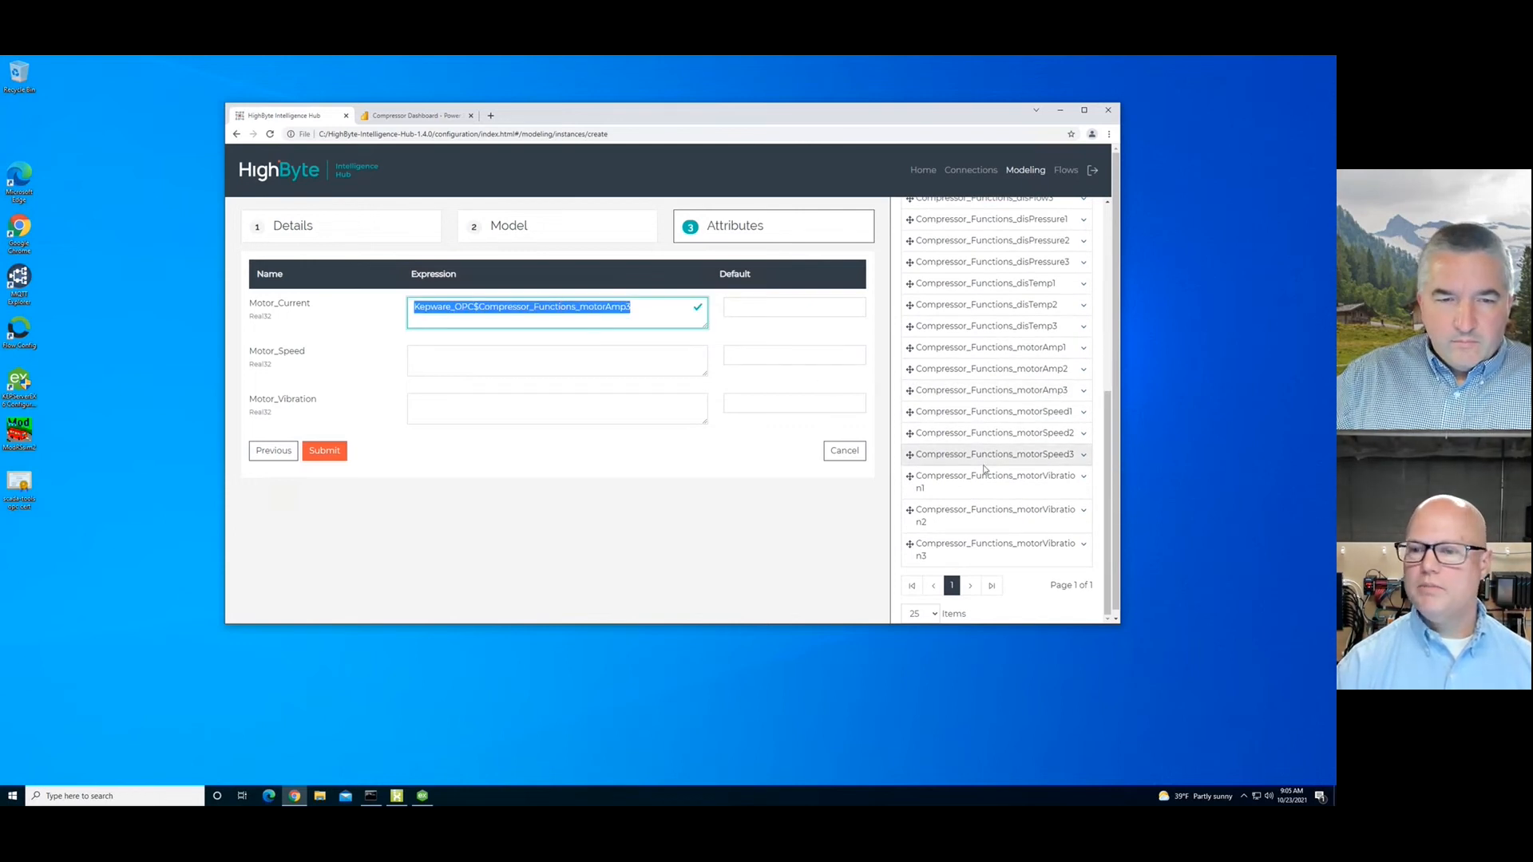
drag(1010, 458, 489, 349)
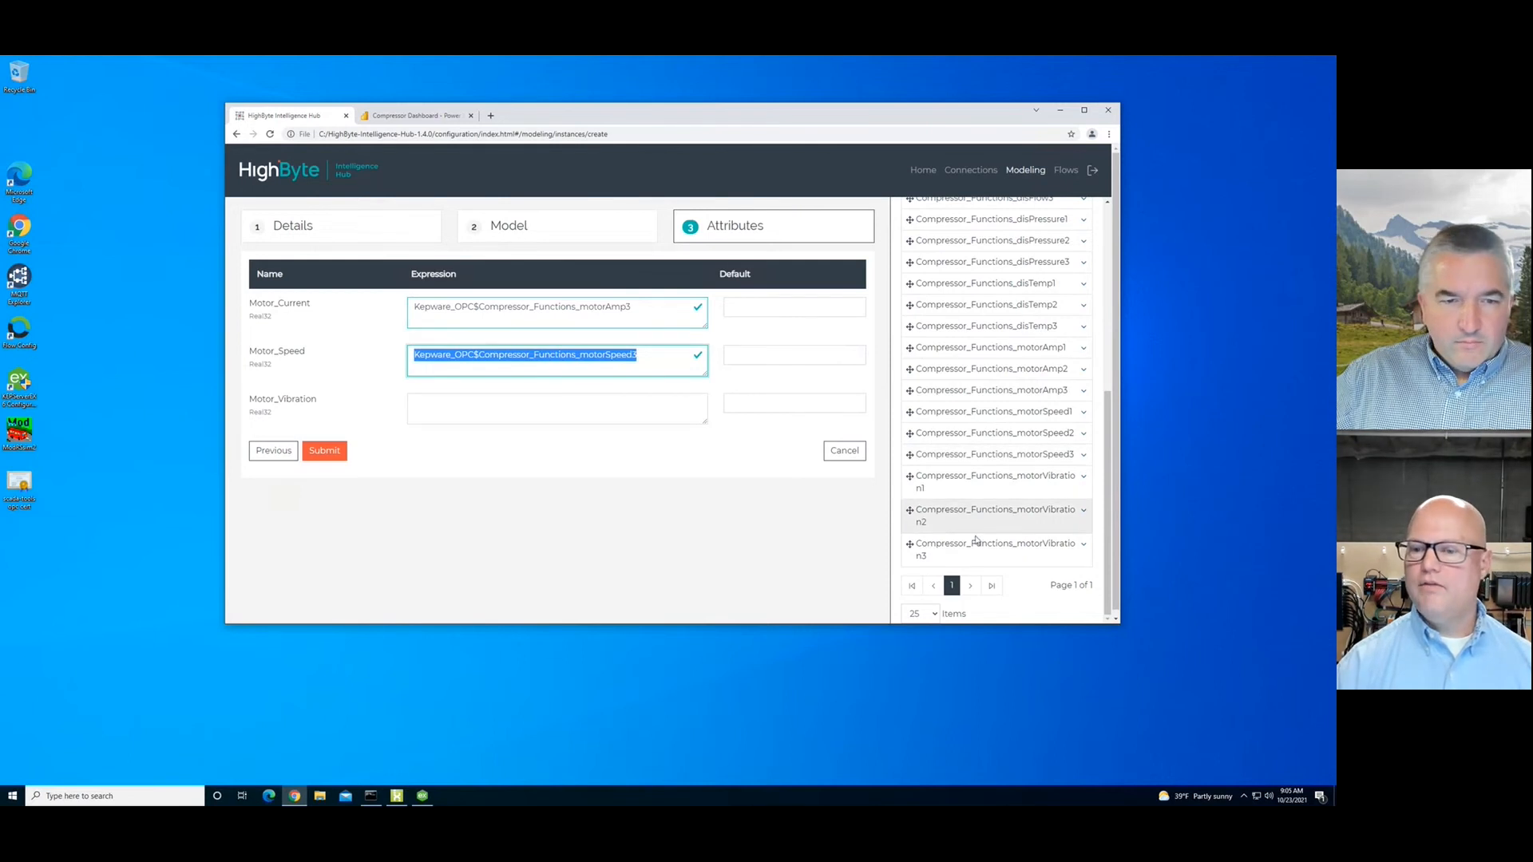
drag(972, 546, 507, 402)
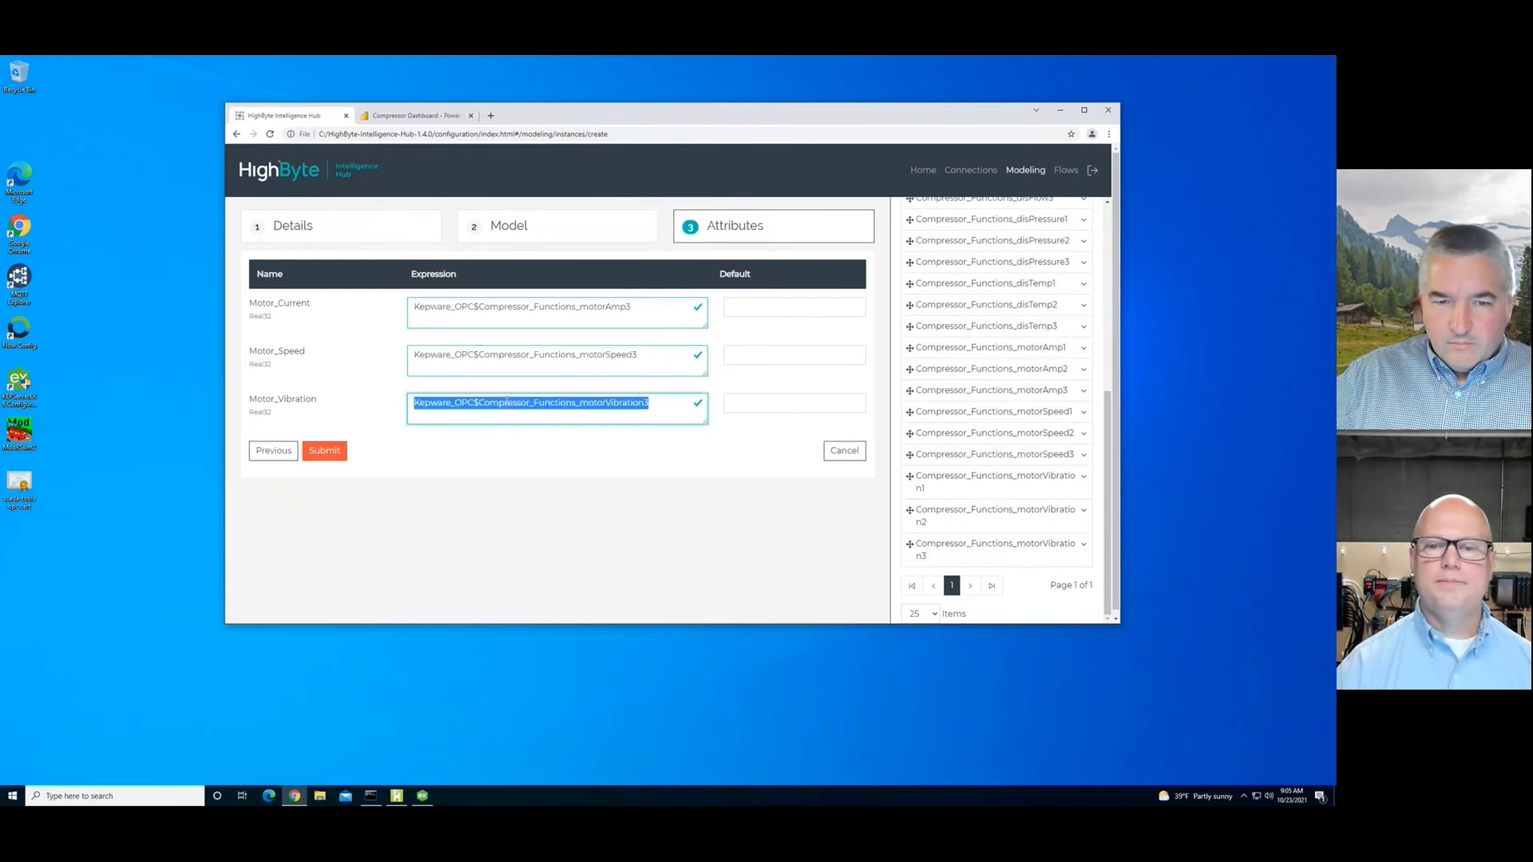
Step: Submit and save the Motor_3 instance and return to the instances list
click(325, 452)
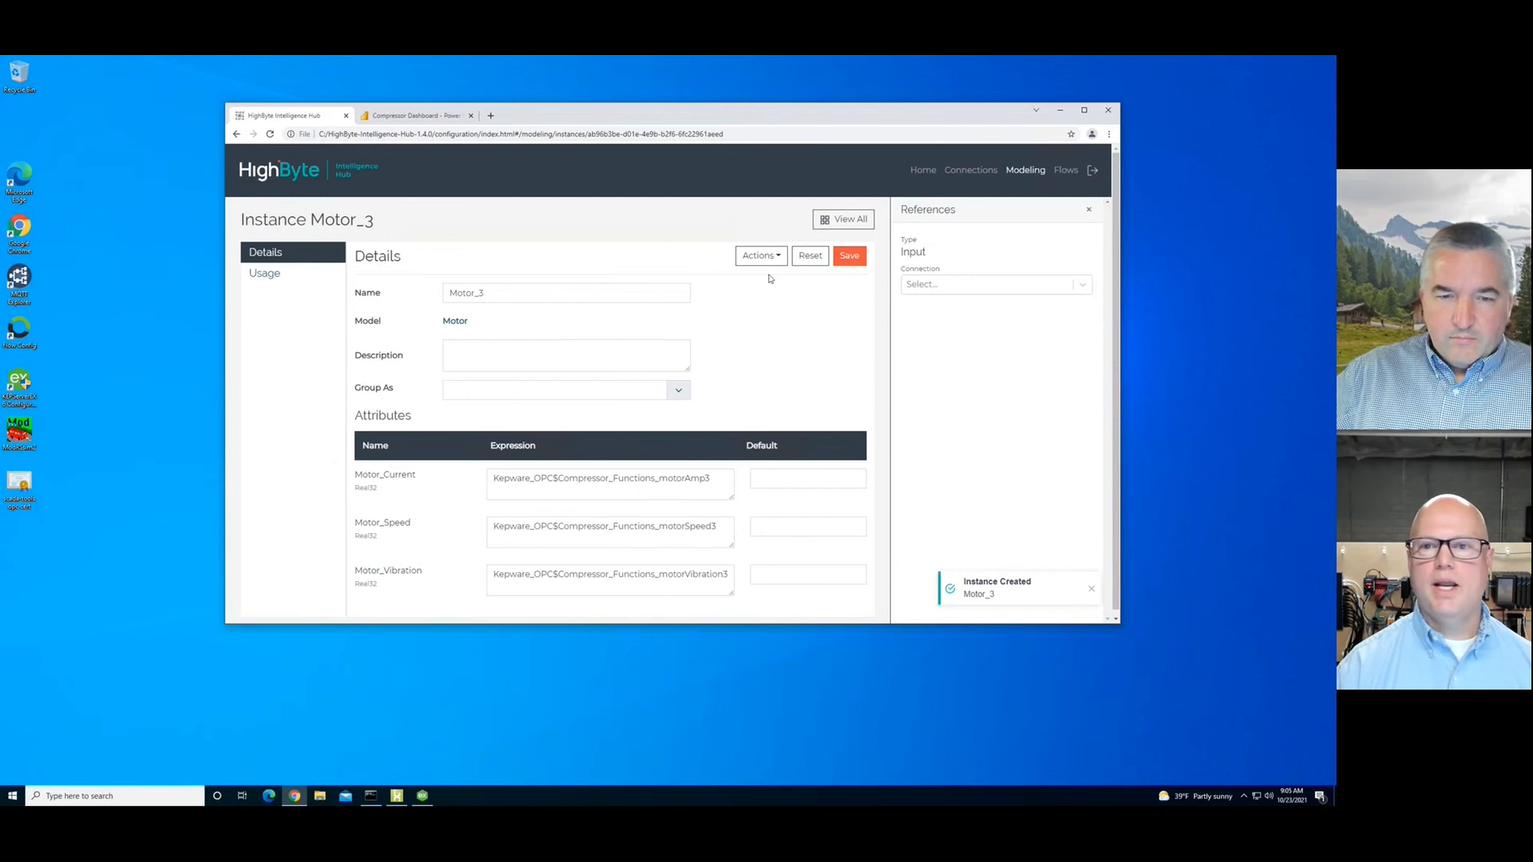
click(849, 257)
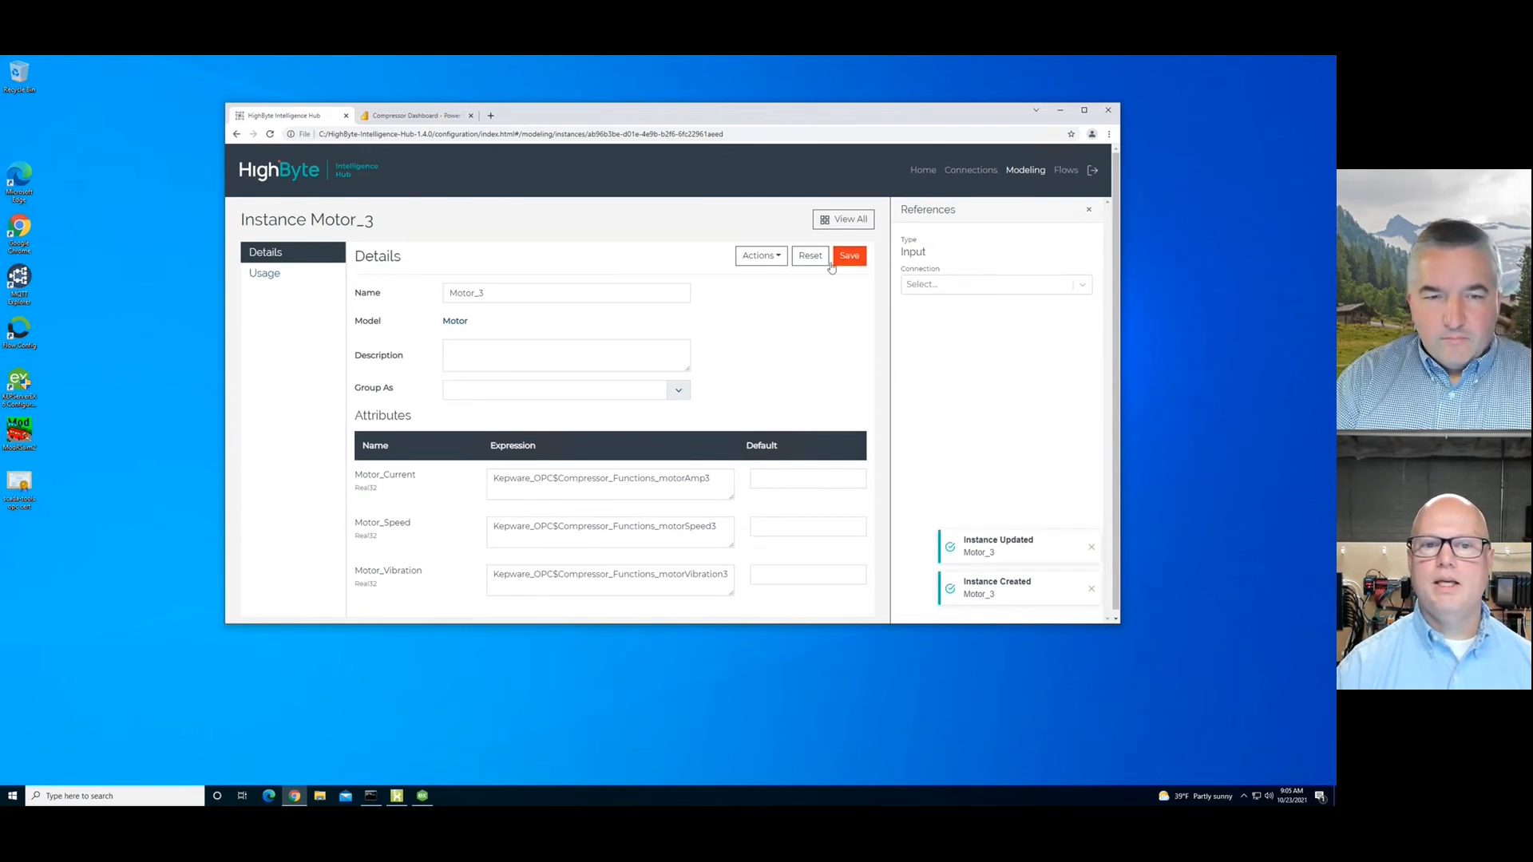
click(854, 220)
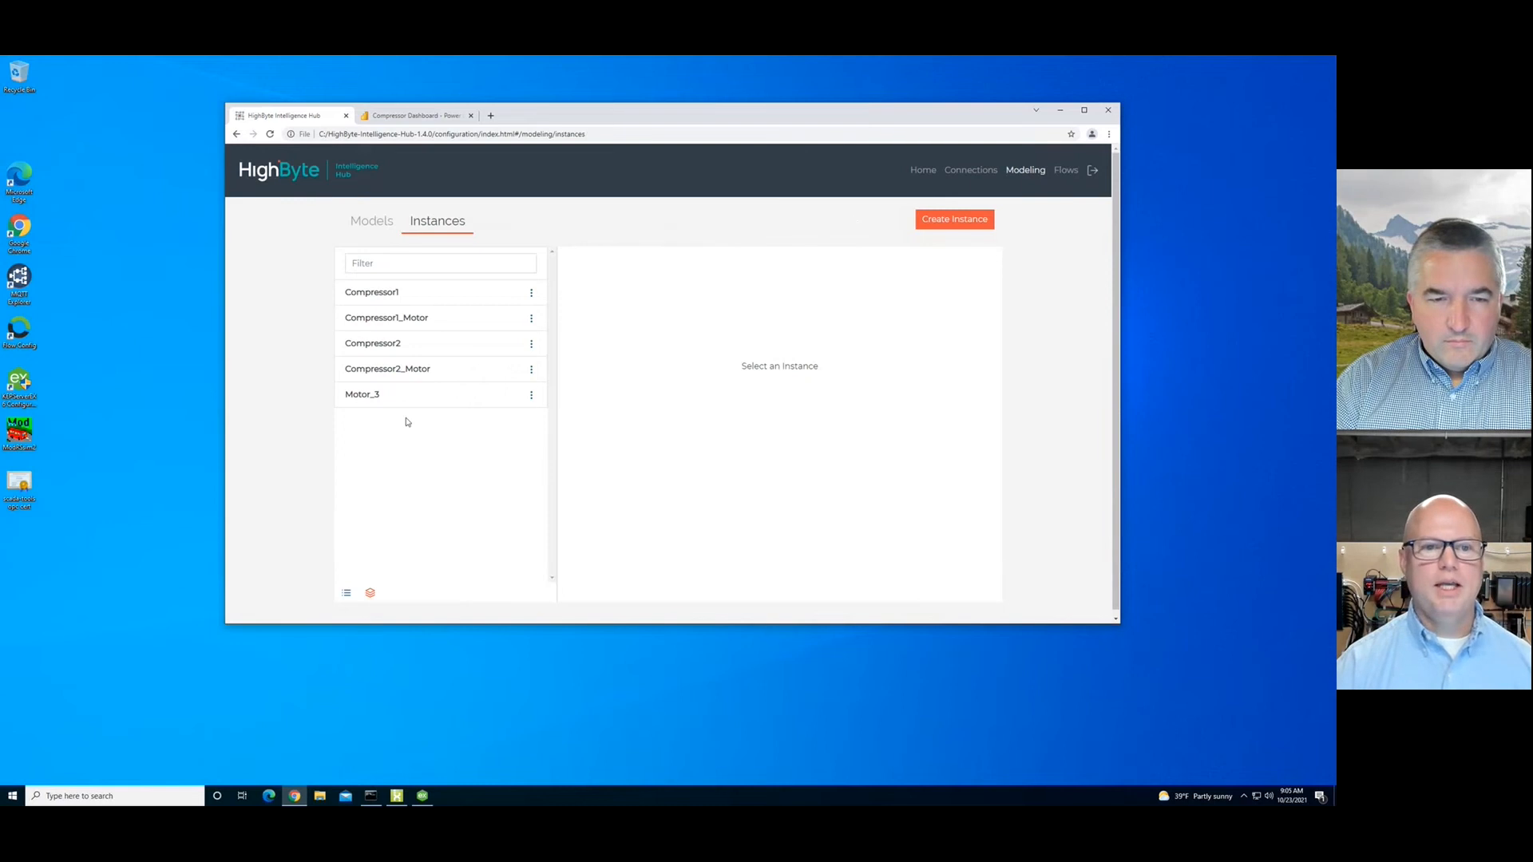
Step: Rename the Motor_3 instance as Compressor3_Motor, save it and return to the instances list
click(530, 395)
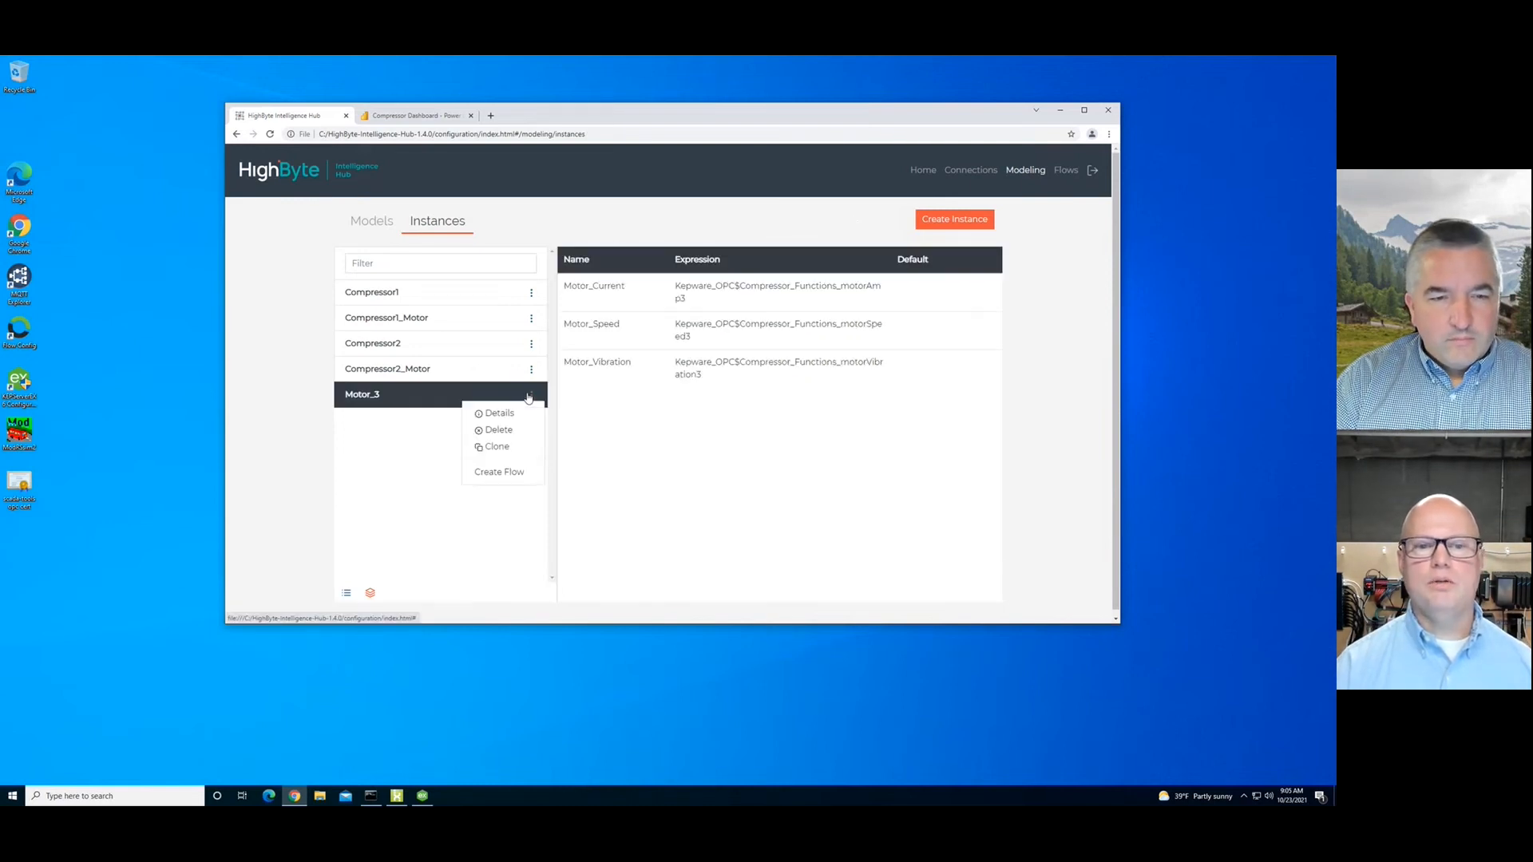
click(494, 415)
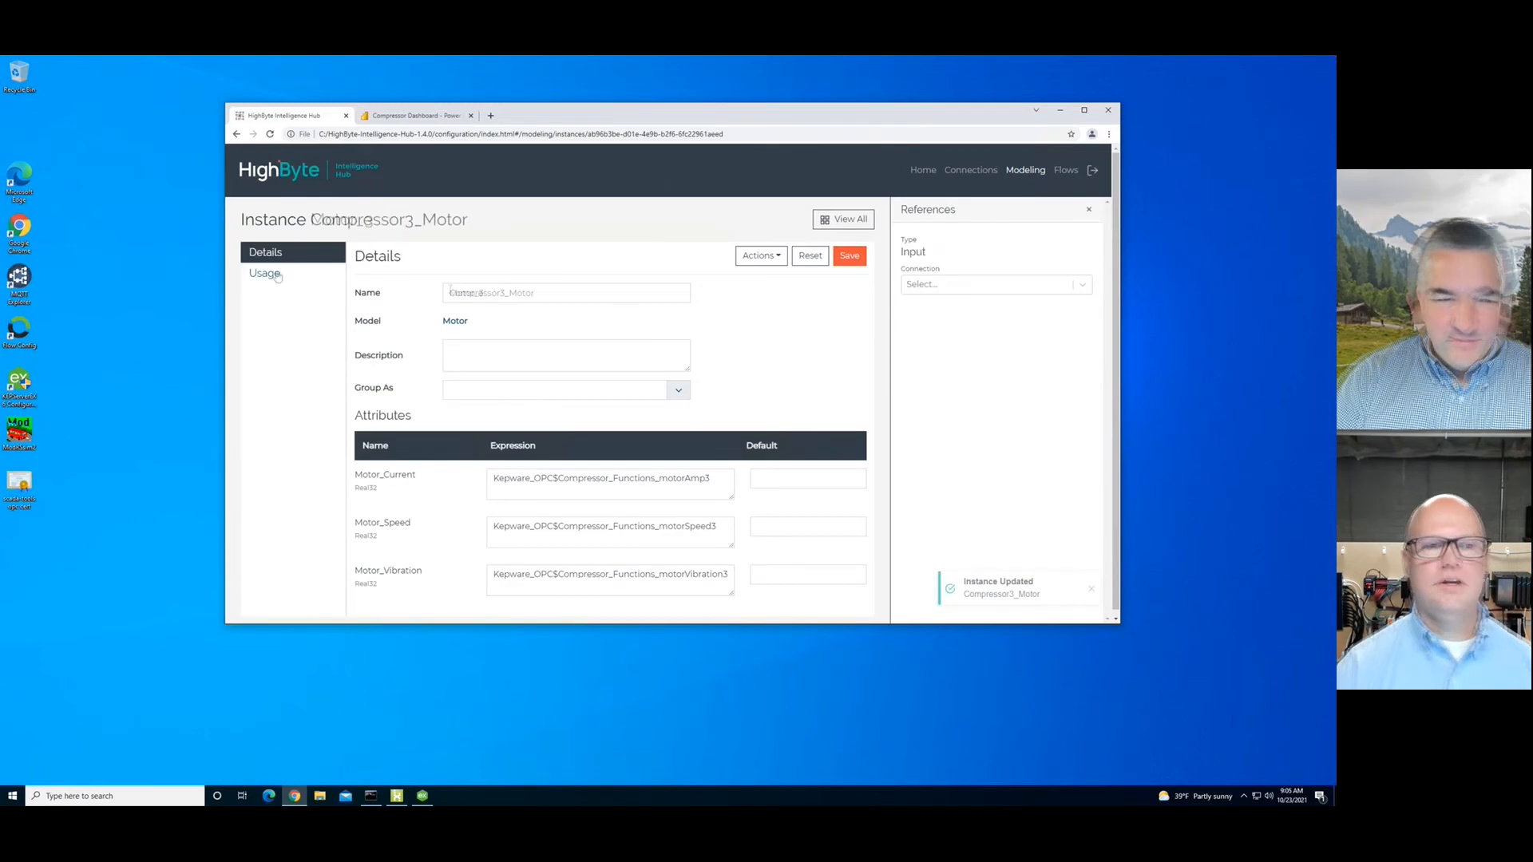
click(843, 220)
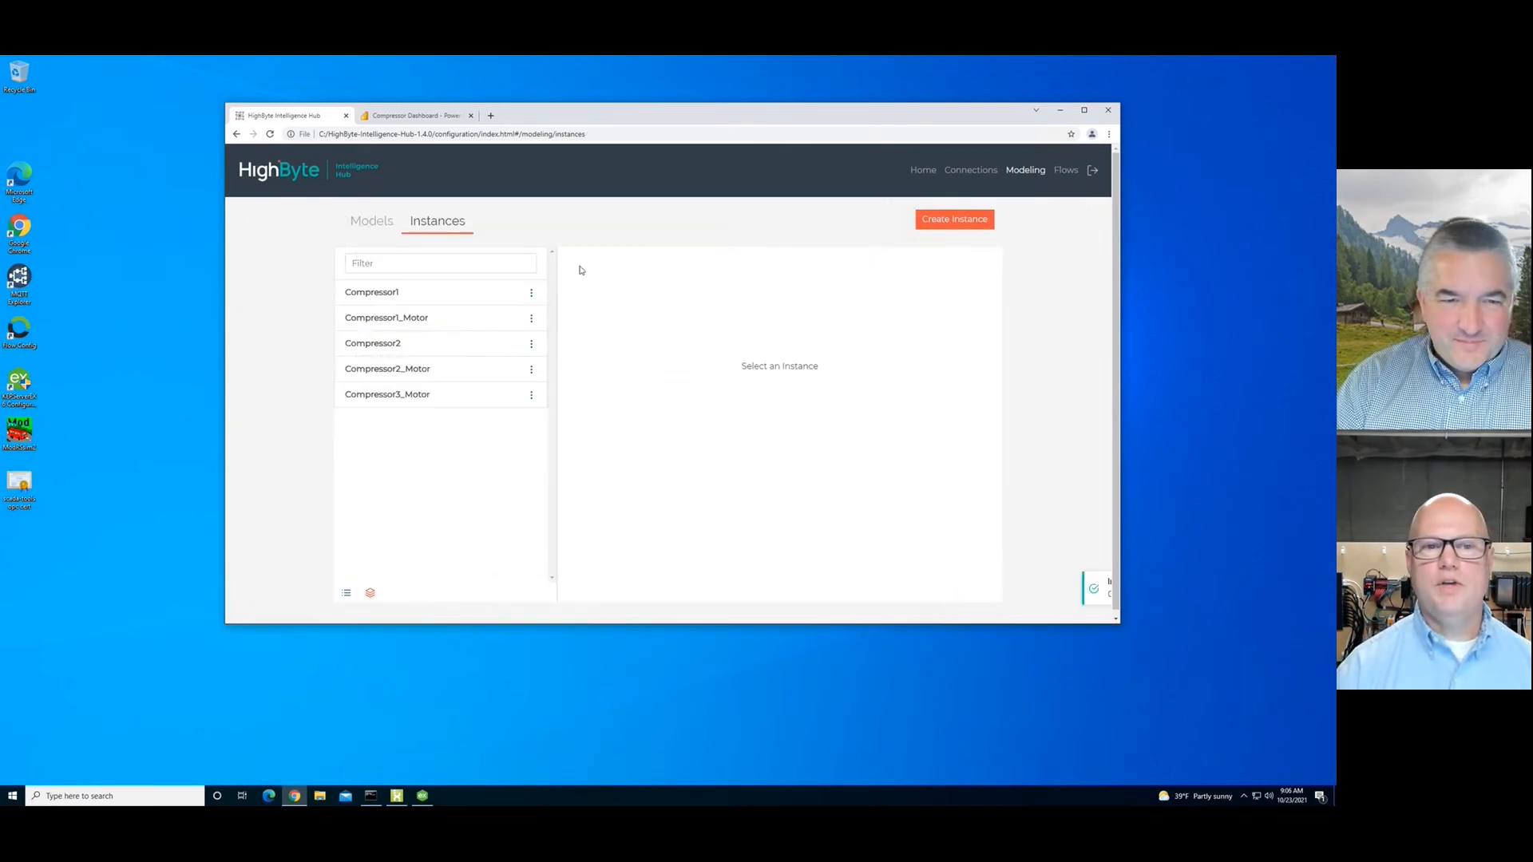
Step: Create a new instance named Compressor3 based on the Compressor model and proceed to its attributes
click(950, 224)
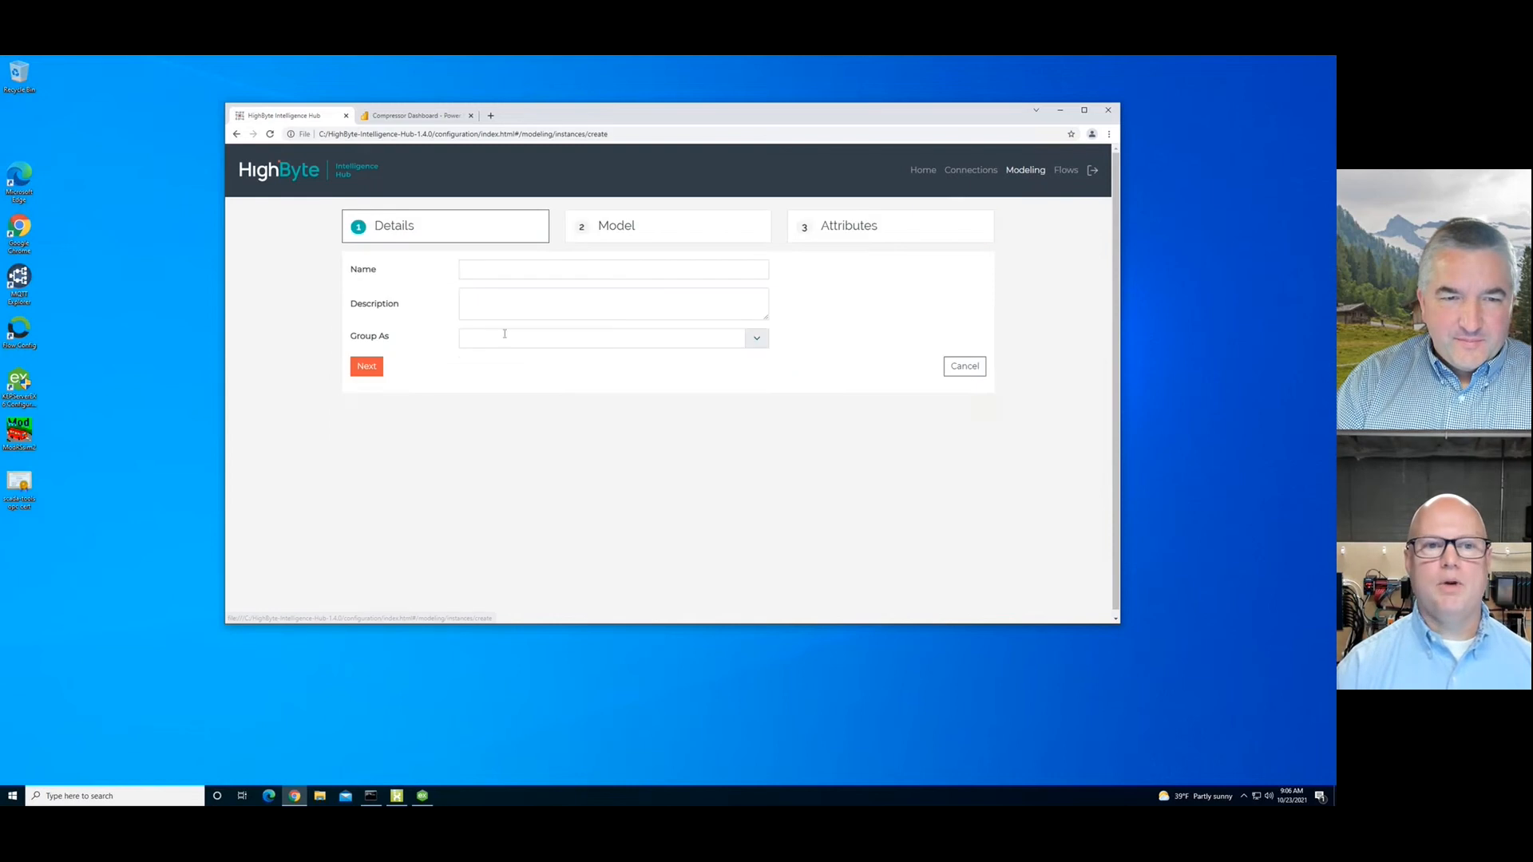
click(530, 275)
text(C)
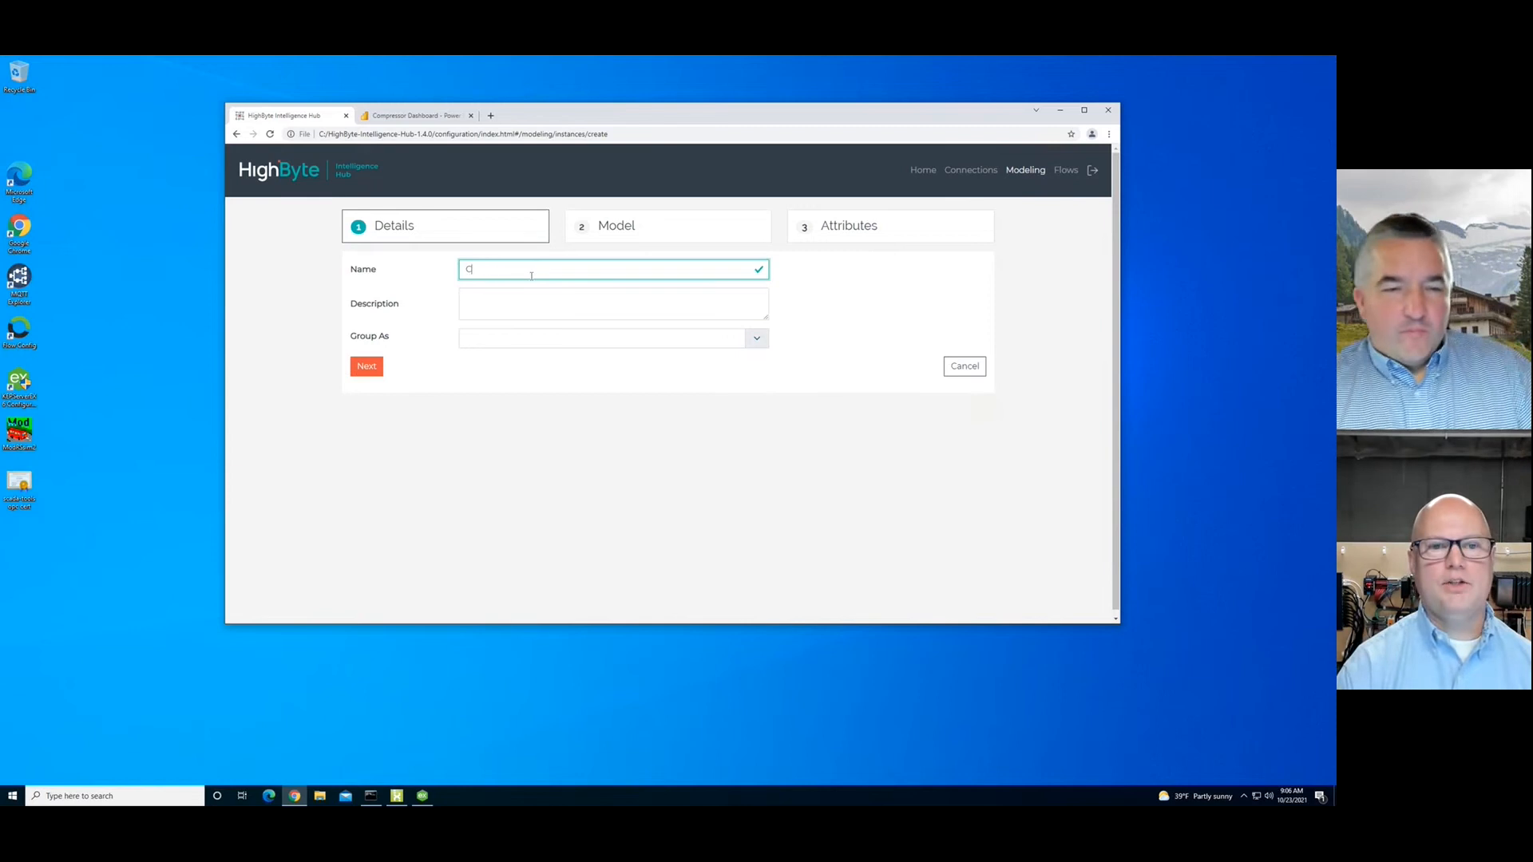
text(ompresso)
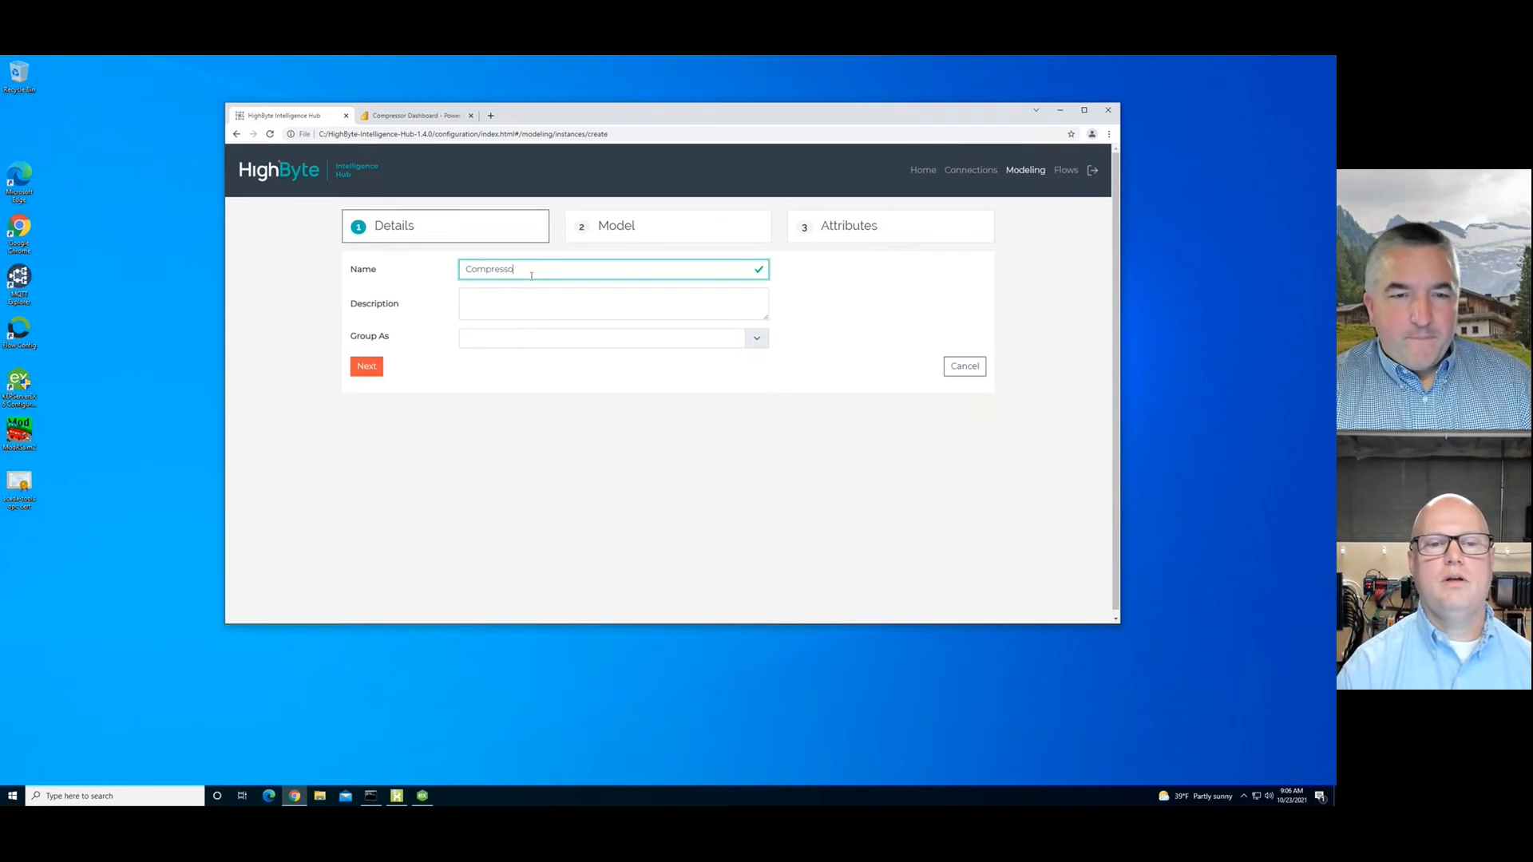
text(r3)
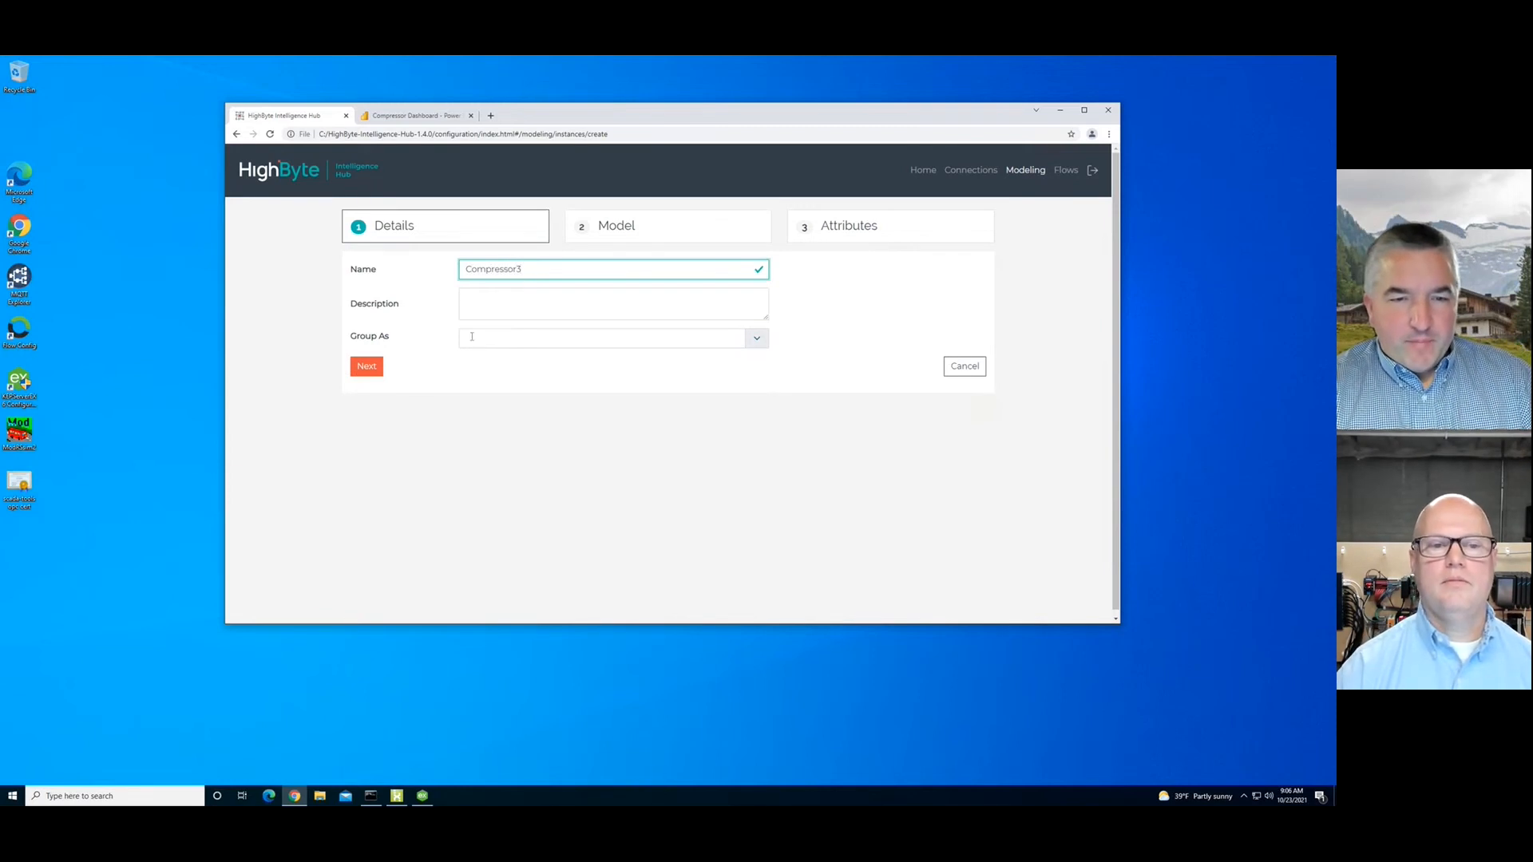
click(368, 365)
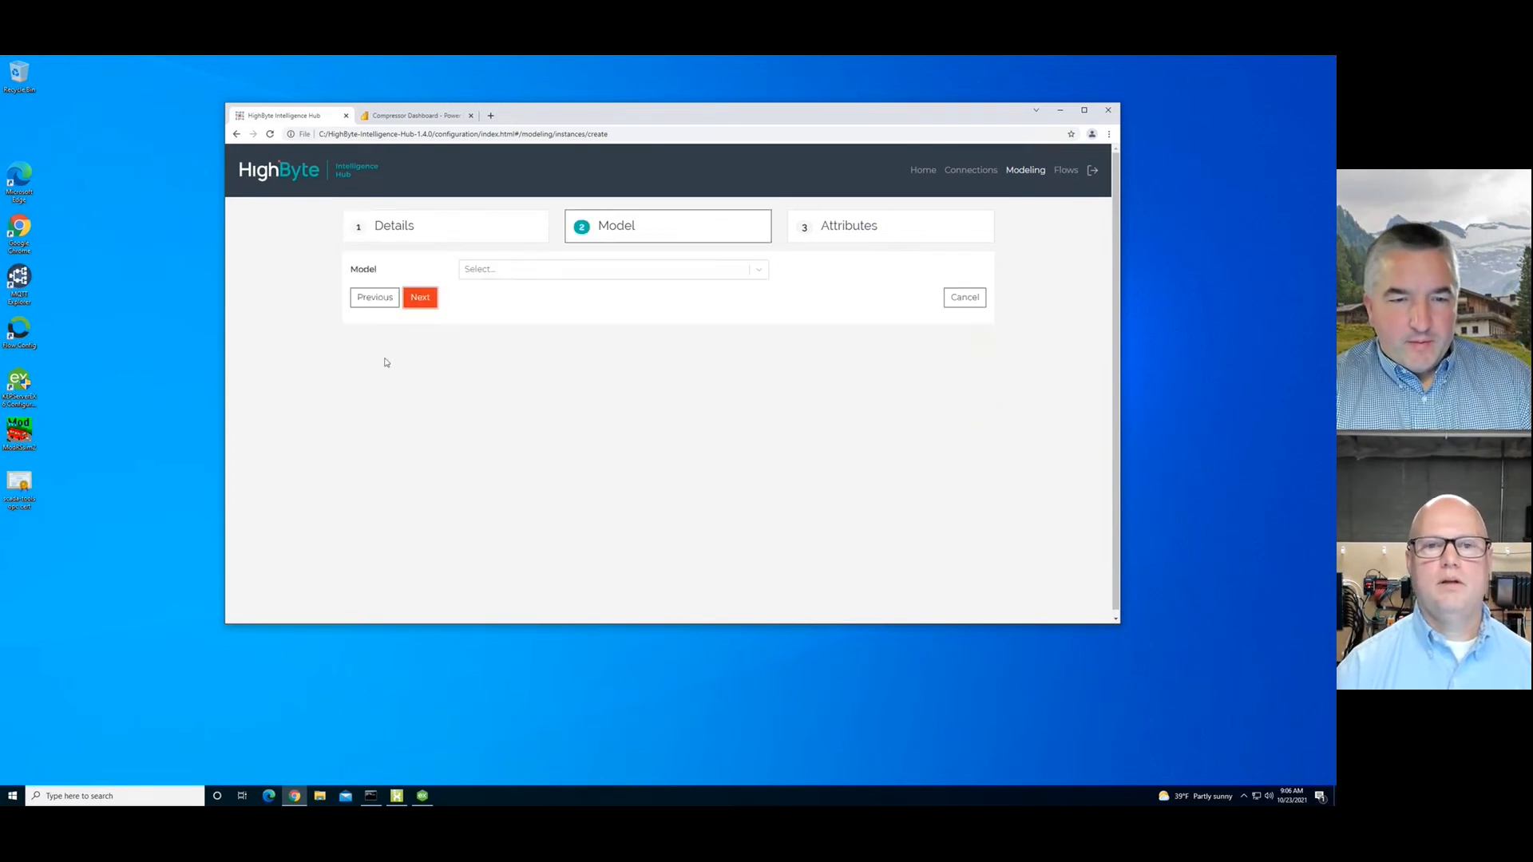
click(762, 273)
click(525, 298)
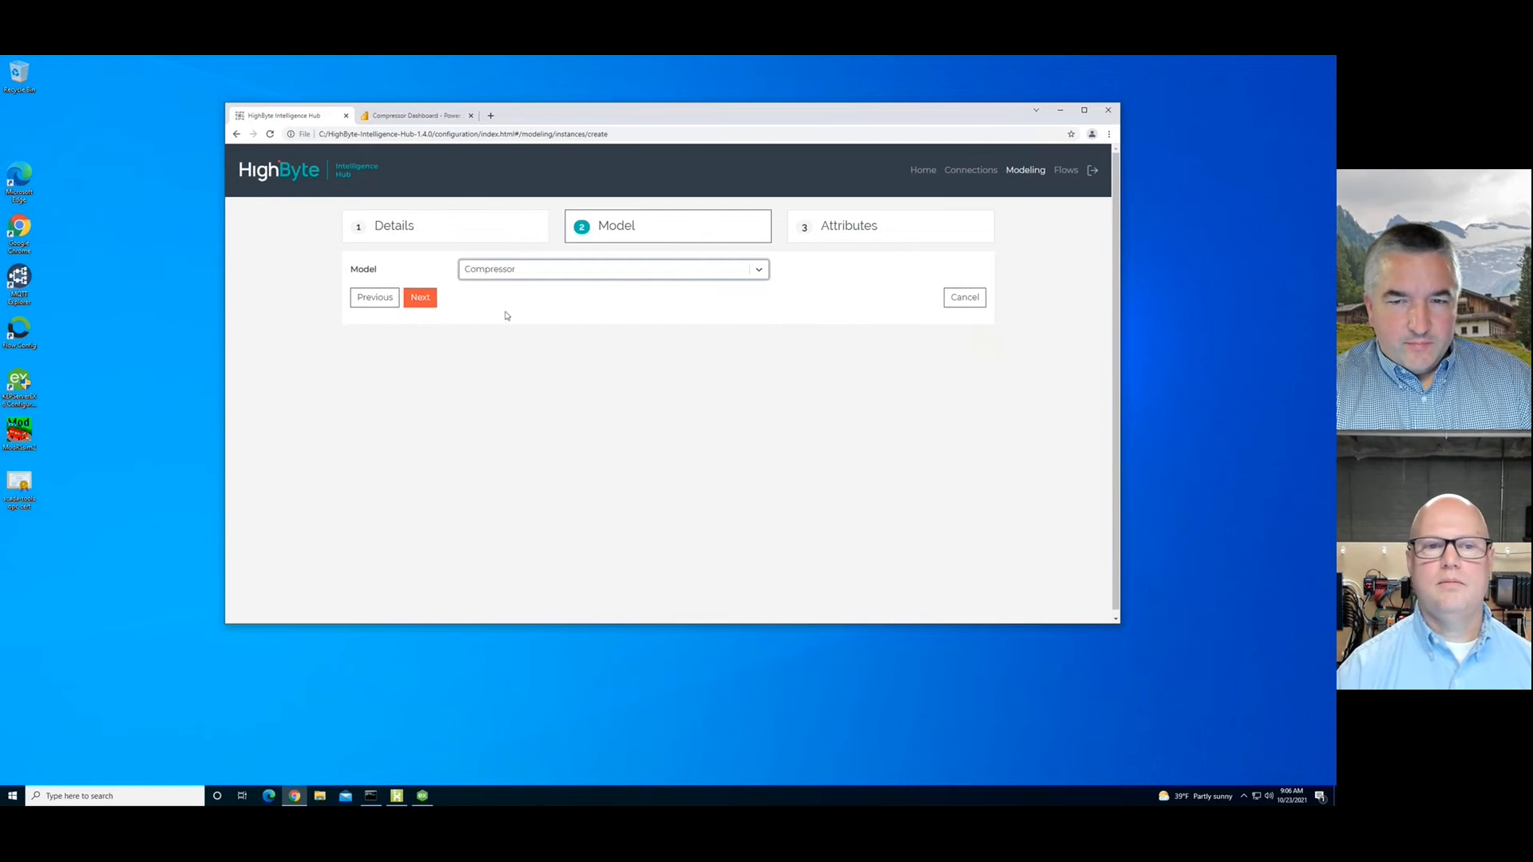
click(420, 297)
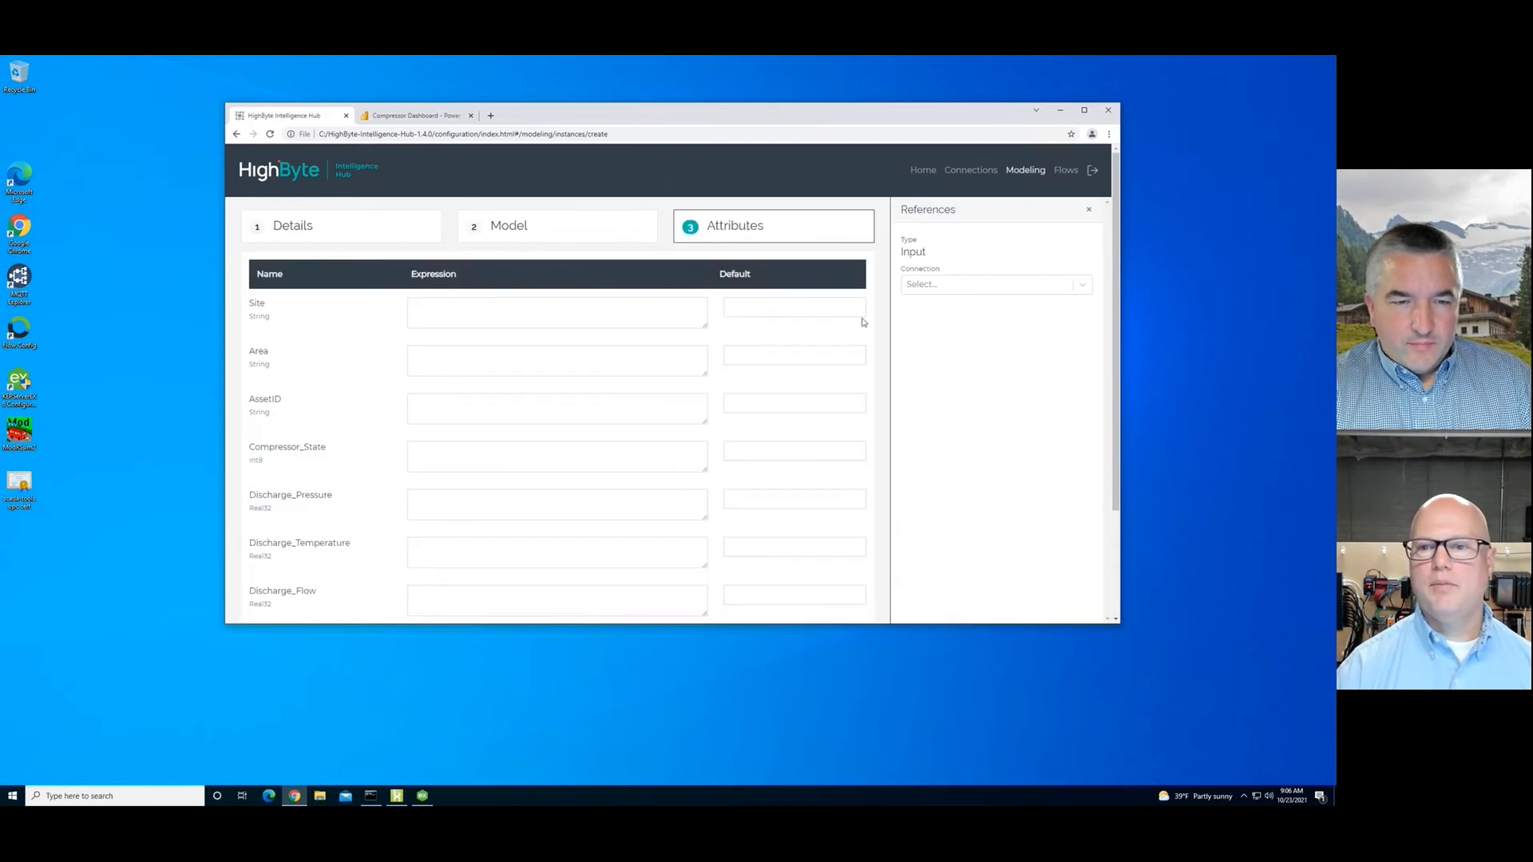
Step: Set the defaults for Site to Langley Falls, Area to Utilities and AssetID to Compressor3, and submit the instance
click(809, 301)
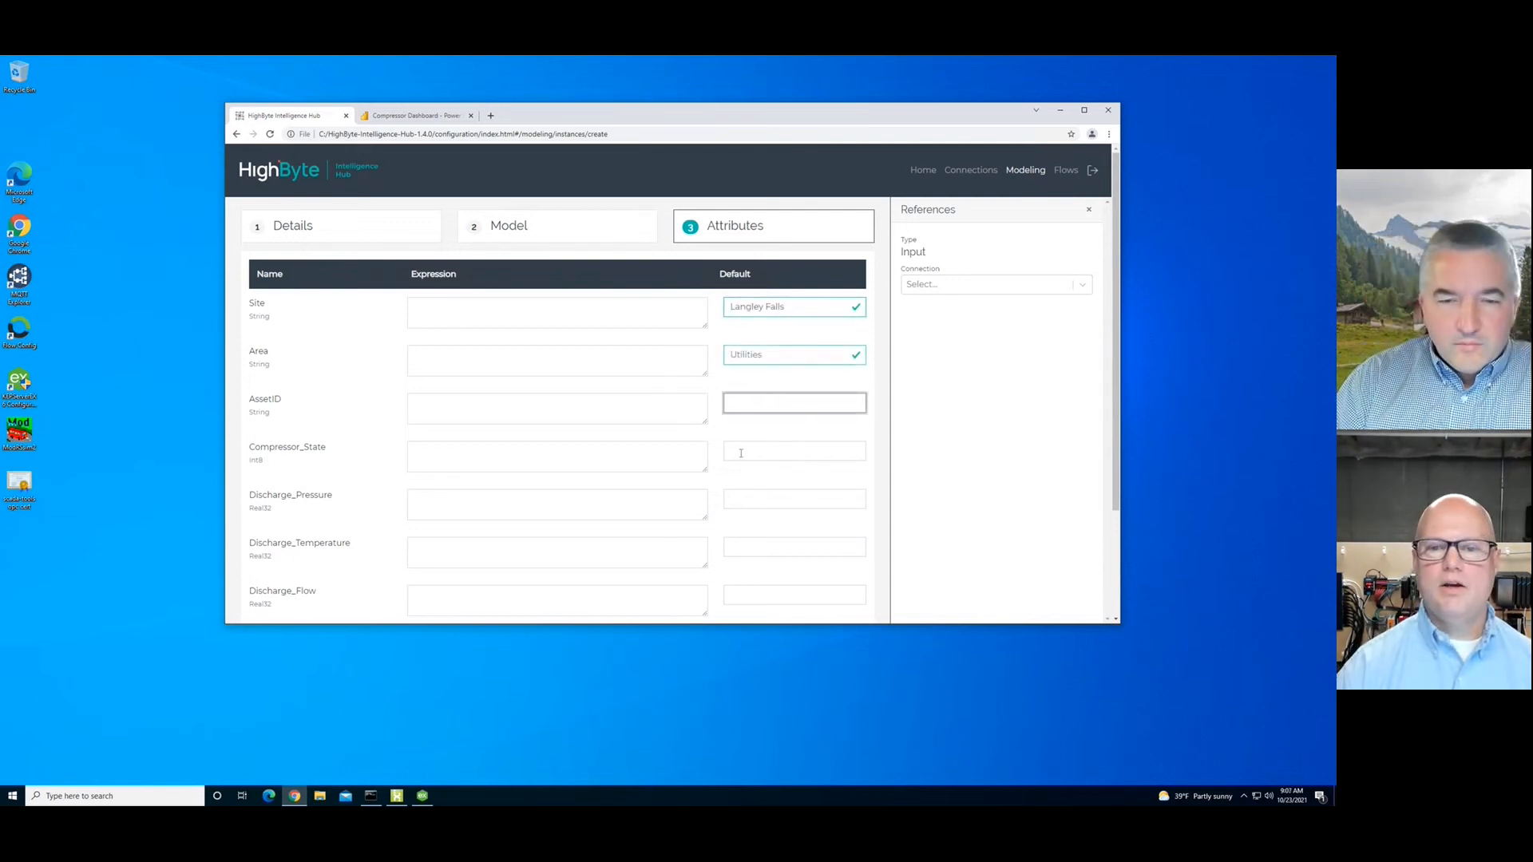
click(740, 453)
click(742, 403)
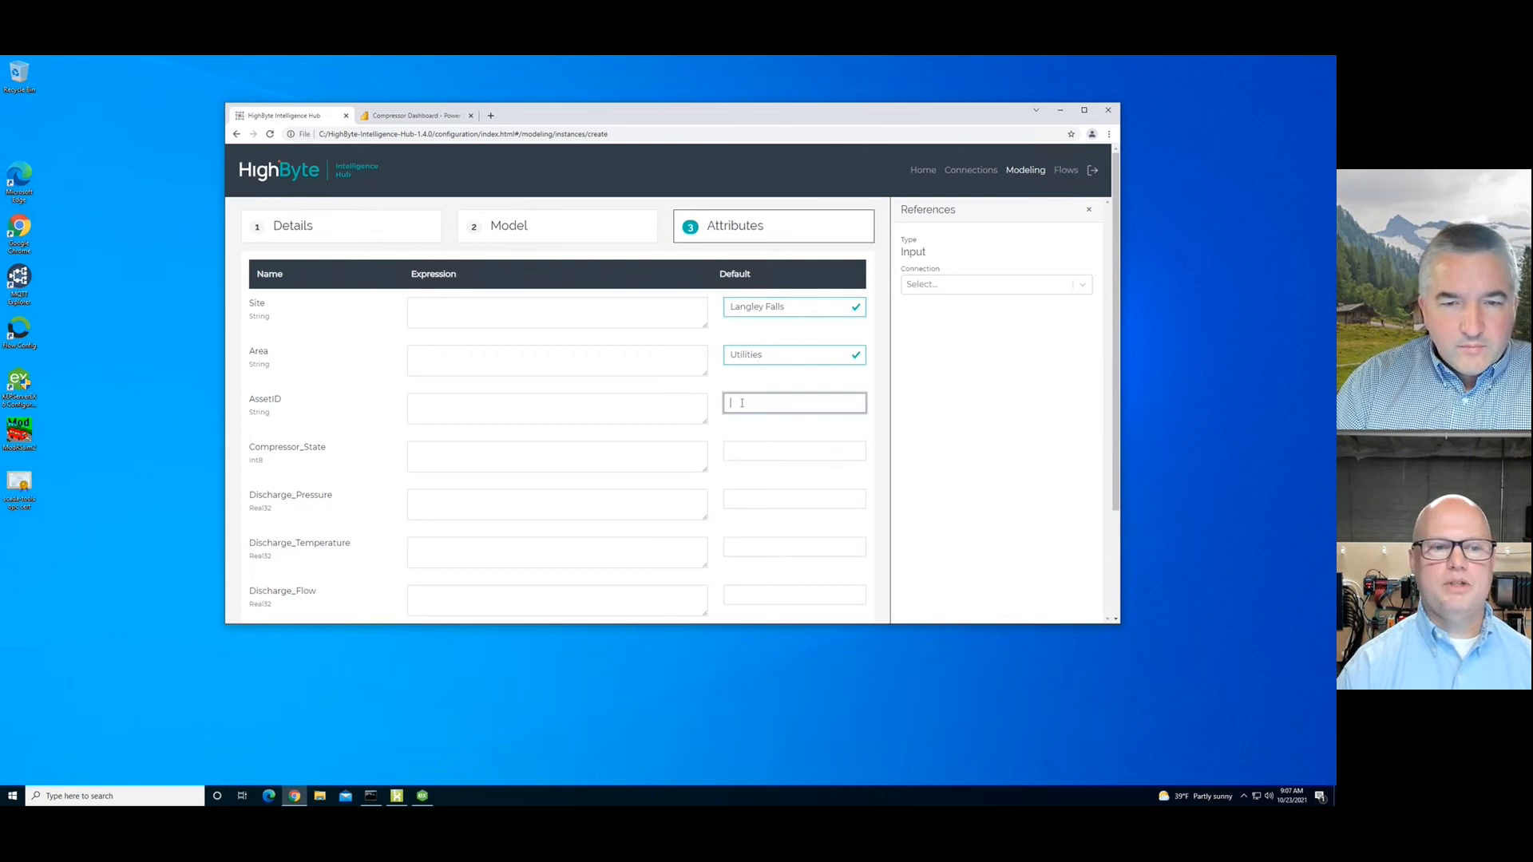
text(Compressor3)
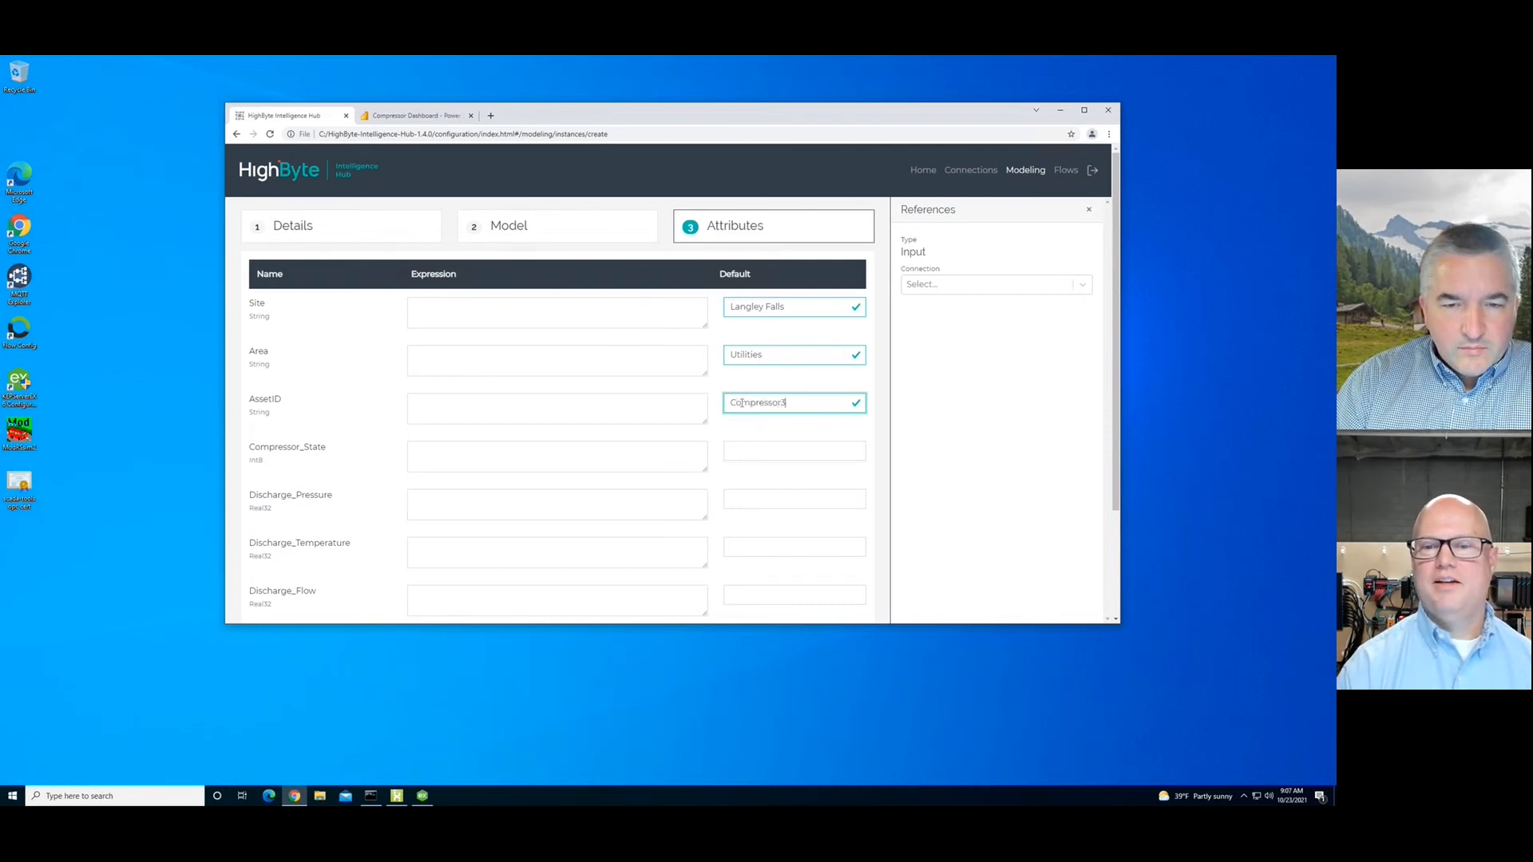
key(Return)
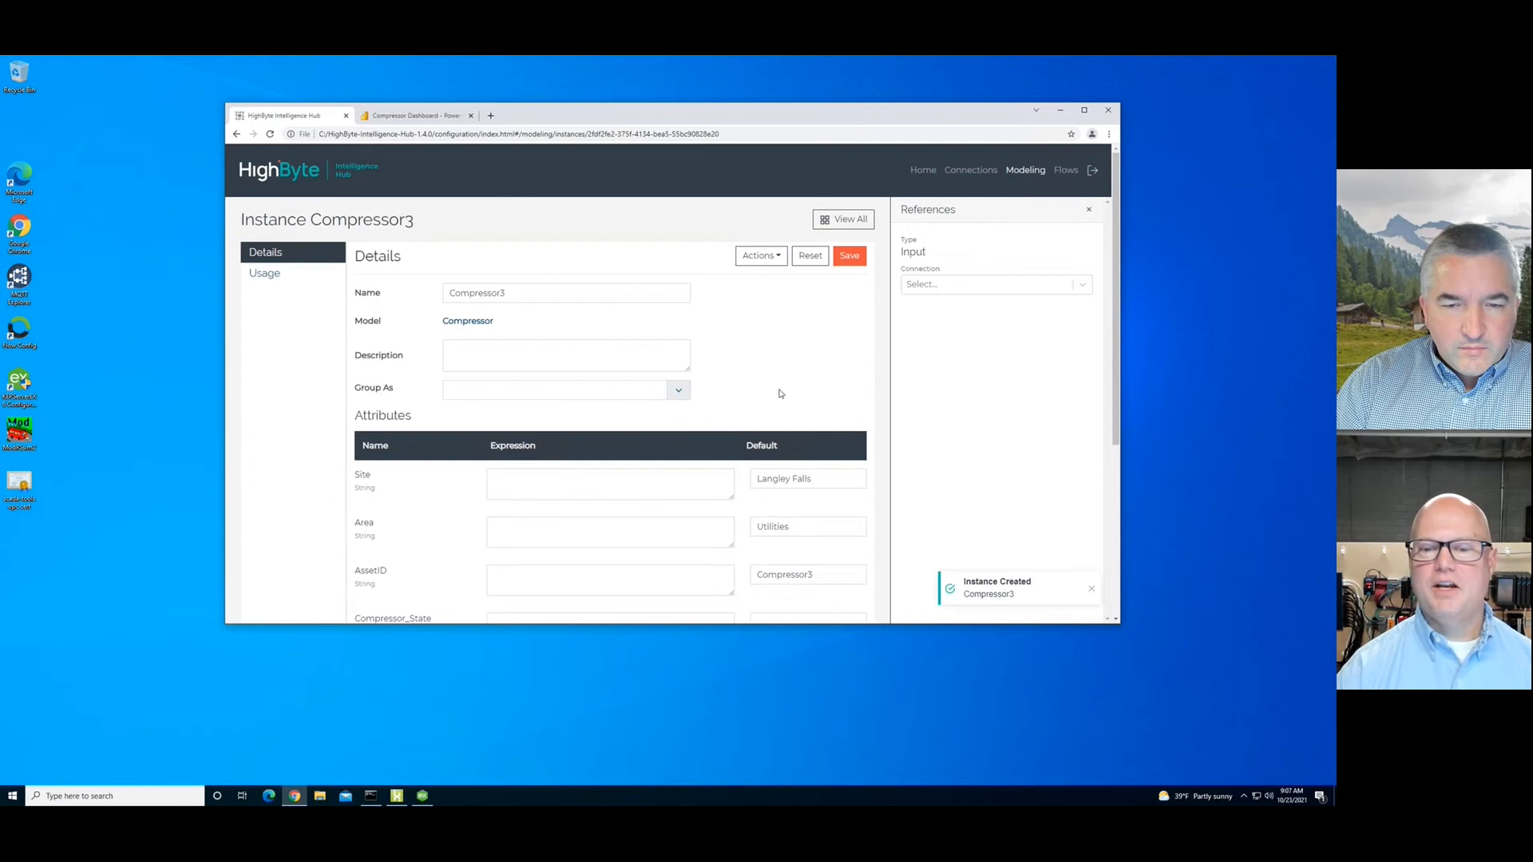
Step: Compare the attribute expressions and defaults of the Compressor1 and Compressor3 instances
click(834, 221)
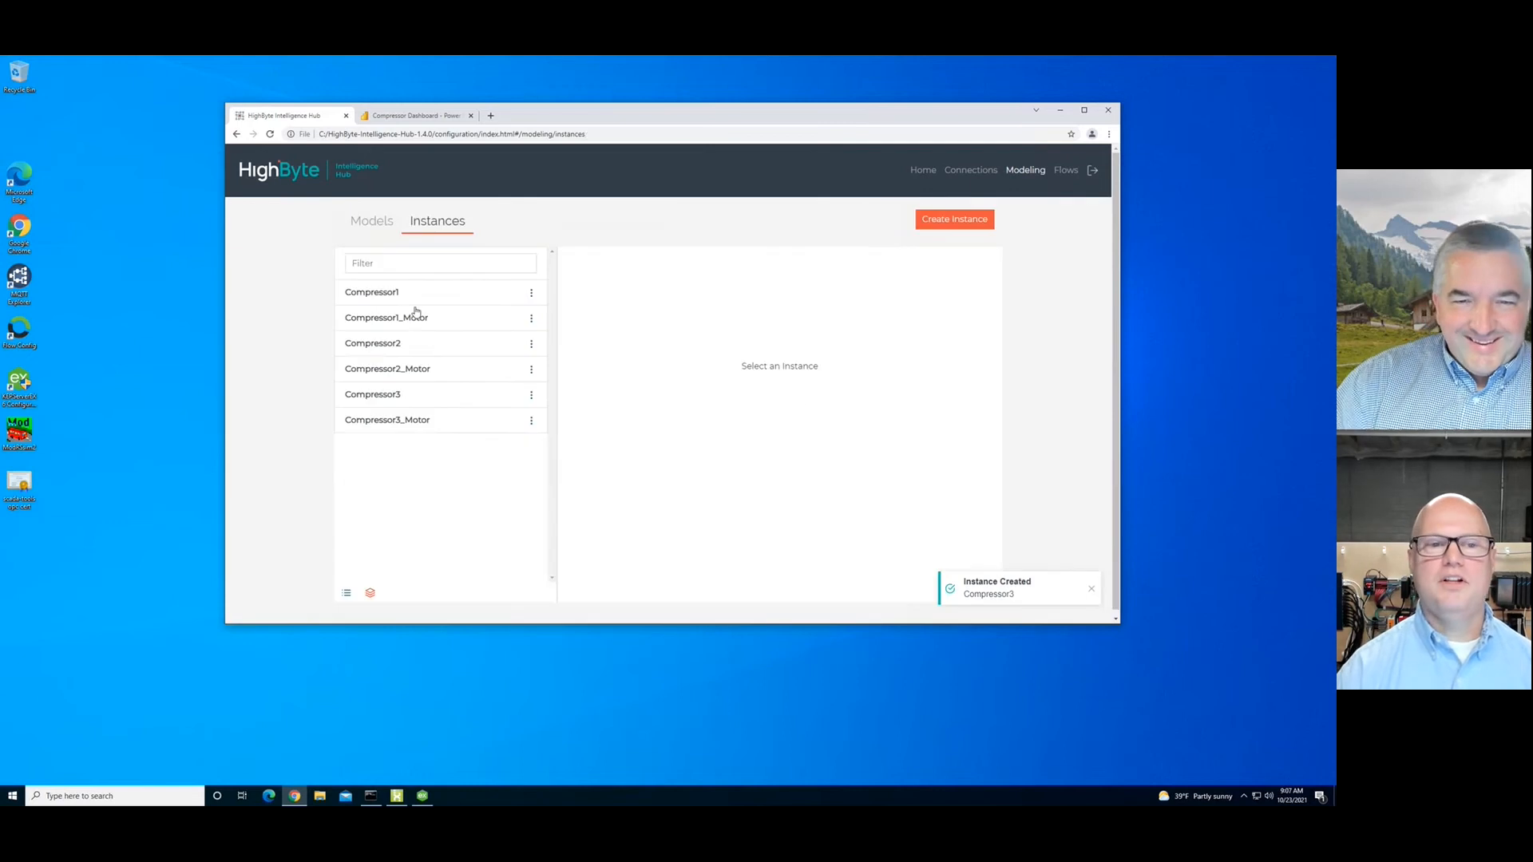
click(531, 292)
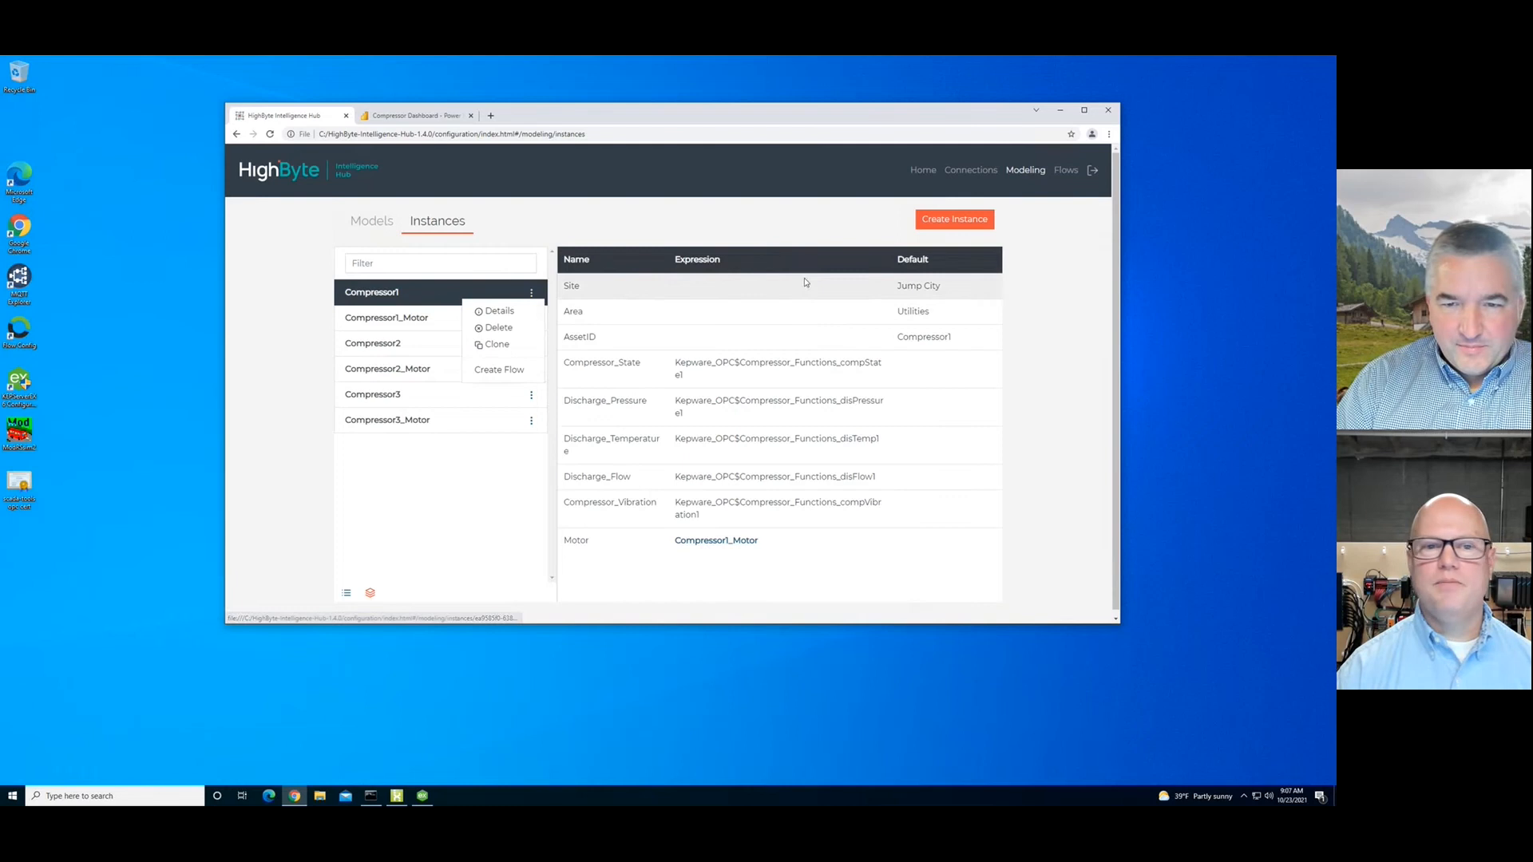
click(389, 401)
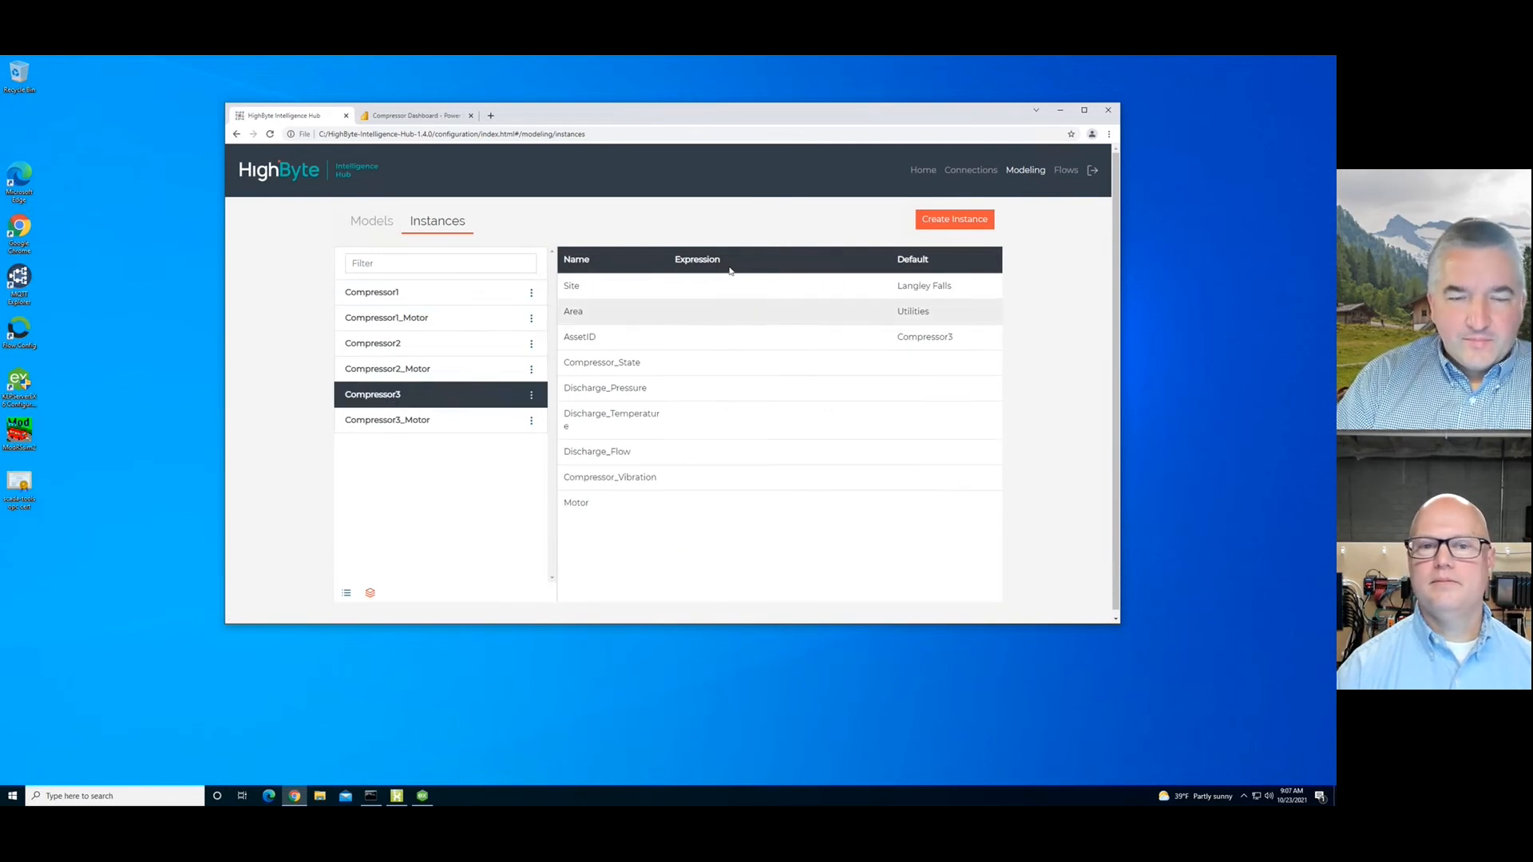
Step: Open the details of the Compressor3 instance and set its Site default to Jump City
click(531, 396)
click(501, 413)
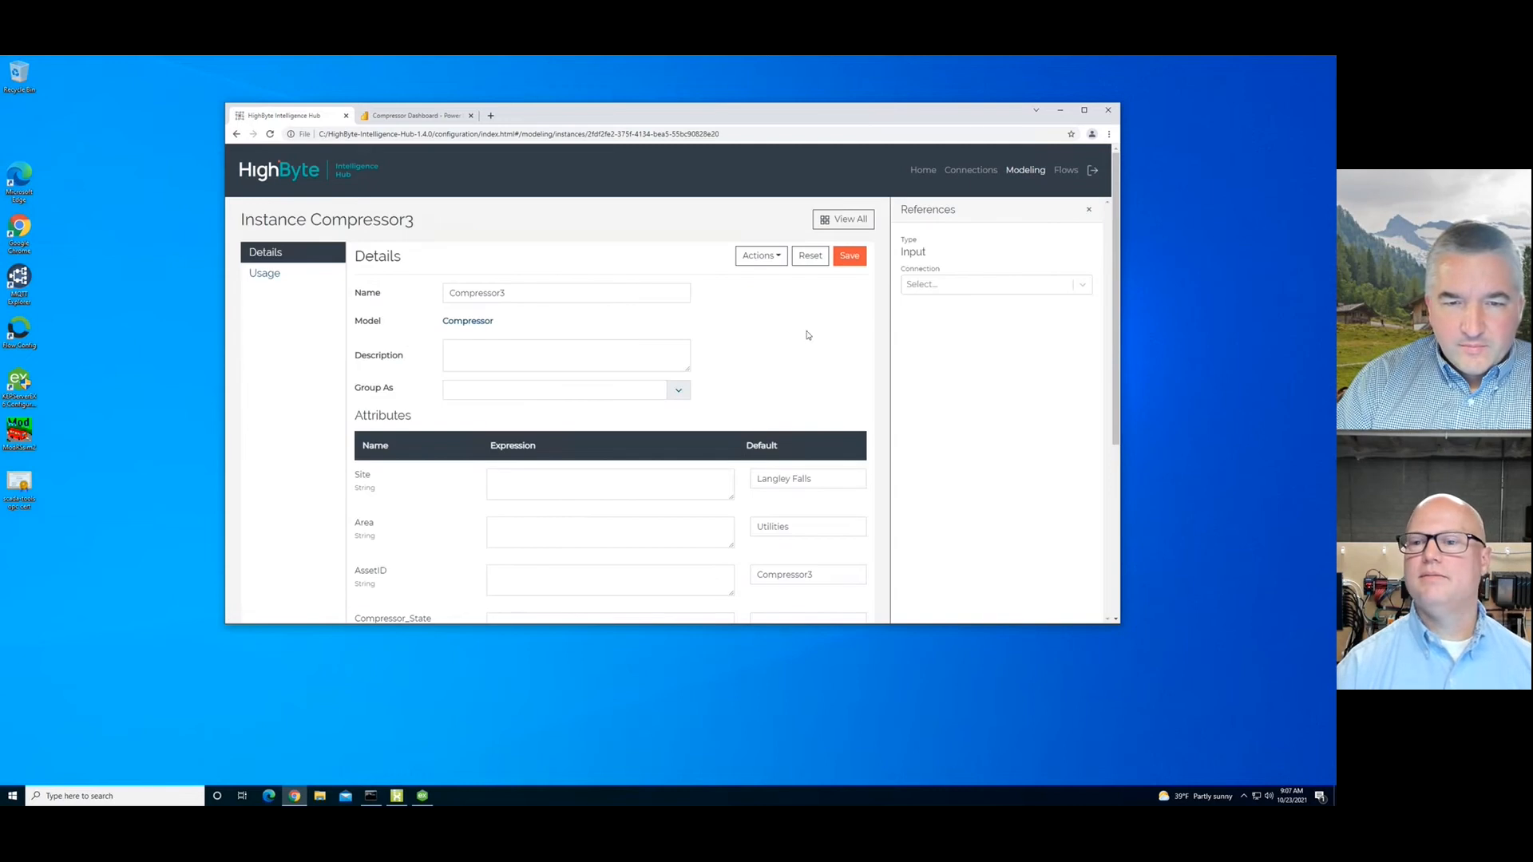
triple_click(775, 479)
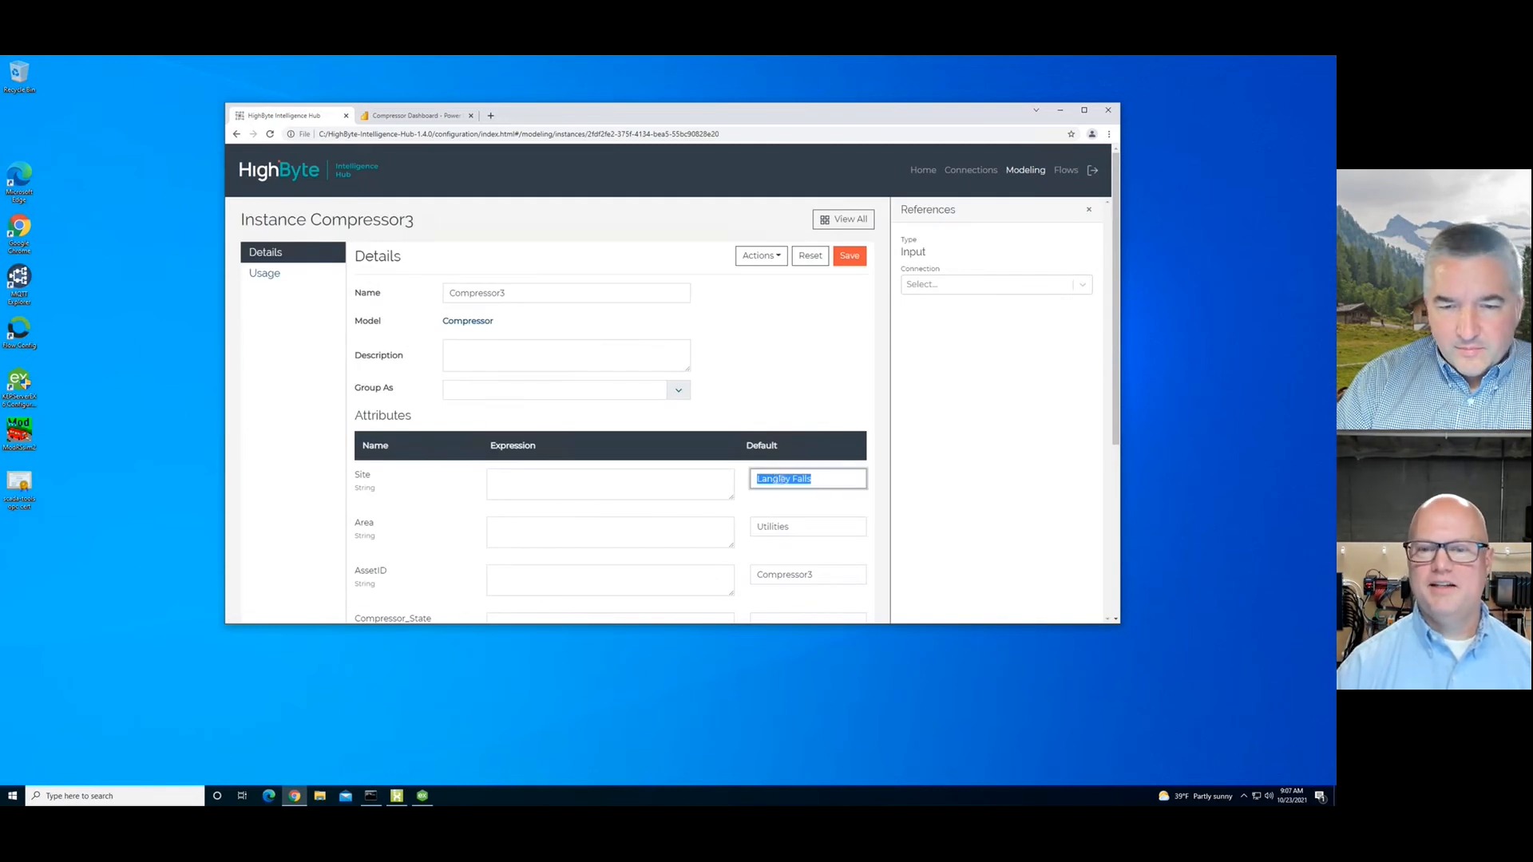
click(782, 479)
drag(812, 478, 733, 480)
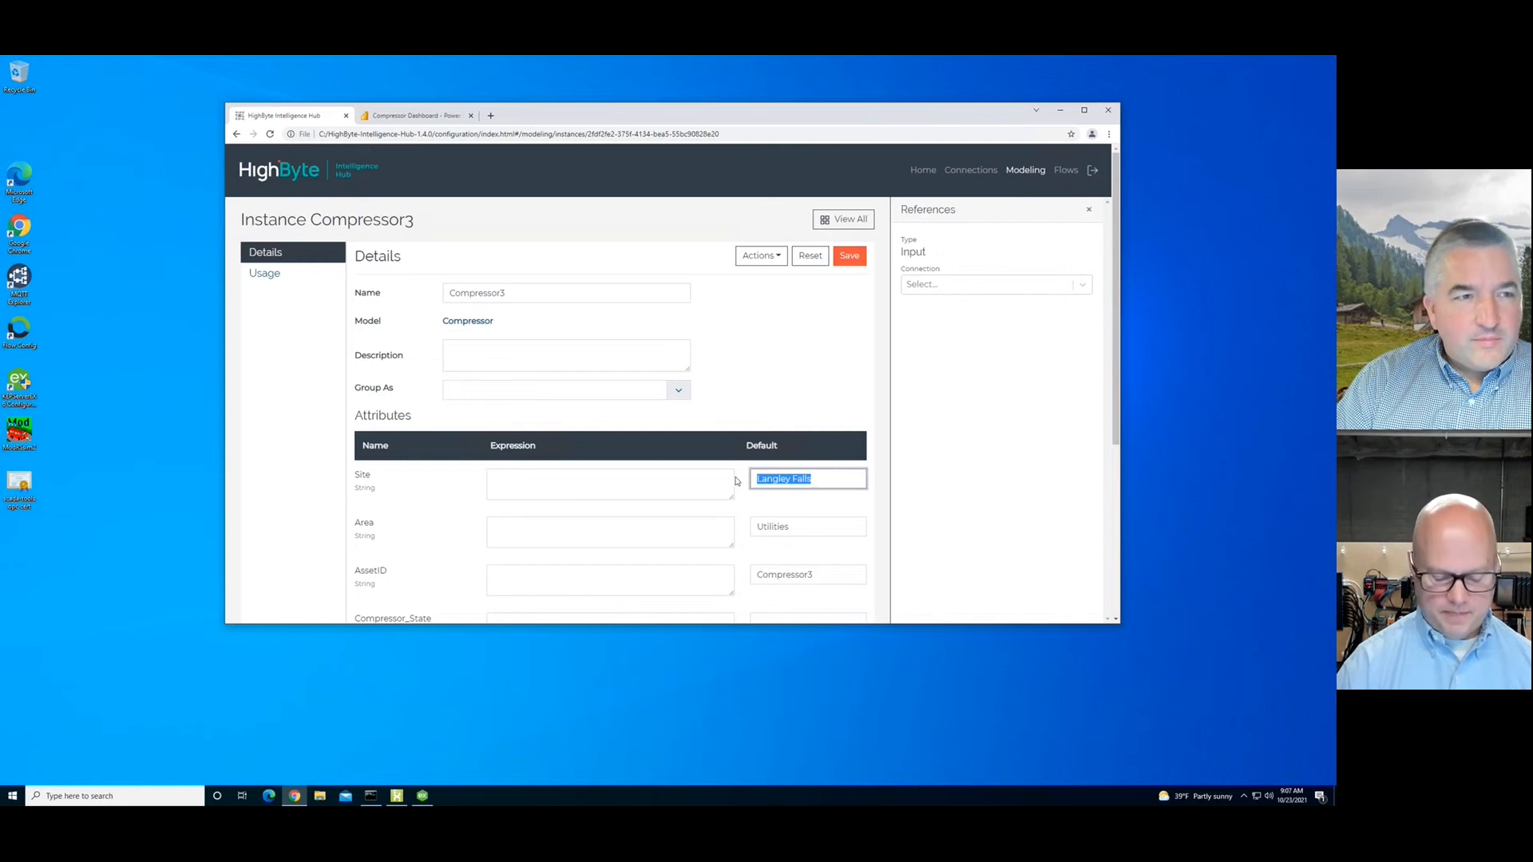
text(Al)
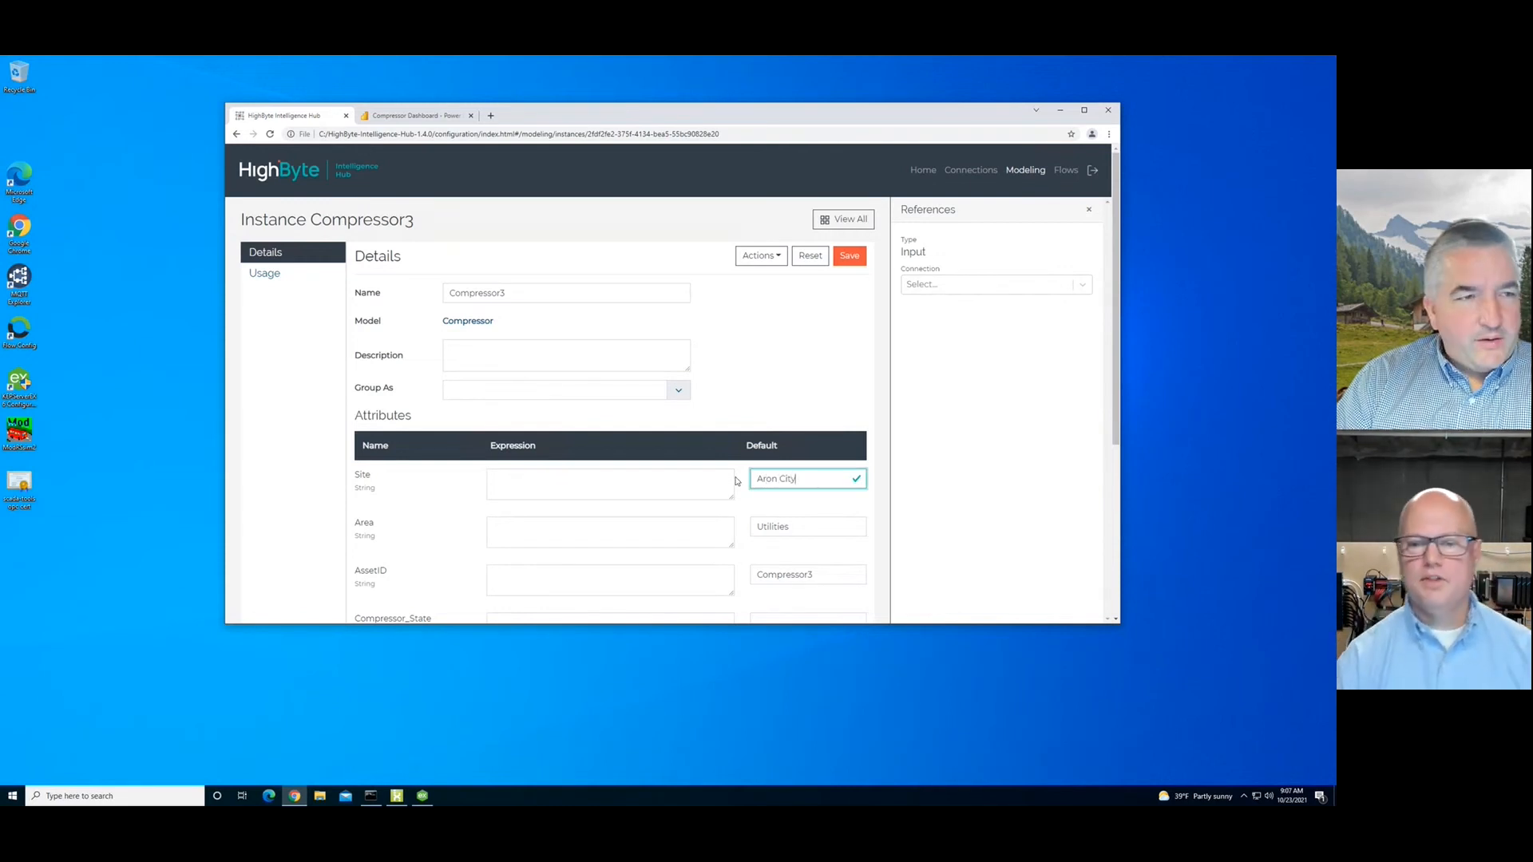
double_click(758, 478)
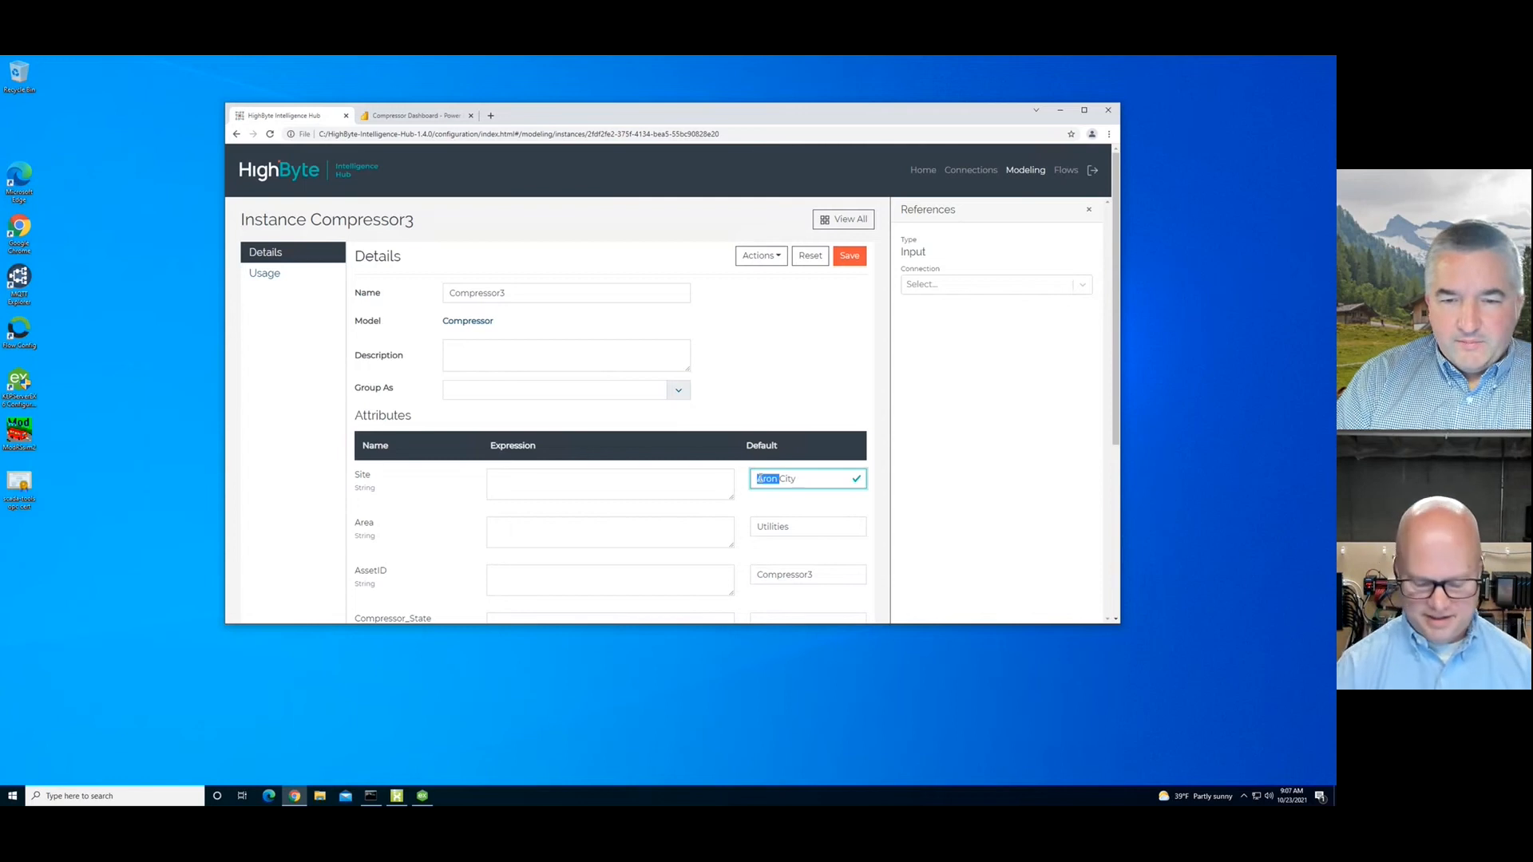
text(Jump)
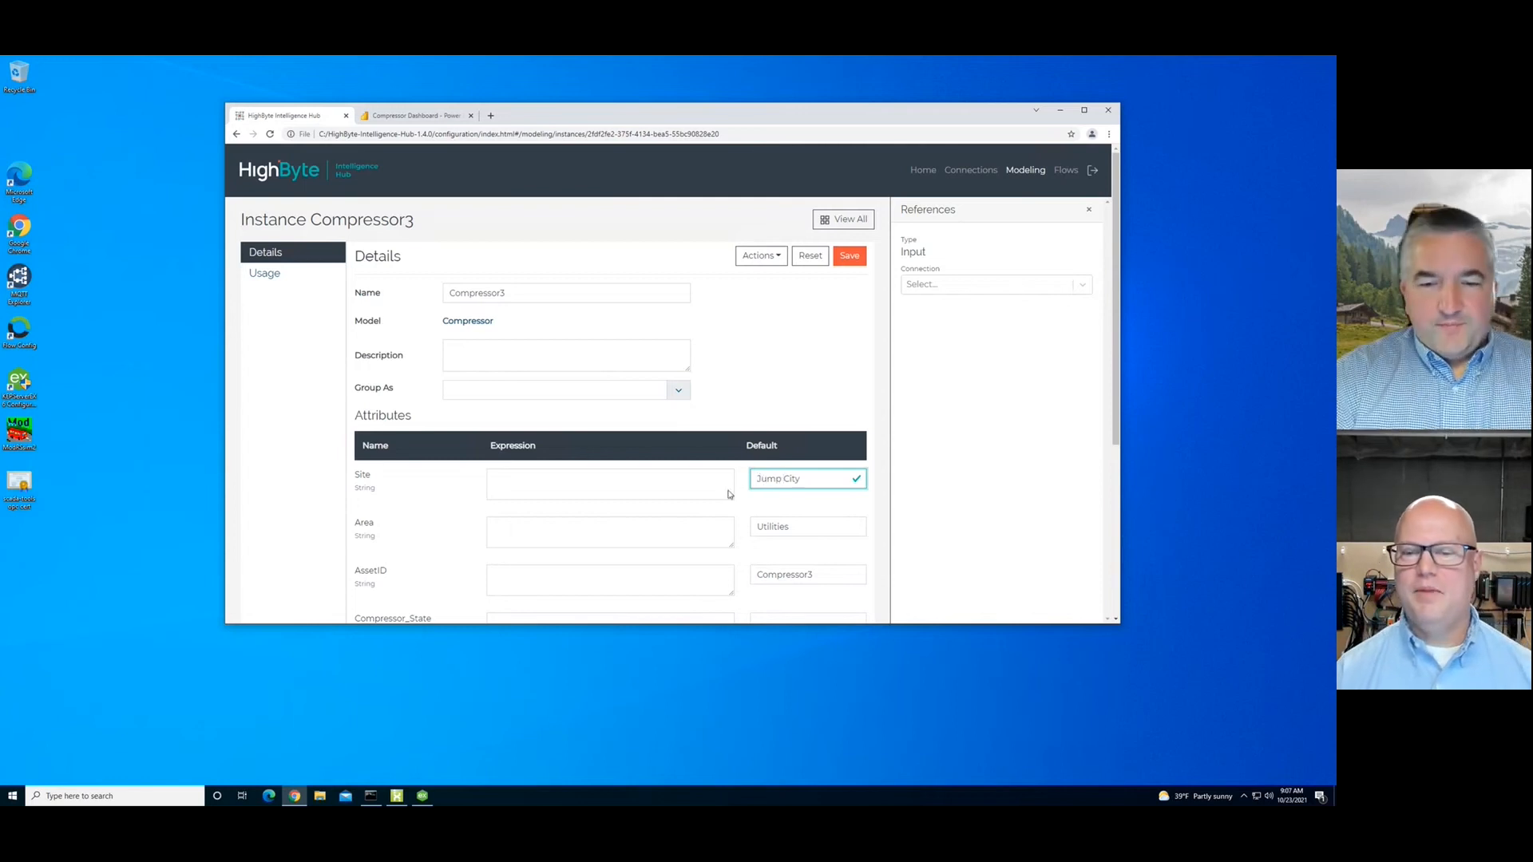
Step: Map Compressor_State and Discharge_Pressure of Compressor3 to the Kepware_OPC references compState3 and disPressure3
scroll(817, 442, down, 4)
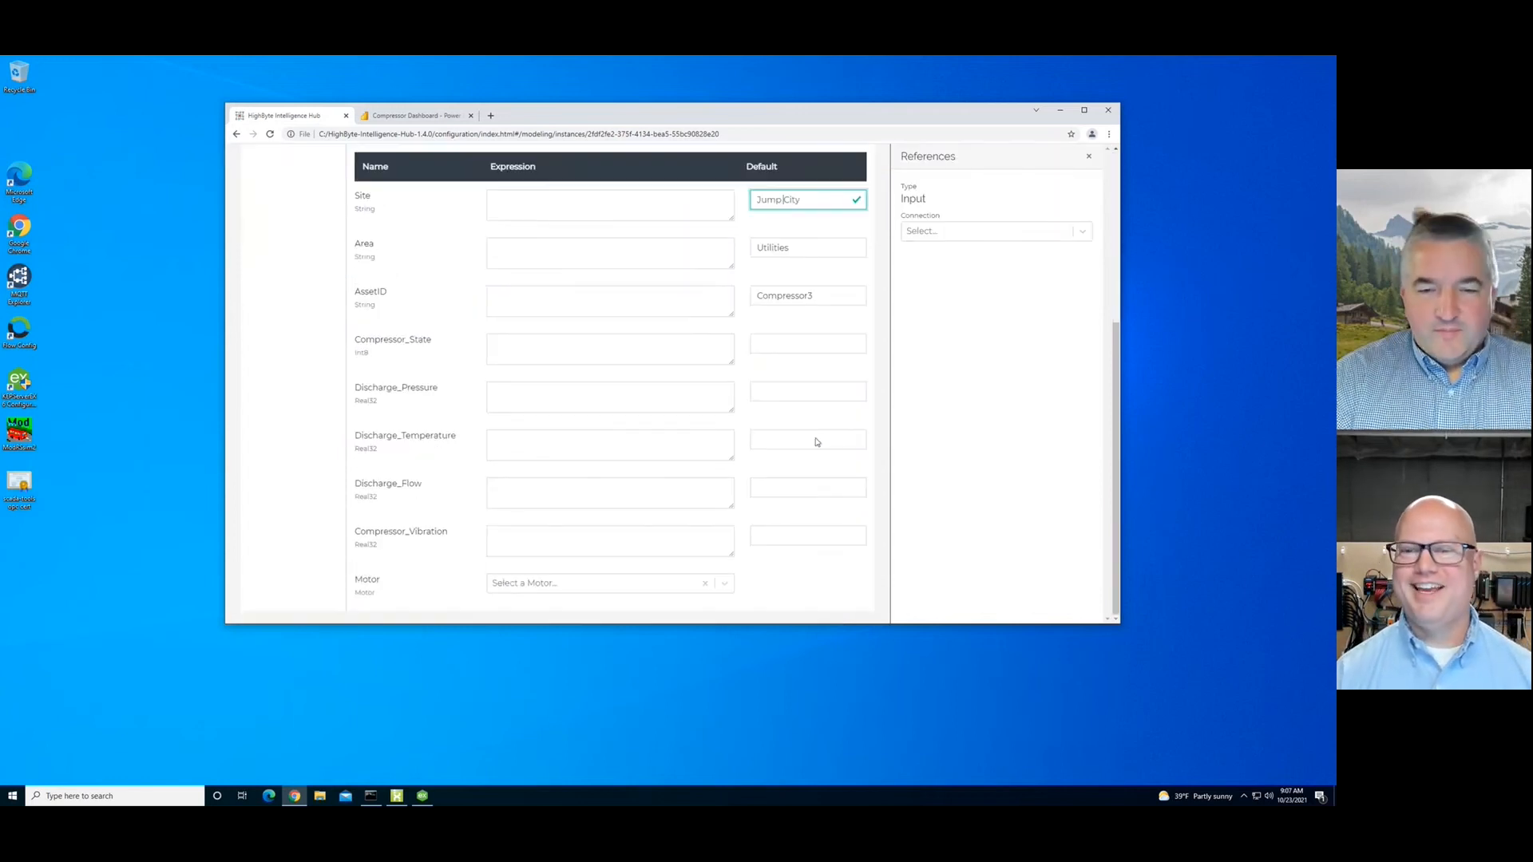
click(1085, 233)
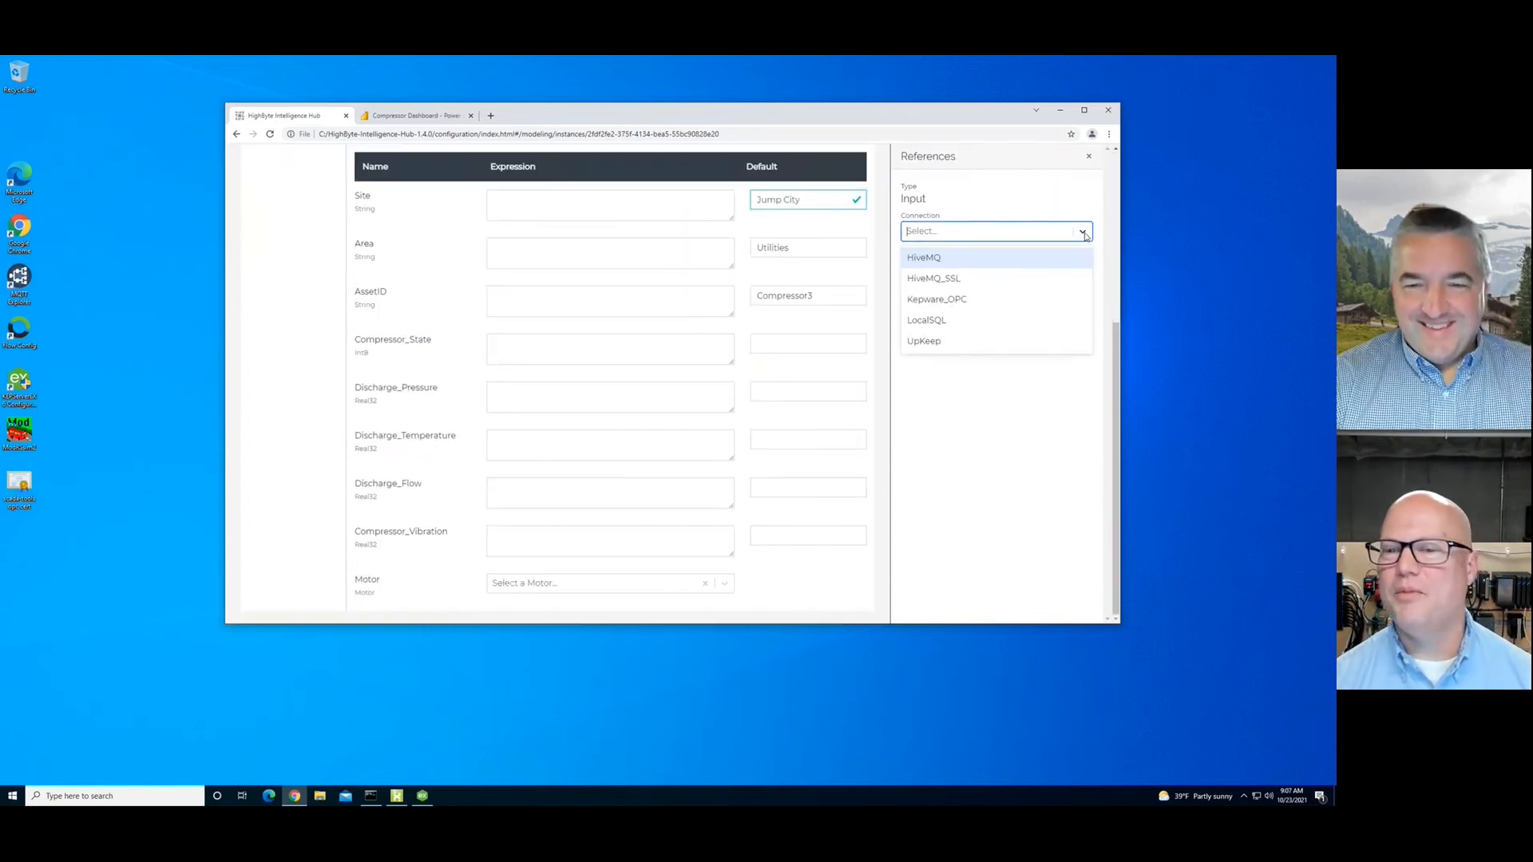
click(928, 307)
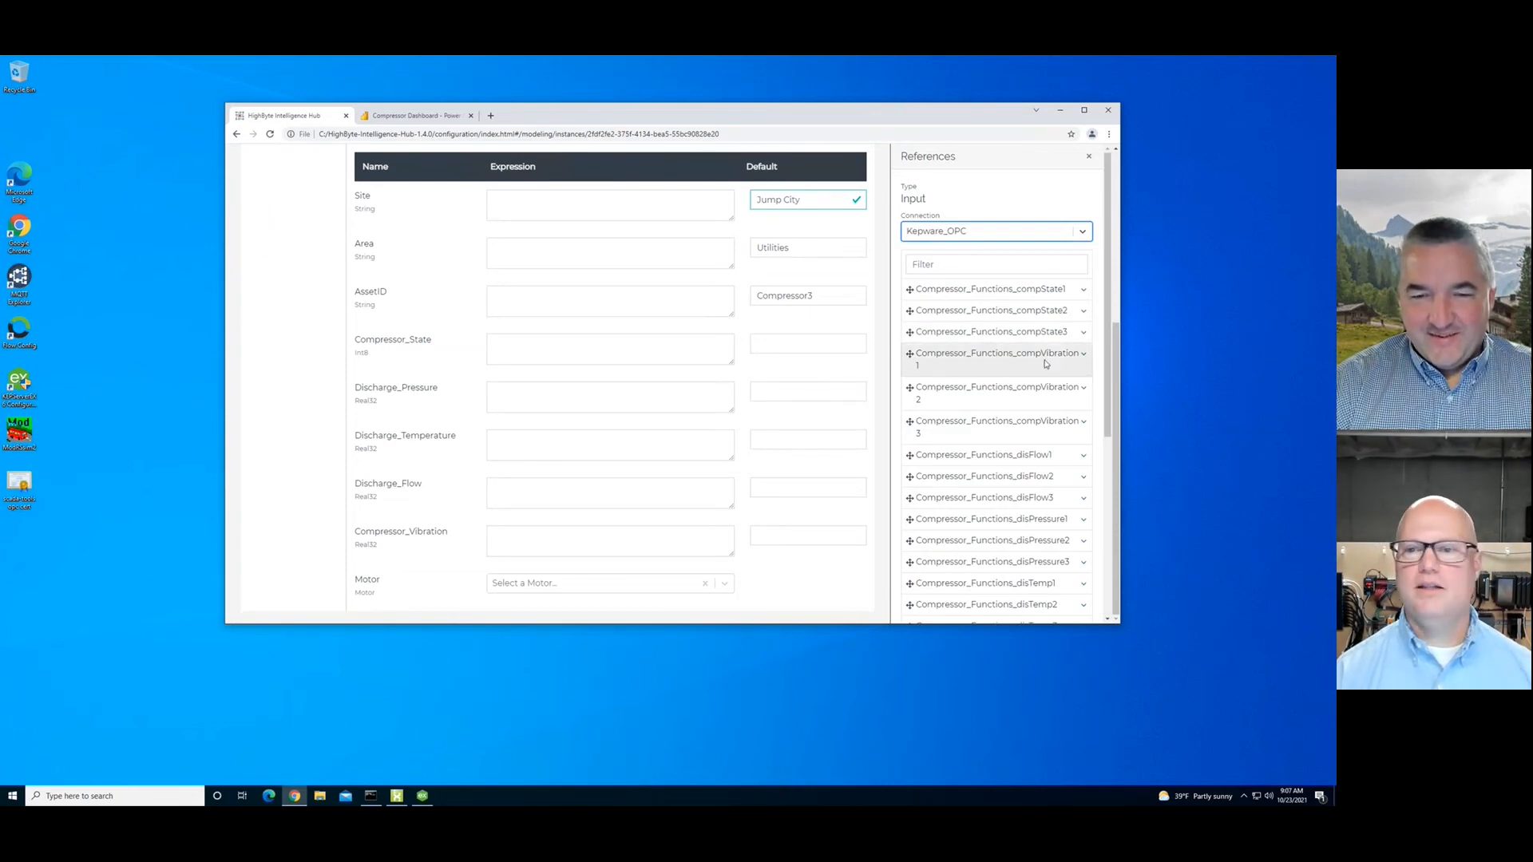
drag(1044, 334, 642, 358)
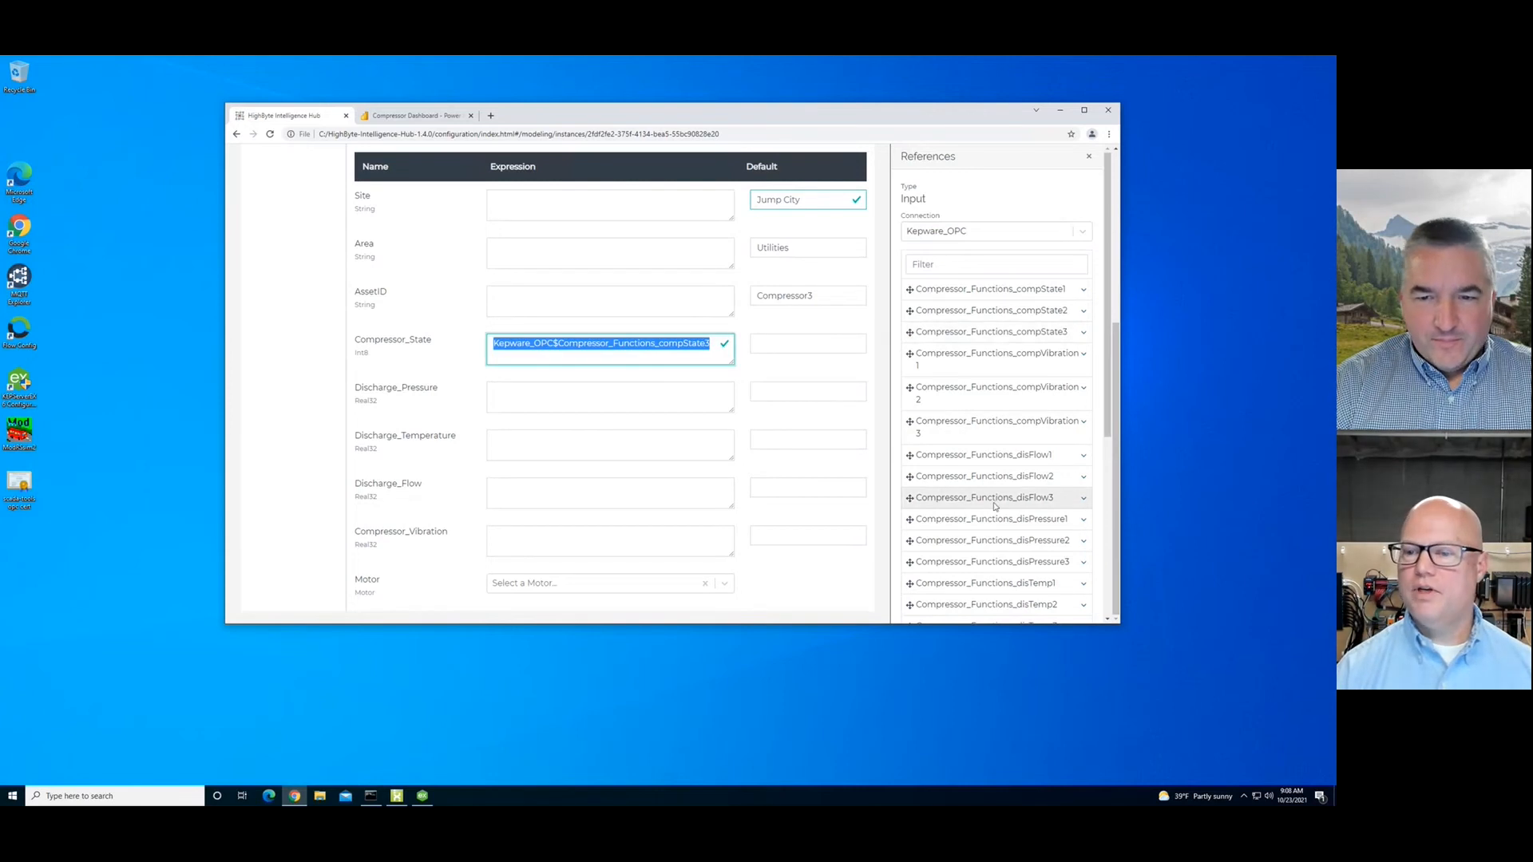
drag(1006, 562, 588, 403)
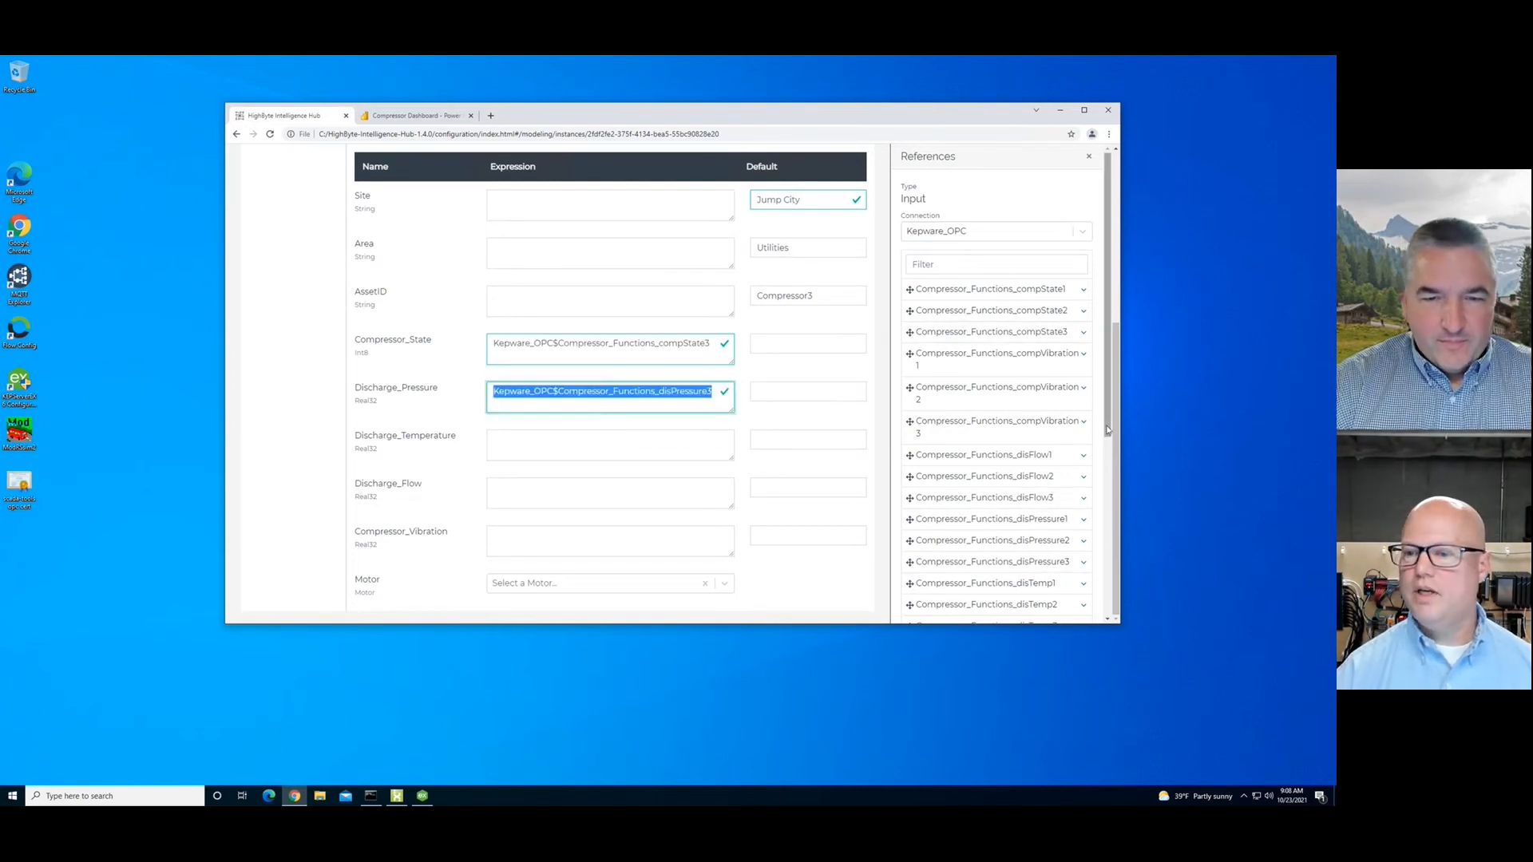
Step: Map Compressor3's Discharge_Temperature, Discharge_Flow and Compressor_Vibration to the Kepware_OPC references disTemp3, disFlow3 and compVibration3
scroll(1038, 479, down, 3)
drag(987, 521, 575, 444)
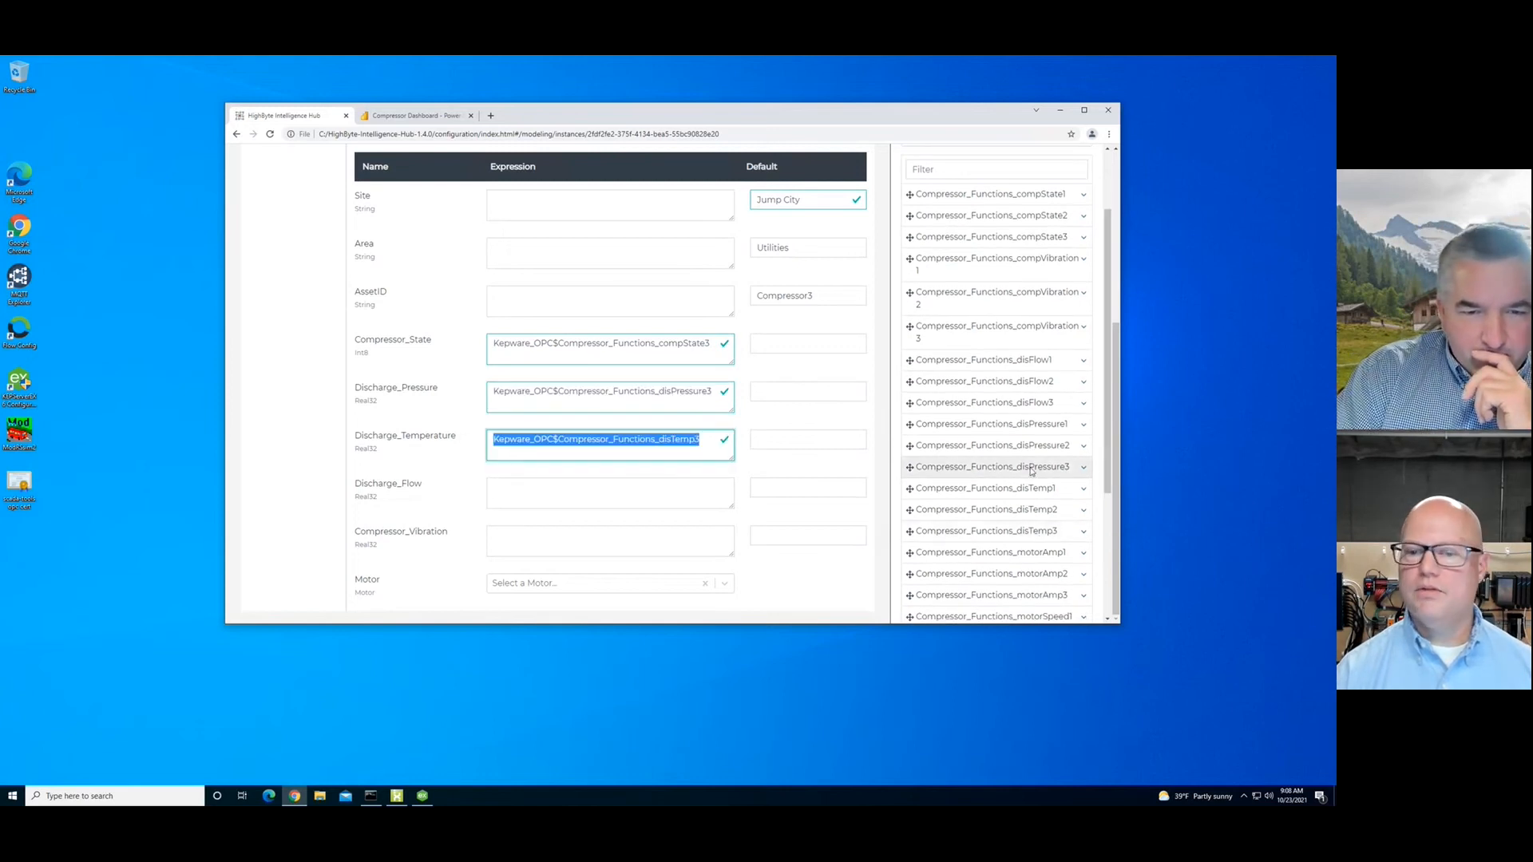
mouse_move(1030, 471)
mouse_down()
mouse_move(681, 514)
mouse_move(918, 505)
mouse_move(1007, 470)
mouse_up()
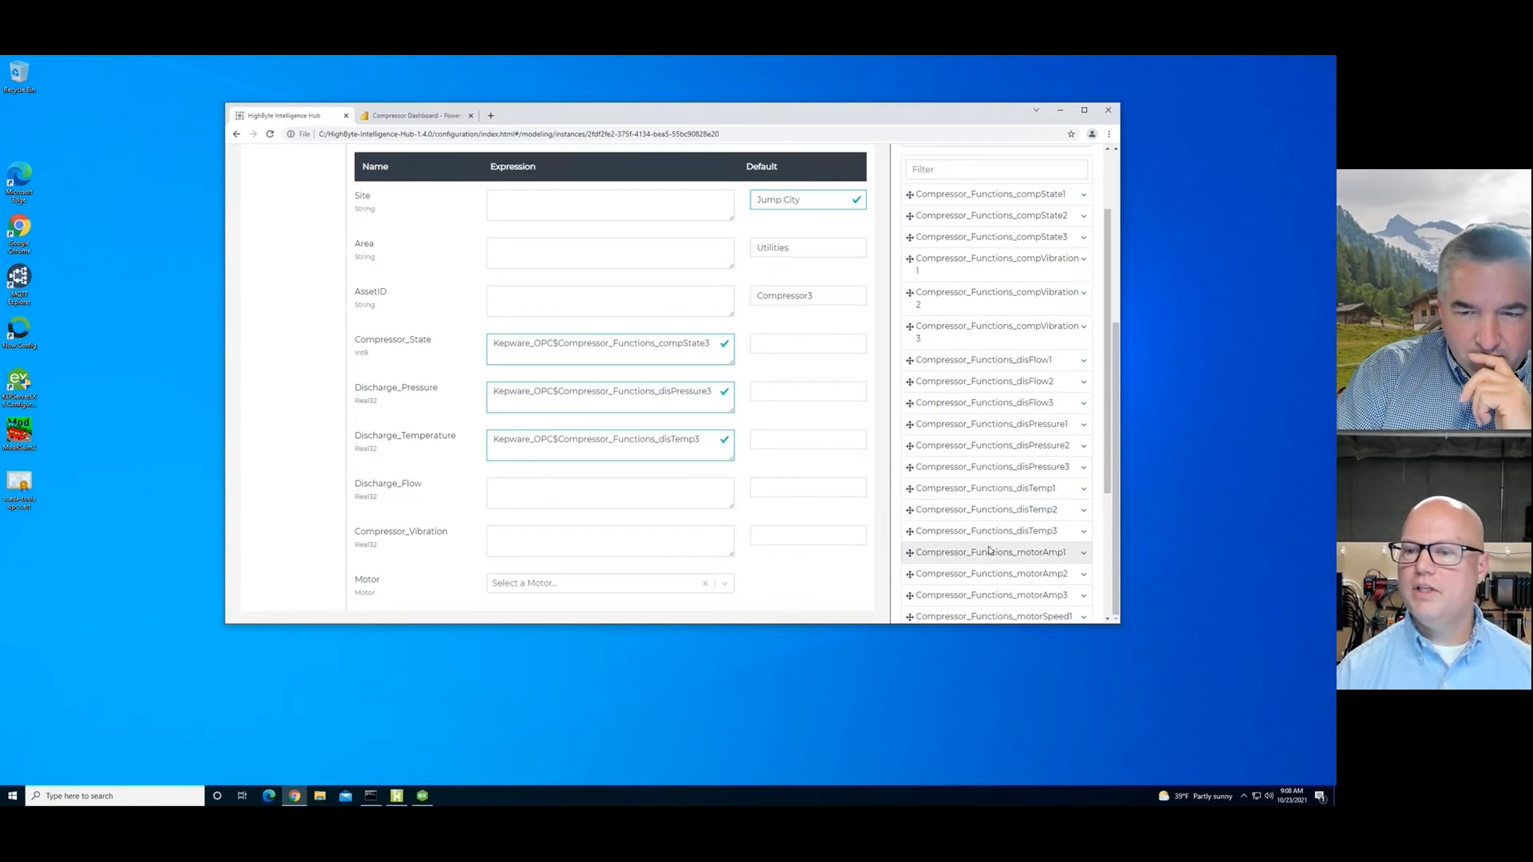
drag(983, 402, 631, 494)
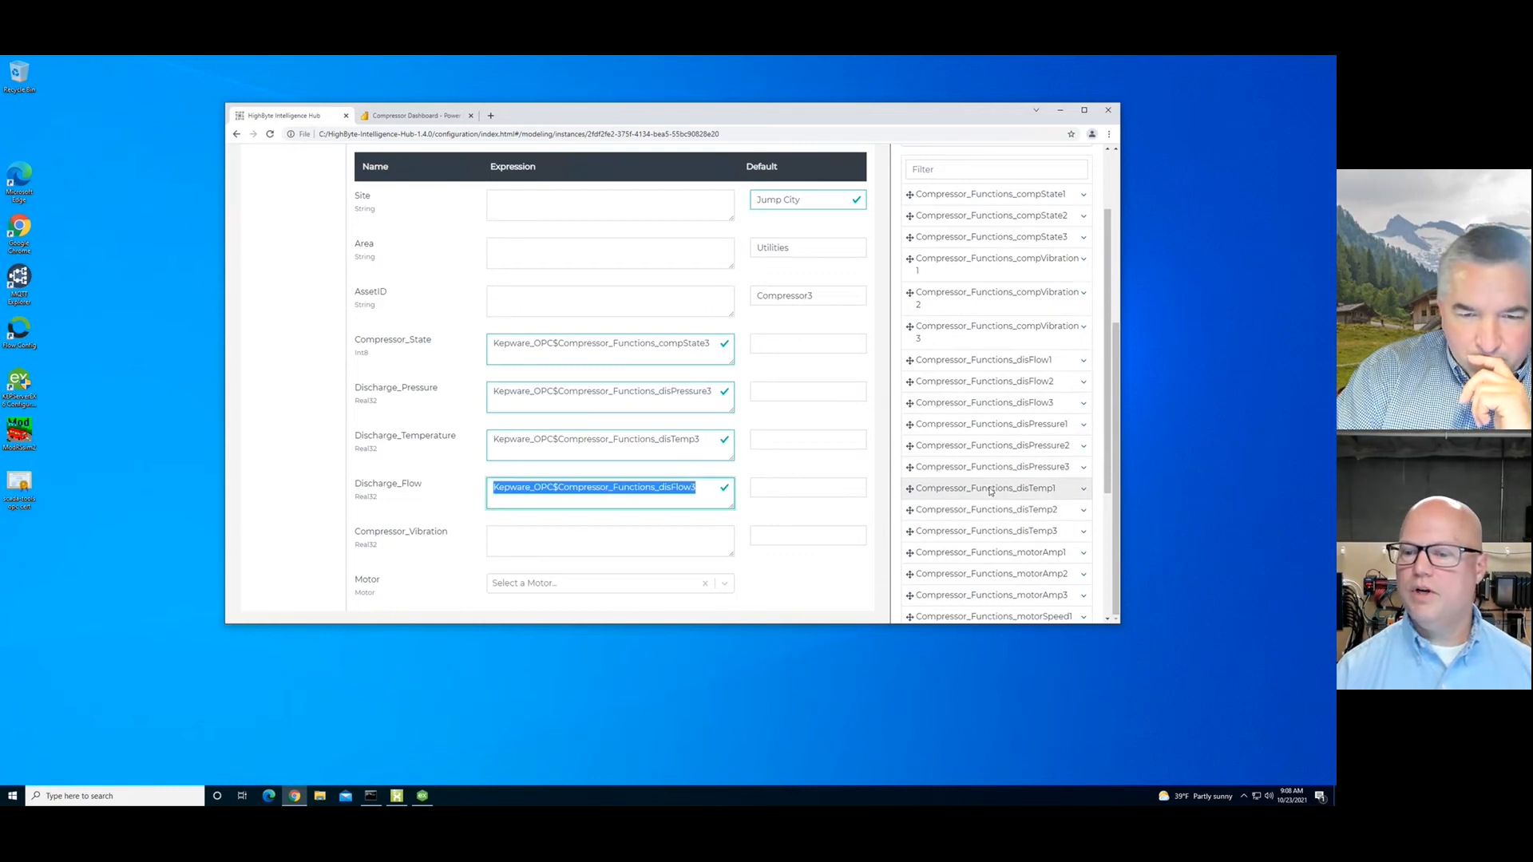
scroll(990, 491, down, 1)
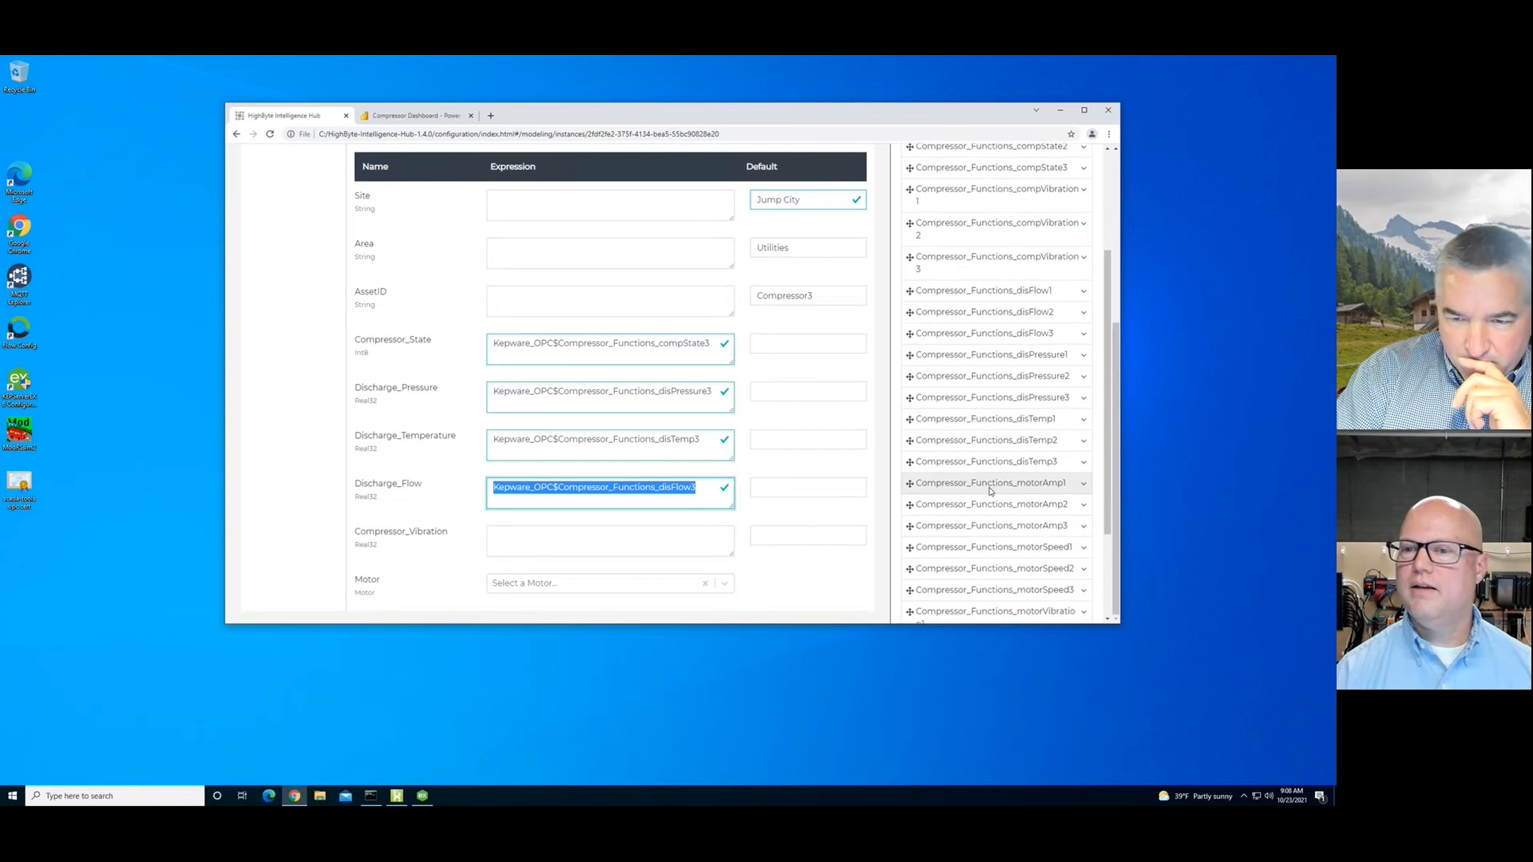
scroll(989, 488, down, 1)
scroll(989, 278, up, 1)
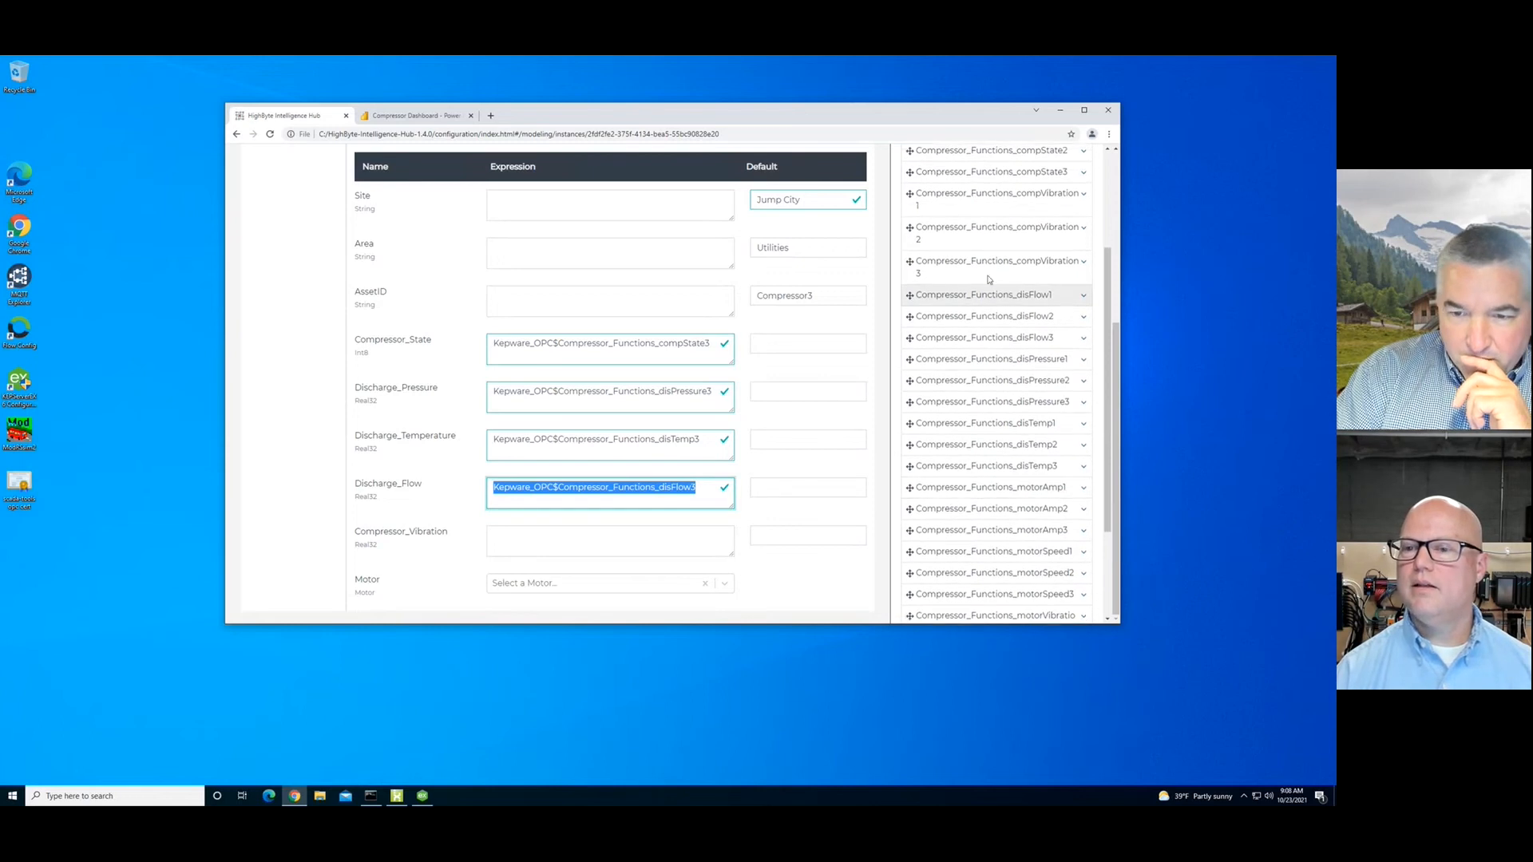
drag(988, 278, 606, 542)
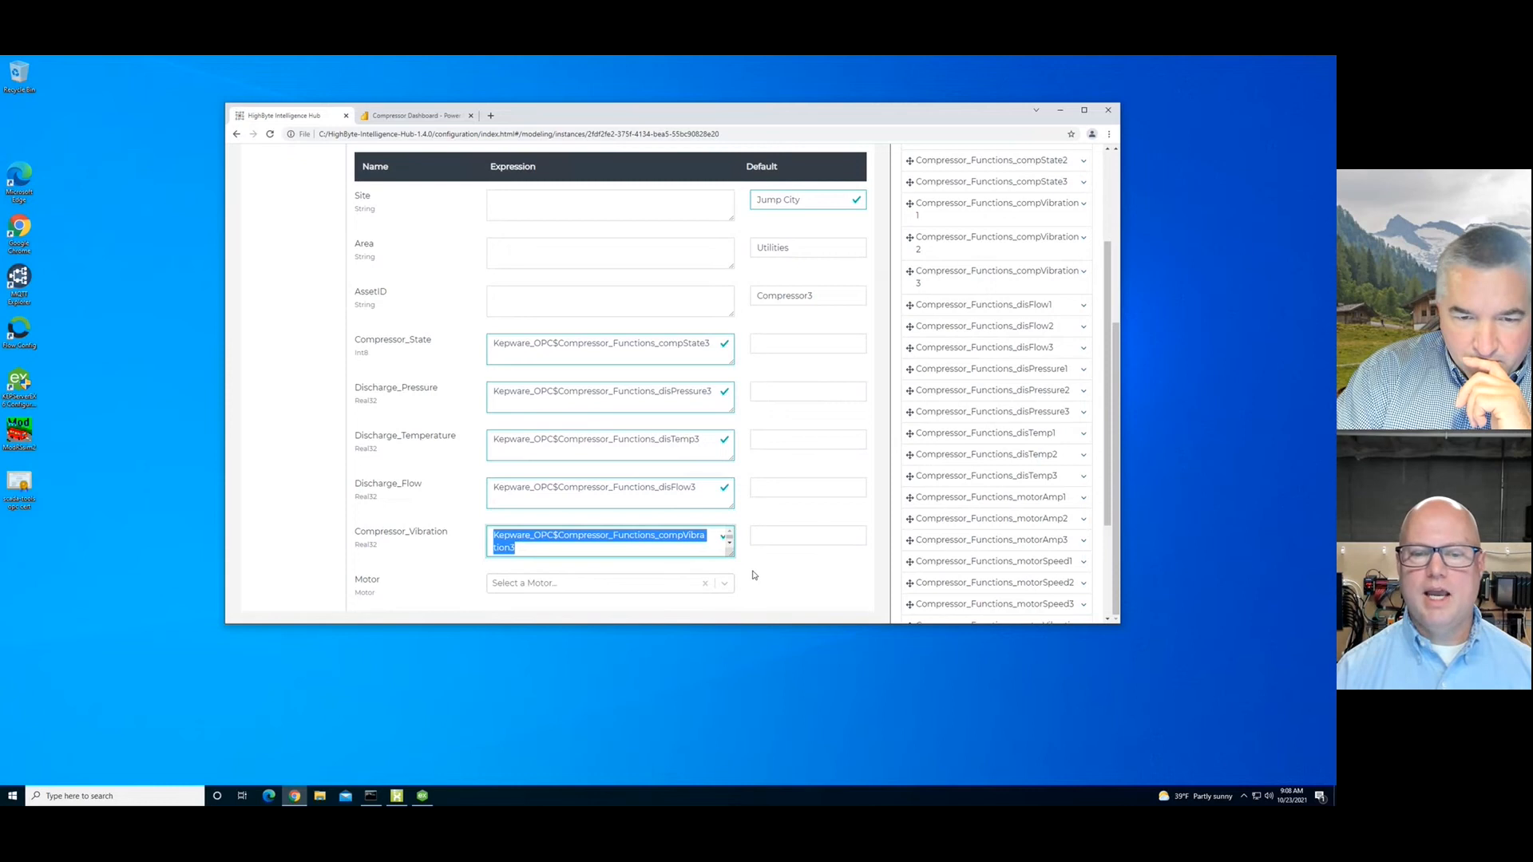
Step: Assign Compressor3_Motor as the Motor of the Compressor3 instance and save the instance
click(723, 584)
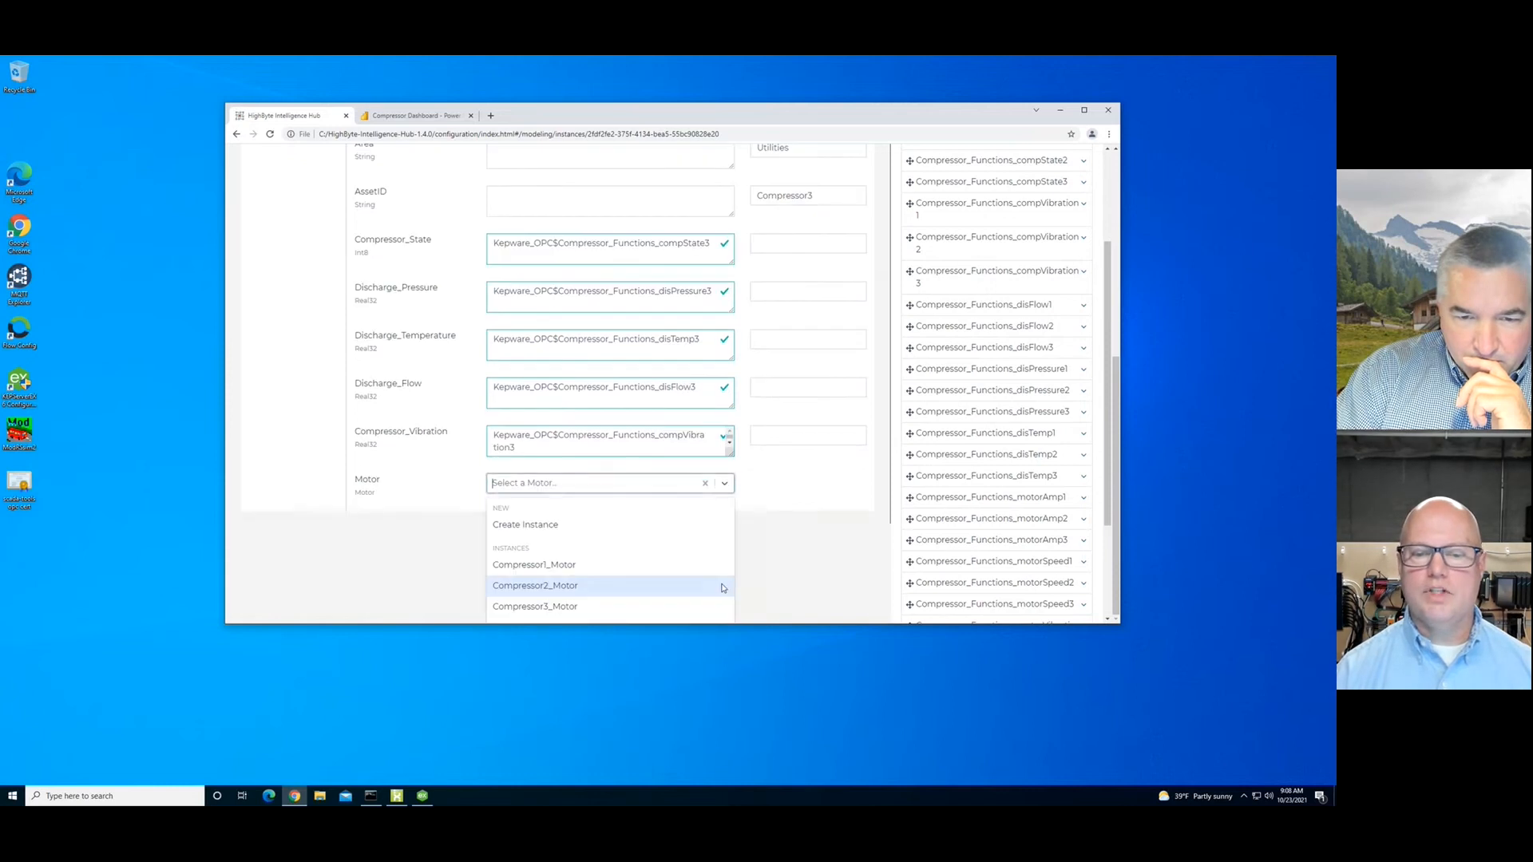
click(564, 606)
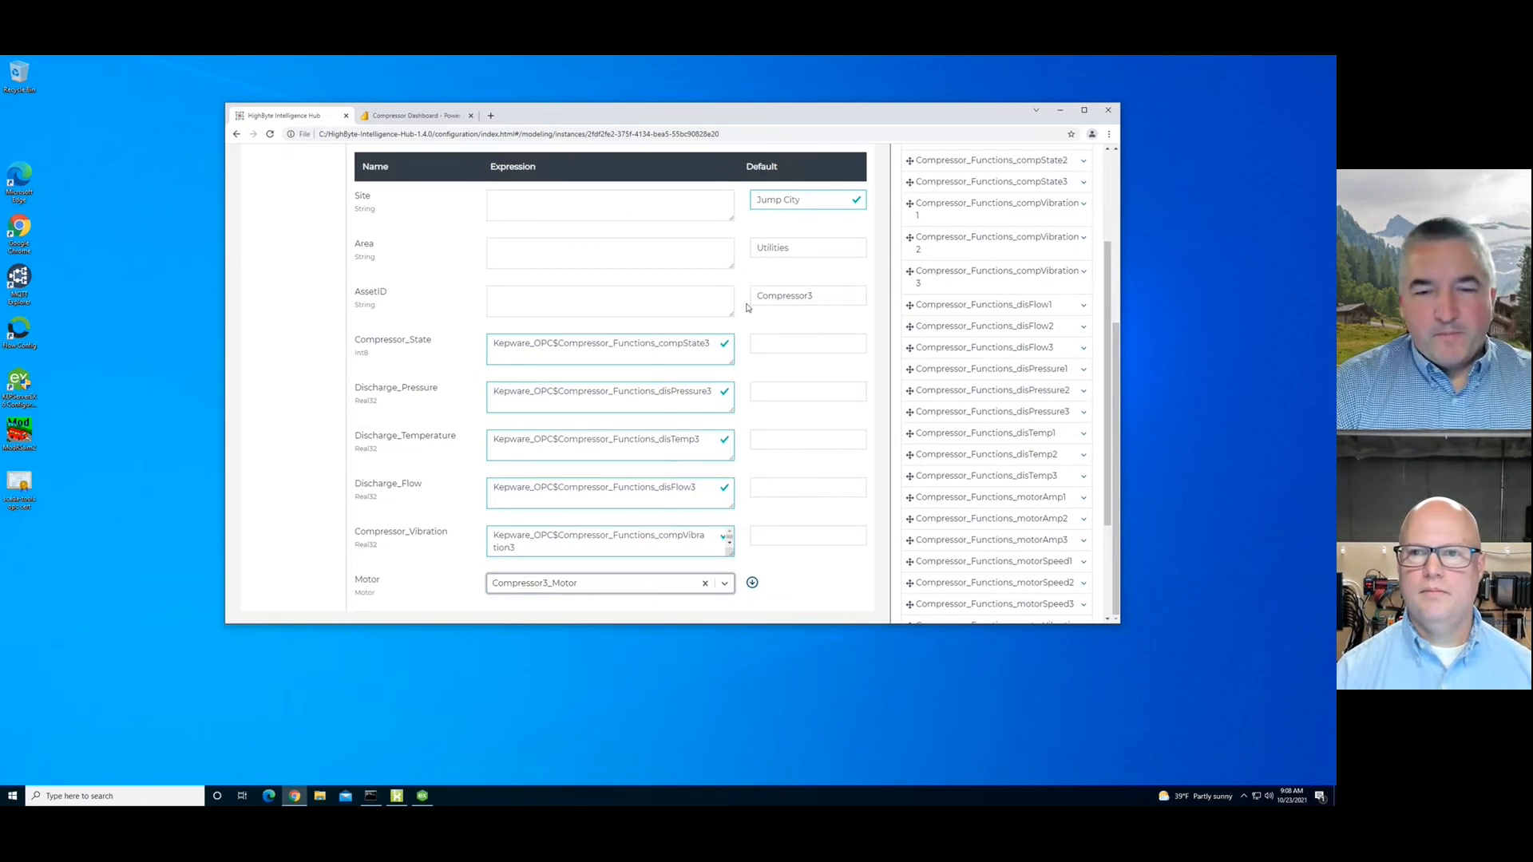
scroll(746, 307, up, 4)
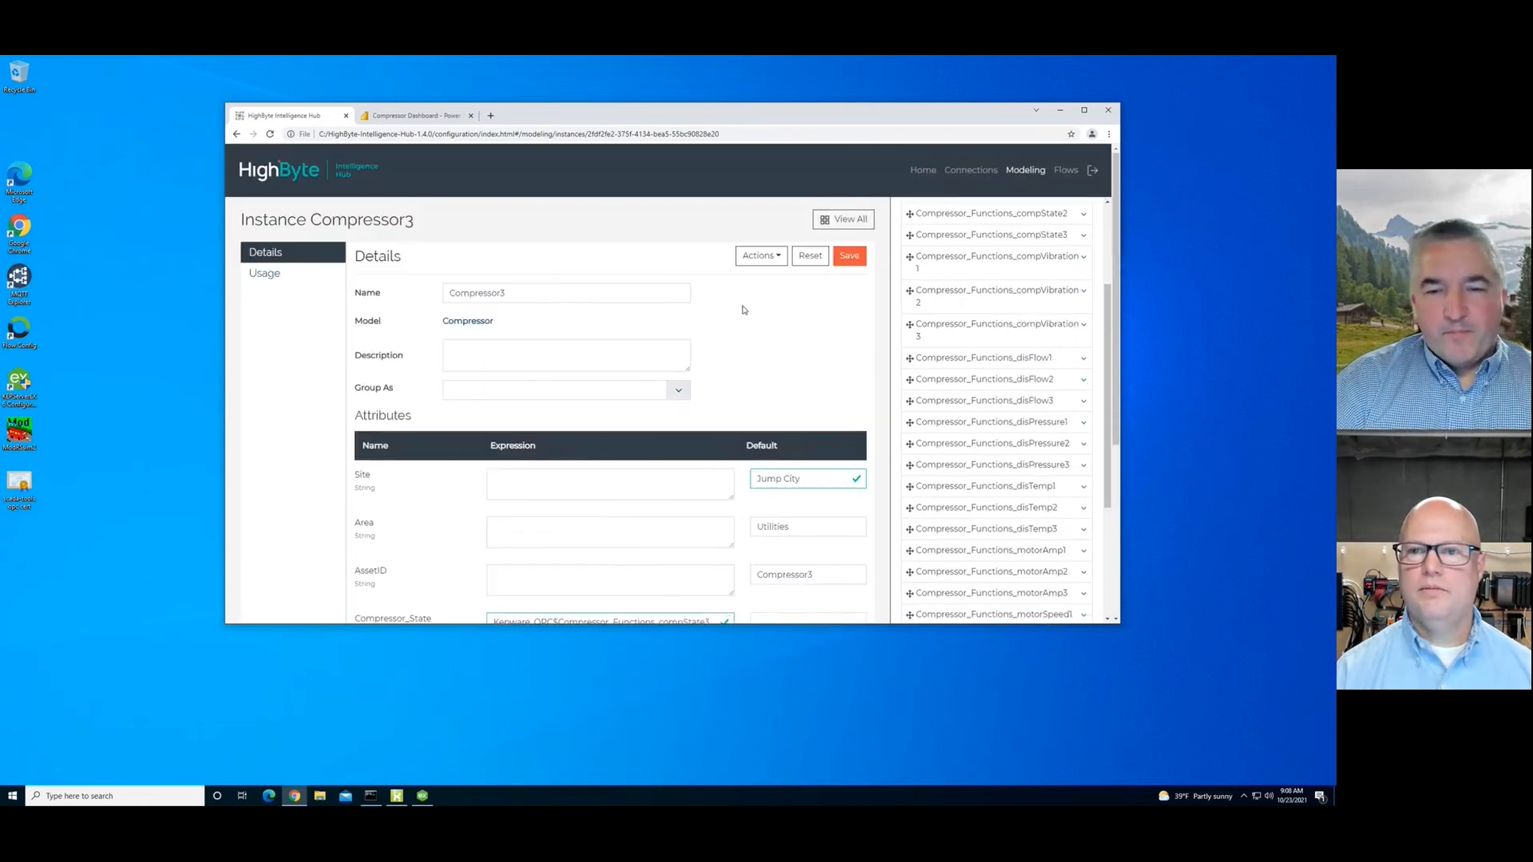
click(850, 256)
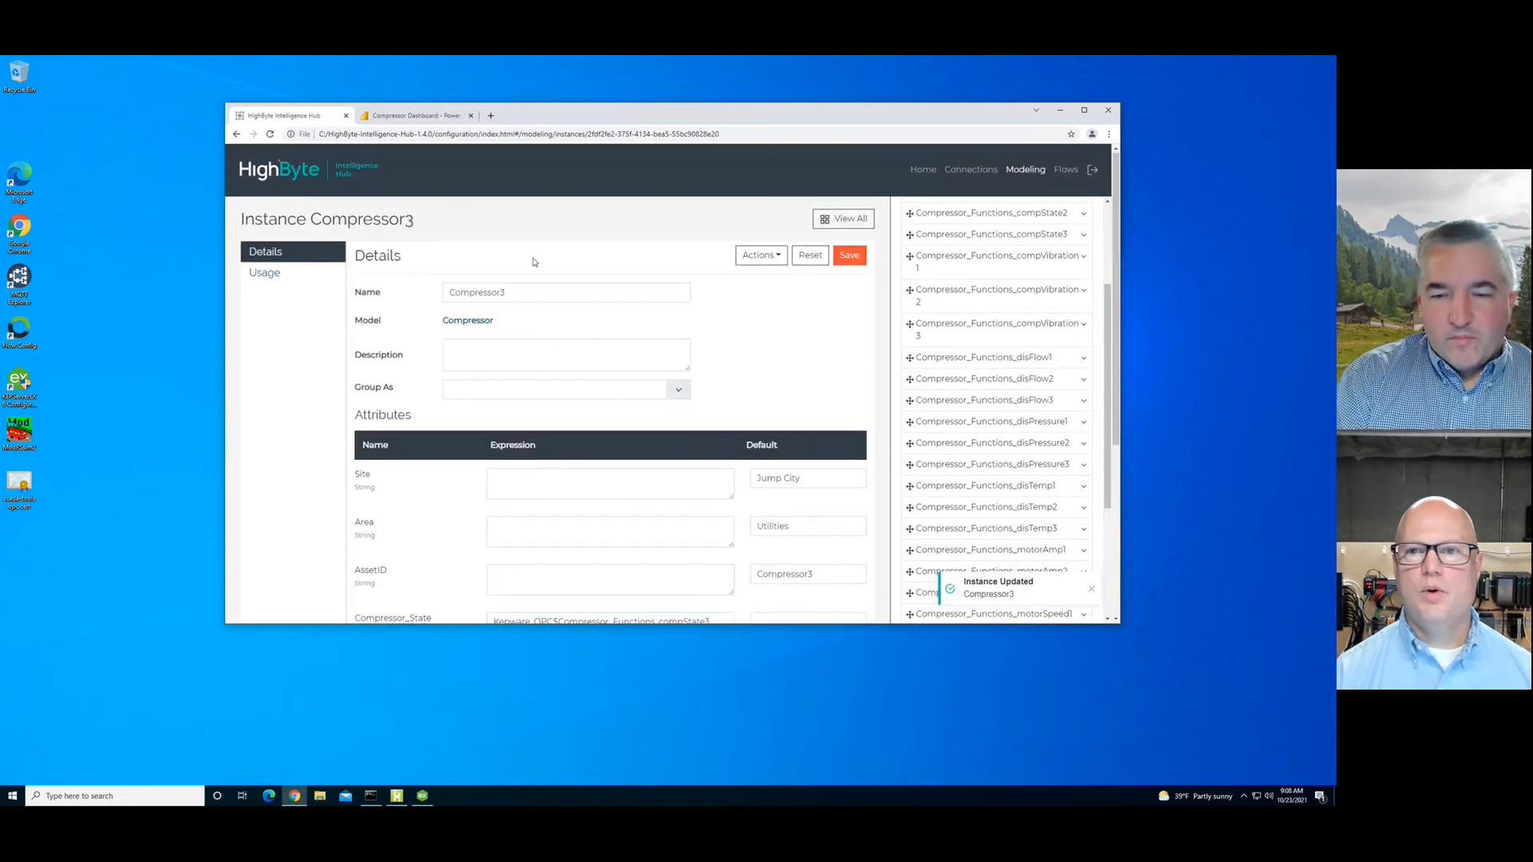
Step: Start a new flow named comp3_to_mqtt and continue to its sources and targets
click(845, 222)
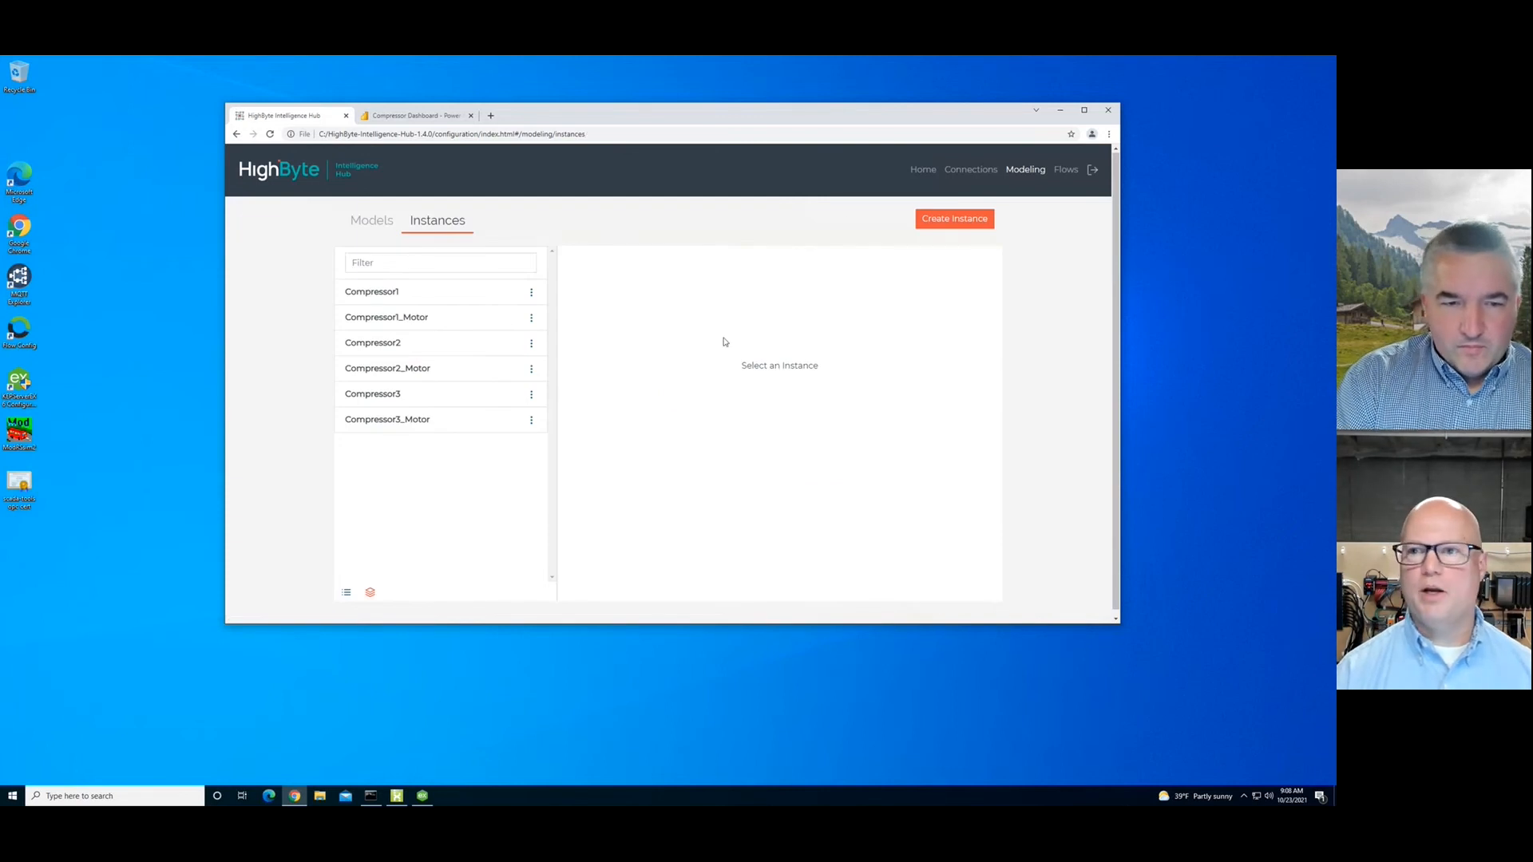
click(1065, 170)
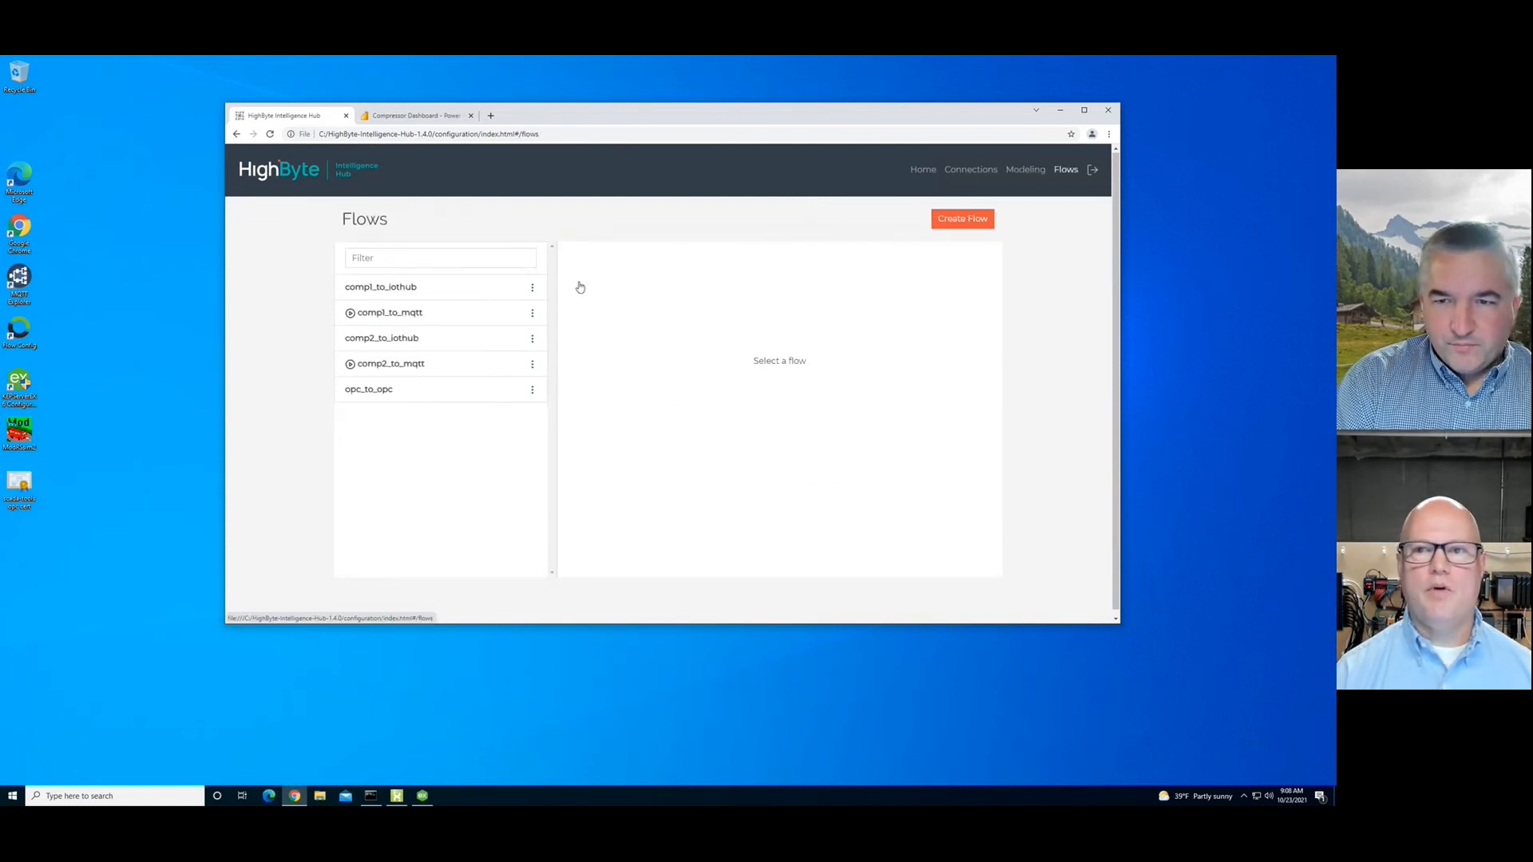
click(964, 219)
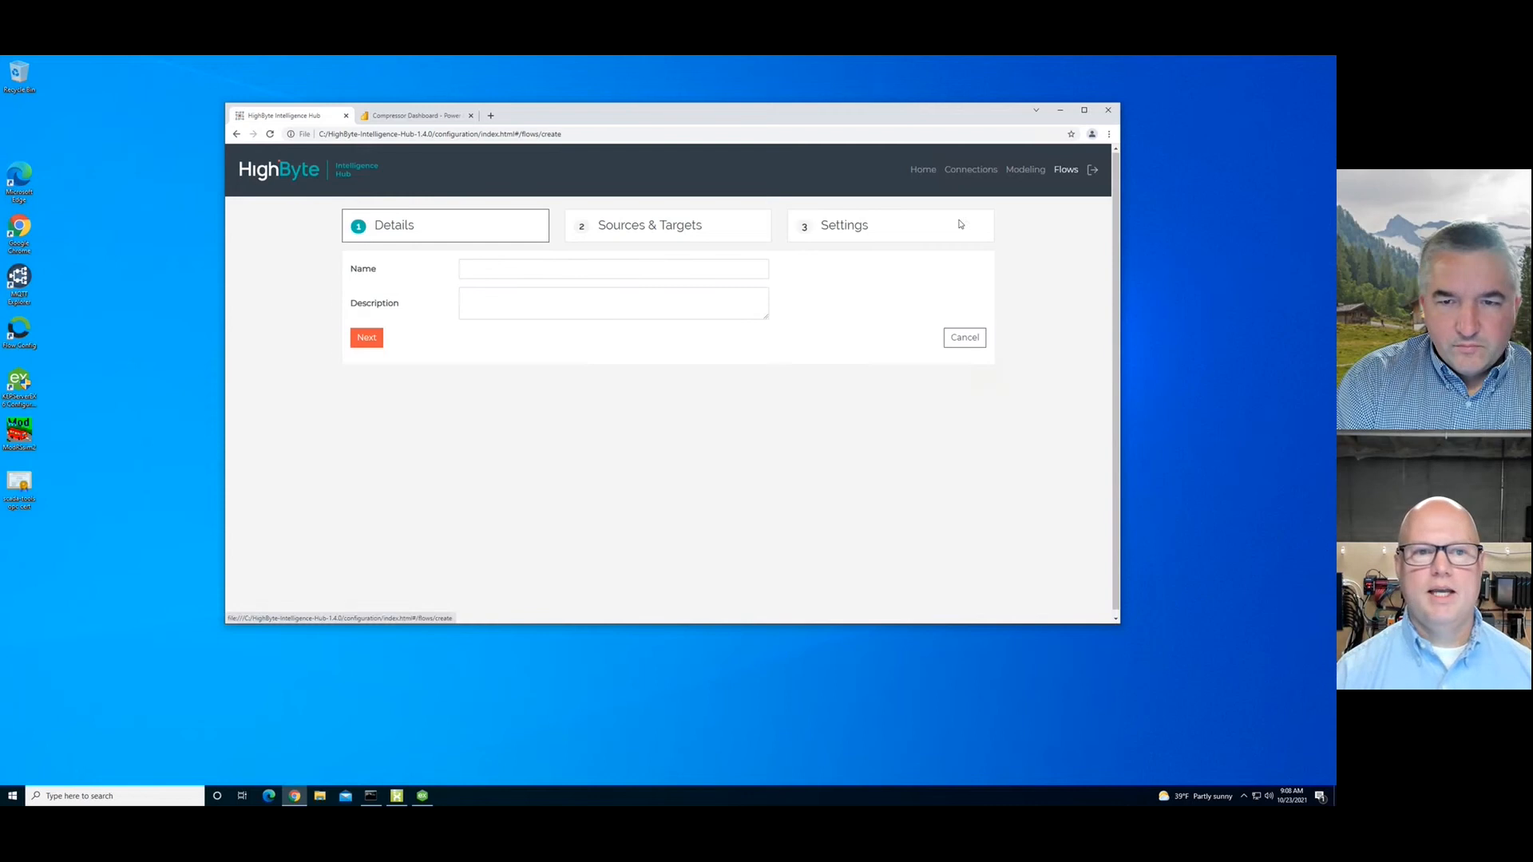
click(555, 270)
text(comp)
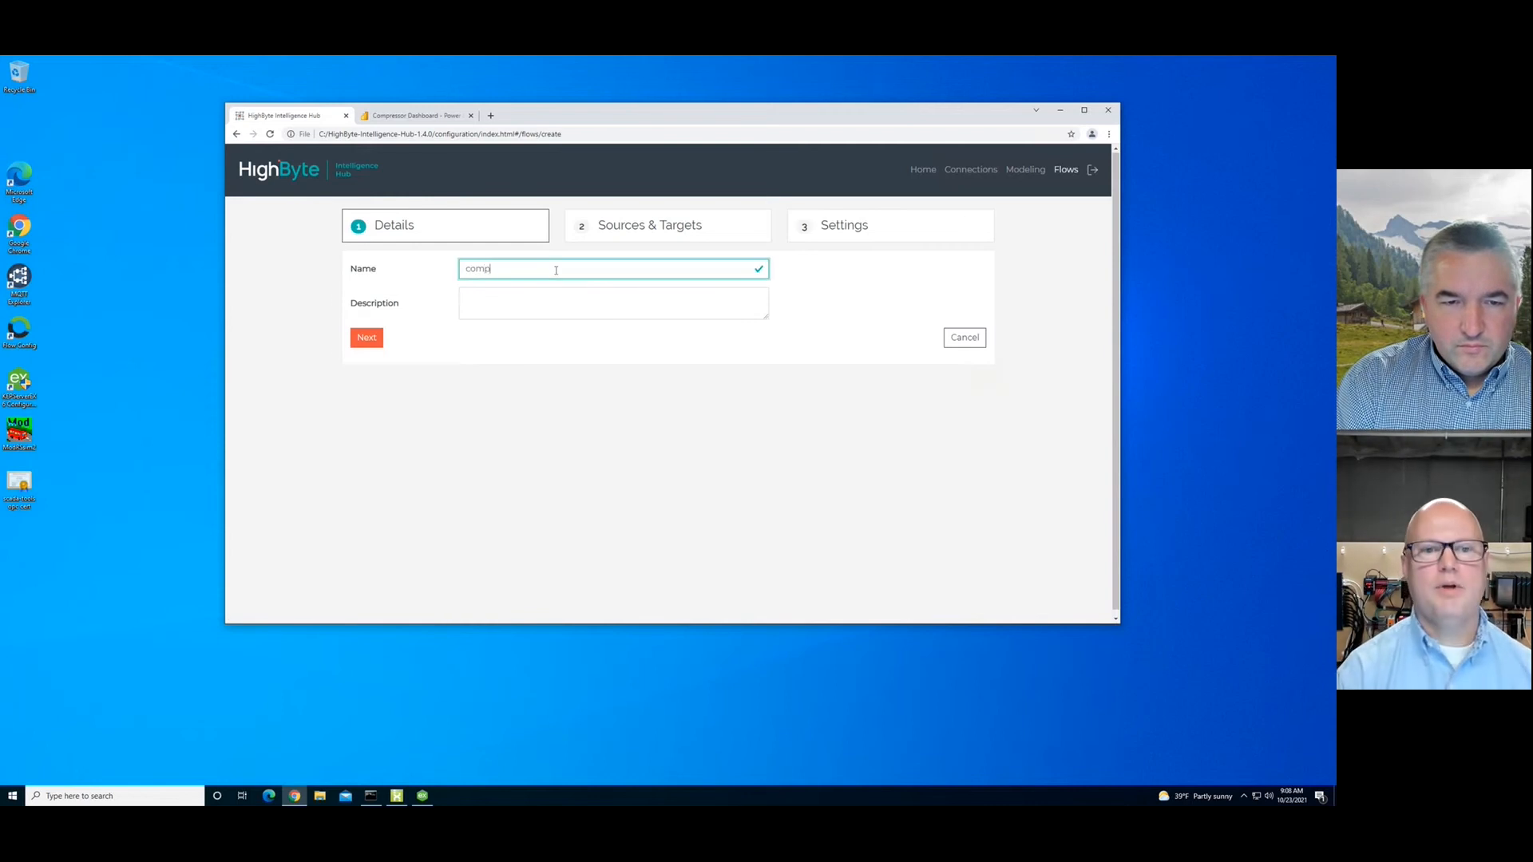
text(3_tomqtt)
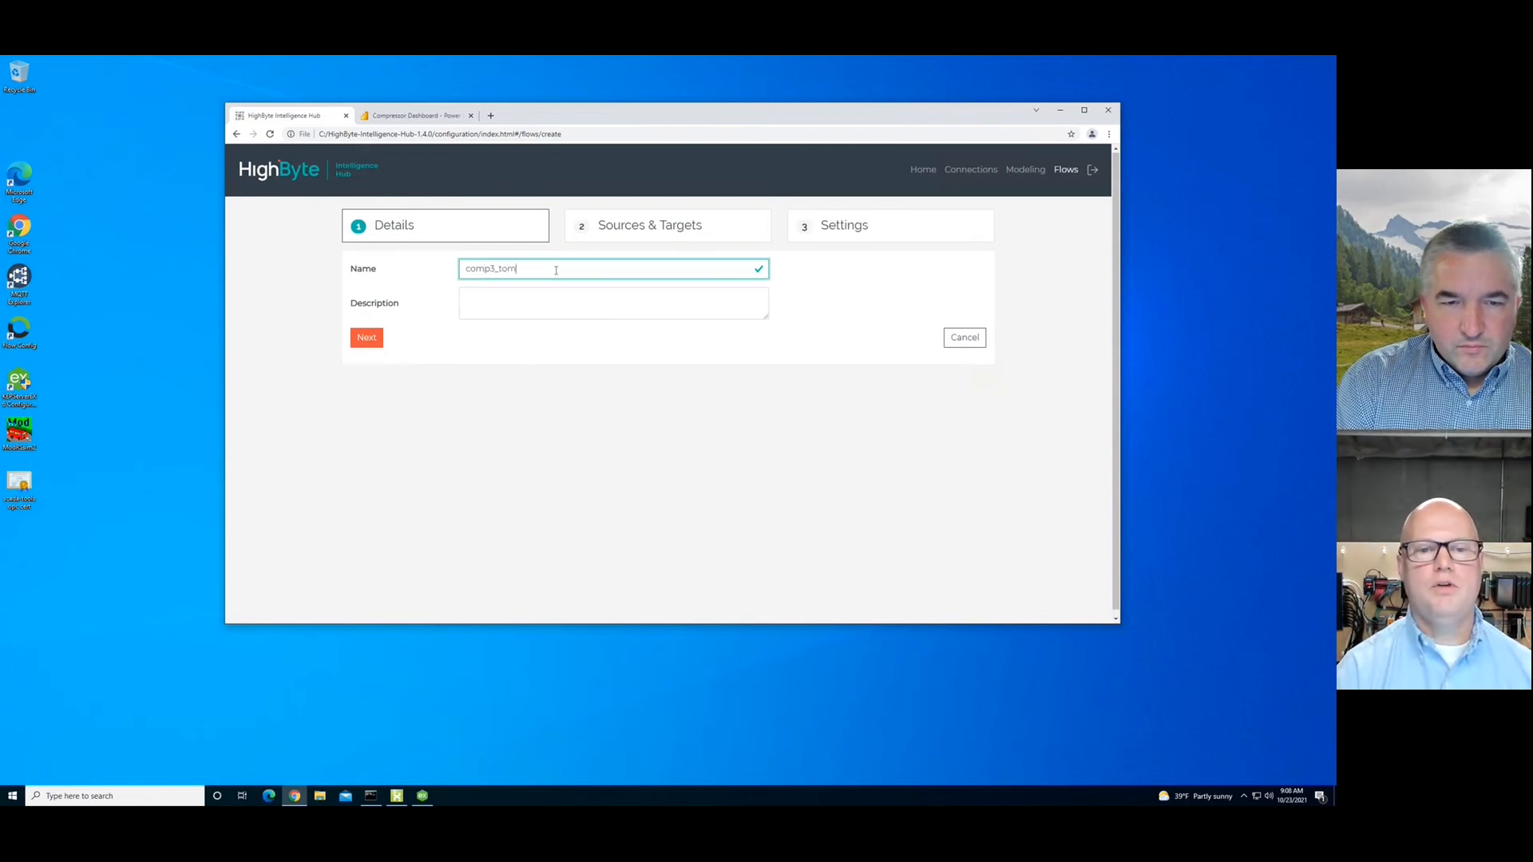
key(BackSpace)
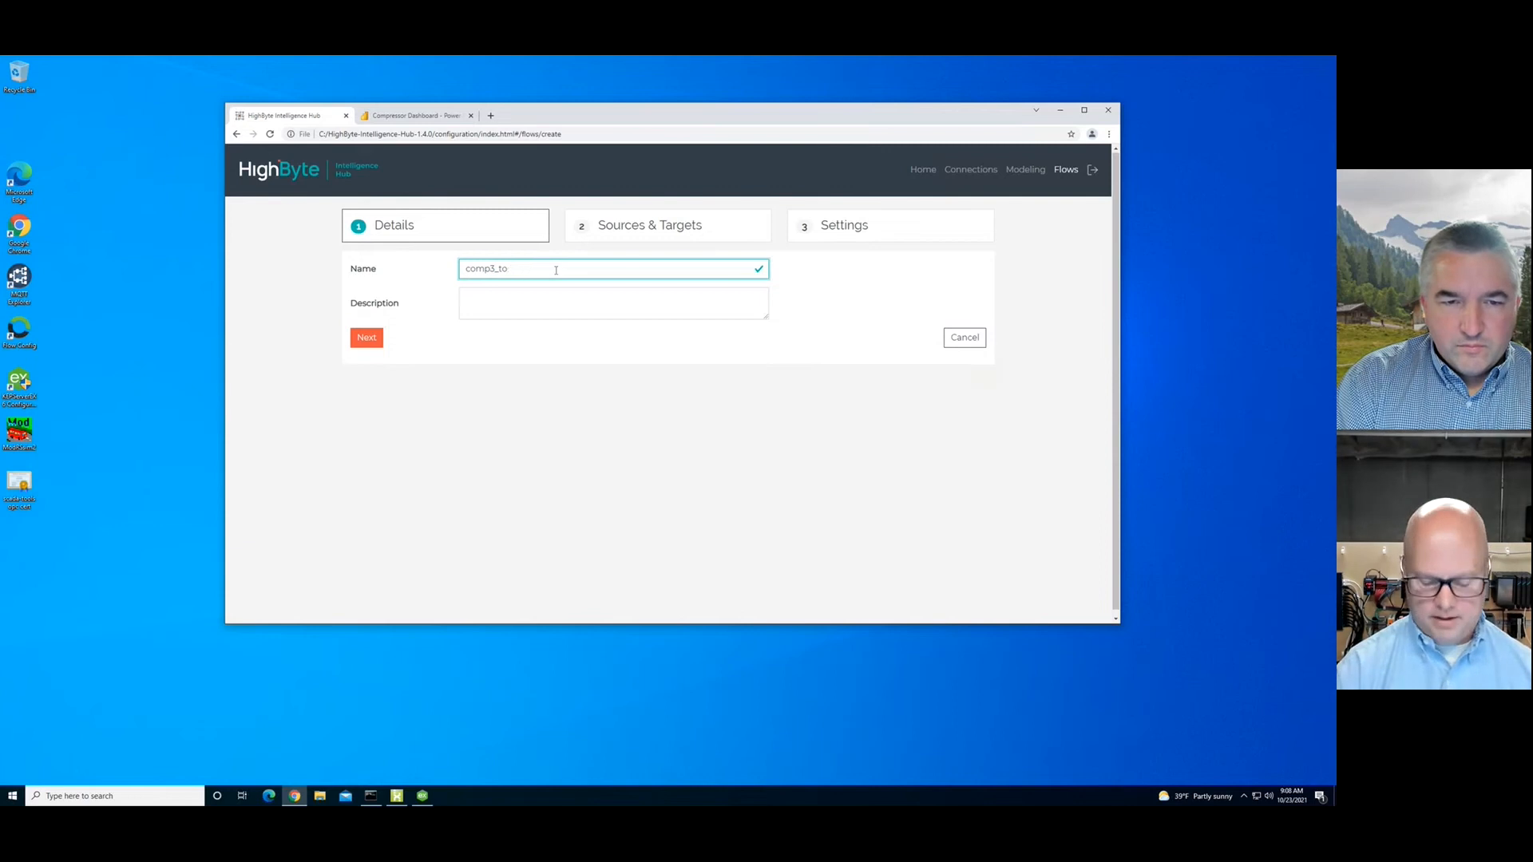
text(_mqtt)
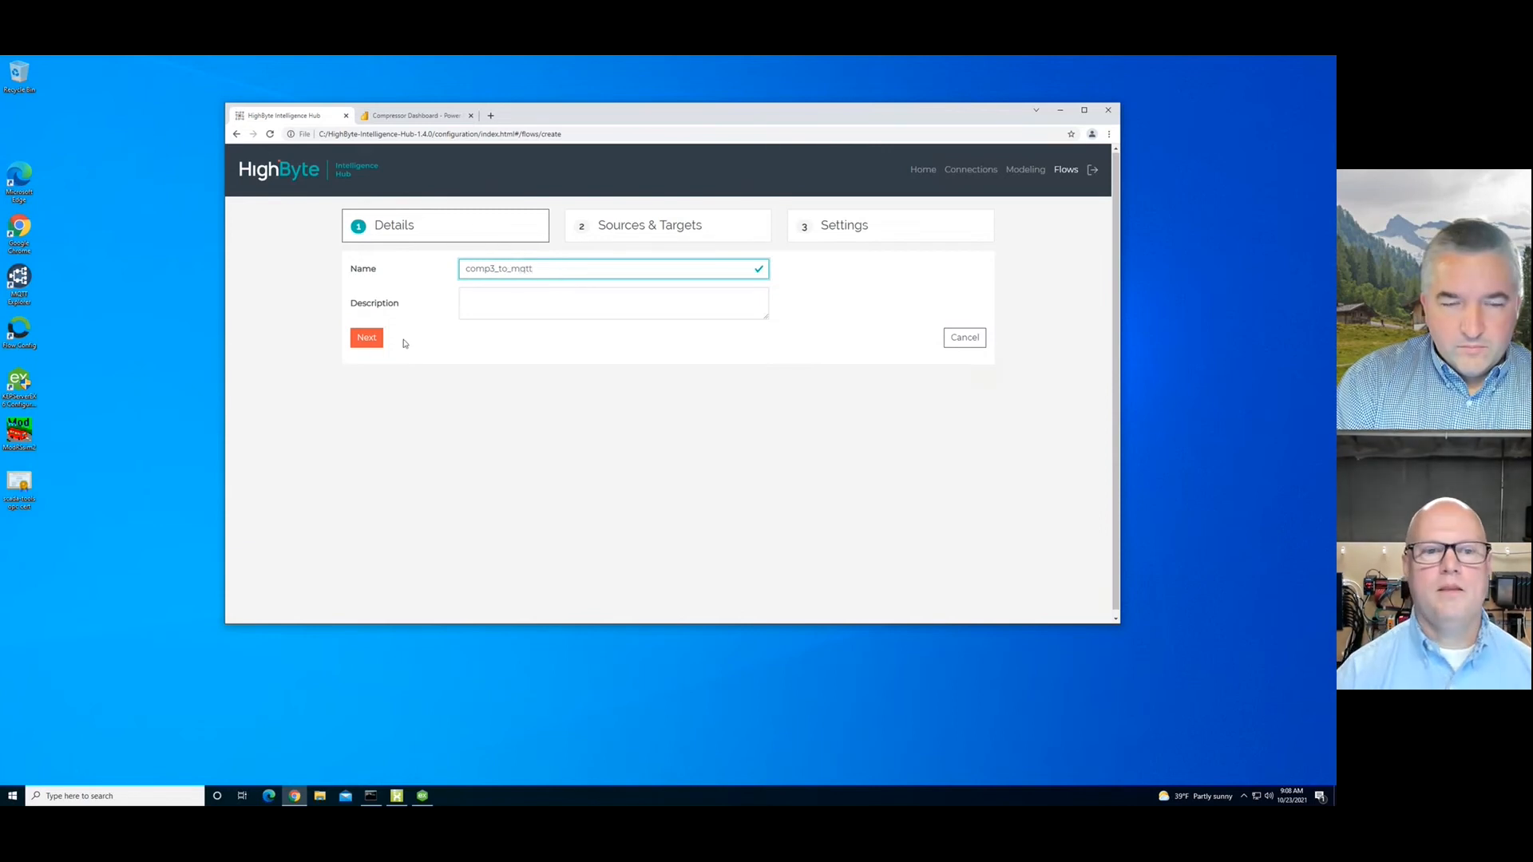
click(376, 342)
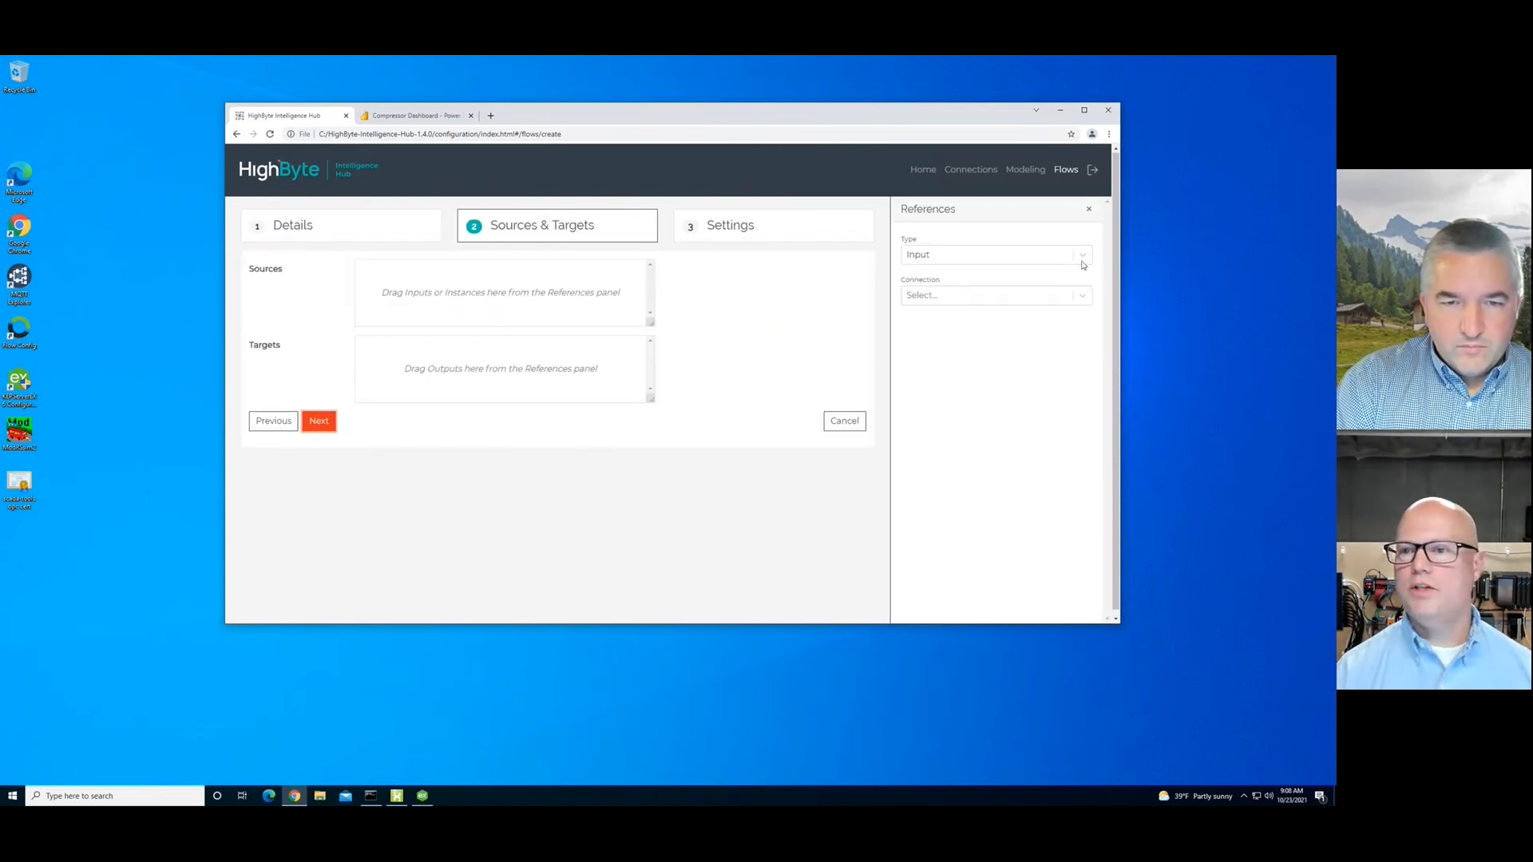
Step: Add the Compressor3 instance as the source of the flow
click(1082, 257)
click(954, 302)
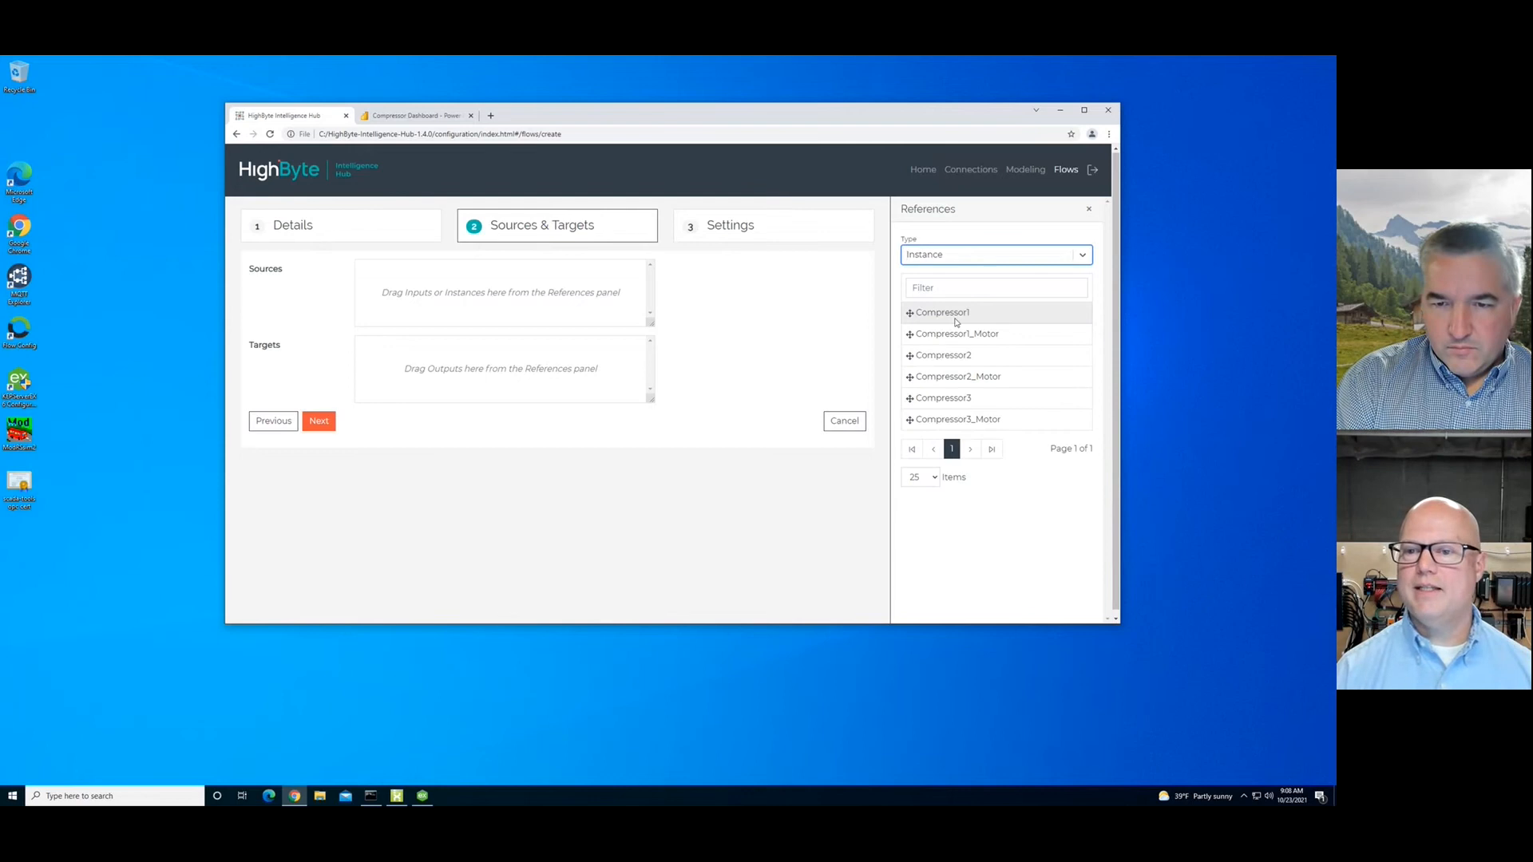
drag(943, 399, 441, 295)
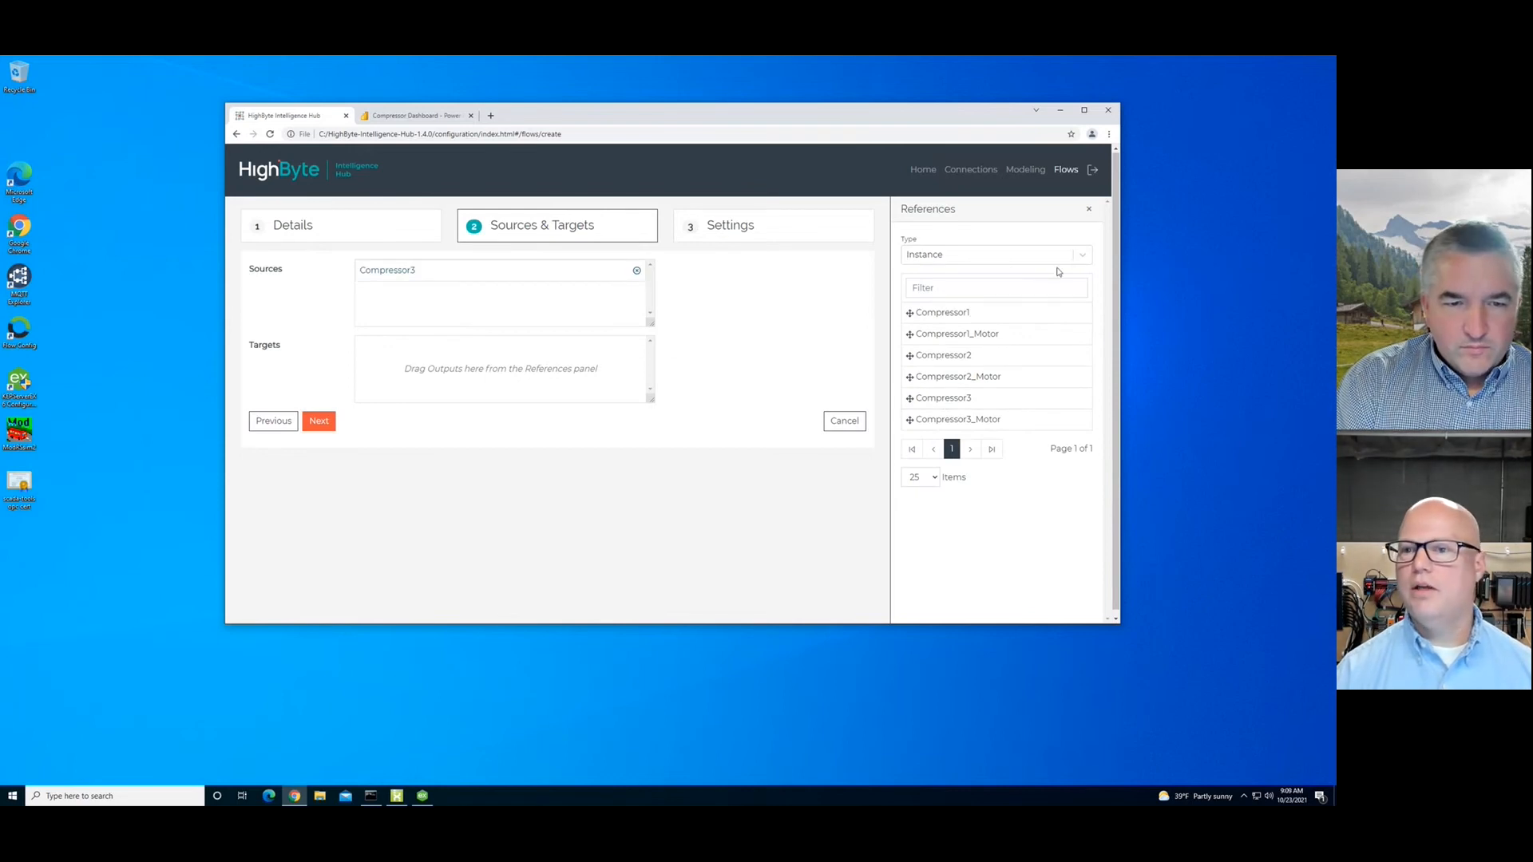
Step: Add the Compressor3 output of the HiveMQ_SSL connection as the flow's target
click(1081, 256)
click(909, 323)
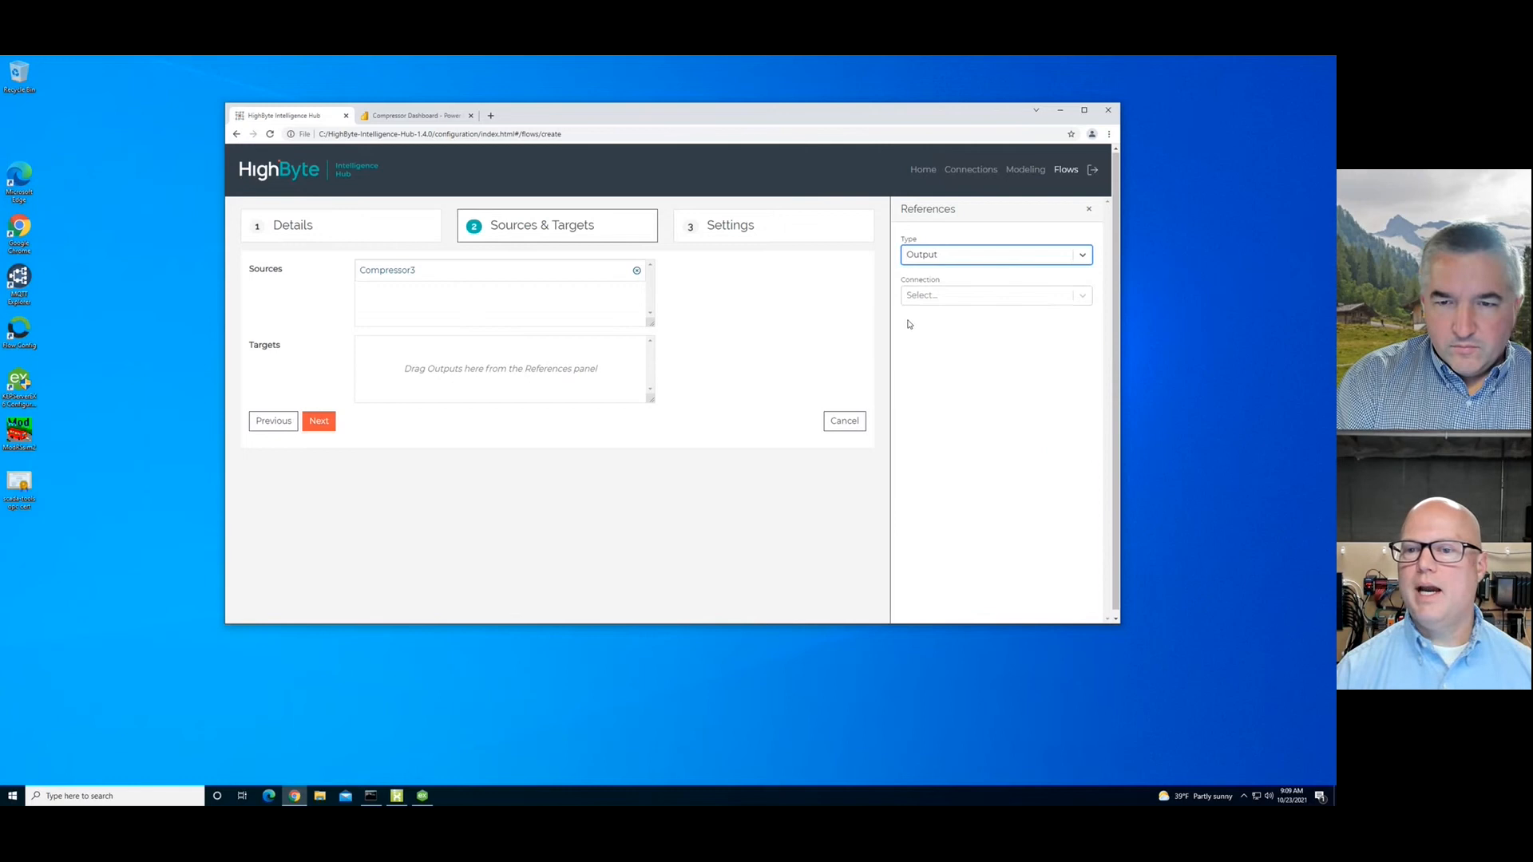
click(1076, 299)
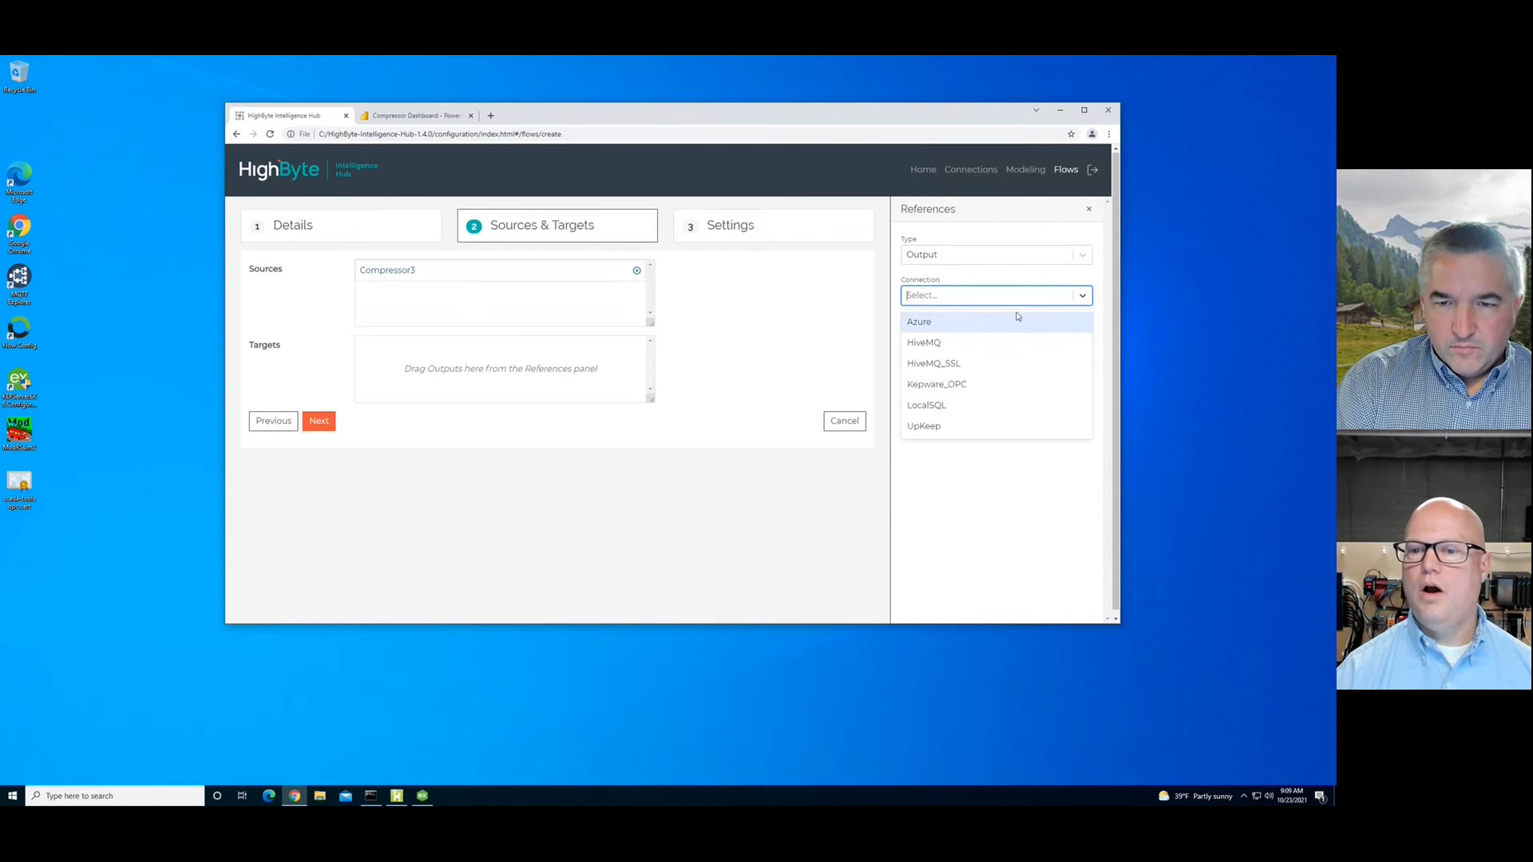
click(934, 364)
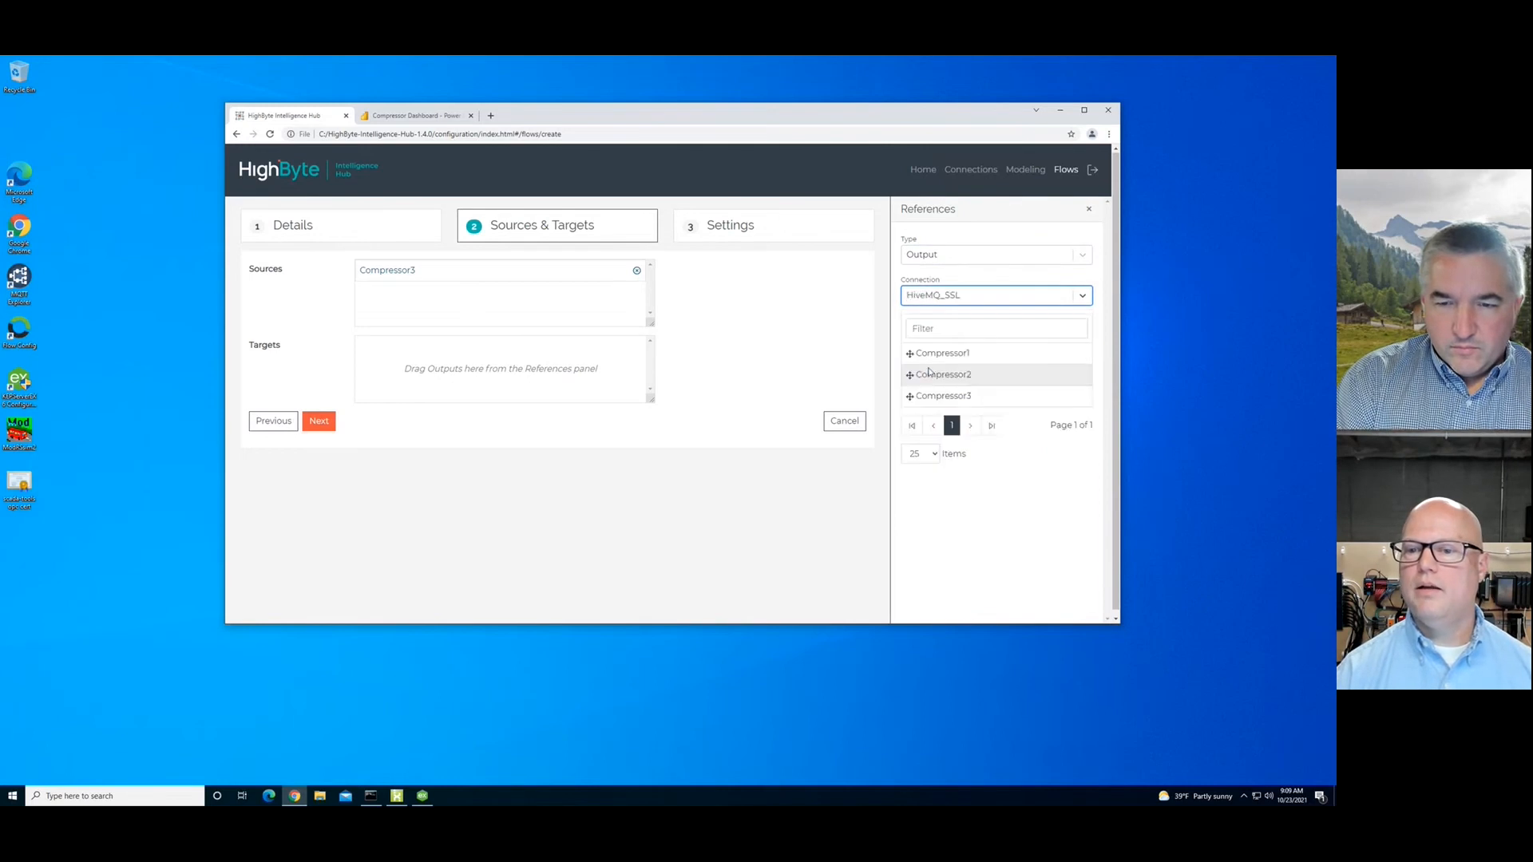
drag(962, 399, 409, 348)
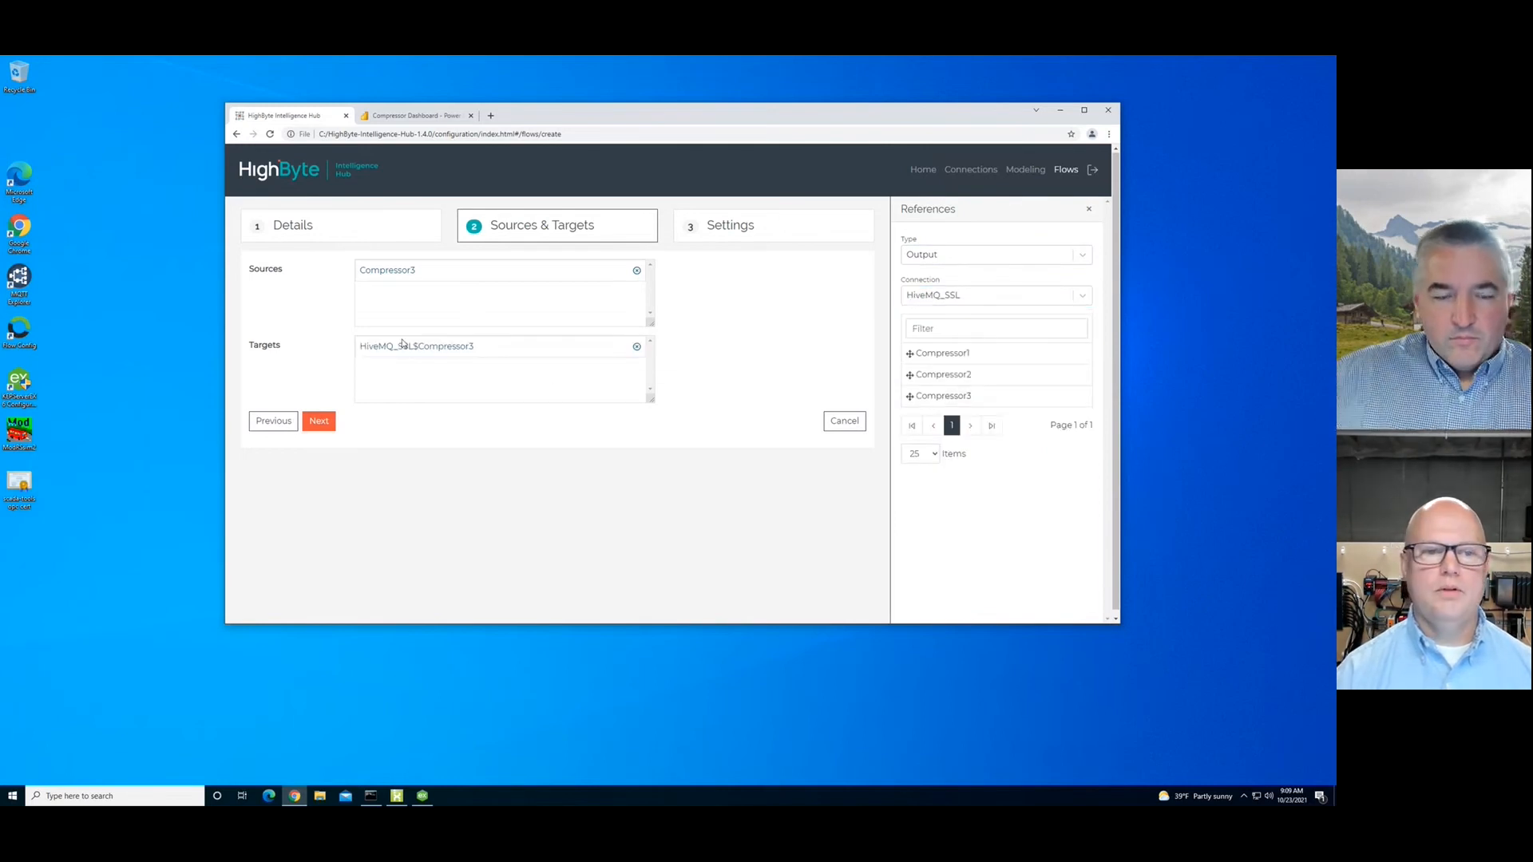
Step: Enable the flow with its default settings, submit it and return to the list of all flows
click(319, 420)
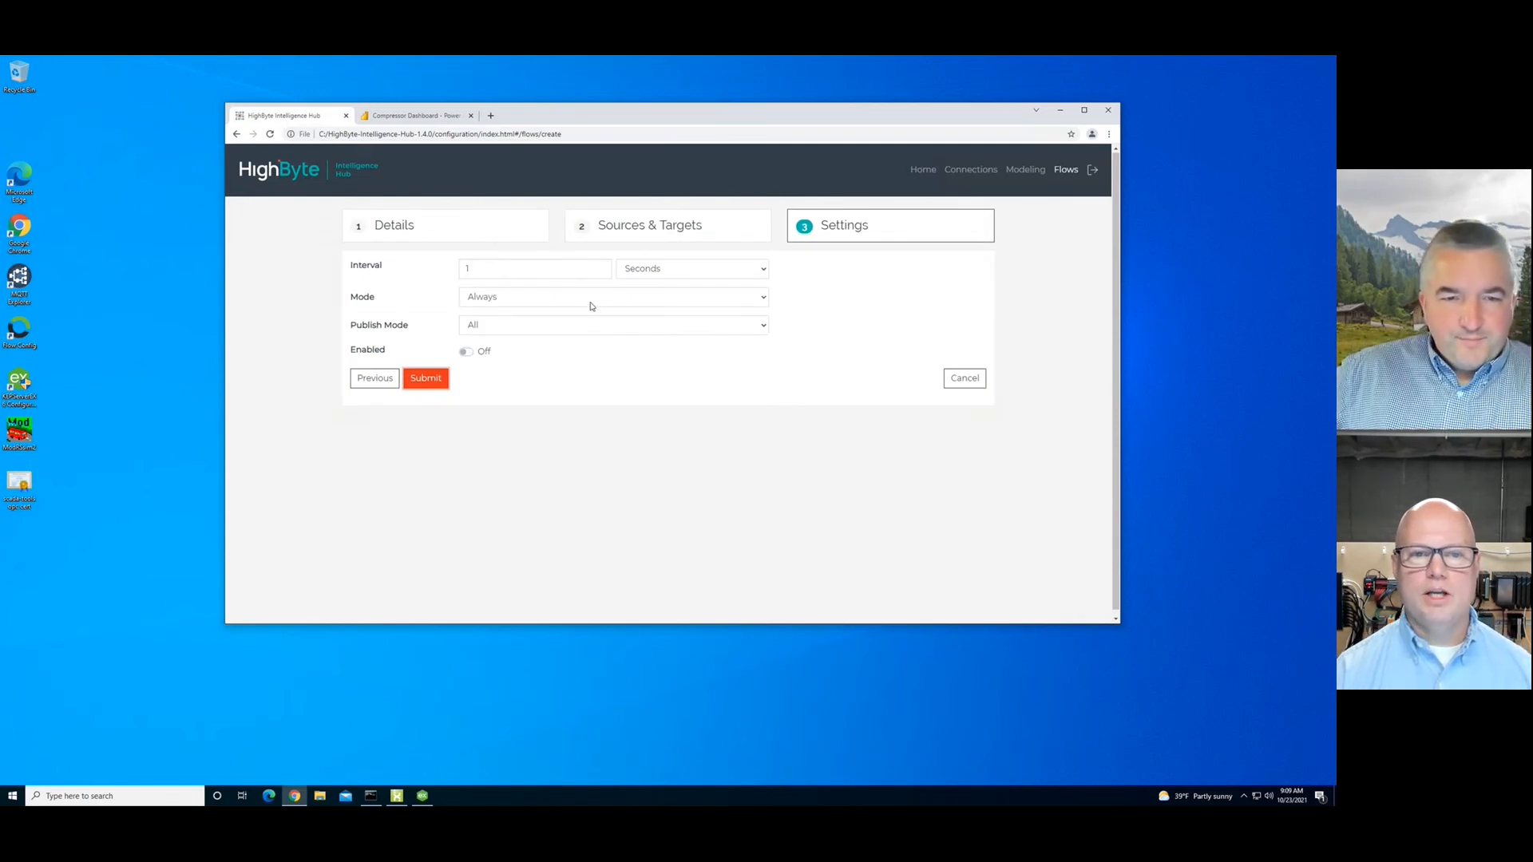
click(469, 354)
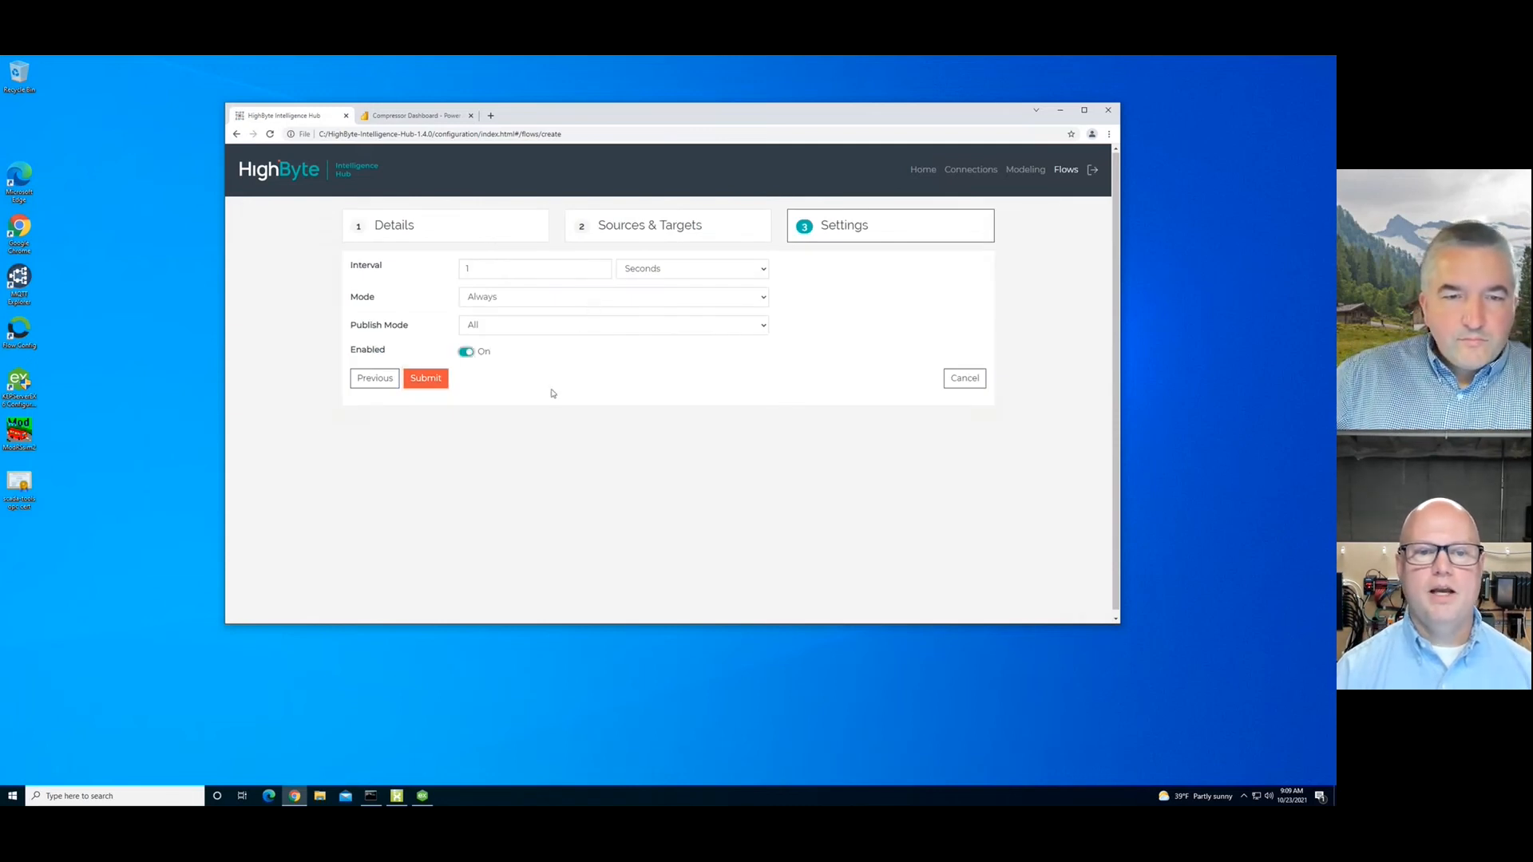
click(426, 378)
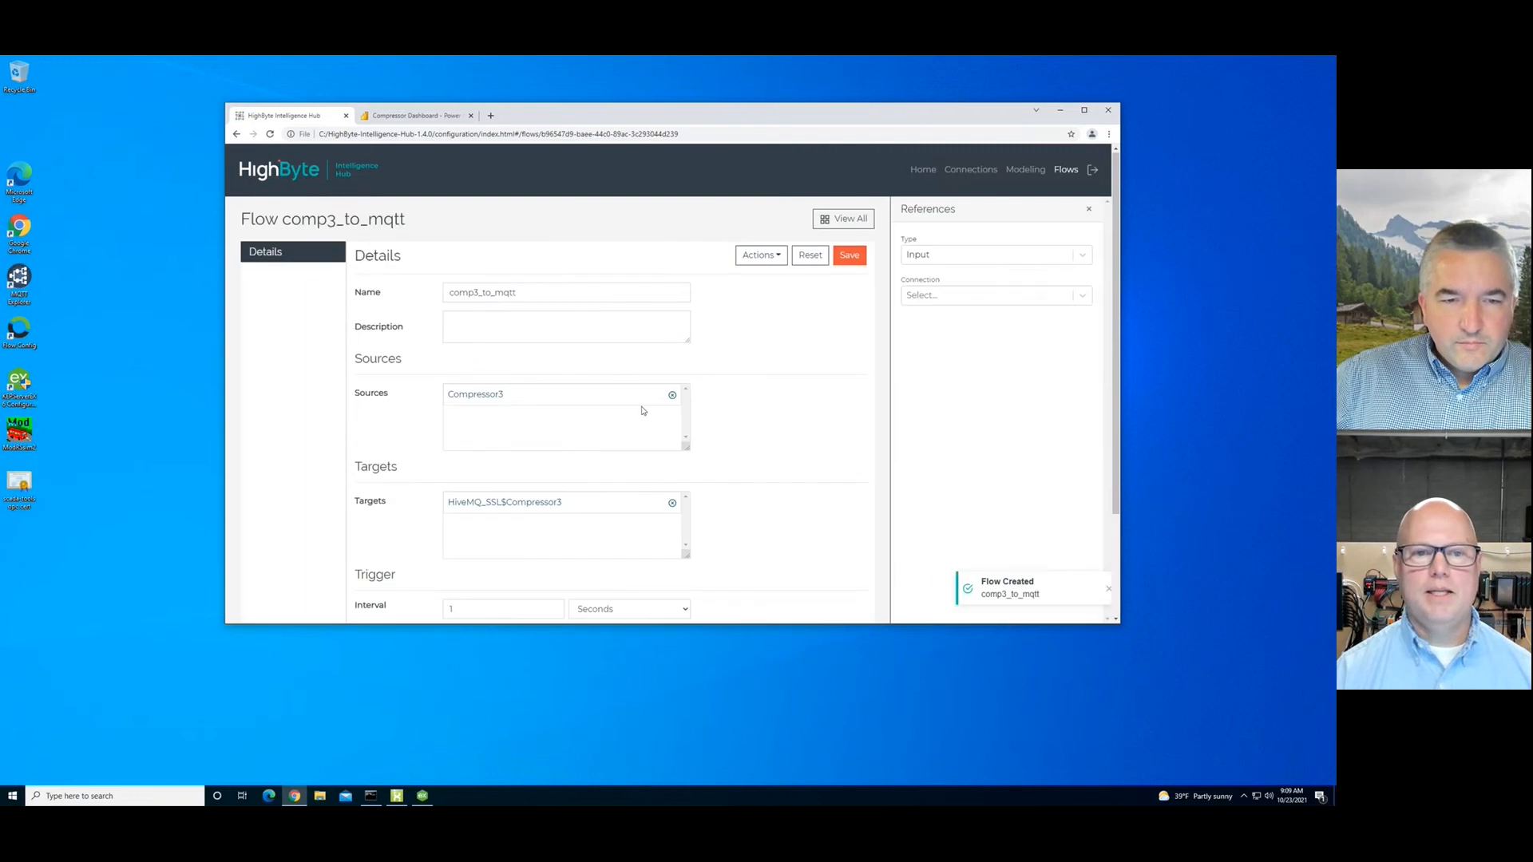
click(860, 219)
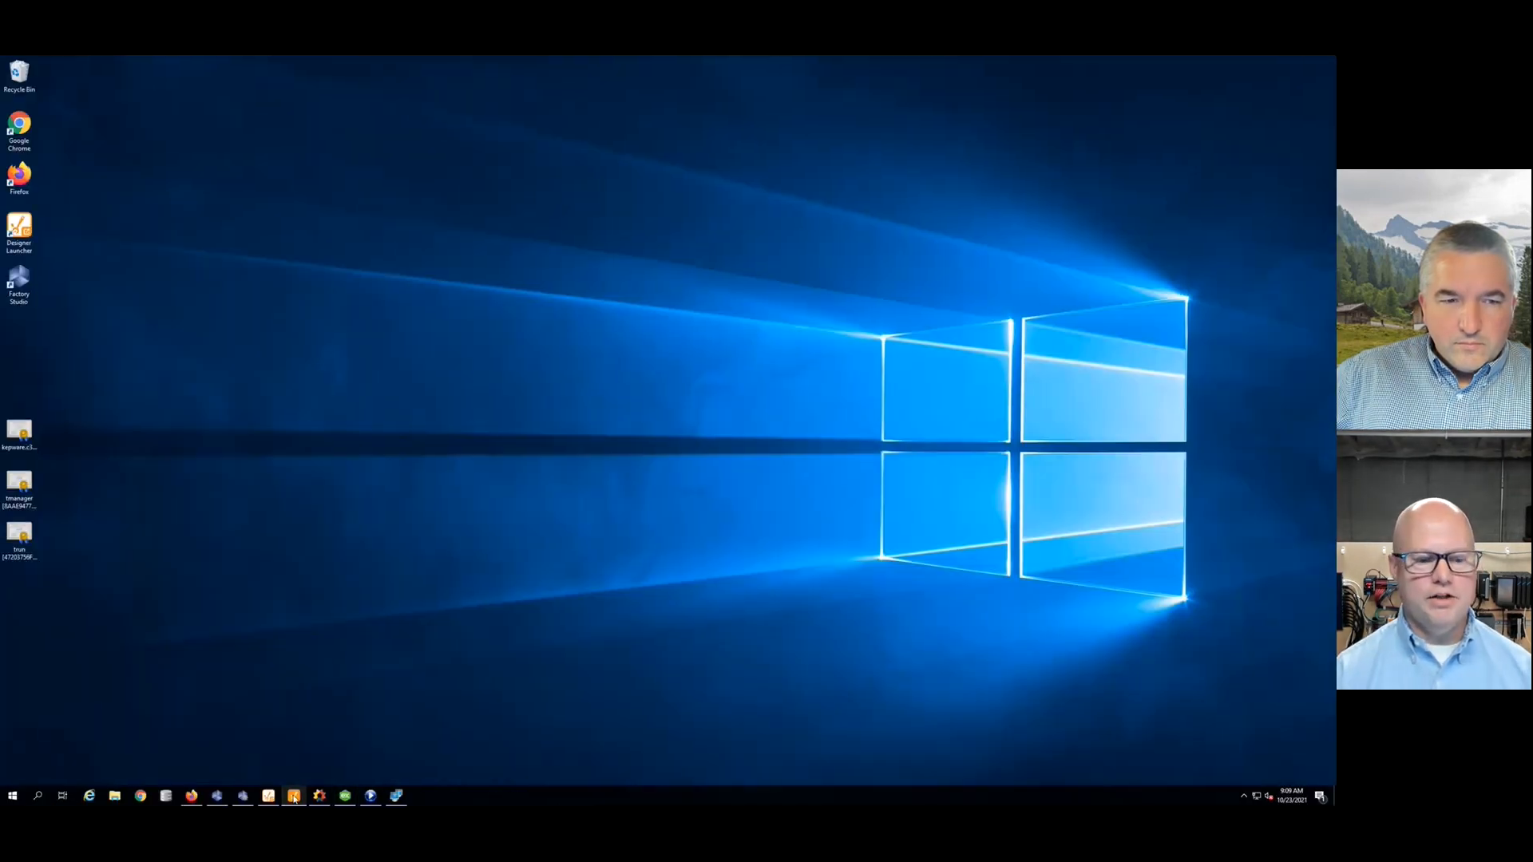
Step: Switch to Ignition Designer and compare the Compressor_3 and Compressor 2 tags under Jump City's Utilities in an undocked Tag Browser
click(294, 795)
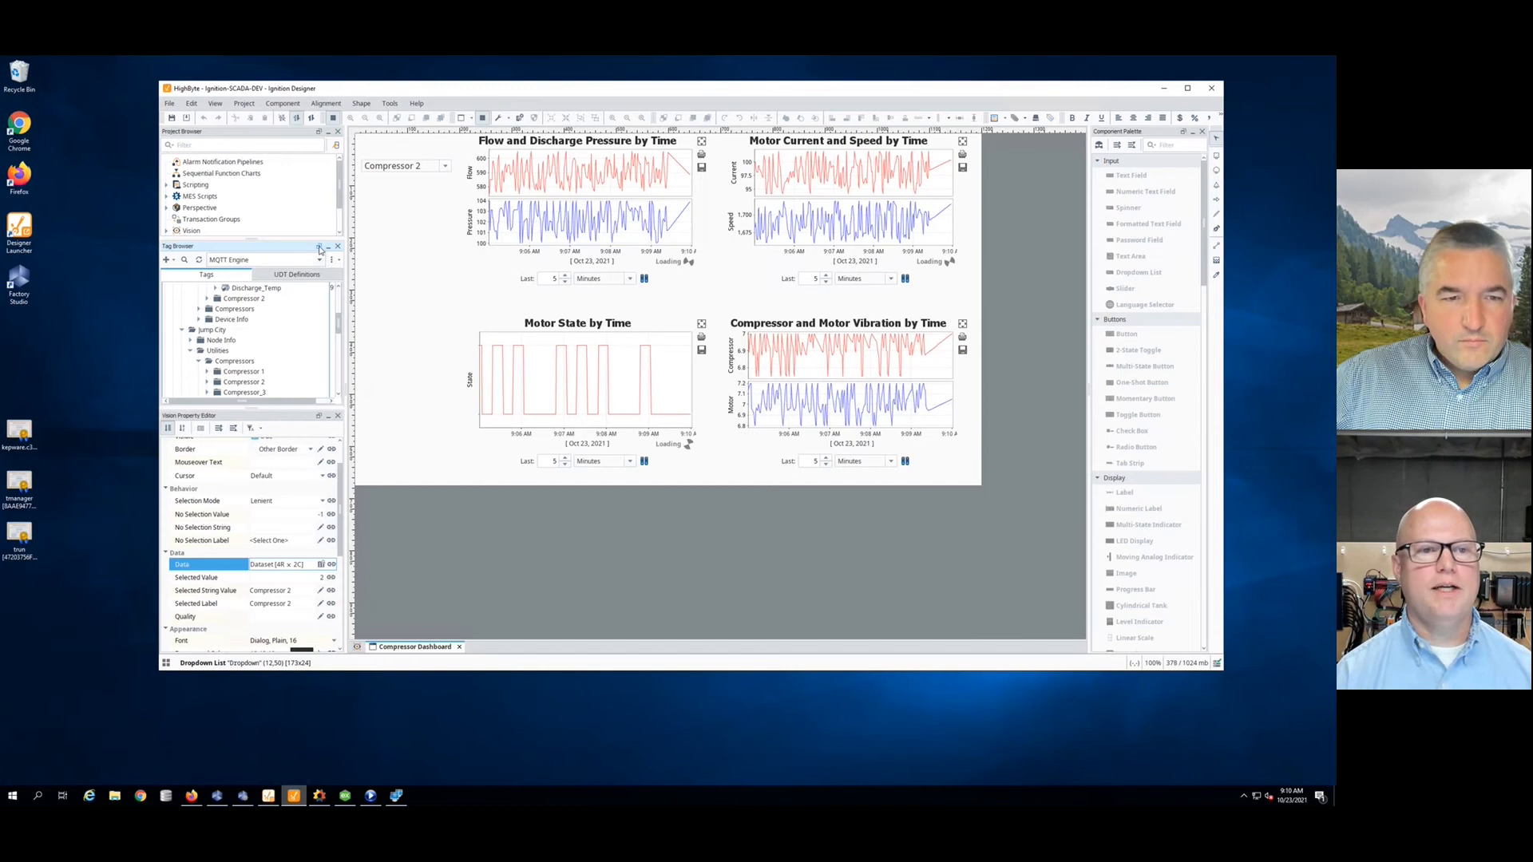
click(319, 248)
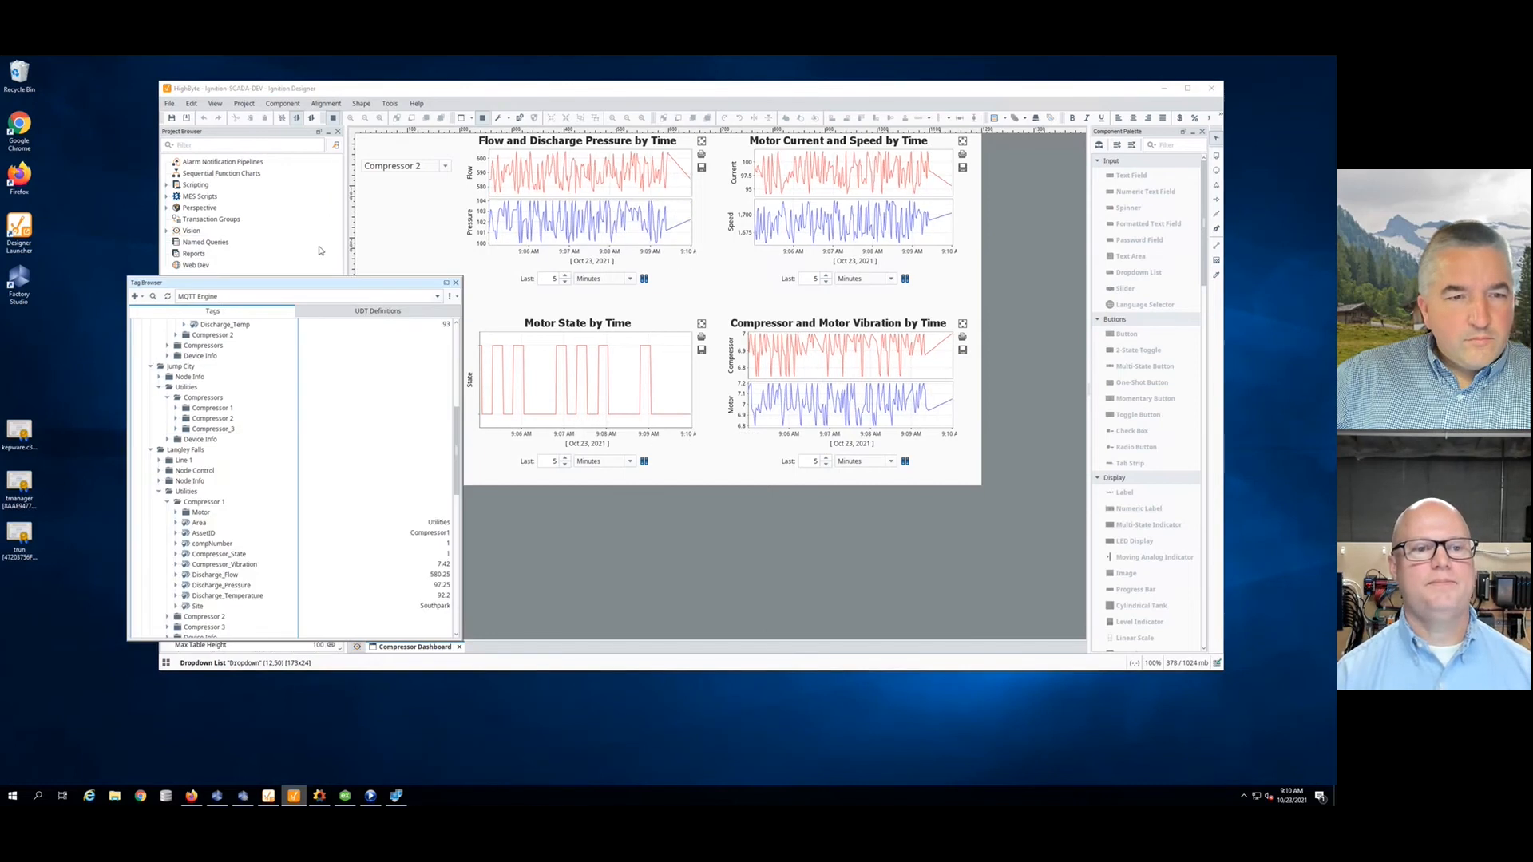
click(176, 429)
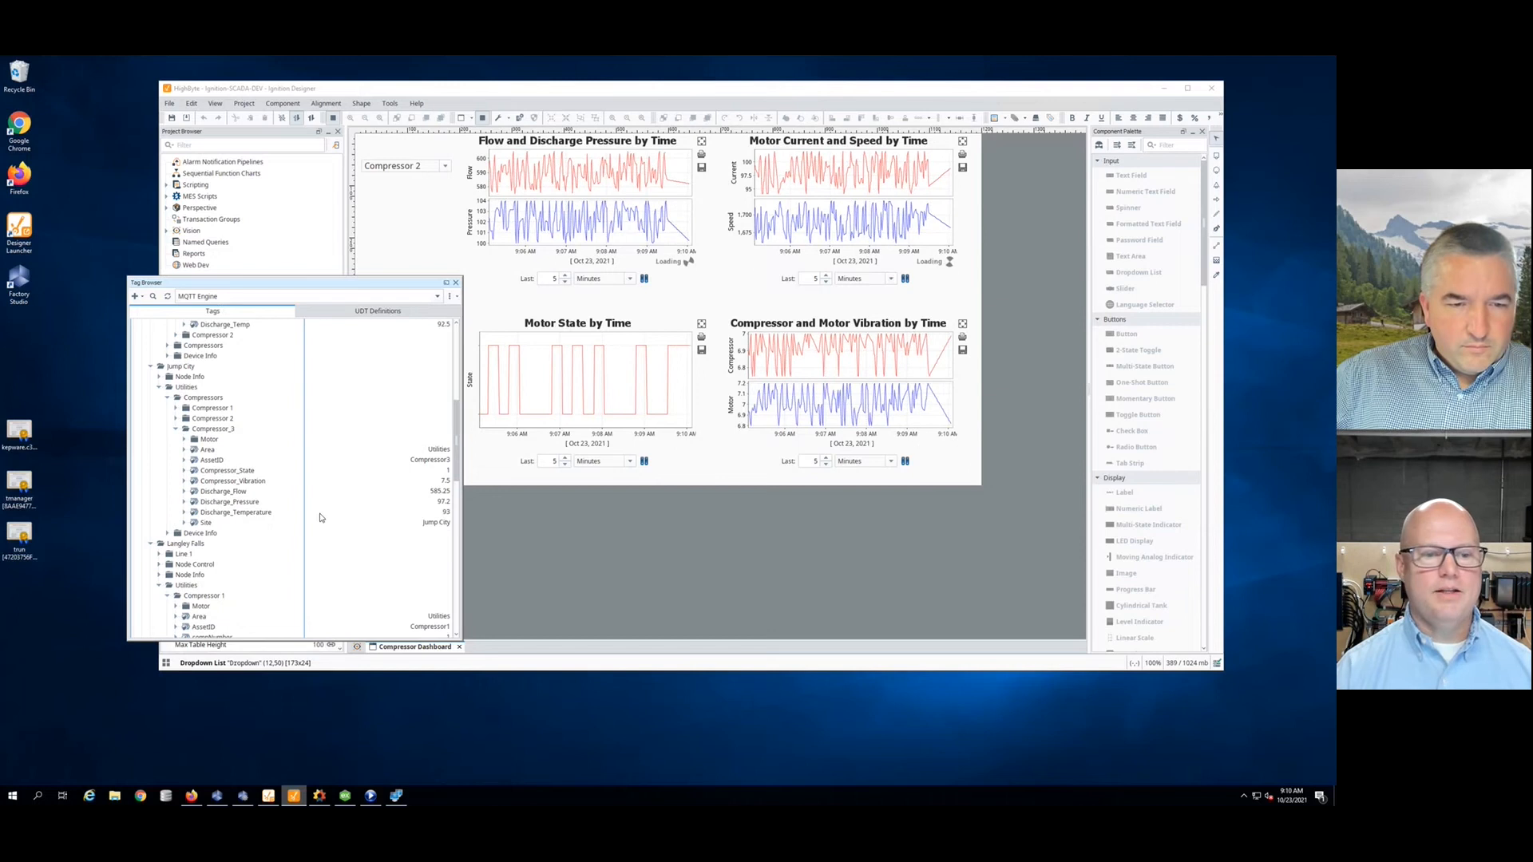
click(176, 419)
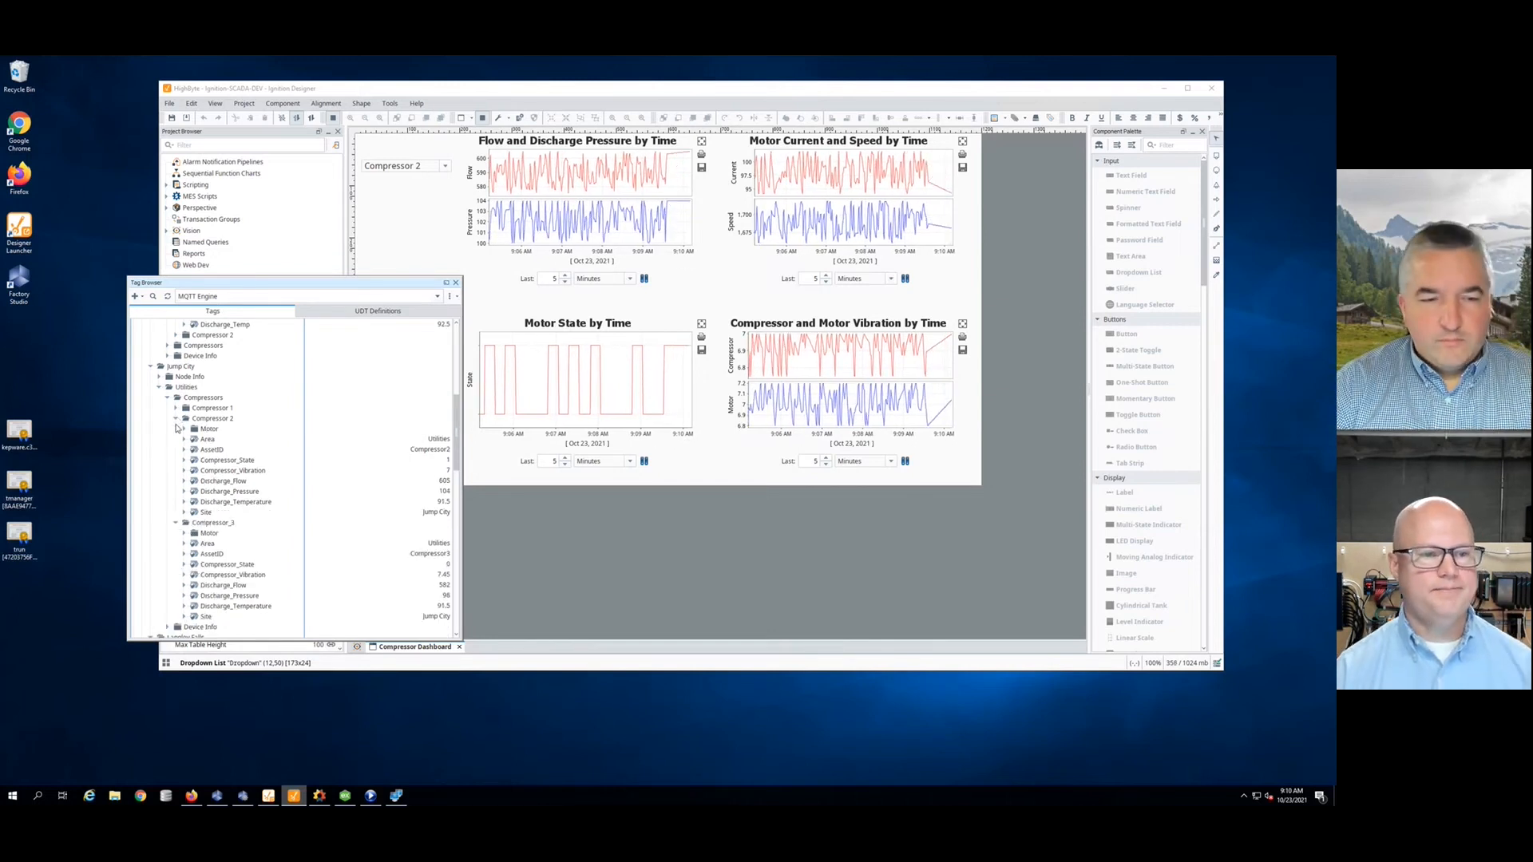
click(176, 418)
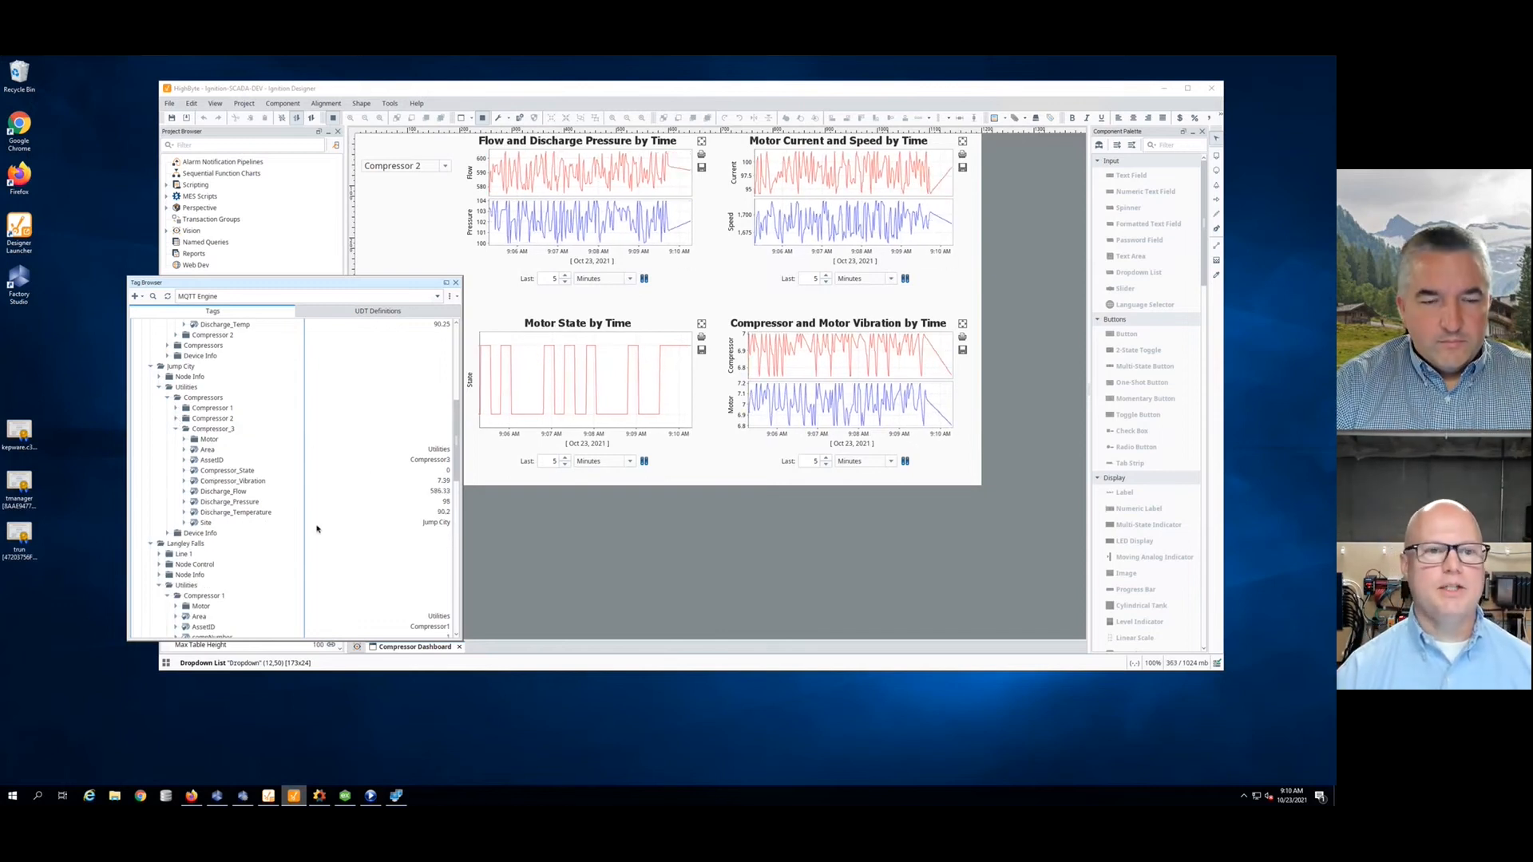
click(445, 283)
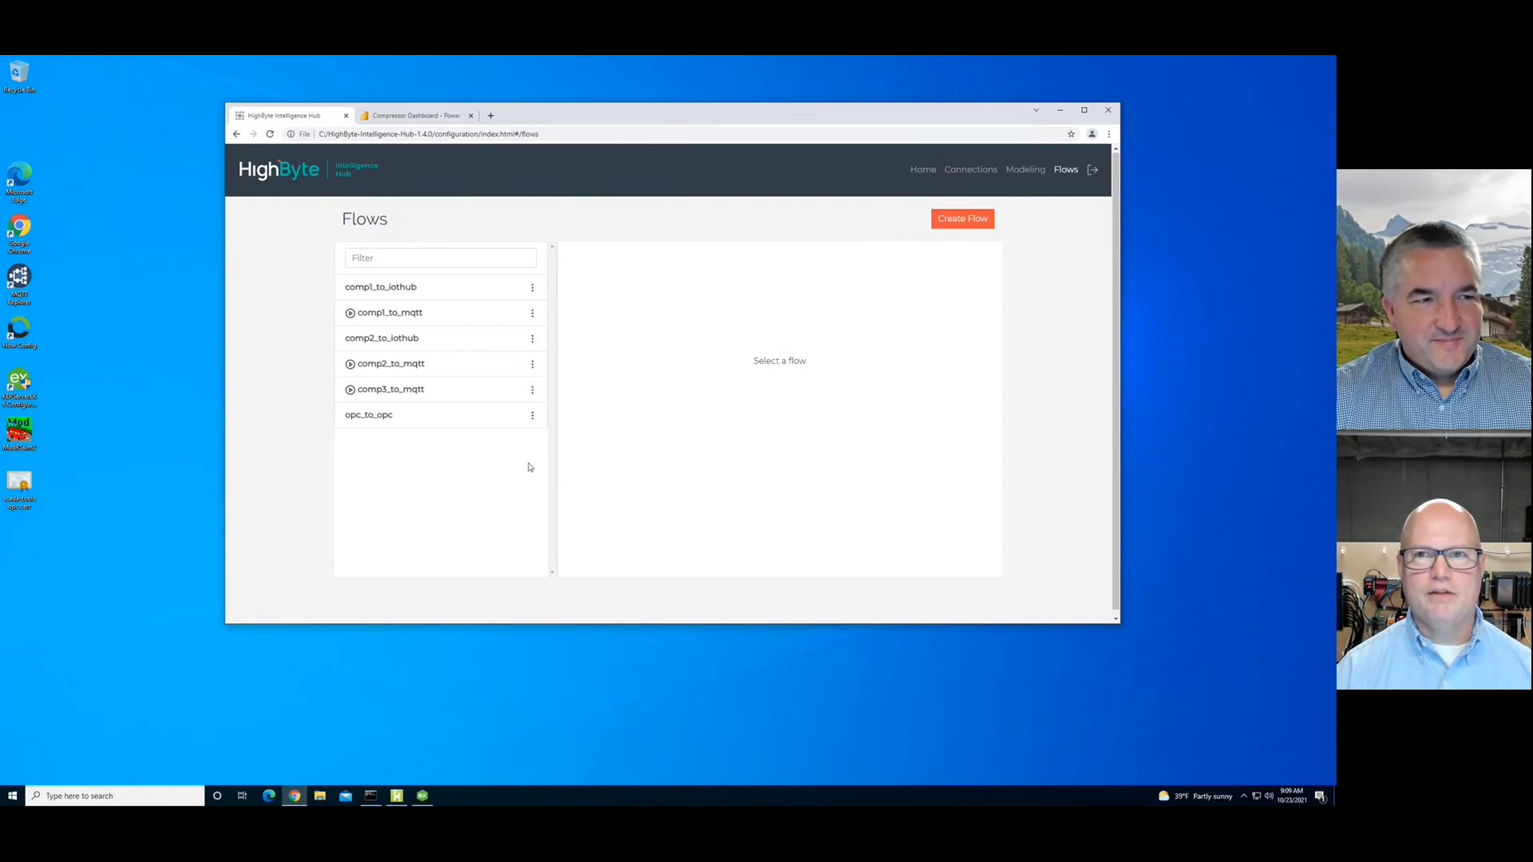
Step: Review the connection details of HiveMQ_SSL and its list of compressor outputs
click(969, 170)
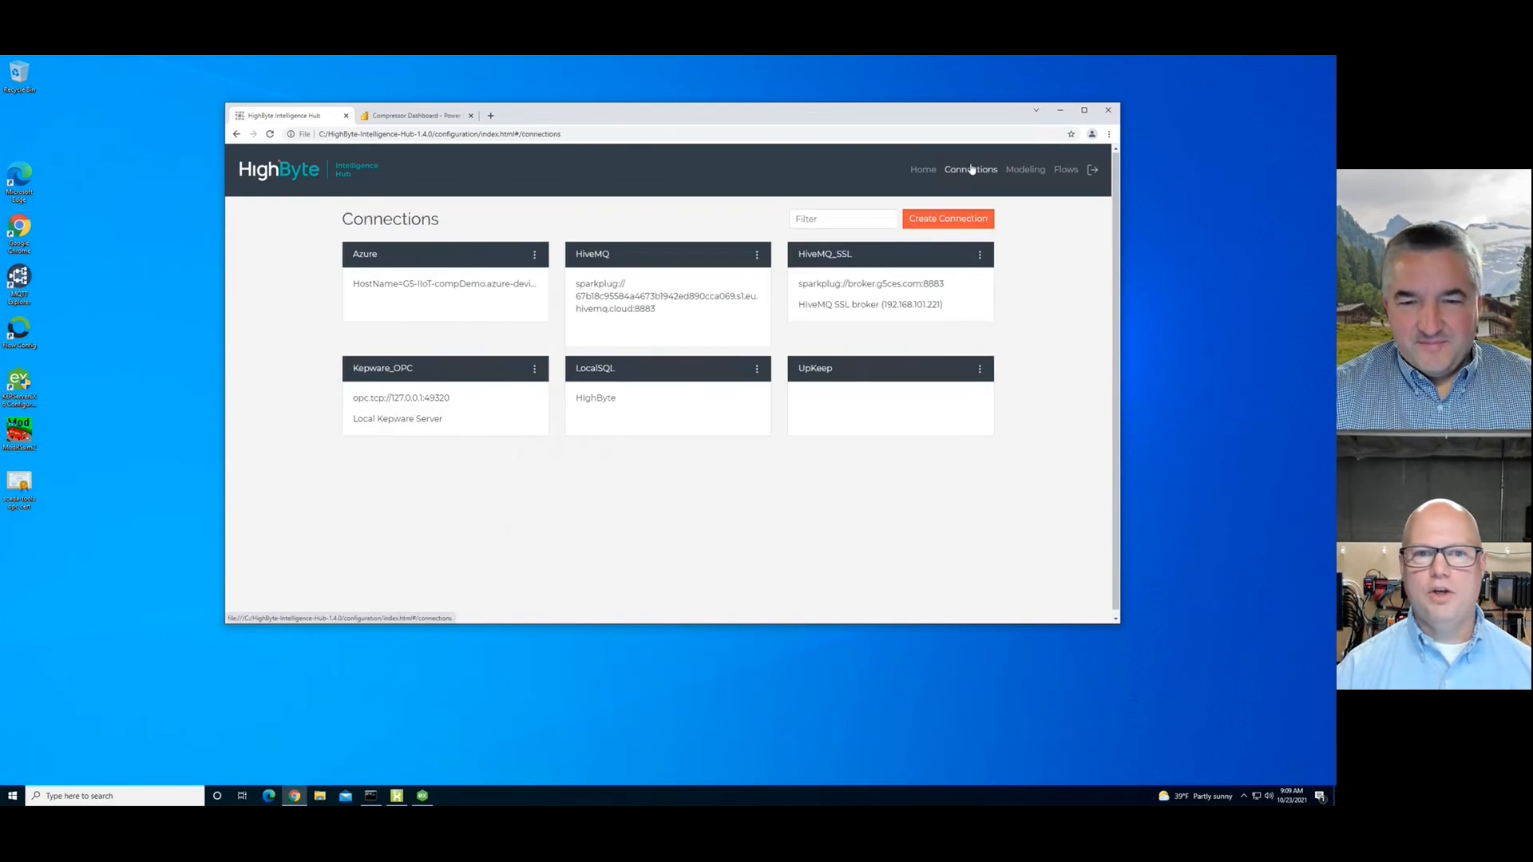
click(980, 254)
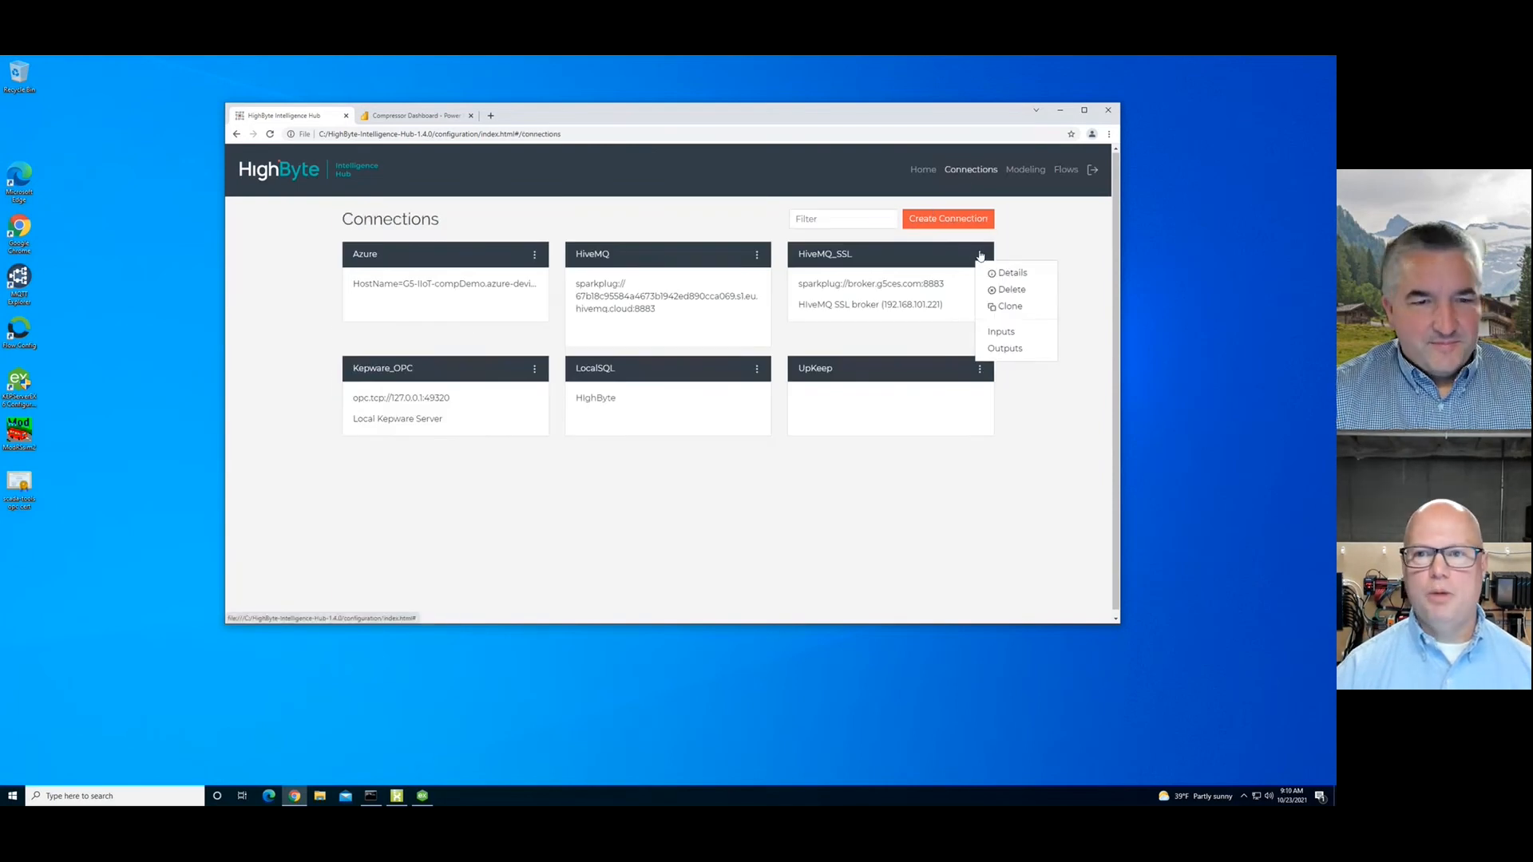
click(990, 274)
scroll(505, 477, down, 5)
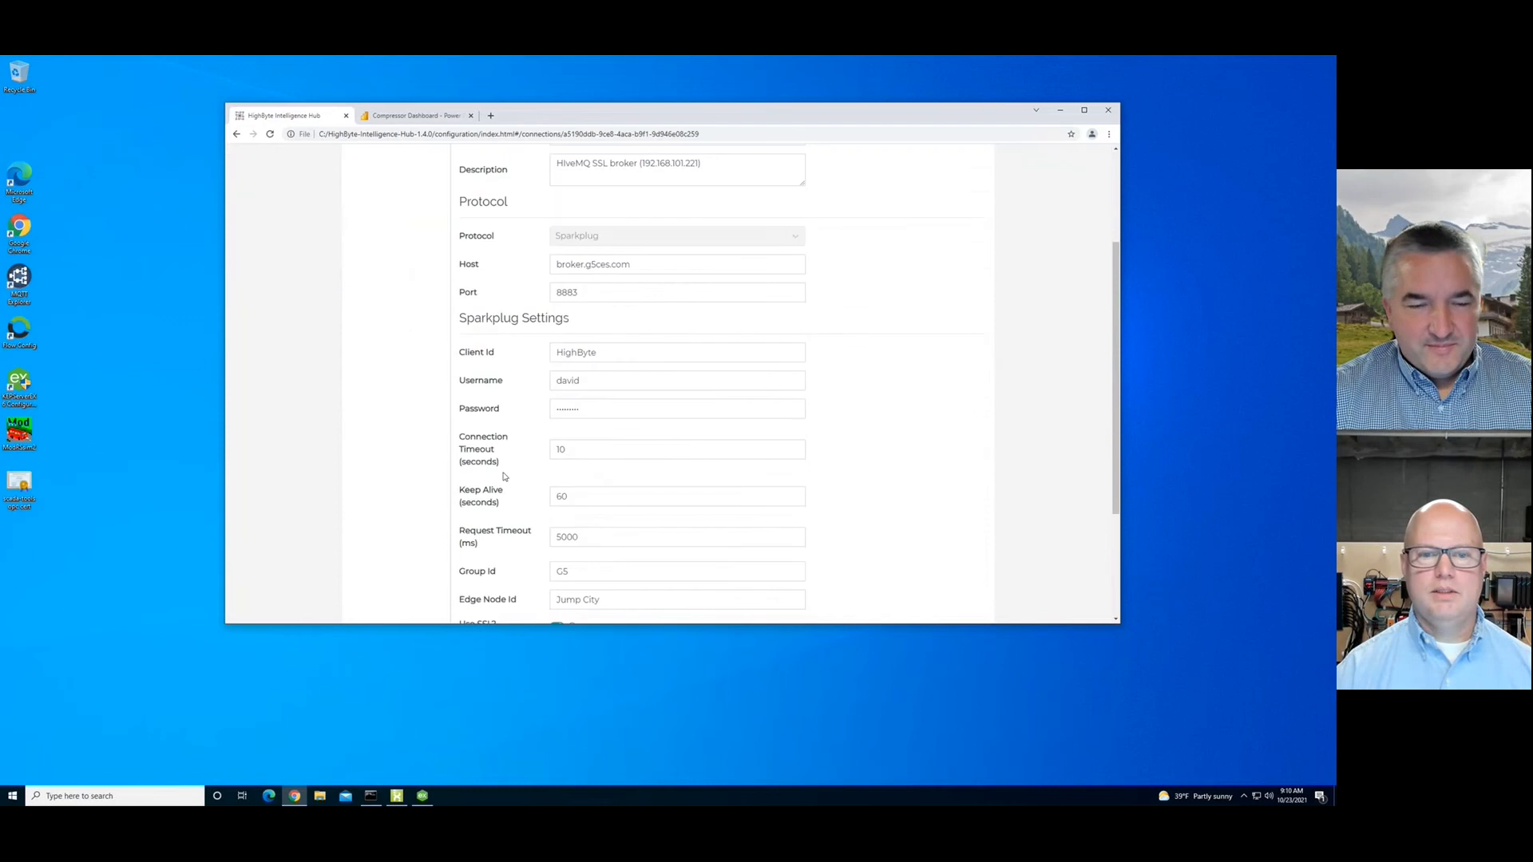
scroll(504, 476, up, 5)
click(369, 298)
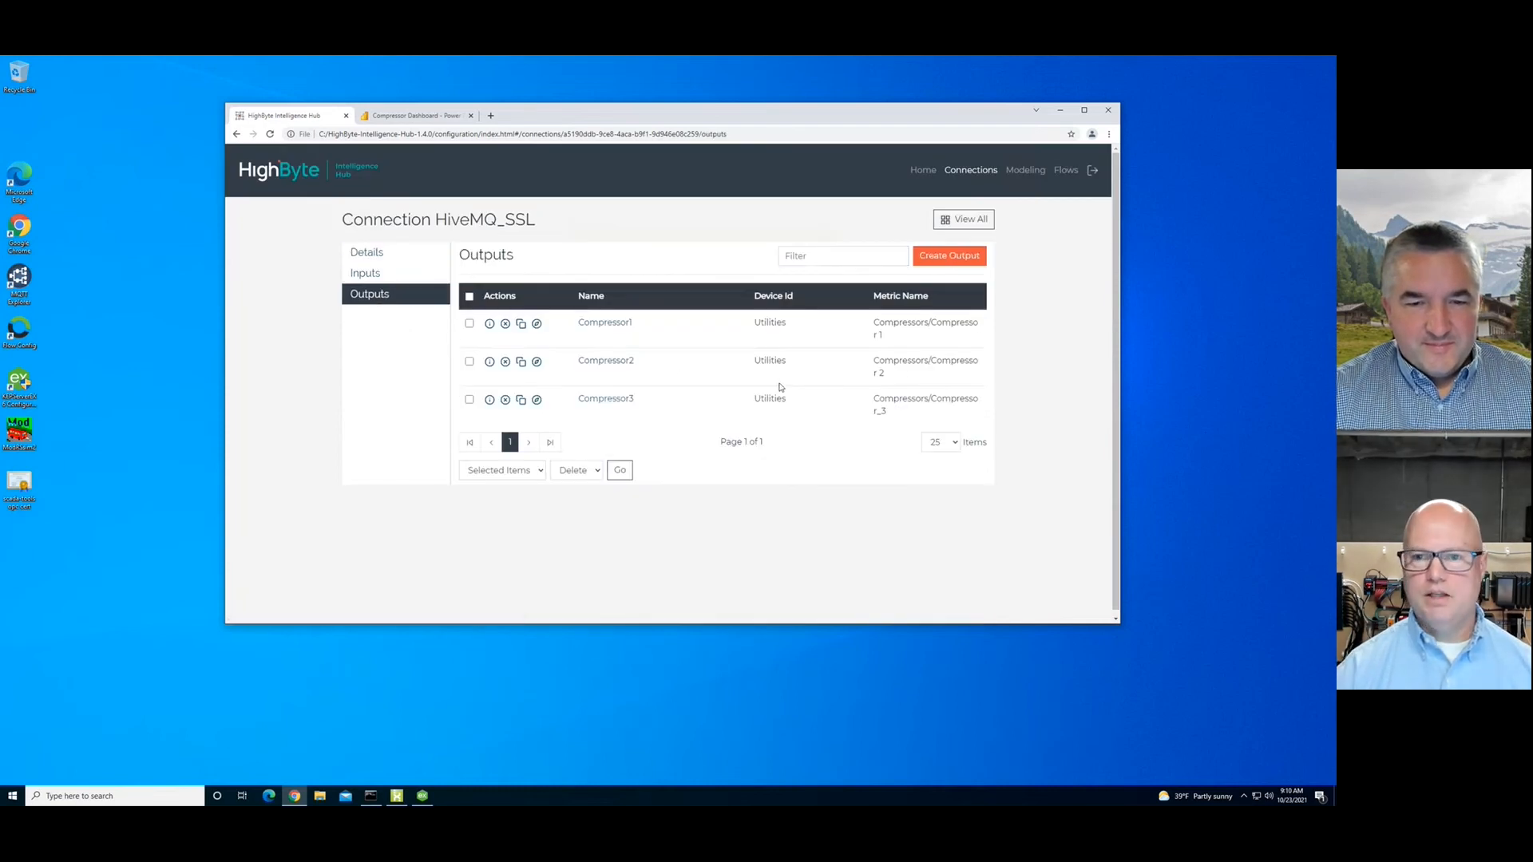
Step: Review the connection details of Kepware_OPC and its list of compressor inputs
click(971, 218)
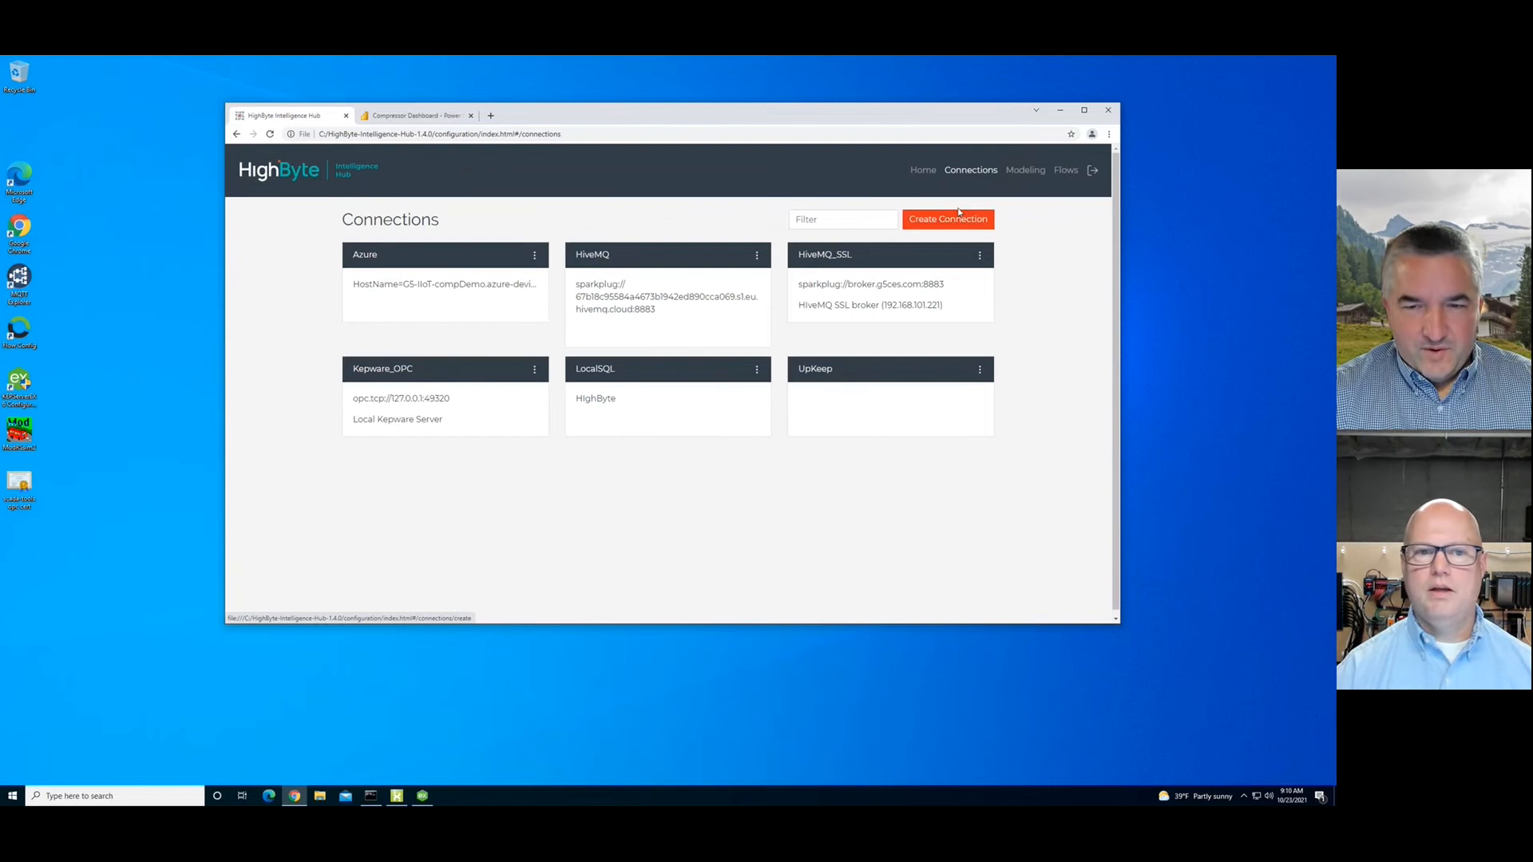
click(533, 368)
click(547, 386)
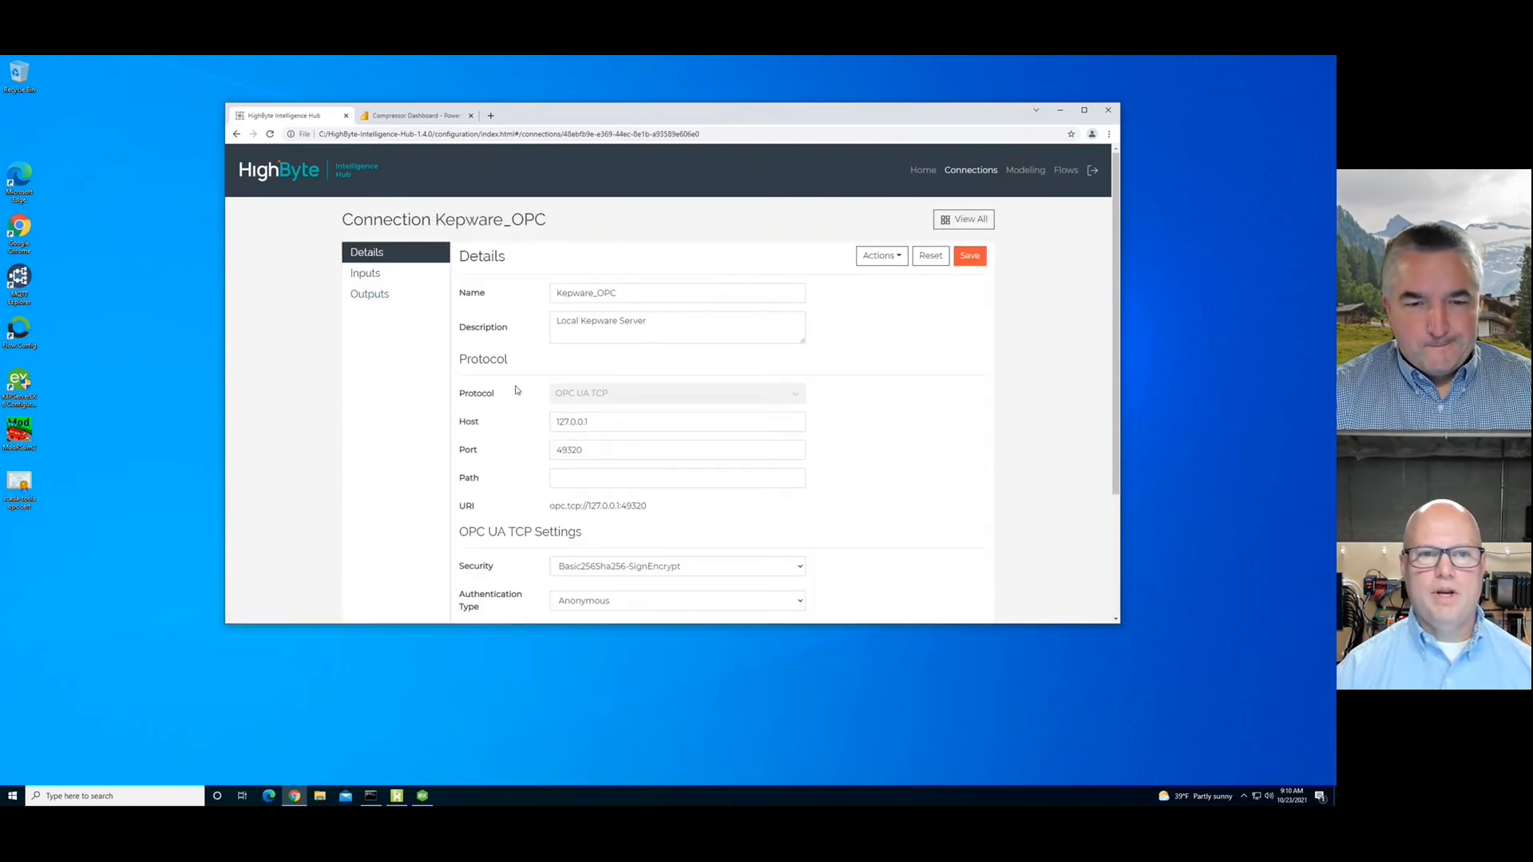
click(366, 276)
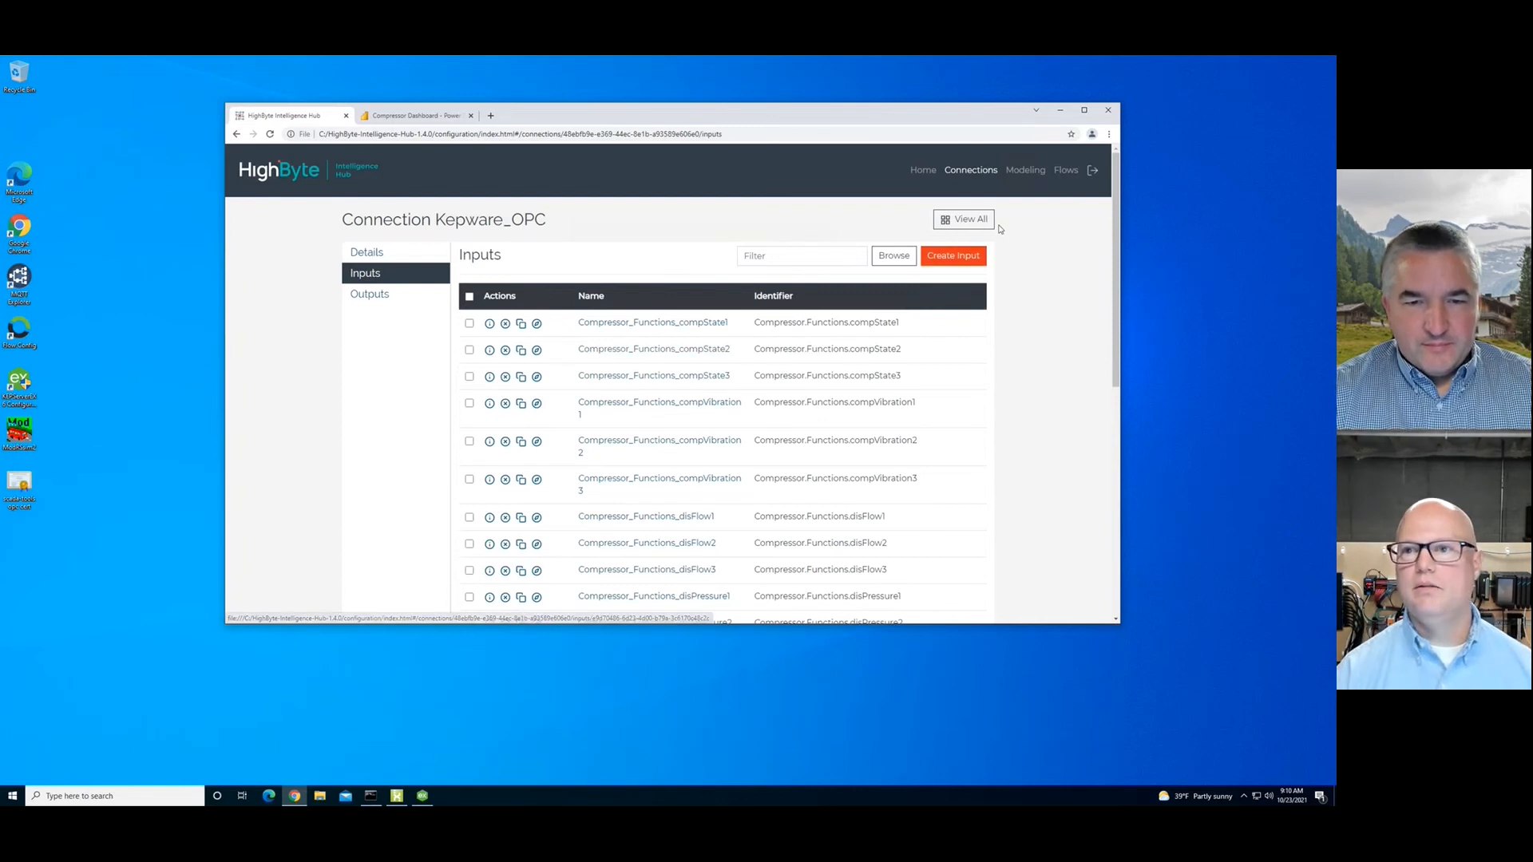
Step: Review the compressor models and instances, and inspect the flow diagram of comp3_to_mqtt
click(1028, 170)
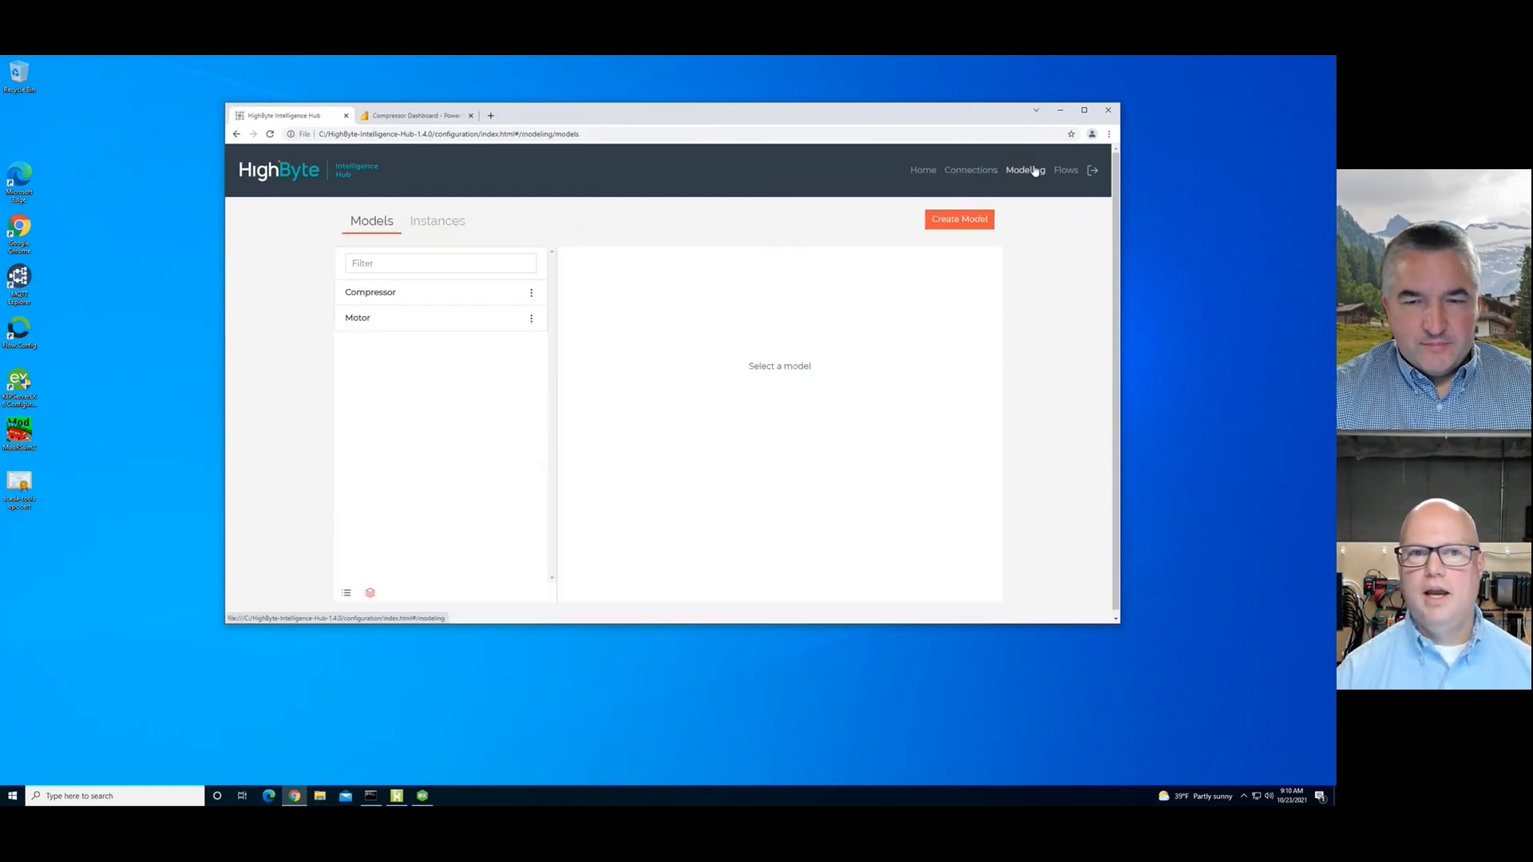
click(436, 223)
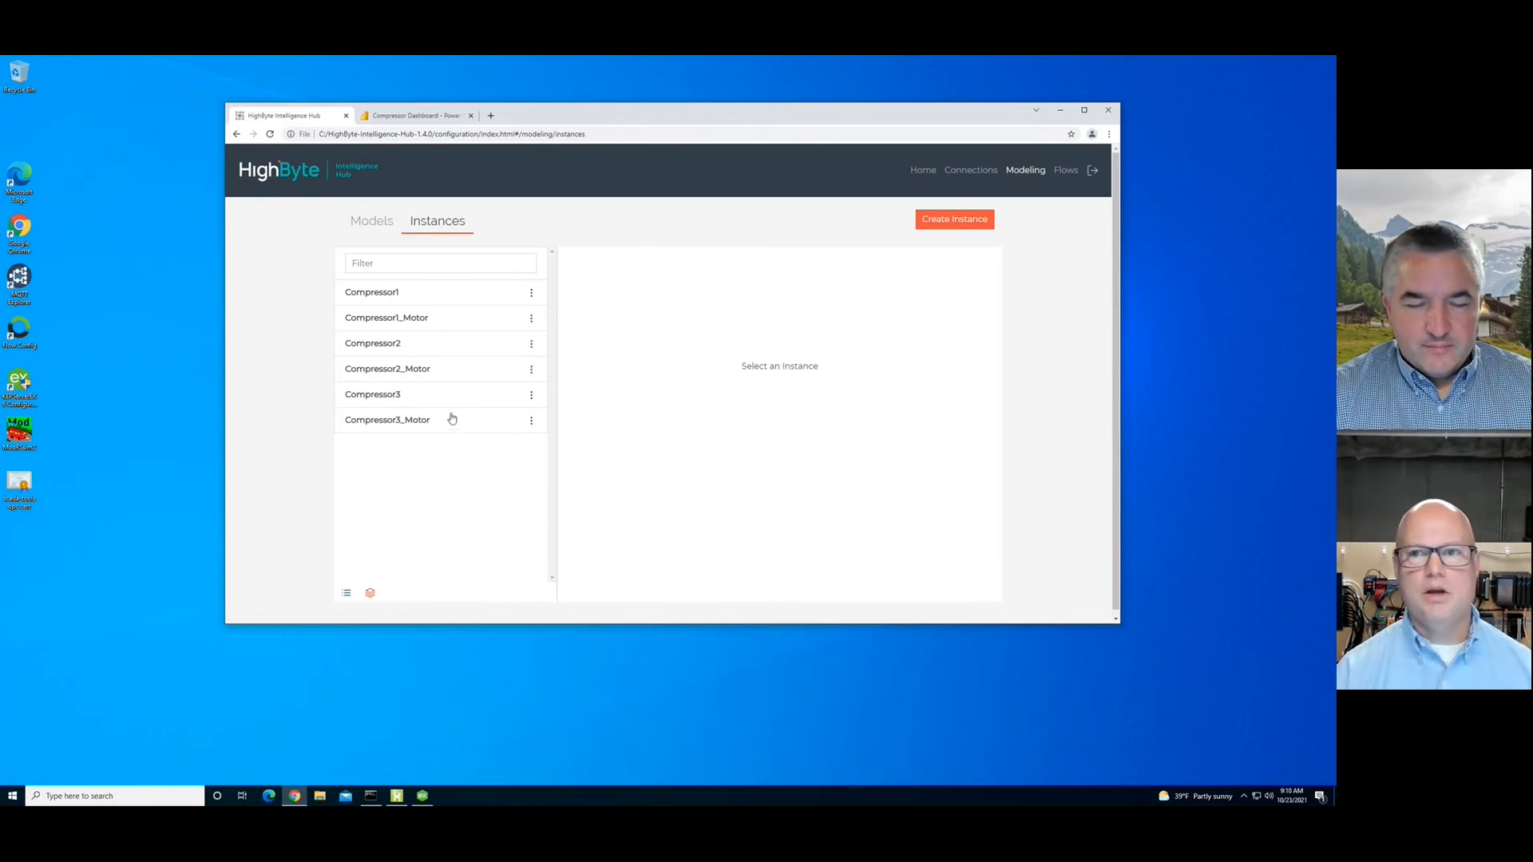
click(1064, 170)
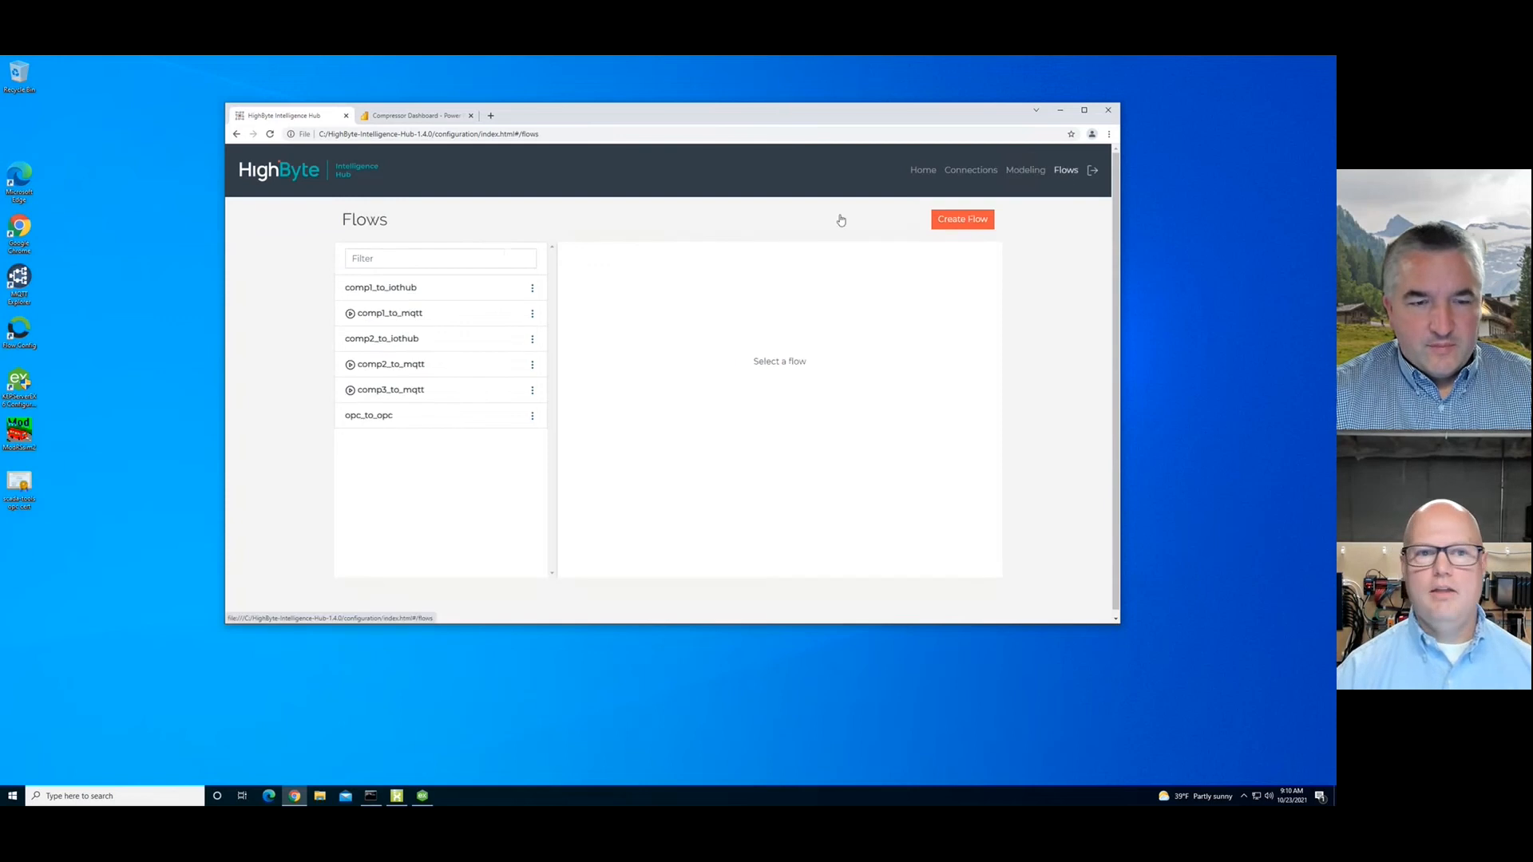
click(383, 395)
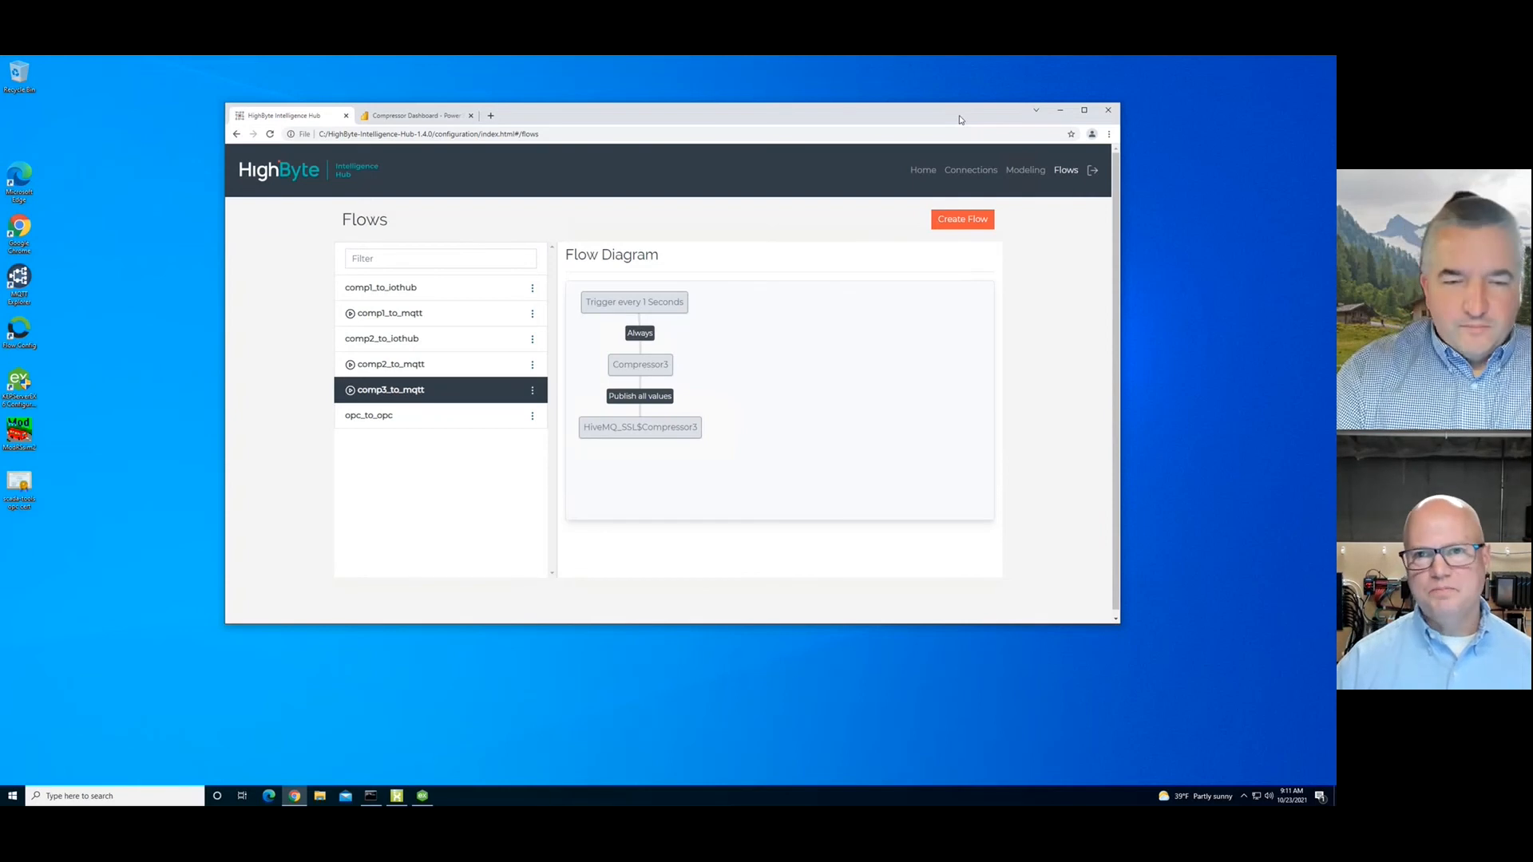
drag(950, 119, 950, 114)
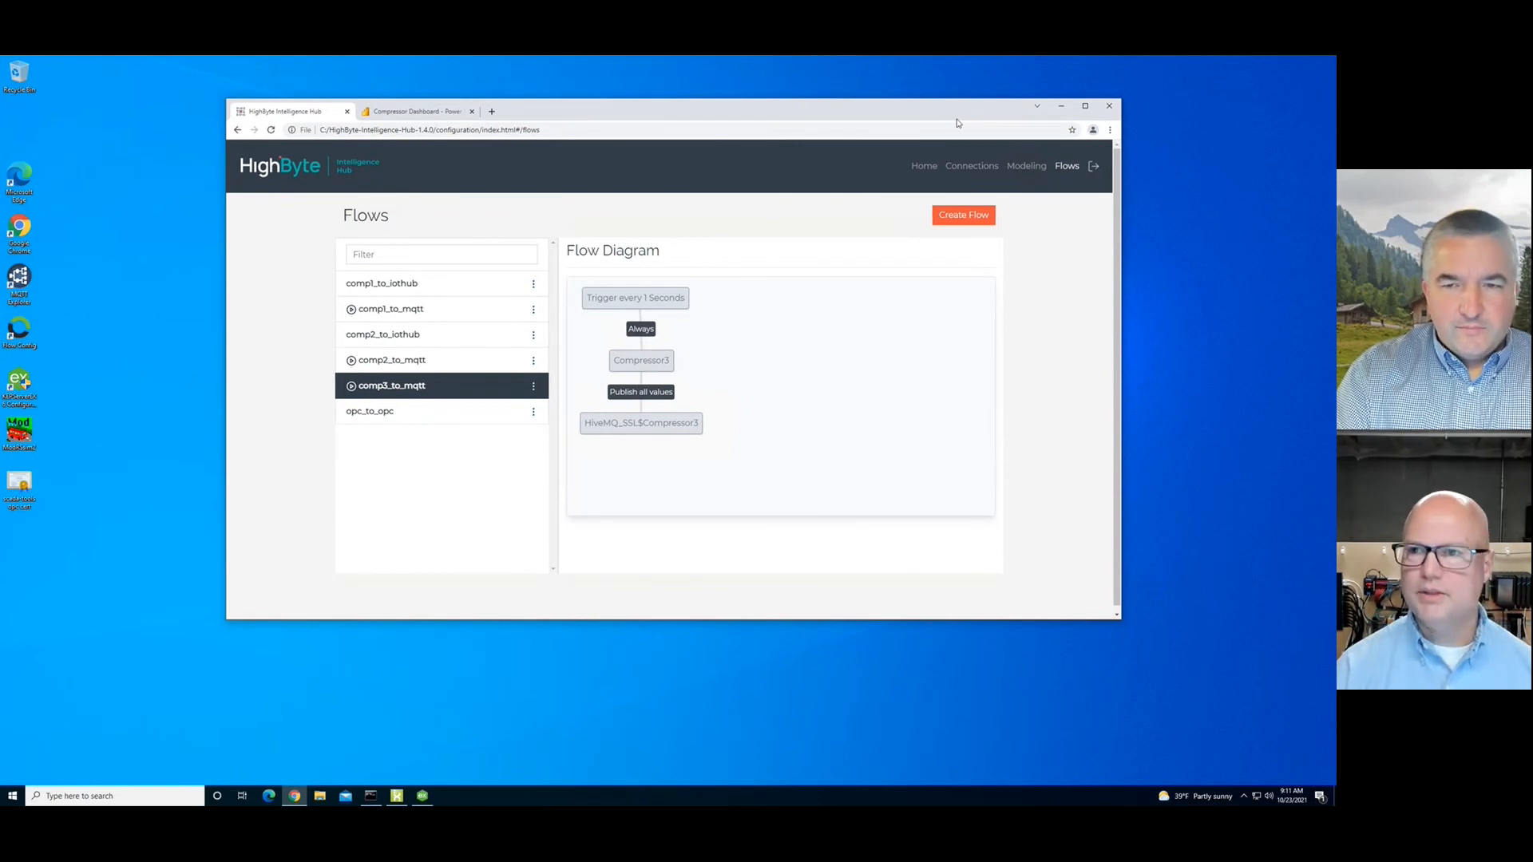
Step: Switch to Ignition Designer and create an instance of the Compressor data type named Compressor 3 in the Compressor tag provider
click(1060, 106)
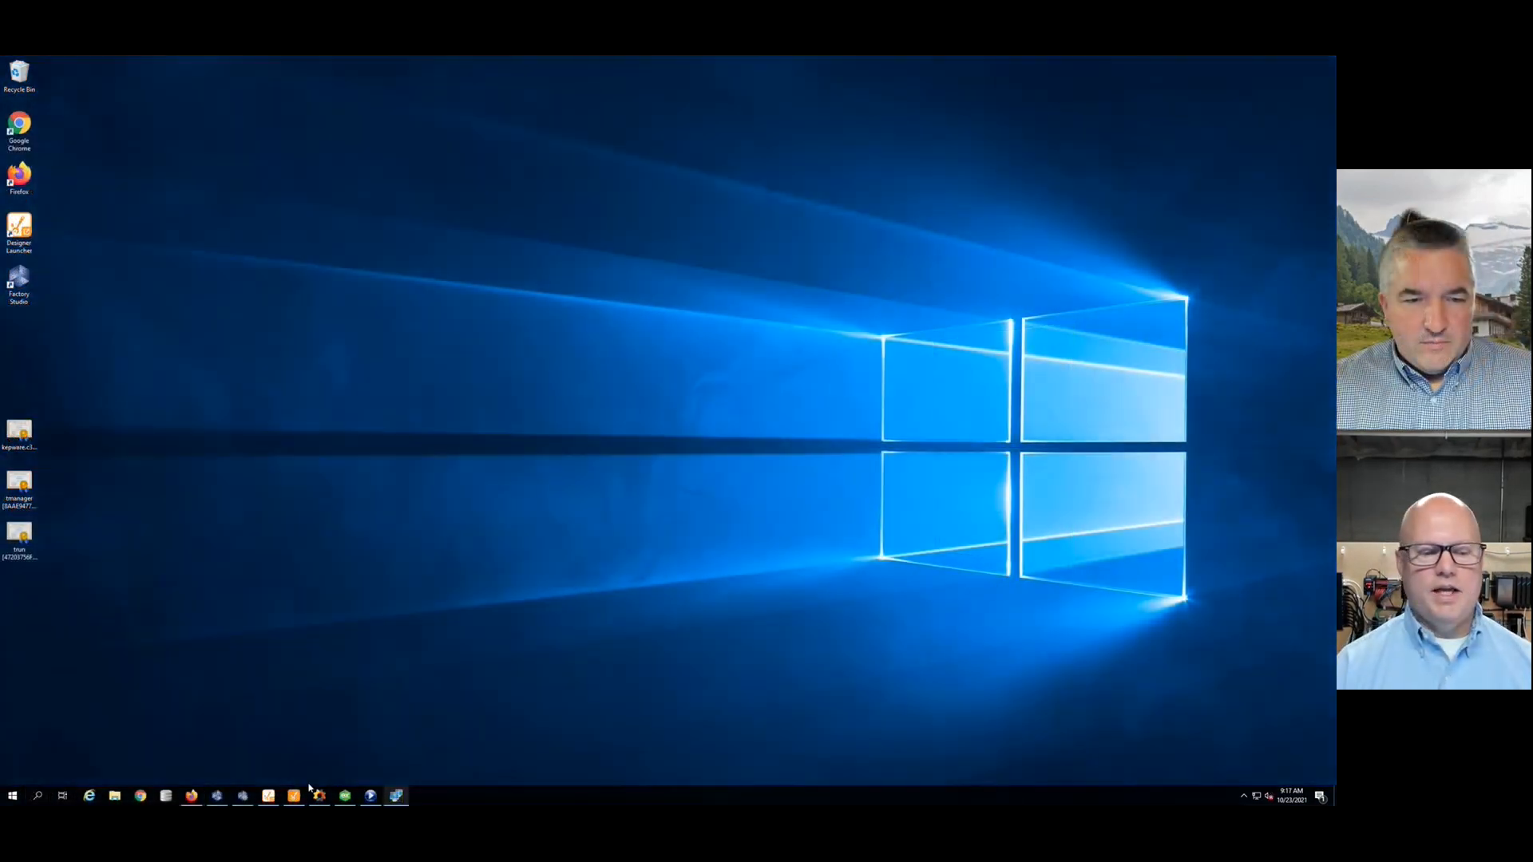
click(295, 796)
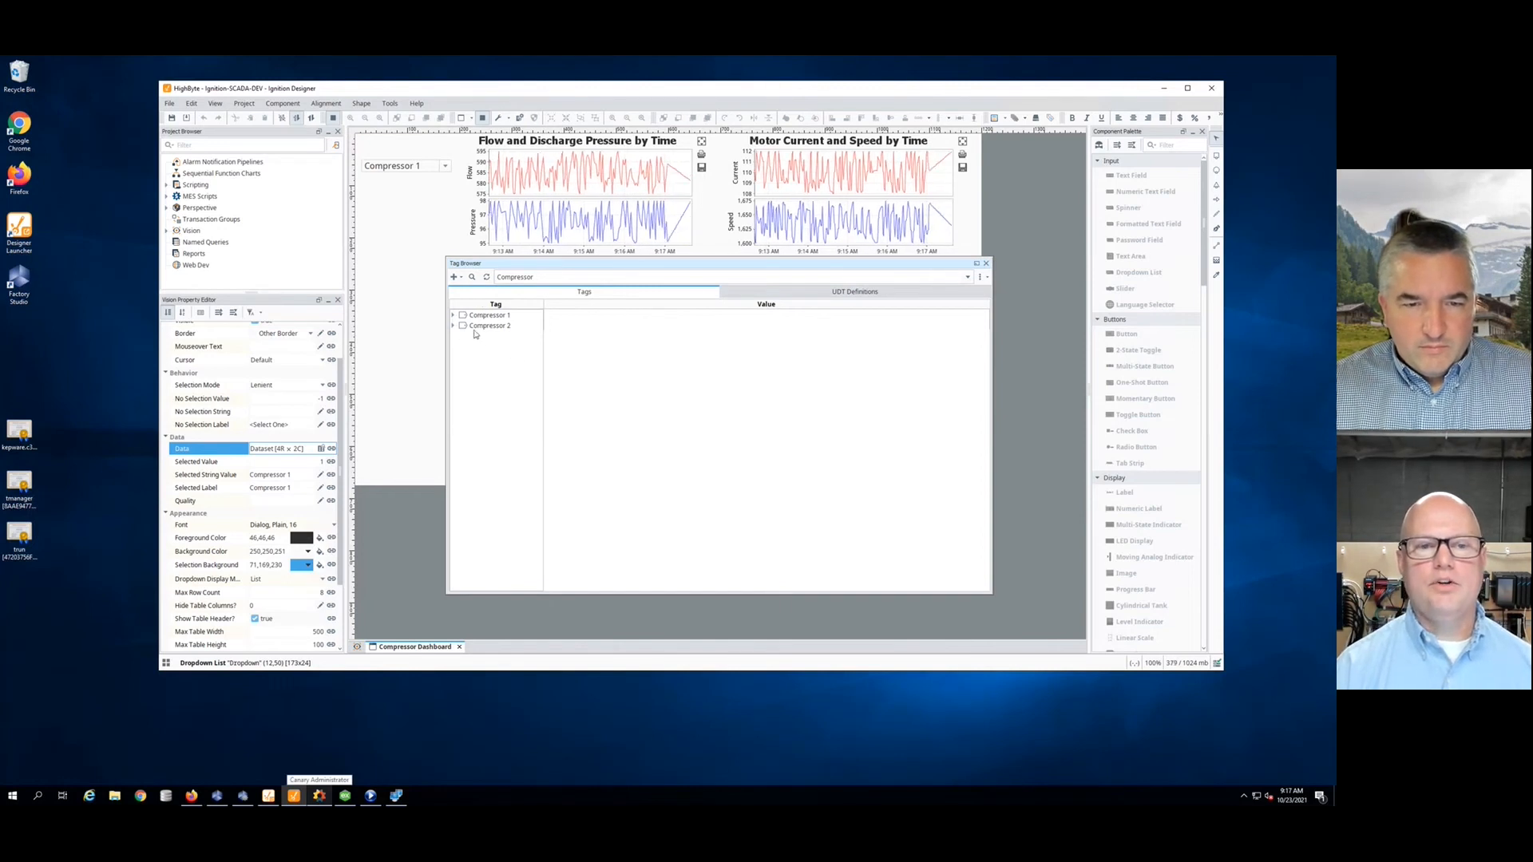
right_click(495, 367)
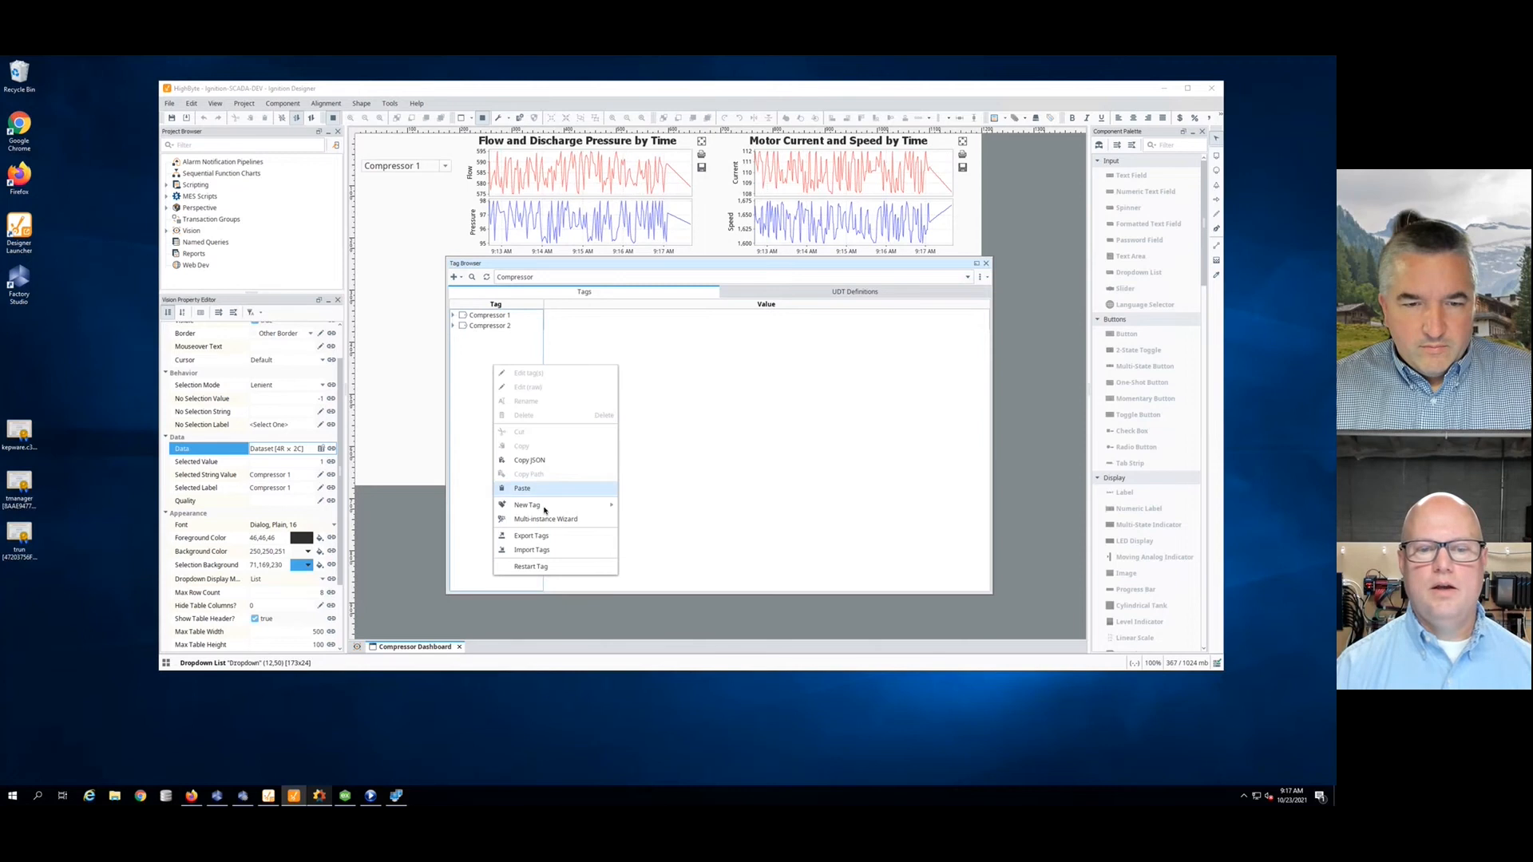
mouse_move(550, 504)
mouse_move(675, 520)
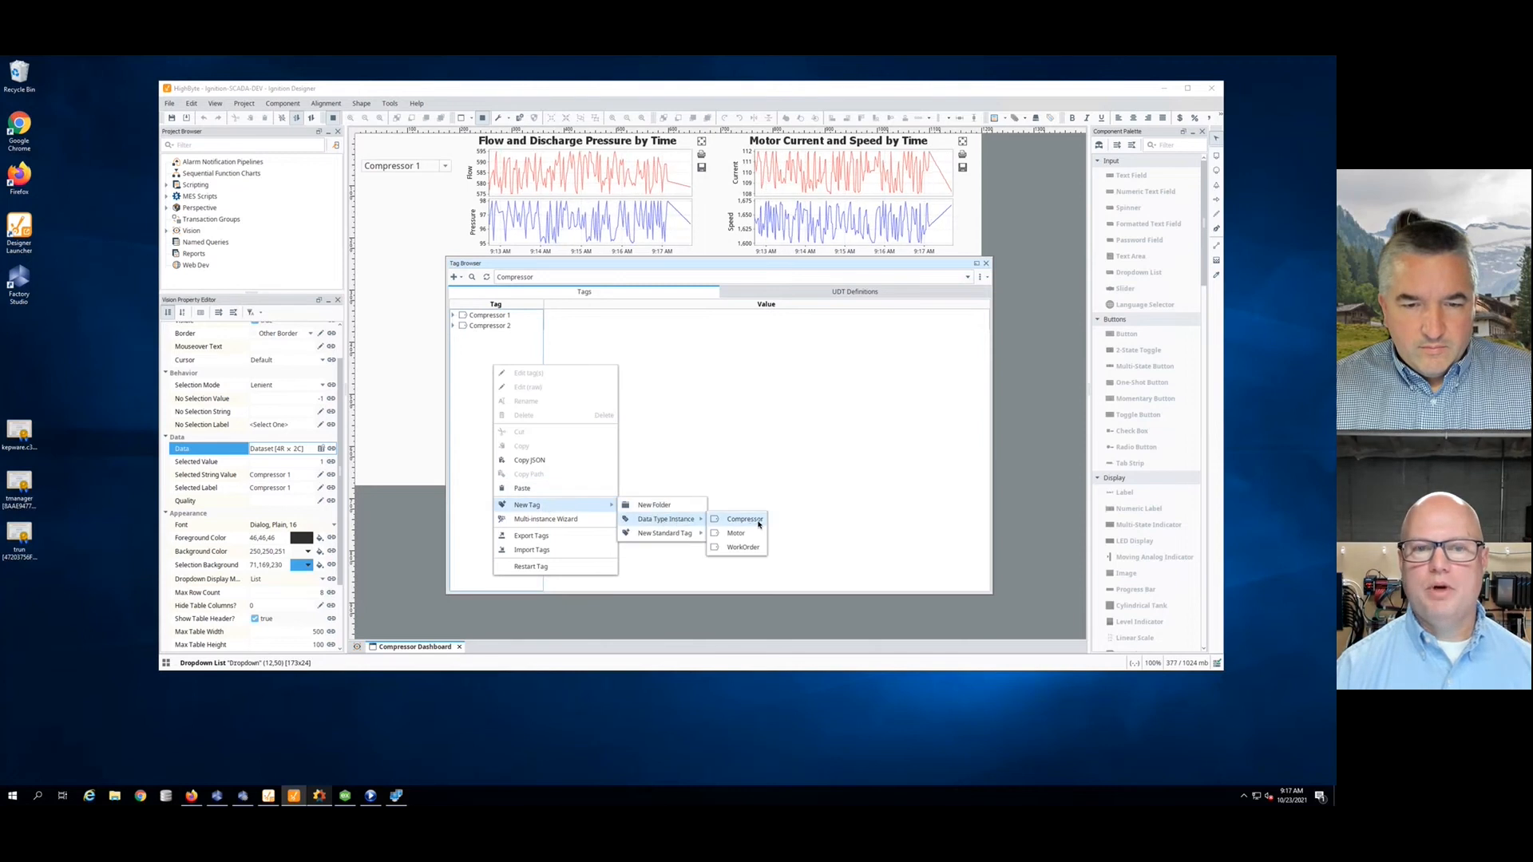
click(759, 520)
click(858, 380)
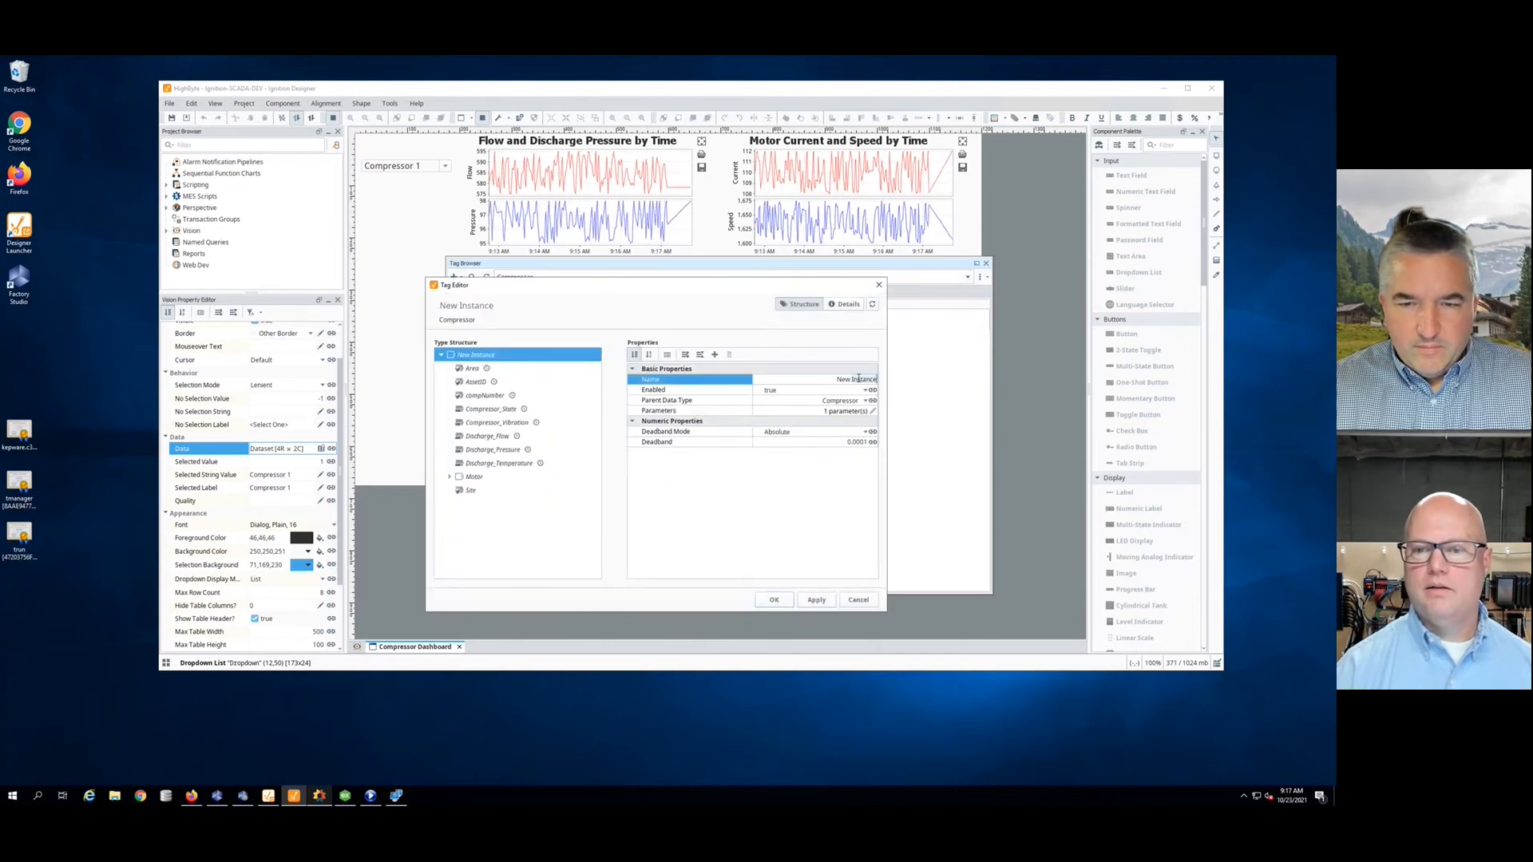
text(Comp)
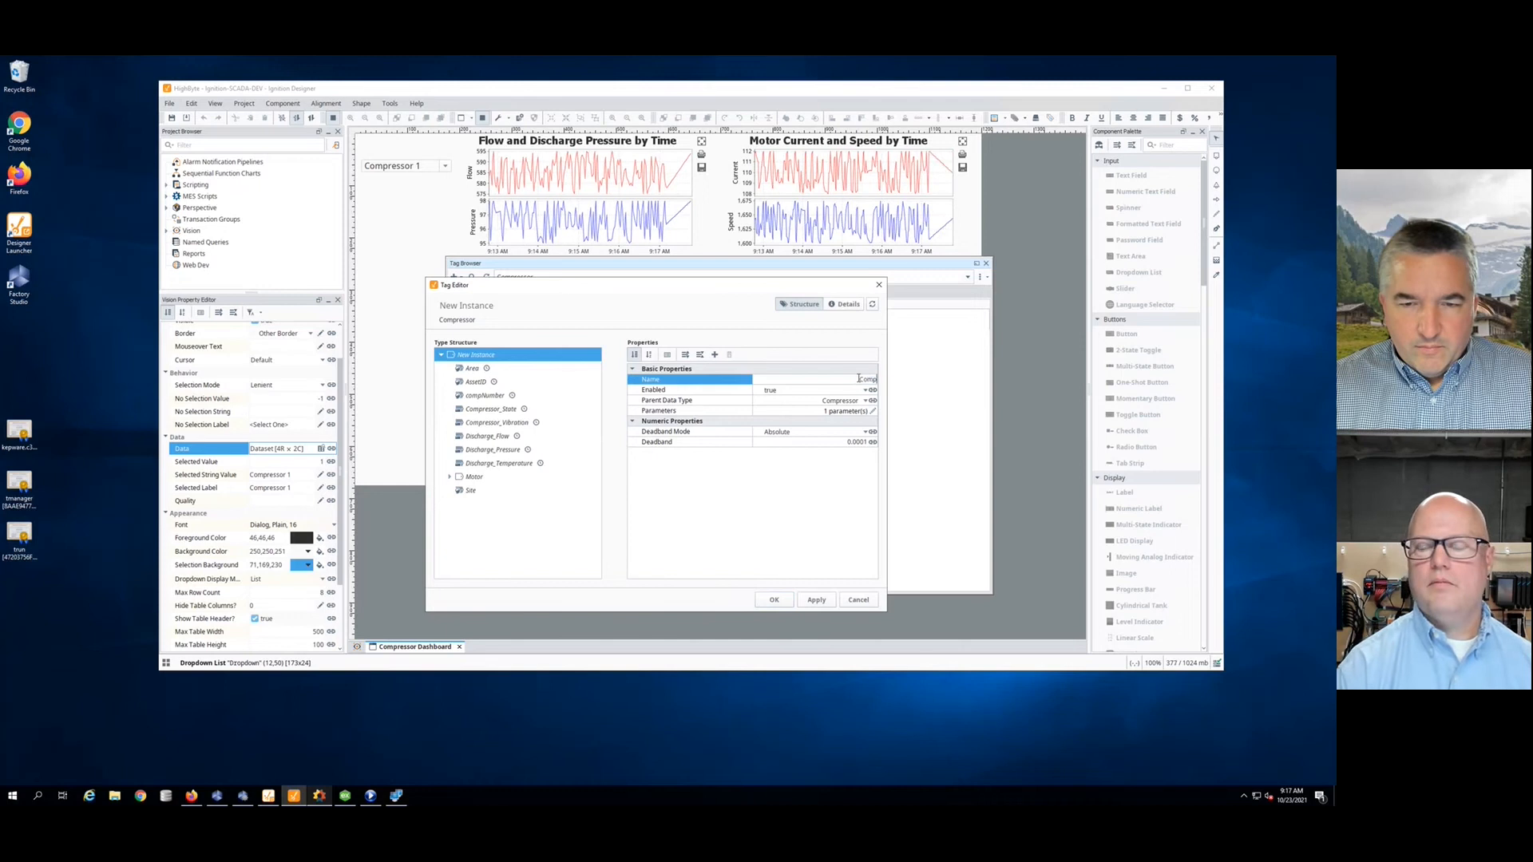
text(ressor)
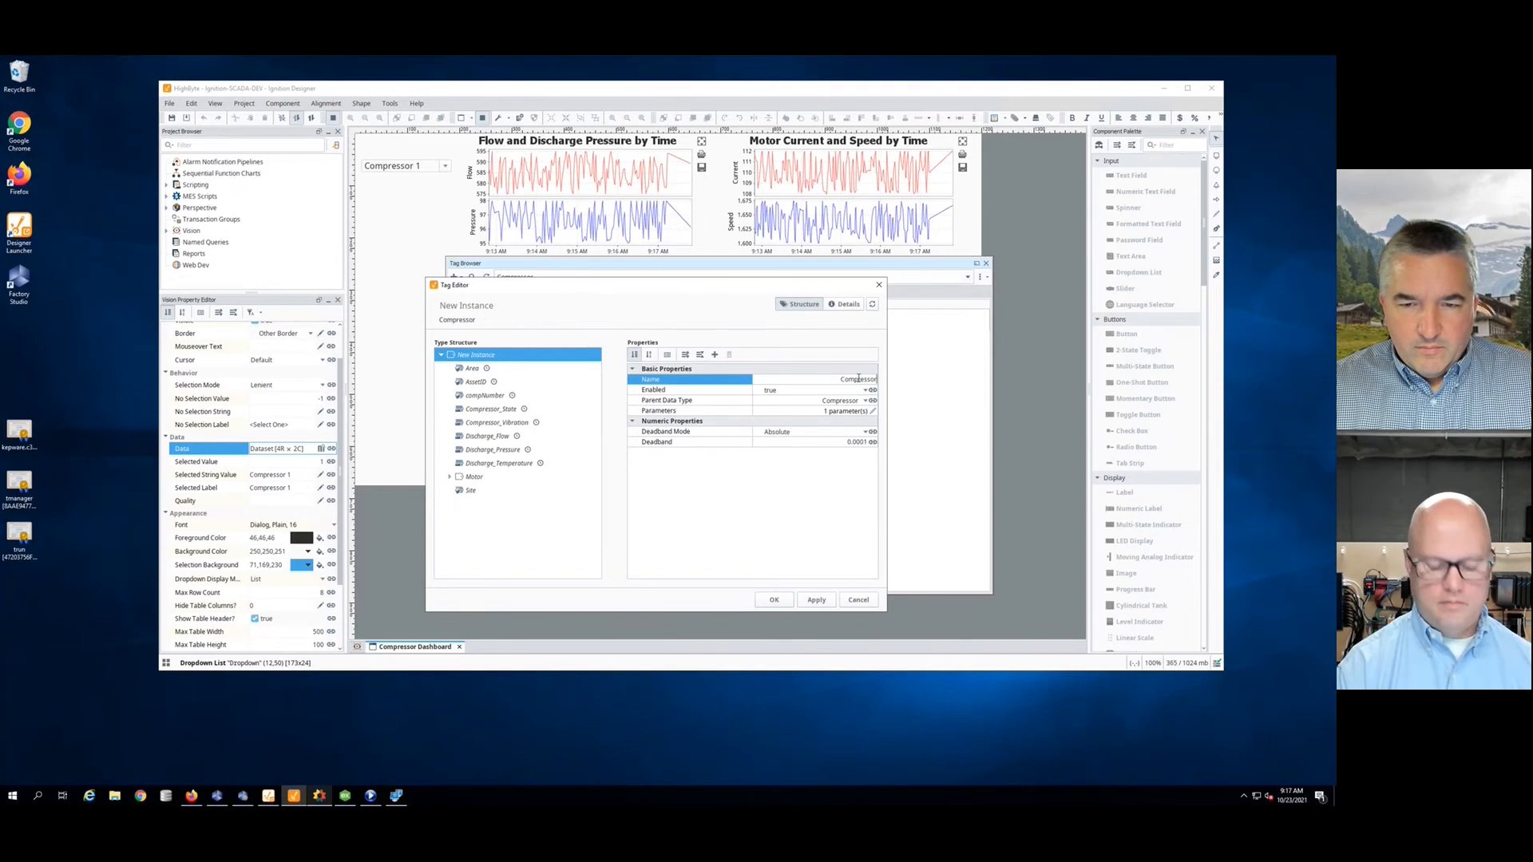
text( 3)
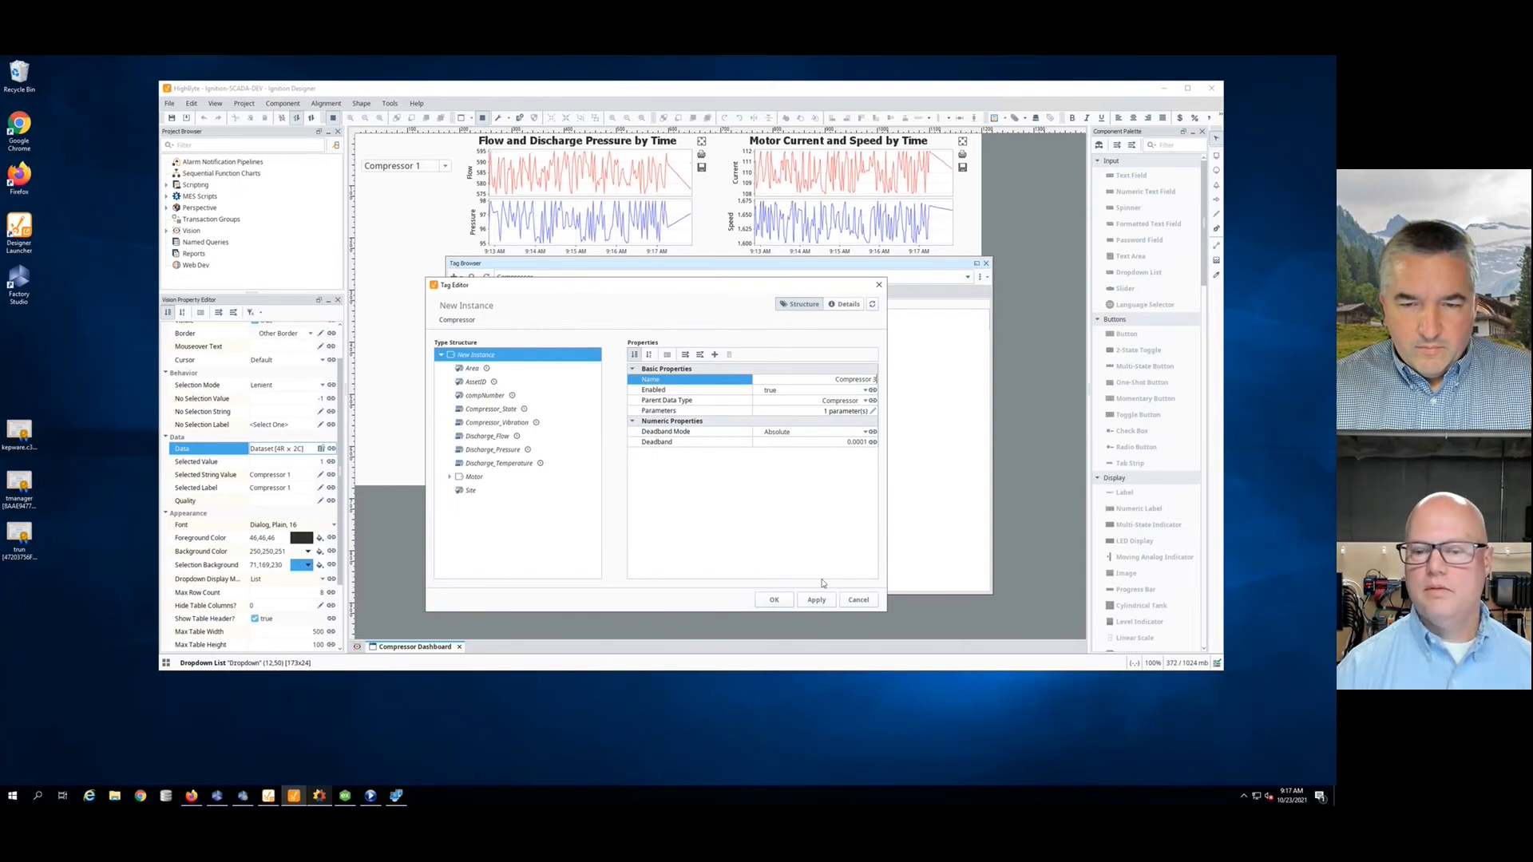
click(773, 599)
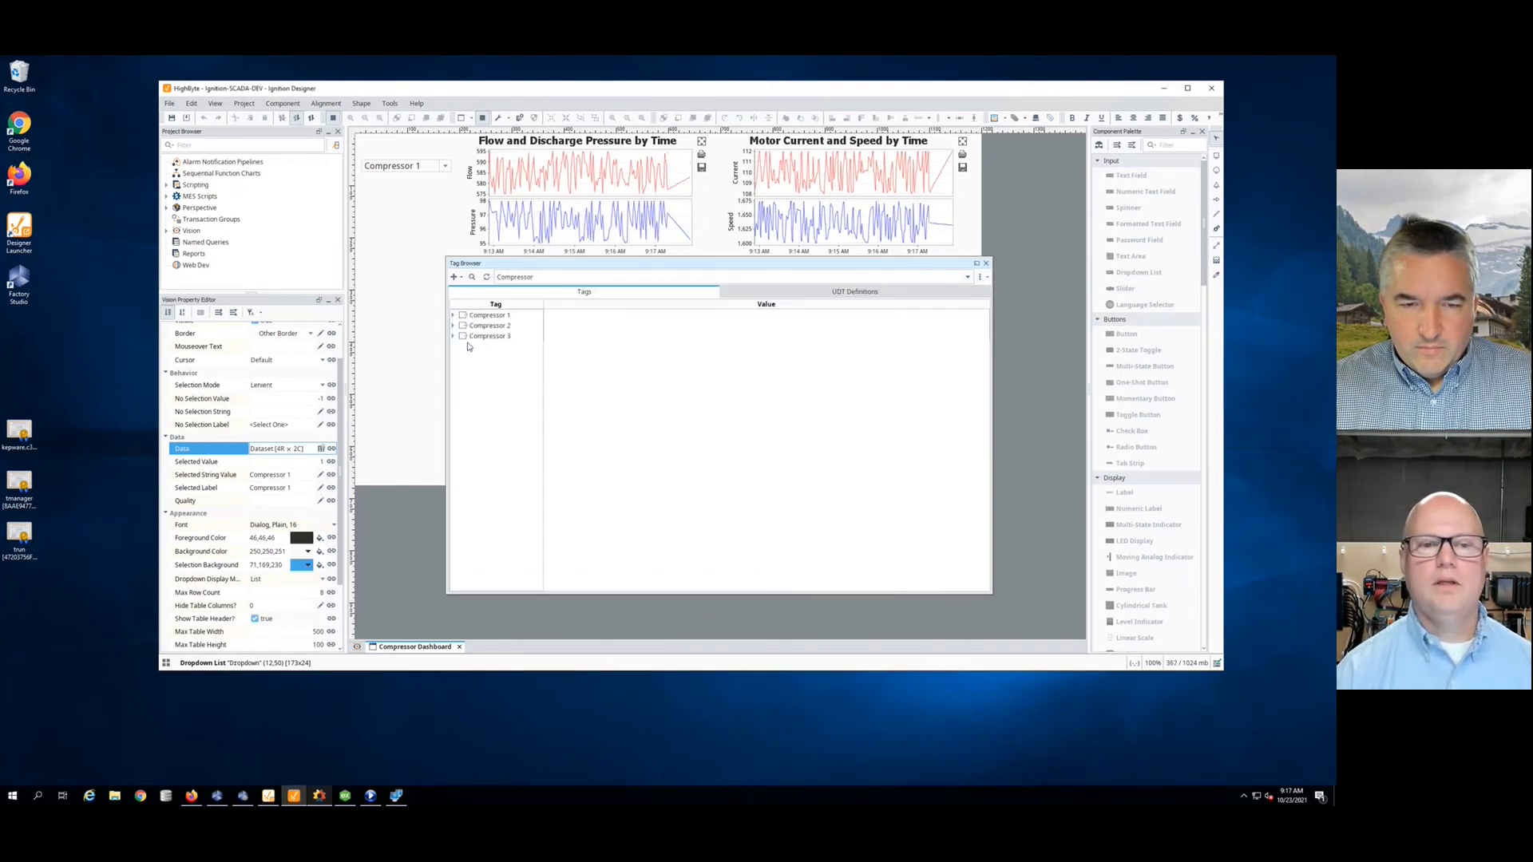
Step: Set the compNumber parameter of the Compressor 3 instance to 3
click(453, 336)
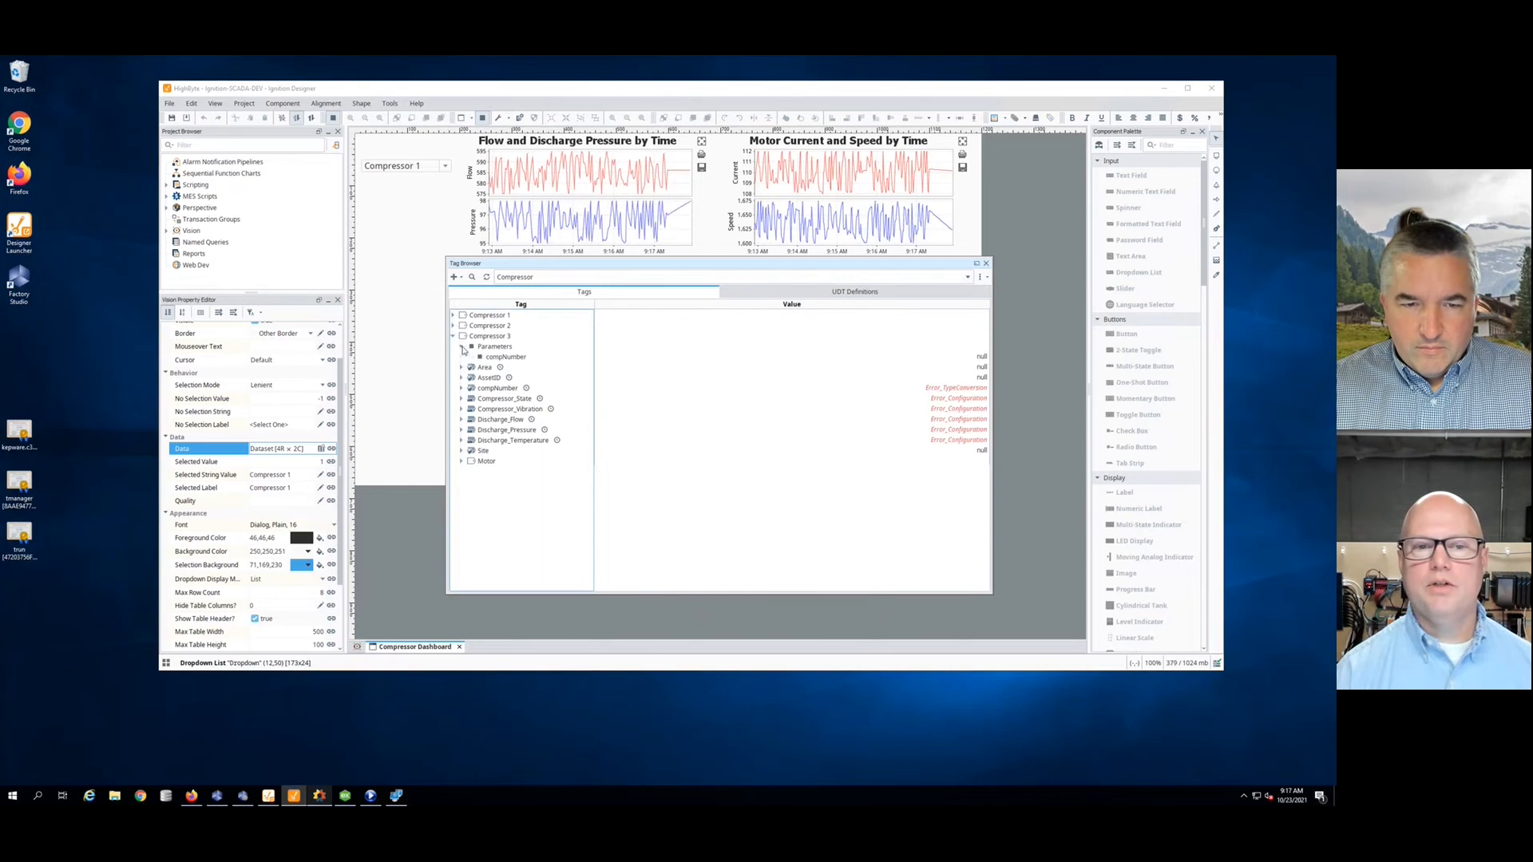
click(888, 348)
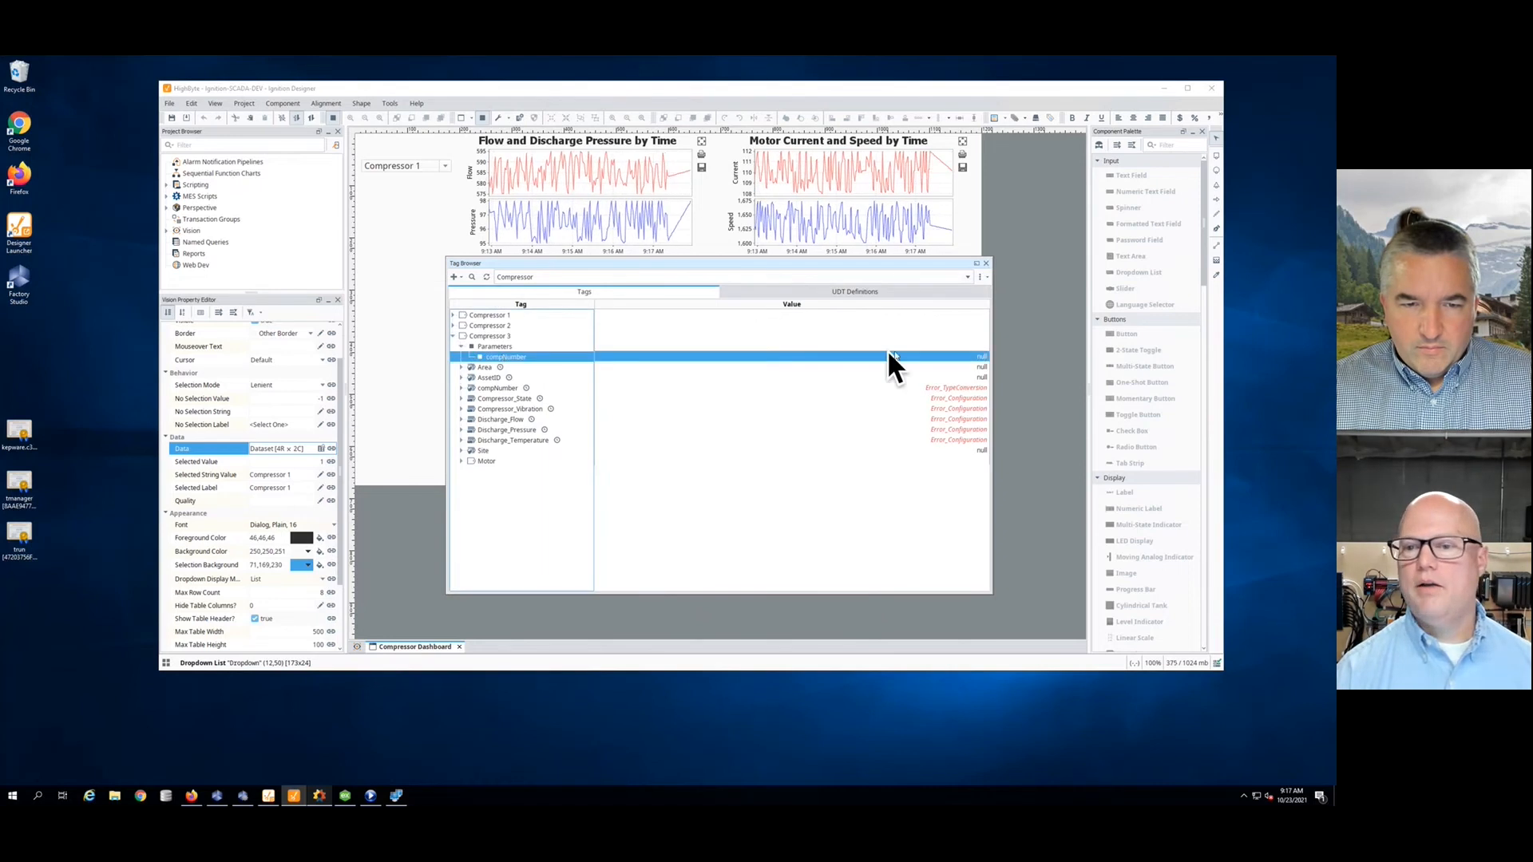
double_click(960, 357)
key(Return)
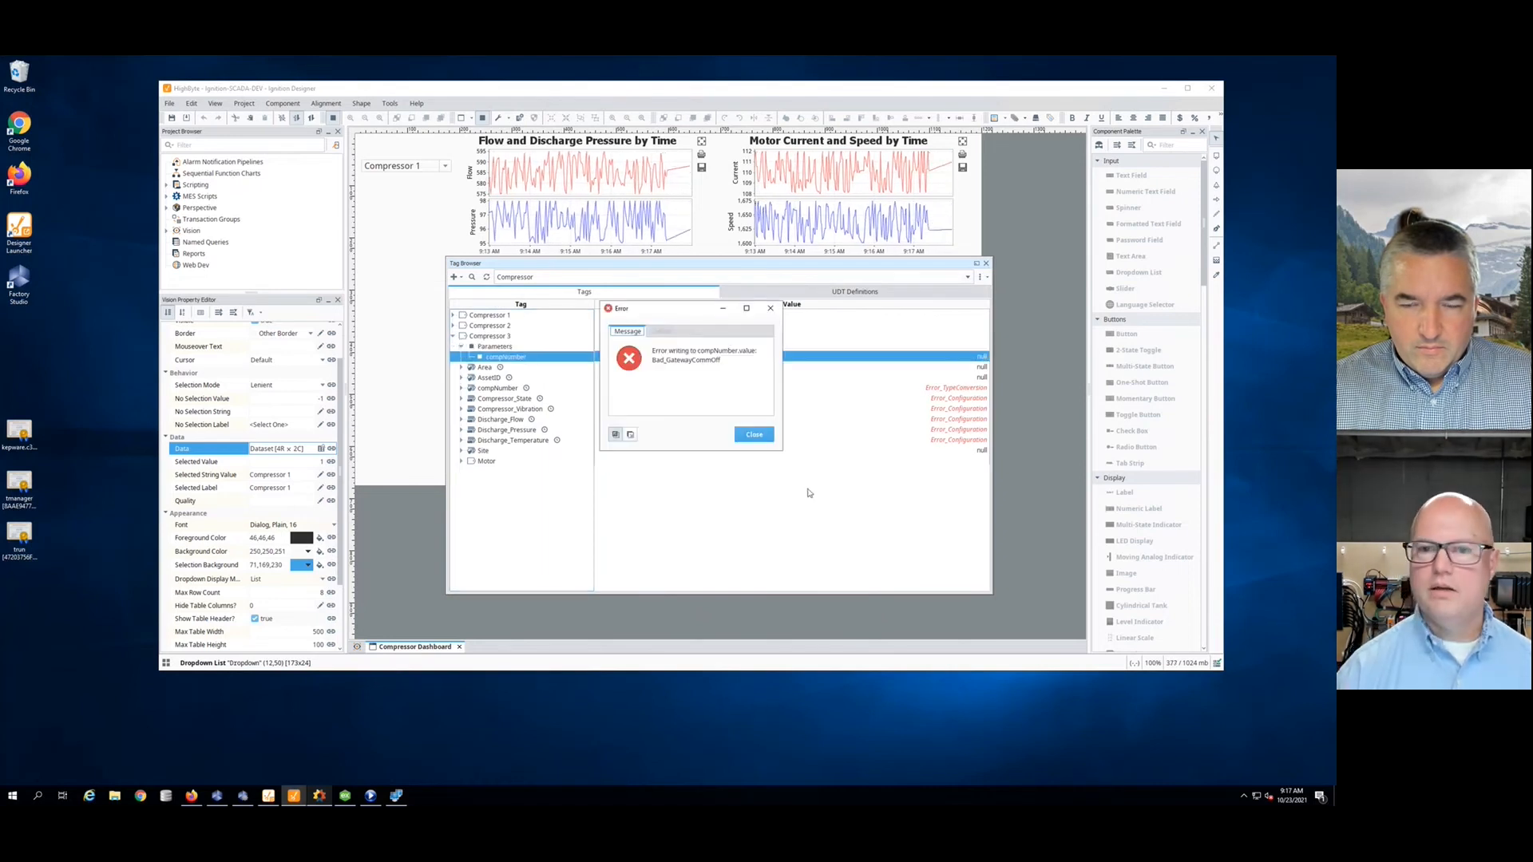
click(760, 435)
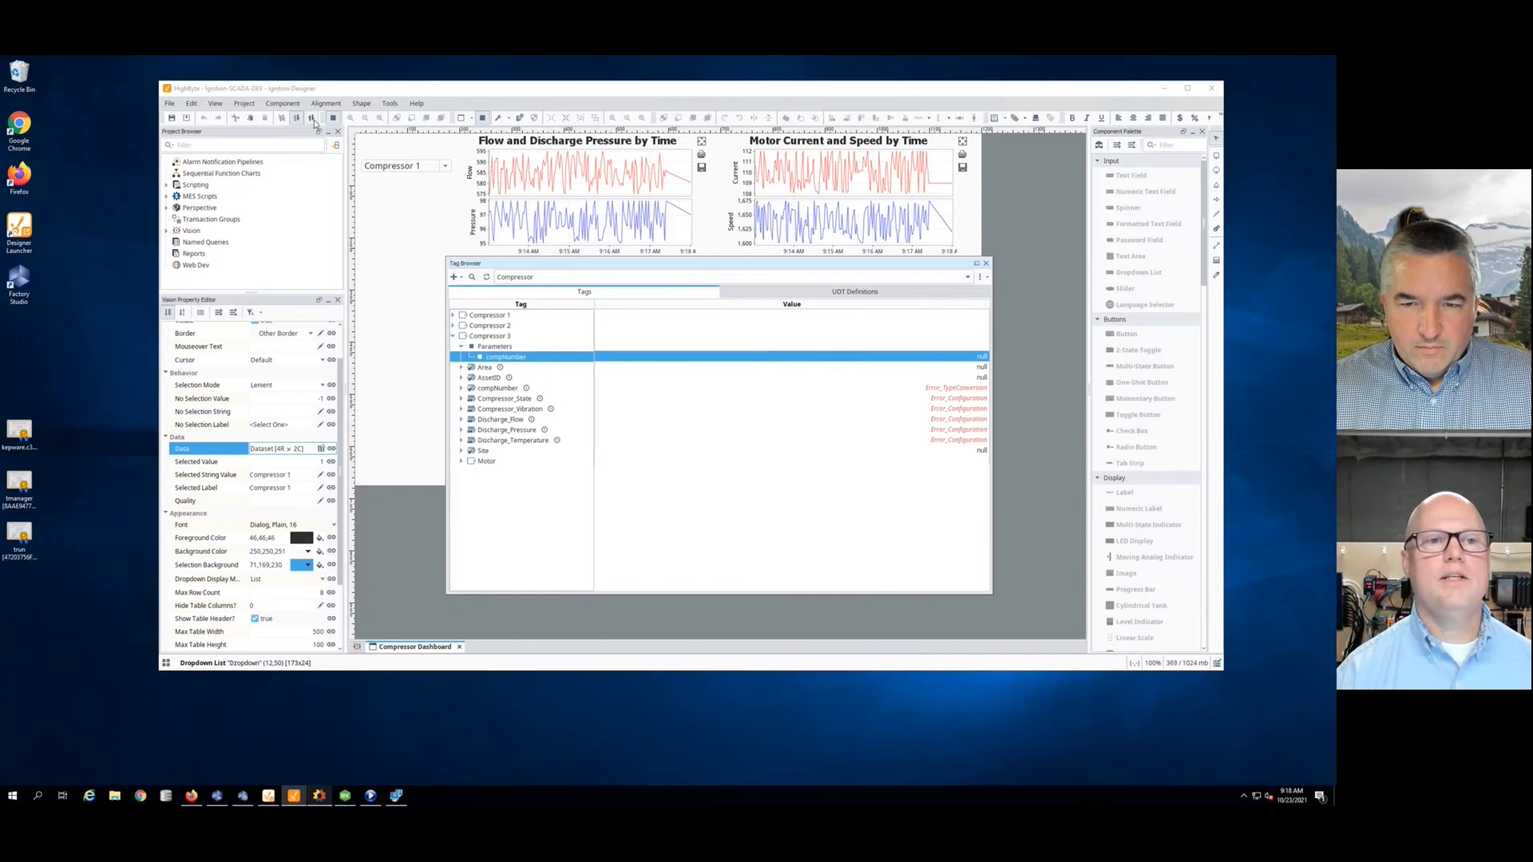
double_click(957, 360)
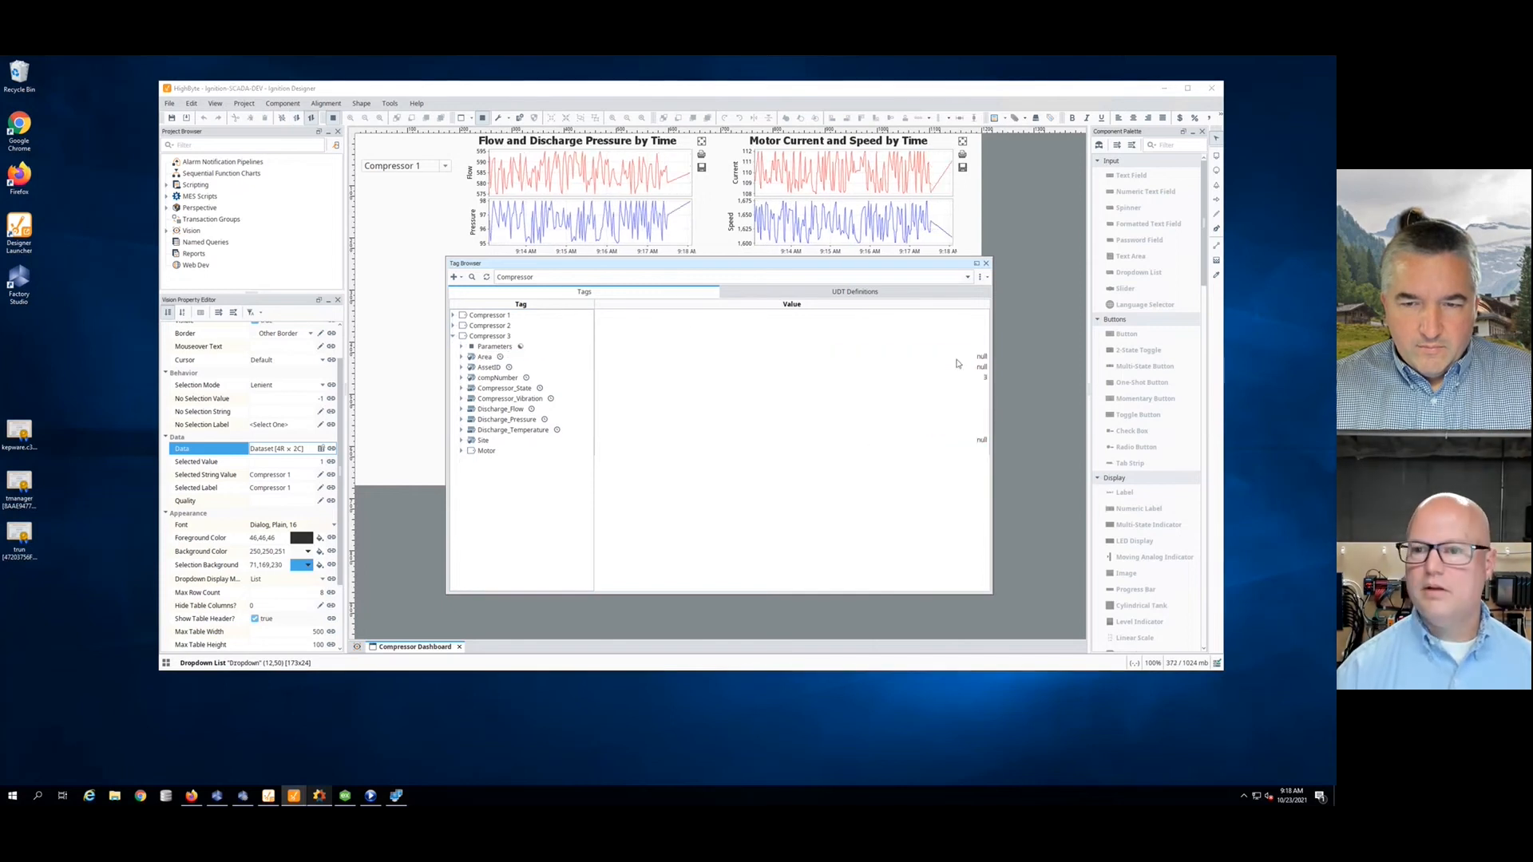
Step: Set the motorNumber parameter of the Motor nested in Compressor 3 to 3 and check the instance's tag values
click(461, 451)
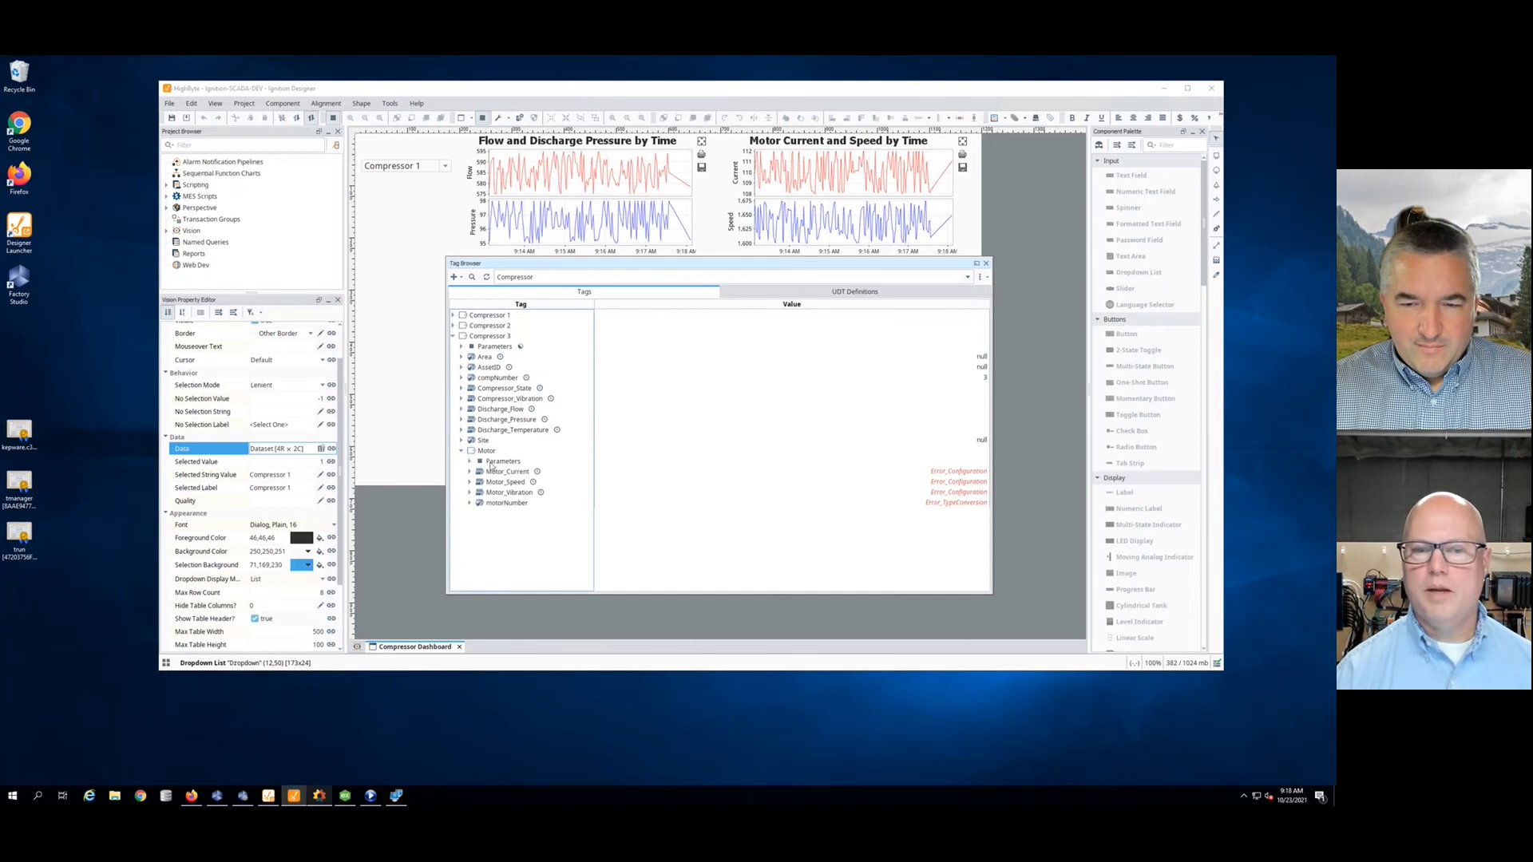
click(483, 461)
click(471, 461)
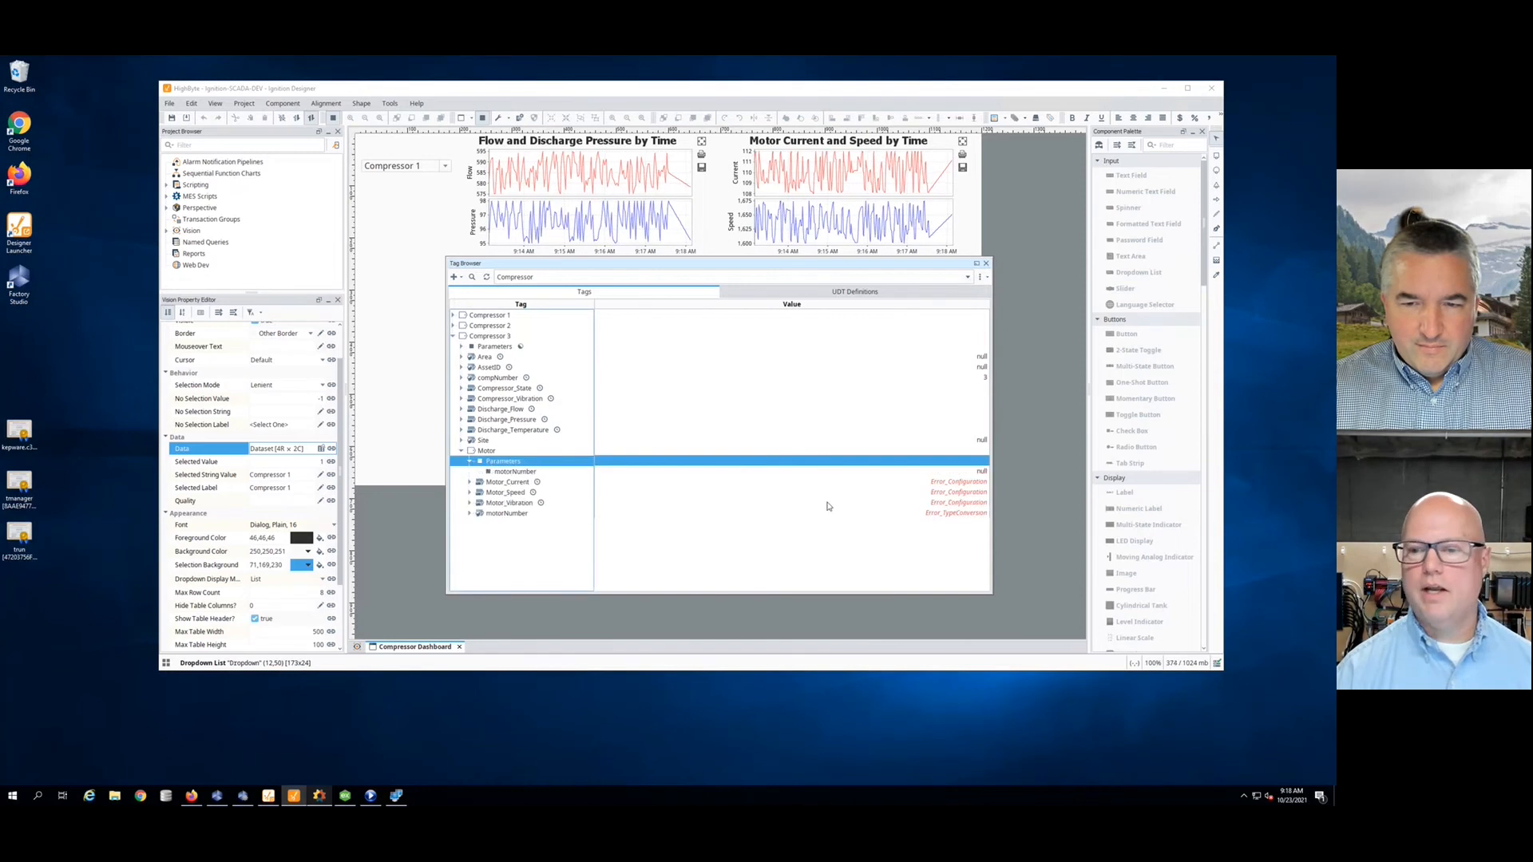
click(981, 474)
click(980, 474)
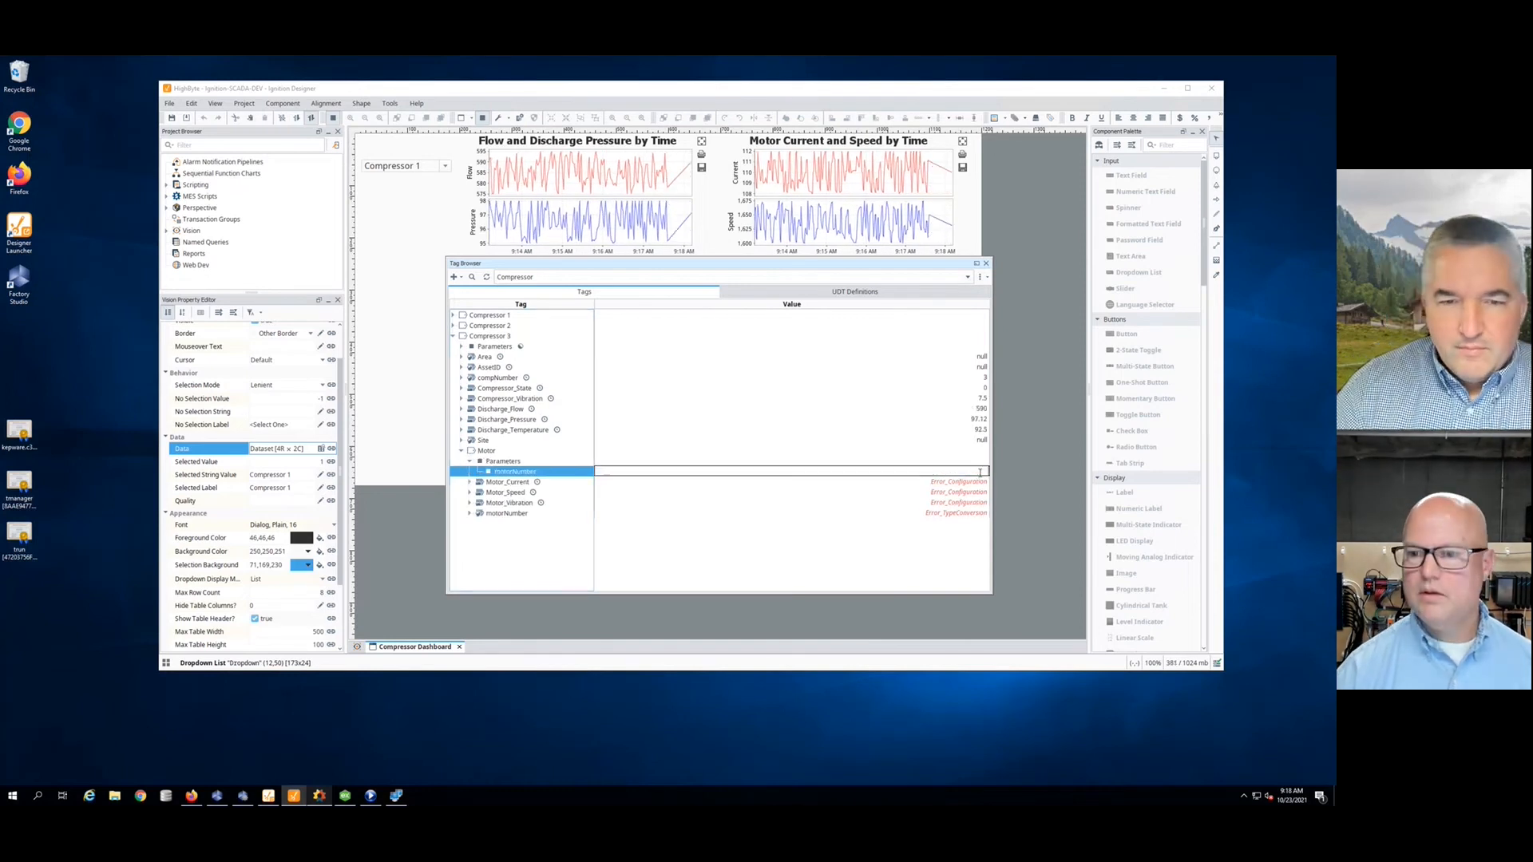
text(3)
key(Return)
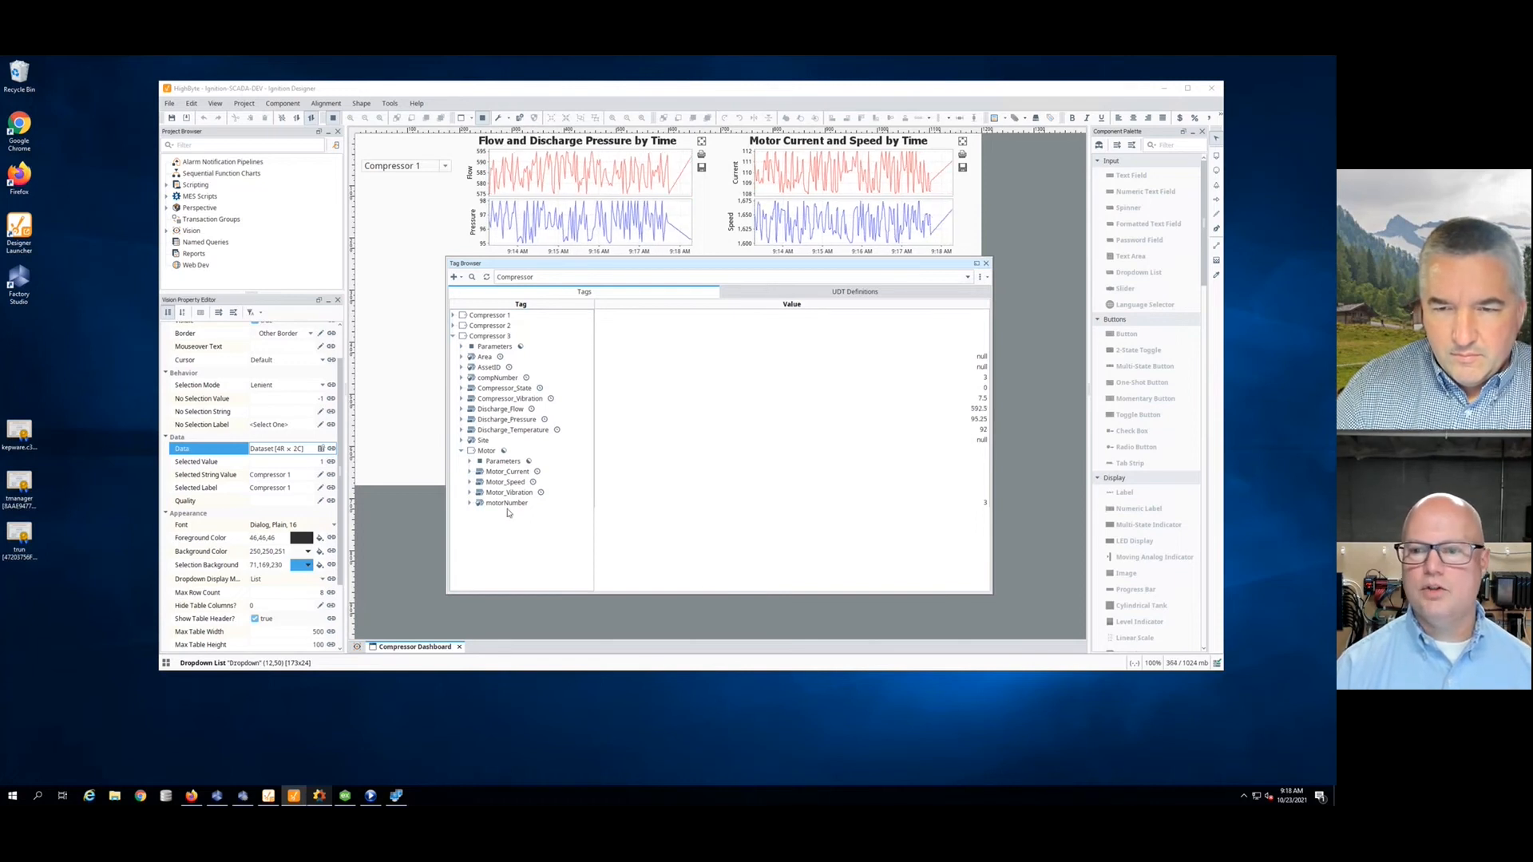
click(453, 336)
double_click(511, 335)
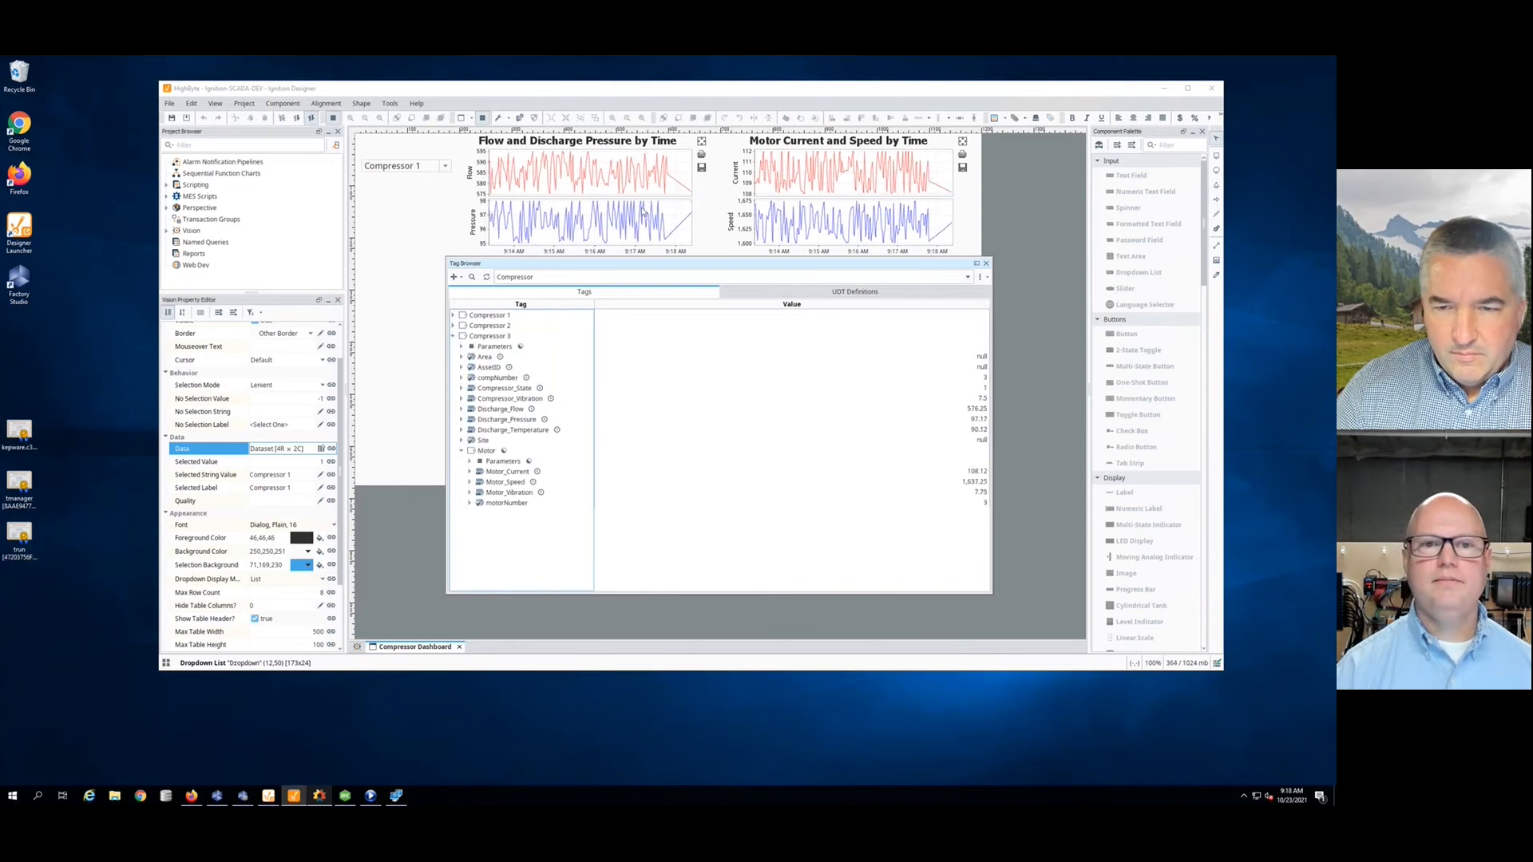
Step: Dock the Tag Browser back into the Designer and display Compressor 3 on the Compressor Dashboard
click(977, 263)
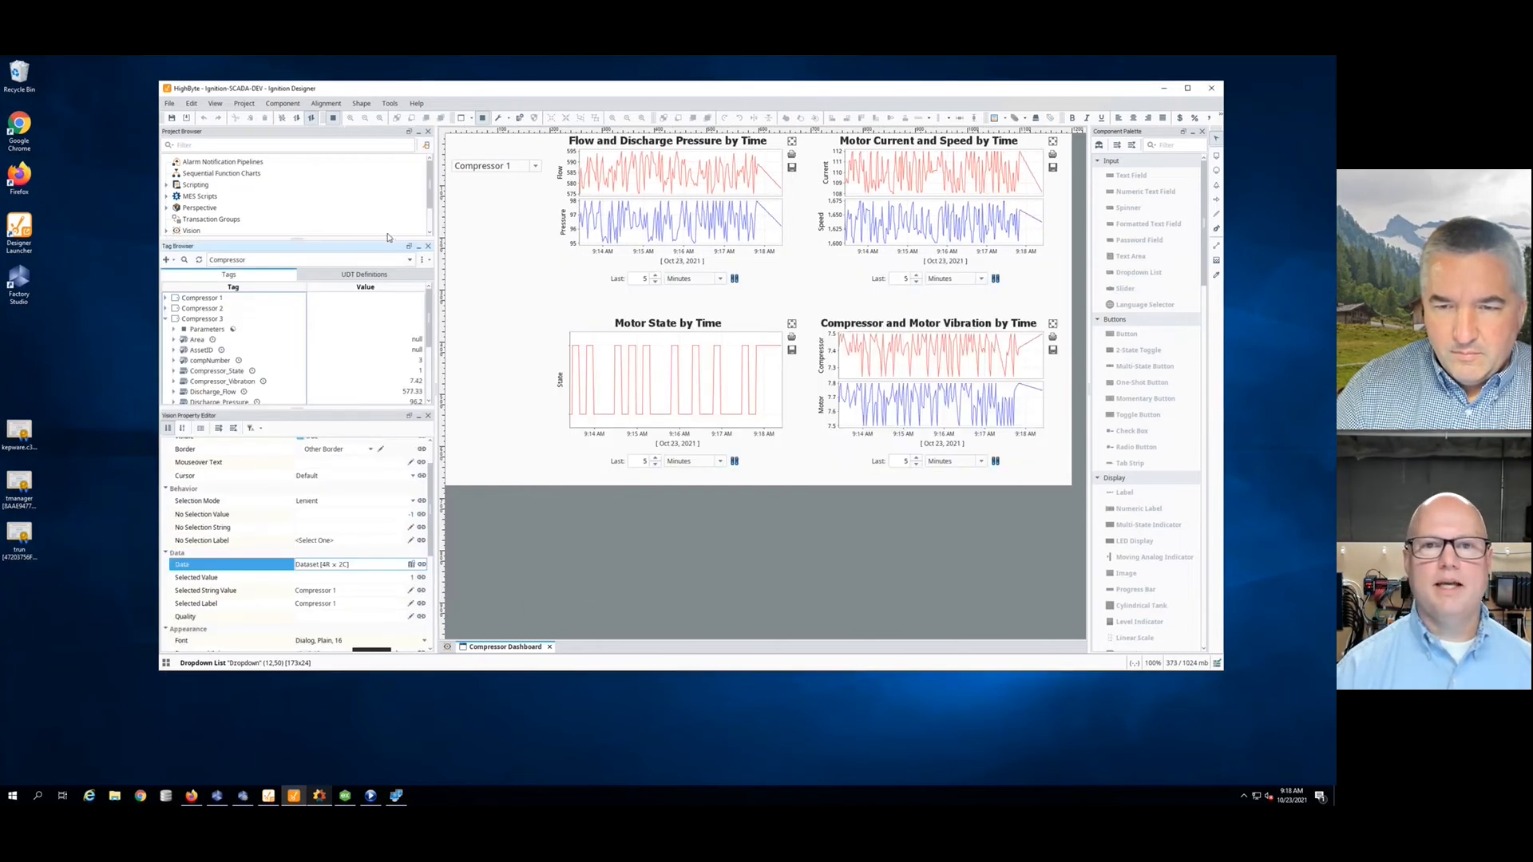
click(537, 166)
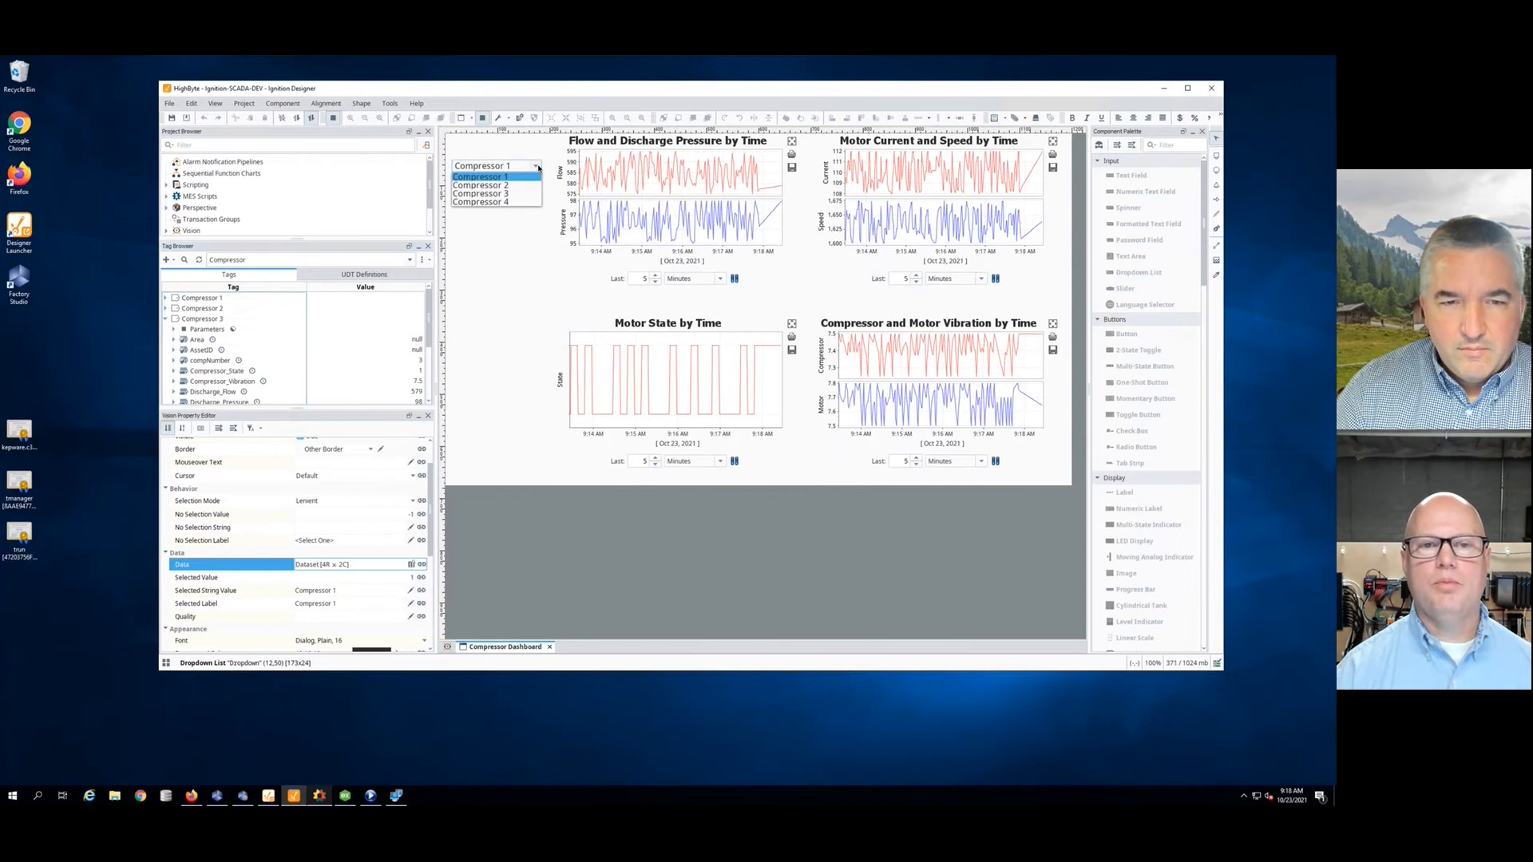
click(493, 194)
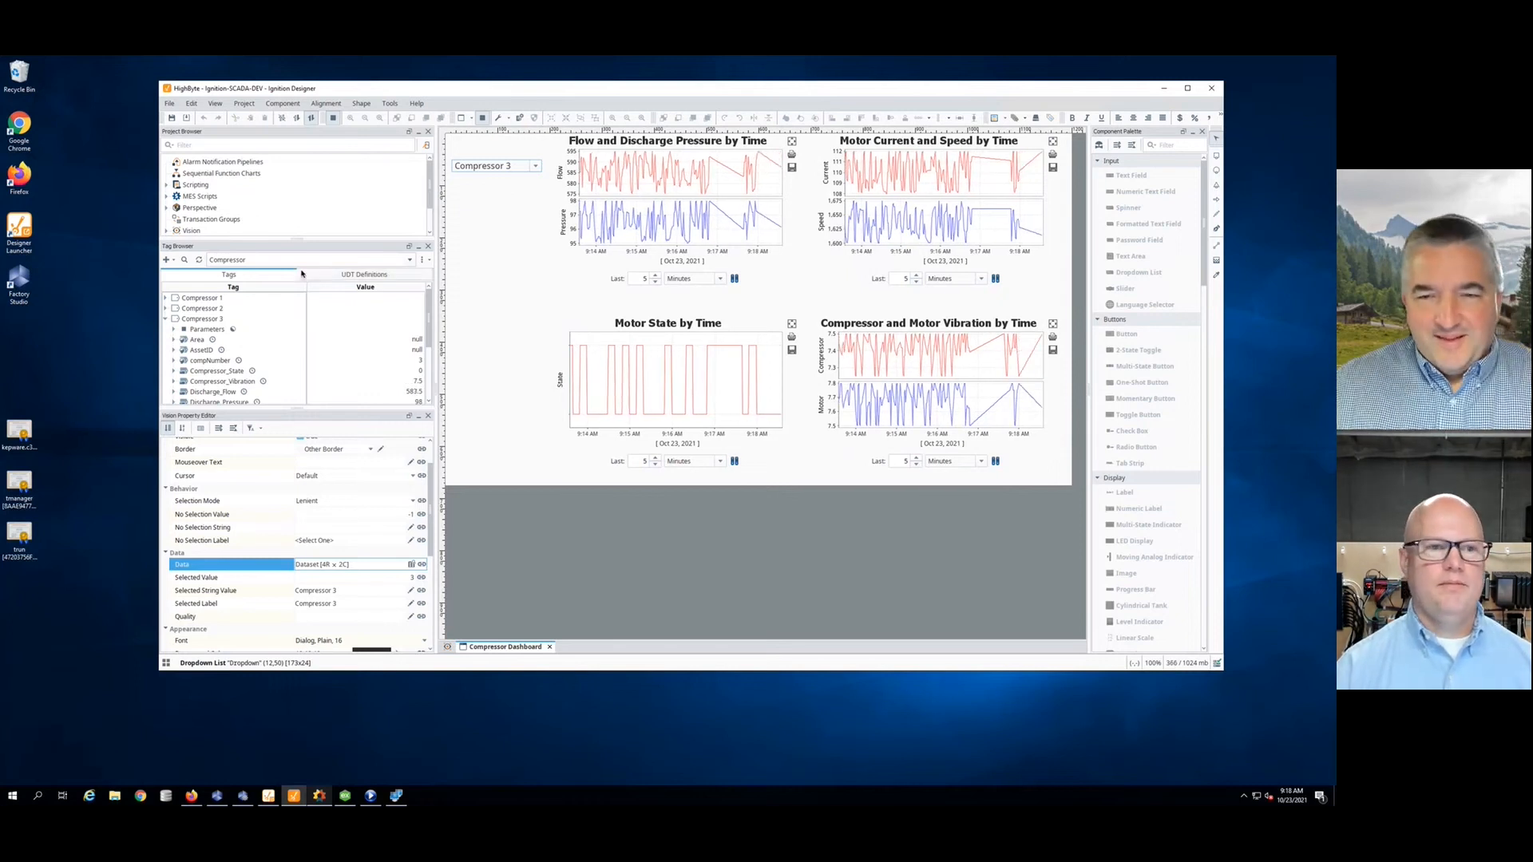
Step: Browse the MQTT Engine tag provider to the Compressor_3 tags under Edge Nodes > G5 > Jump City > Utilities > Compressors
click(410, 260)
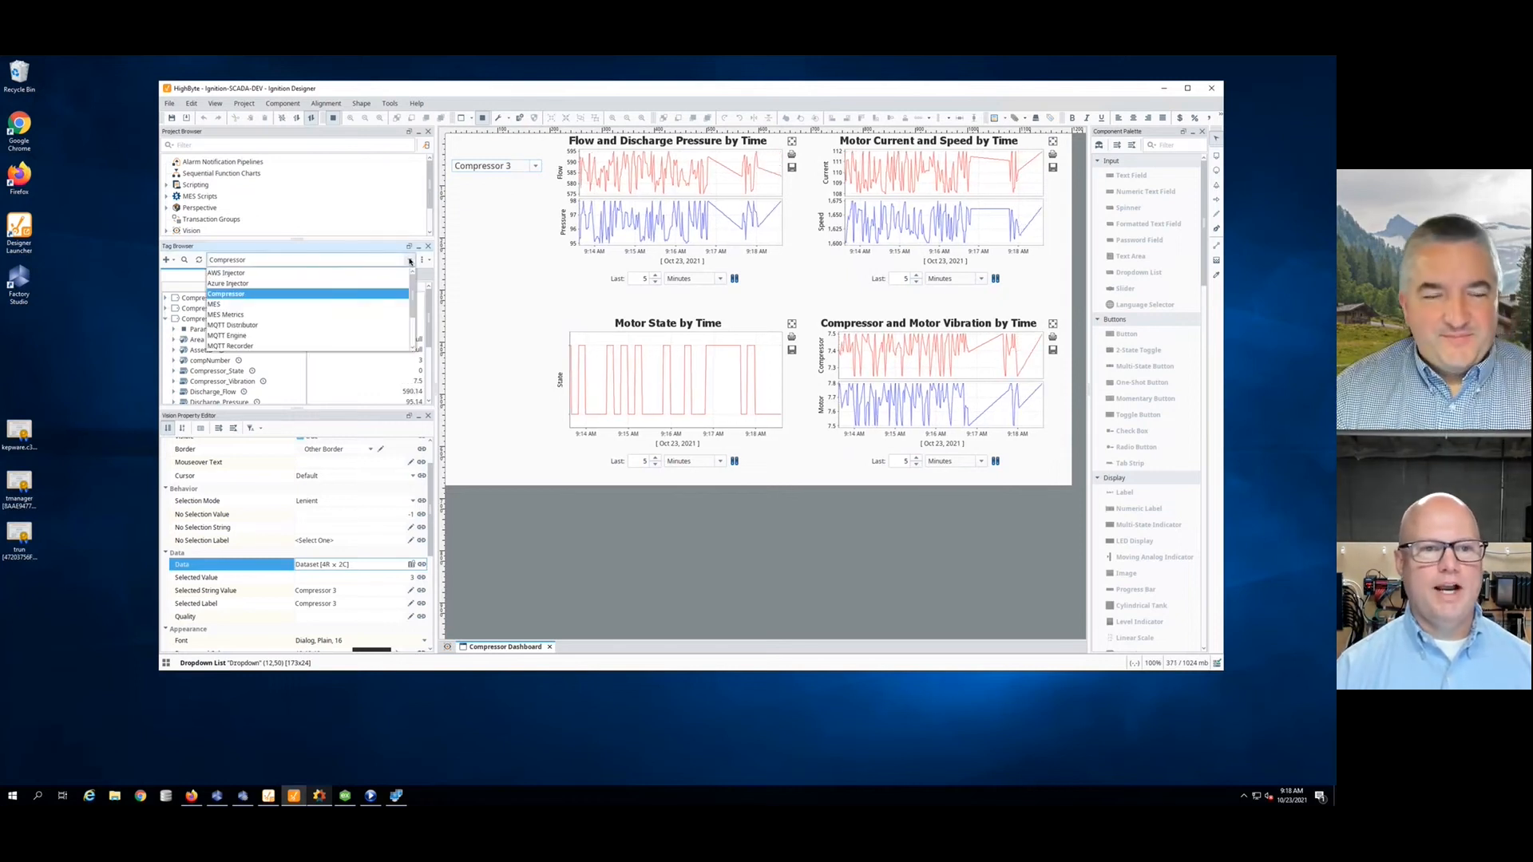
click(239, 337)
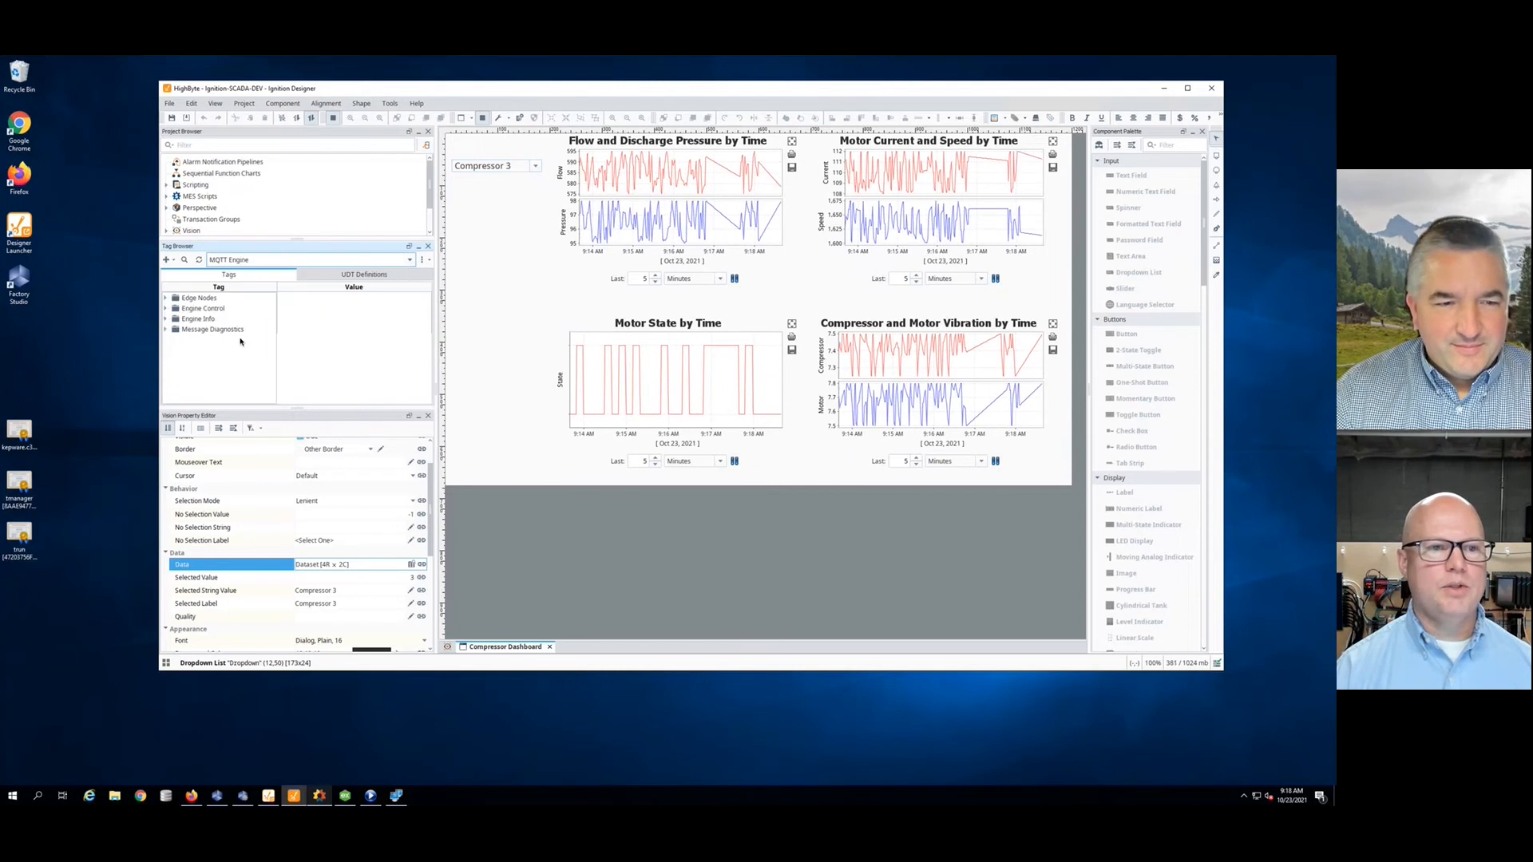
click(166, 298)
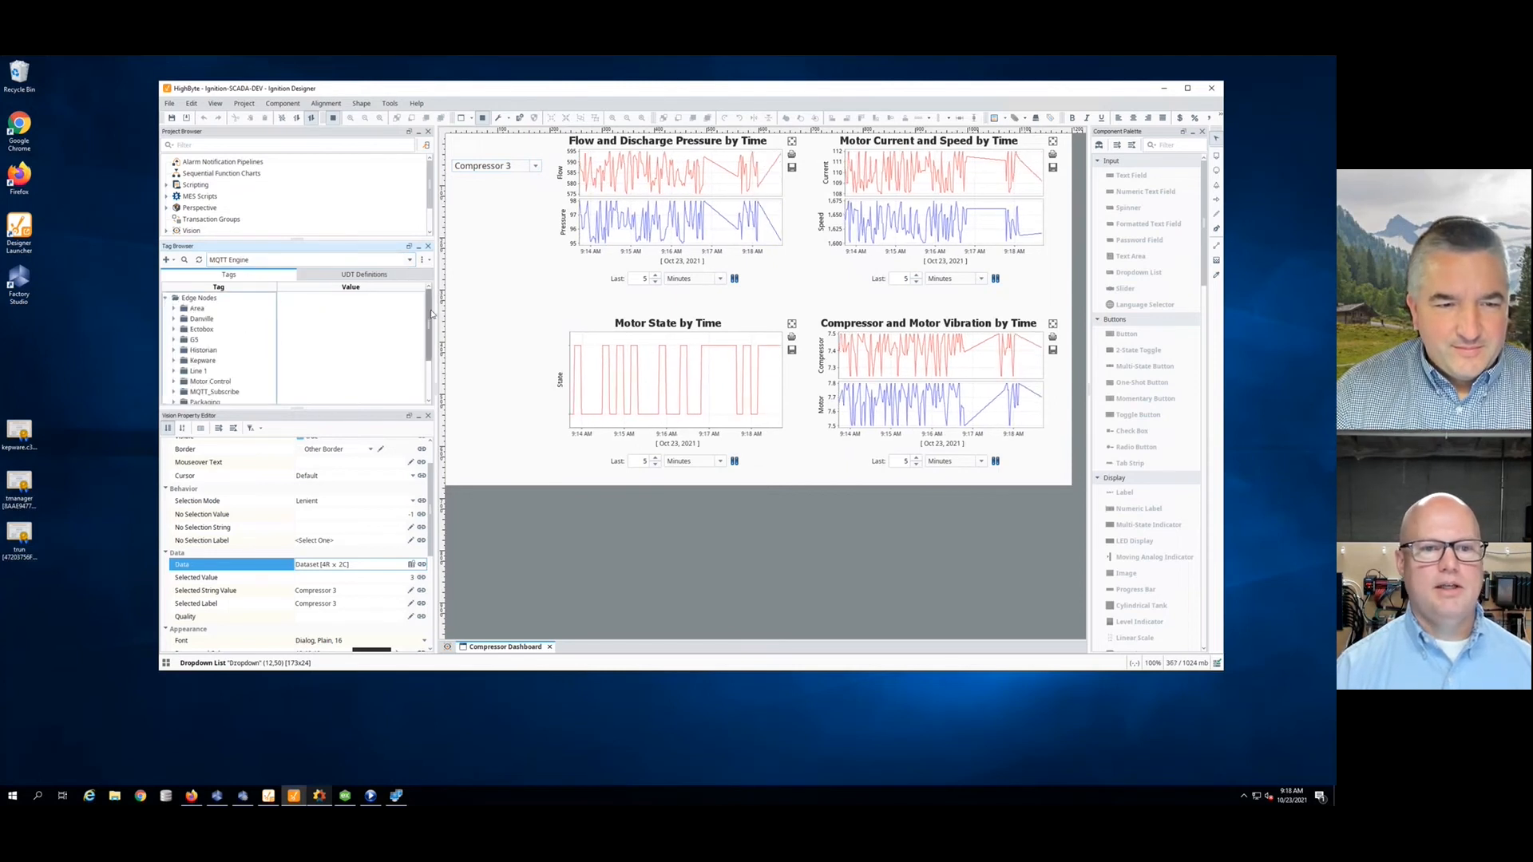
scroll(431, 314, down, 2)
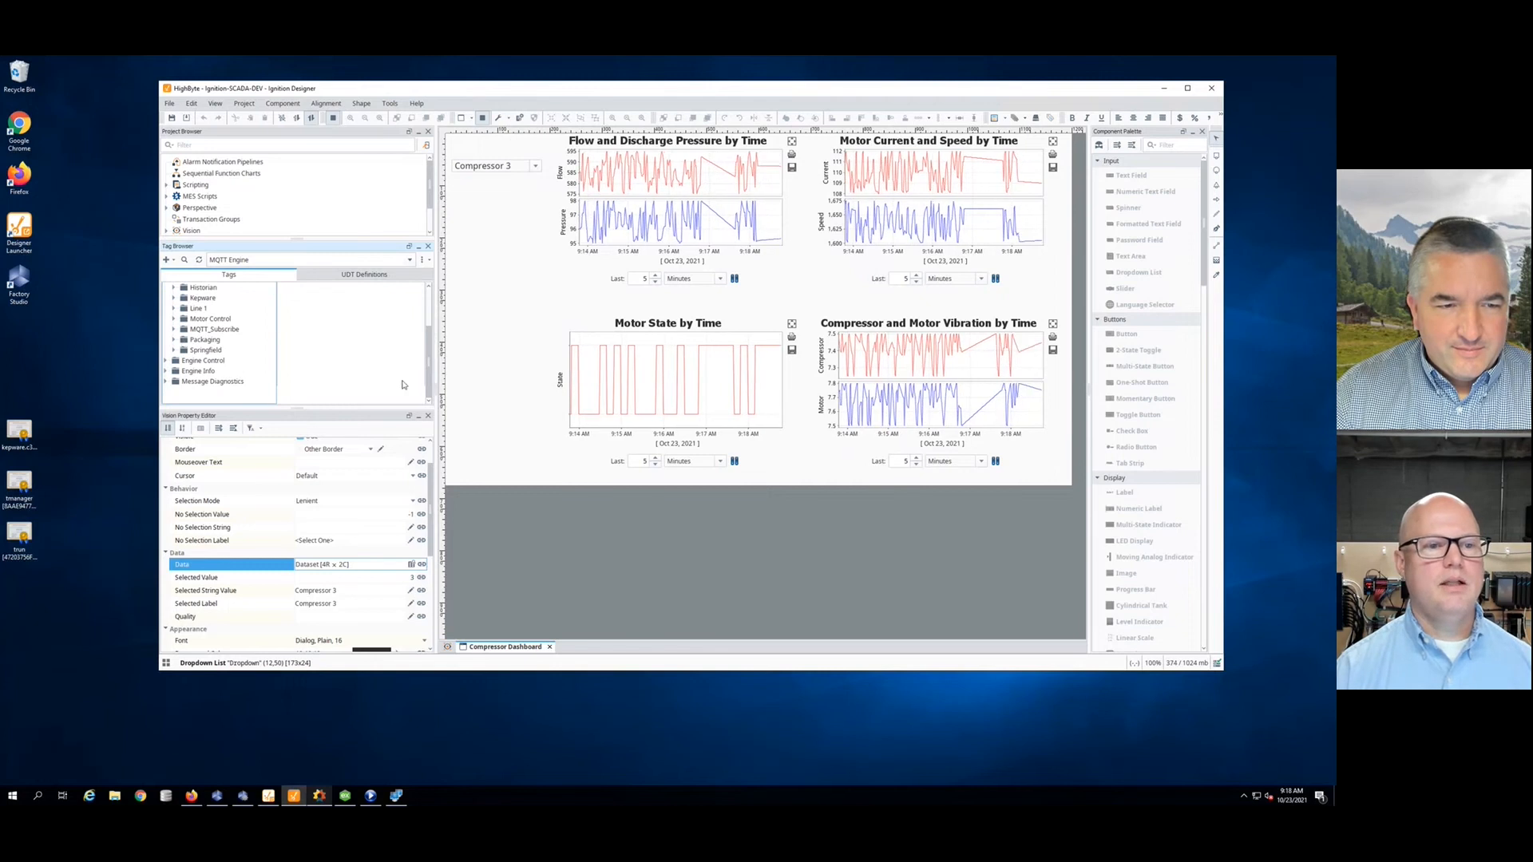
scroll(192, 337, up, 2)
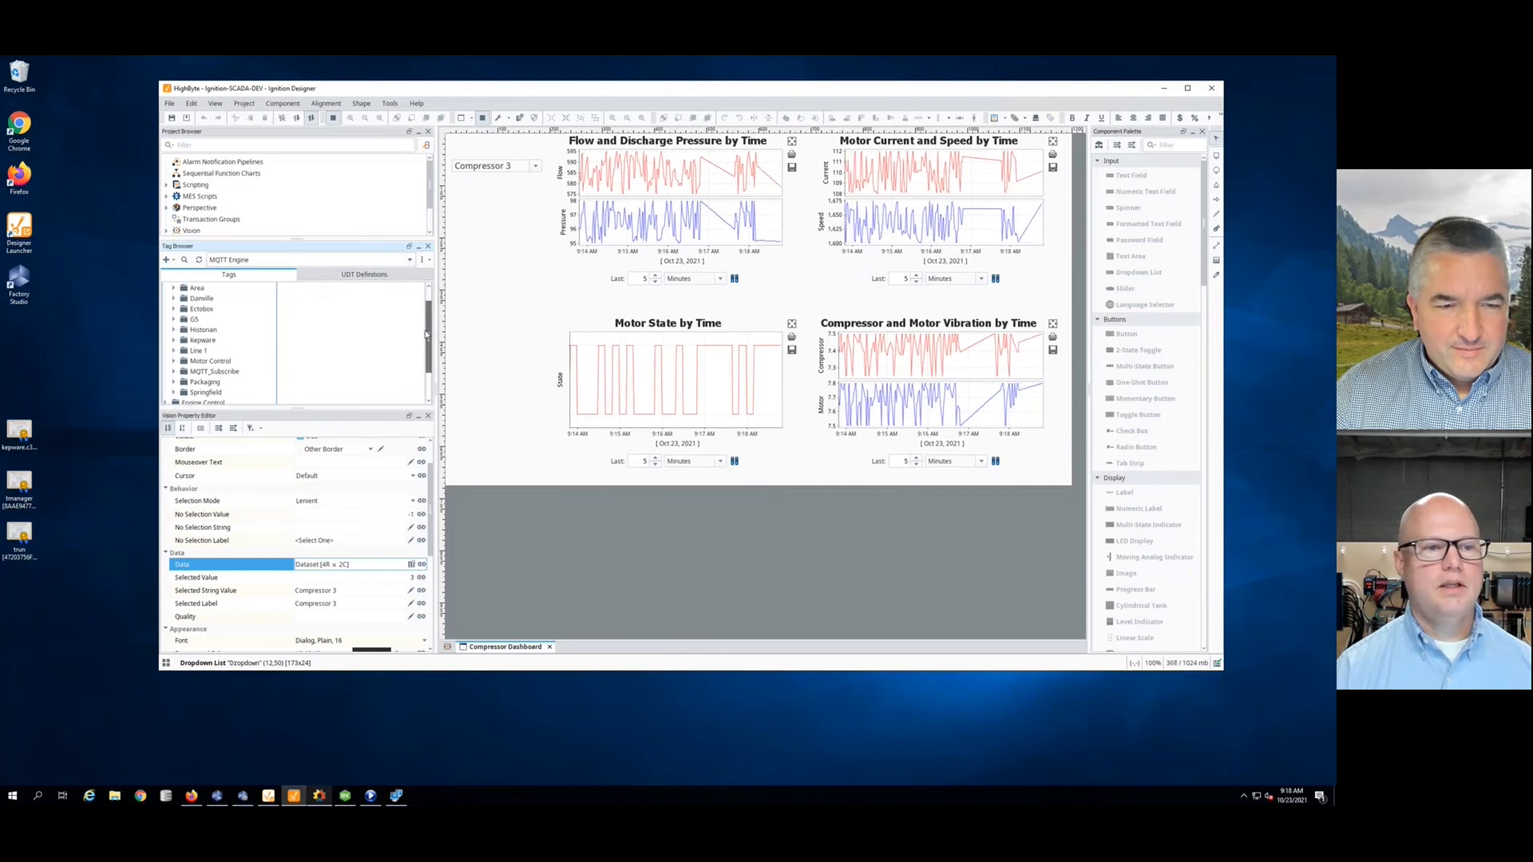
double_click(194, 326)
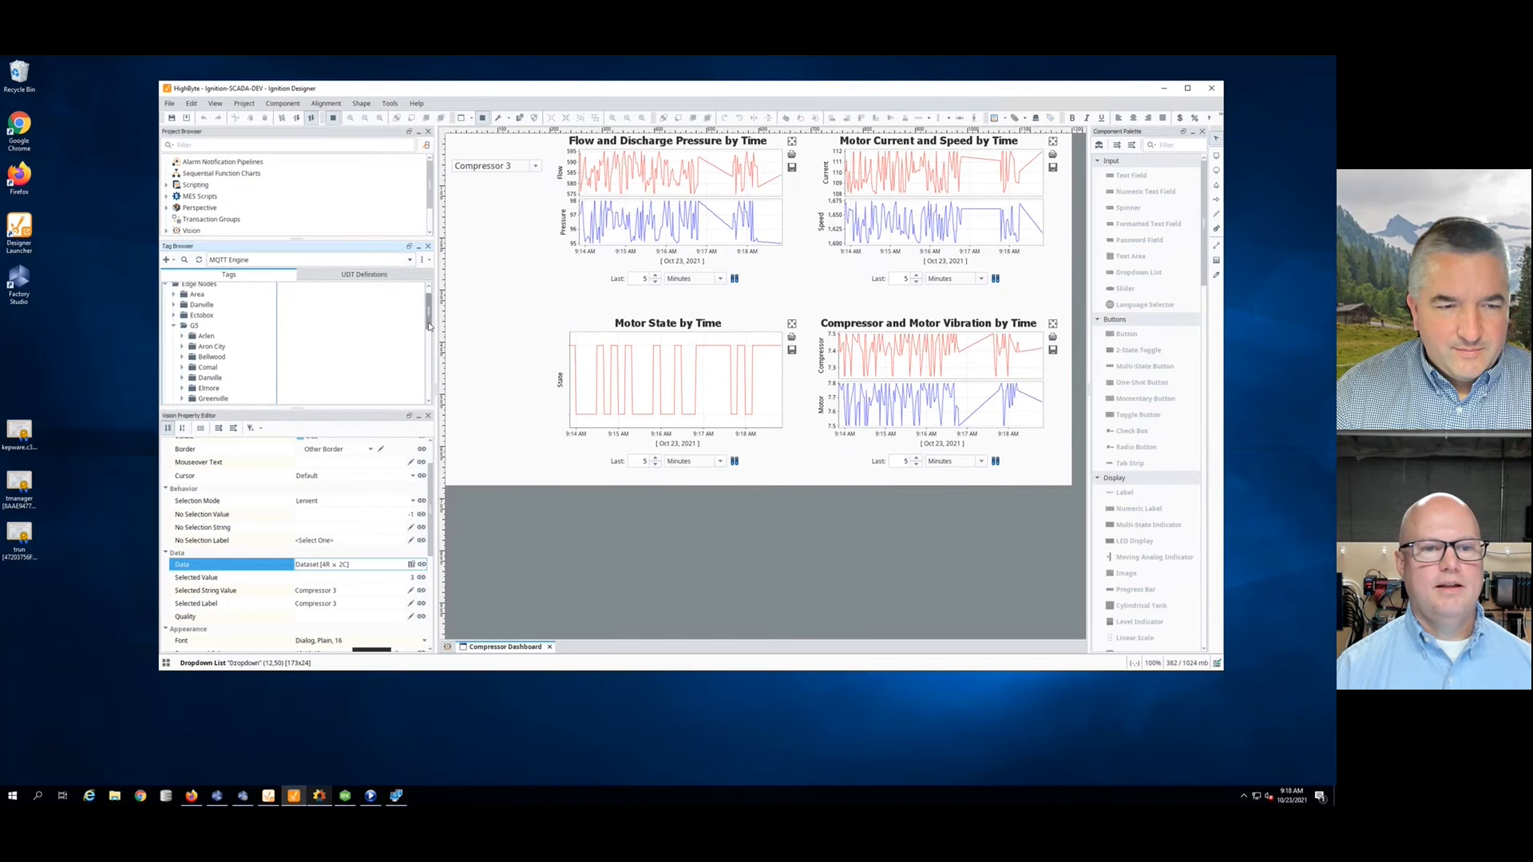
scroll(429, 326, down, 4)
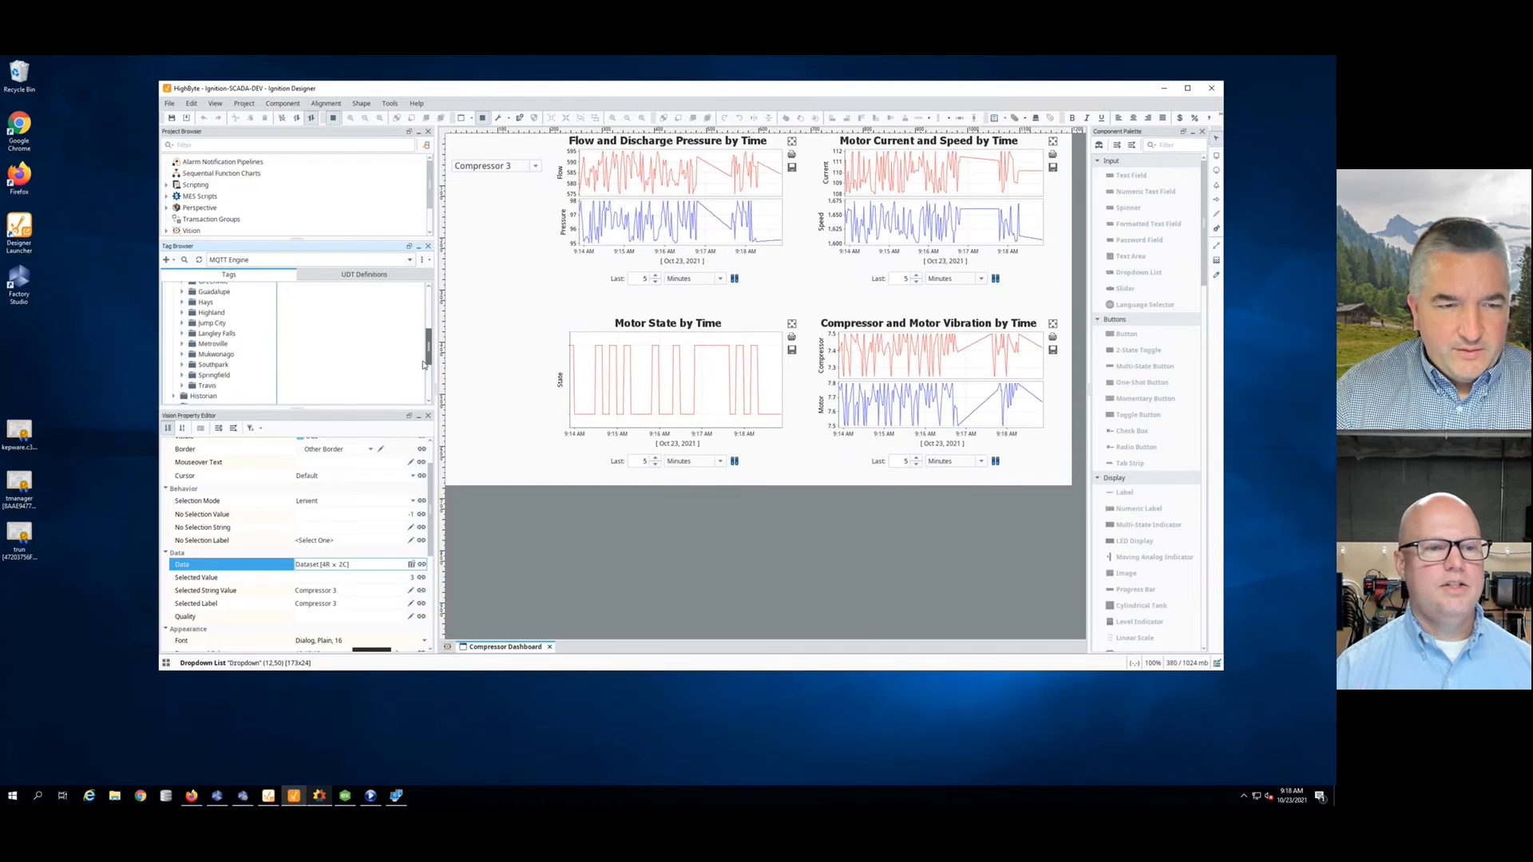
scroll(186, 330, down, 1)
click(182, 313)
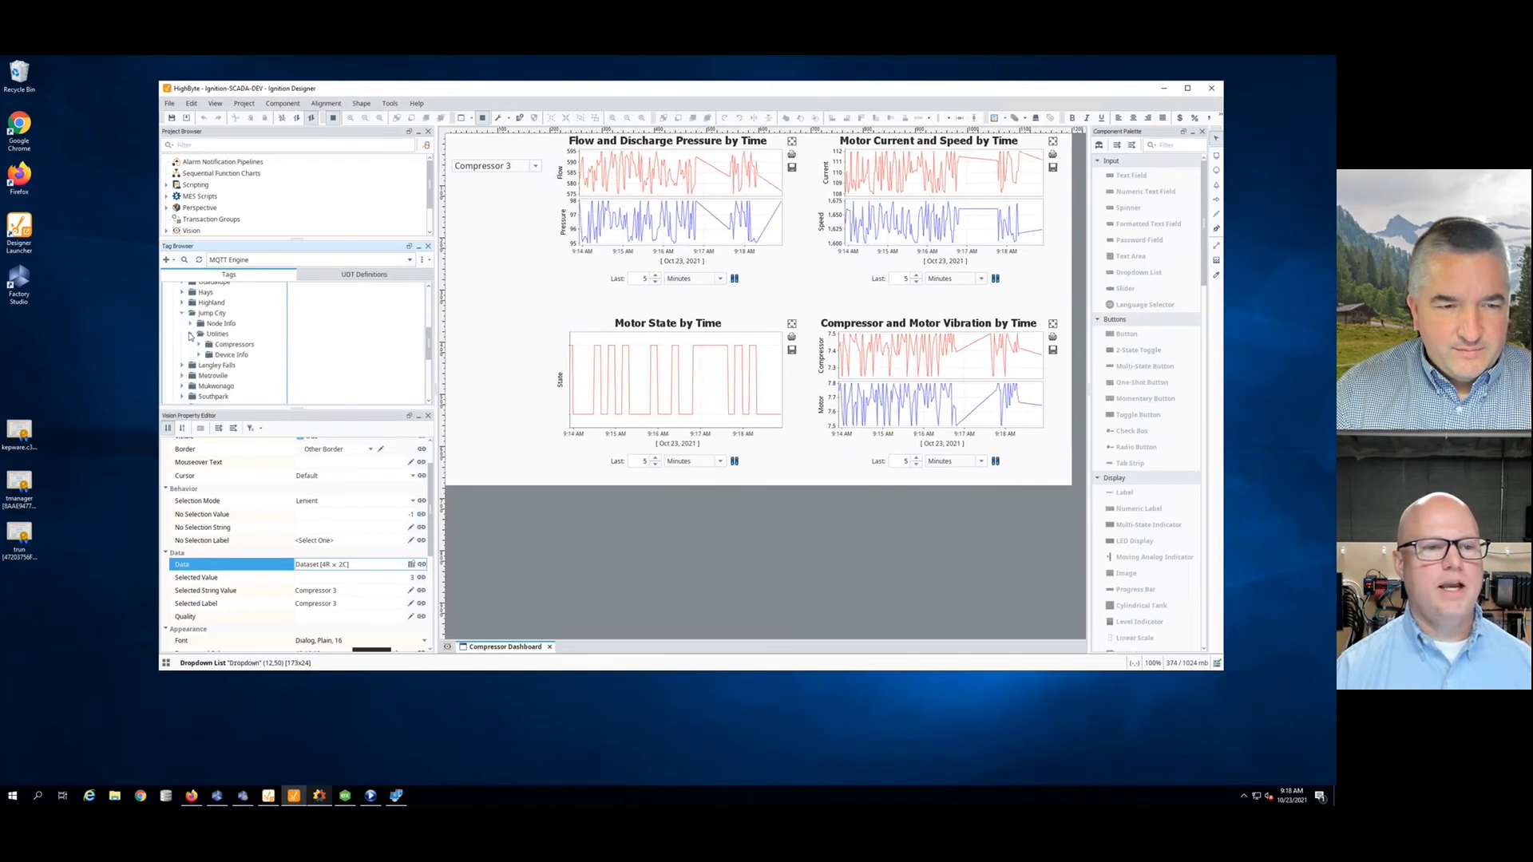
click(201, 344)
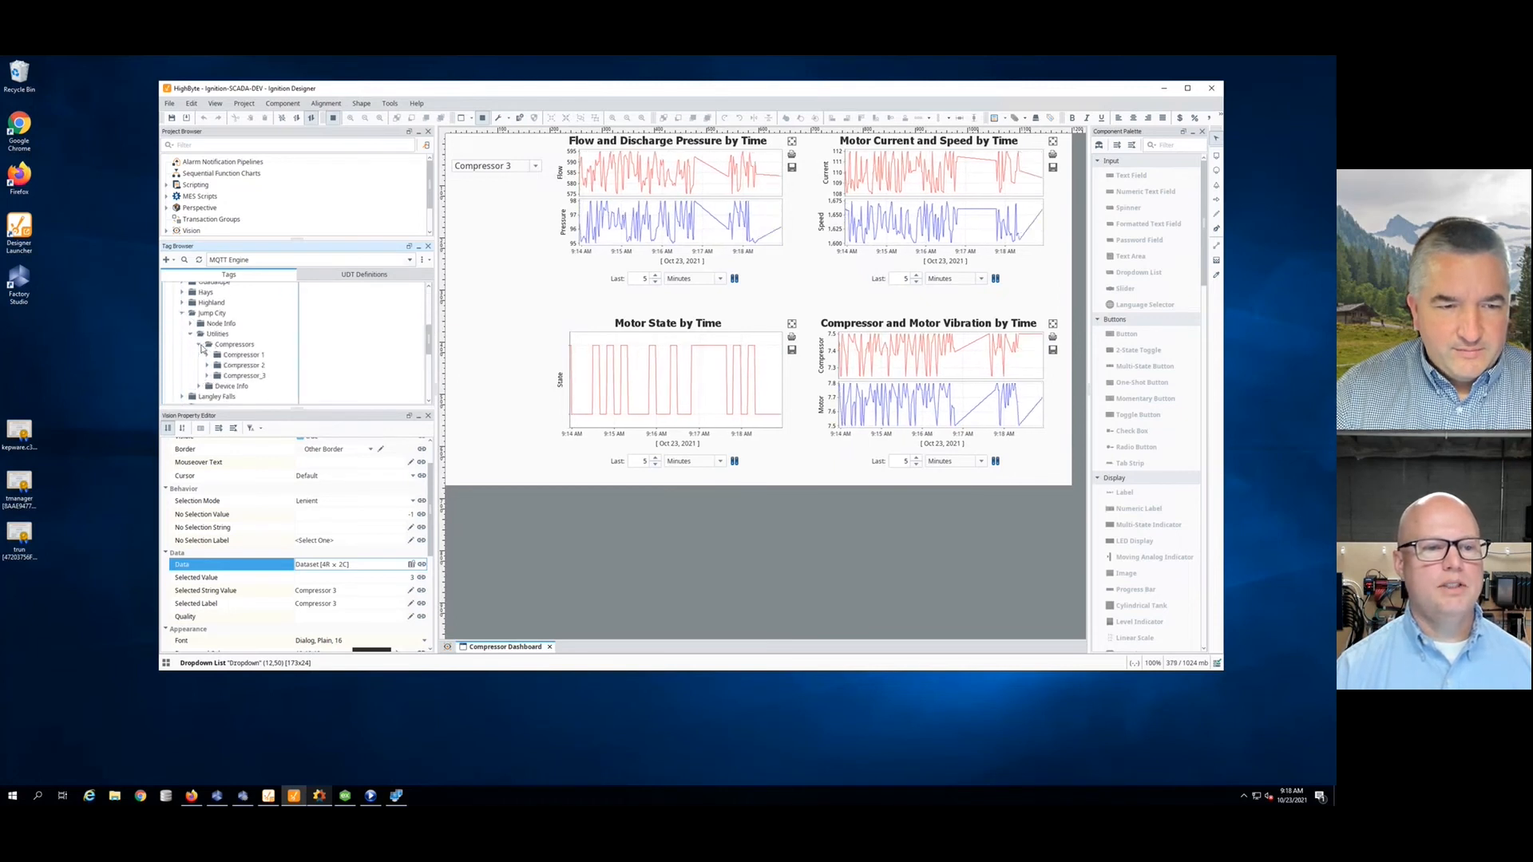
click(208, 376)
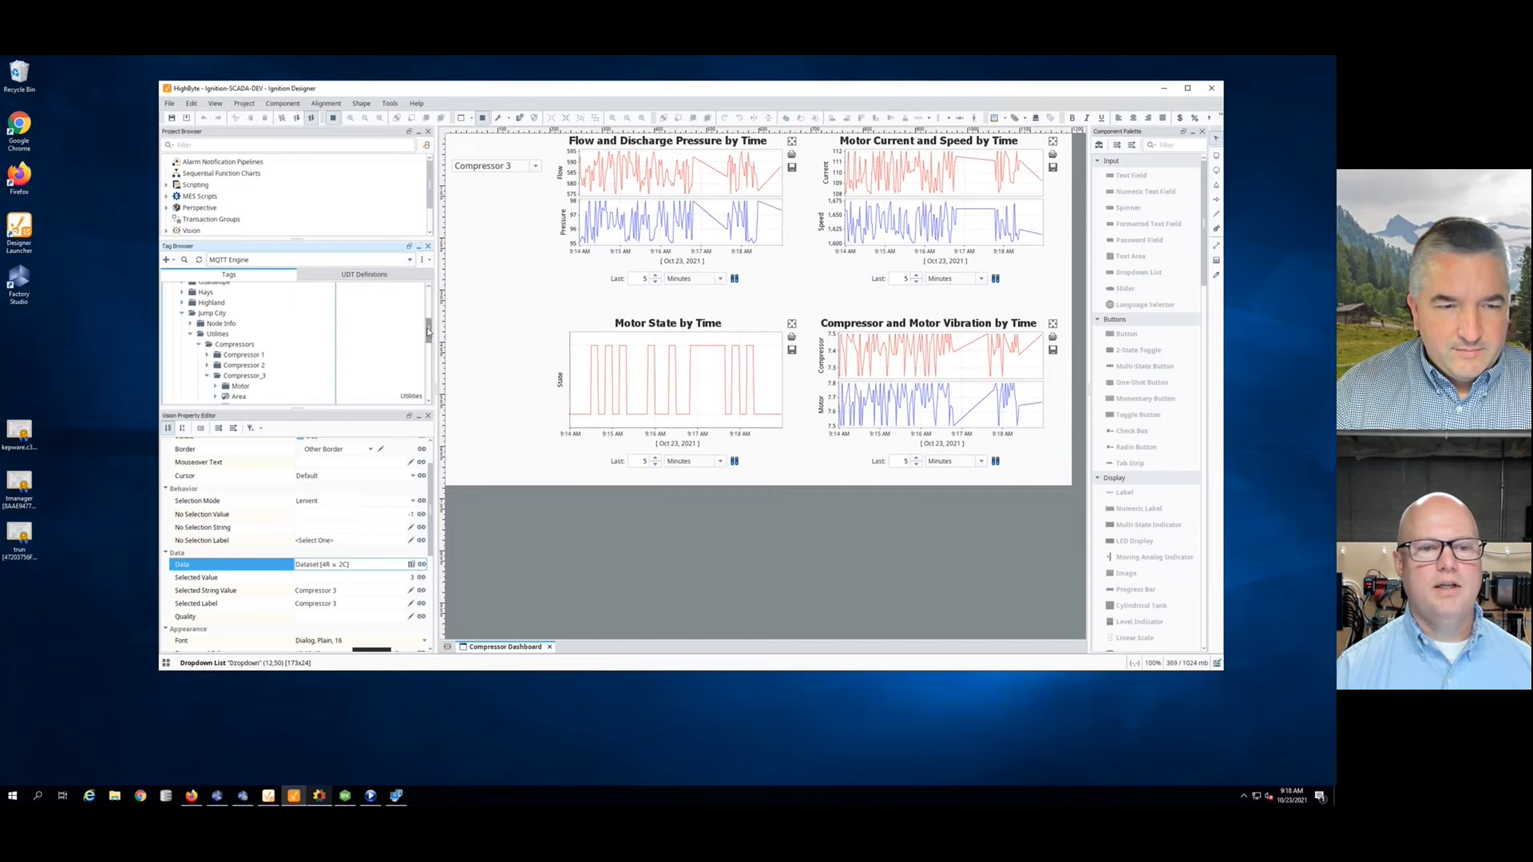
mouse_move(429, 332)
mouse_down()
mouse_move(429, 352)
mouse_move(430, 338)
mouse_up()
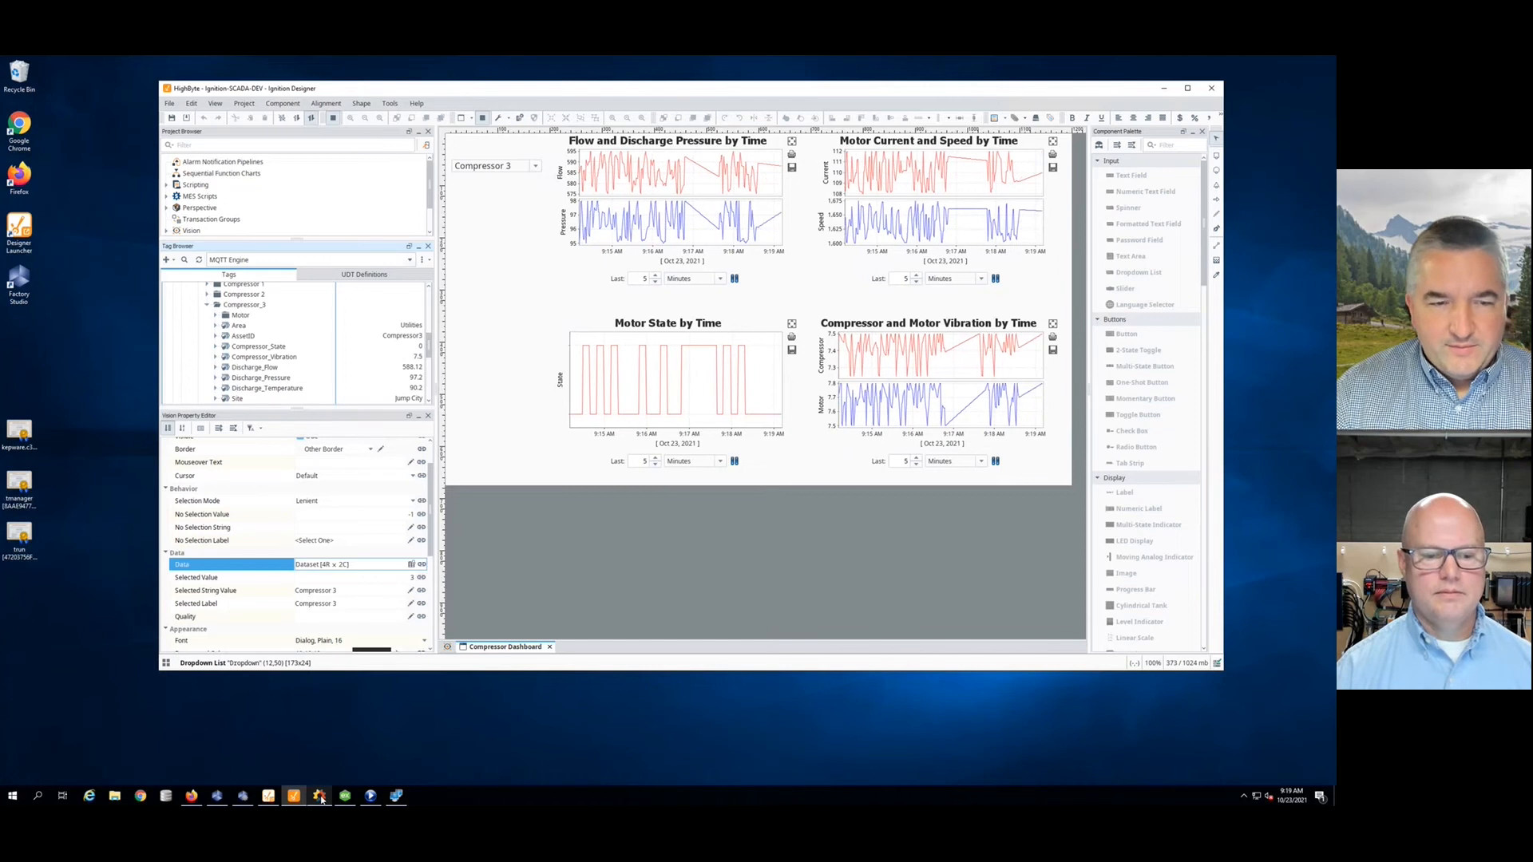
Step: Minimize Ignition Designer, switch to Canary Administrator and connect it to SCADA-DEV
click(1162, 90)
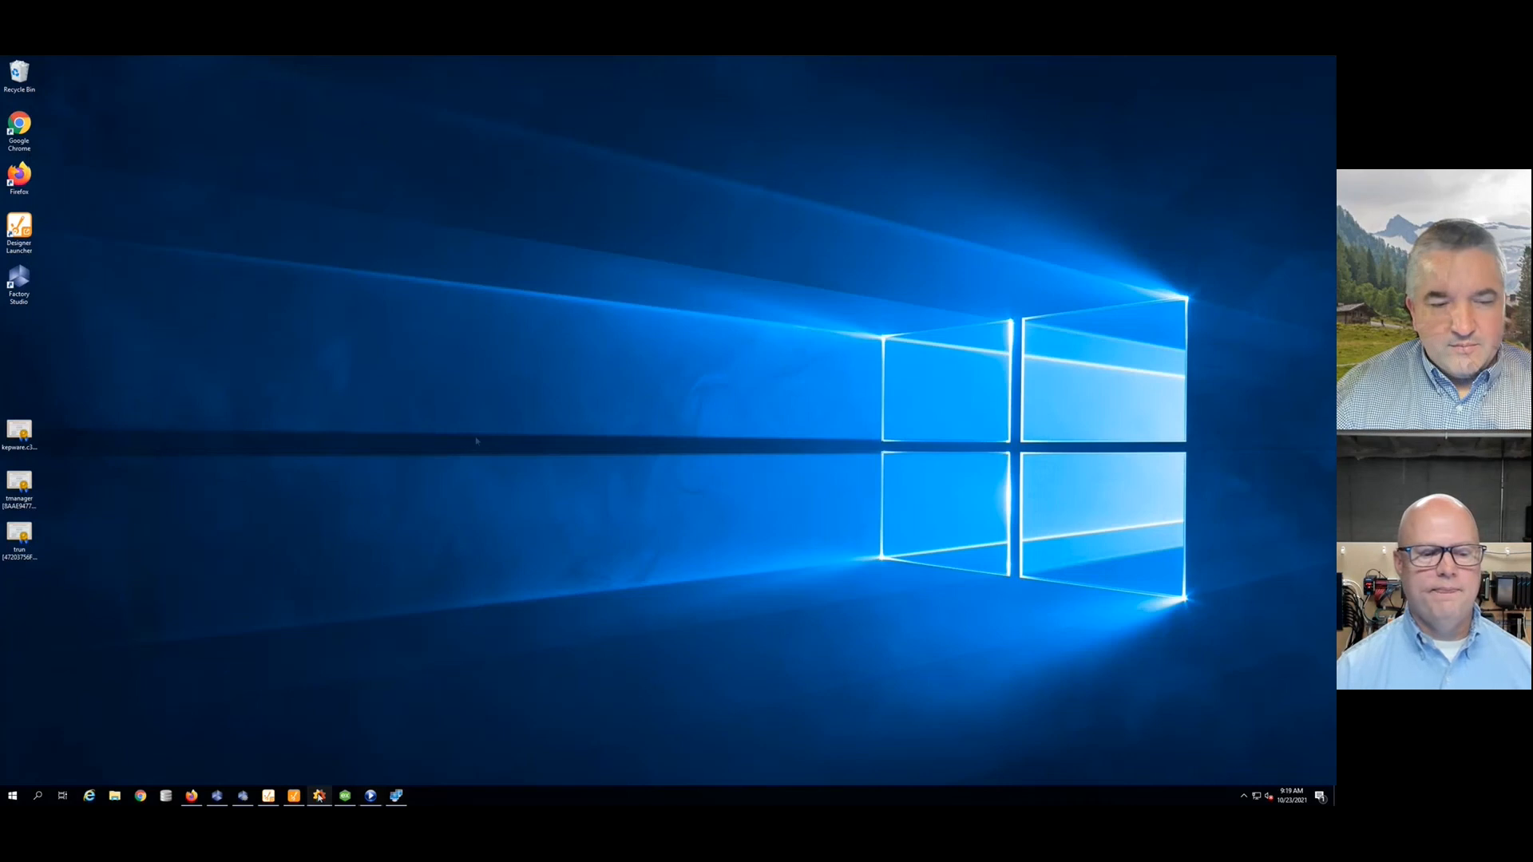
click(318, 796)
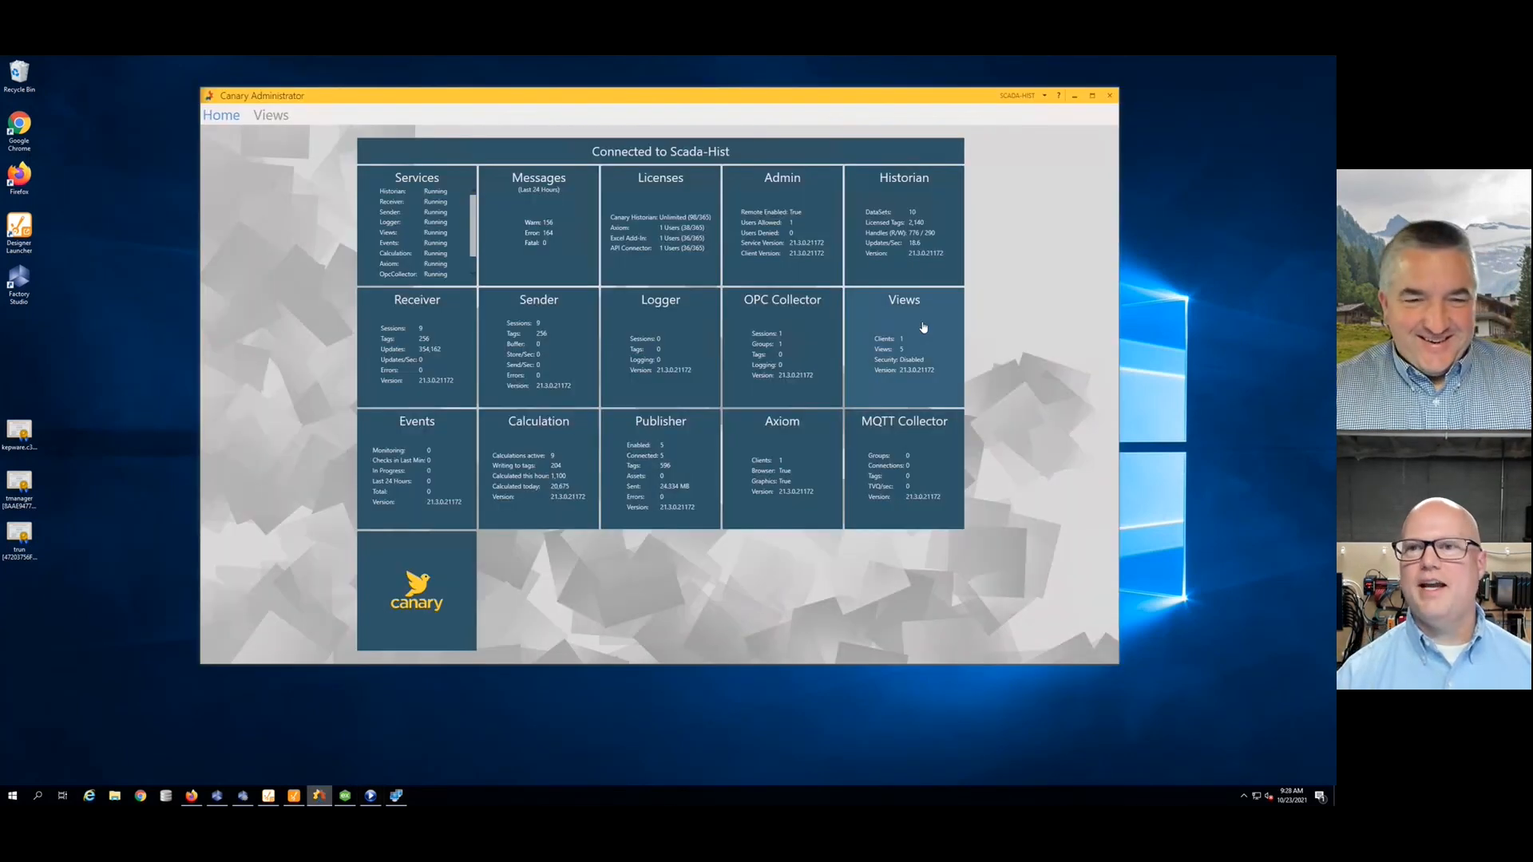
click(1043, 96)
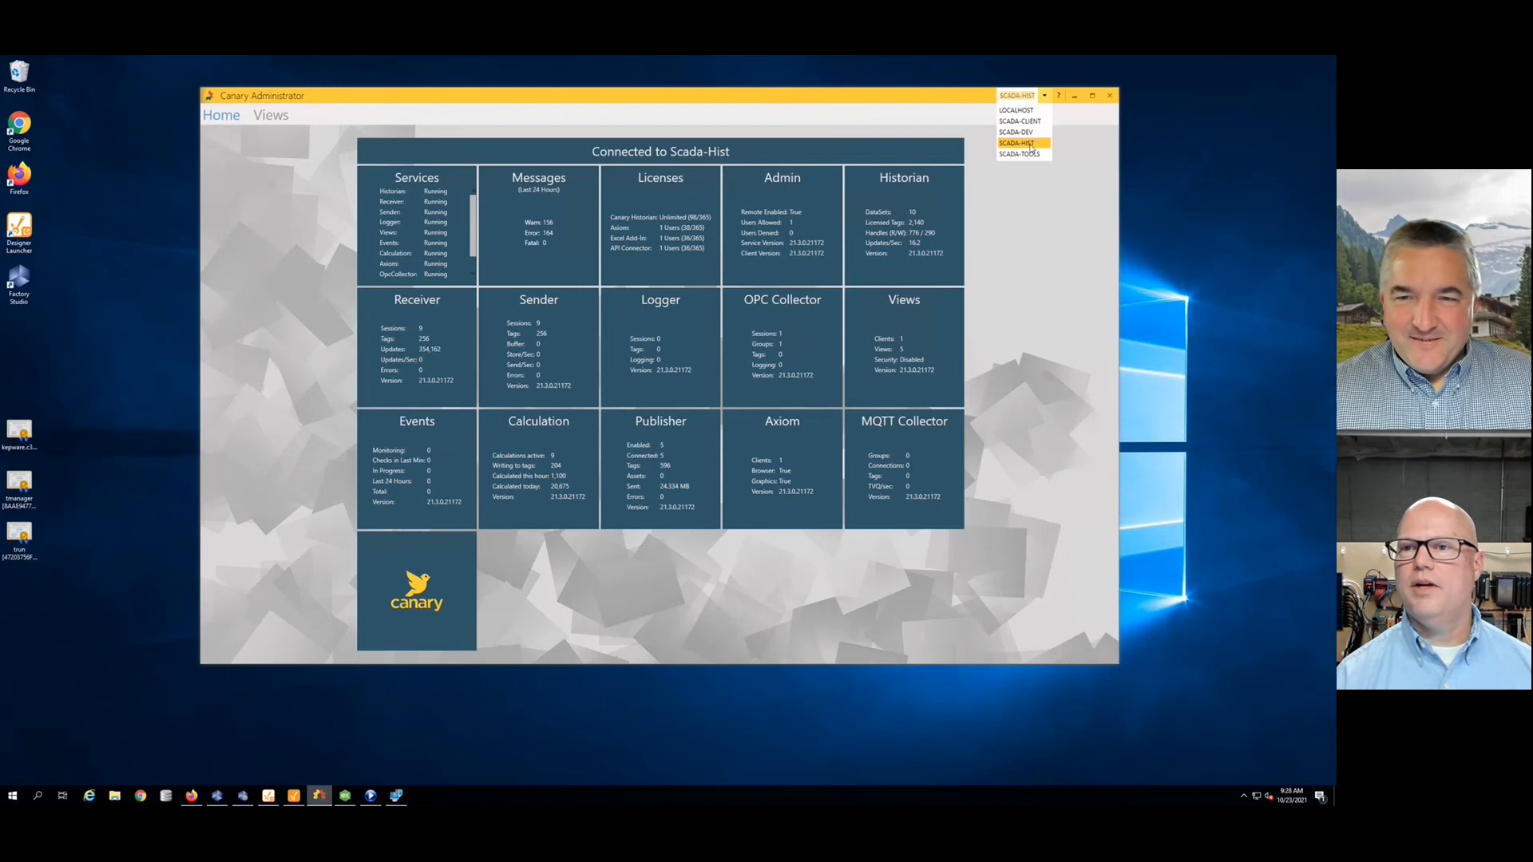
click(1017, 133)
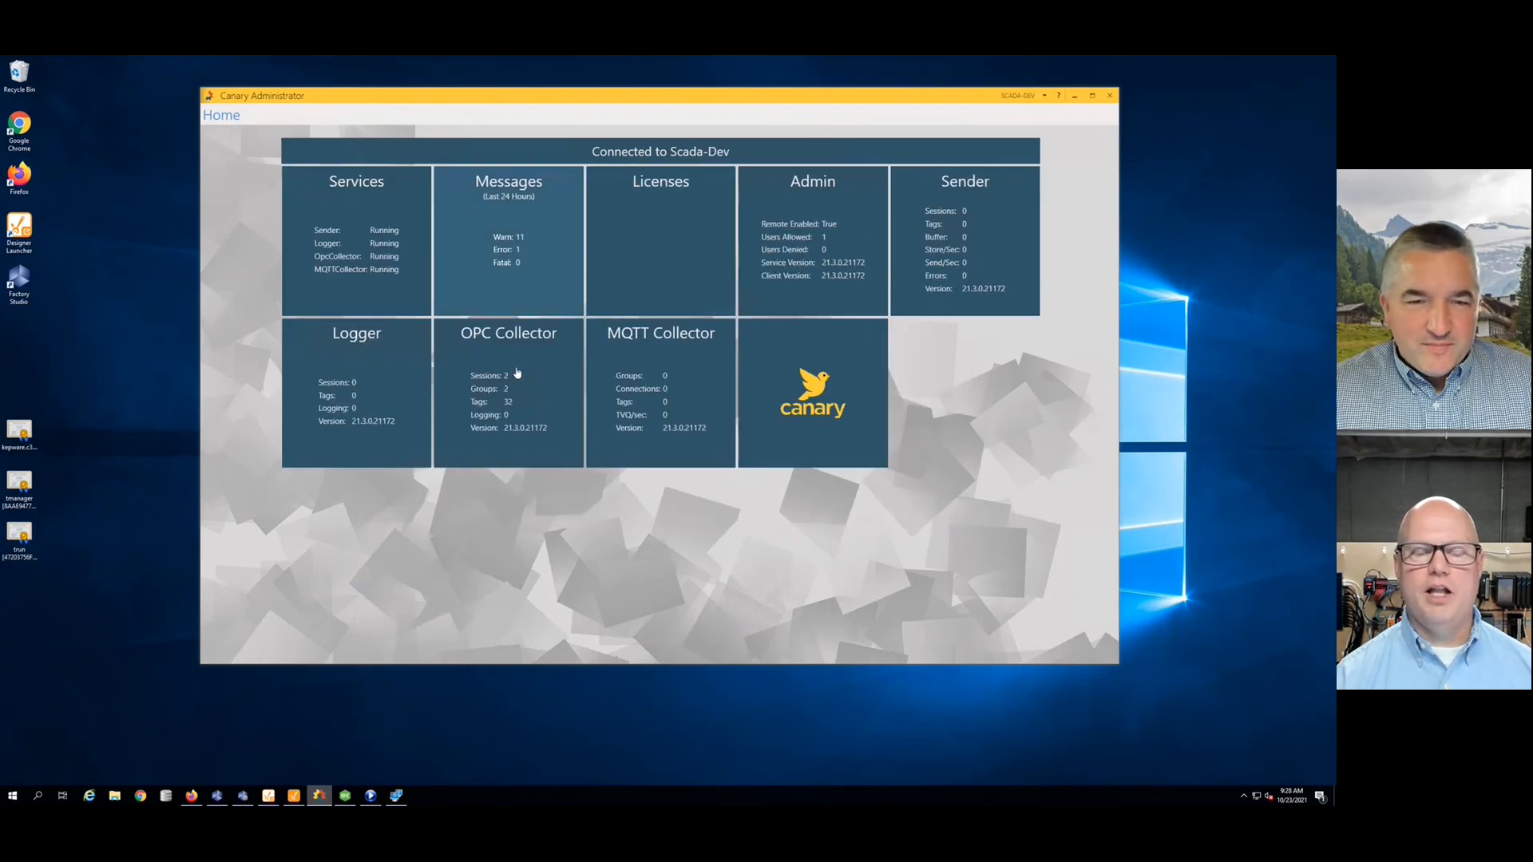
Step: Open the OPC Collector configuration and display the tags of the Local Compressor session
click(527, 366)
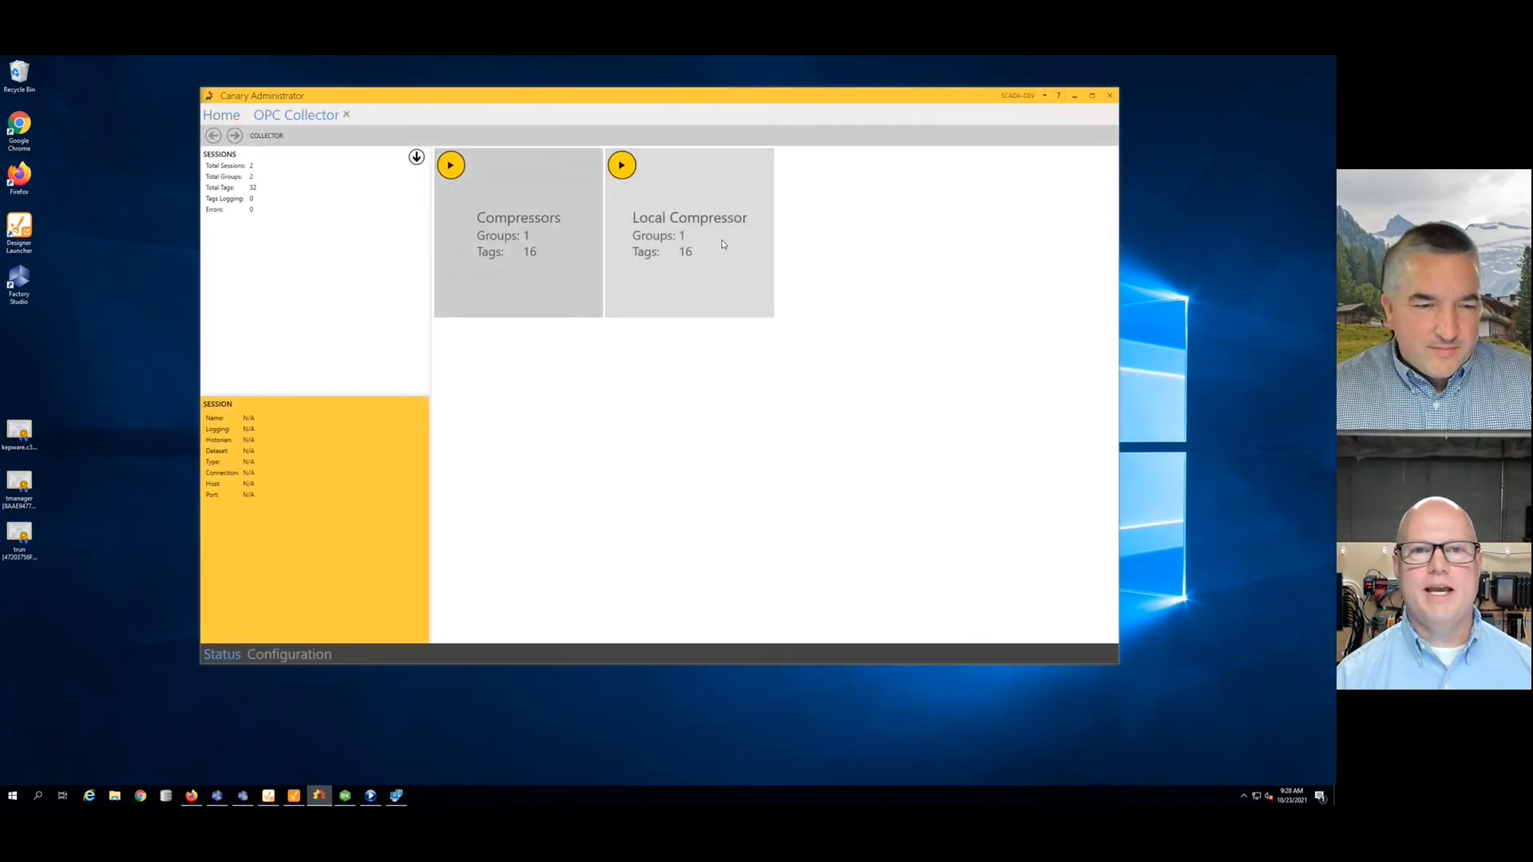
click(302, 653)
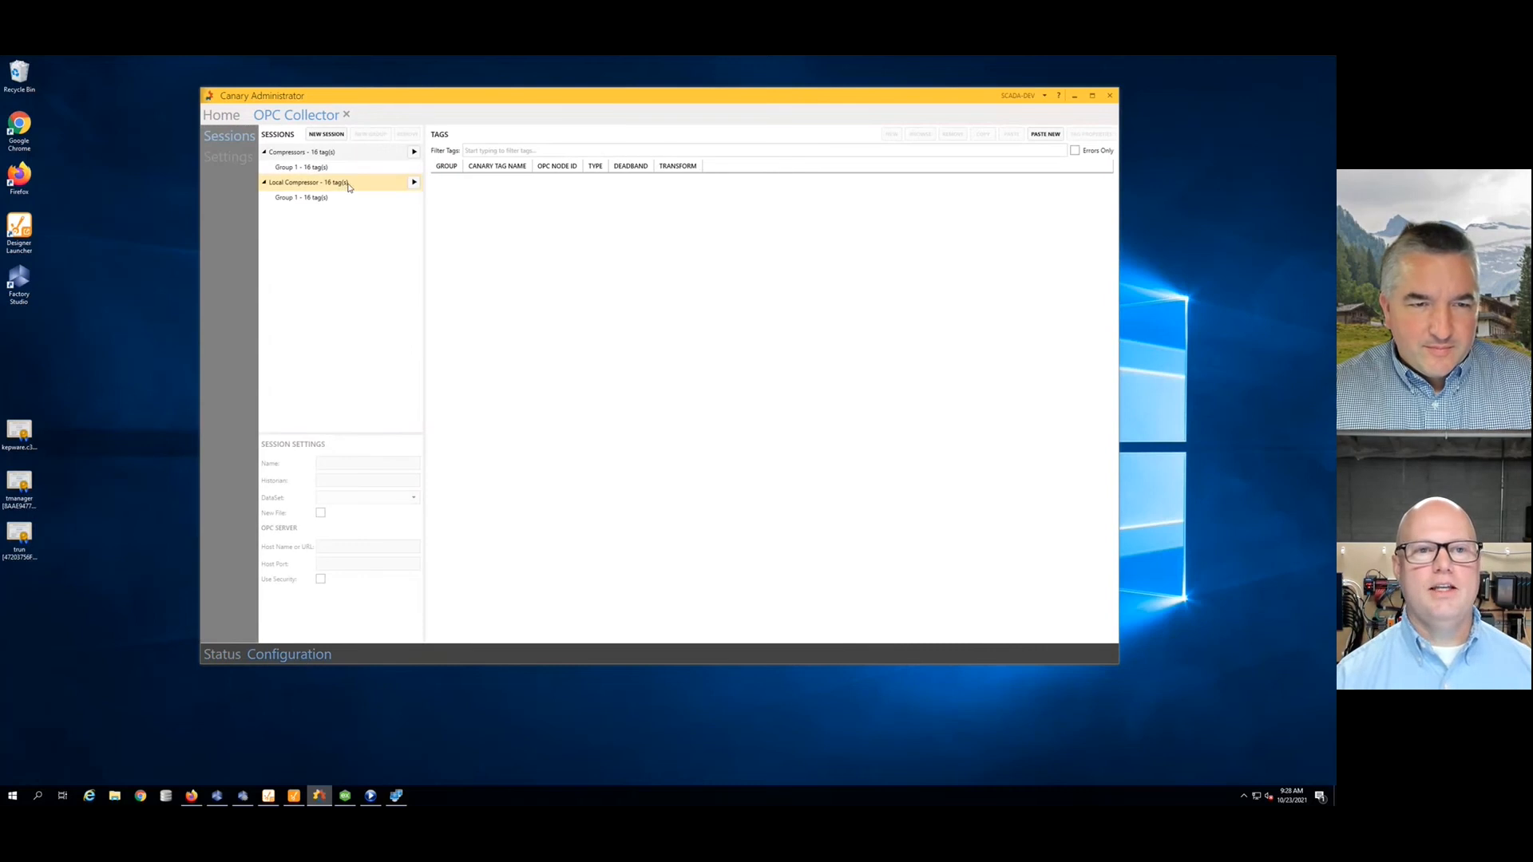
click(315, 185)
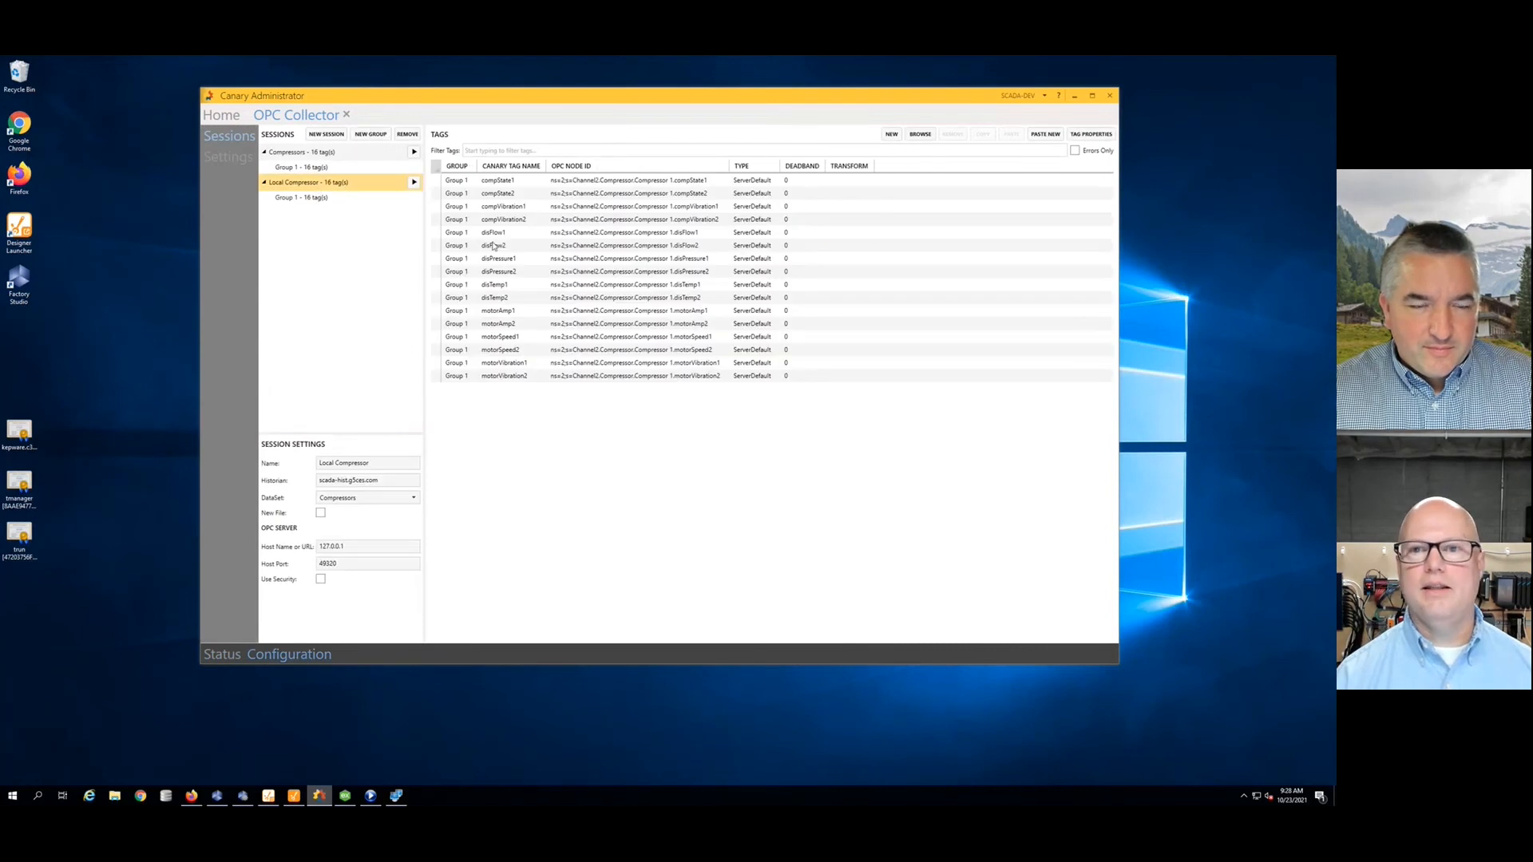
Step: Browse the OPC server for tags to add and examine those under Channel2 > Compressor > Compressor 1
click(918, 135)
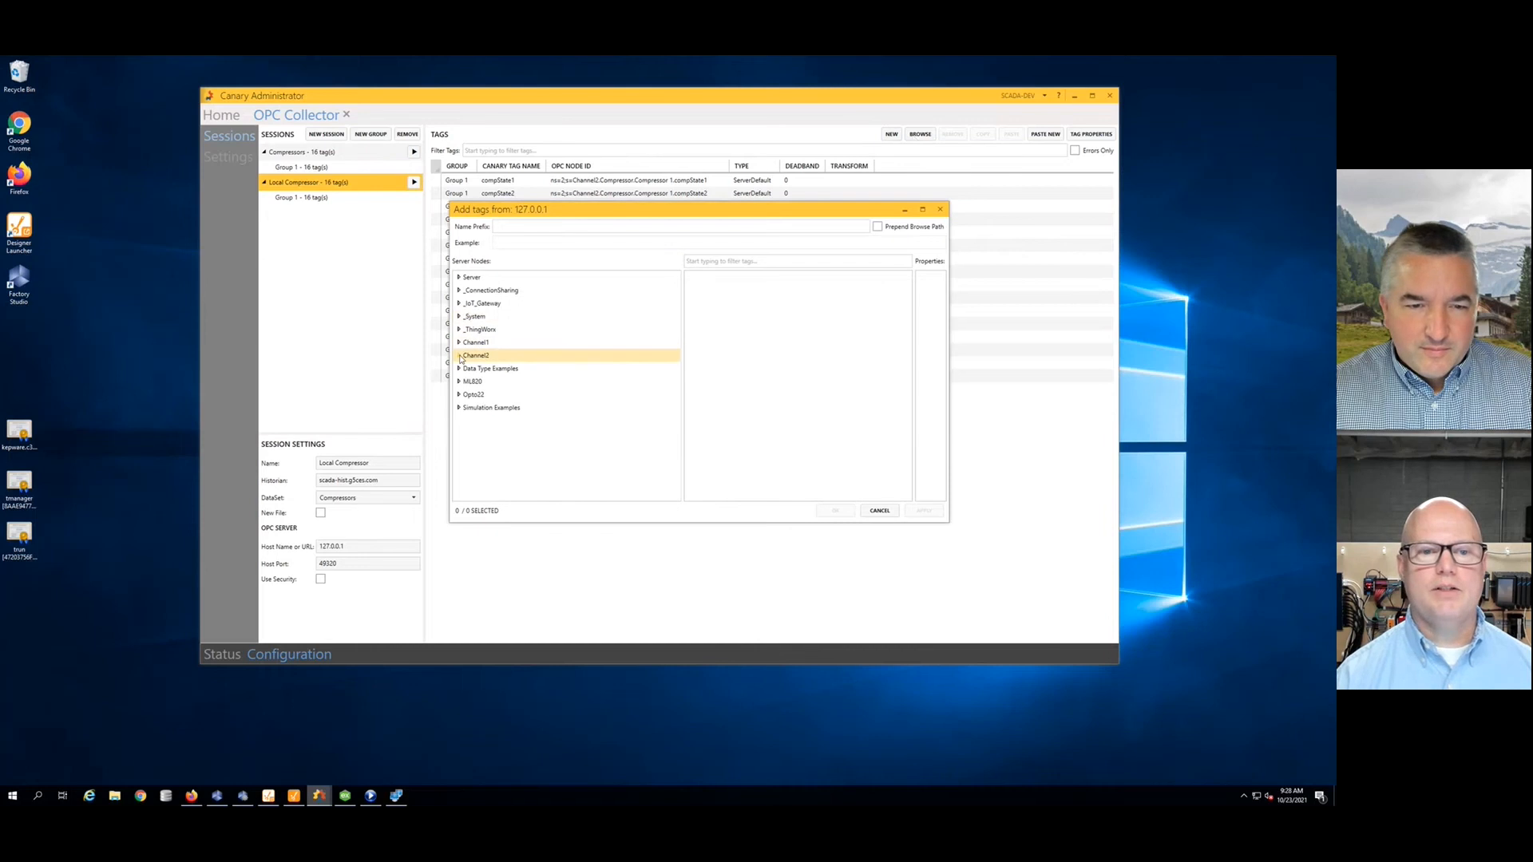
double_click(477, 355)
click(468, 396)
click(465, 394)
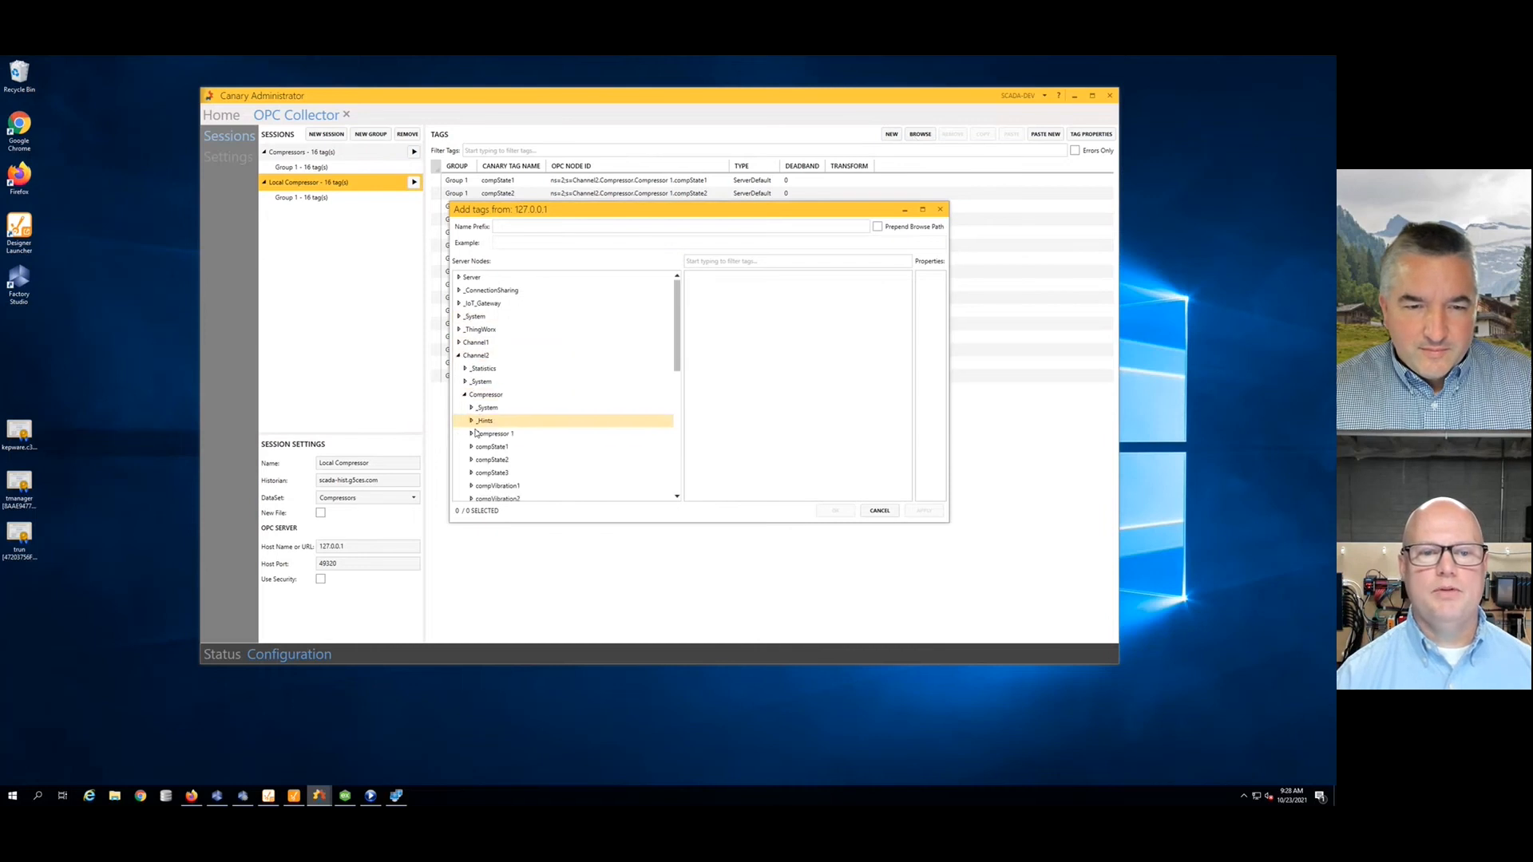
click(471, 433)
drag(680, 322, 673, 366)
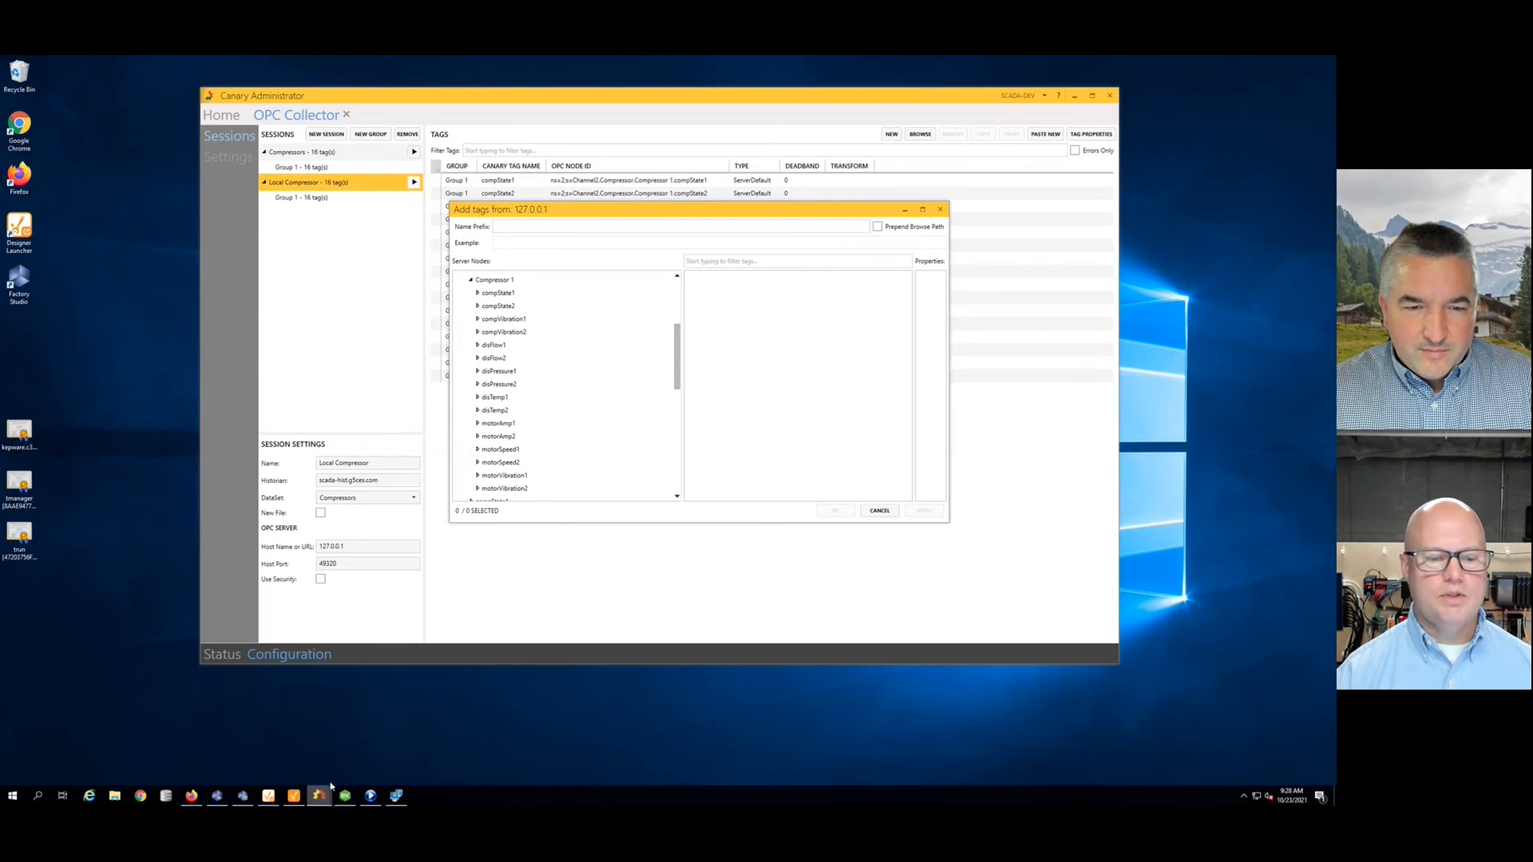
Step: Switch to KEPServerEX and duplicate the compState1, compVibration1, disFlow1, disPressure1 and disTemp1 tags in the Compressor 1 group for the third compressor
click(344, 796)
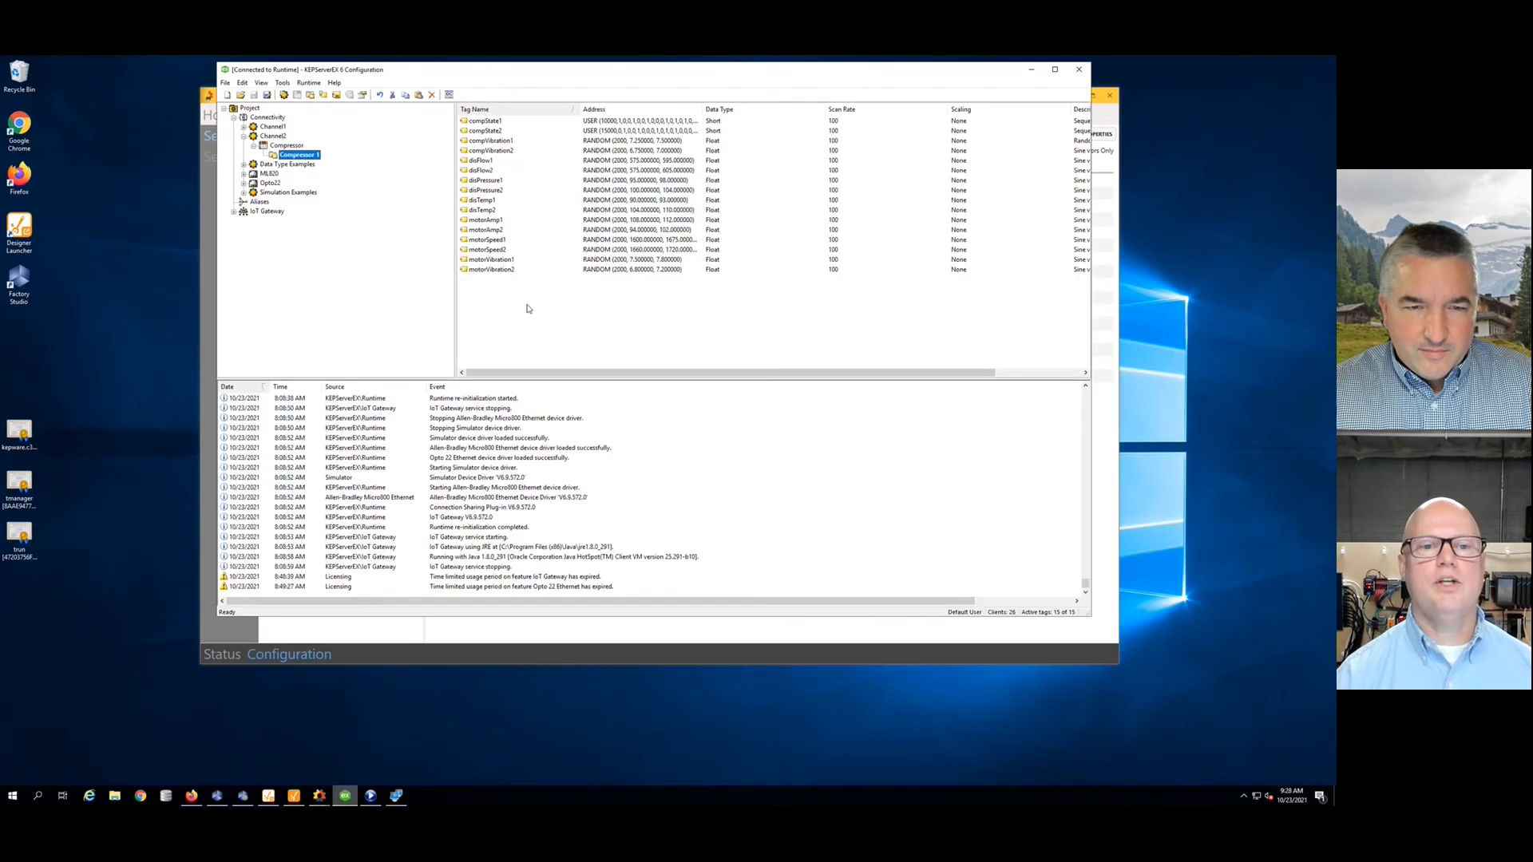
click(486, 121)
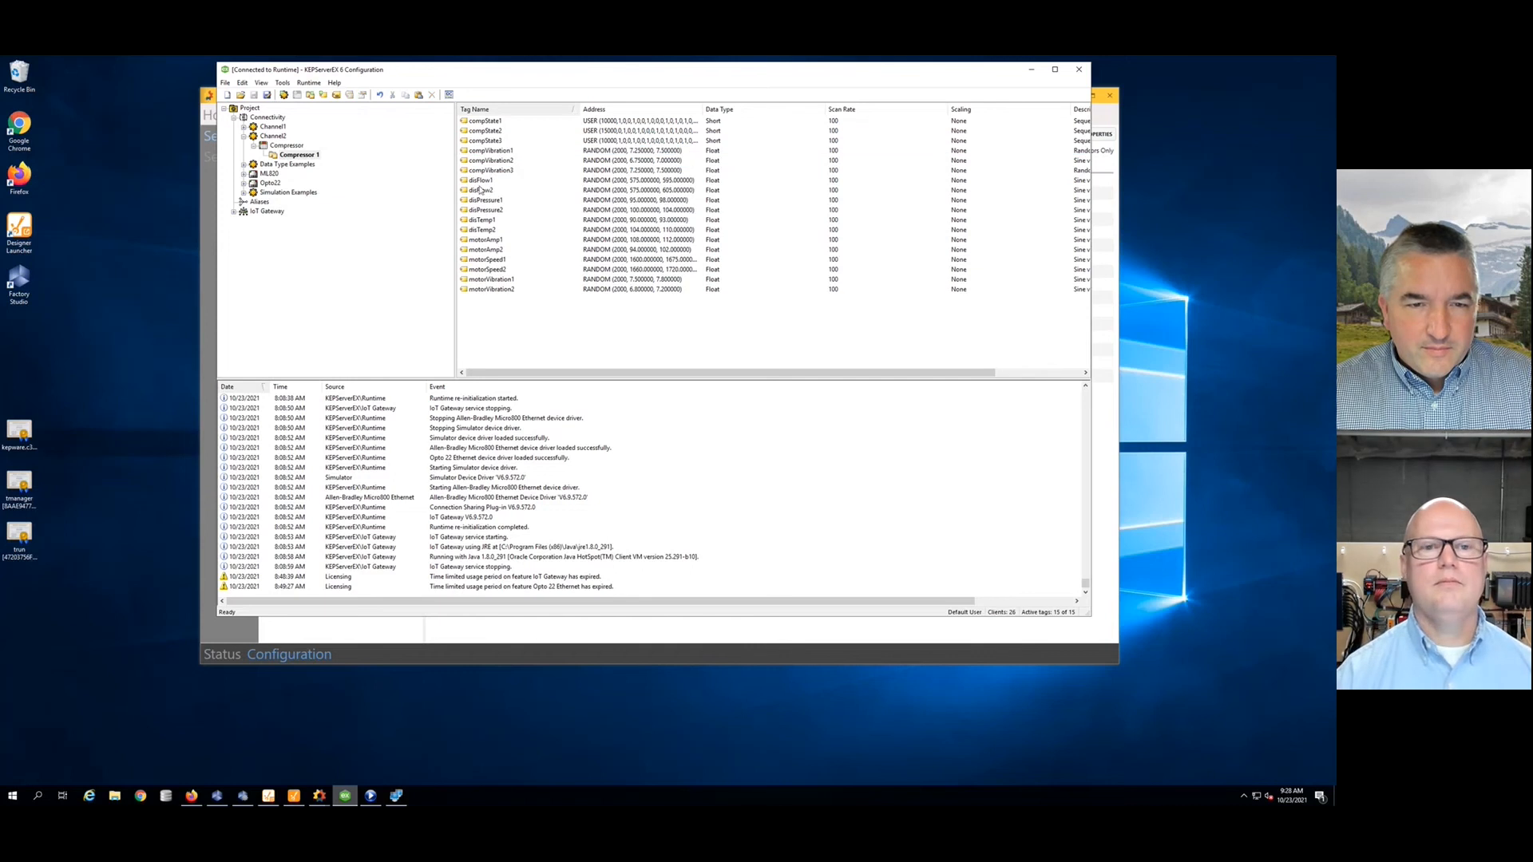
click(480, 182)
key(ctrl+v)
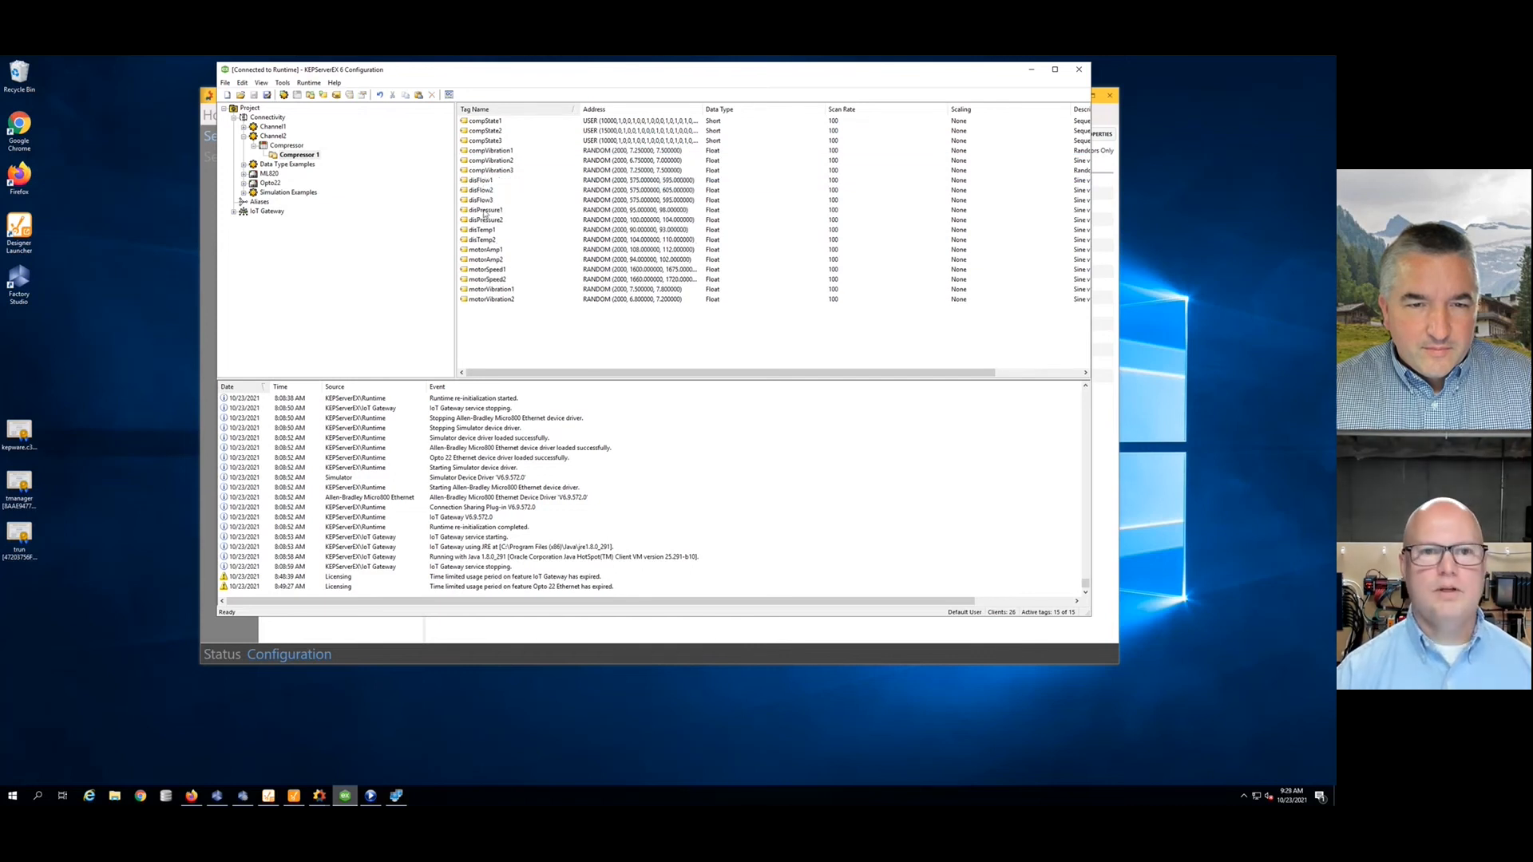
click(482, 211)
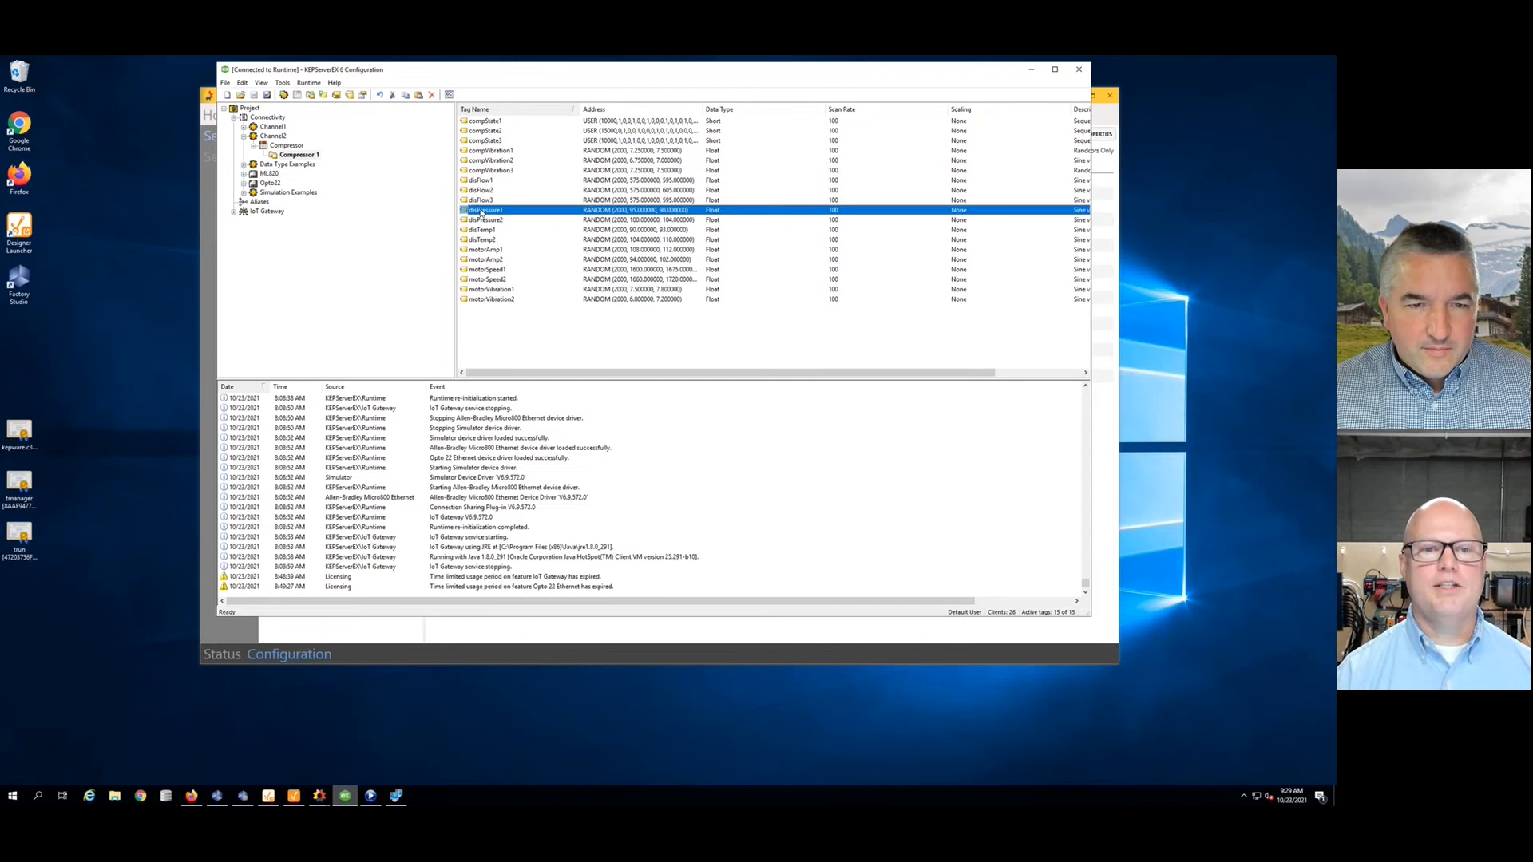
key(ctrl+c)
key(ctrl+v)
click(482, 242)
key(ctrl+c)
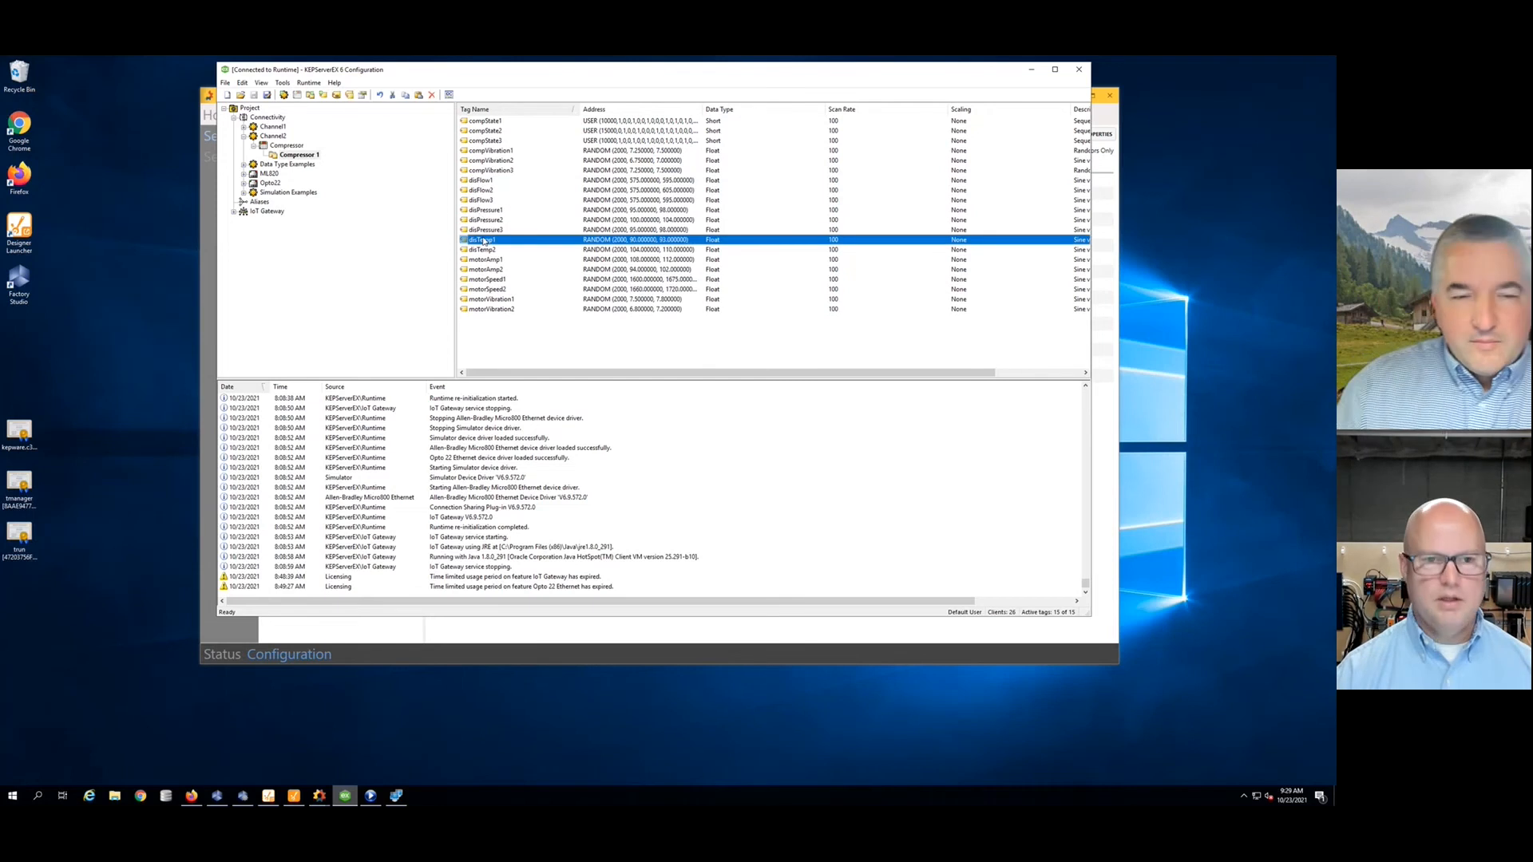
key(ctrl+v)
Step: Duplicate the motorAmp1, motorSpeed1 and motorVibration1 tags in the Compressor 1 group for the third compressor's motor
click(484, 269)
key(ctrl+c)
key(ctrl+v)
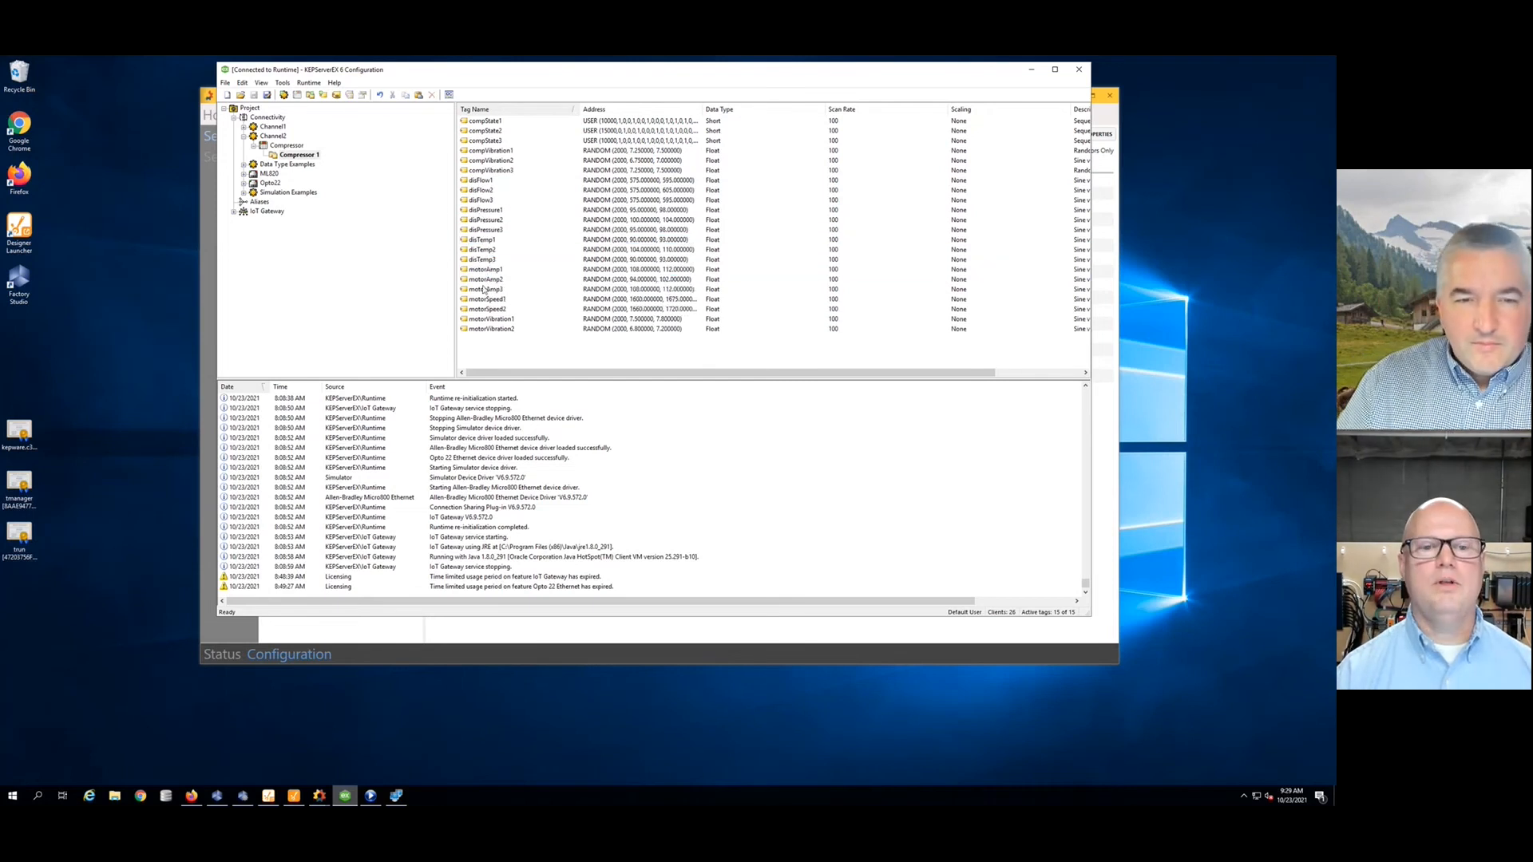
click(485, 300)
key(ctrl+c)
key(ctrl+v)
click(486, 329)
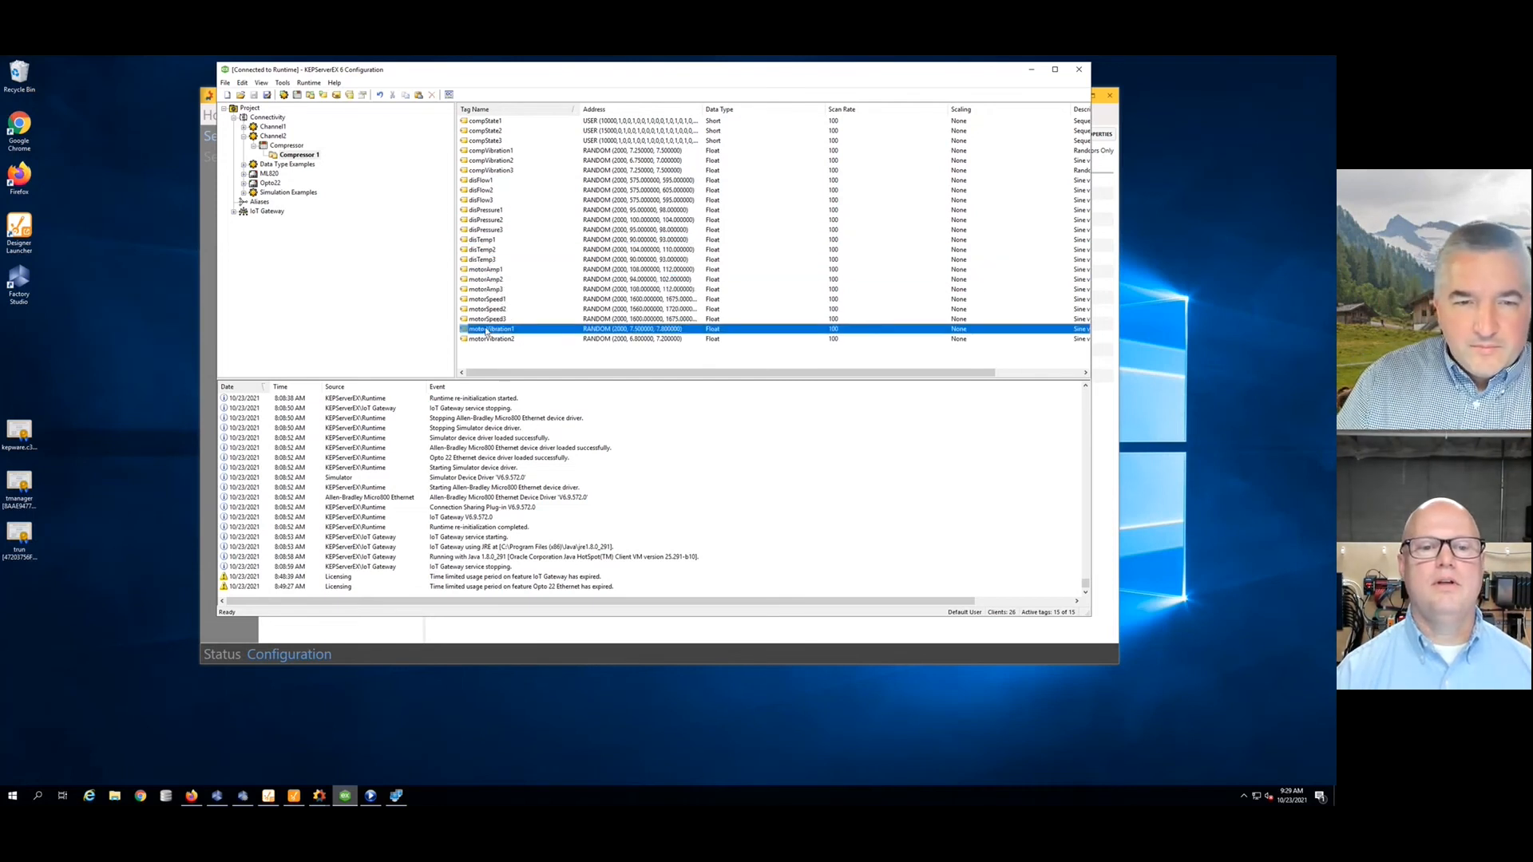
key(ctrl+c)
key(ctrl+v)
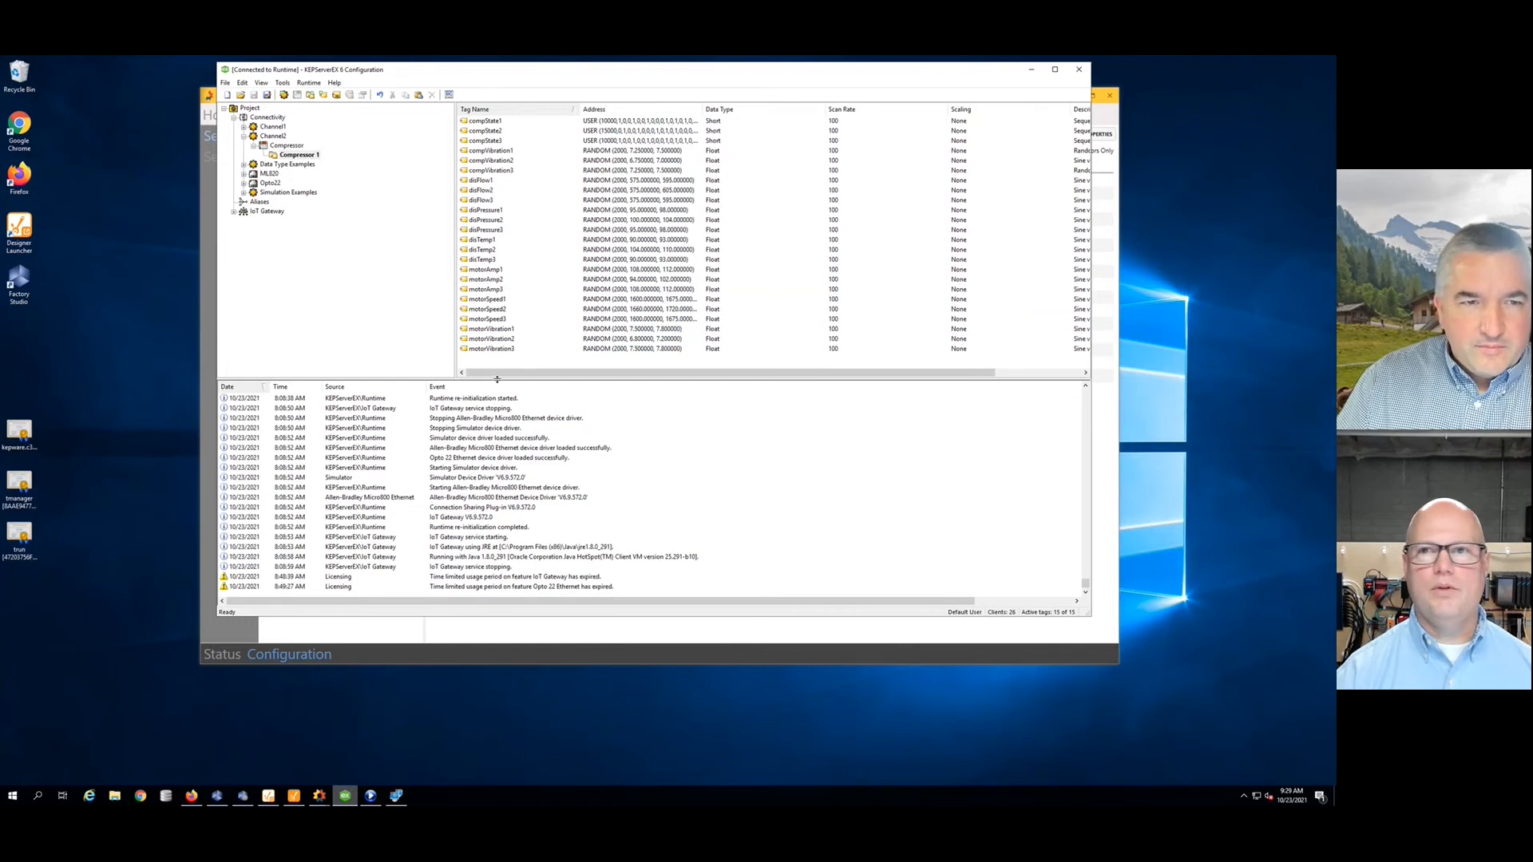
Step: Return to Canary Administrator and reopen the OPC server browse for the Local Compressor session, listing the tags under Channel2 > Compressor > Compressor 1
click(1033, 71)
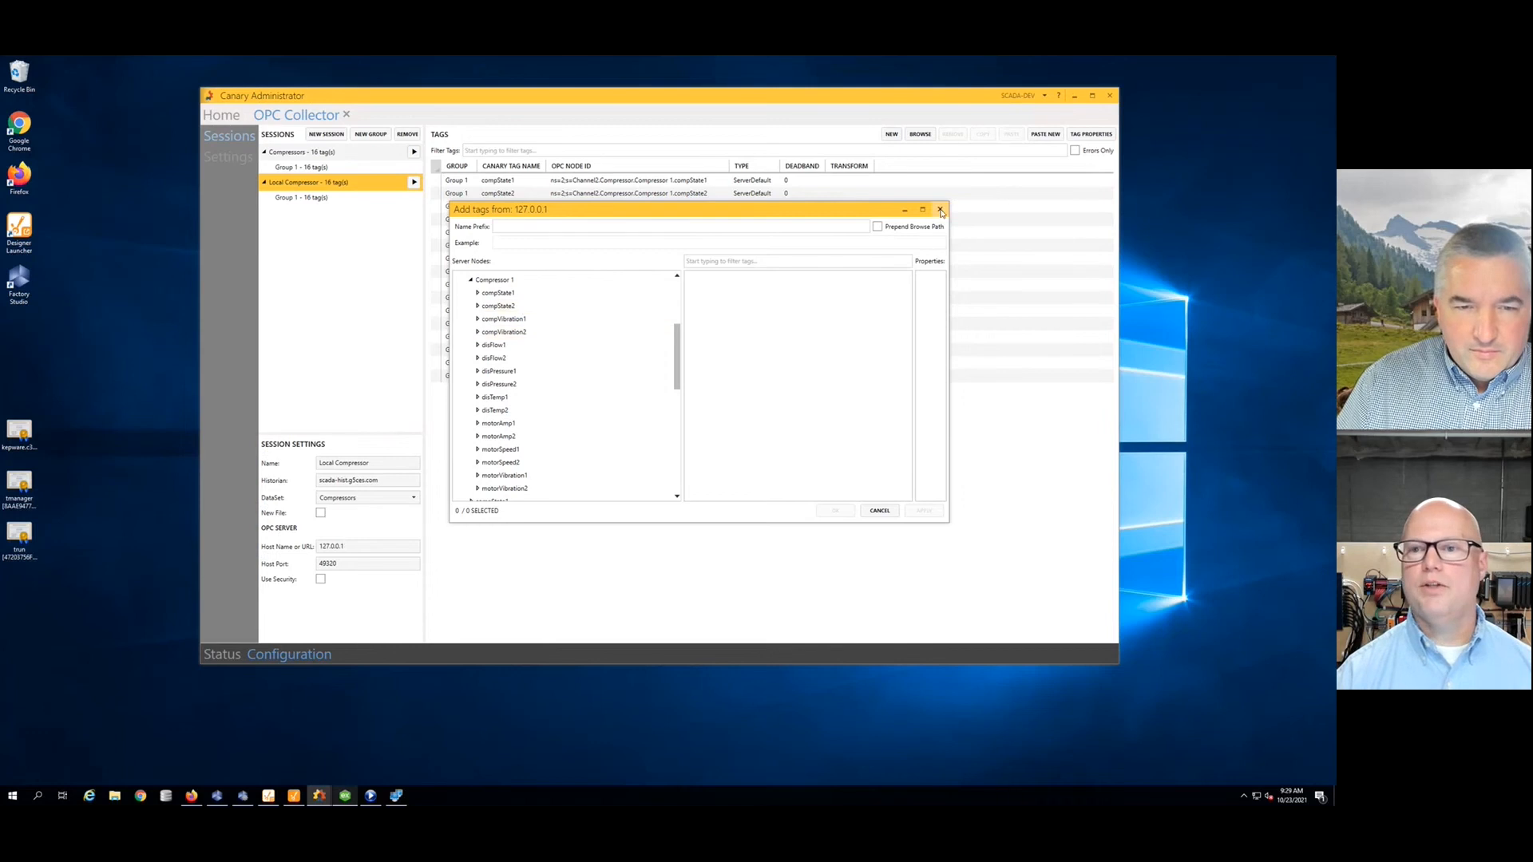
click(879, 512)
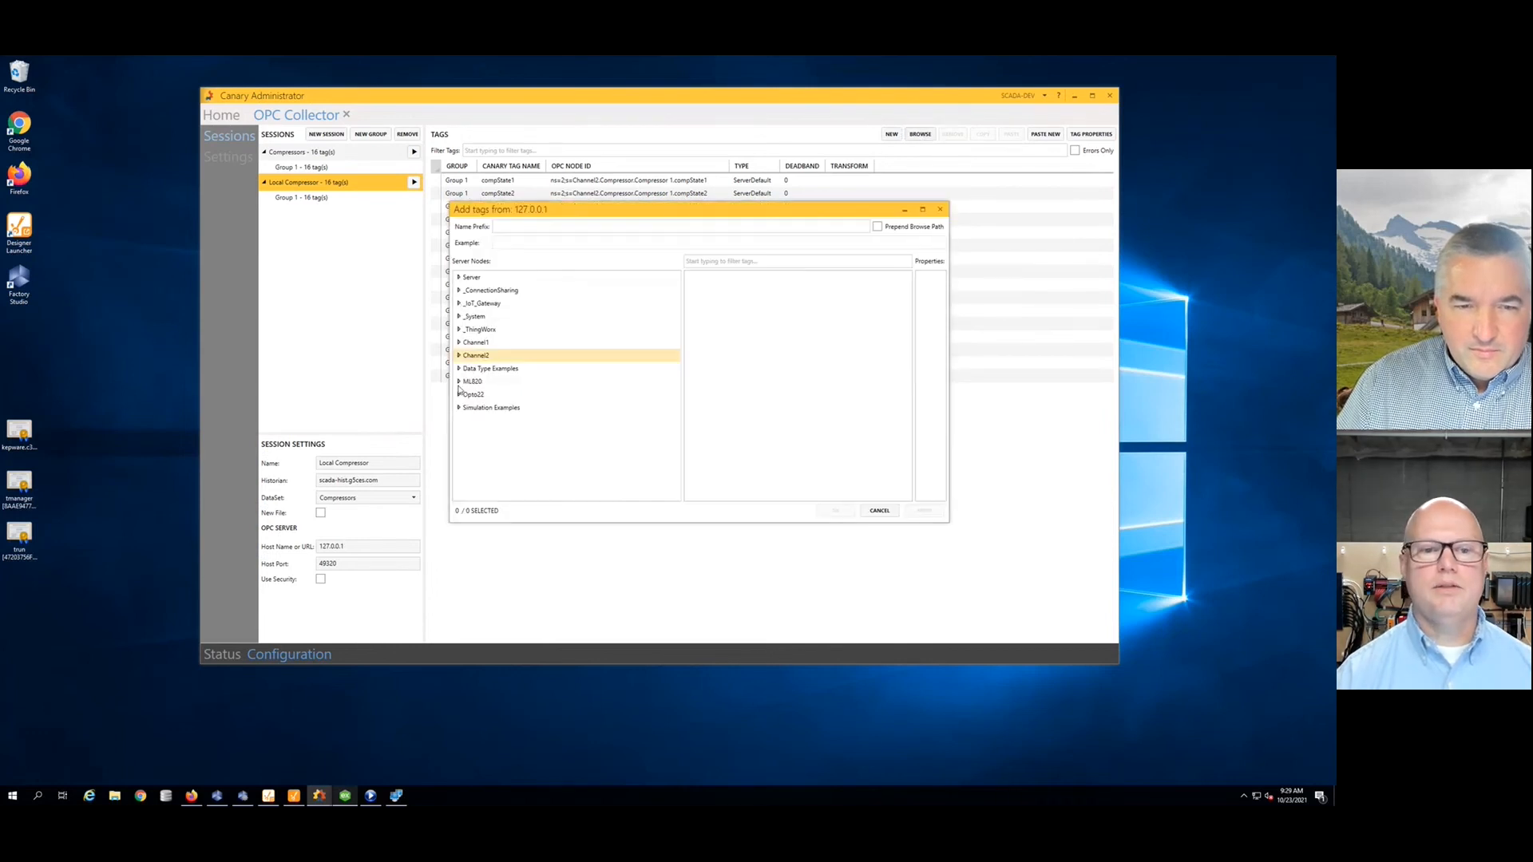
click(458, 357)
click(465, 394)
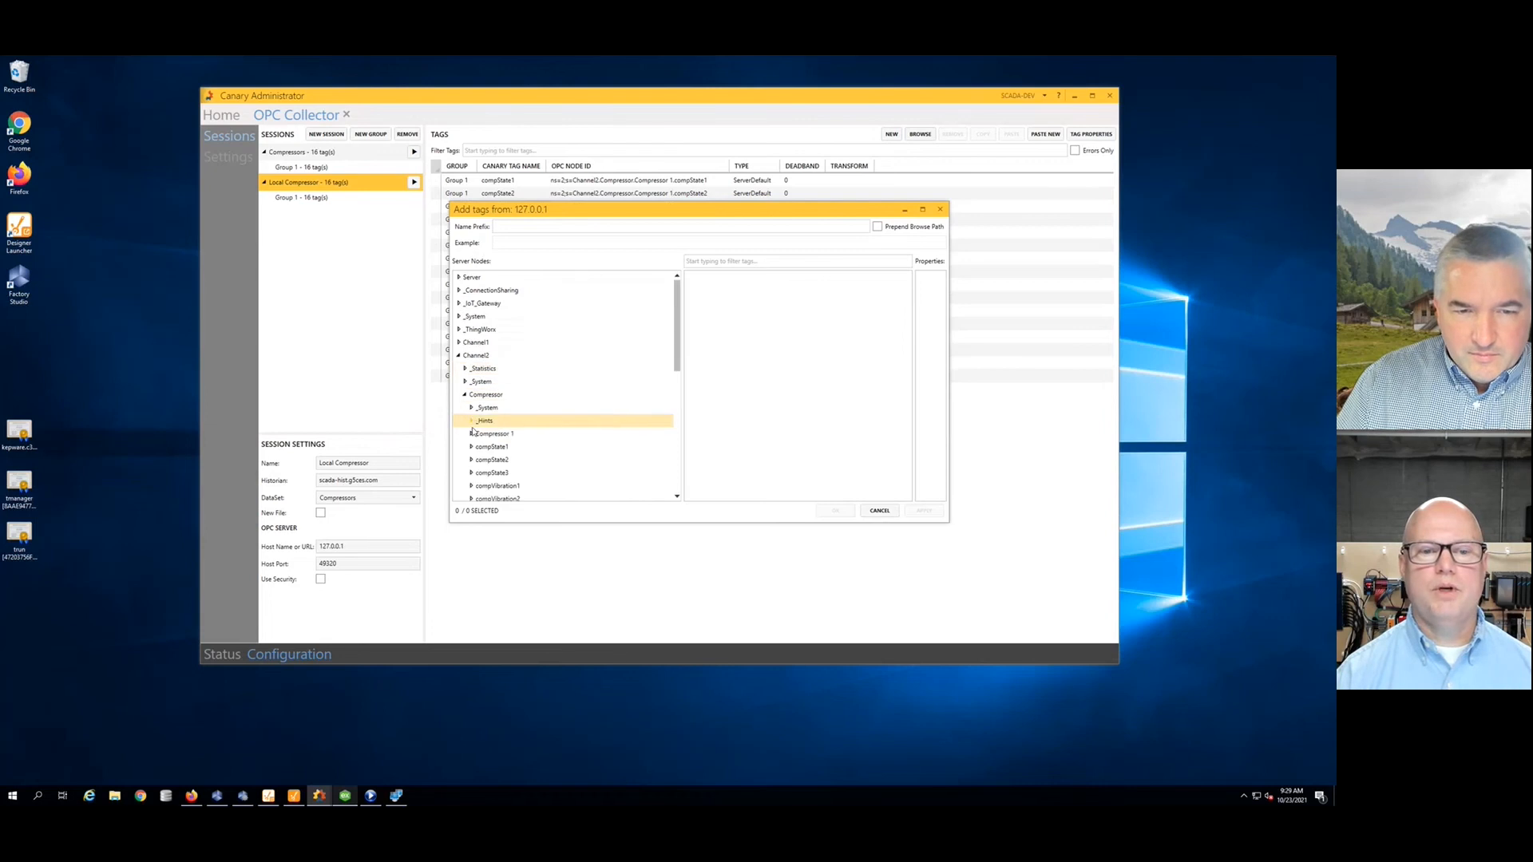
double_click(495, 433)
scroll(615, 369, down, 4)
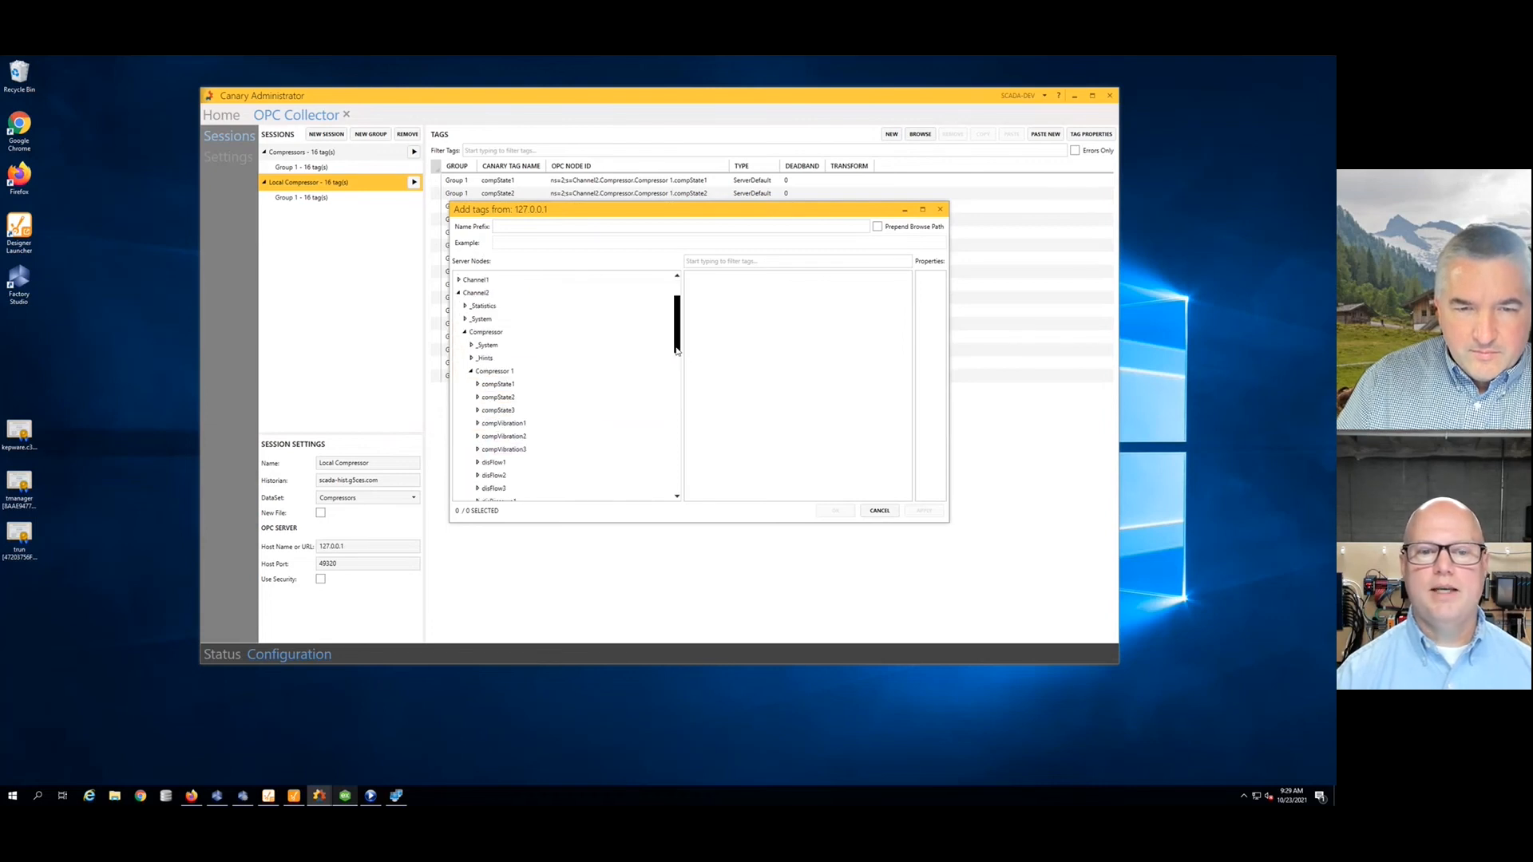
click(502, 335)
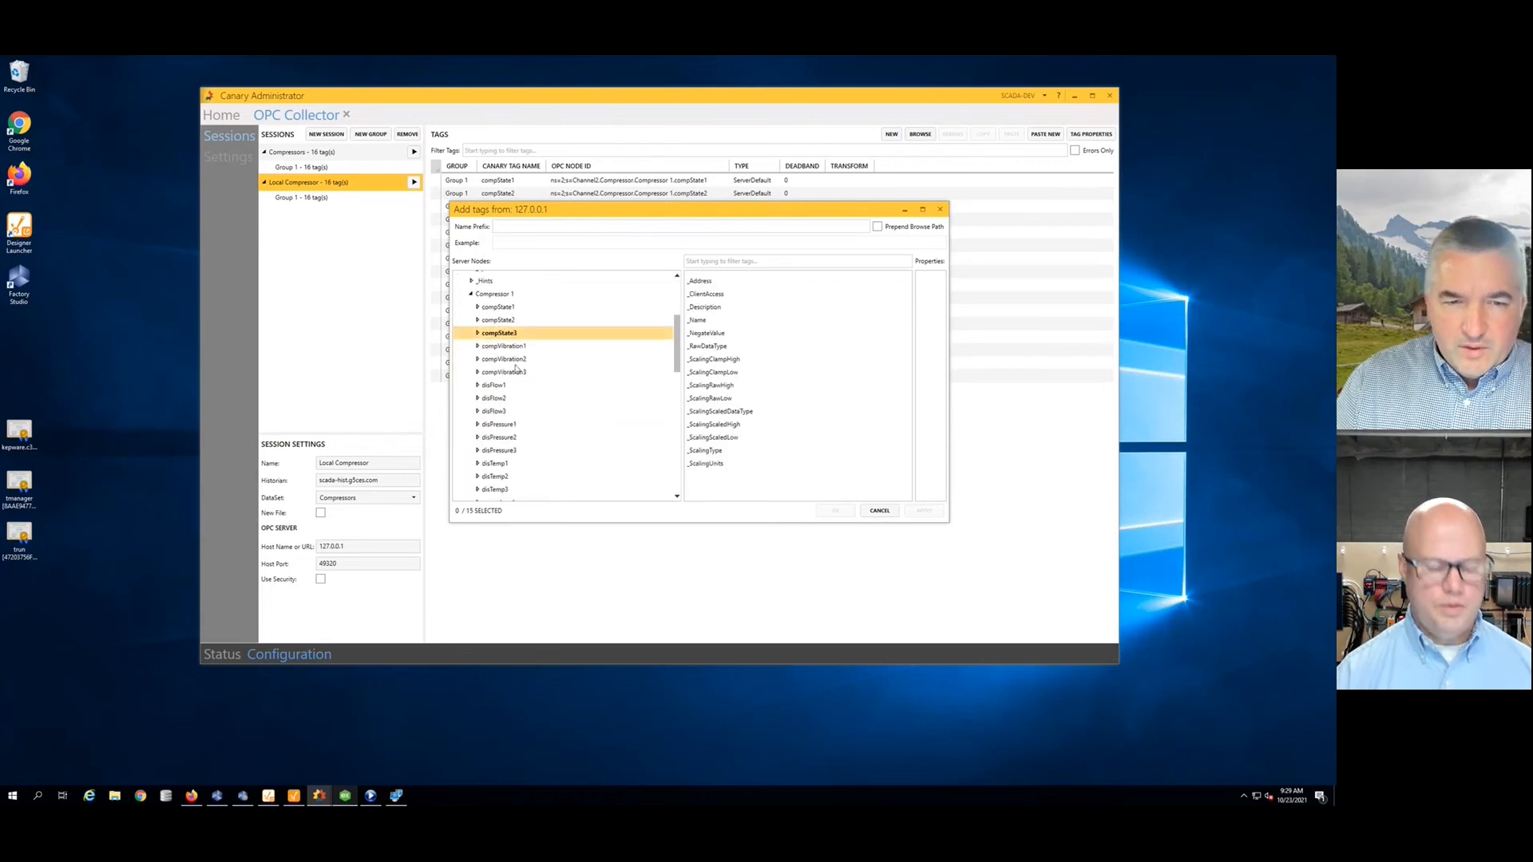
click(494, 411)
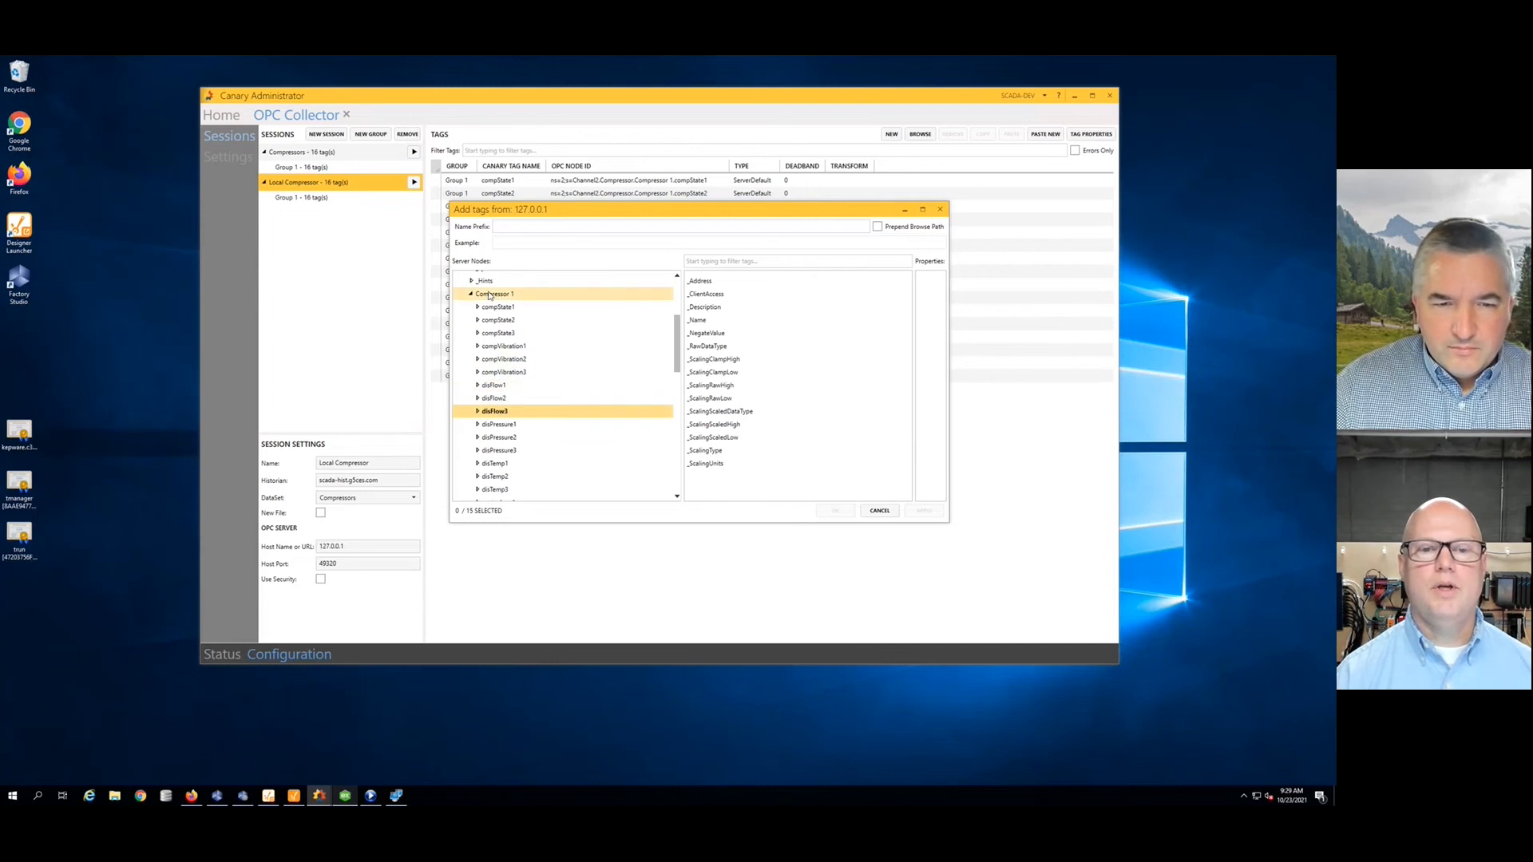
click(632, 298)
Step: Add the compState3, compVibration3, disFlow3, disPressure3, disTemp3, motorAmp2, motorSpeed3 and motorVibration3 tags to the Local Compressor session
click(696, 309)
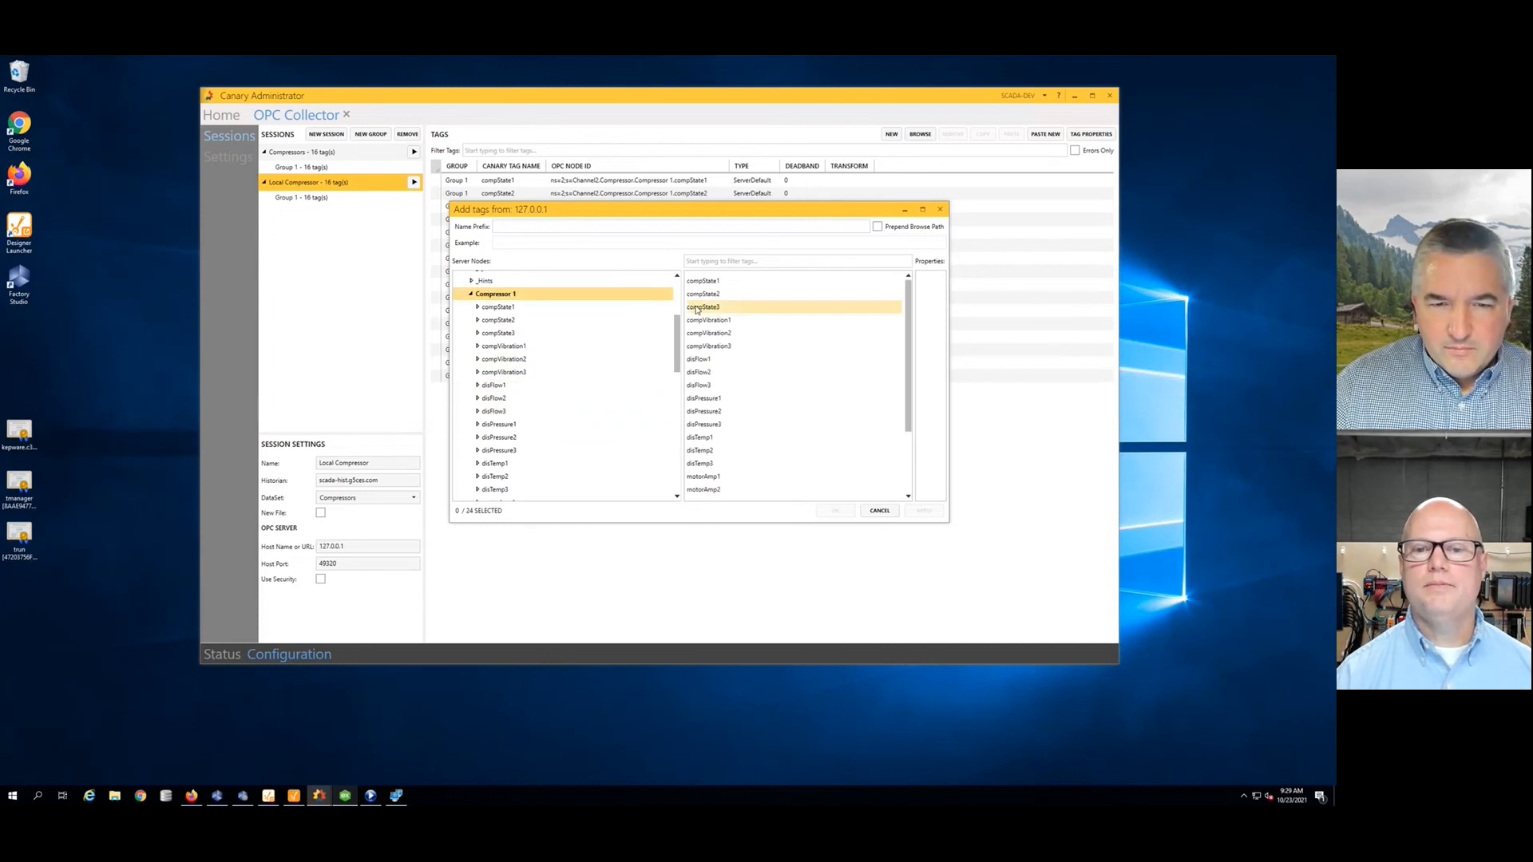
ctrl+click(703, 346)
ctrl+click(699, 386)
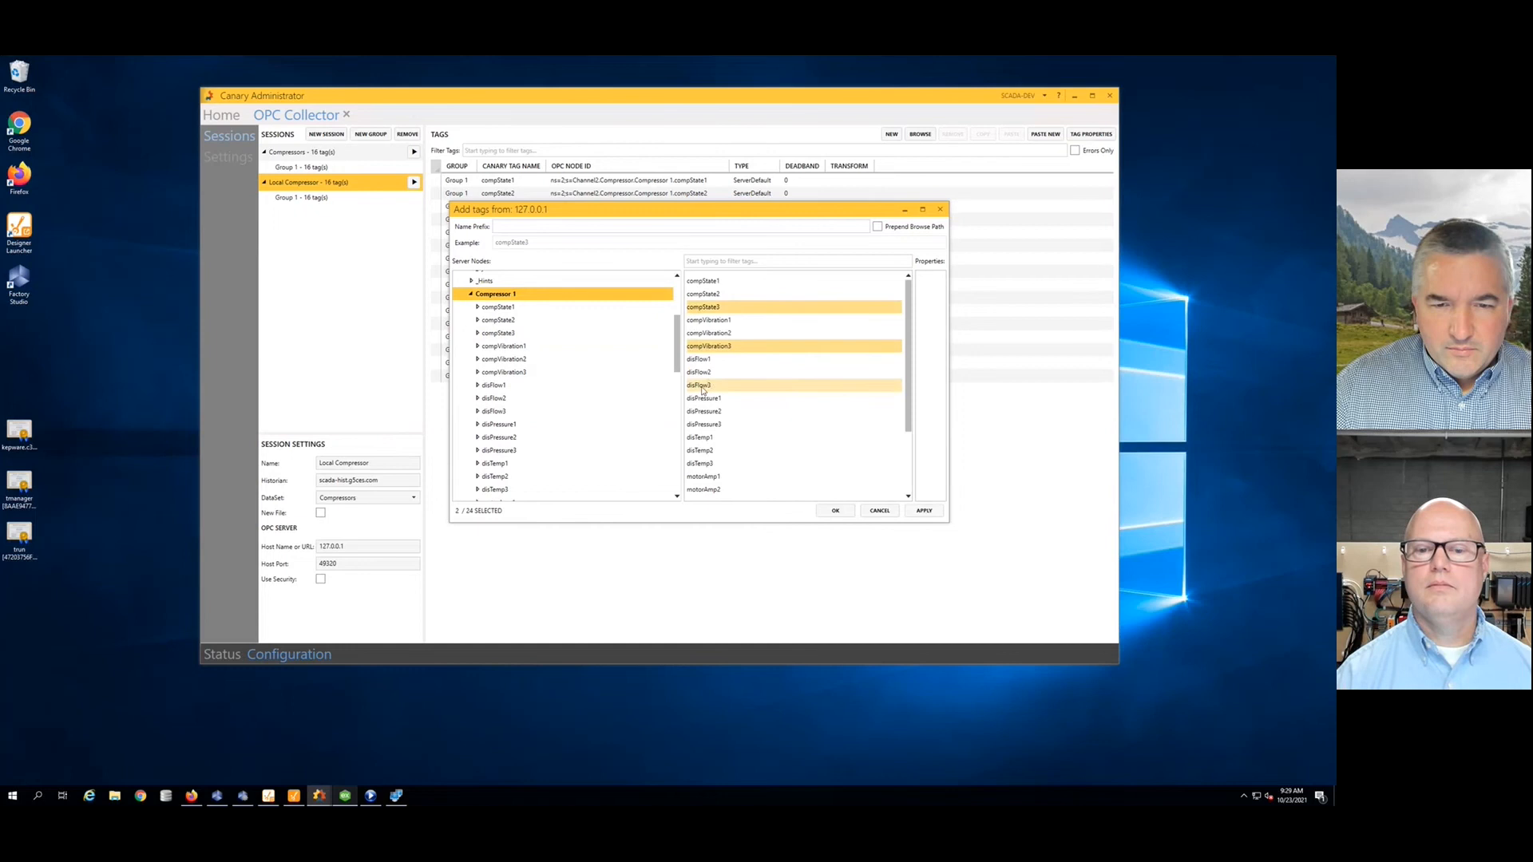
ctrl+click(703, 424)
ctrl+click(701, 463)
ctrl+click(718, 490)
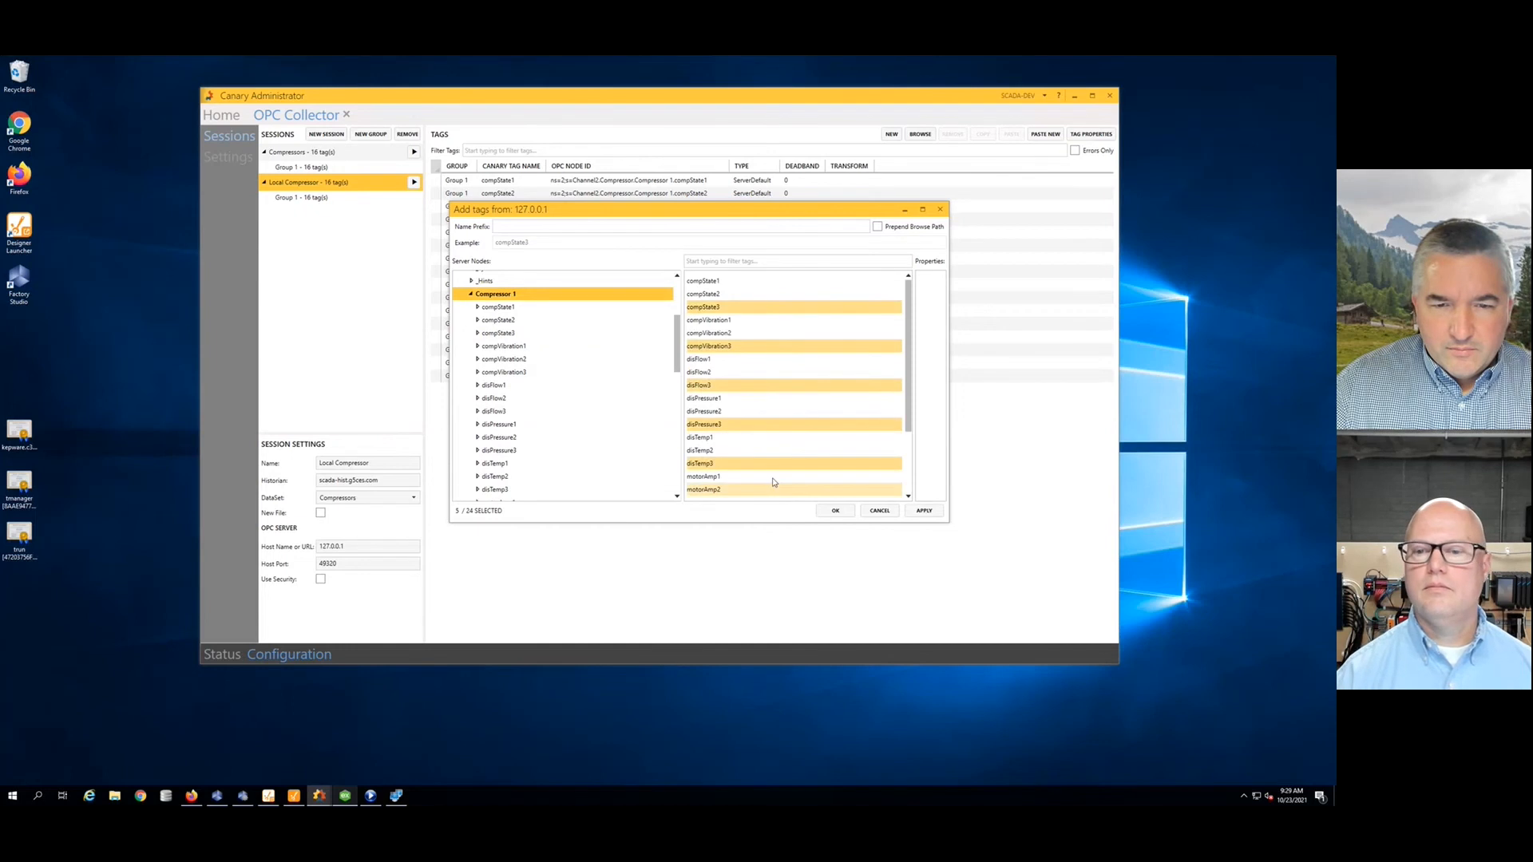
scroll(913, 403, down, 3)
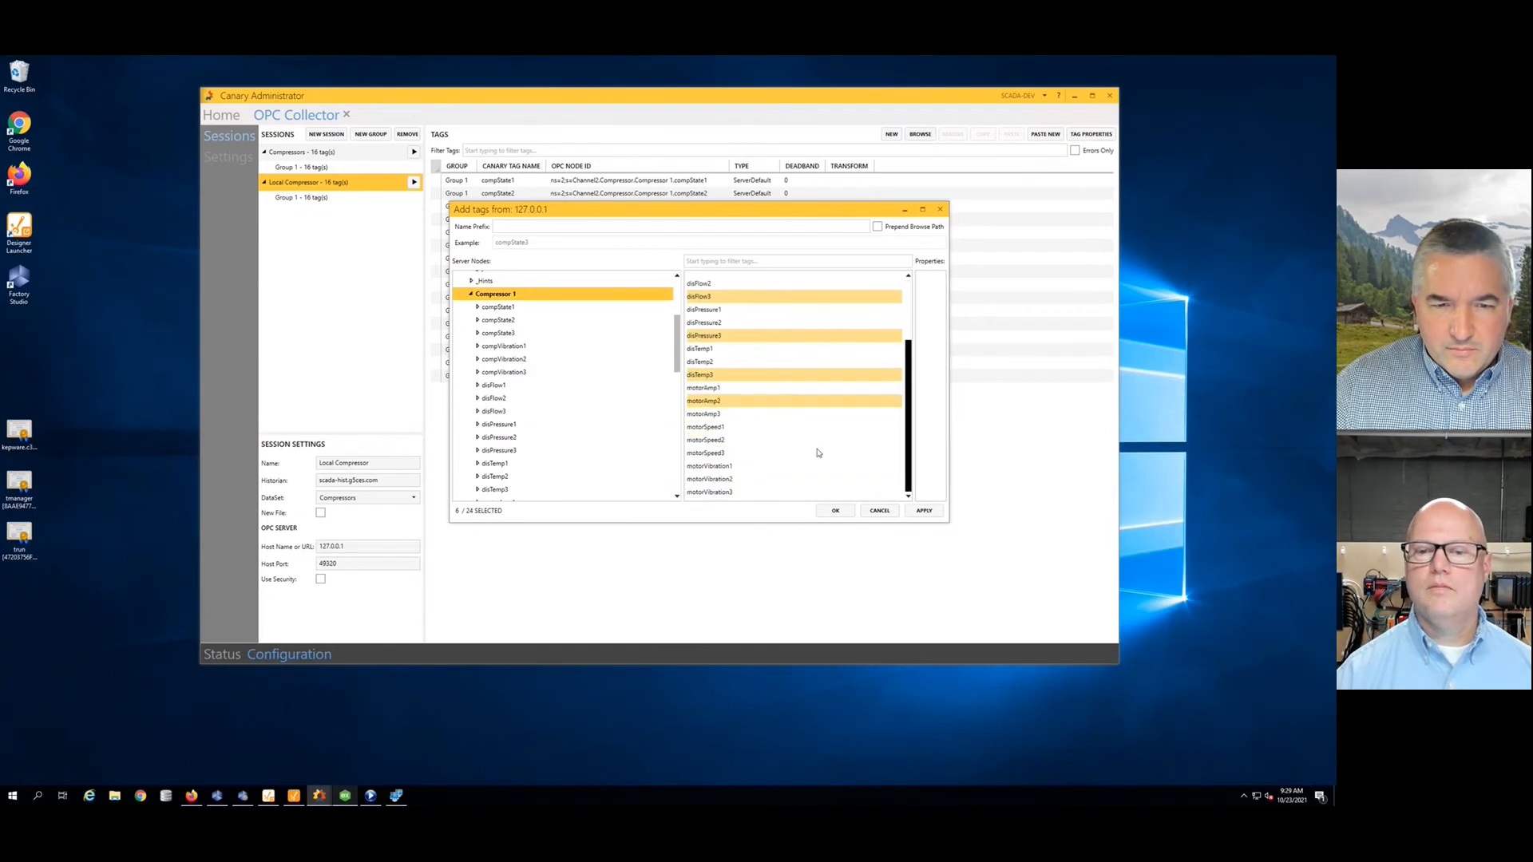
ctrl+click(706, 440)
ctrl+click(715, 491)
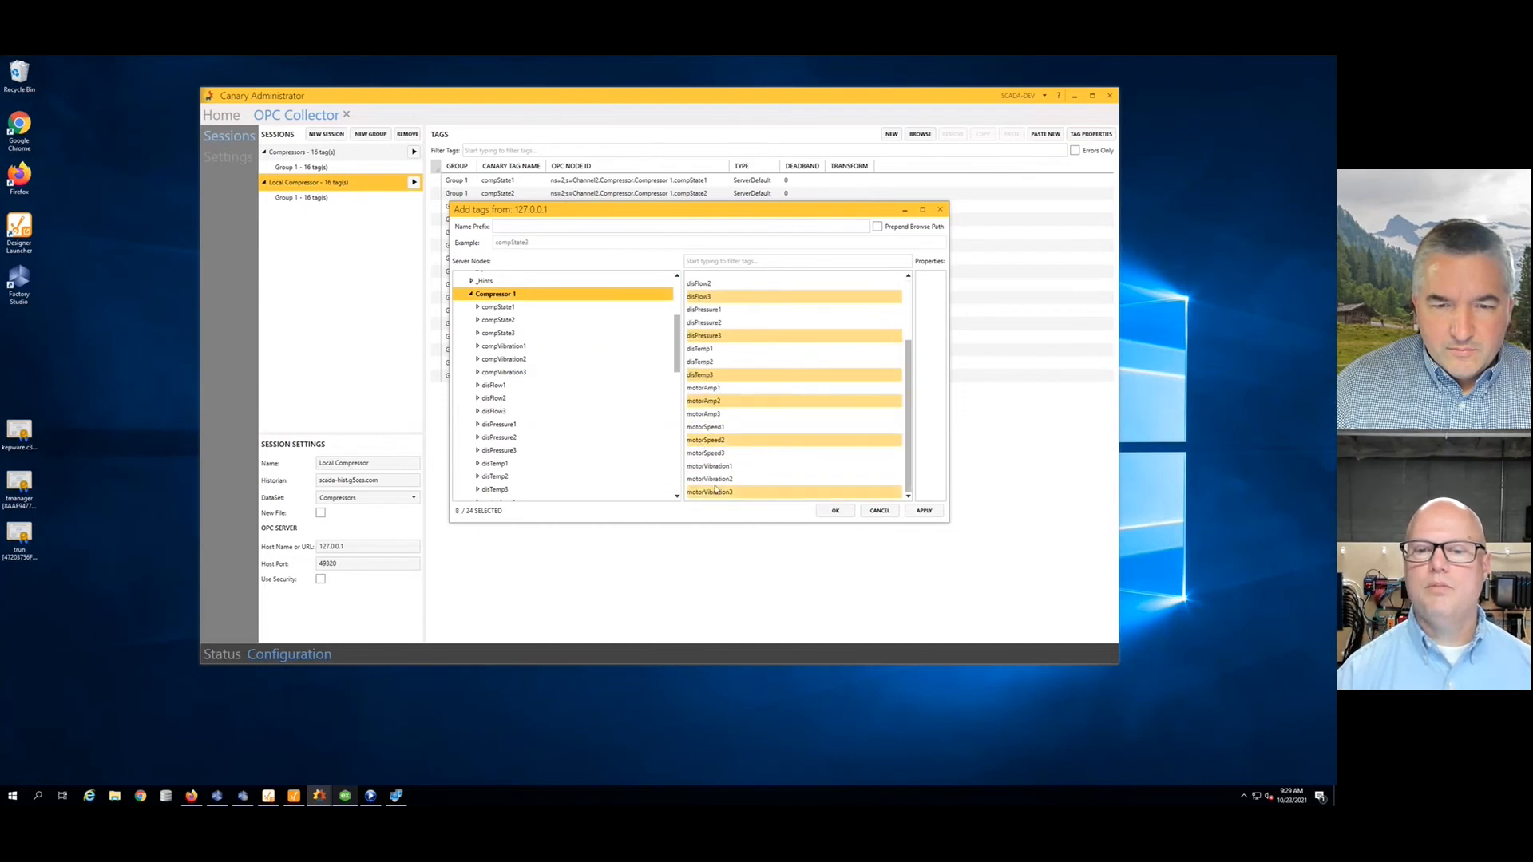
ctrl+click(710, 453)
ctrl+click(707, 440)
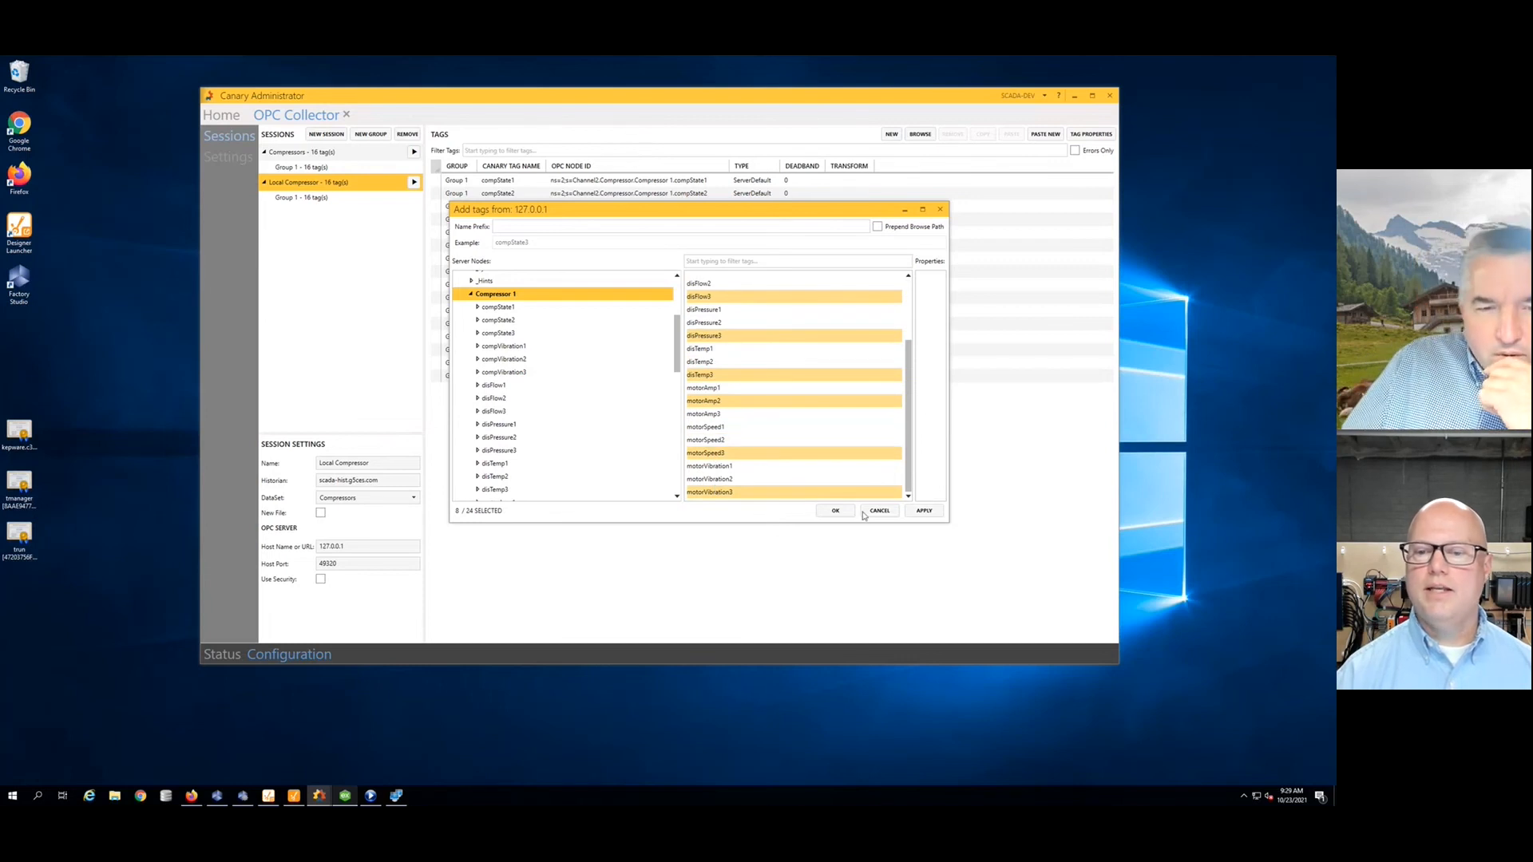
click(922, 512)
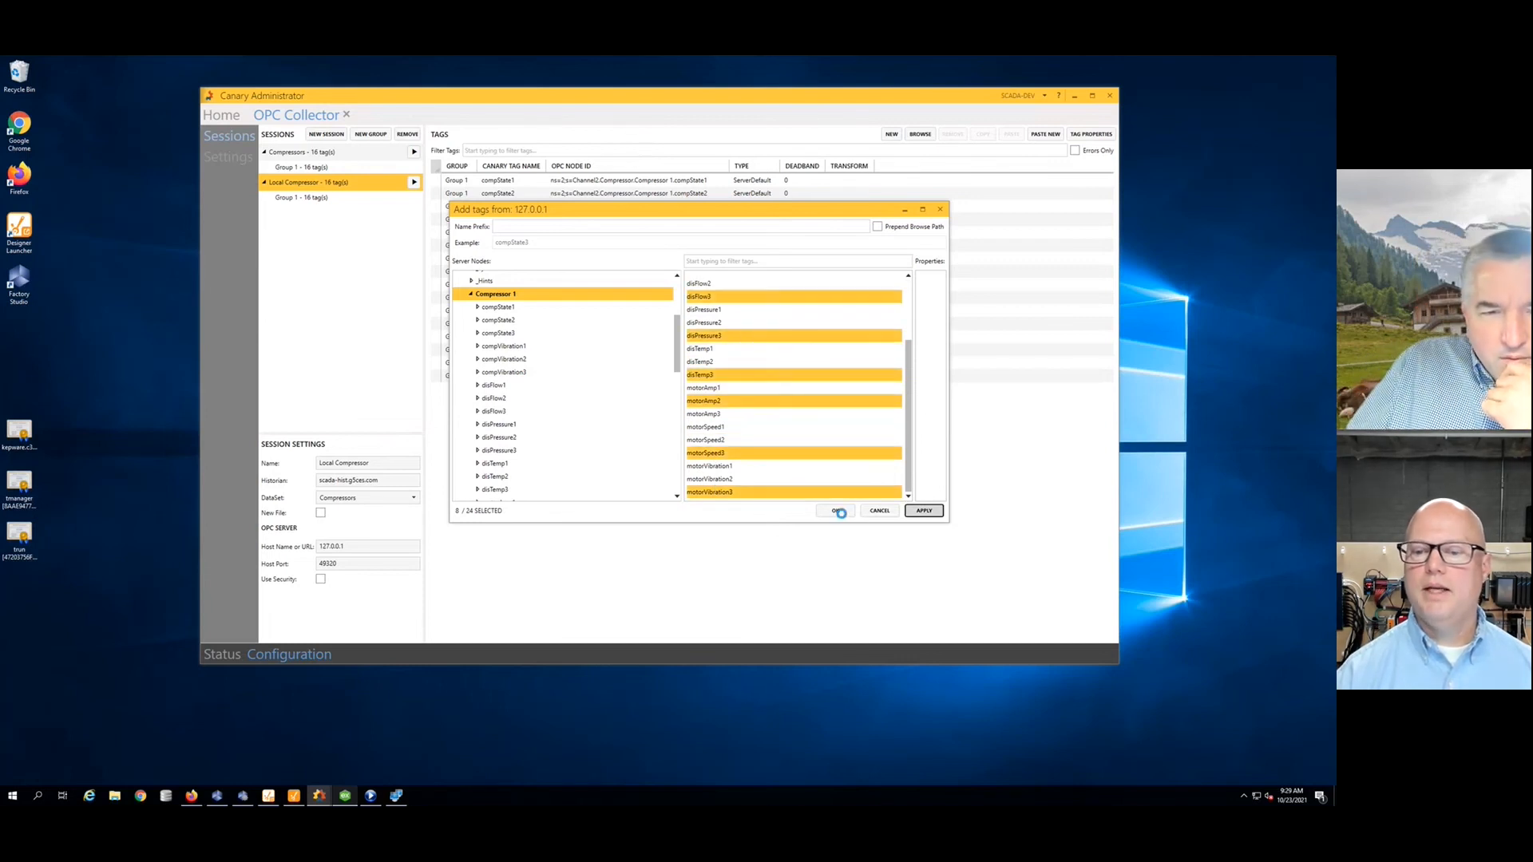
click(879, 511)
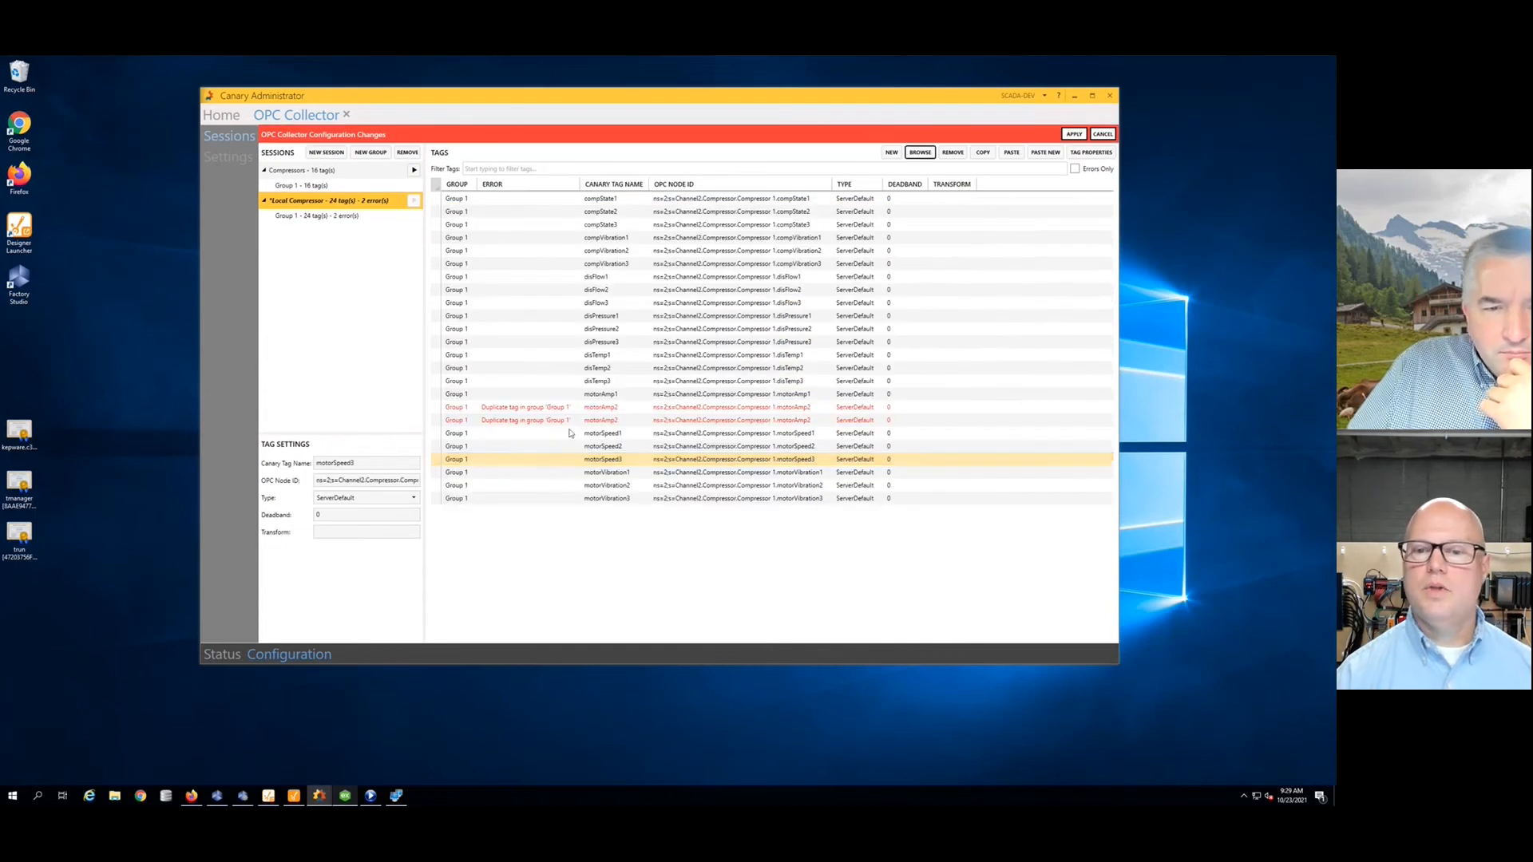
Step: Remove the duplicate motorAmp2 tag from Group 1 of the Local Compressor session
click(669, 410)
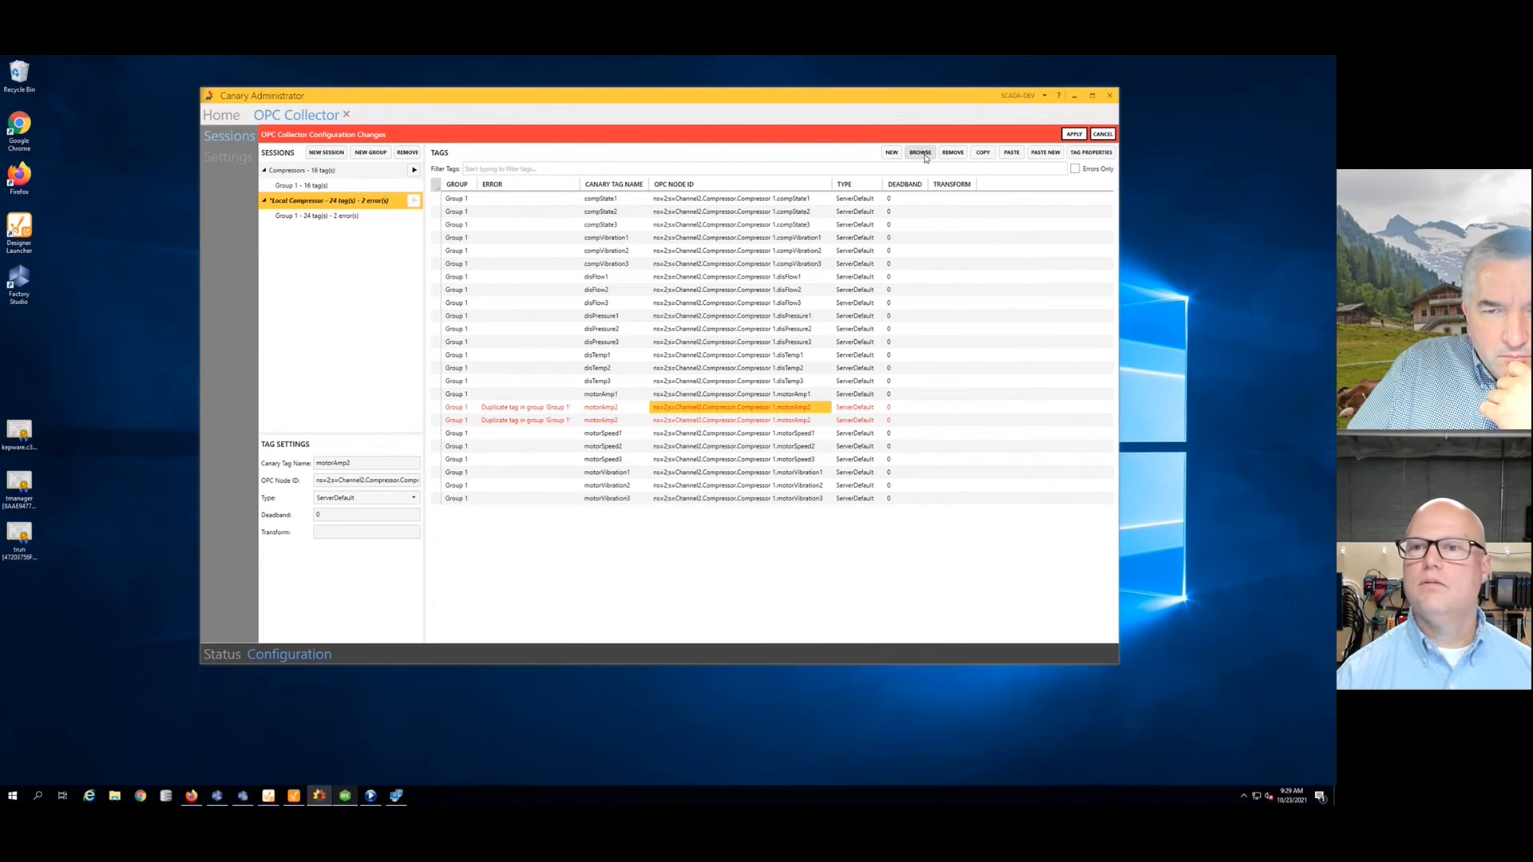
click(693, 422)
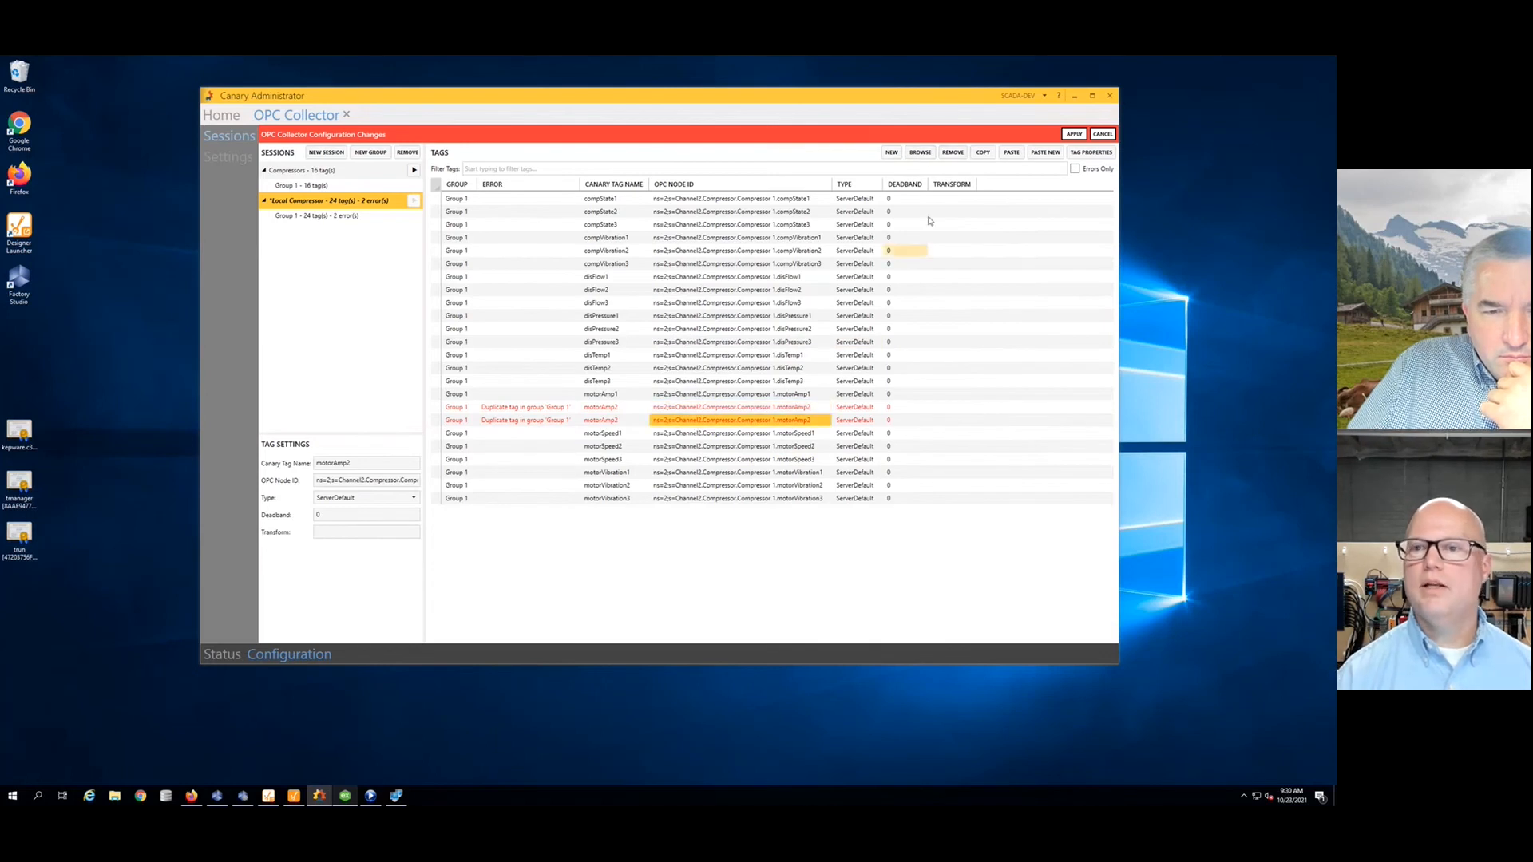
click(953, 154)
click(807, 359)
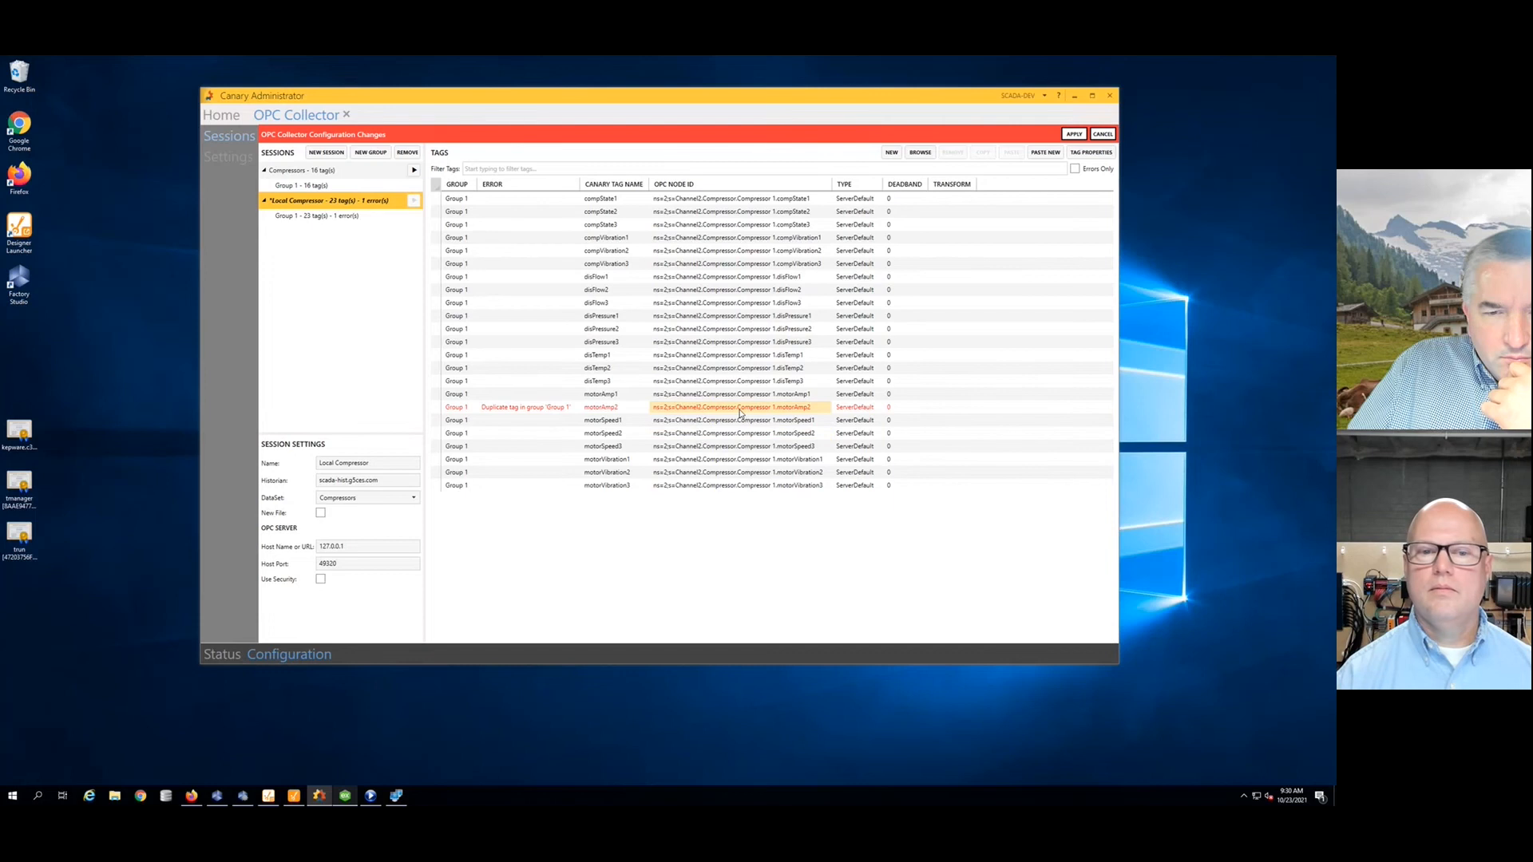
click(740, 412)
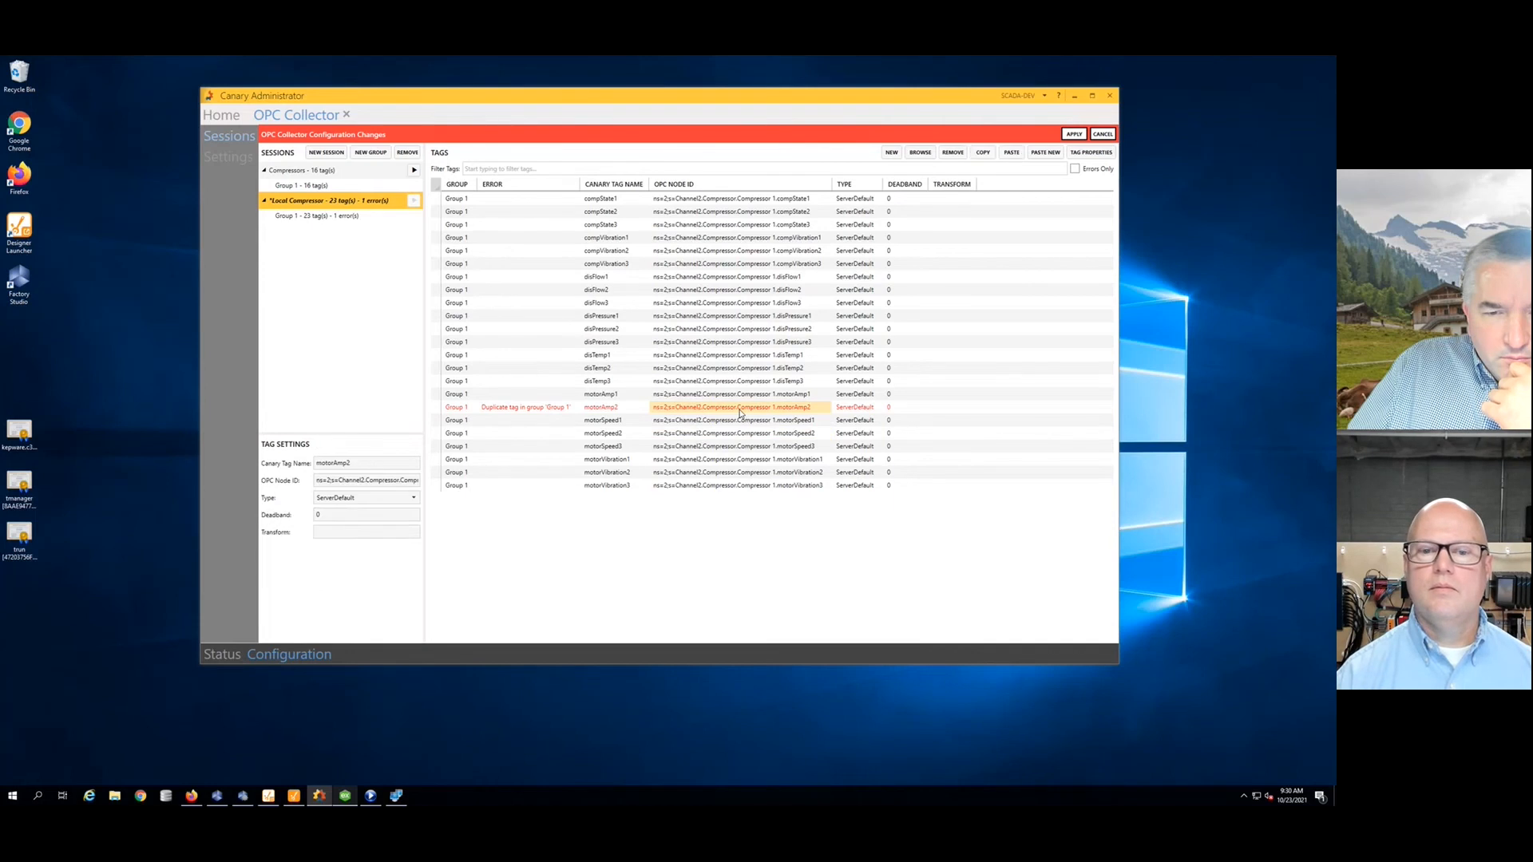
click(925, 153)
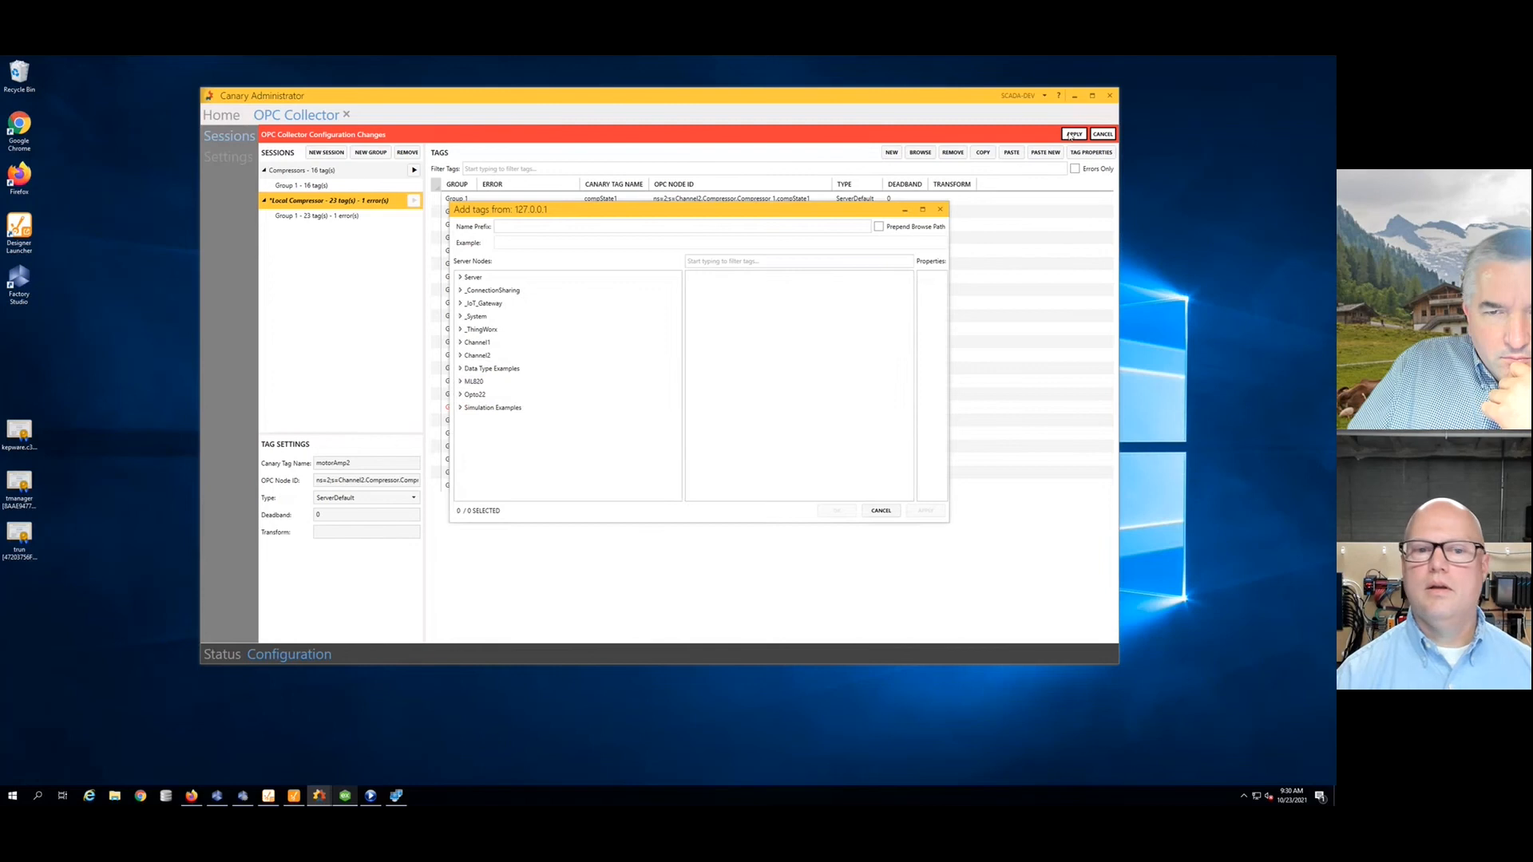
click(459, 356)
click(878, 510)
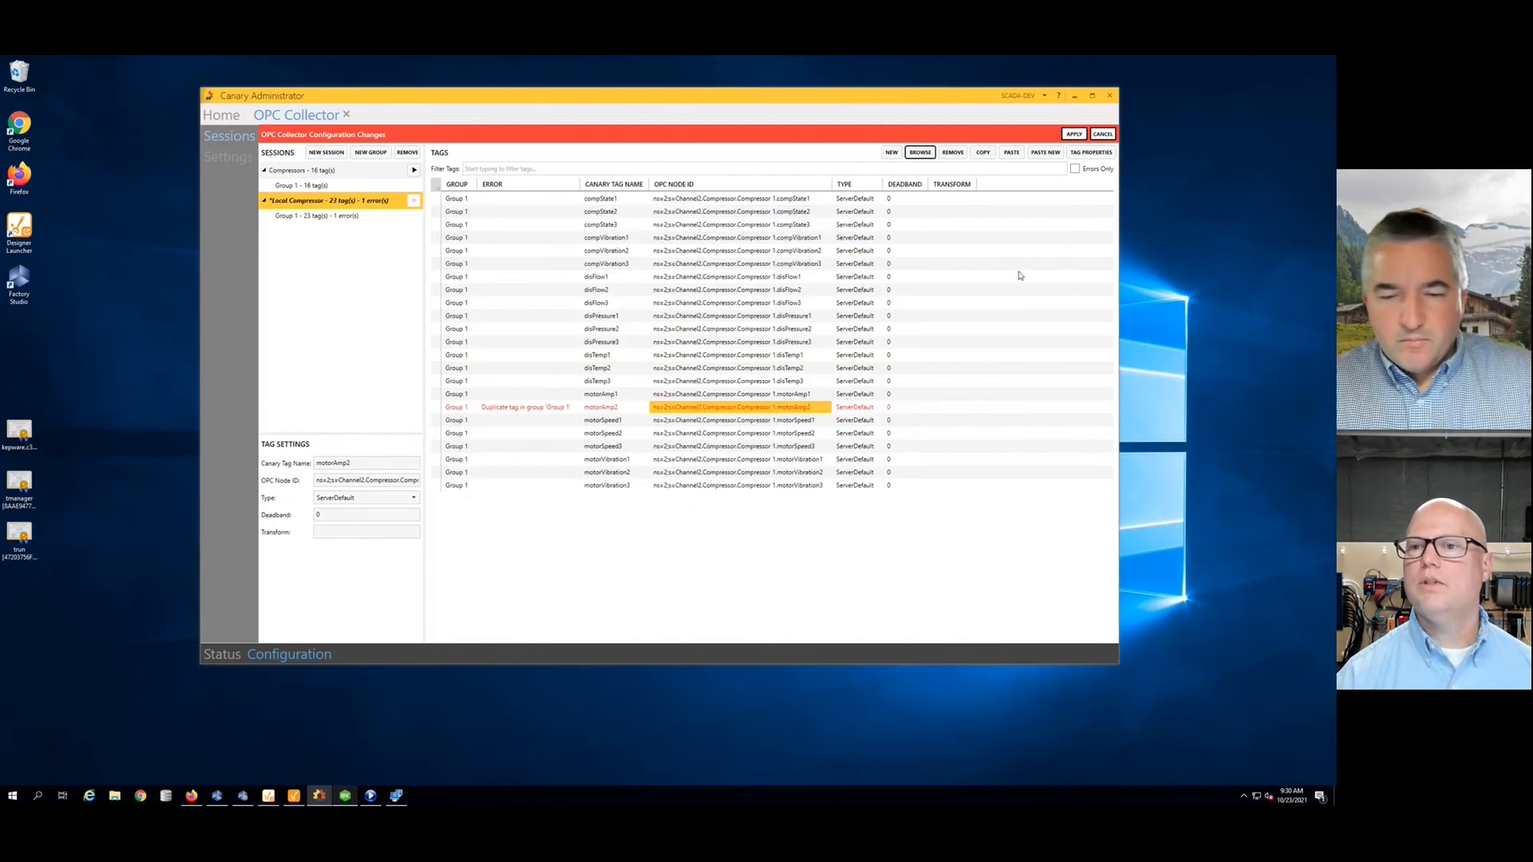
Step: Save the OPC Collector changes with the motorAmp3 tag added from Channel2 > Compressor > Compressor 1, and start the Local Compressor session
click(1074, 134)
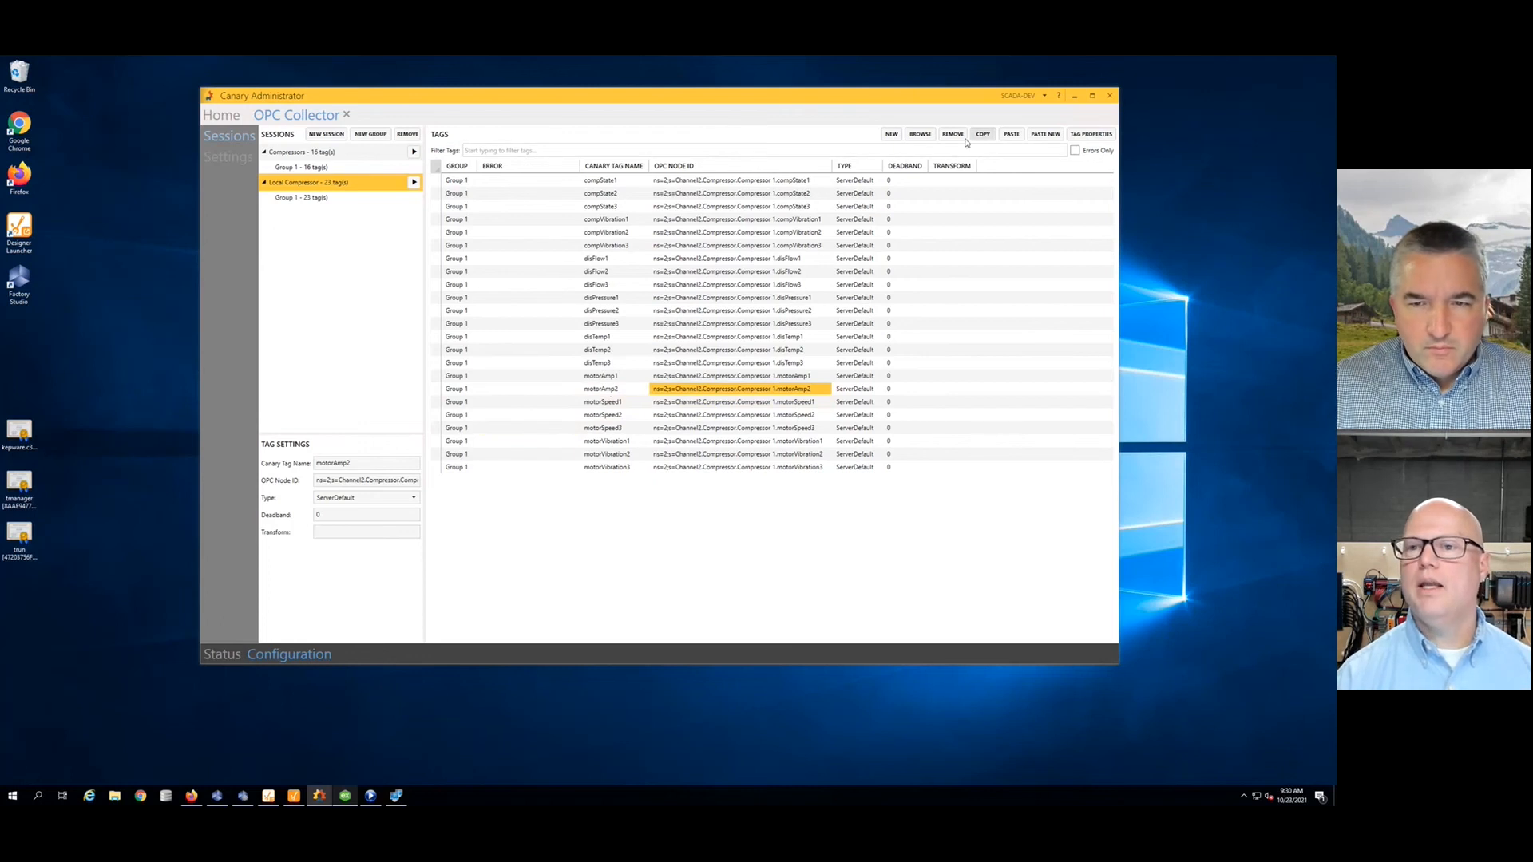
click(918, 135)
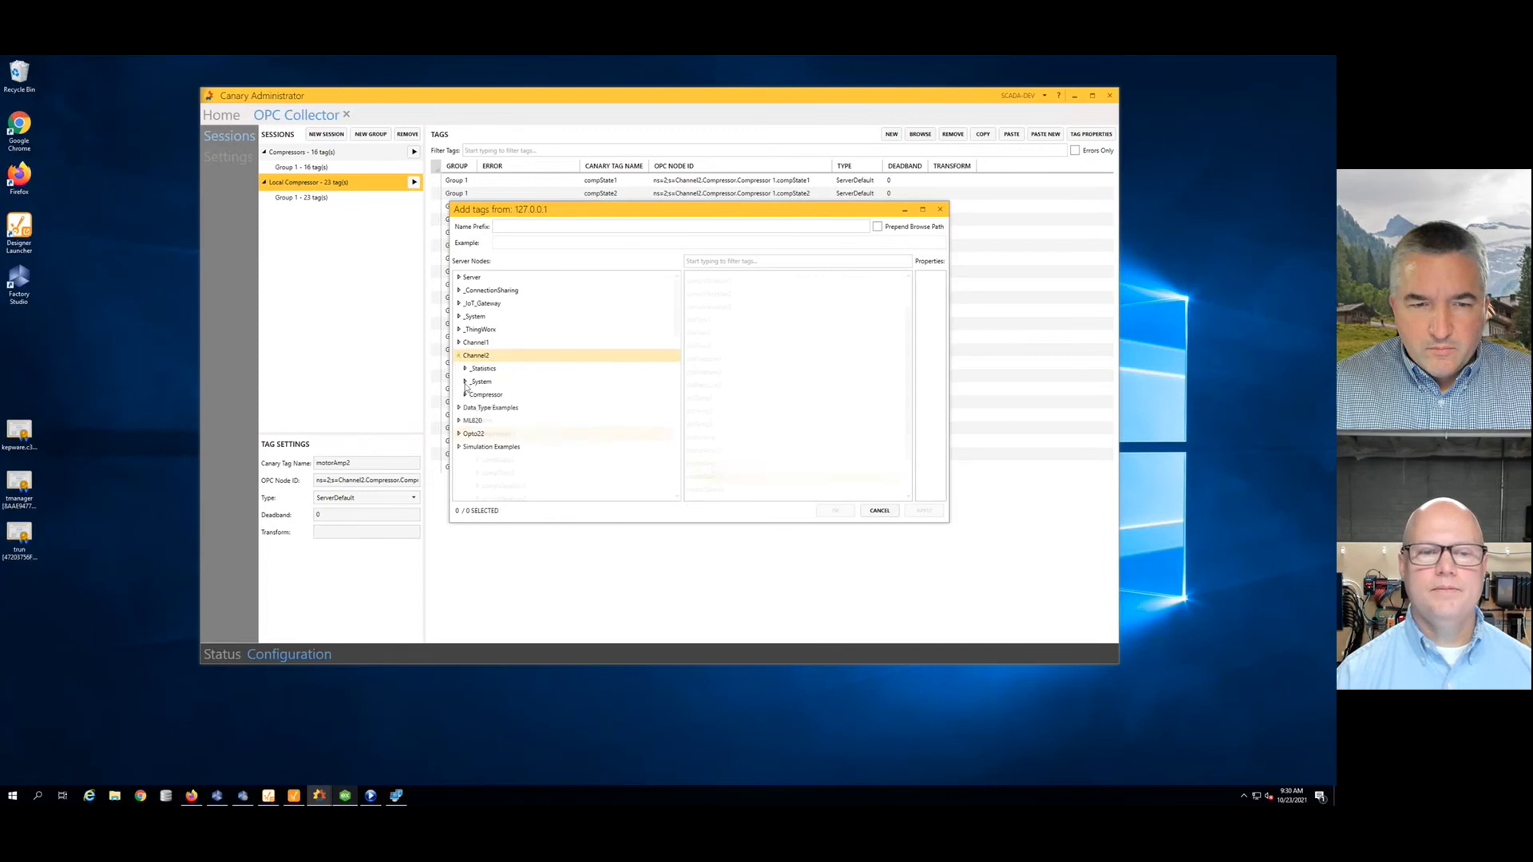
click(464, 394)
click(471, 434)
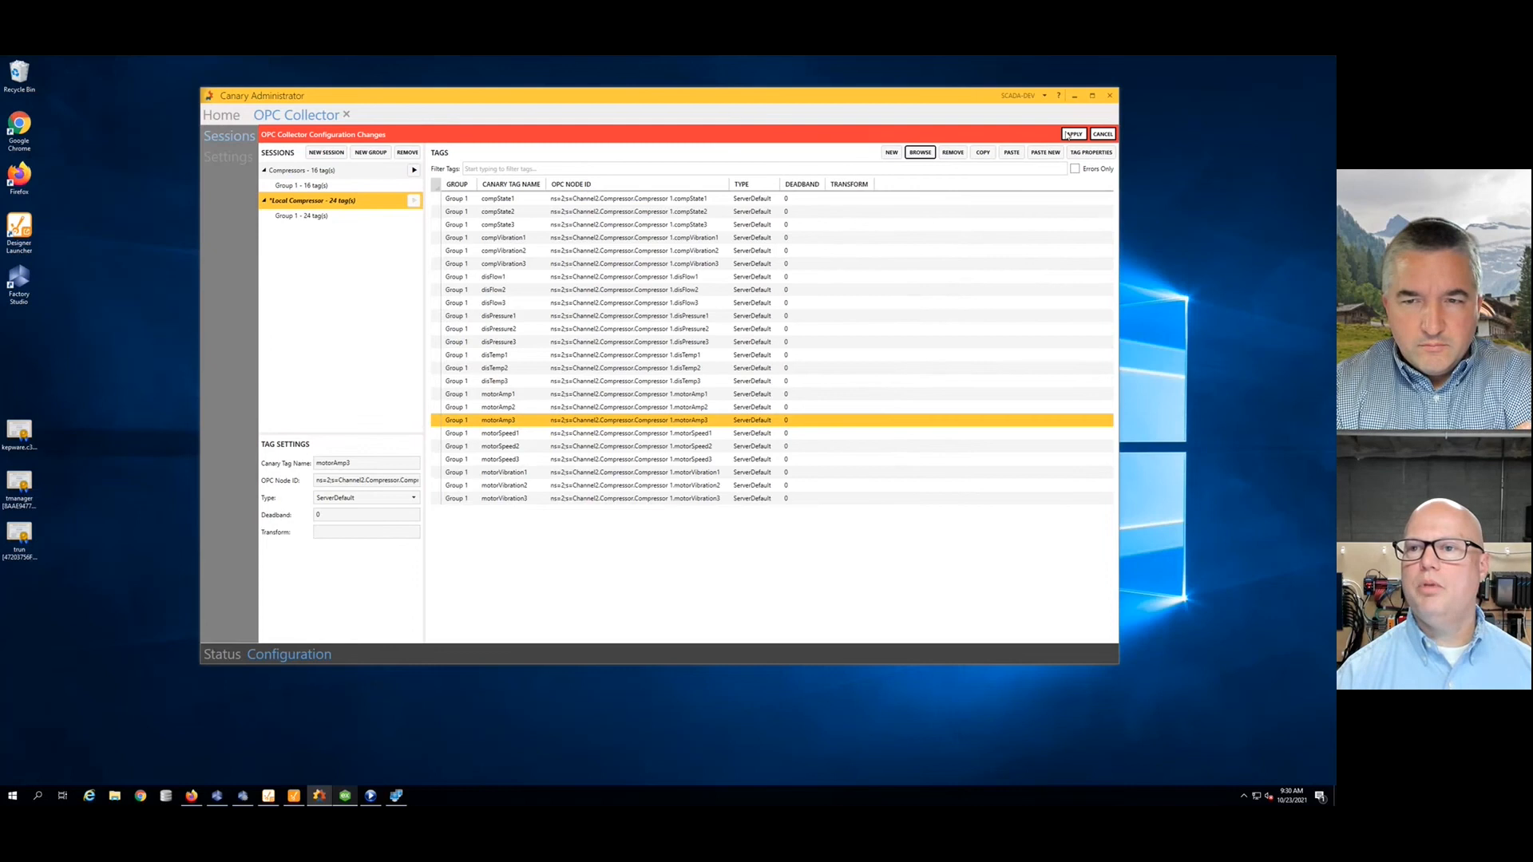
click(1071, 134)
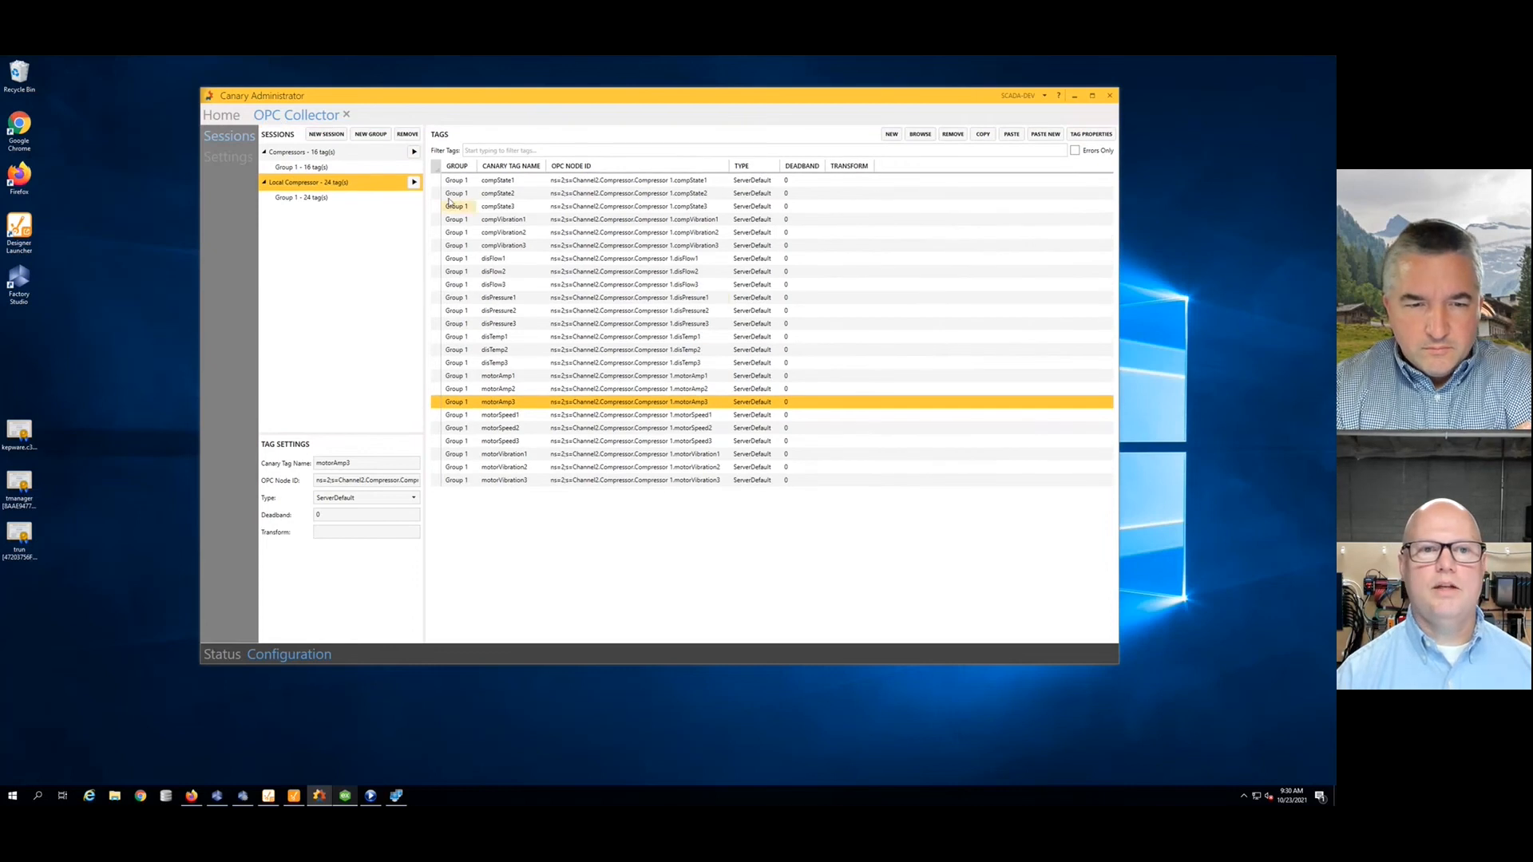
click(413, 182)
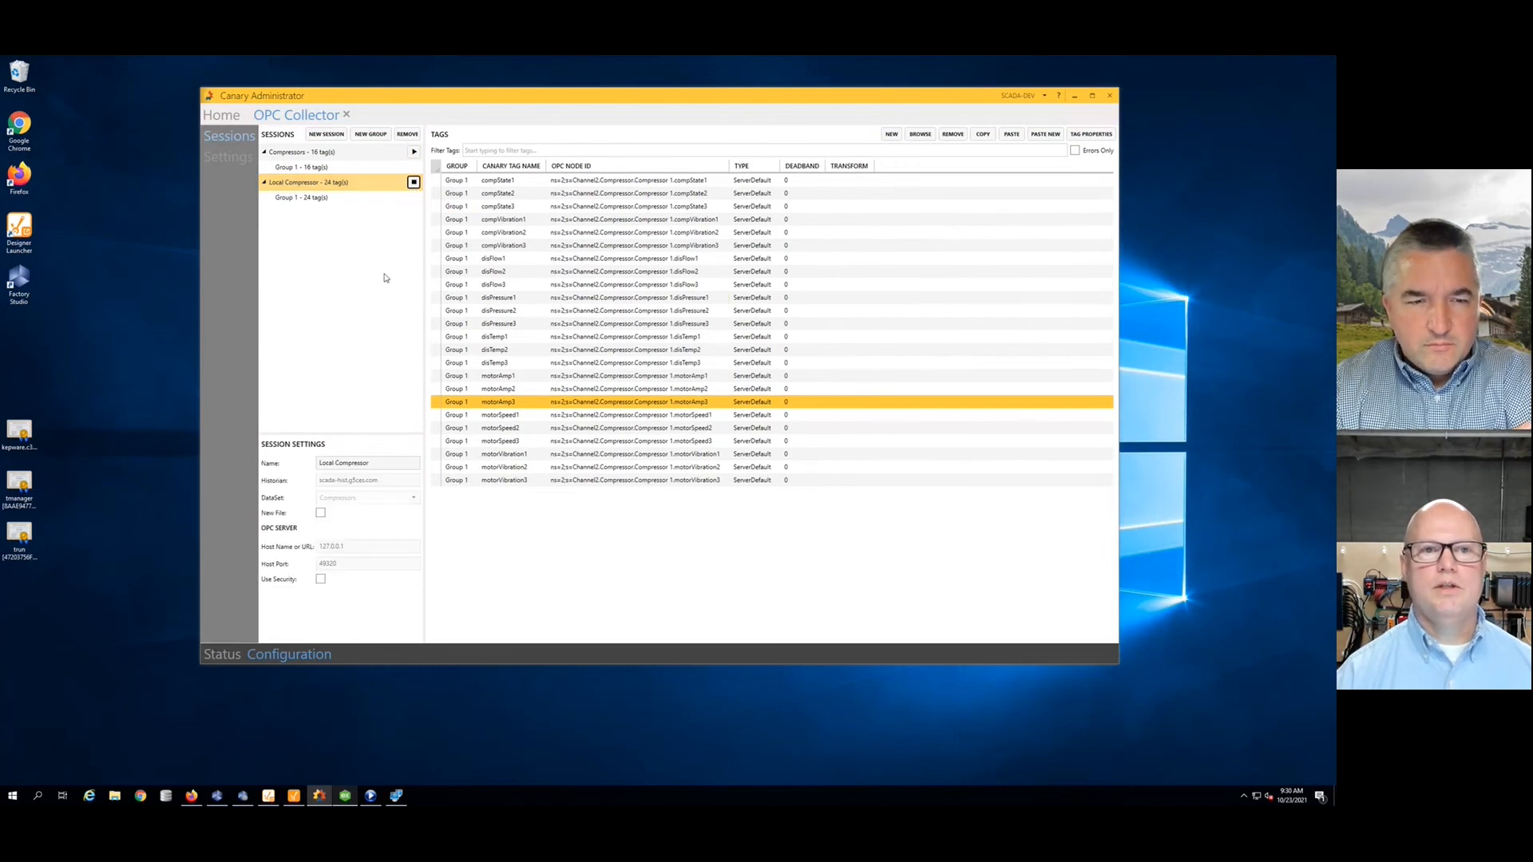
Step: Connect Canary Administrator to the SCADA-HIST server and open its Views
click(232, 118)
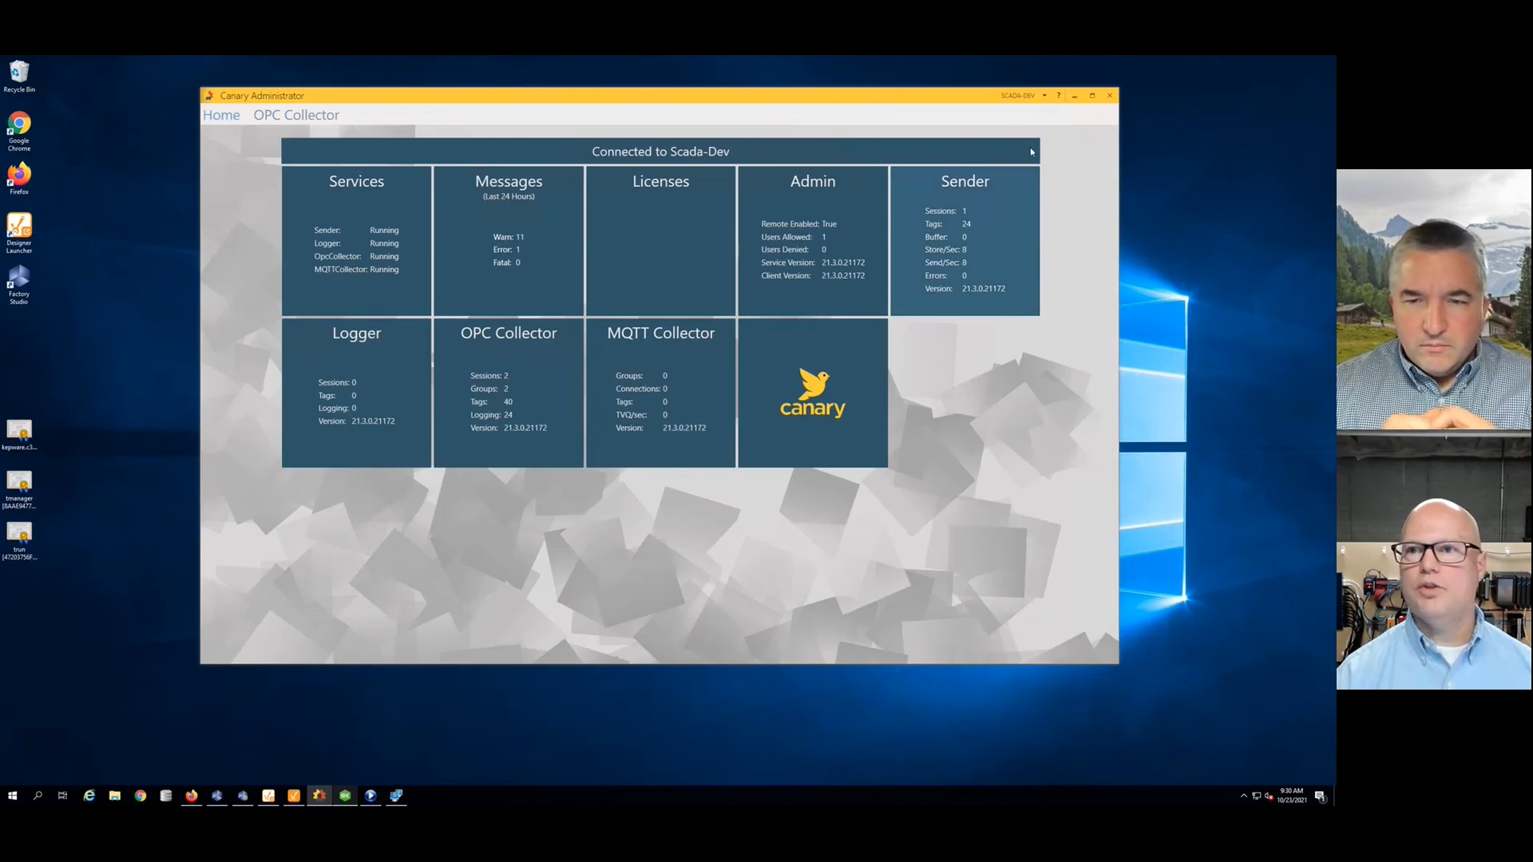
click(1044, 96)
click(1018, 144)
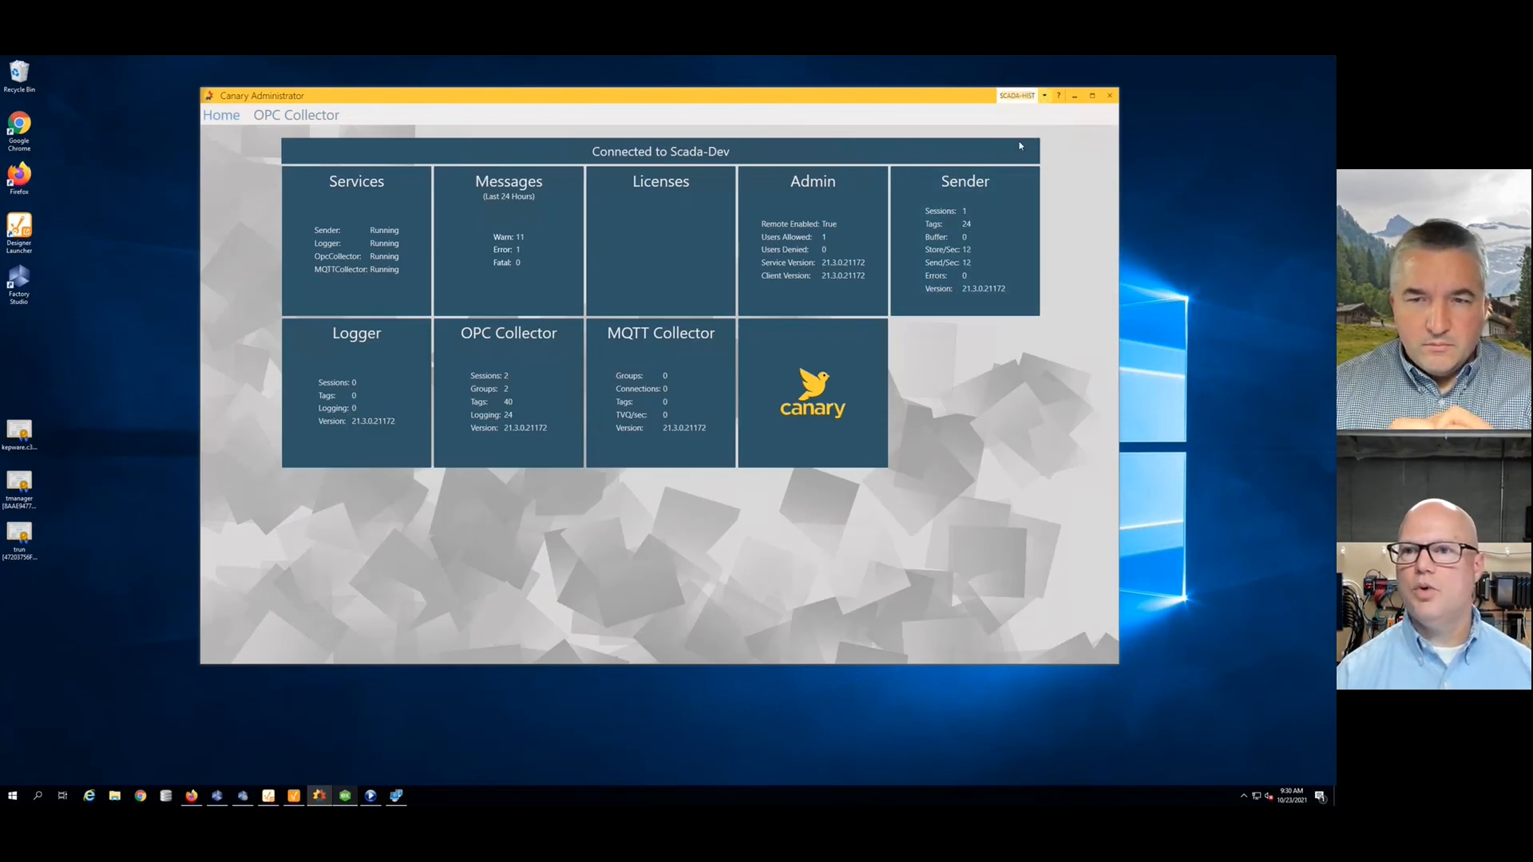
click(944, 338)
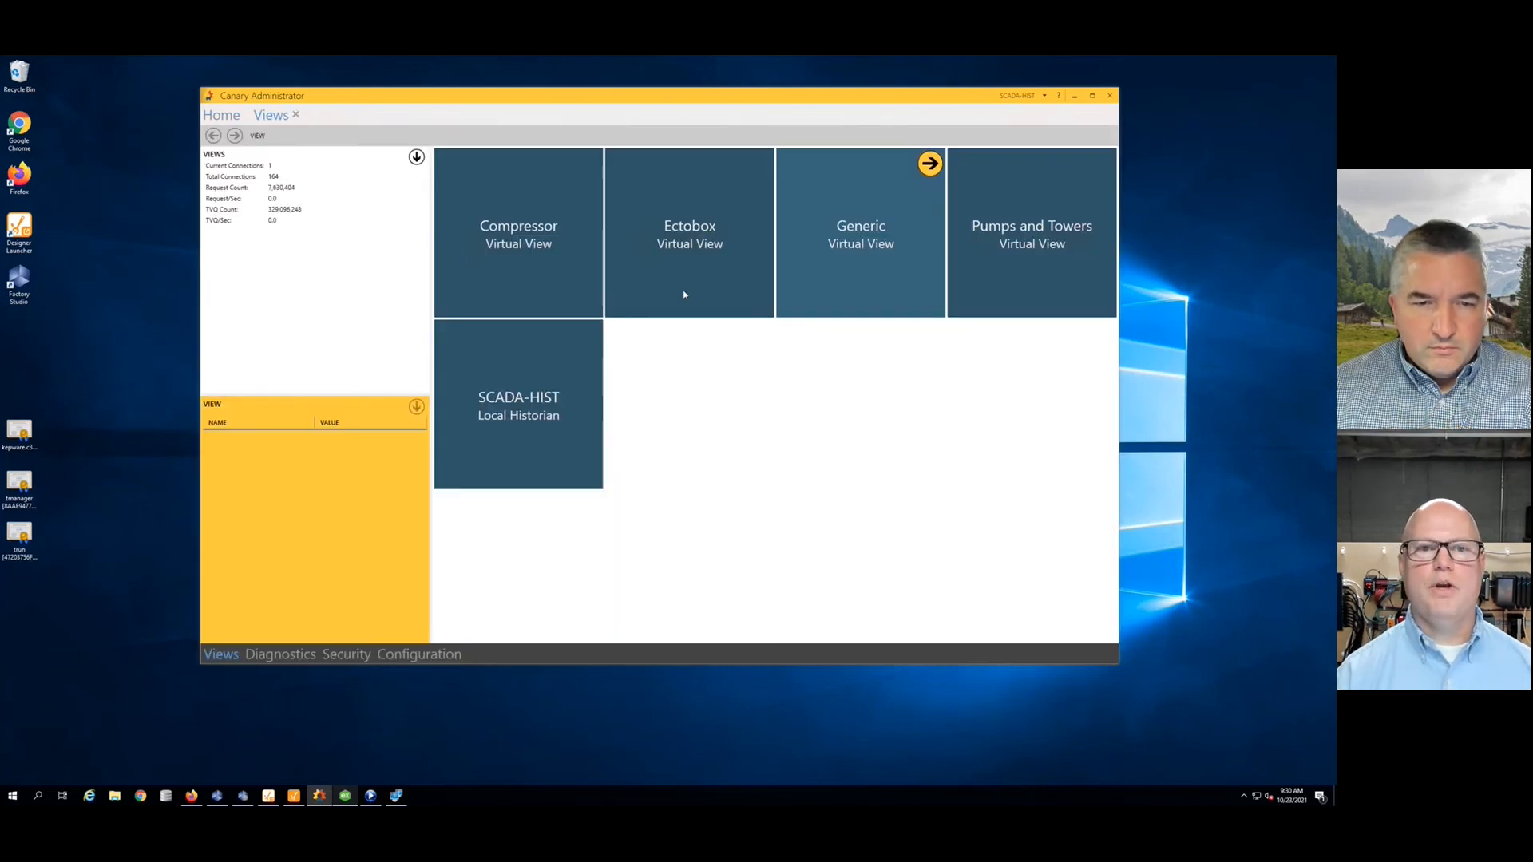
Step: Rebuild the Compressor virtual view
click(519, 288)
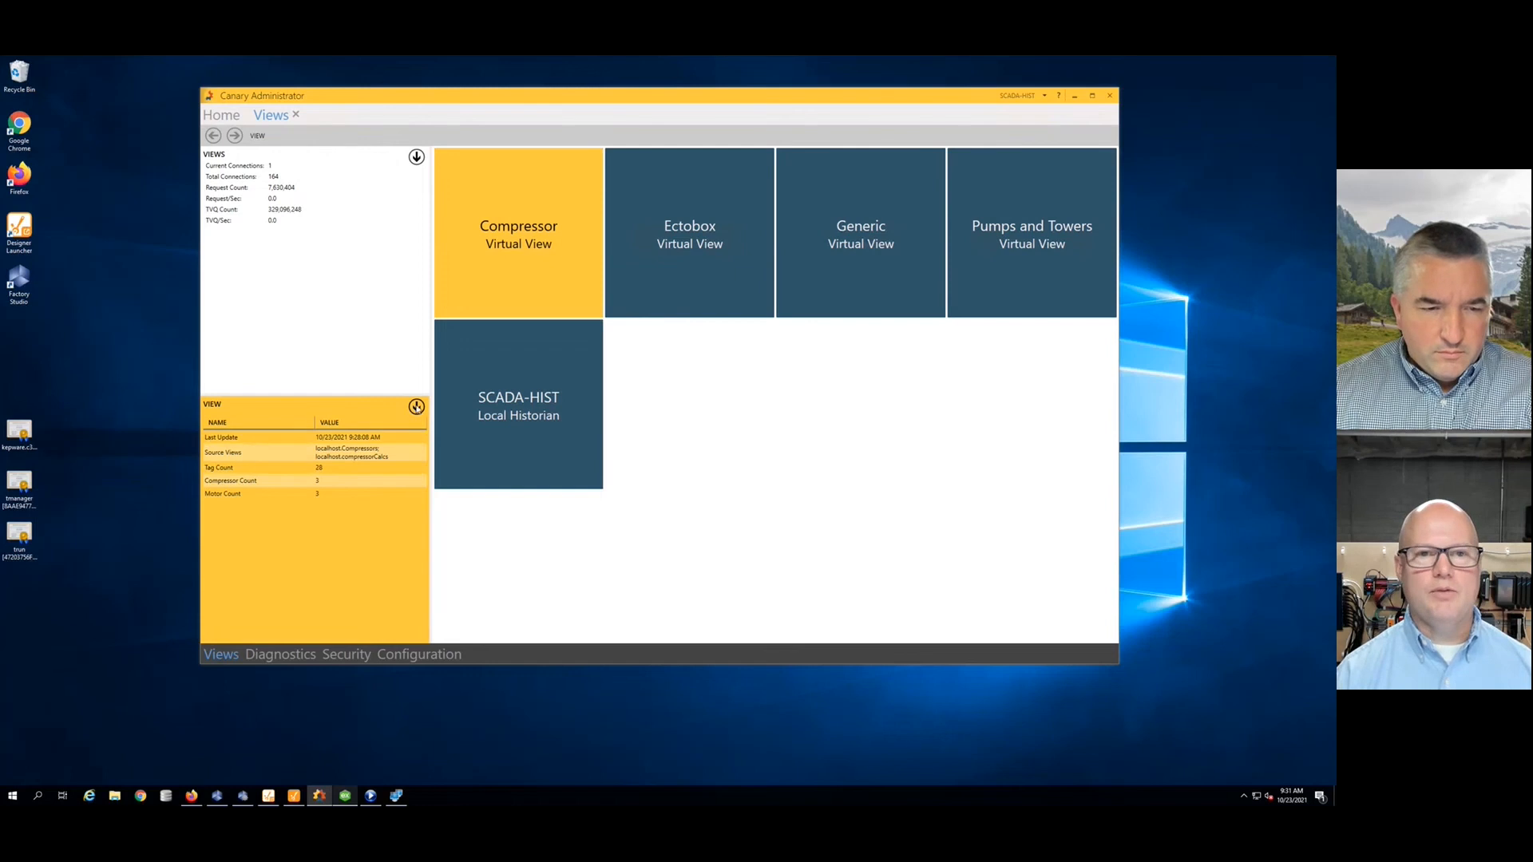
click(416, 407)
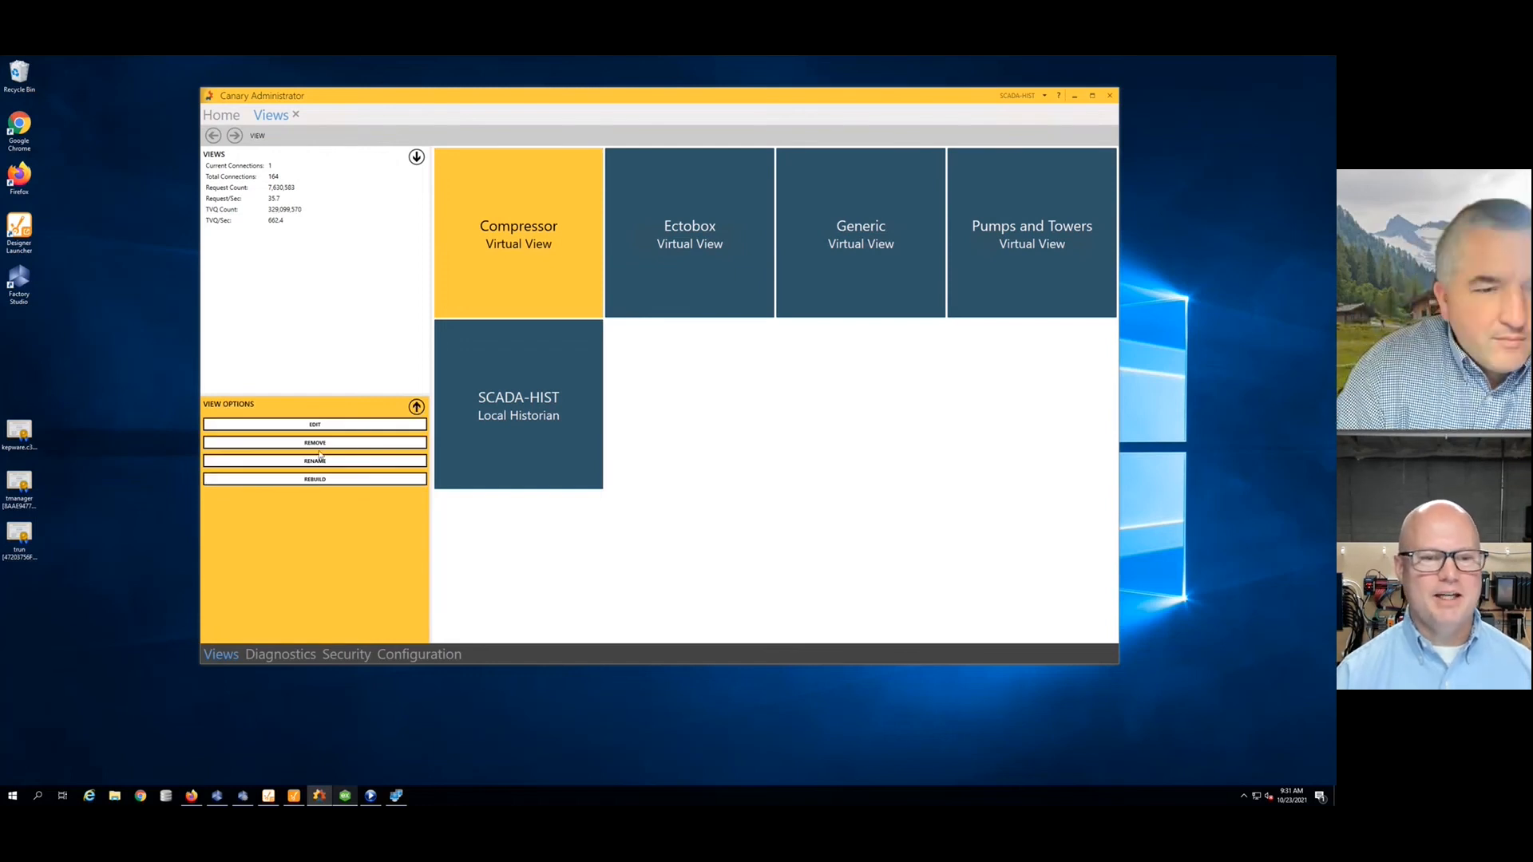
click(332, 481)
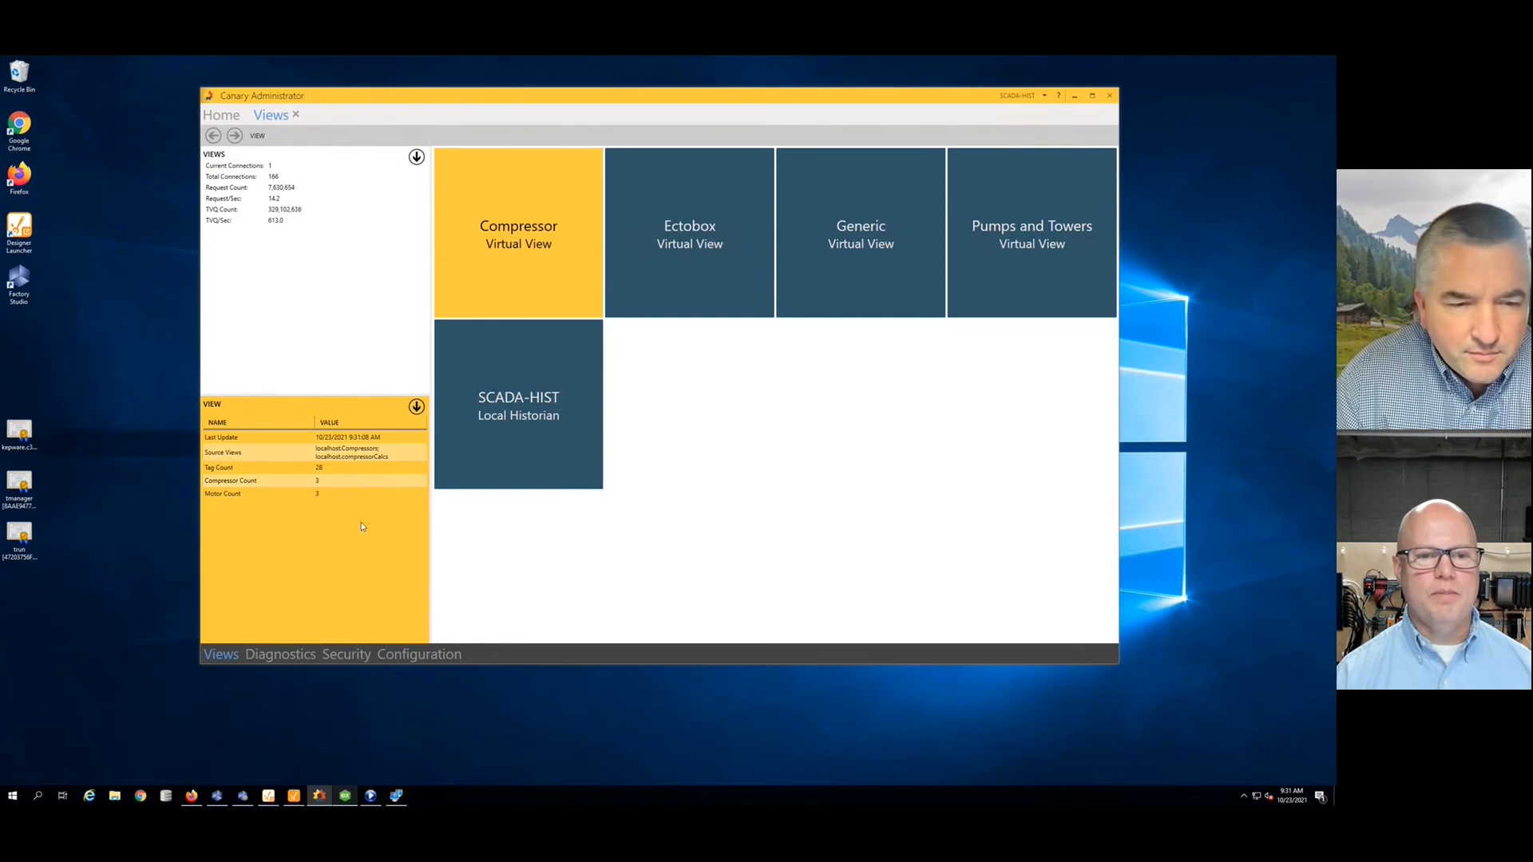
Step: Open the Compressor virtual view for editing, examine its defined rules and compressor asset instances, and close the editor
click(416, 407)
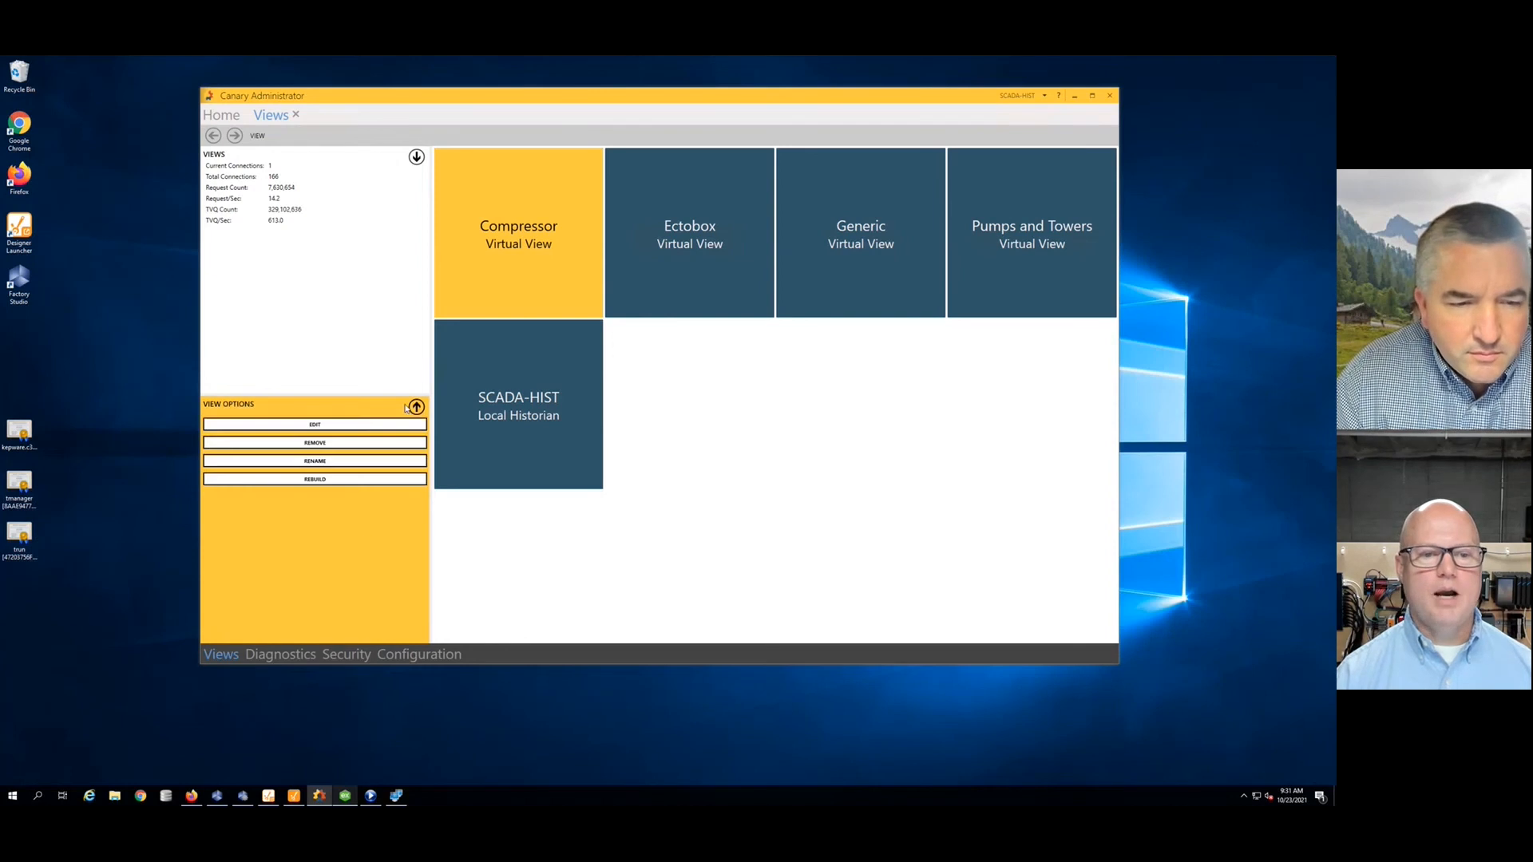
click(321, 427)
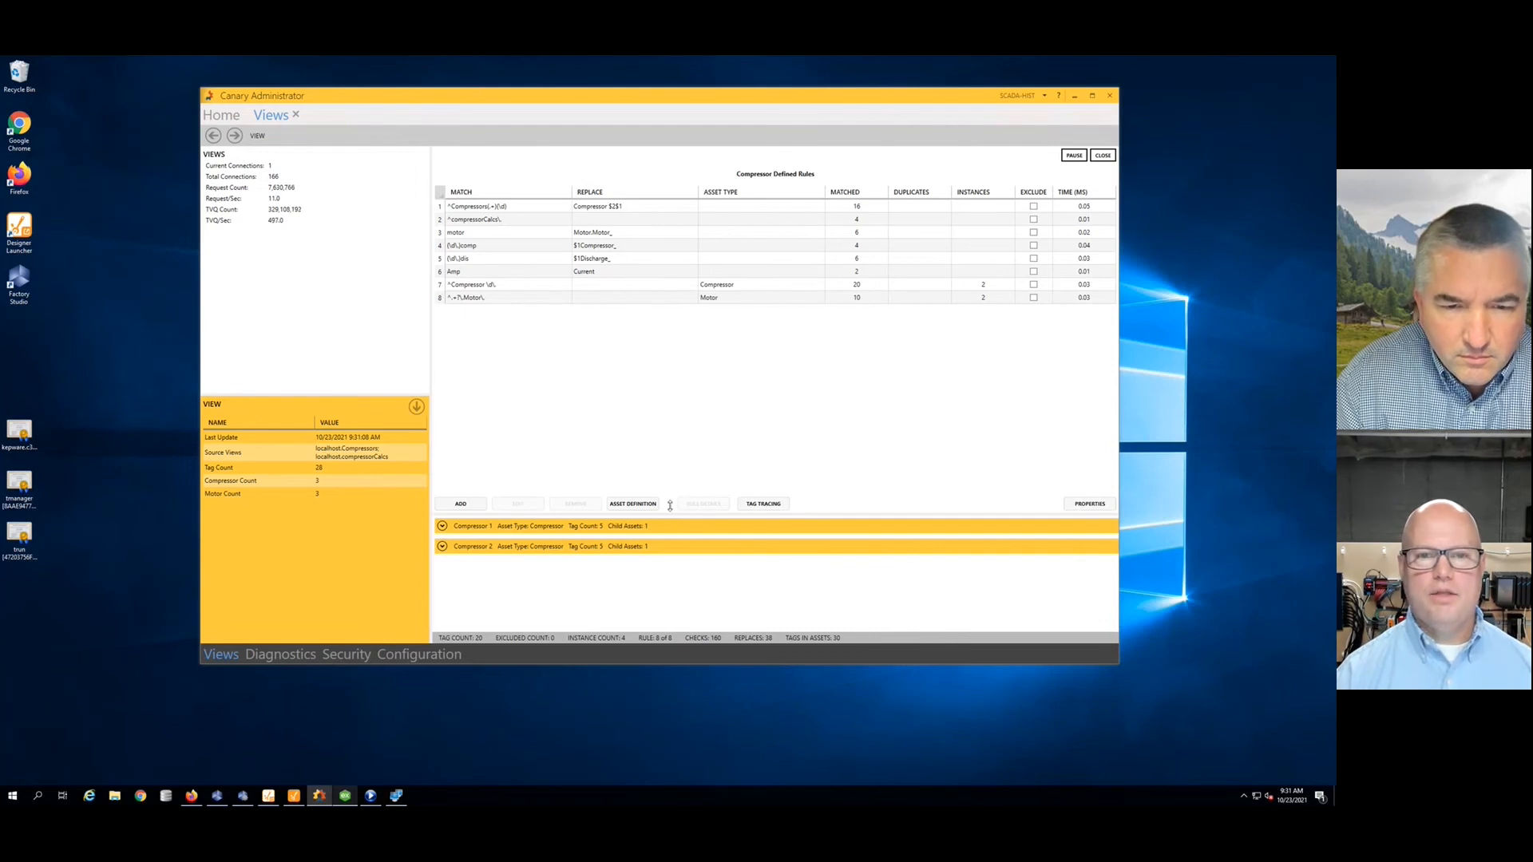
drag(667, 515, 681, 361)
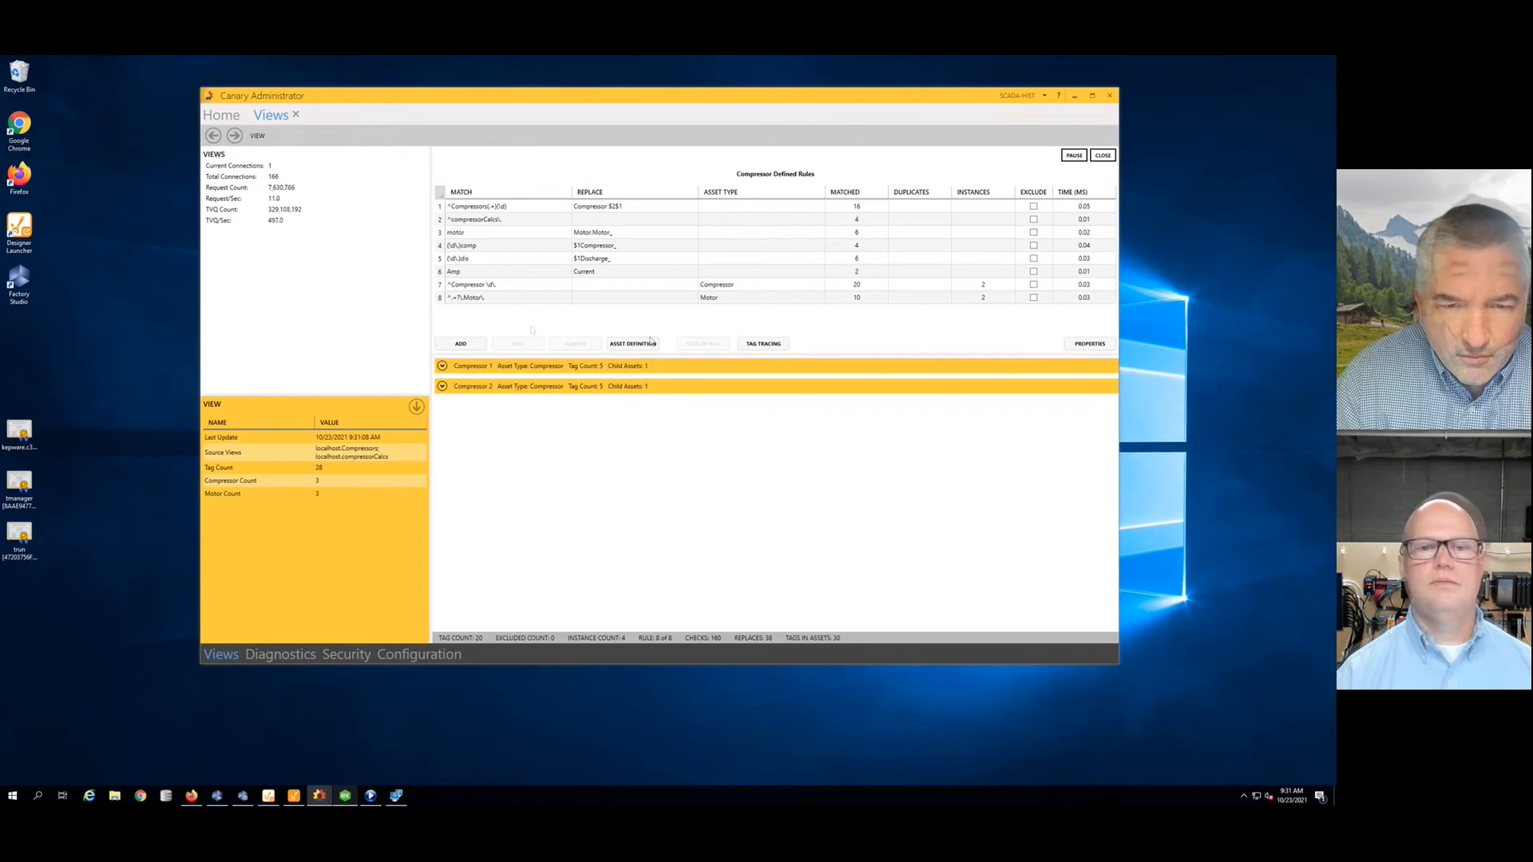
click(1103, 155)
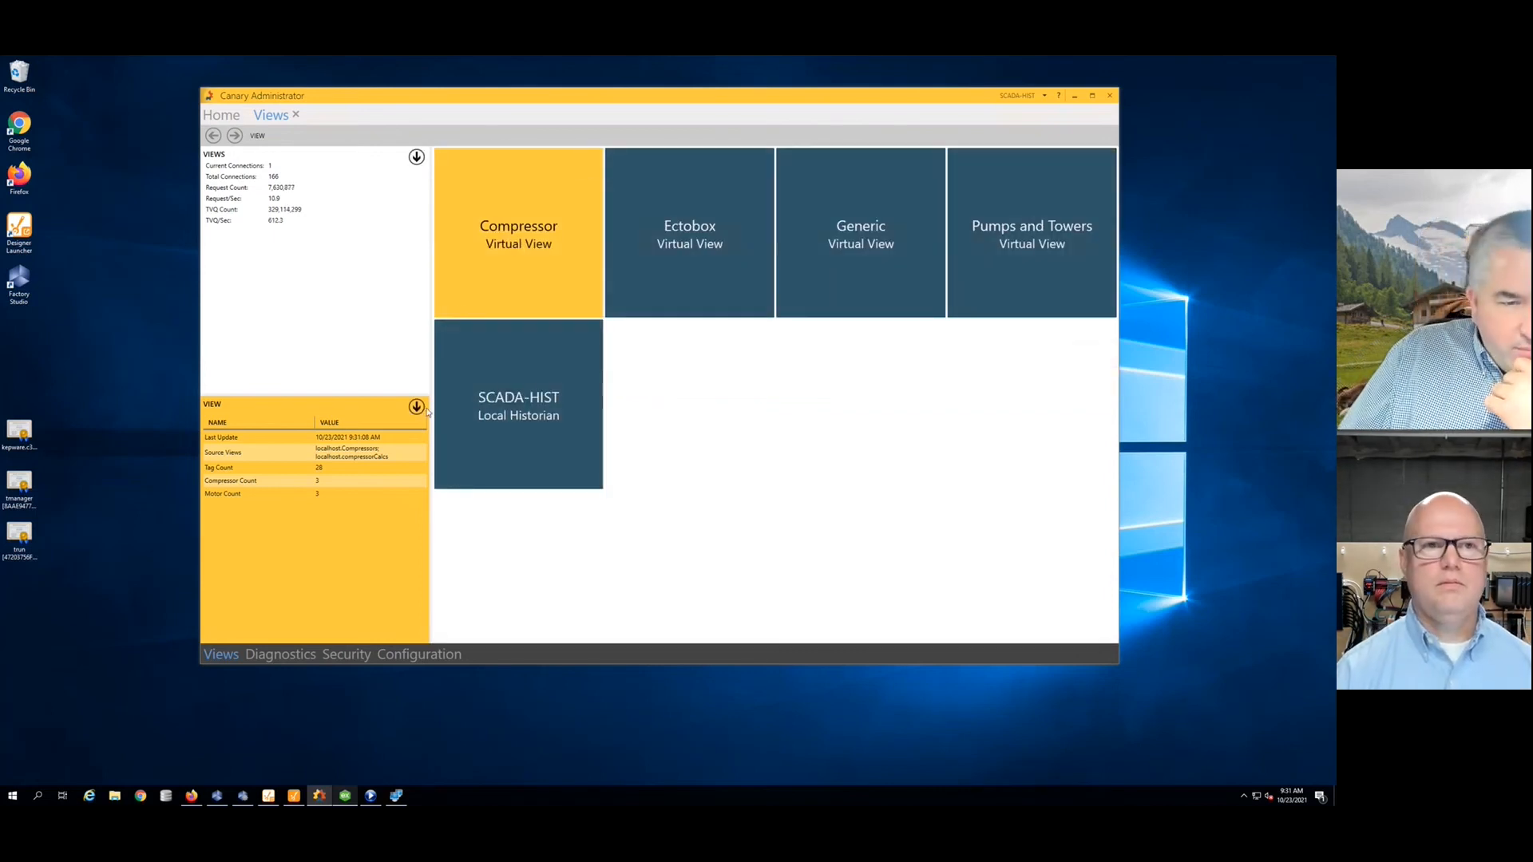
Step: Reopen the Views of the SCADA-HIST server and check the Compressor virtual view's summary
click(296, 115)
click(214, 116)
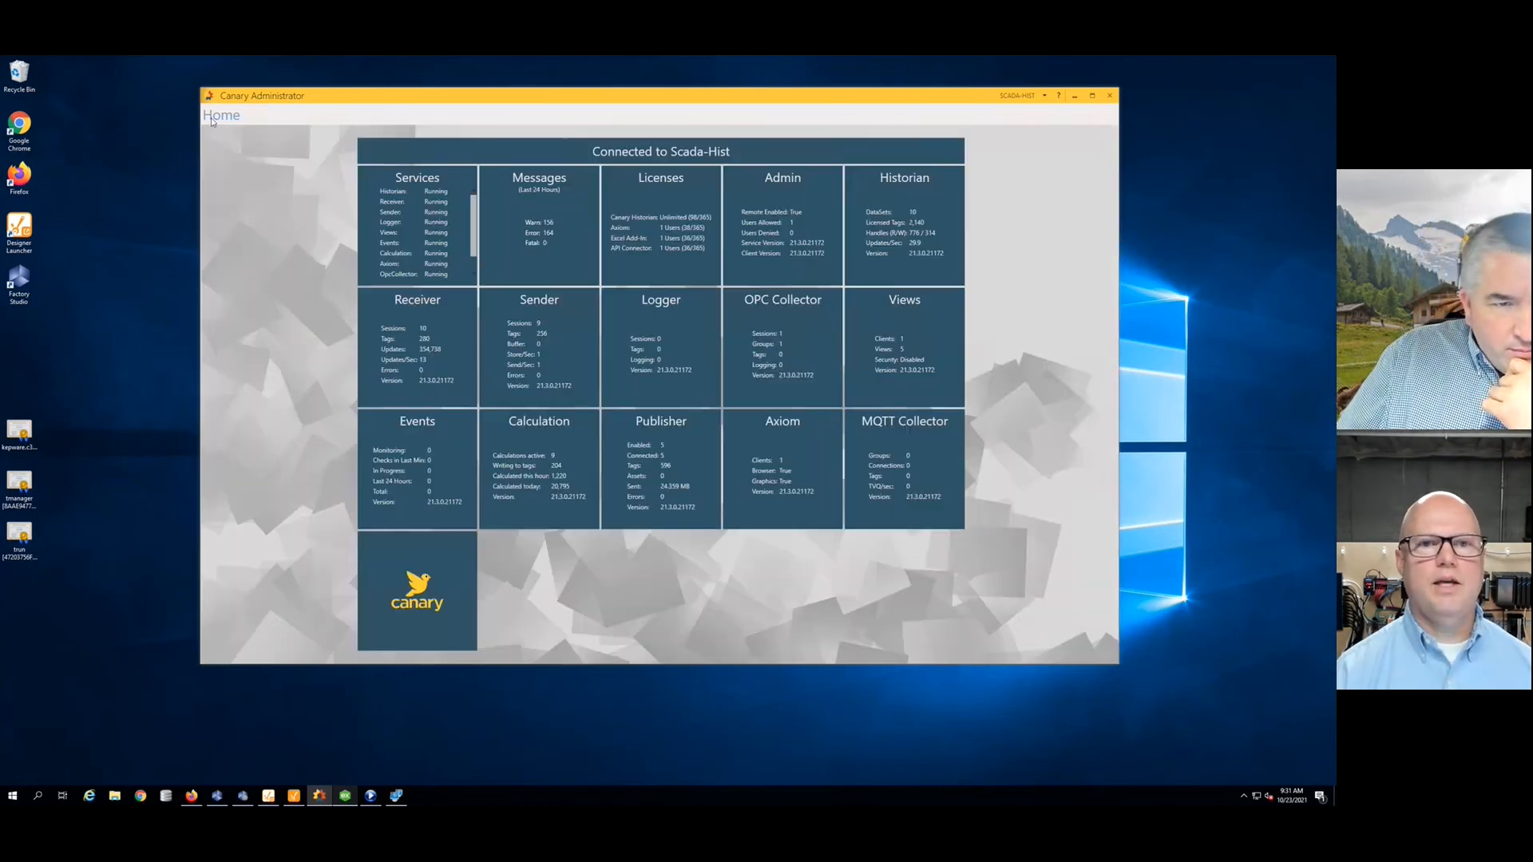
click(866, 311)
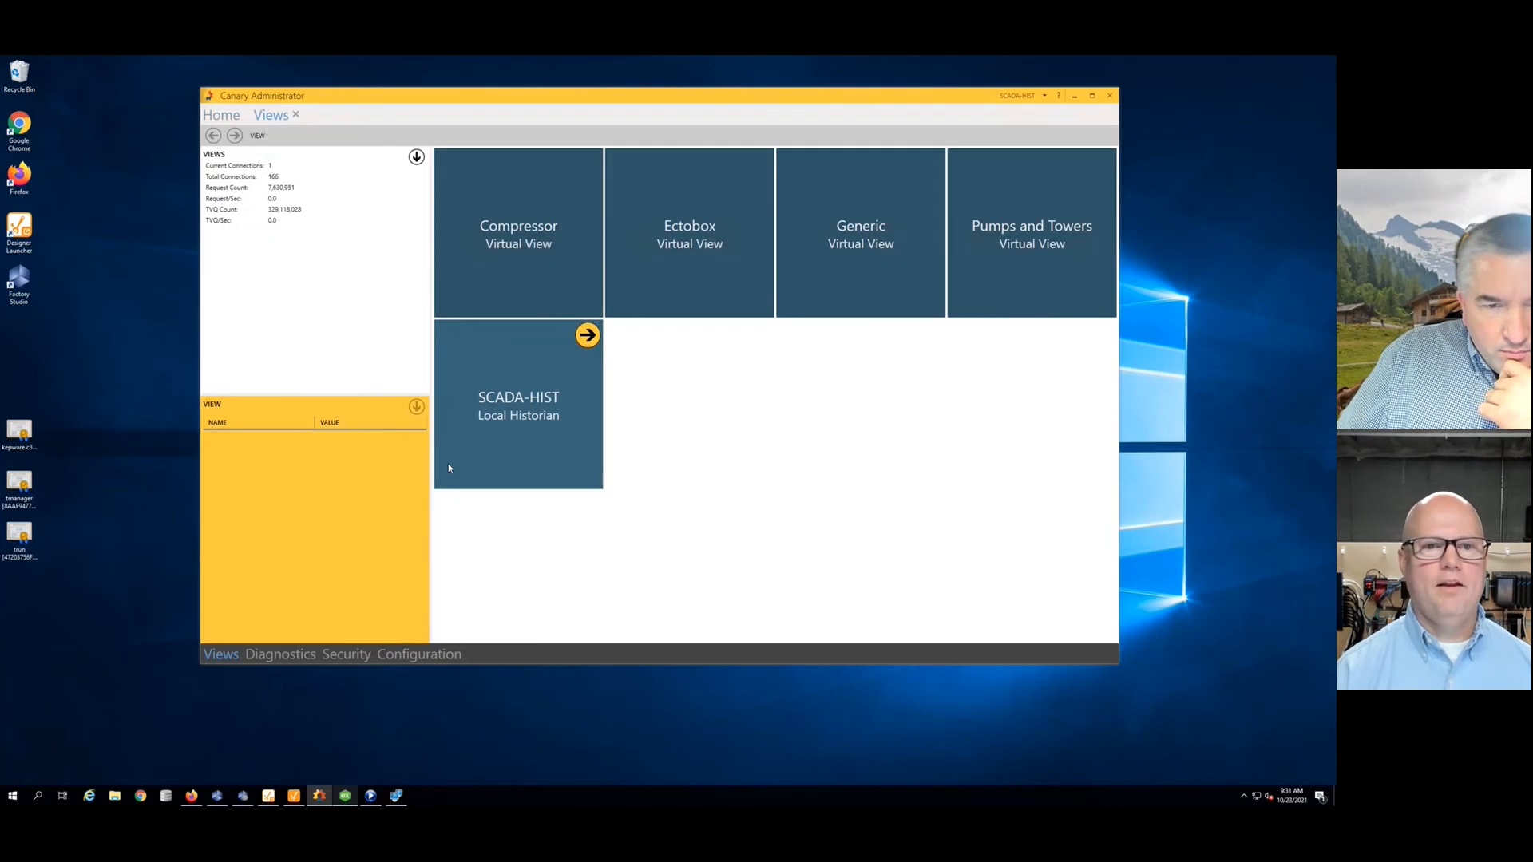
click(508, 301)
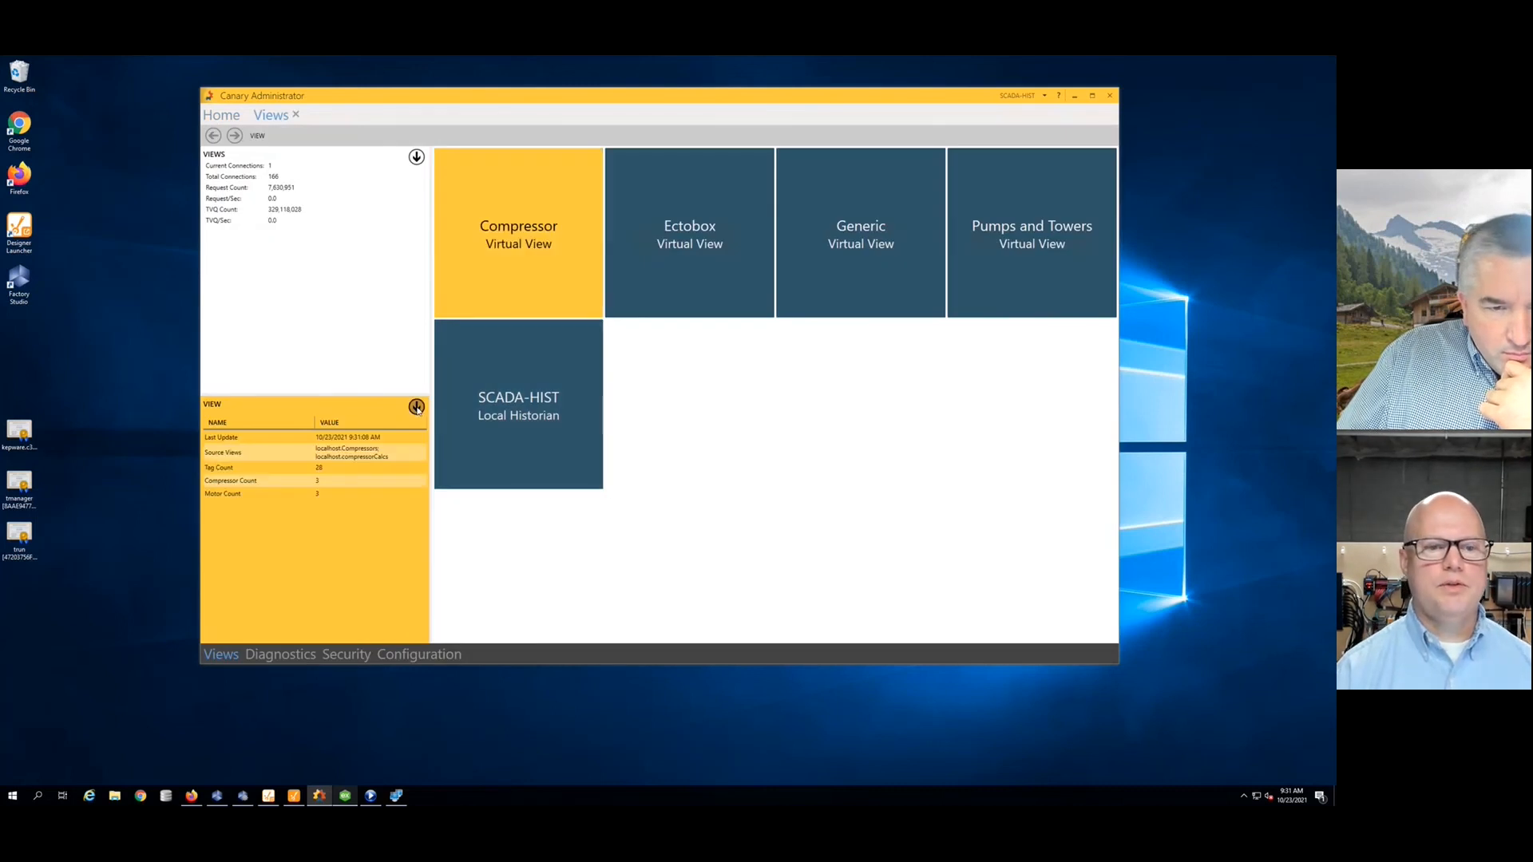
click(417, 408)
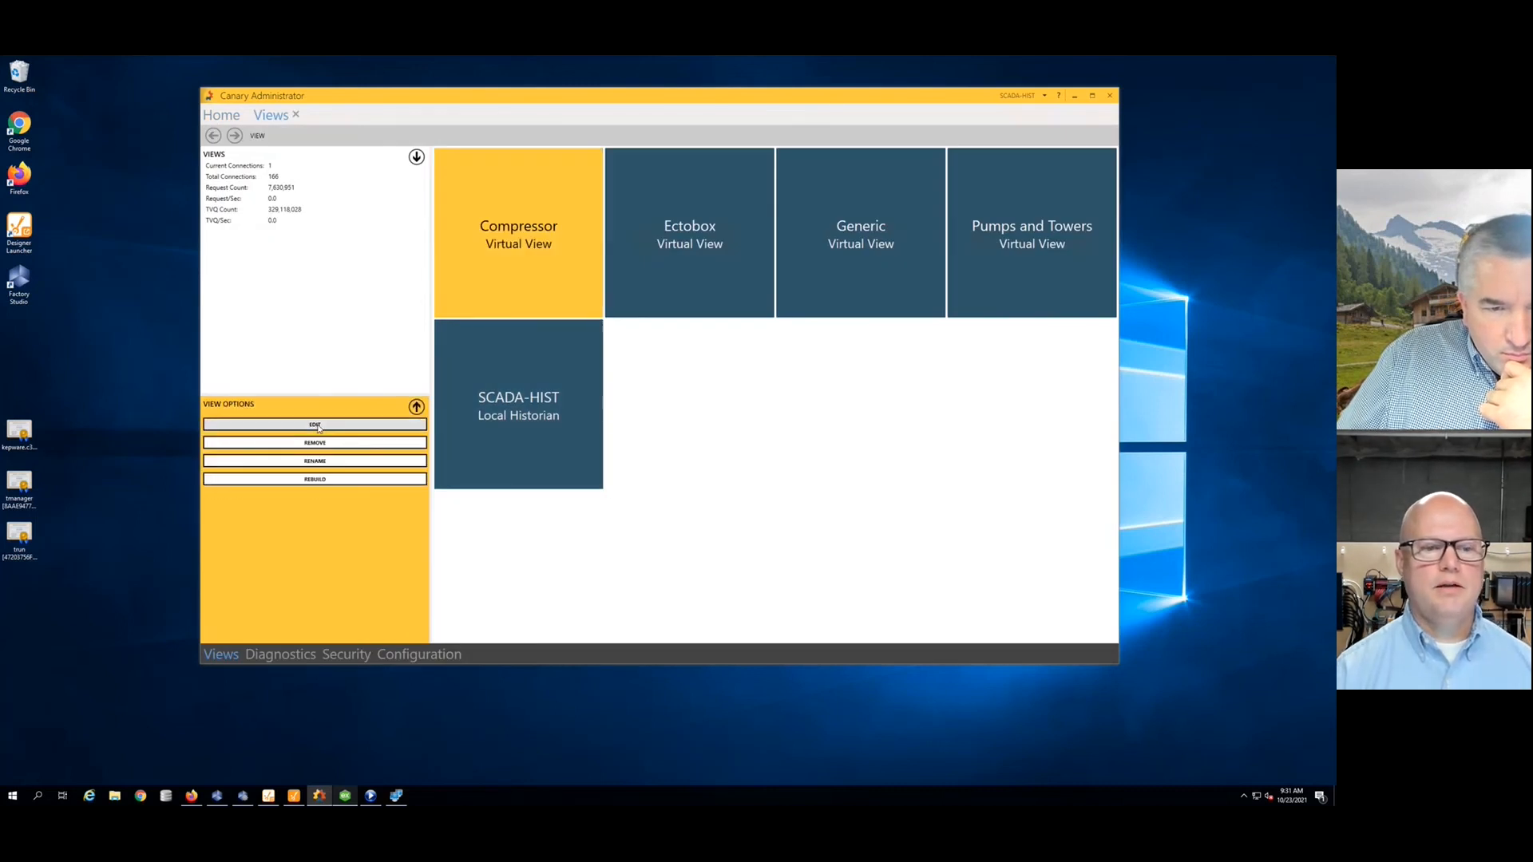
click(416, 407)
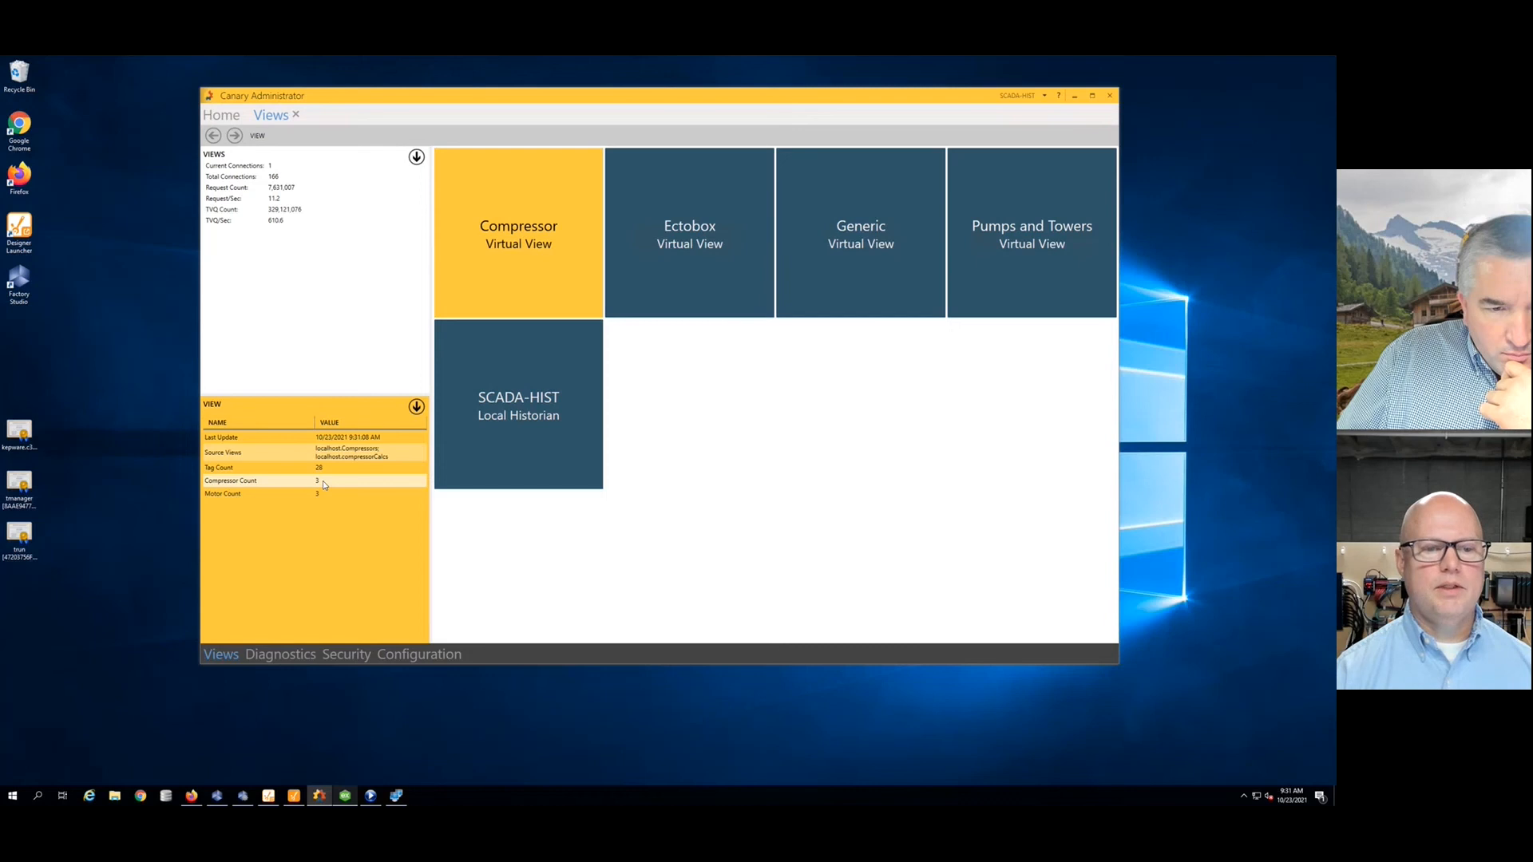
Step: Open the Compressor virtual view for editing, inspect Compressor 3's tags and its Motor child asset, and put Canary Administrator away
click(416, 407)
click(319, 427)
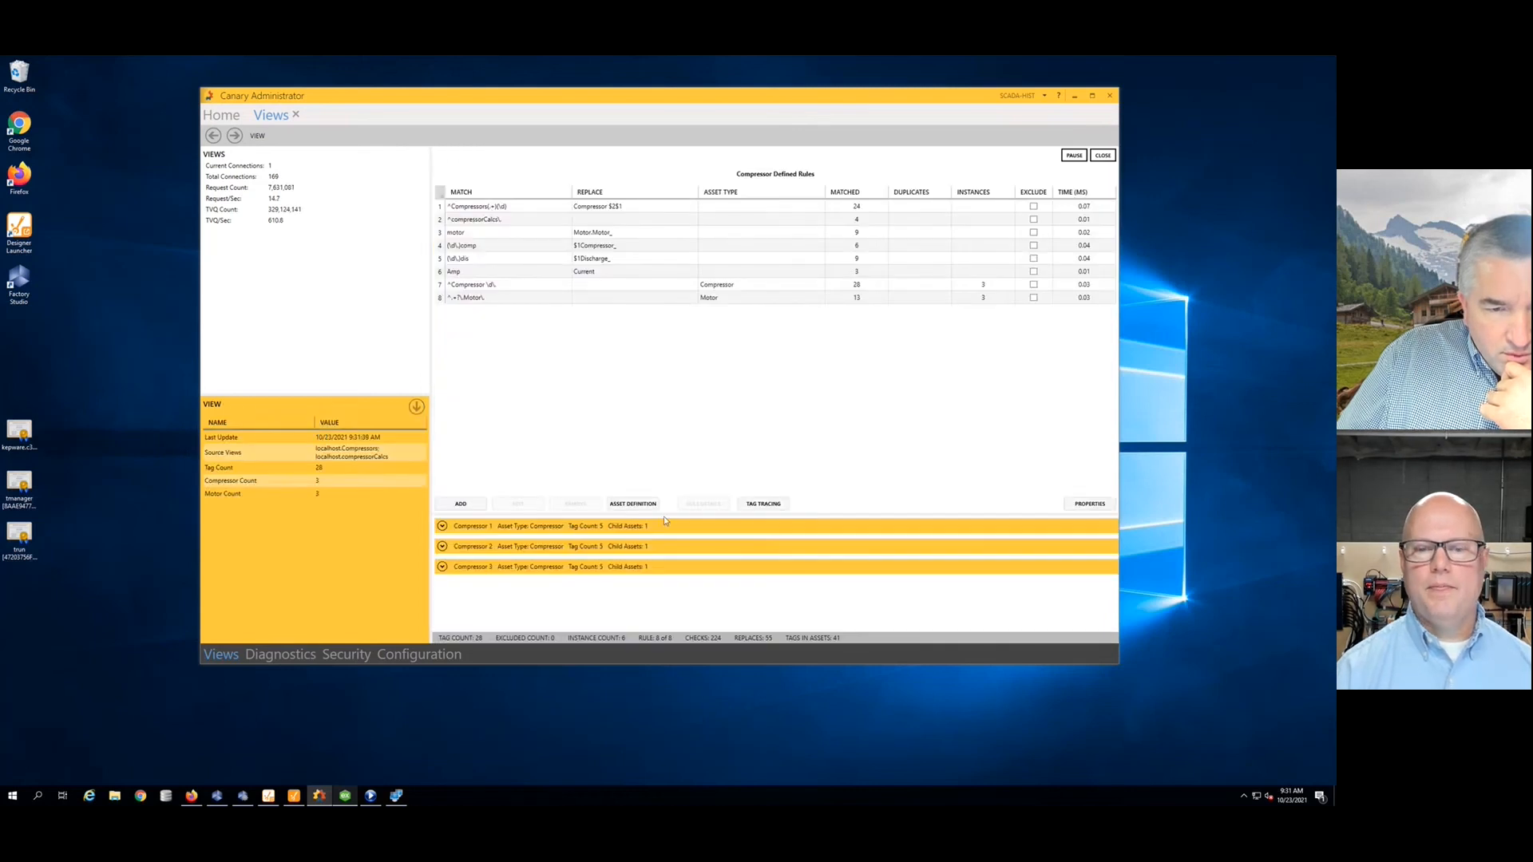
drag(663, 520, 667, 391)
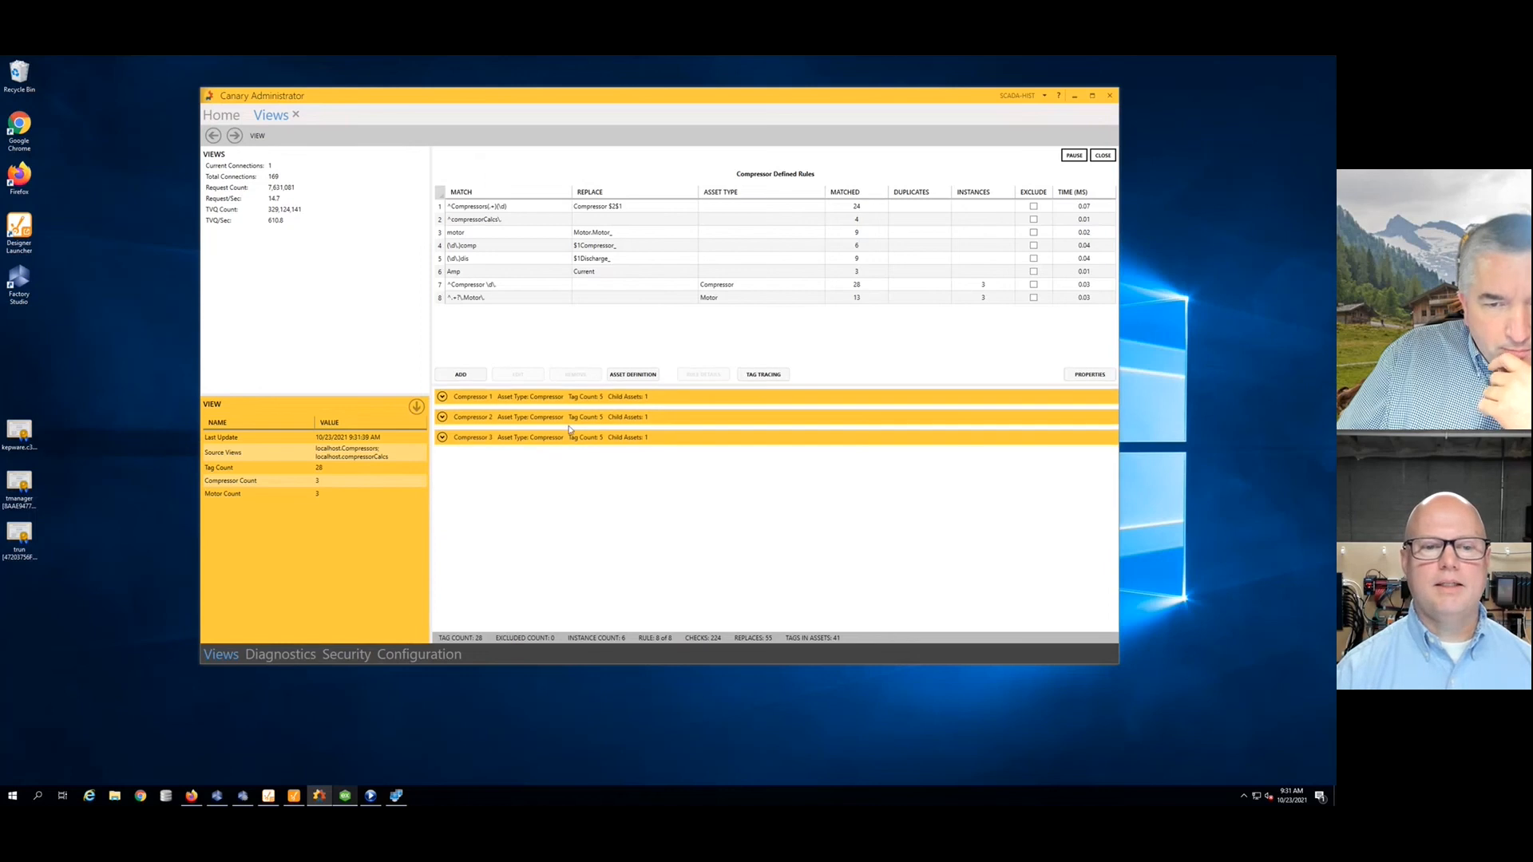
click(441, 437)
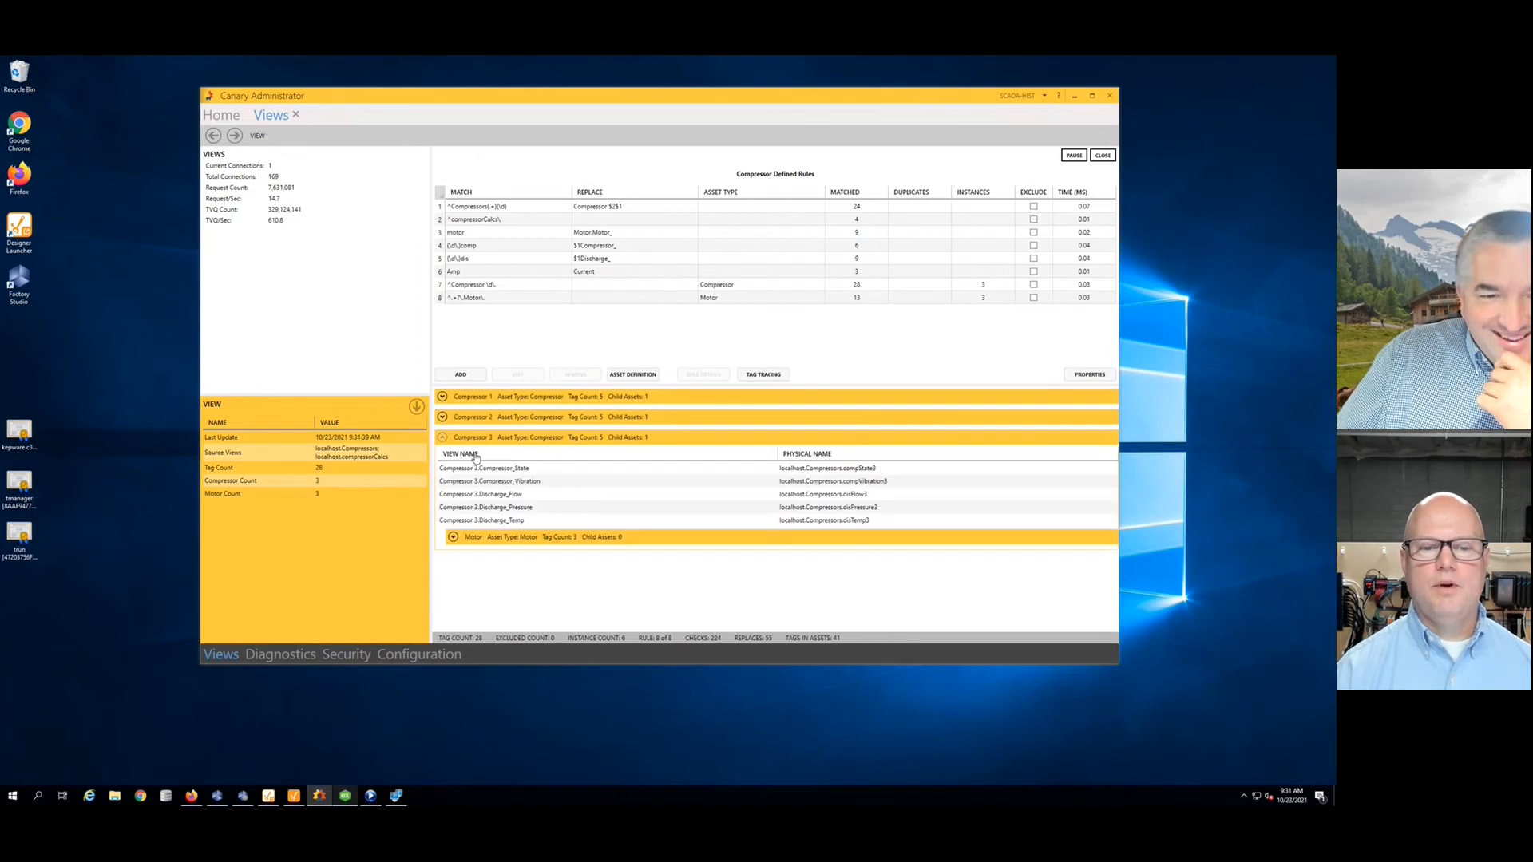
click(476, 540)
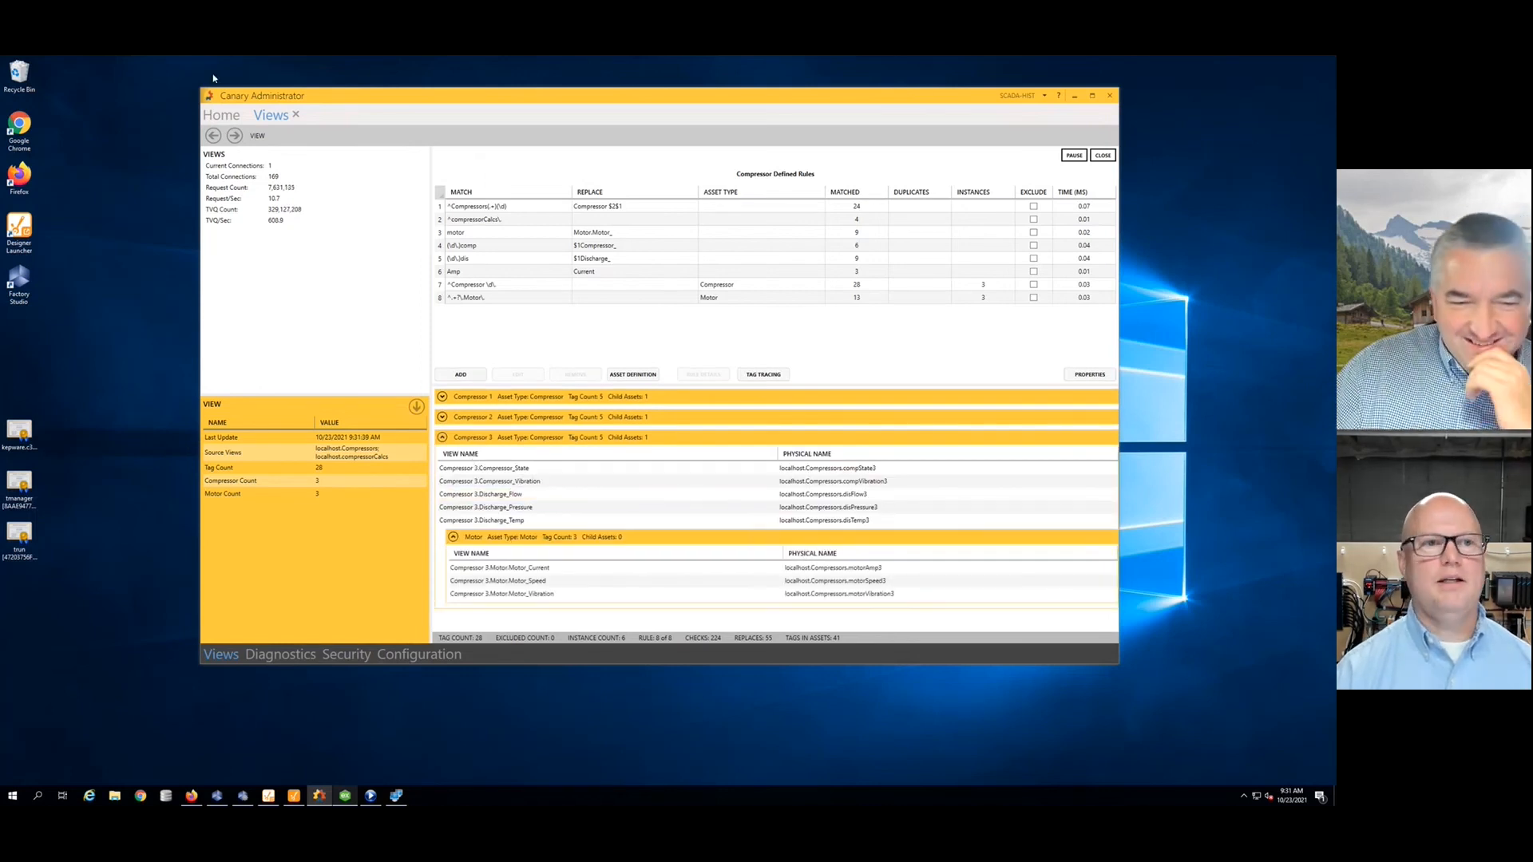
click(228, 116)
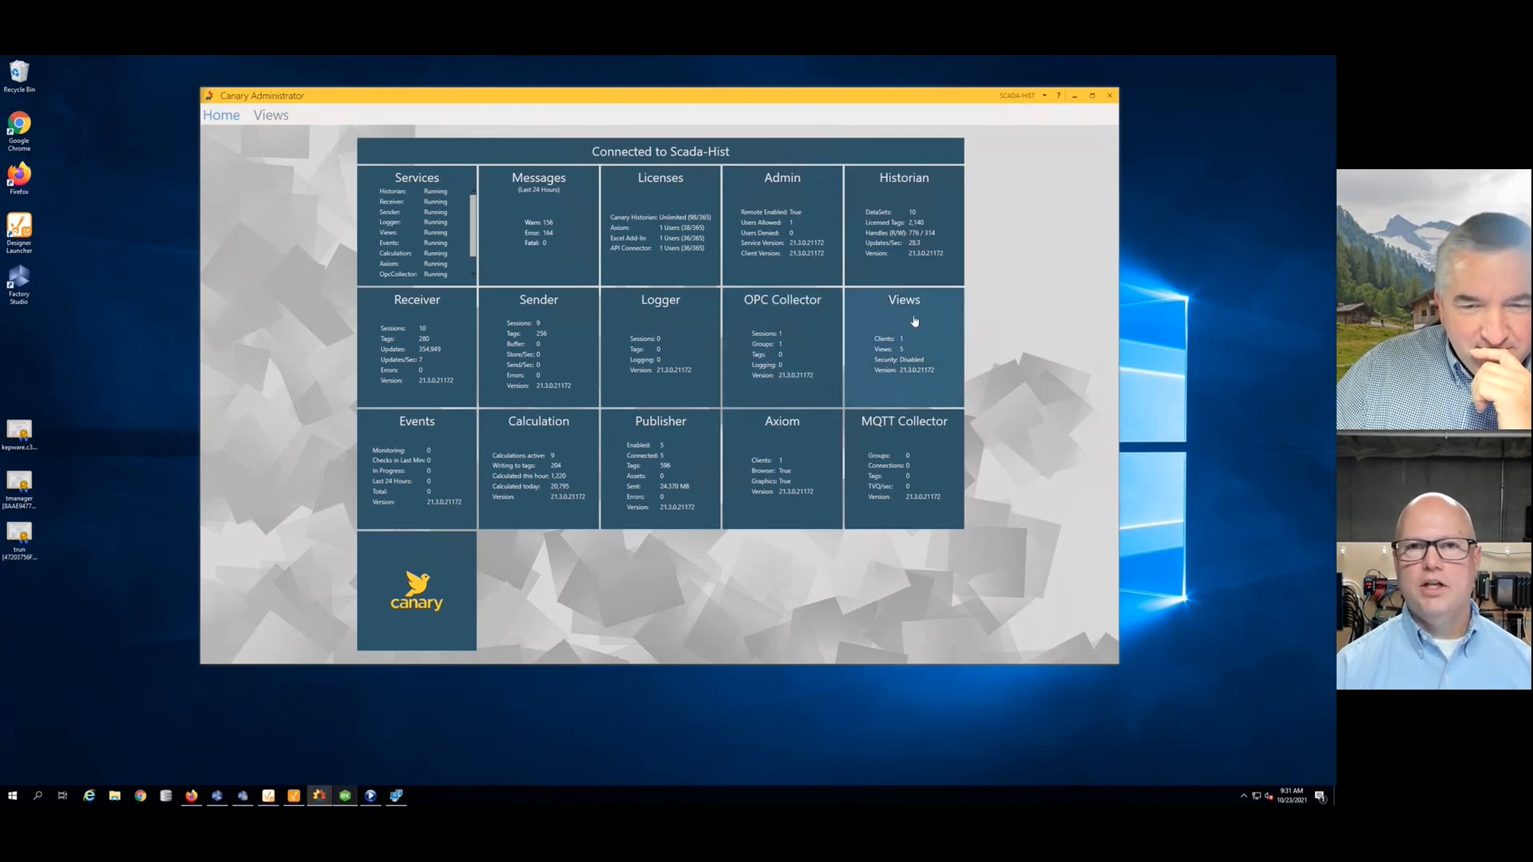
click(1074, 95)
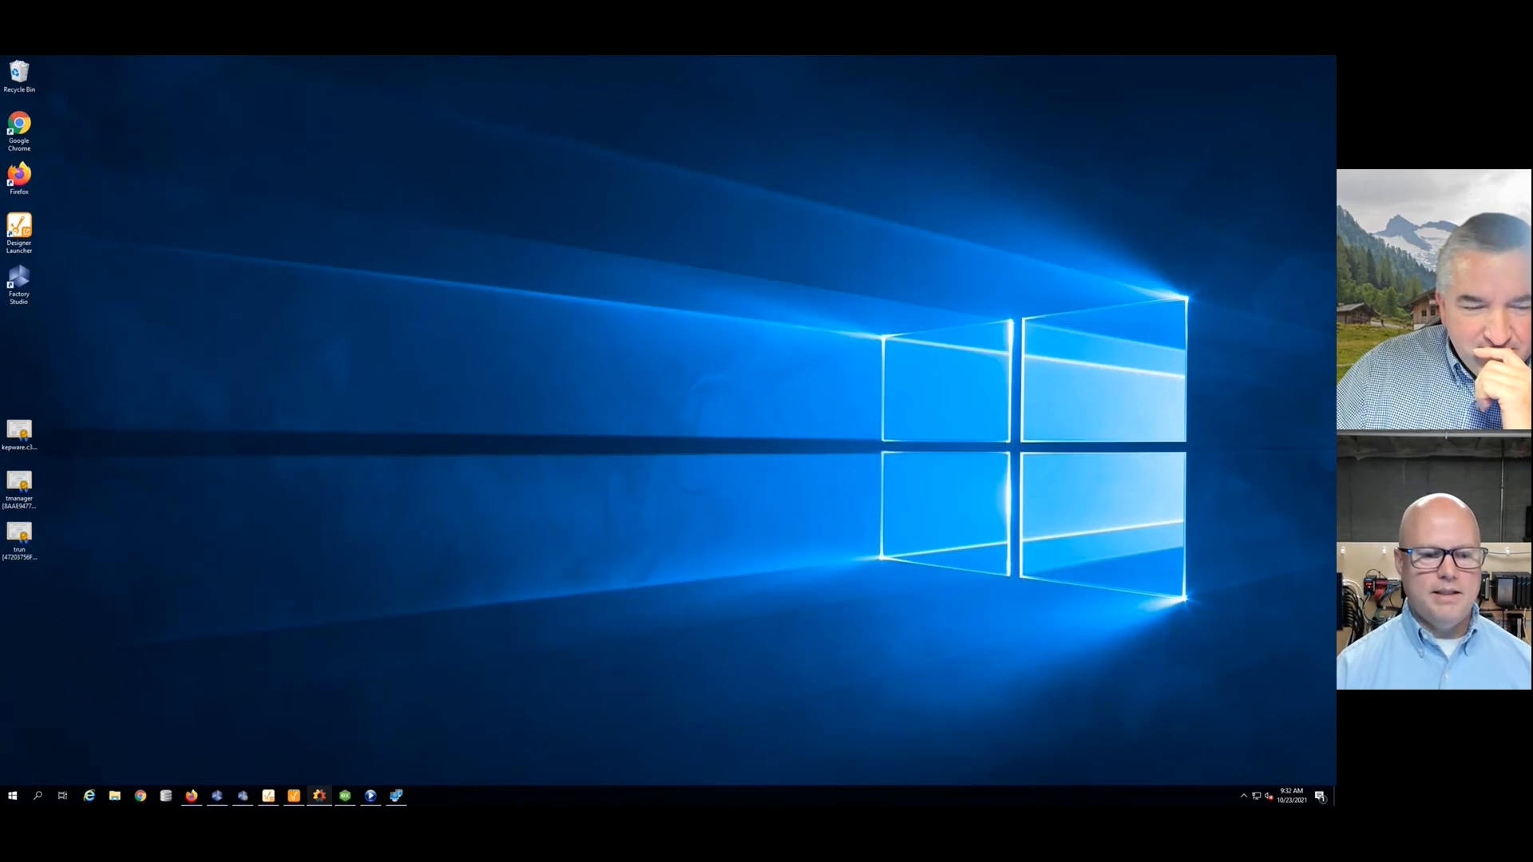
Step: Switch to the Axiom Compressor Dashboard in Firefox, reload it and display the Compressor 3 trends
click(199, 795)
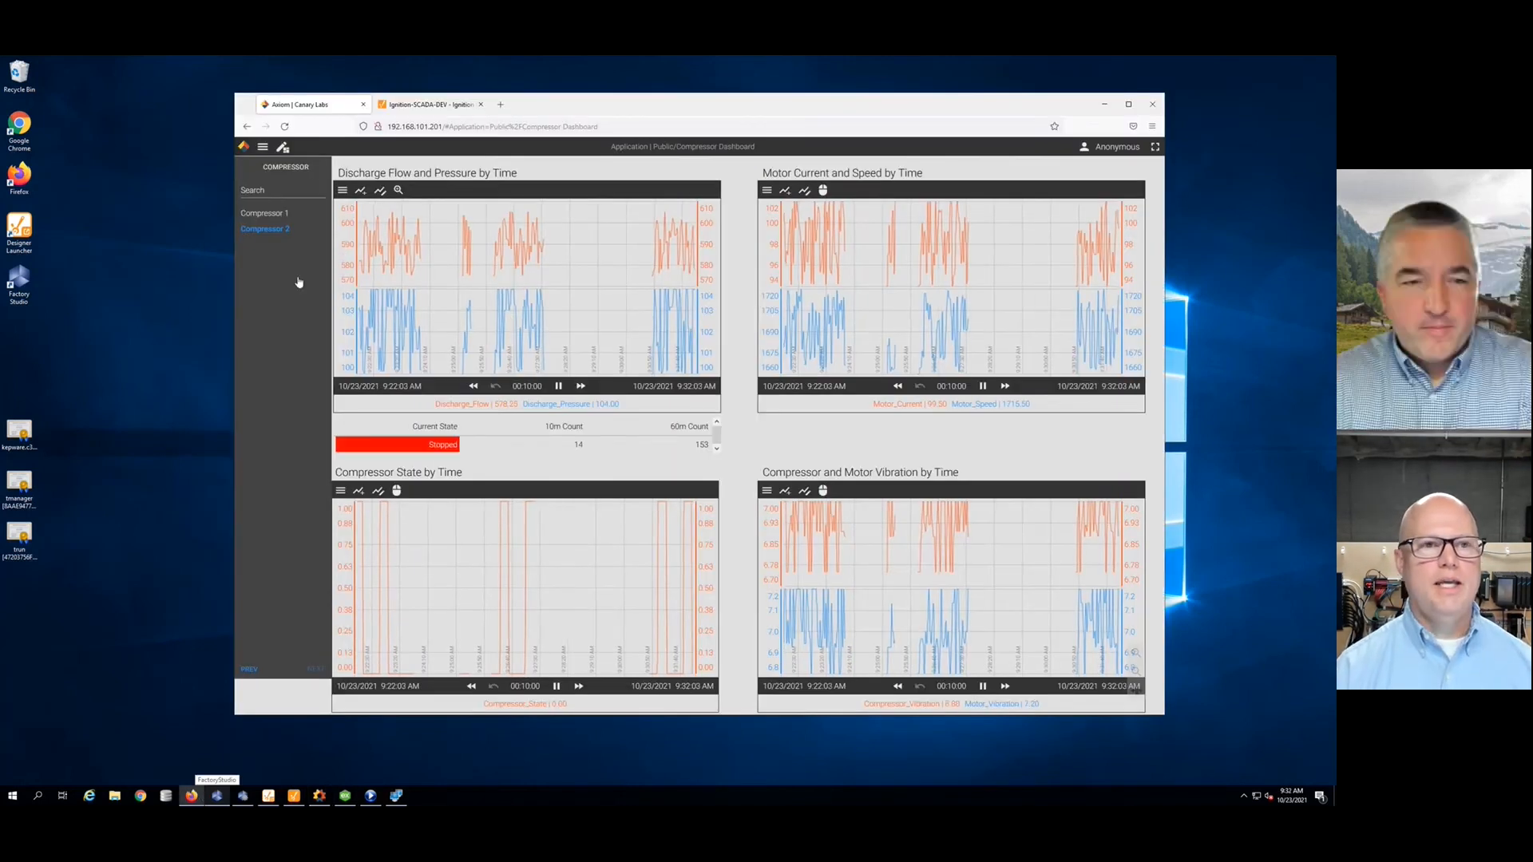
click(286, 128)
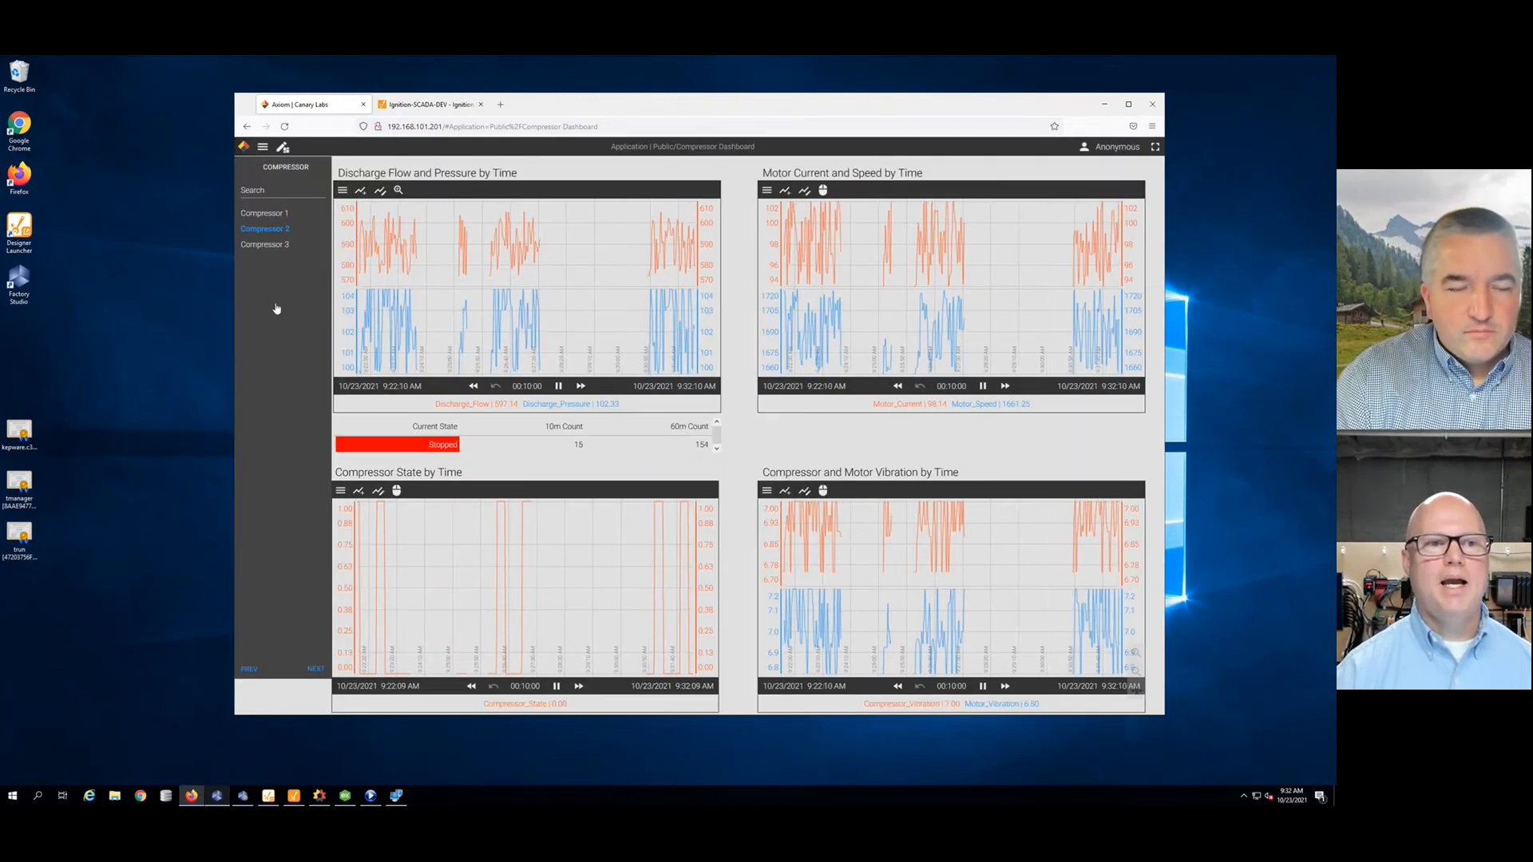
click(270, 247)
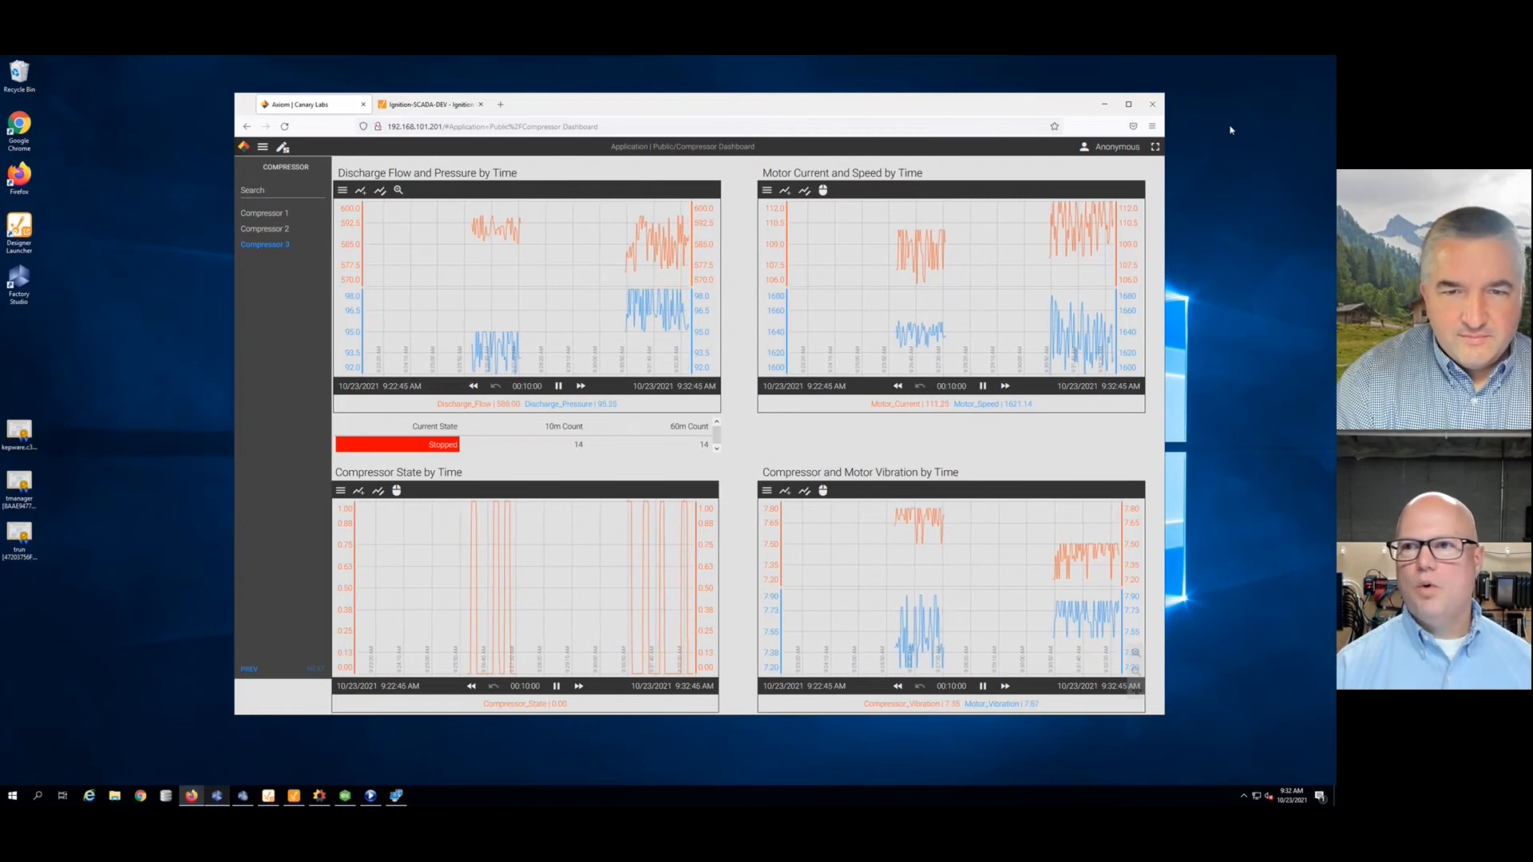
click(1101, 107)
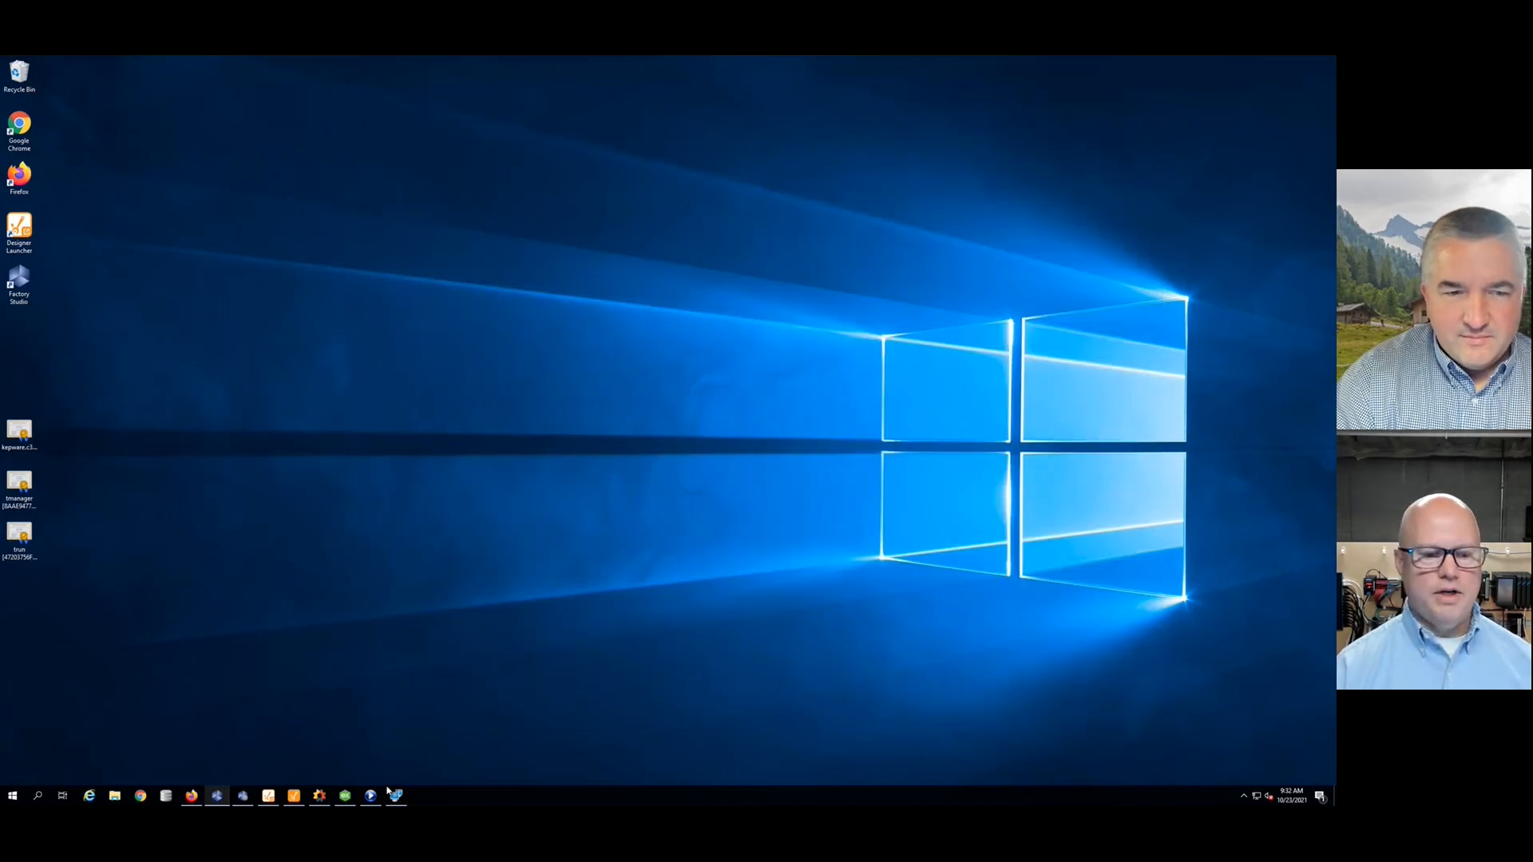
Step: Switch to Ignition Designer, float and enlarge the Tag Browser, and bring the G5 sites above Jump City into view
click(294, 796)
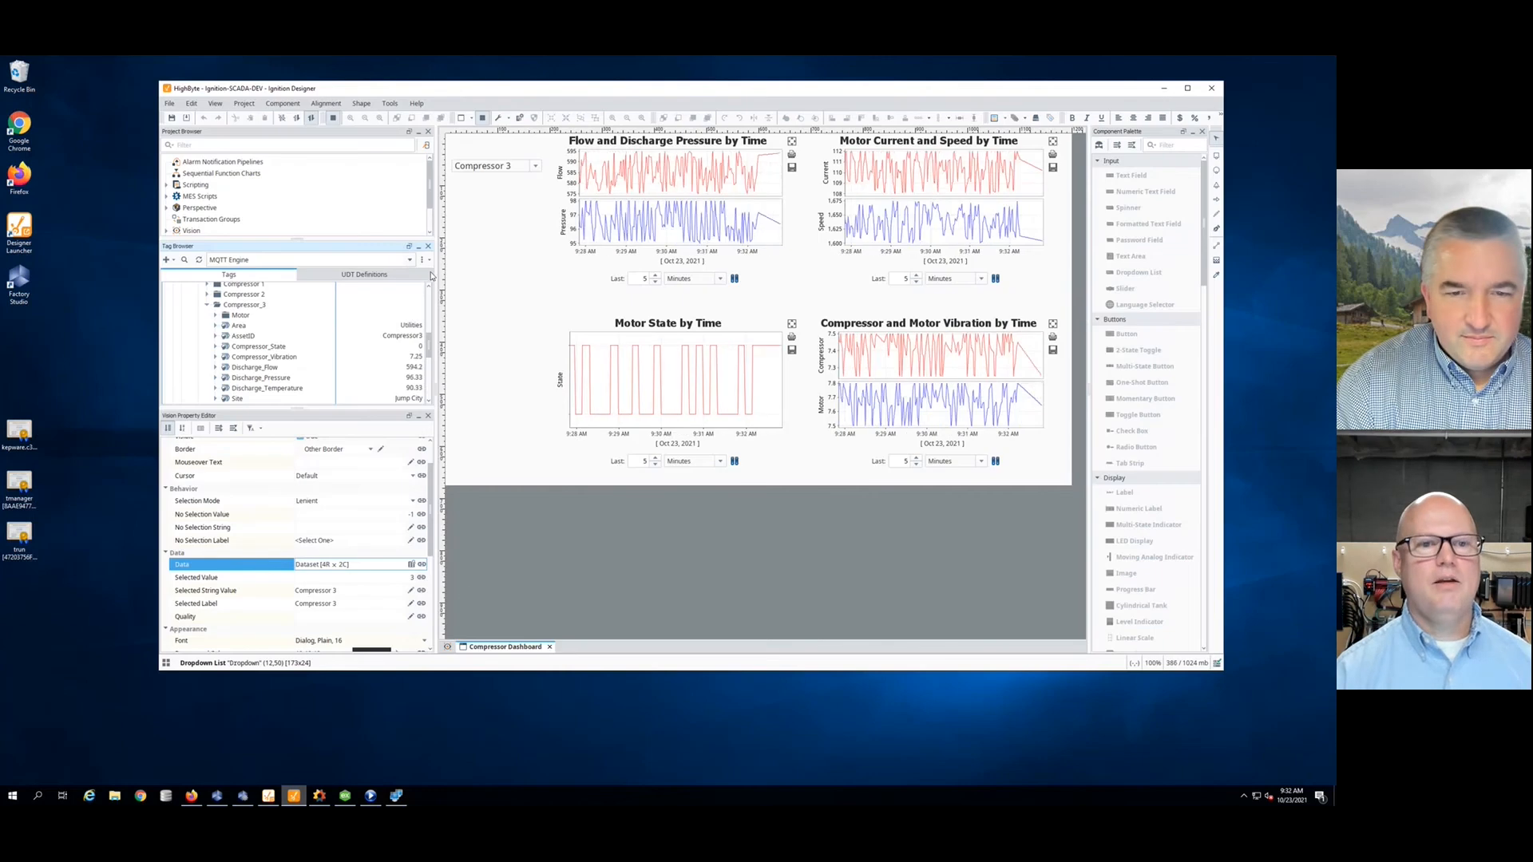
click(410, 246)
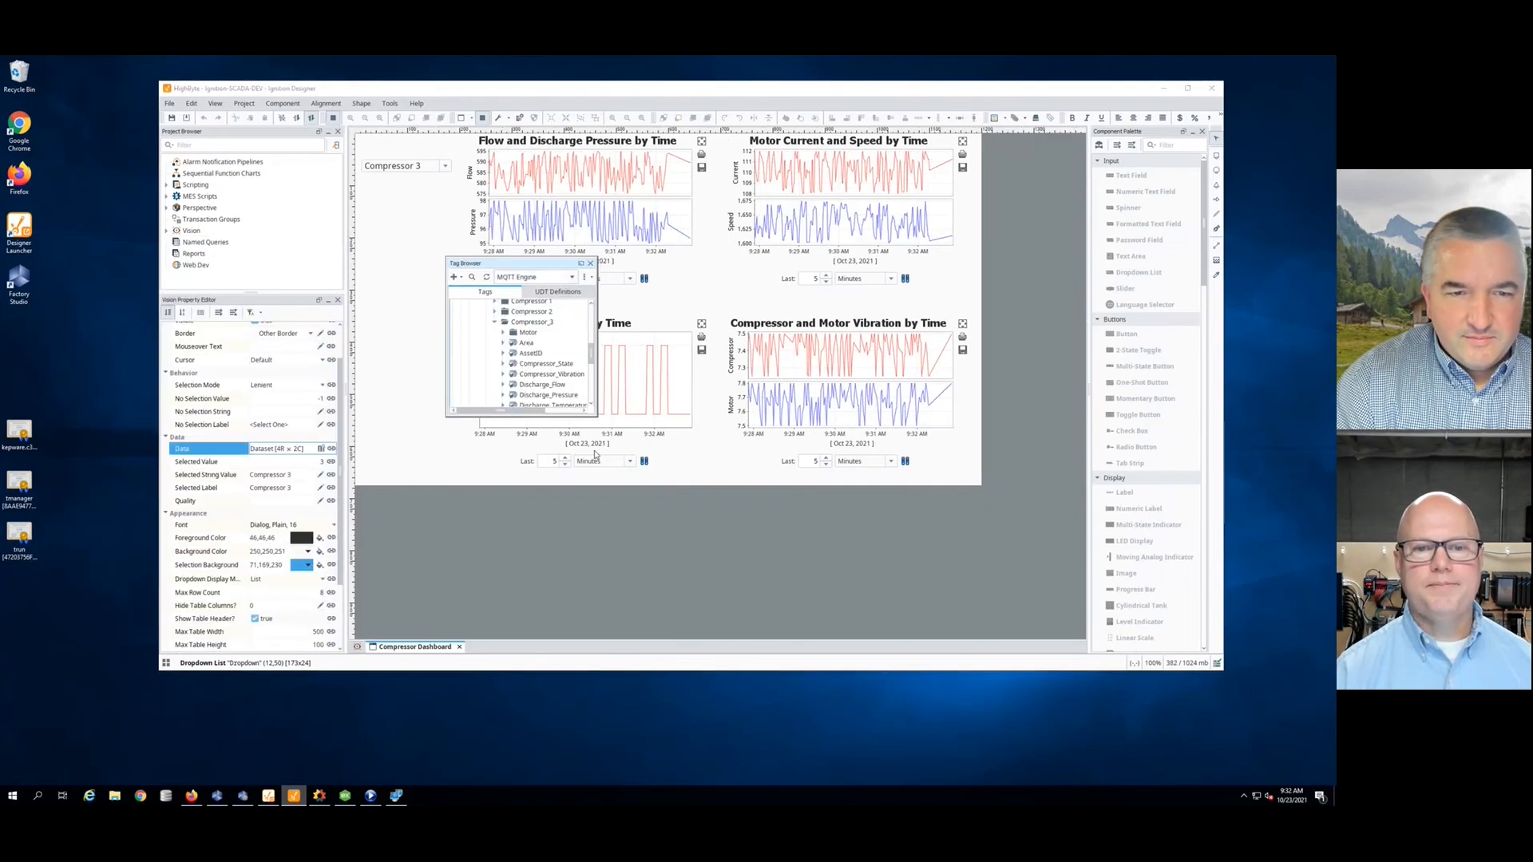
drag(597, 417, 799, 623)
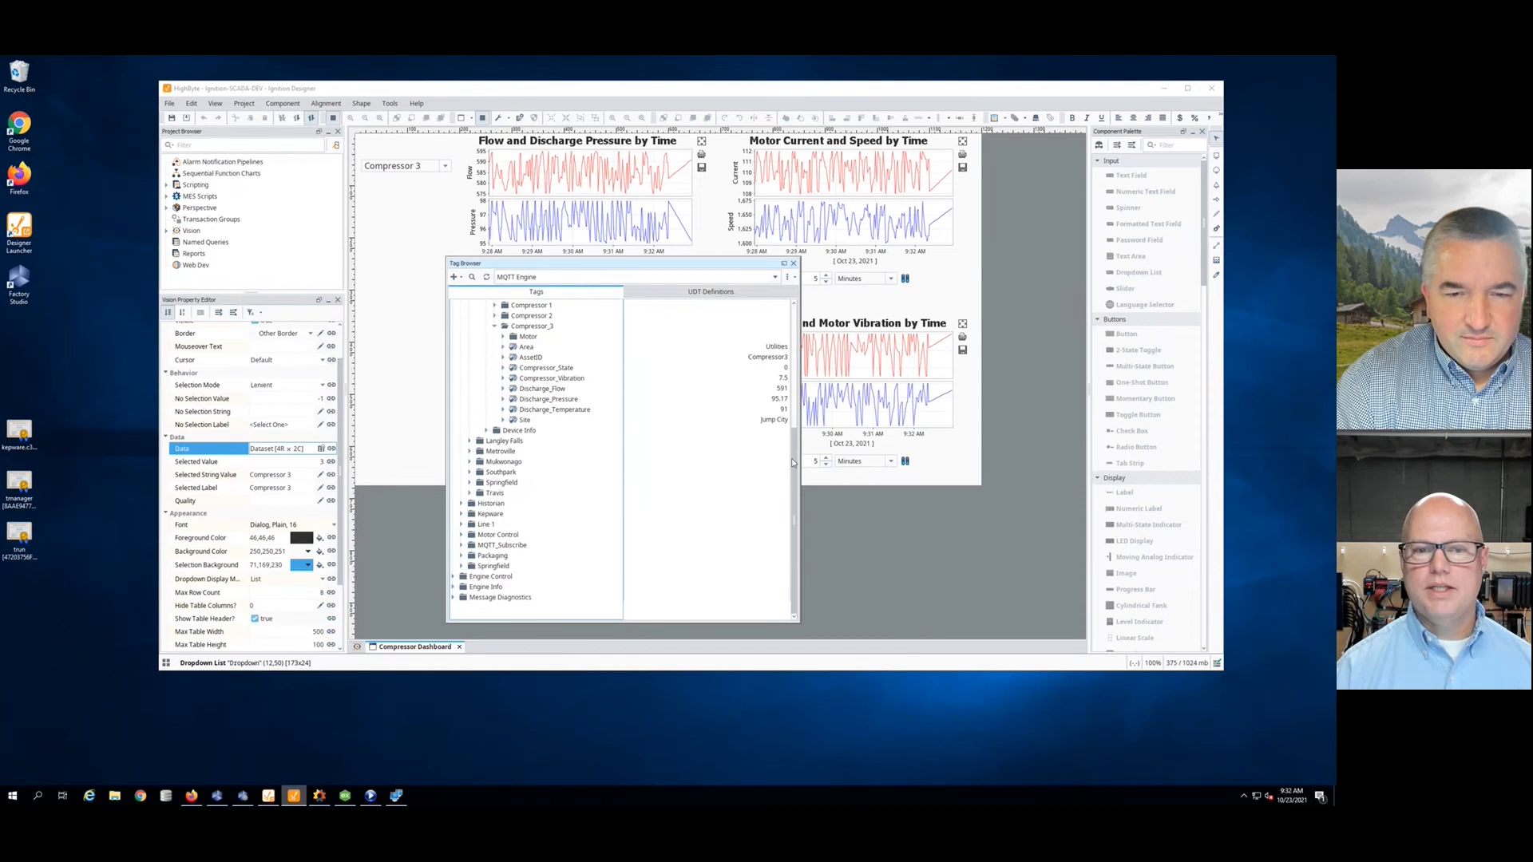
drag(793, 451, 781, 350)
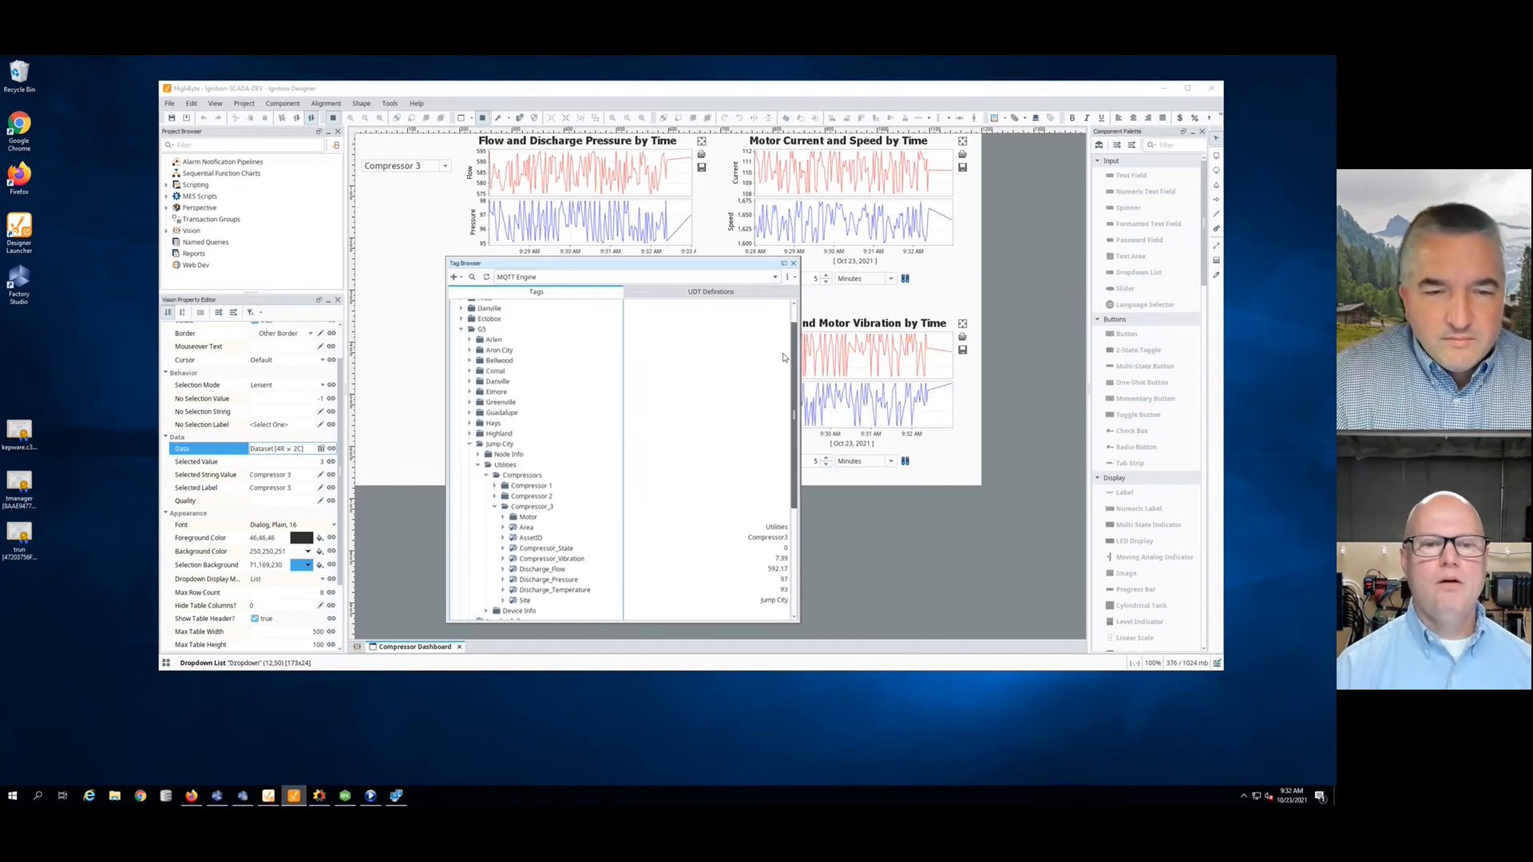
Step: Switch to Canary Administrator's Publisher and review the configuration of the Compressors connection
click(324, 797)
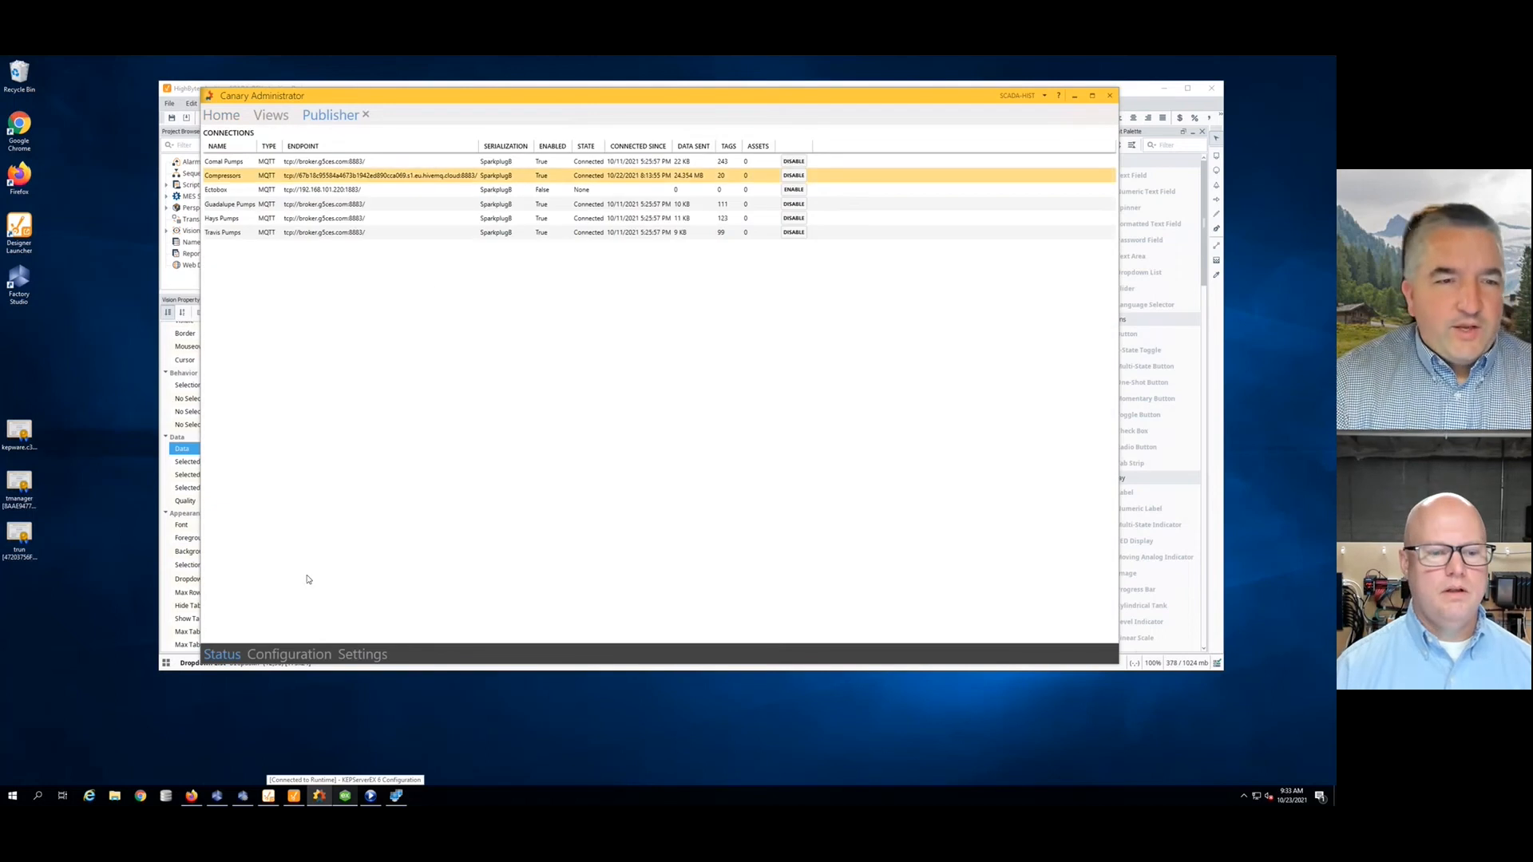
click(293, 654)
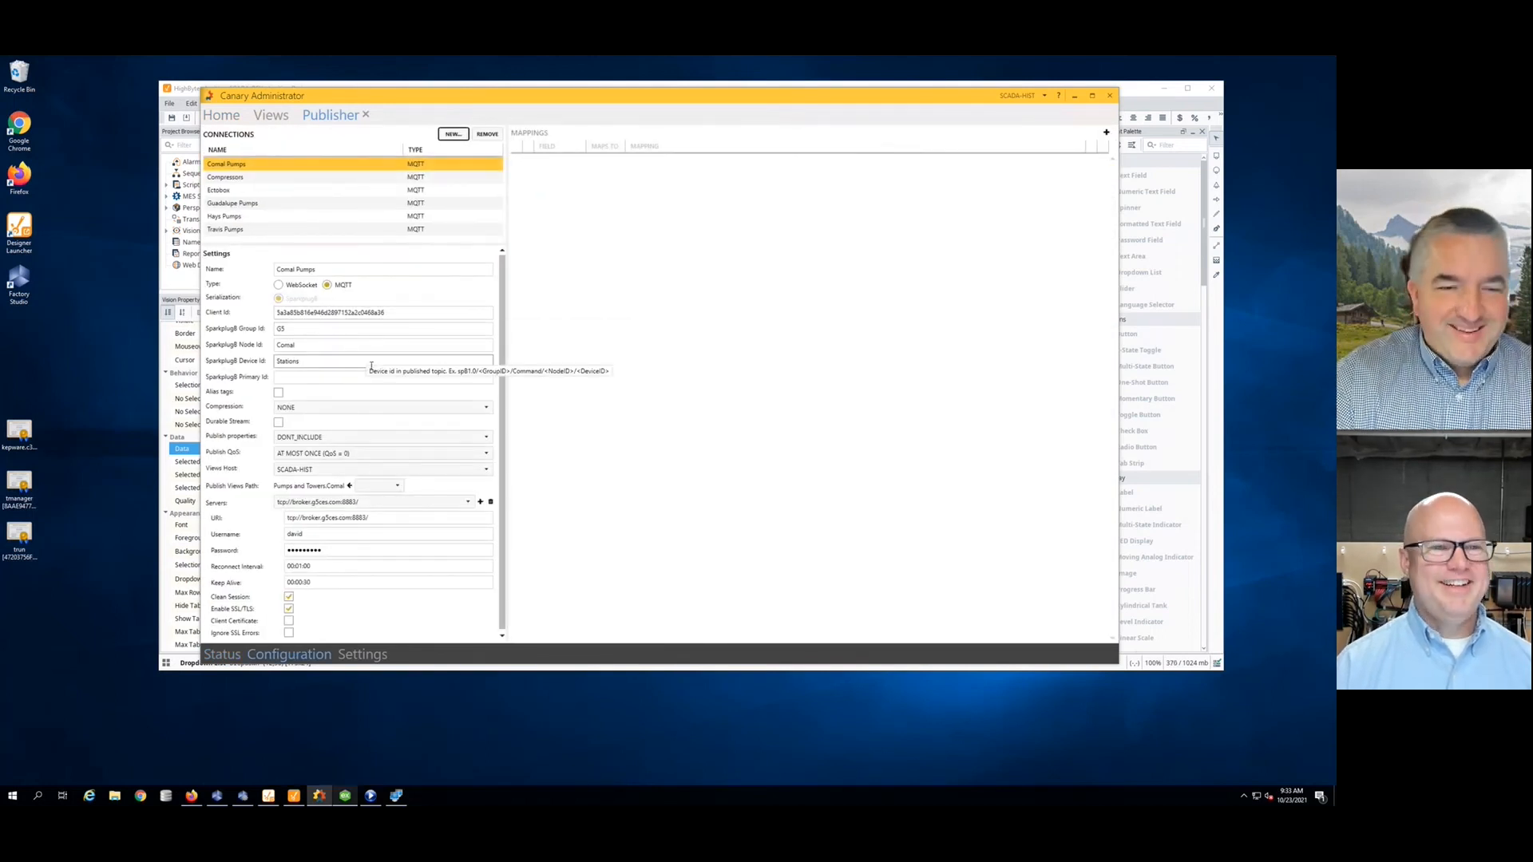
click(224, 177)
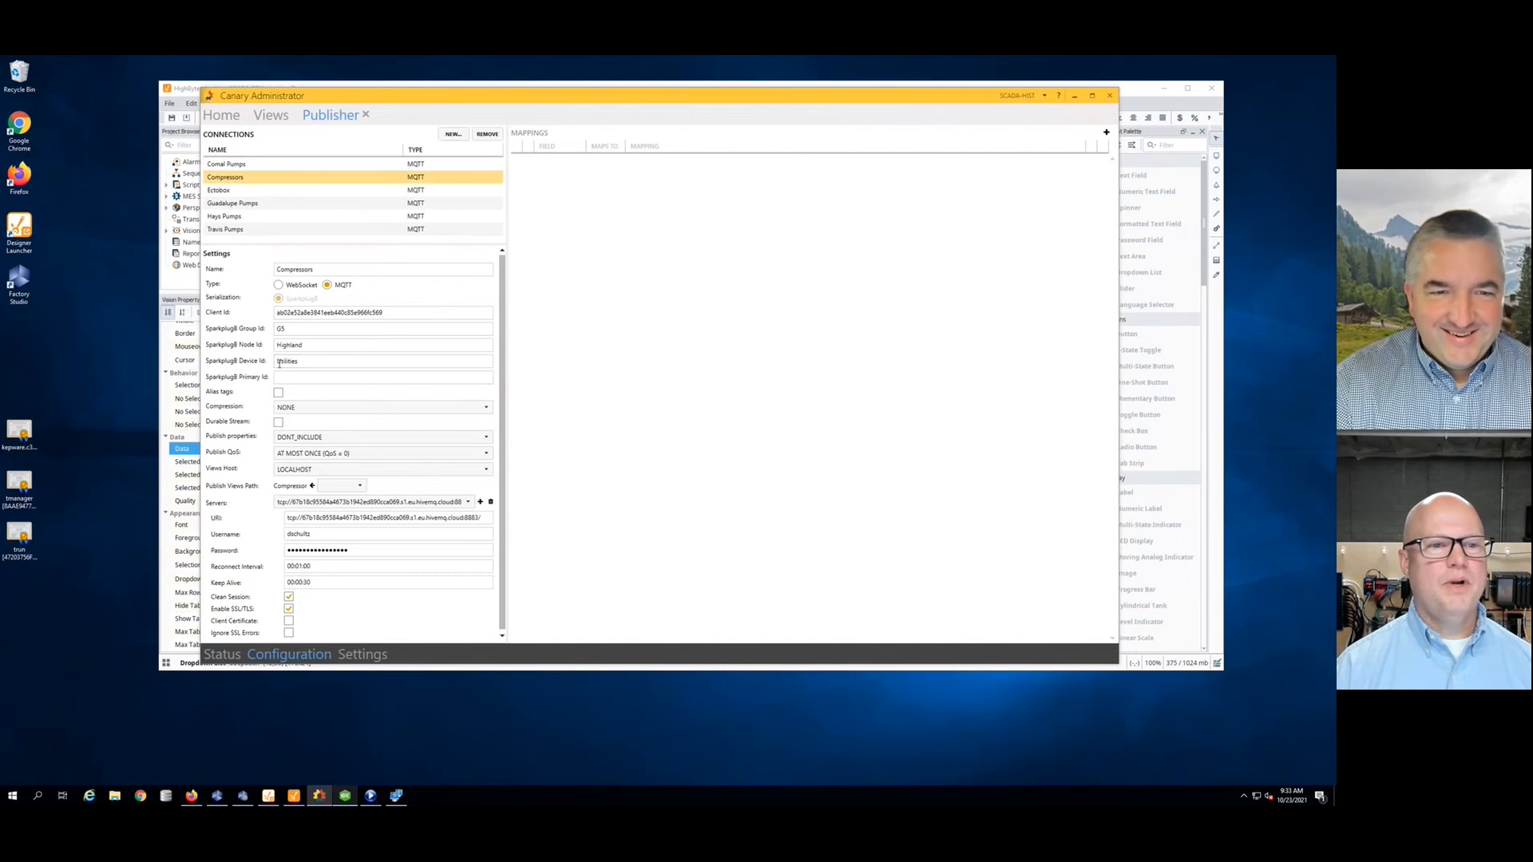
click(1074, 96)
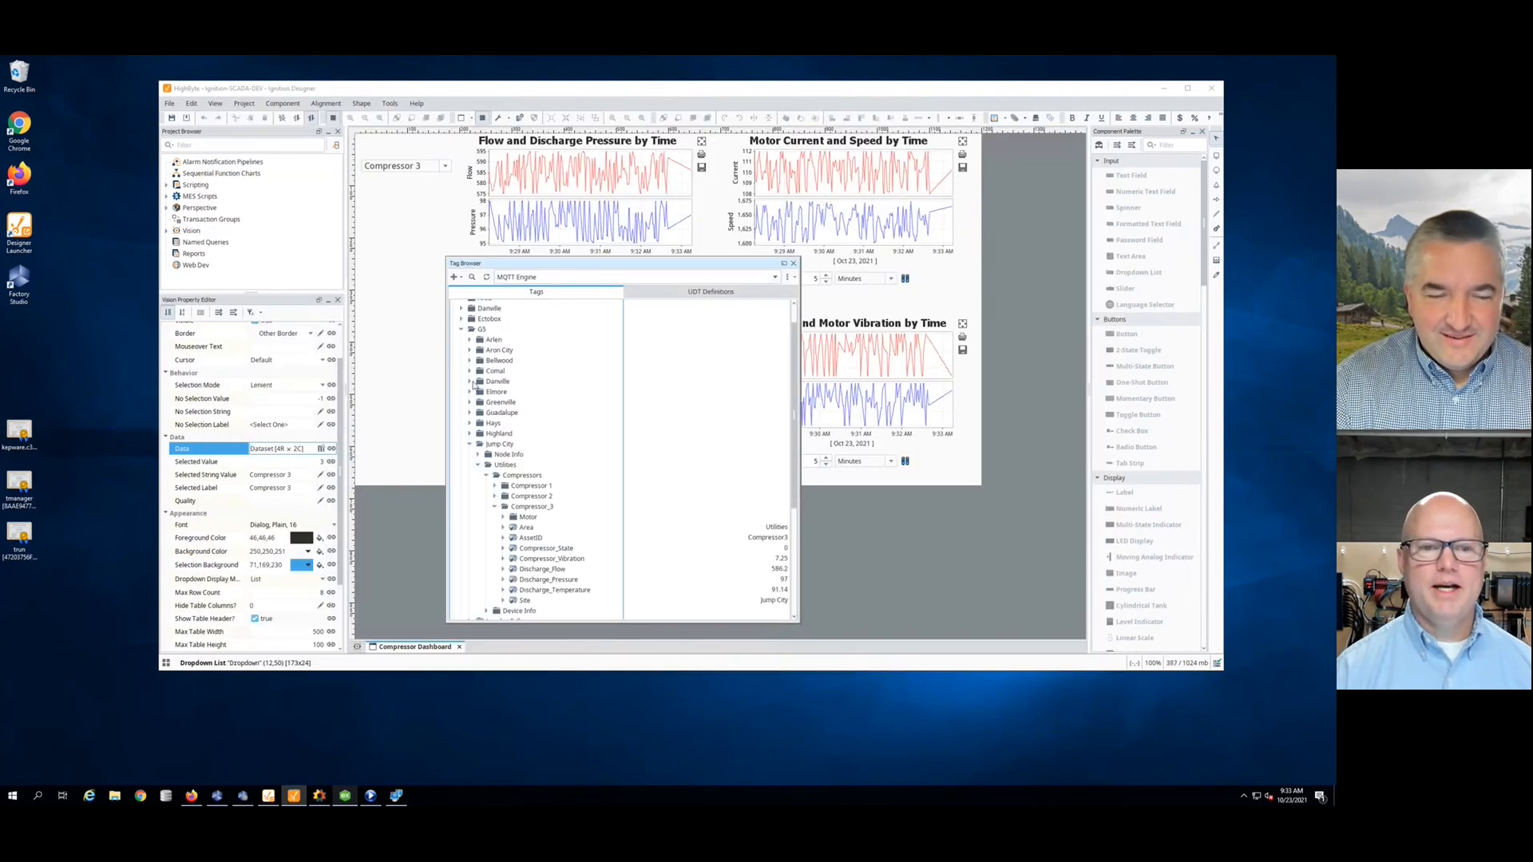
Step: In Ignition's MQTT Engine tags, expand Highland > Utilities > Compressor and examine which compressors it contains
click(469, 434)
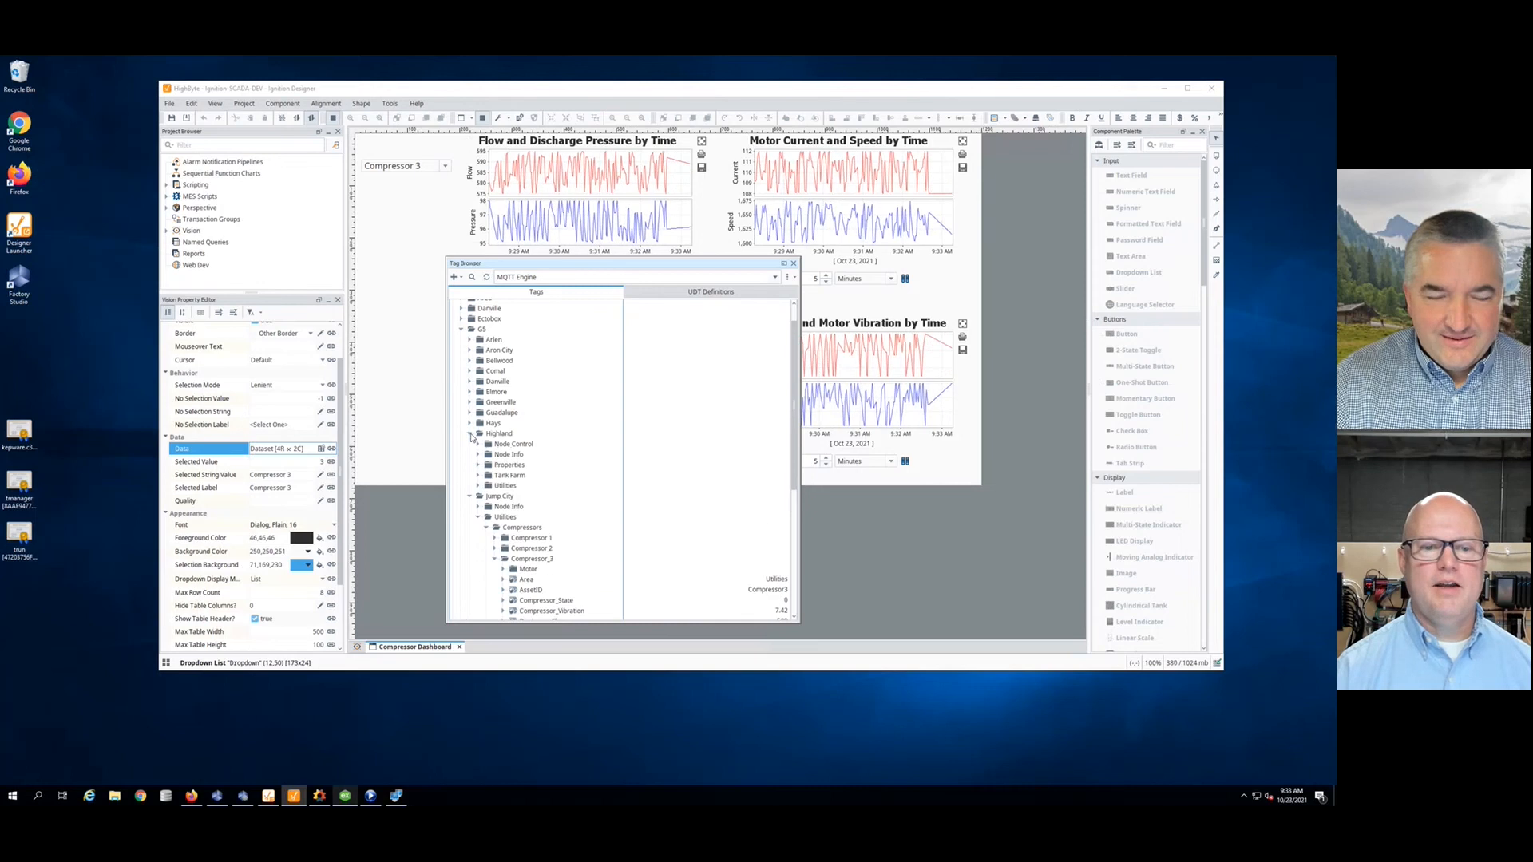
click(479, 486)
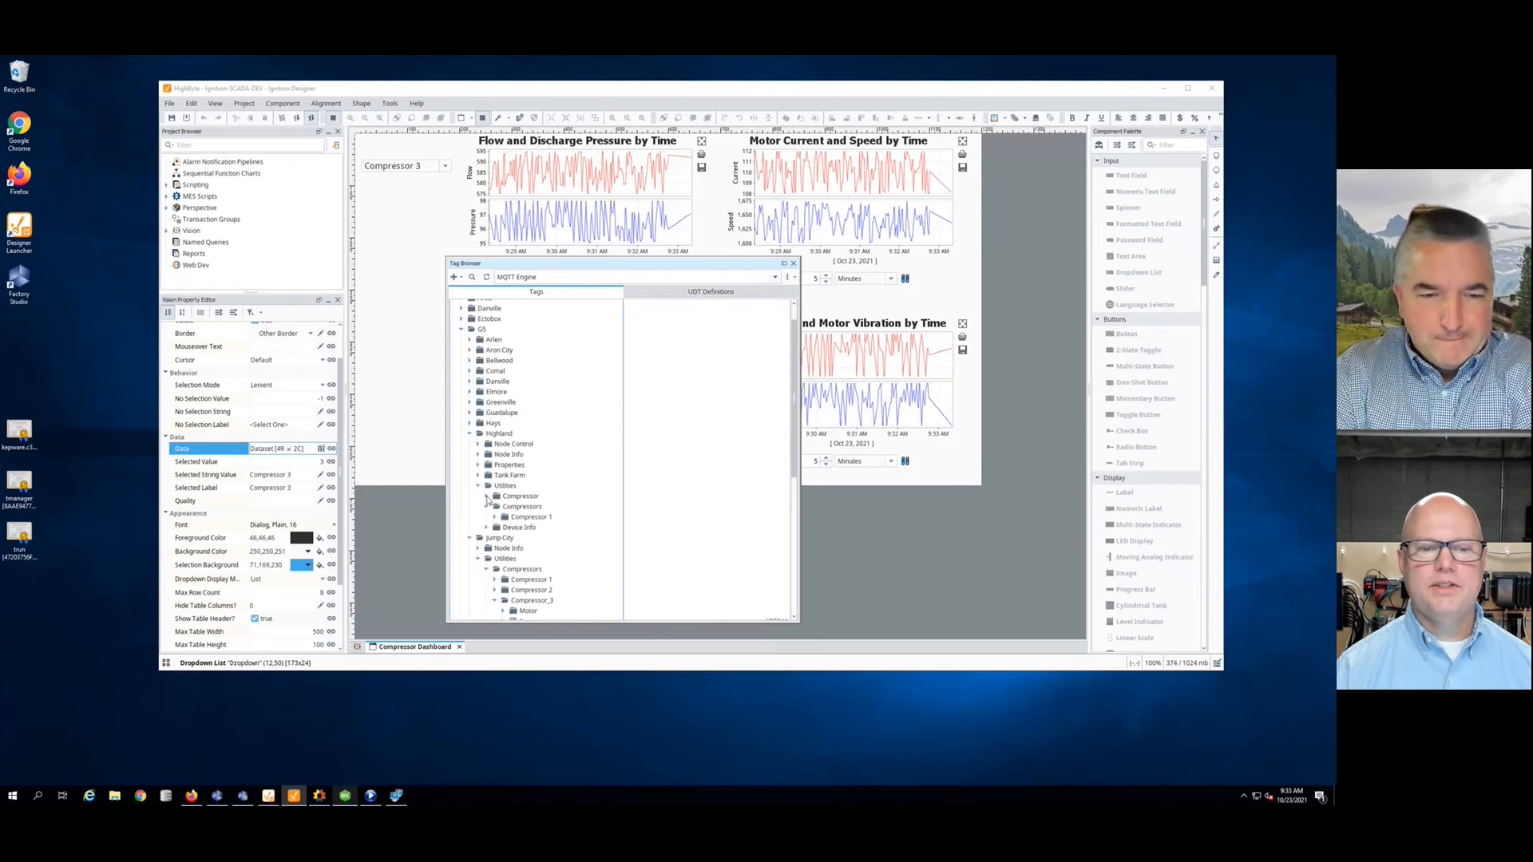
click(487, 497)
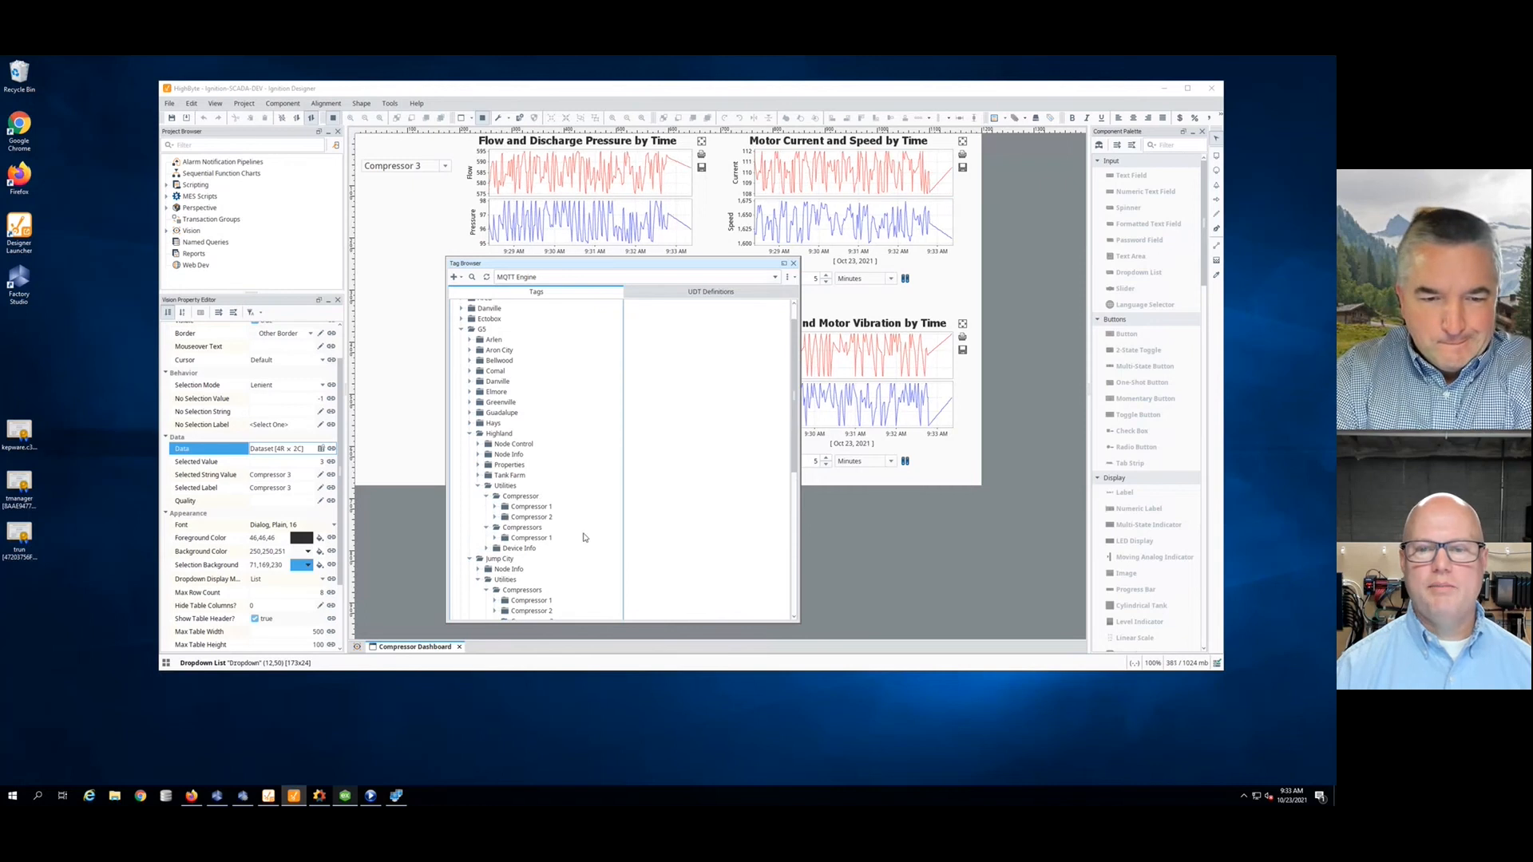
scroll(792, 452, down, 3)
click(494, 515)
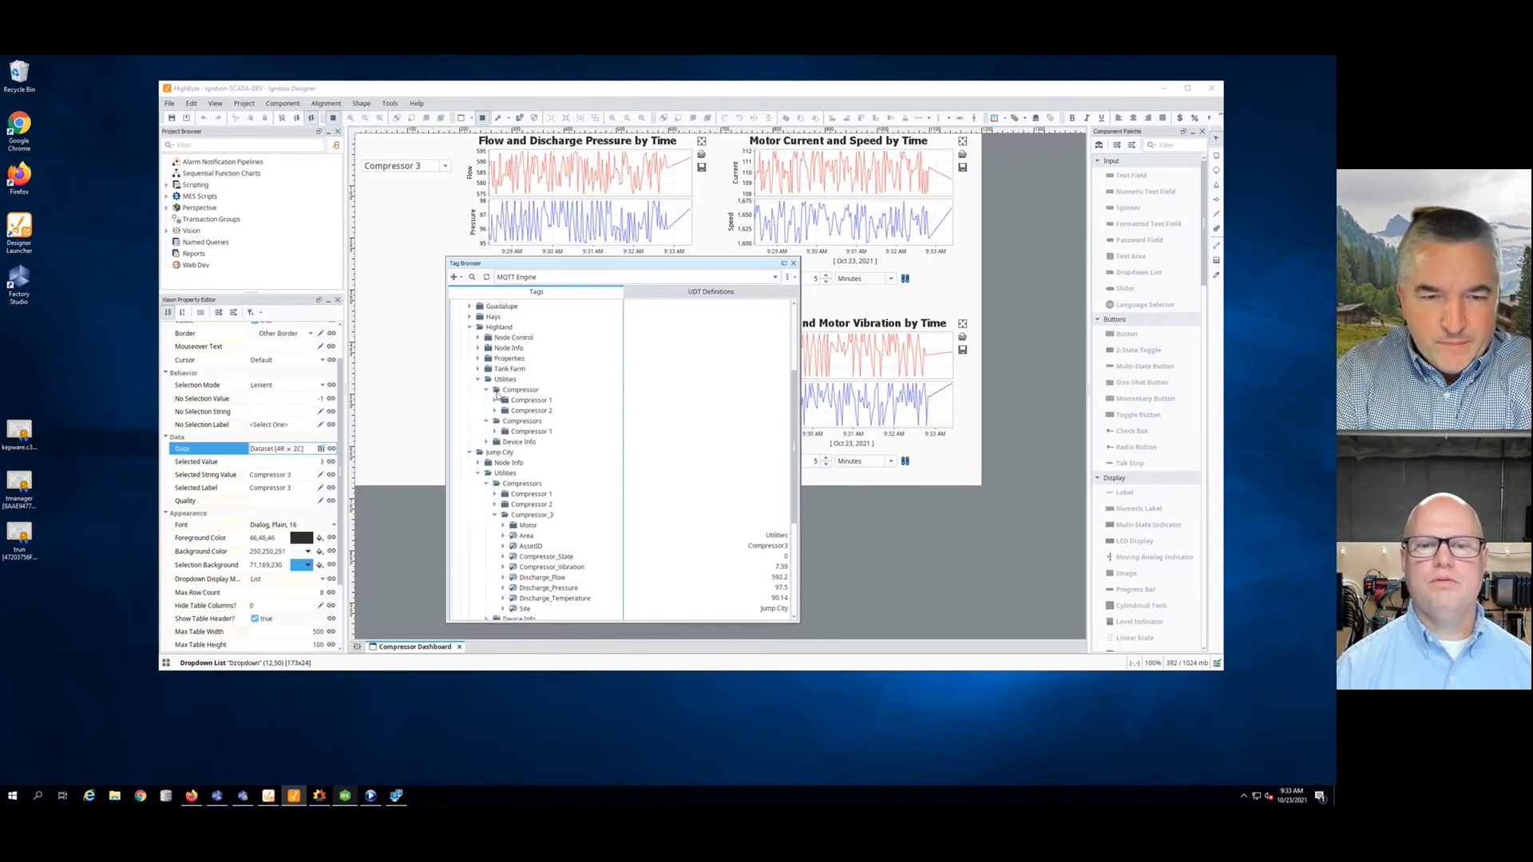
Step: Restart the Compressors publisher connection in Canary Administrator by disabling and re-enabling it
click(319, 795)
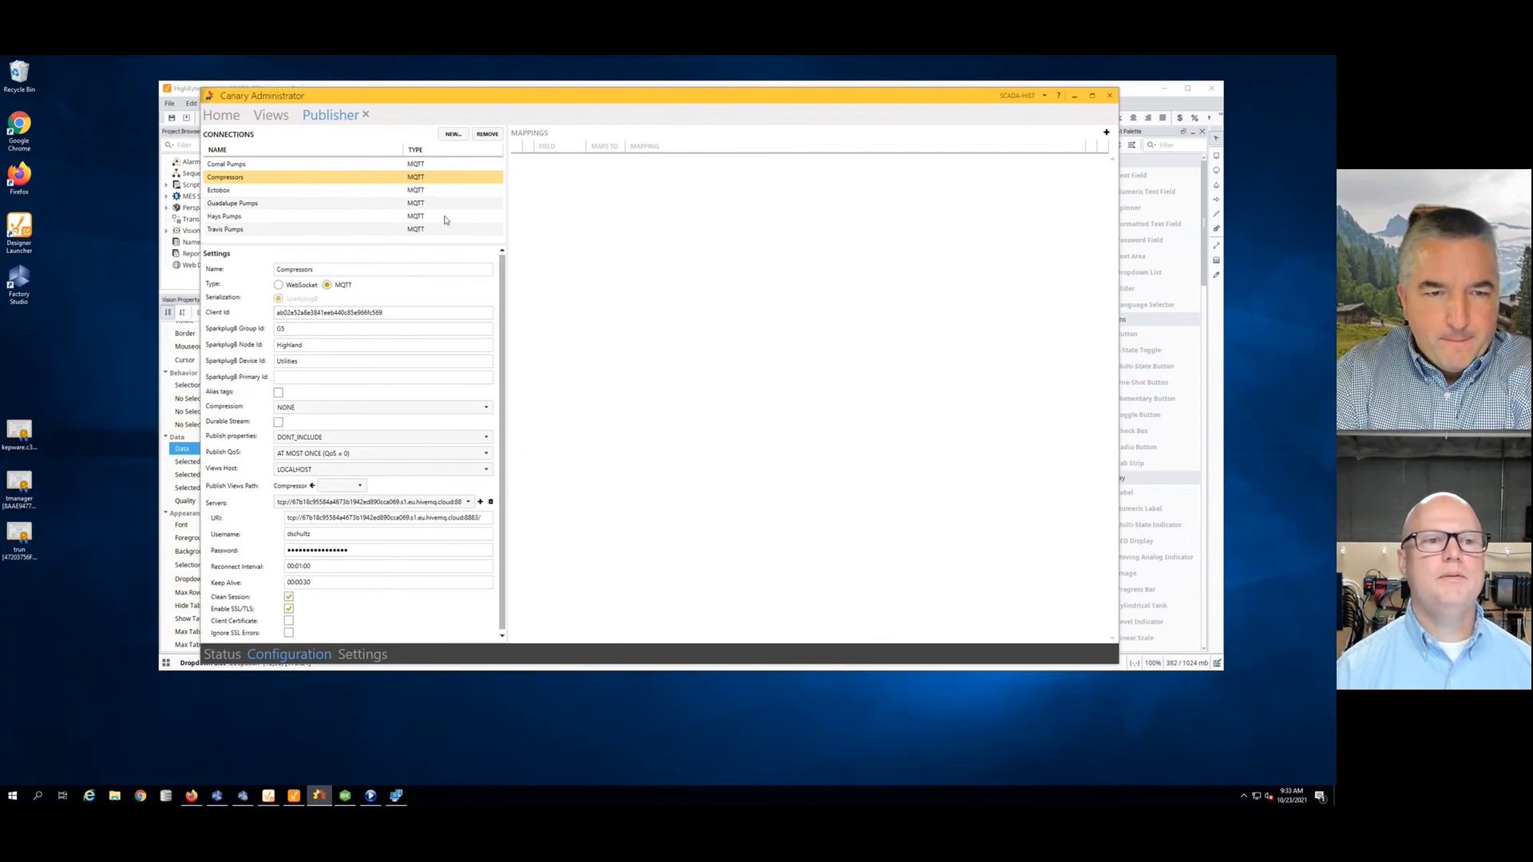
click(271, 115)
click(320, 117)
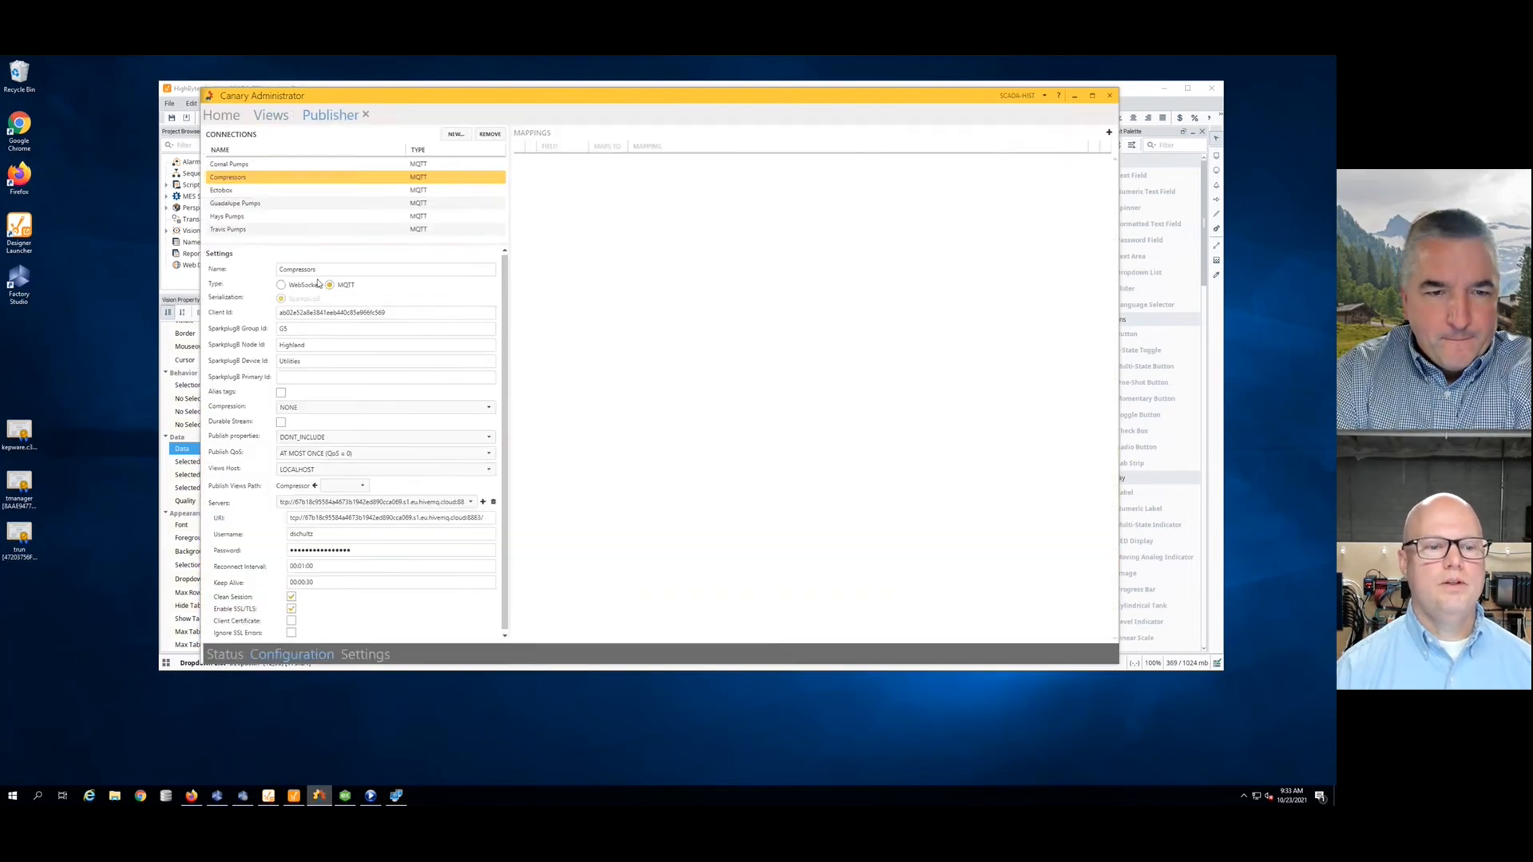
click(222, 655)
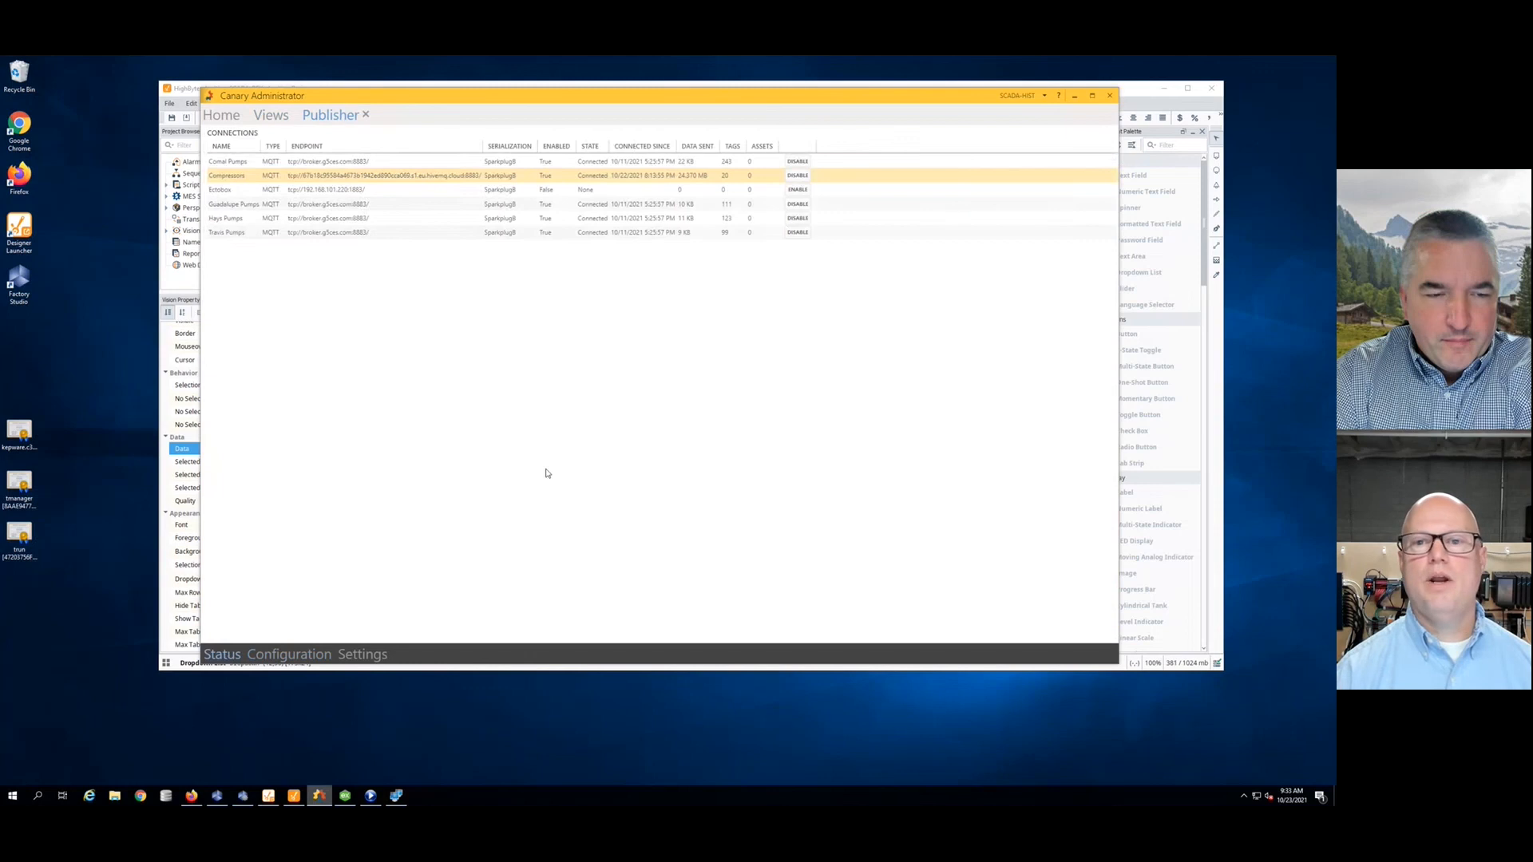
click(800, 175)
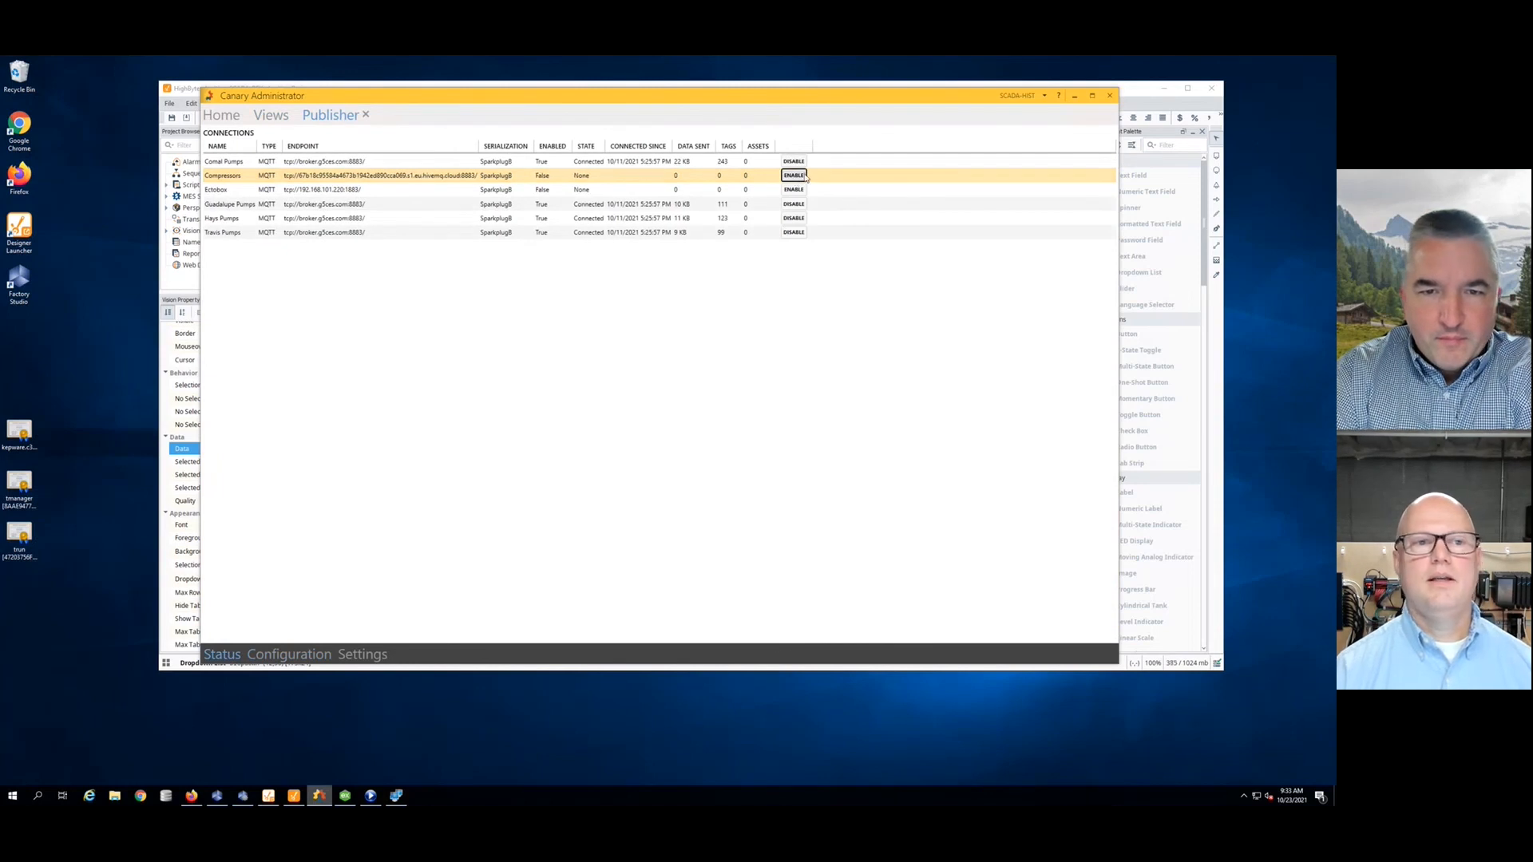
click(803, 175)
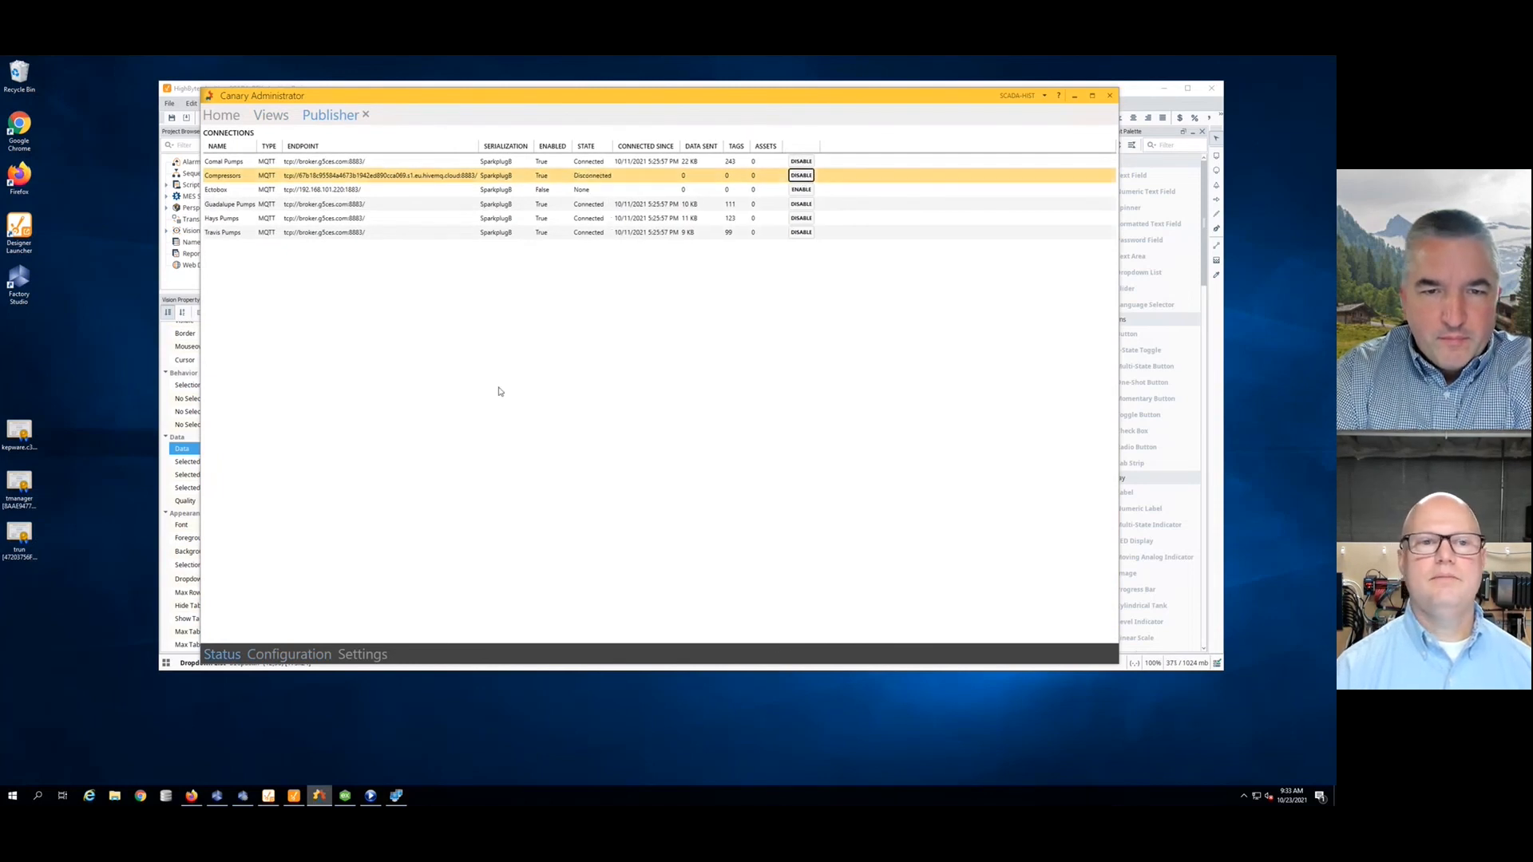
click(1087, 97)
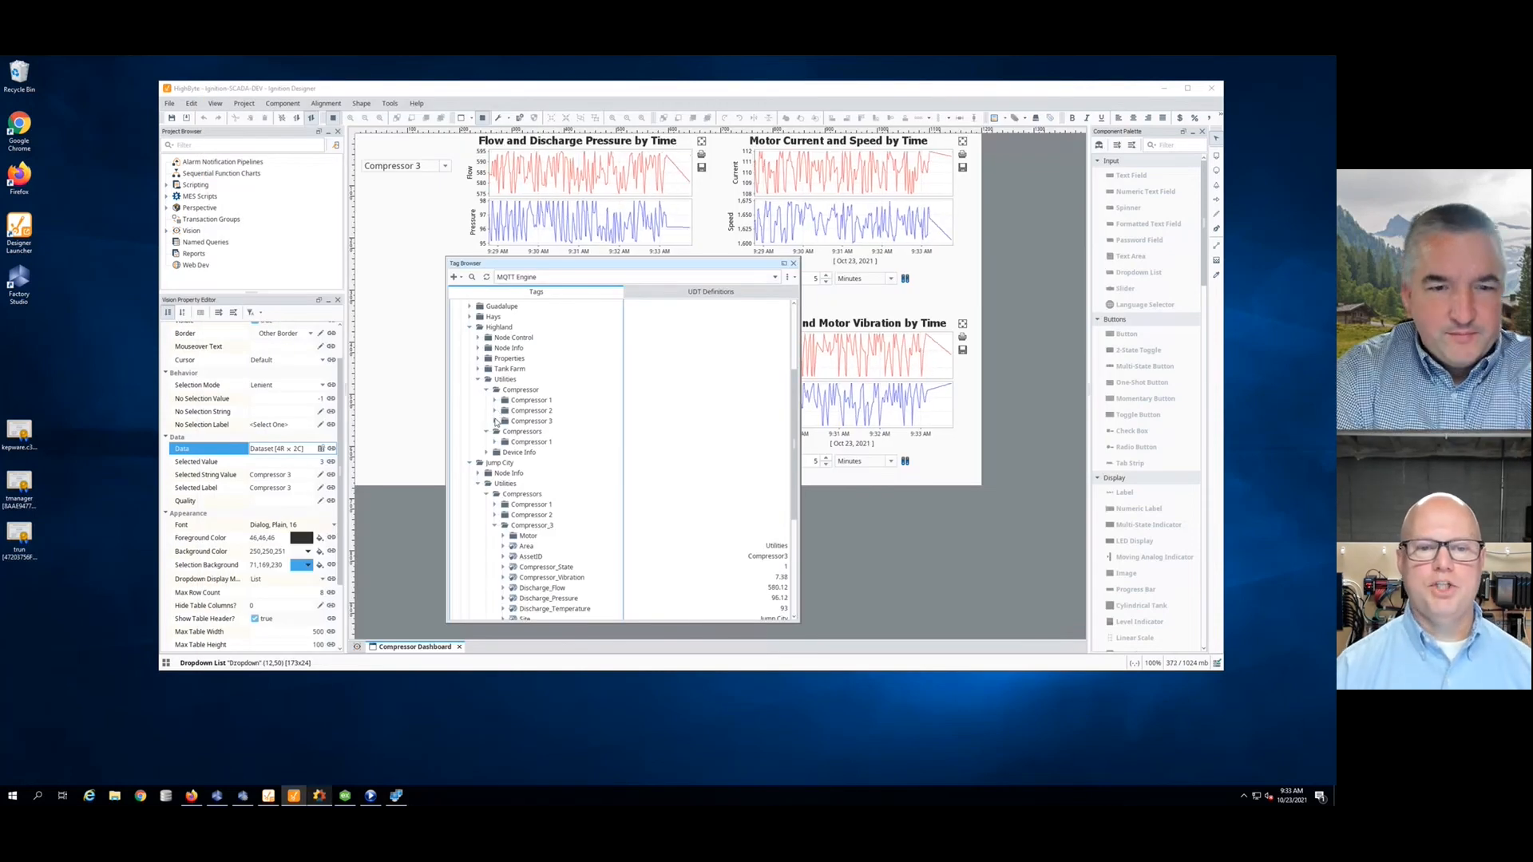
Step: Inspect the tags of Highland's Compressor 3 and its Motor folder in Ignition Designer, and minimize the Designer
click(494, 421)
click(503, 431)
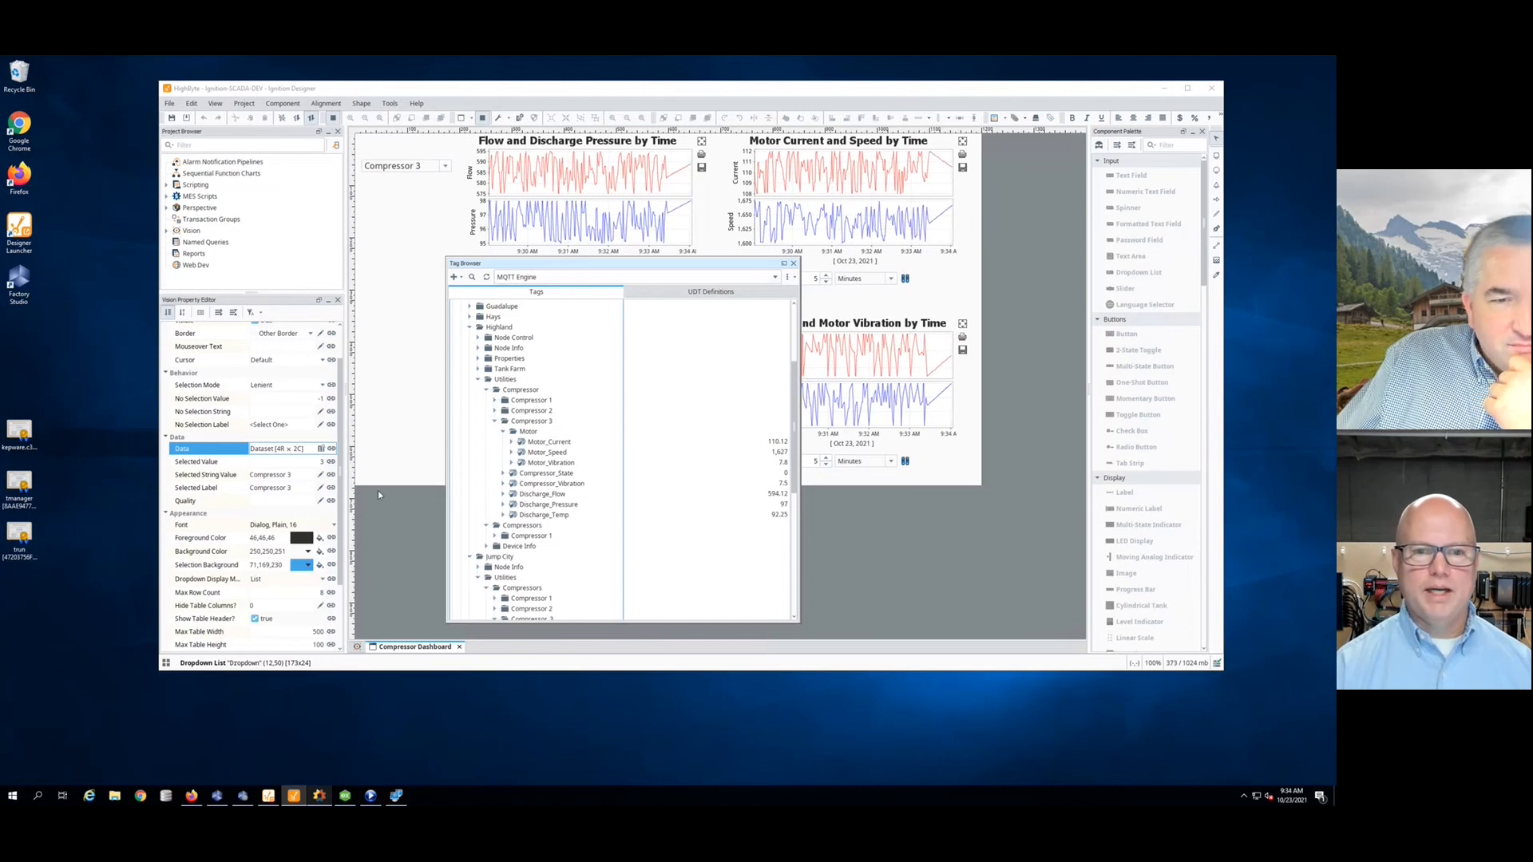
click(1164, 91)
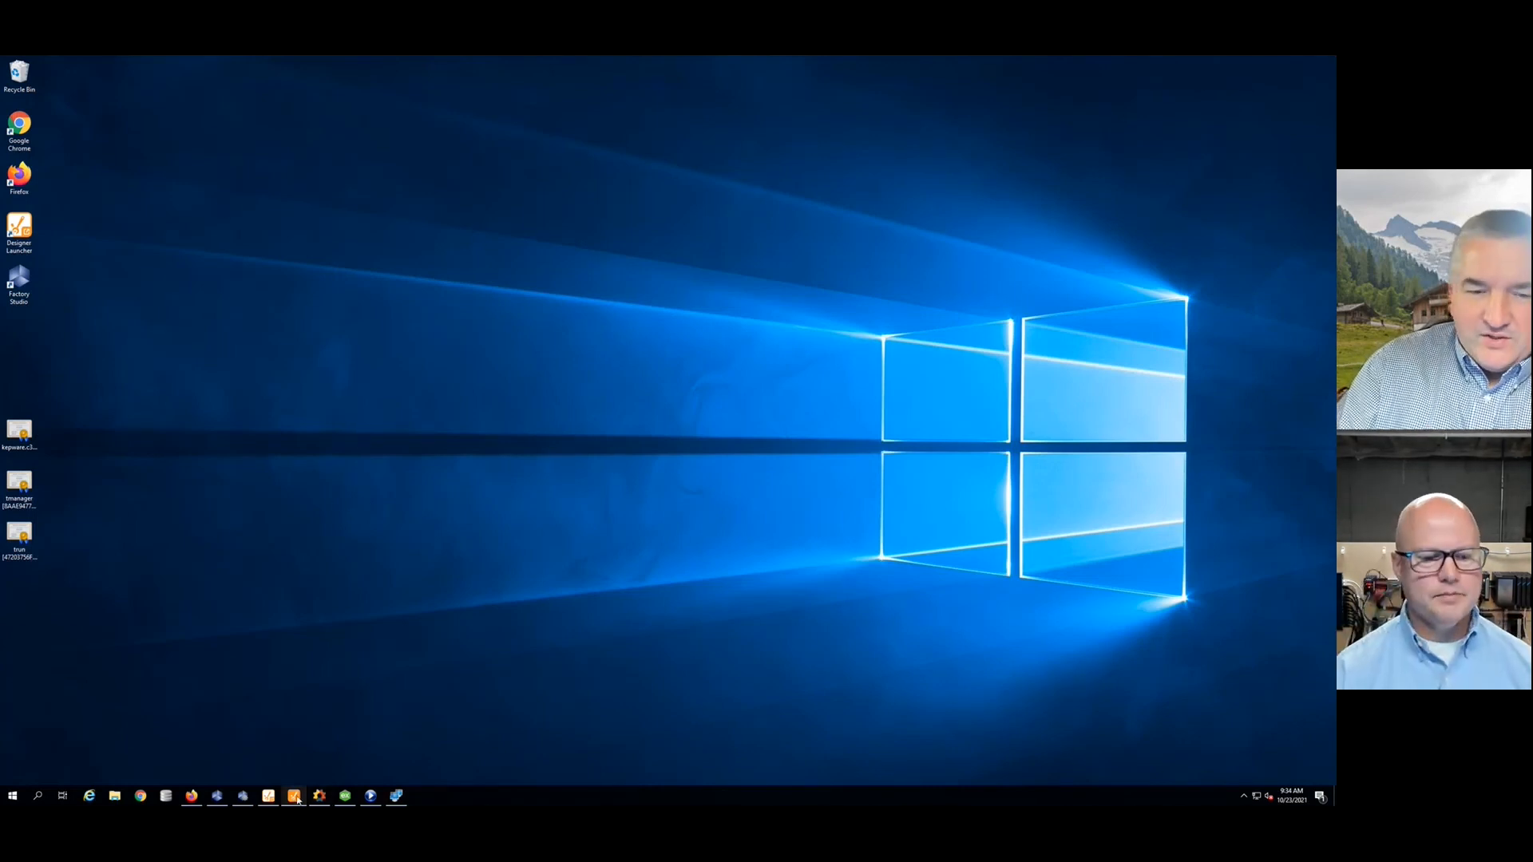
Step: Switch to FactoryStudio and add a device point for the tag G5.Metroville.Utilities.Compressor_2.Motor.motorVibration
click(243, 797)
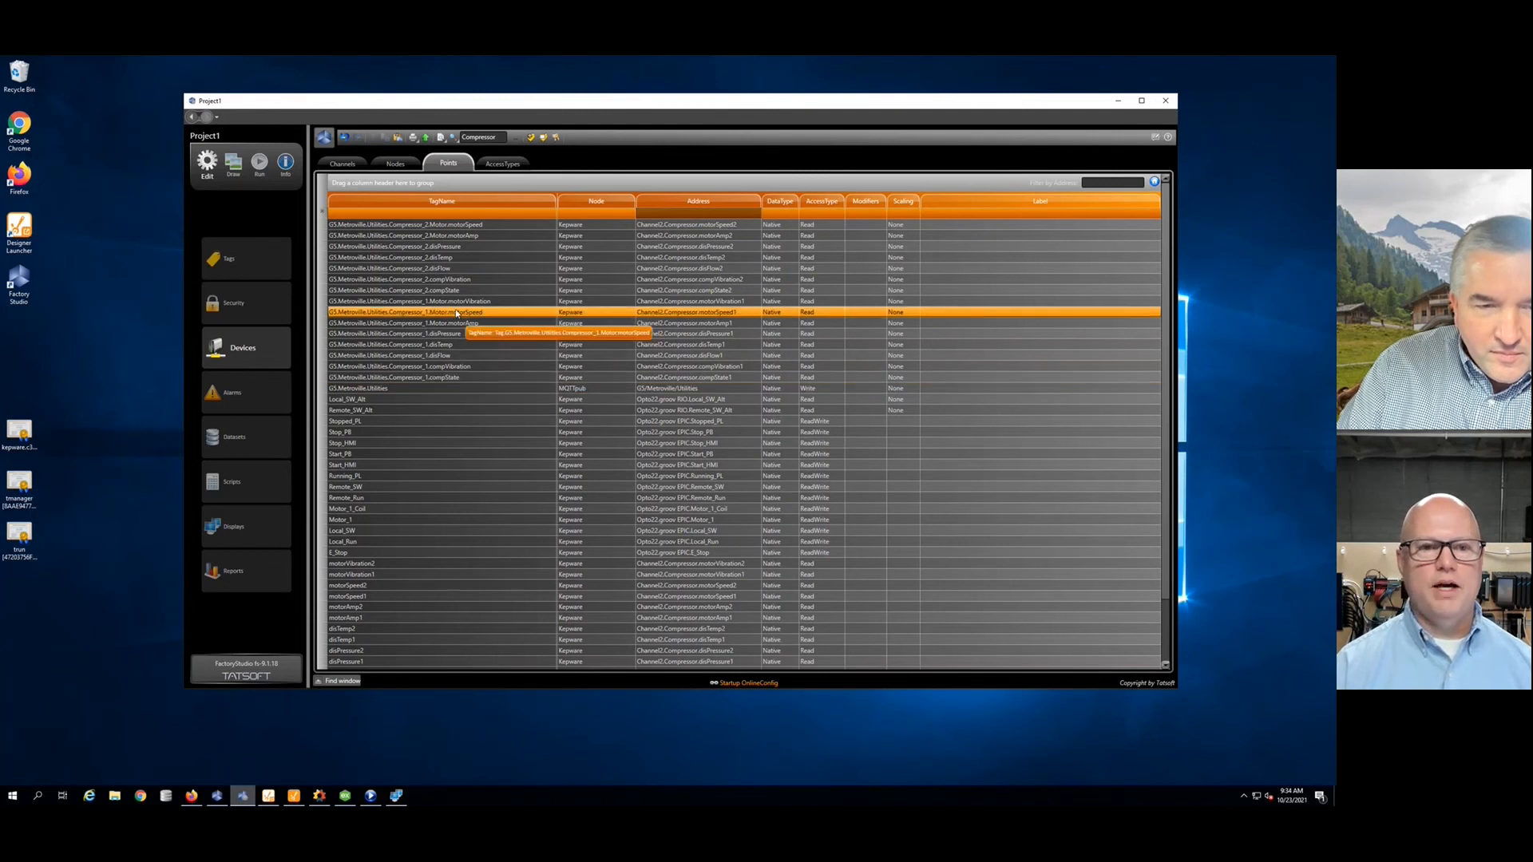
click(439, 213)
text(g)
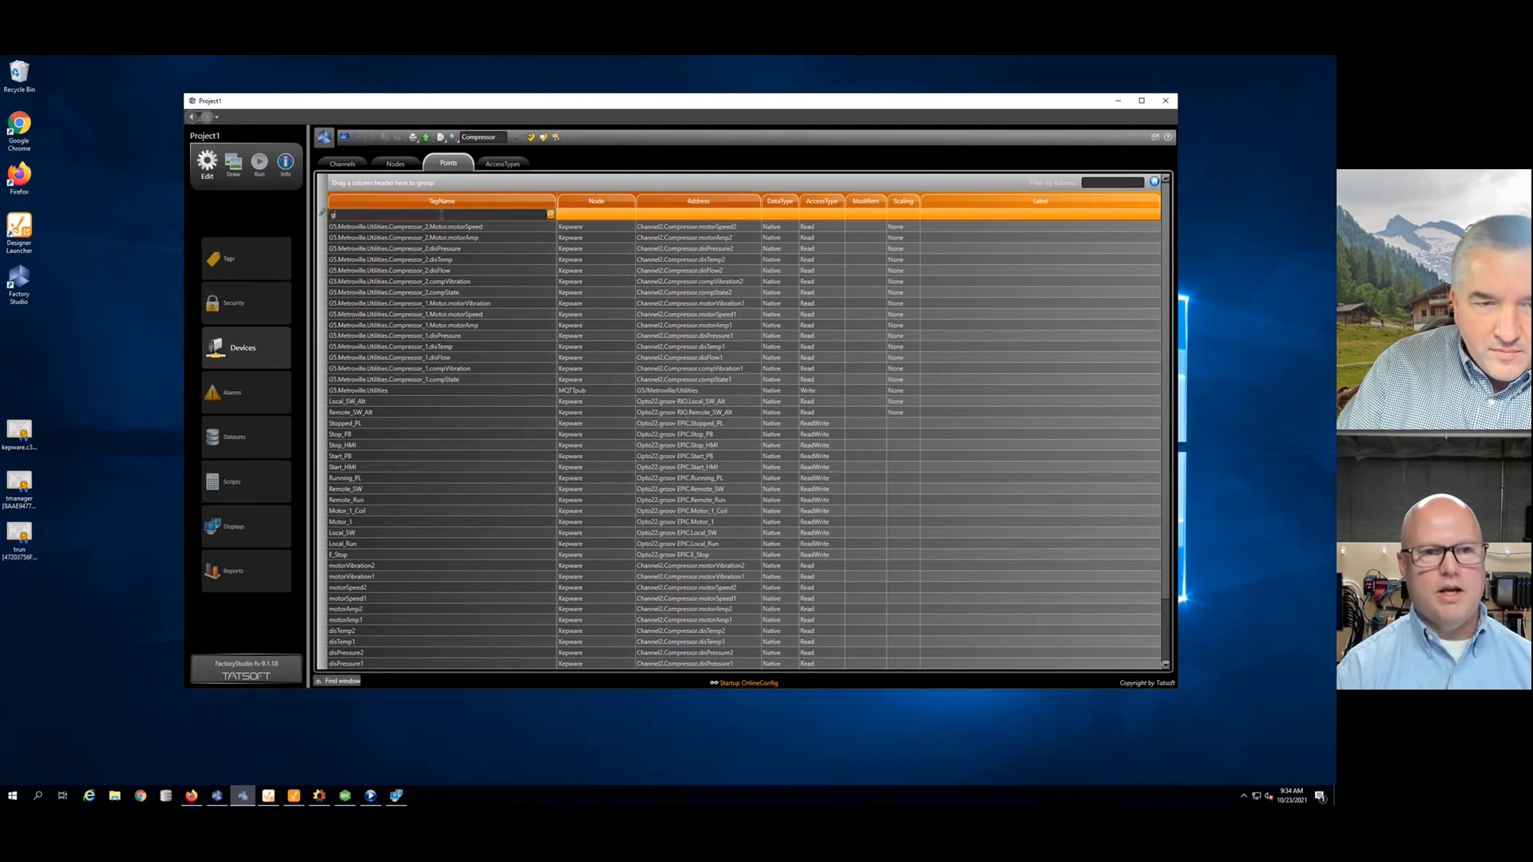
text(5)
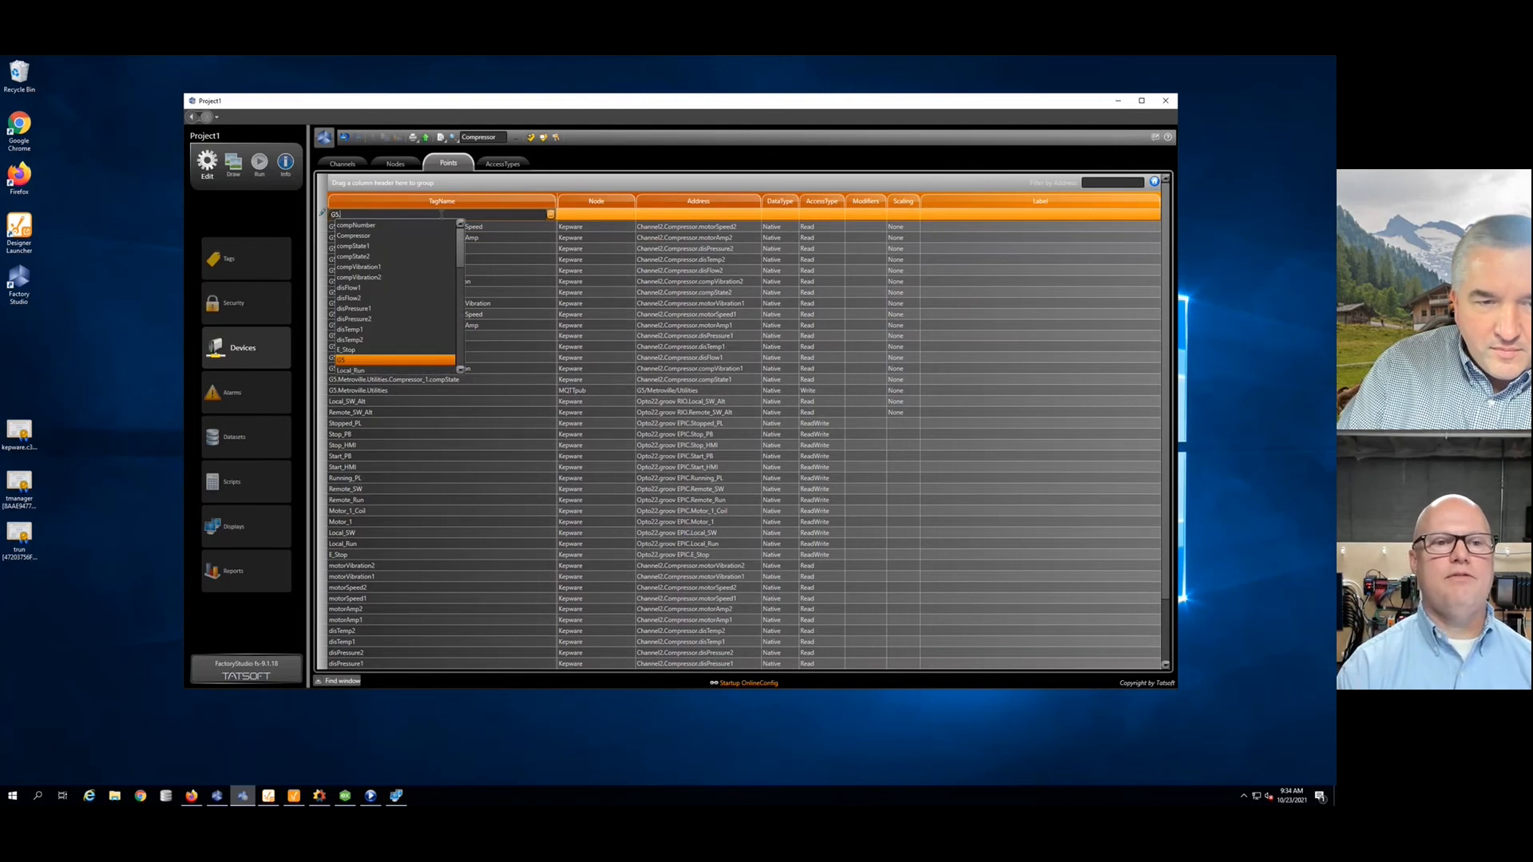
text(.Metroville.Utilities.)
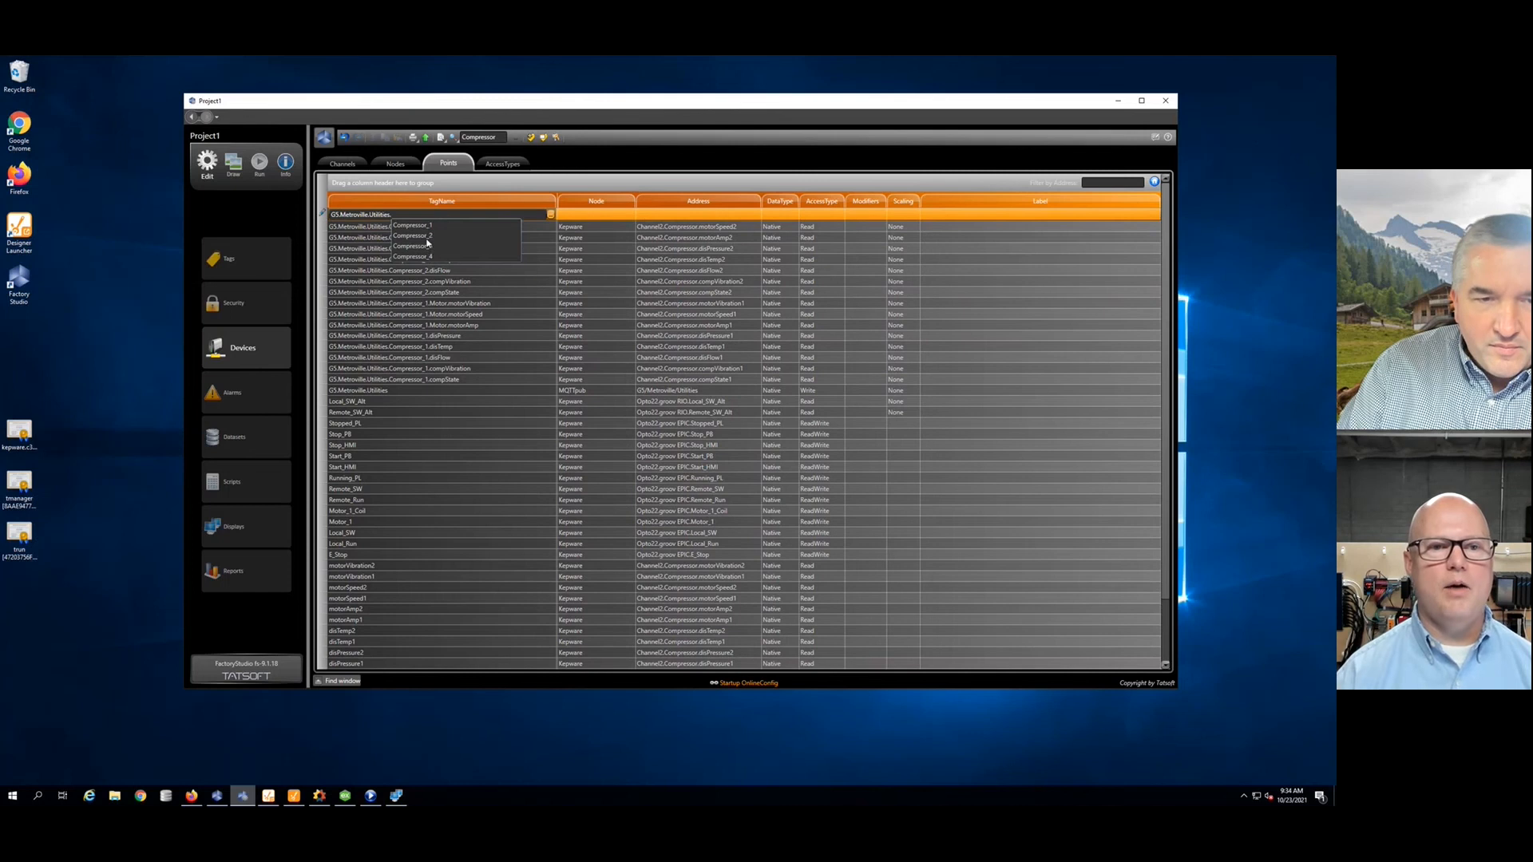
click(412, 236)
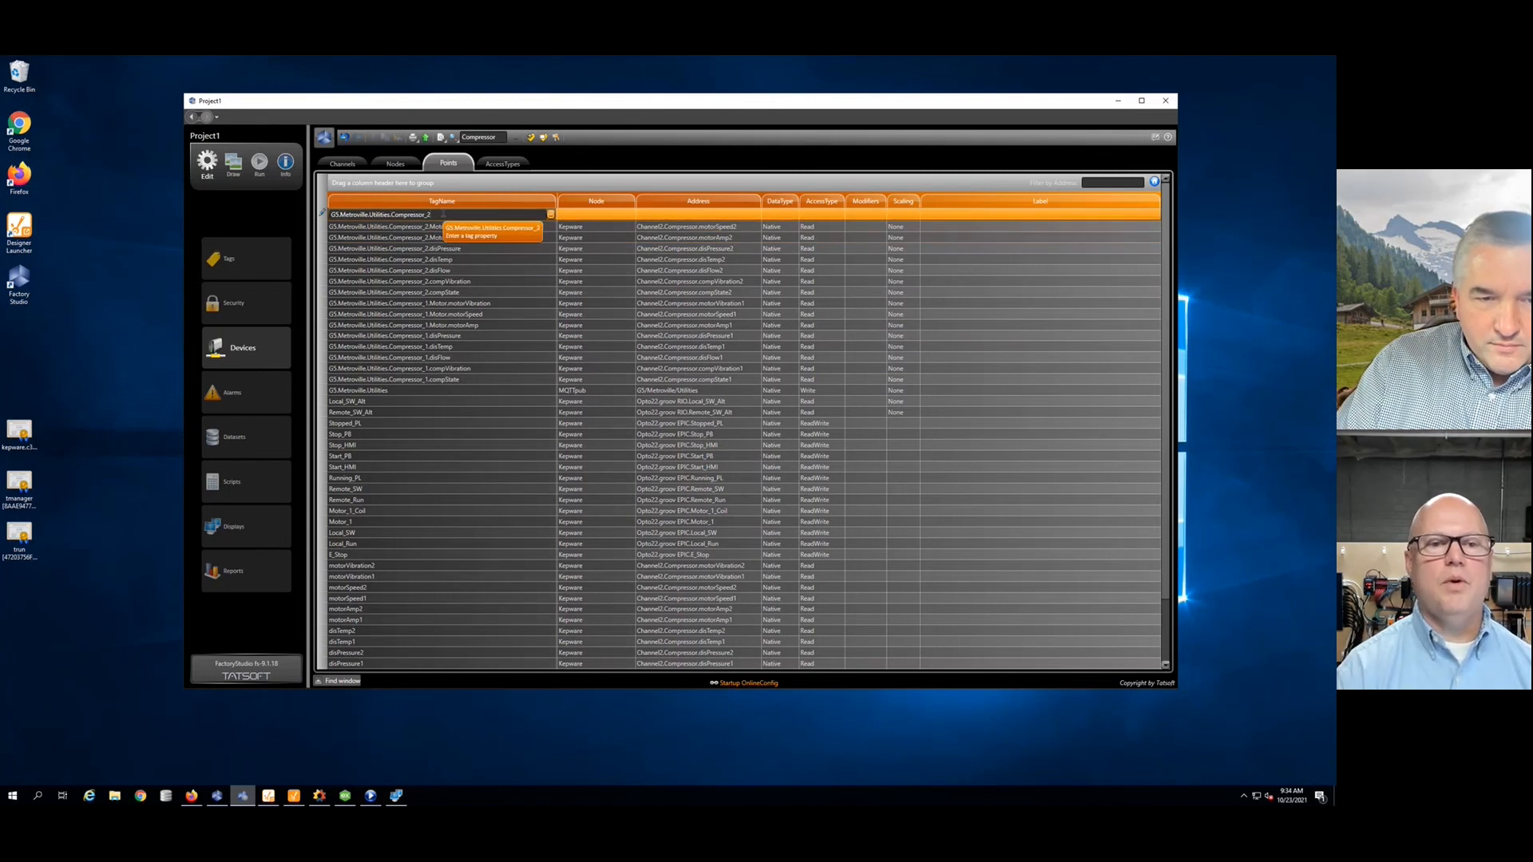
text(.m)
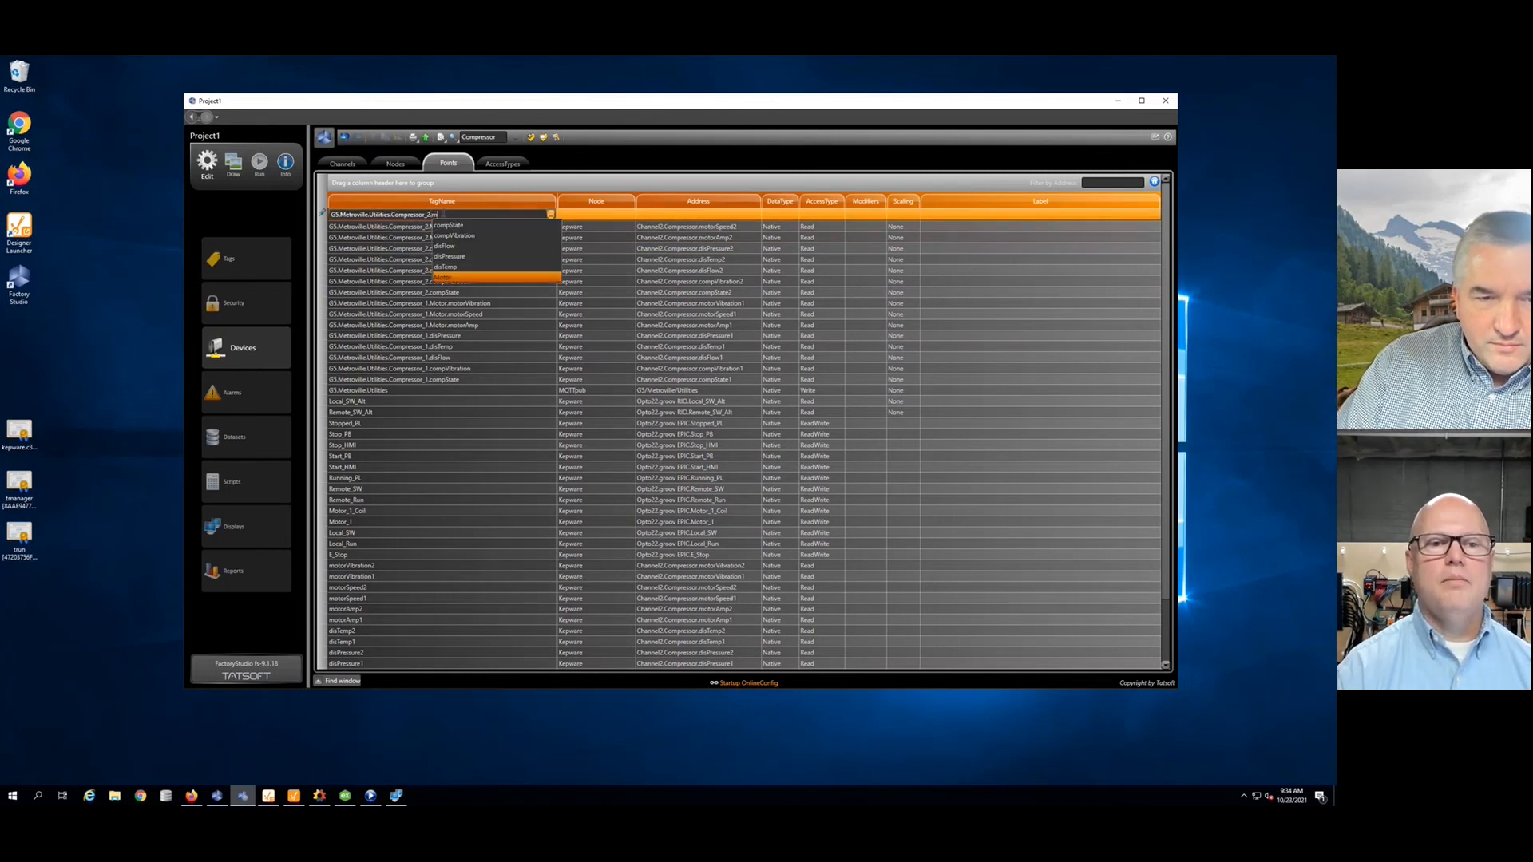
key(Tab)
text(.)
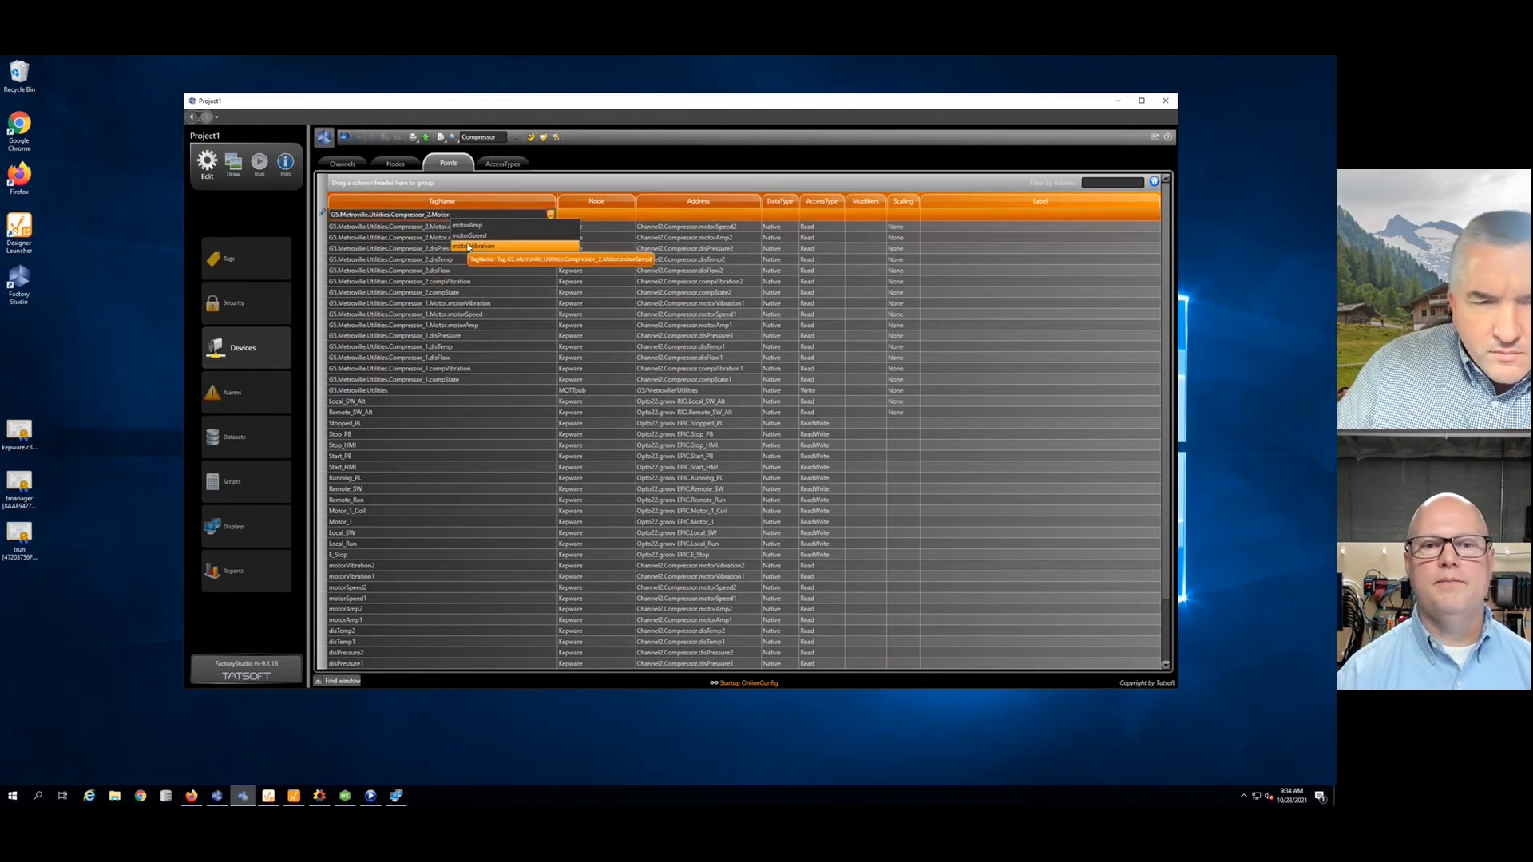
click(468, 243)
Step: Set the new motorVibration point's node to Kepware and commit it with the address Channel2.Compressor.motorSpeed2
click(590, 215)
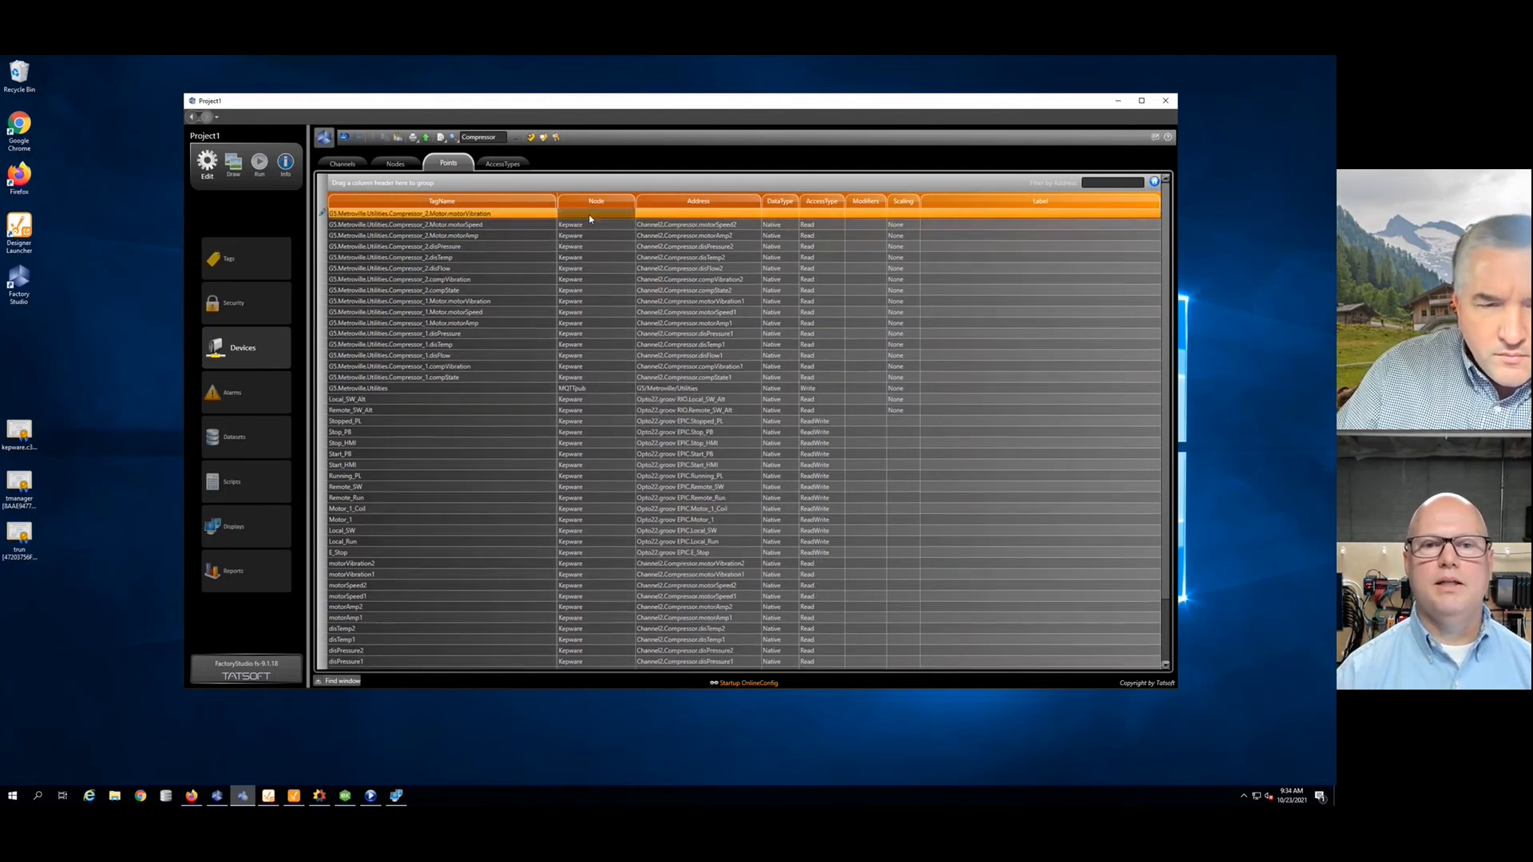
click(628, 216)
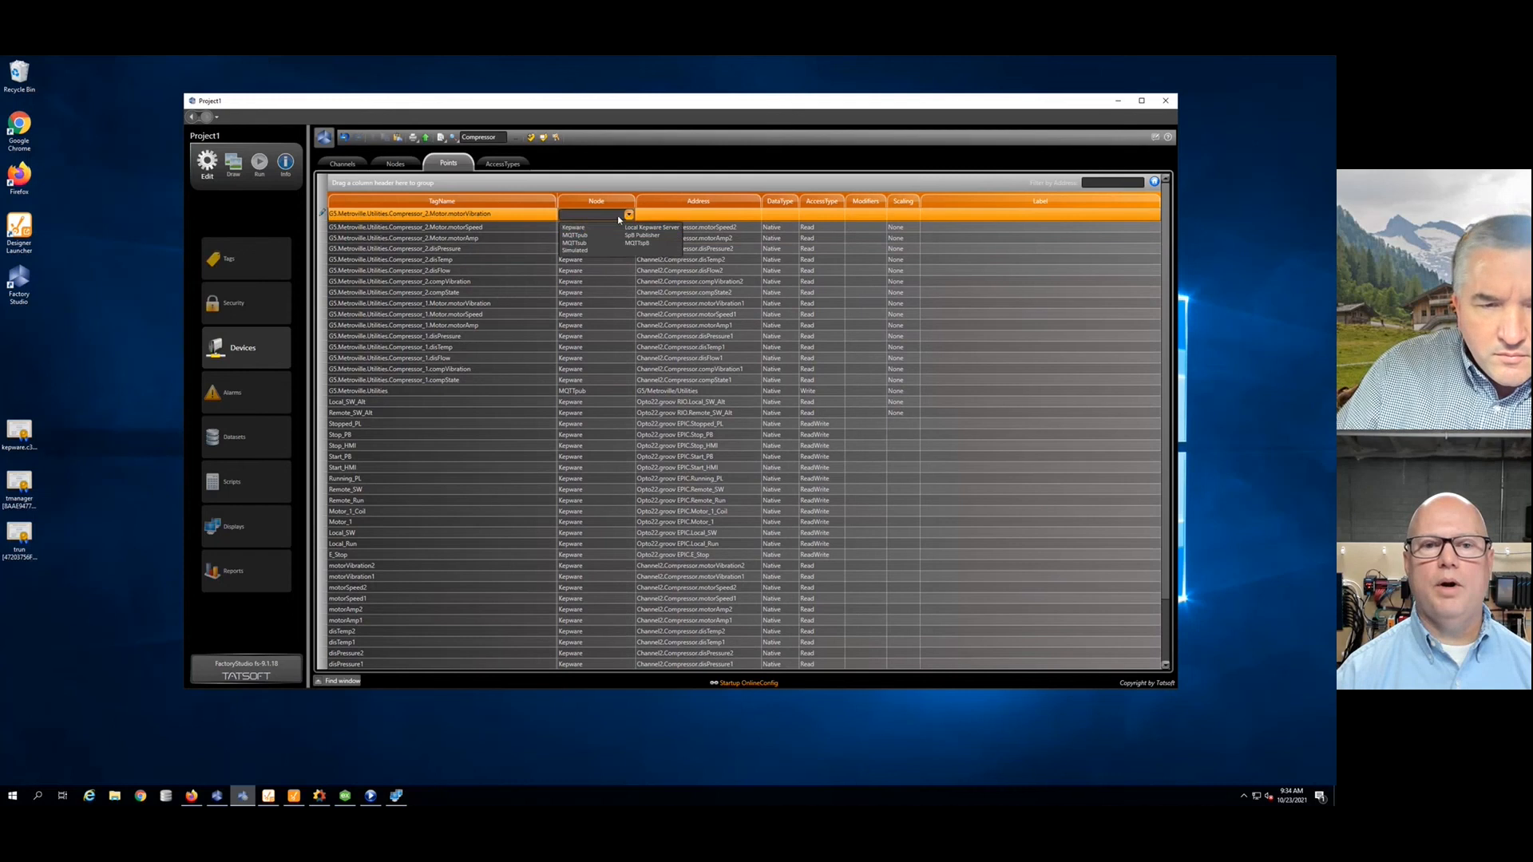
click(583, 227)
click(696, 213)
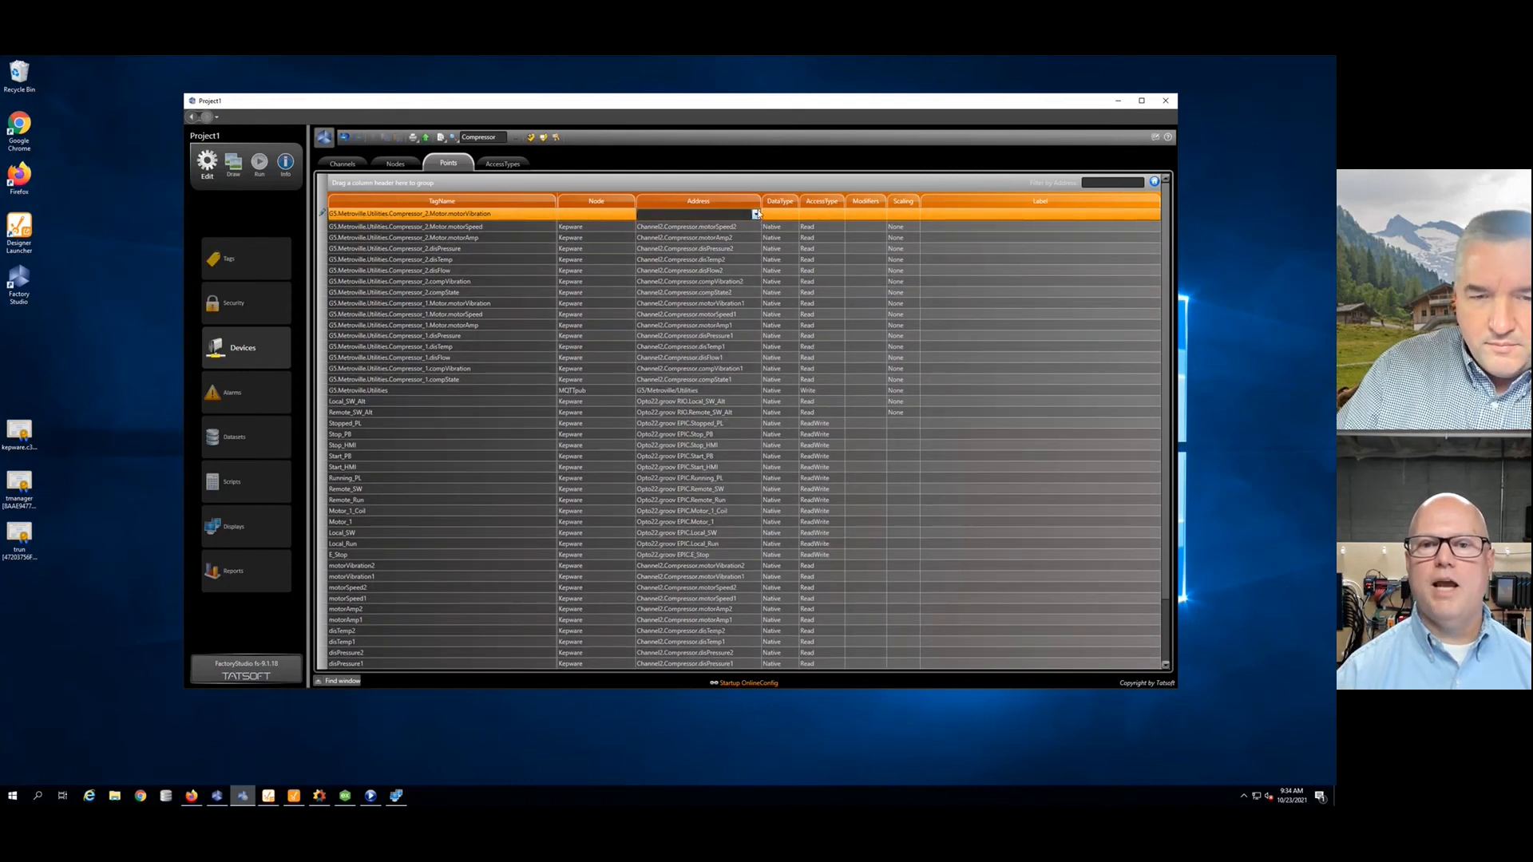
click(751, 227)
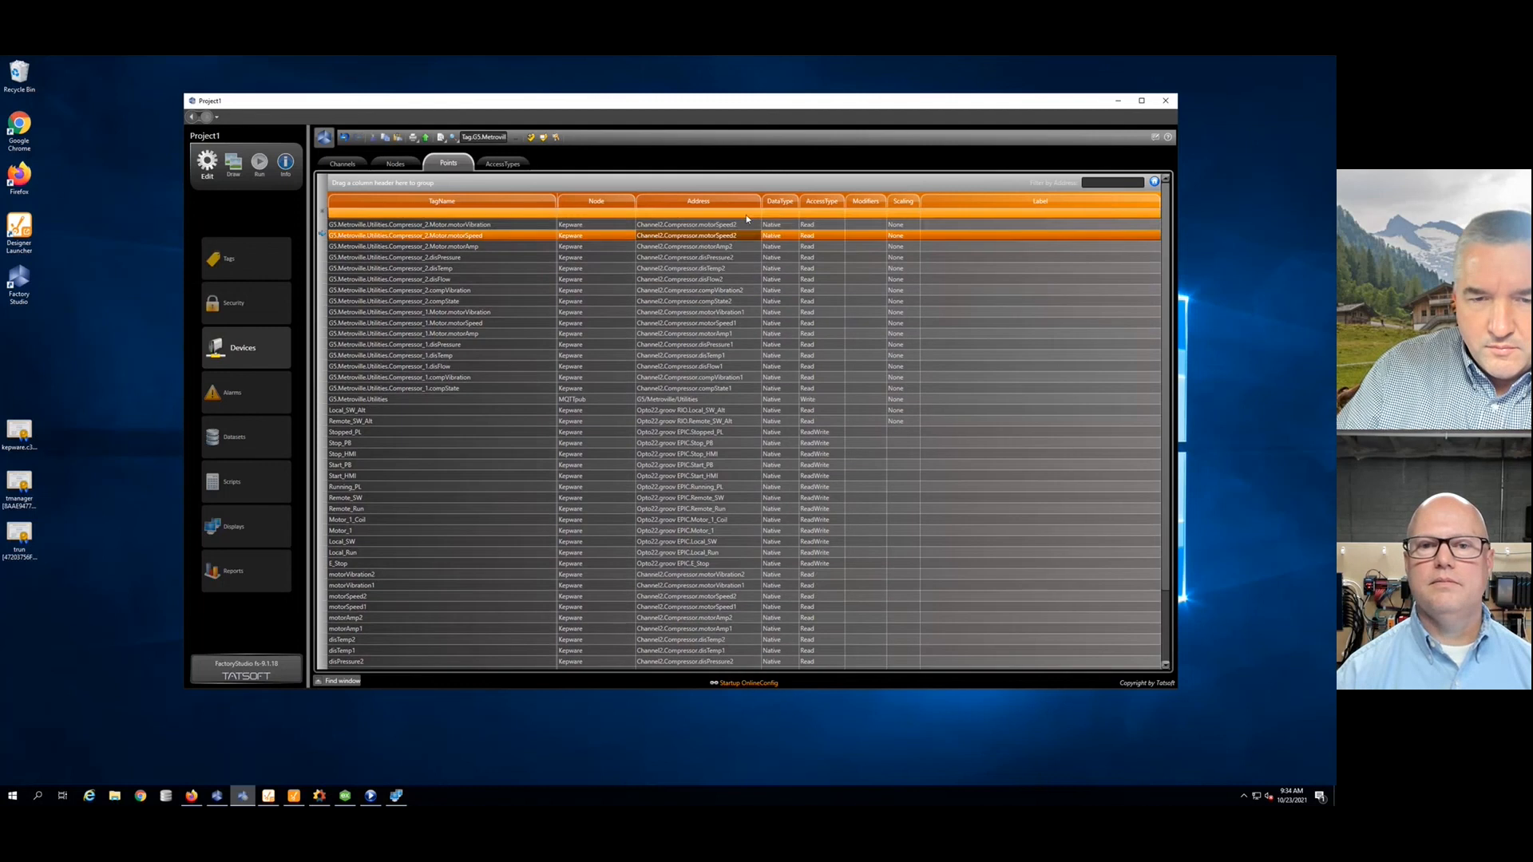
click(480, 214)
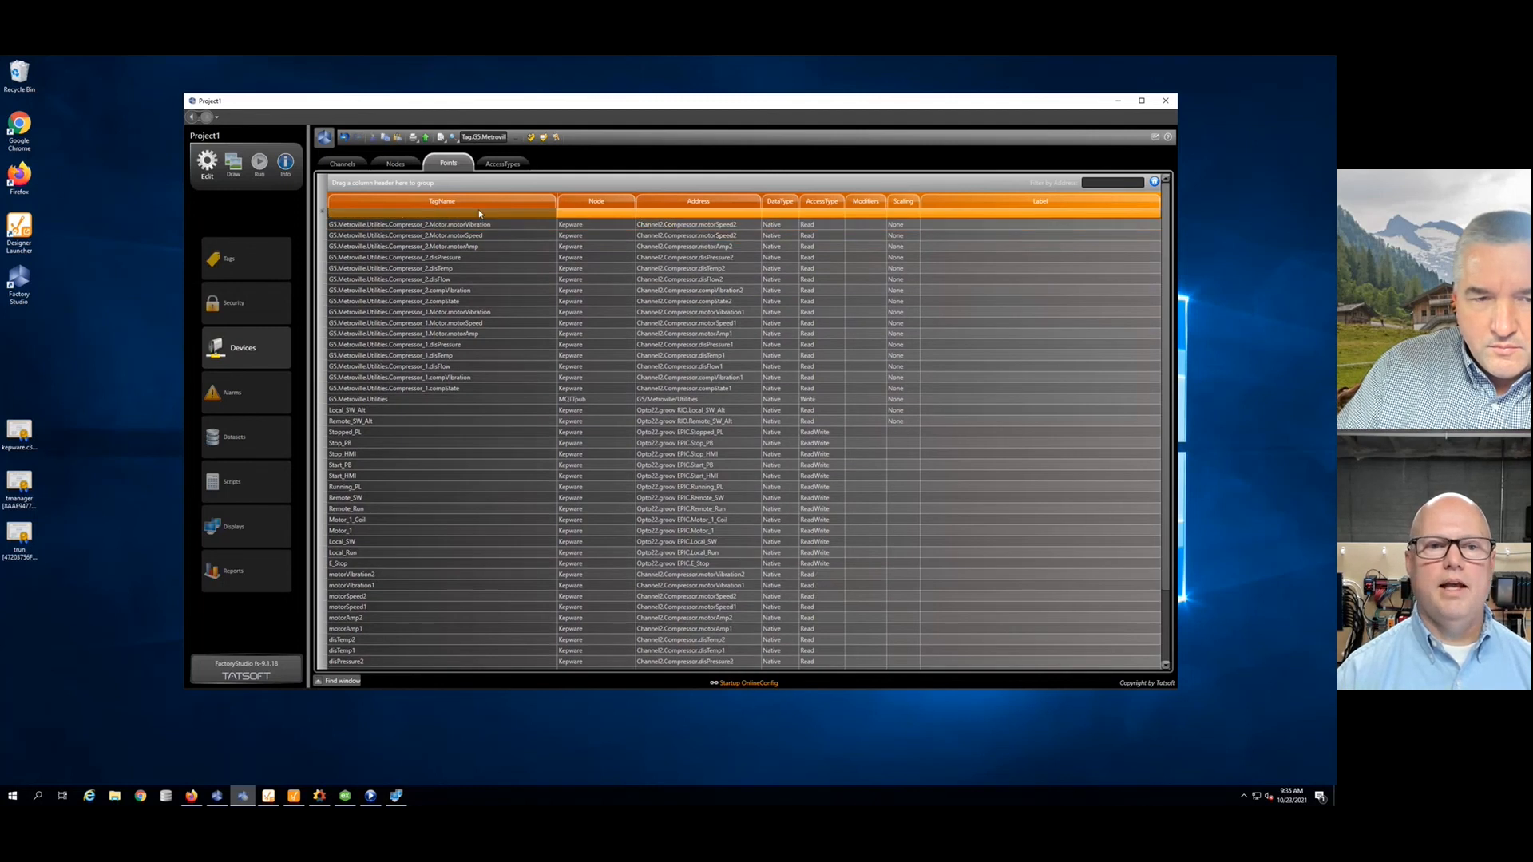
click(481, 214)
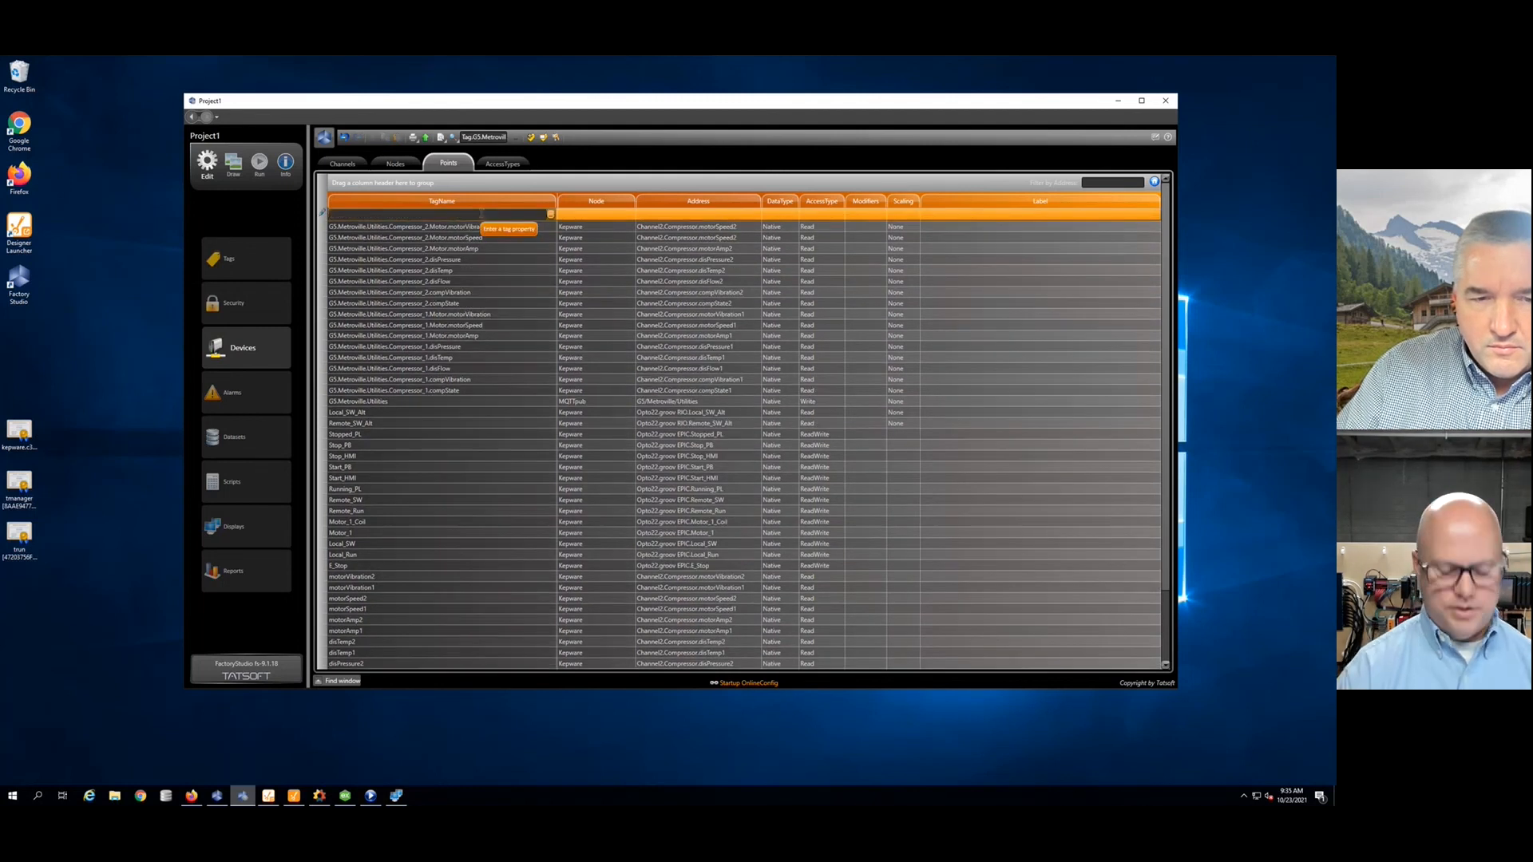
text(G5.)
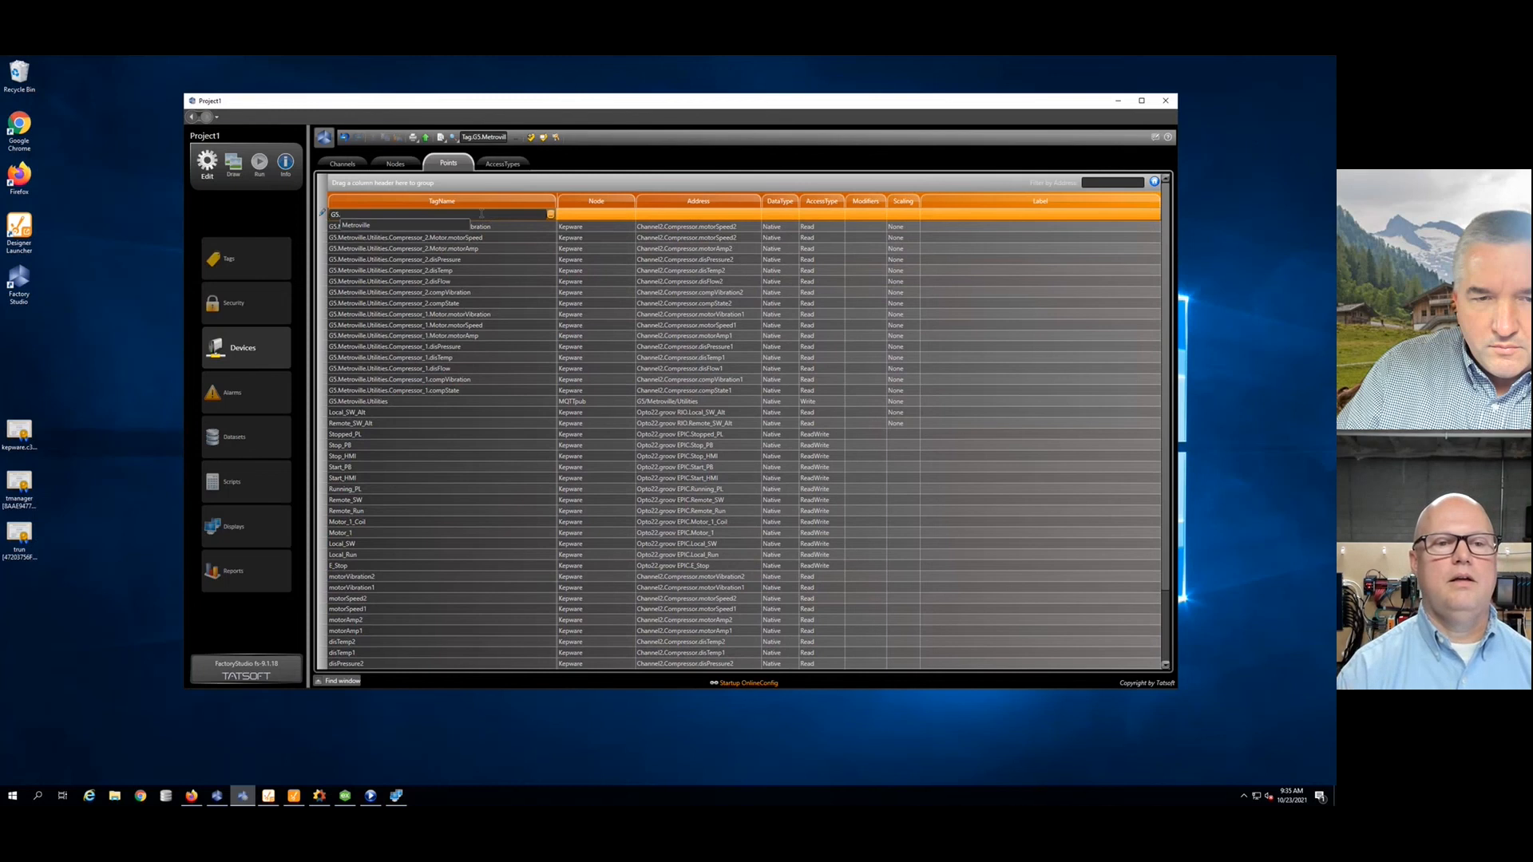
text(Metroville.Utilities.C)
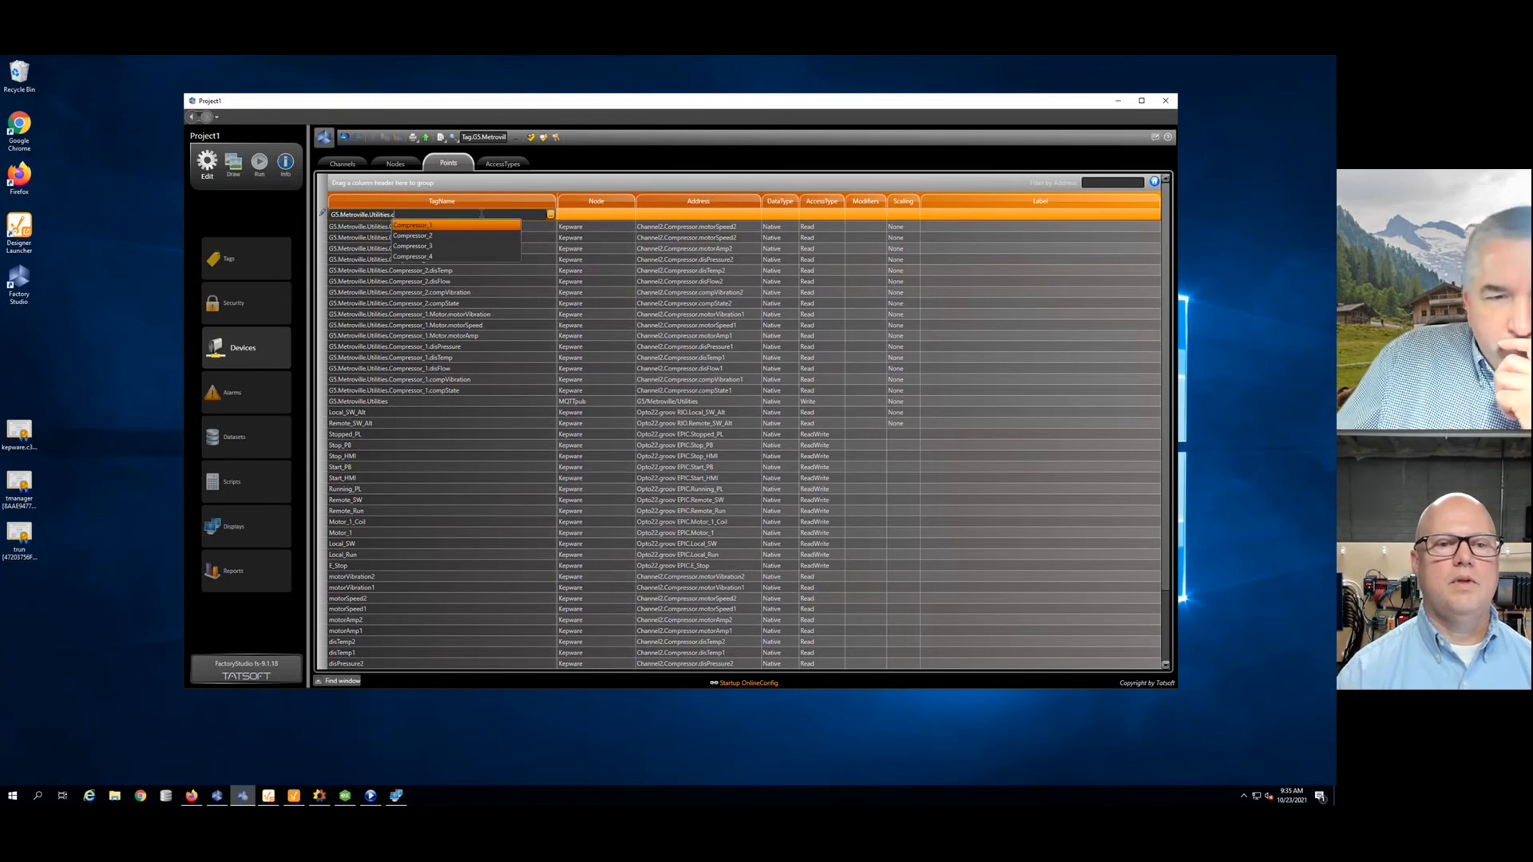
click(431, 234)
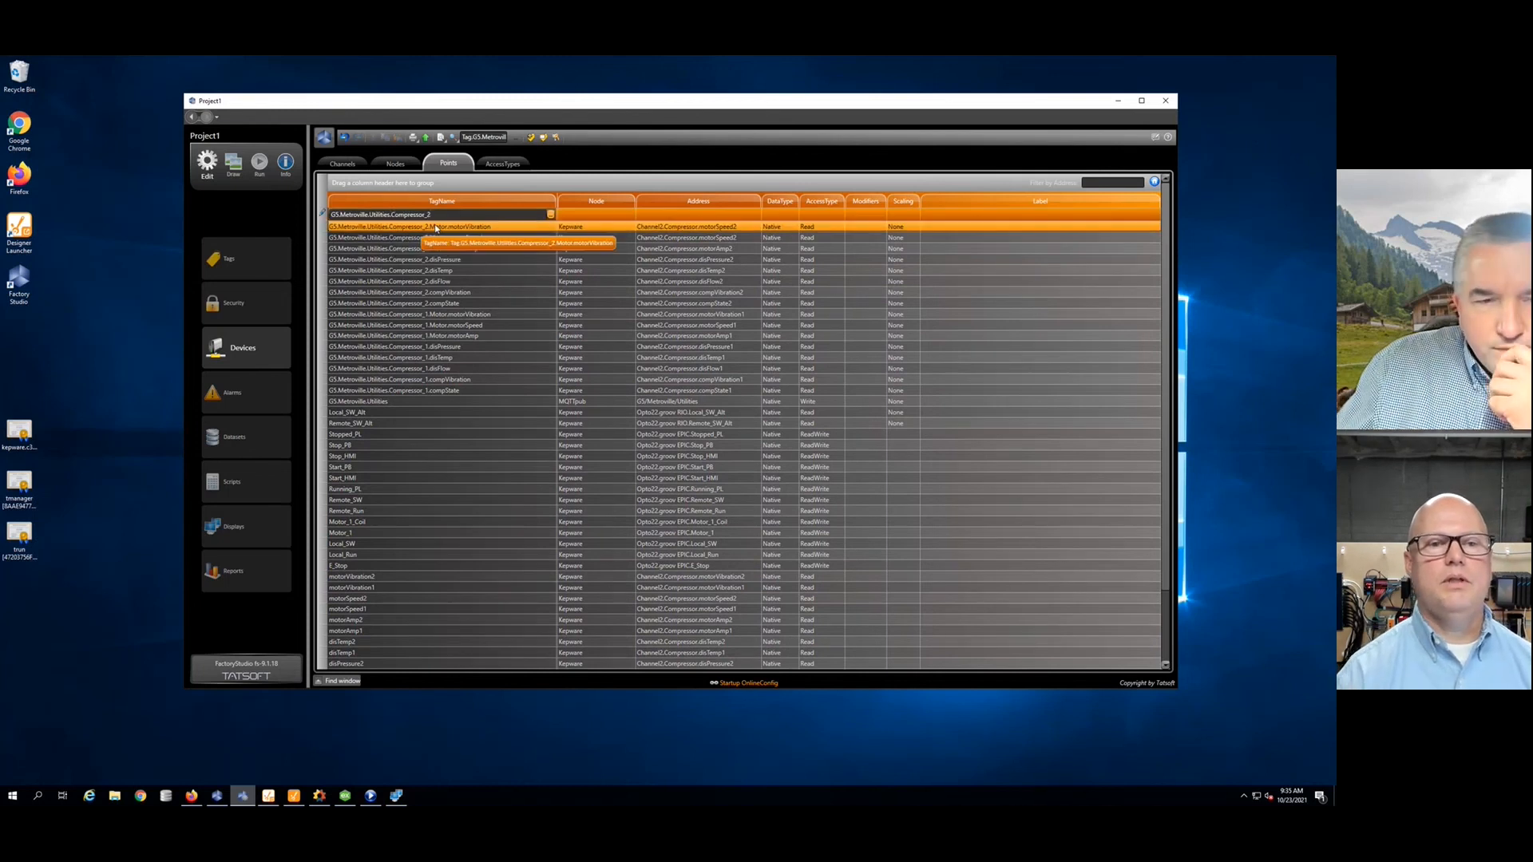
text(.mo)
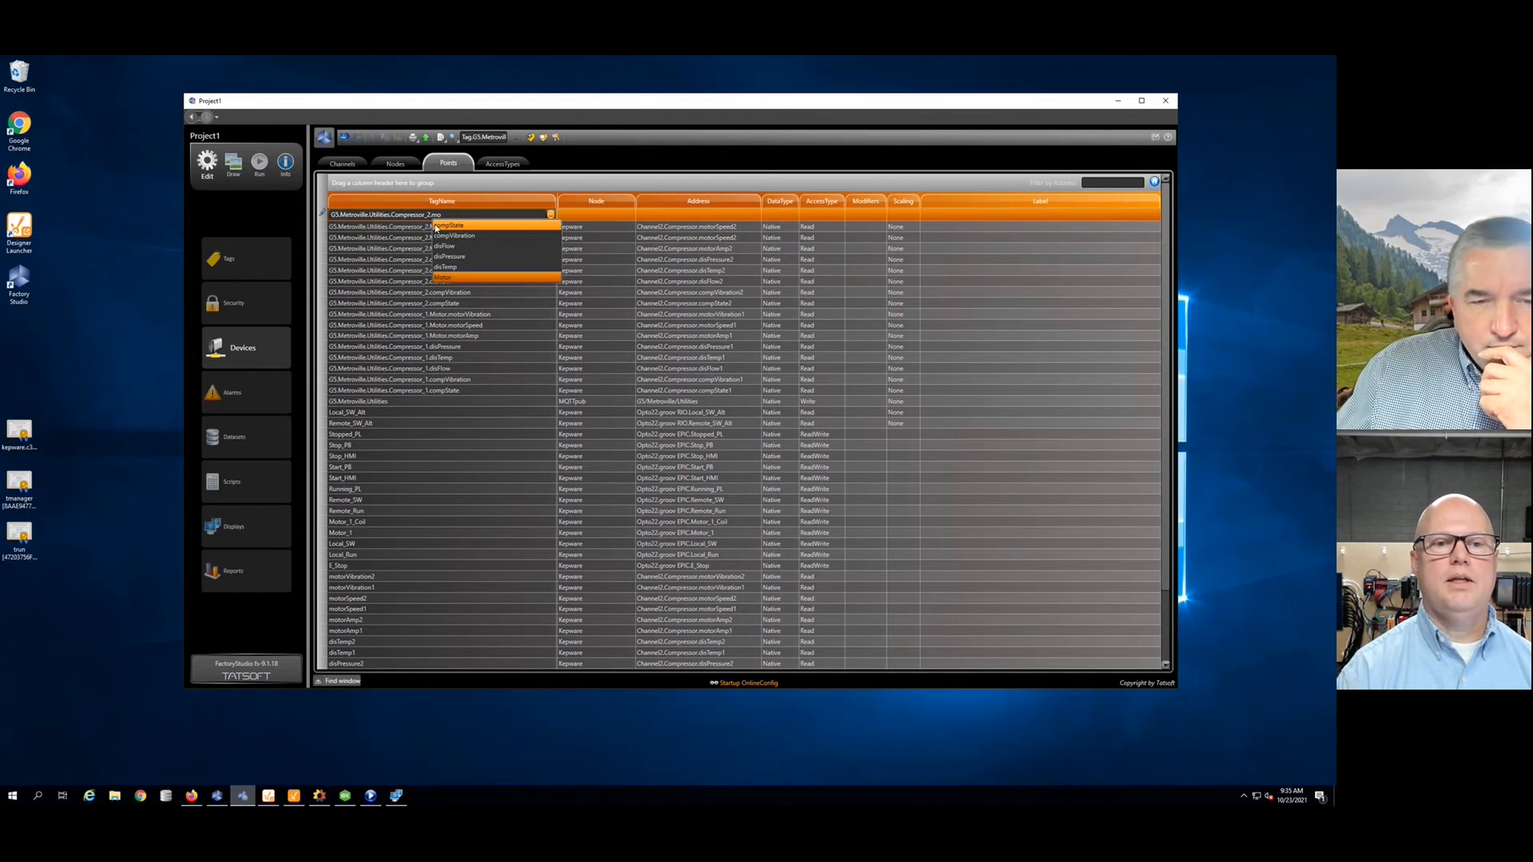
text(.)
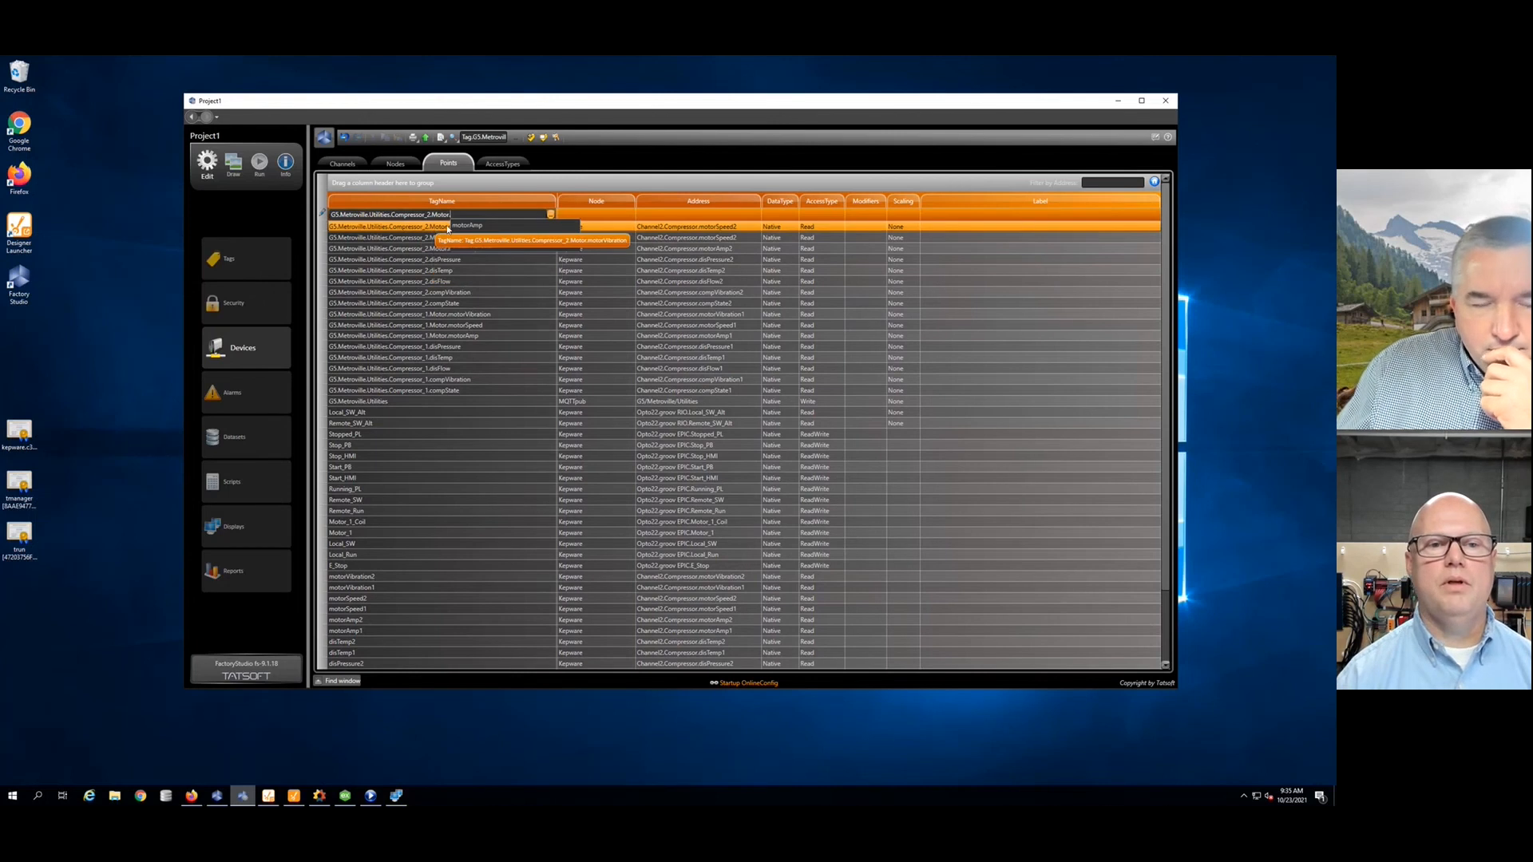
click(471, 245)
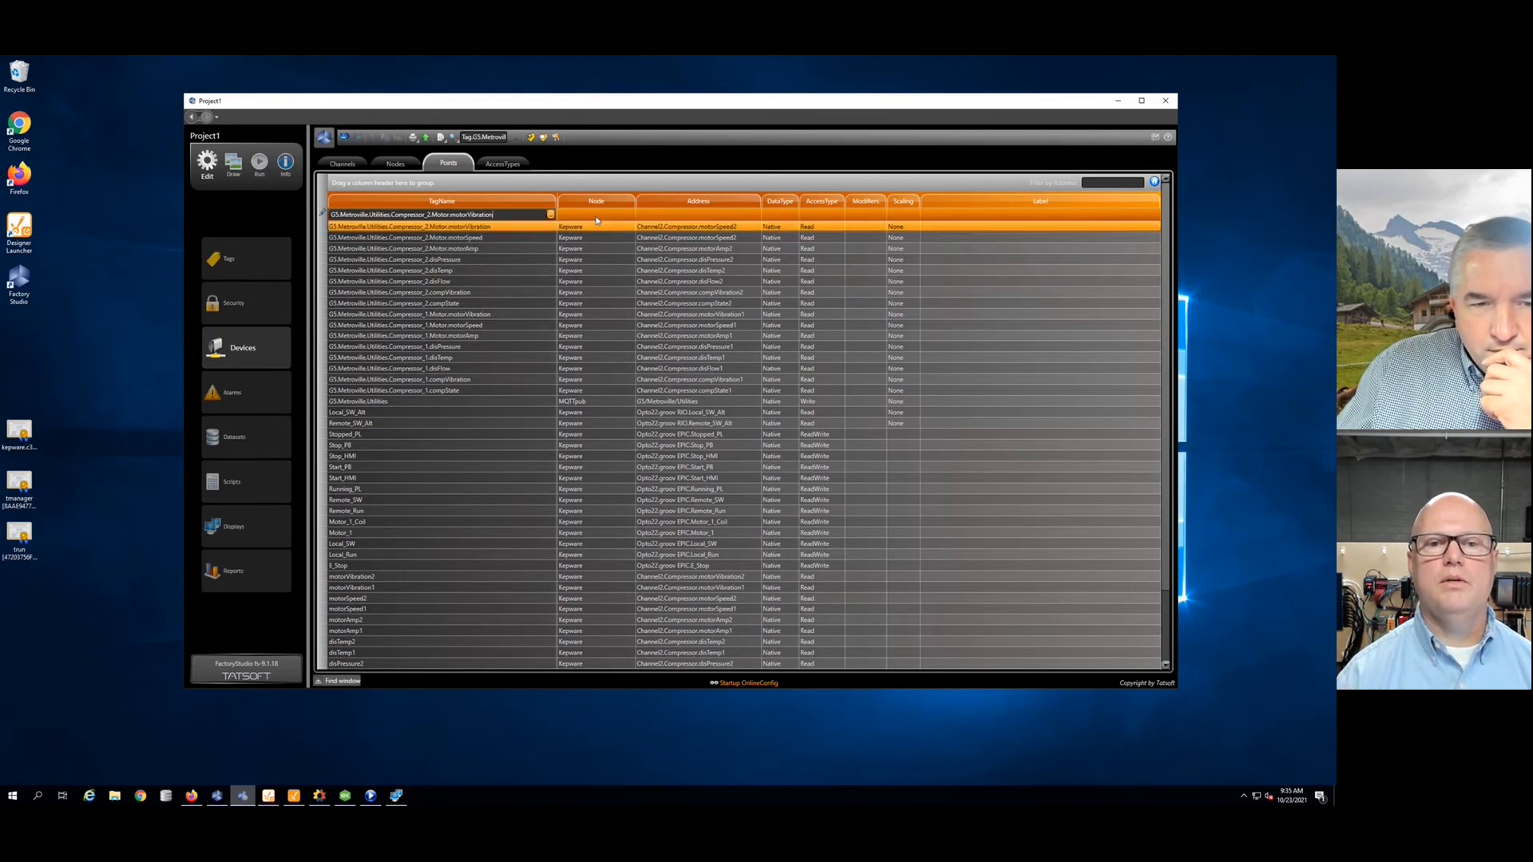
click(585, 216)
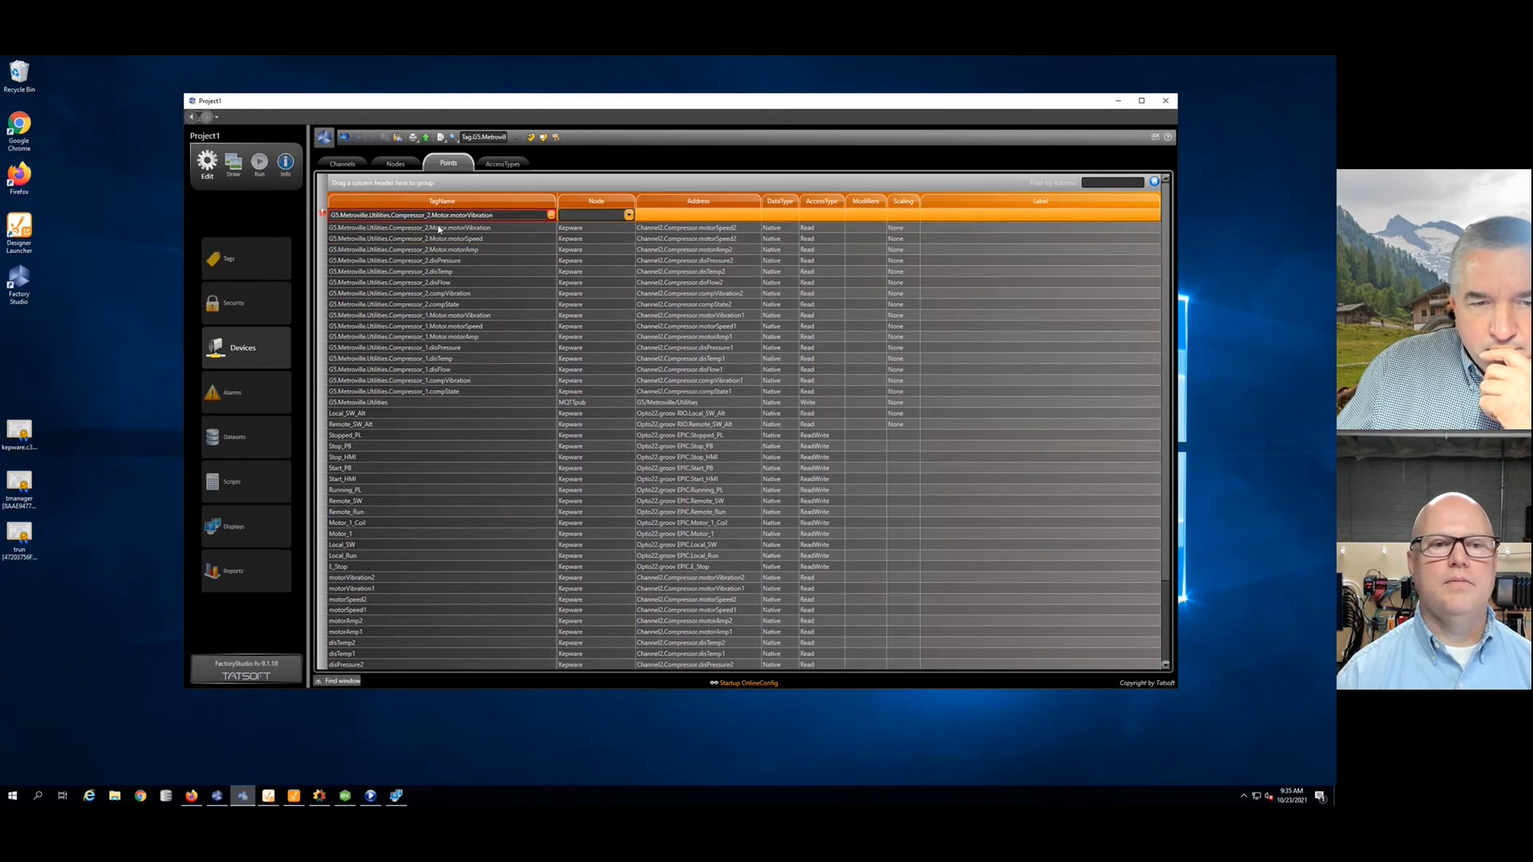
drag(519, 215, 269, 217)
key(BackSpace)
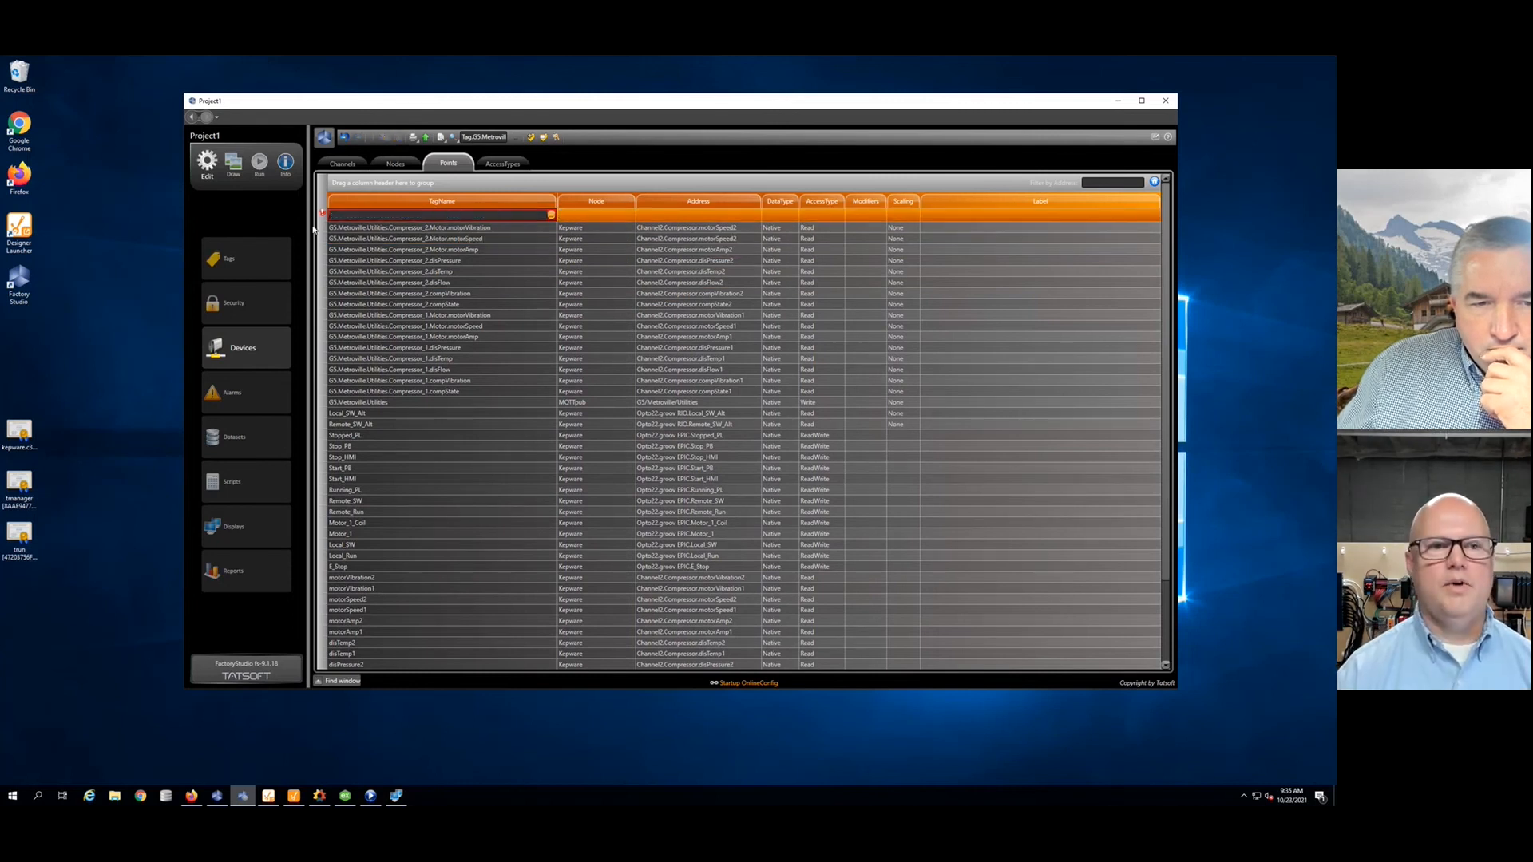
Step: Delete the extra point that has no tag name from the device points
click(337, 230)
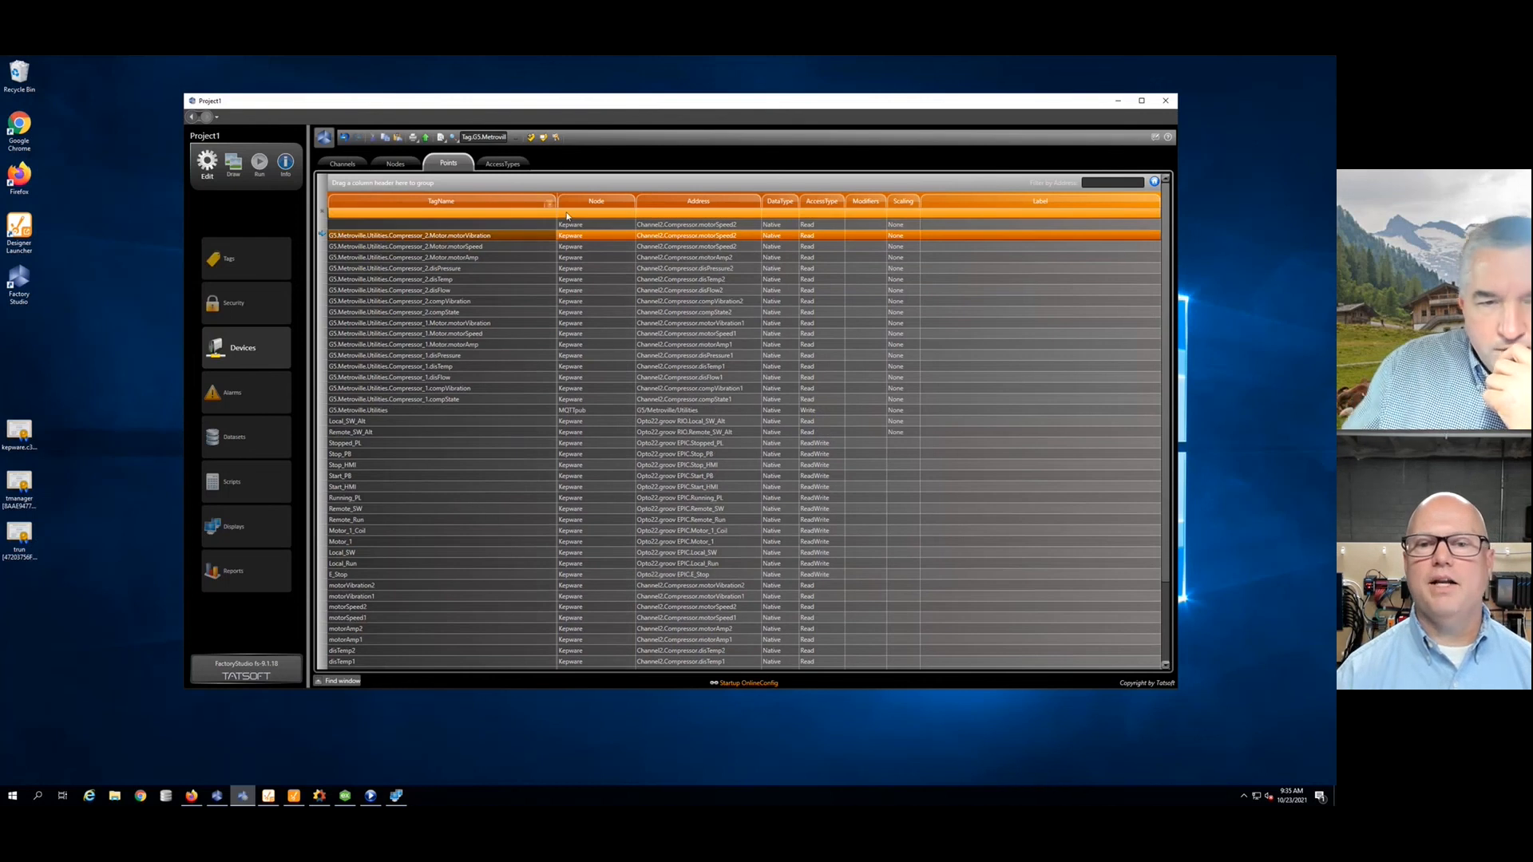
click(716, 227)
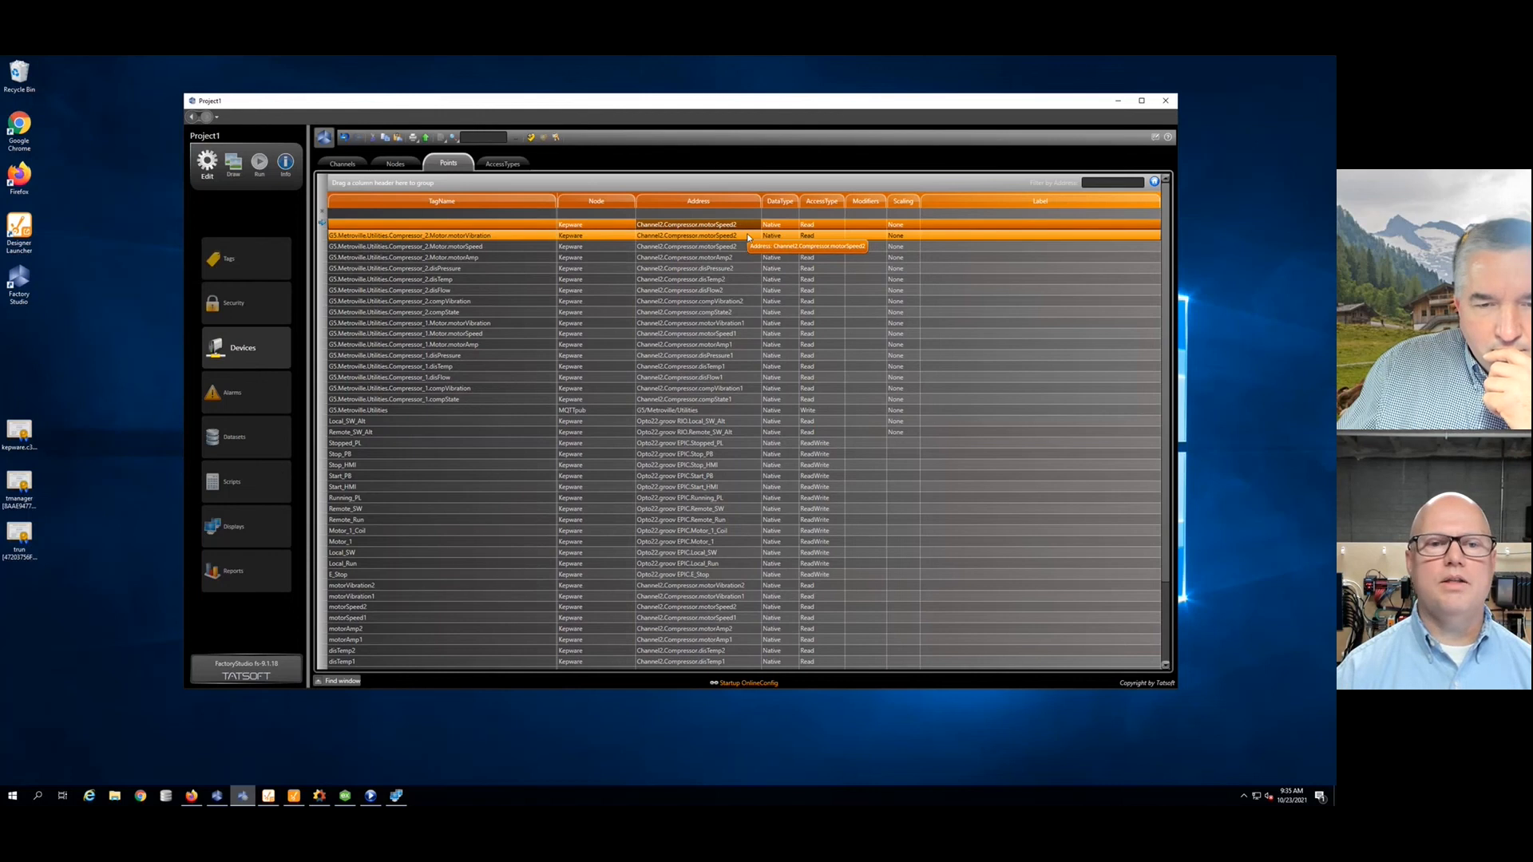
click(749, 237)
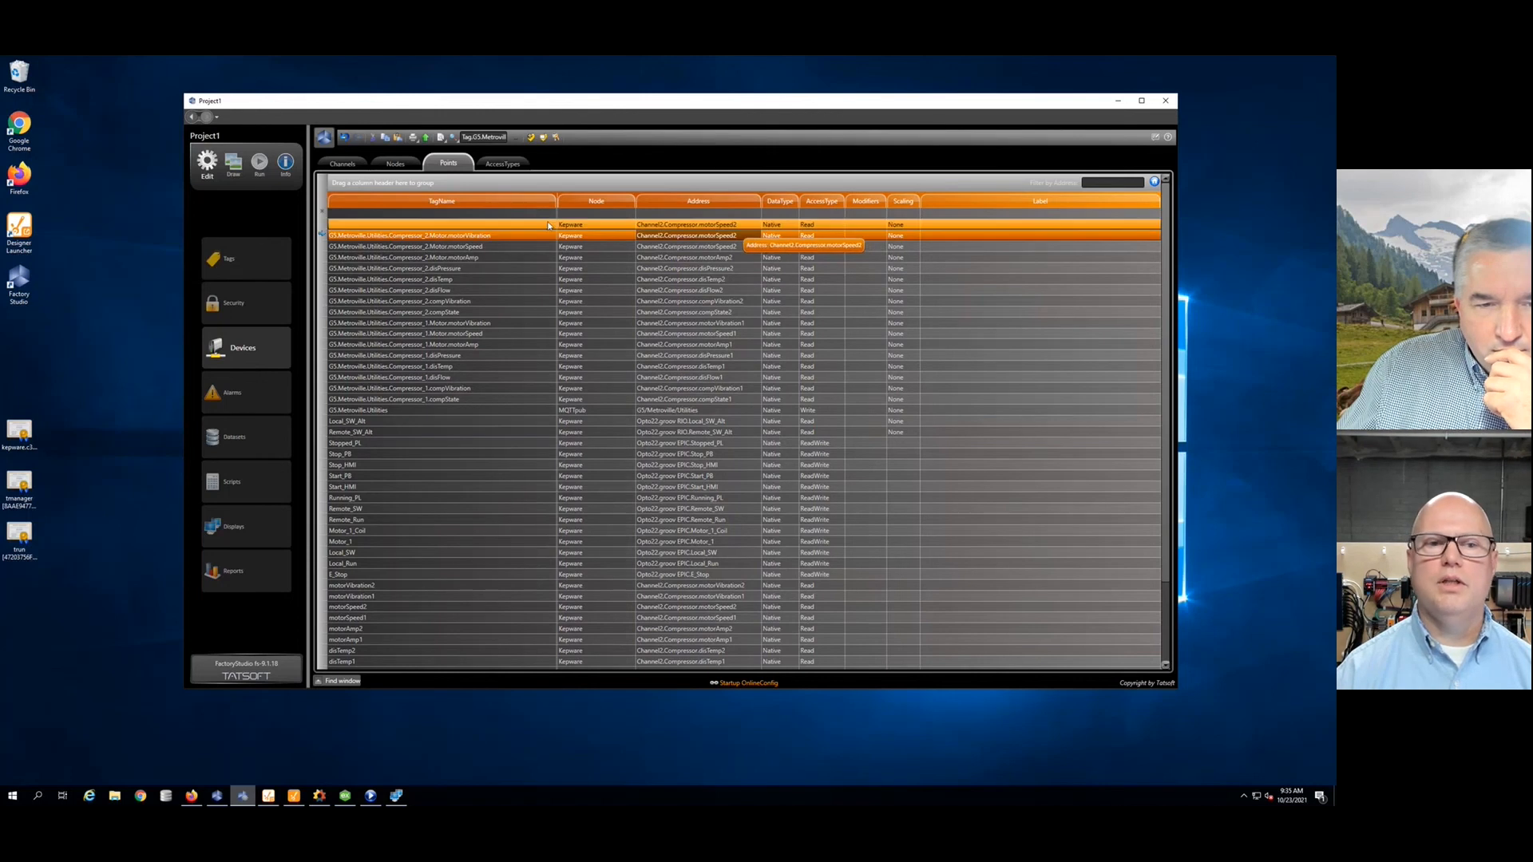
right_click(461, 230)
click(495, 259)
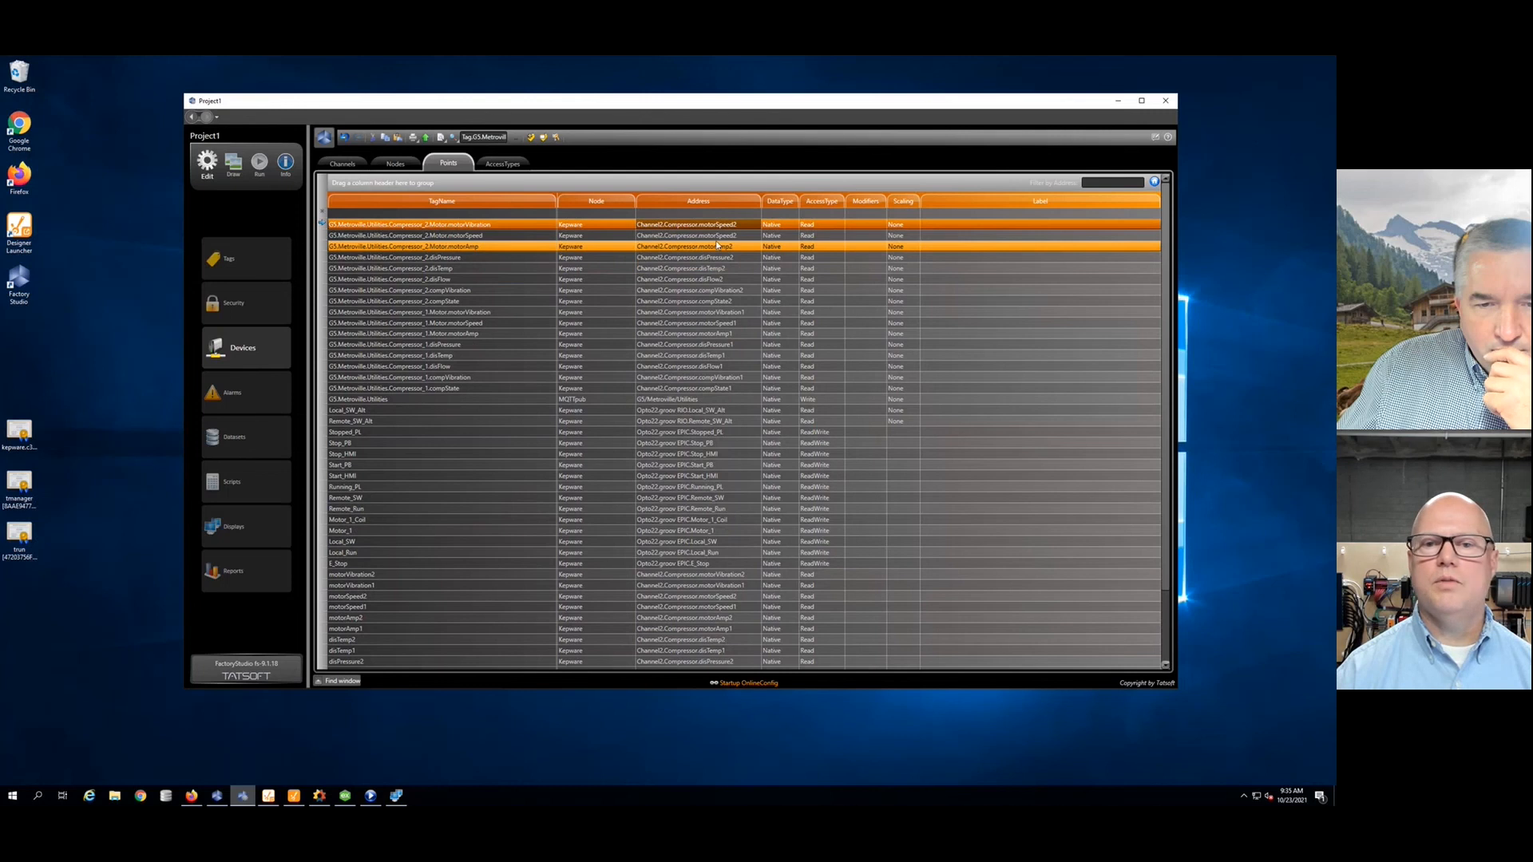
Step: Set the address of Compressor_2's motorVibration point to Channel2.Compressor.motorVibration2
click(753, 229)
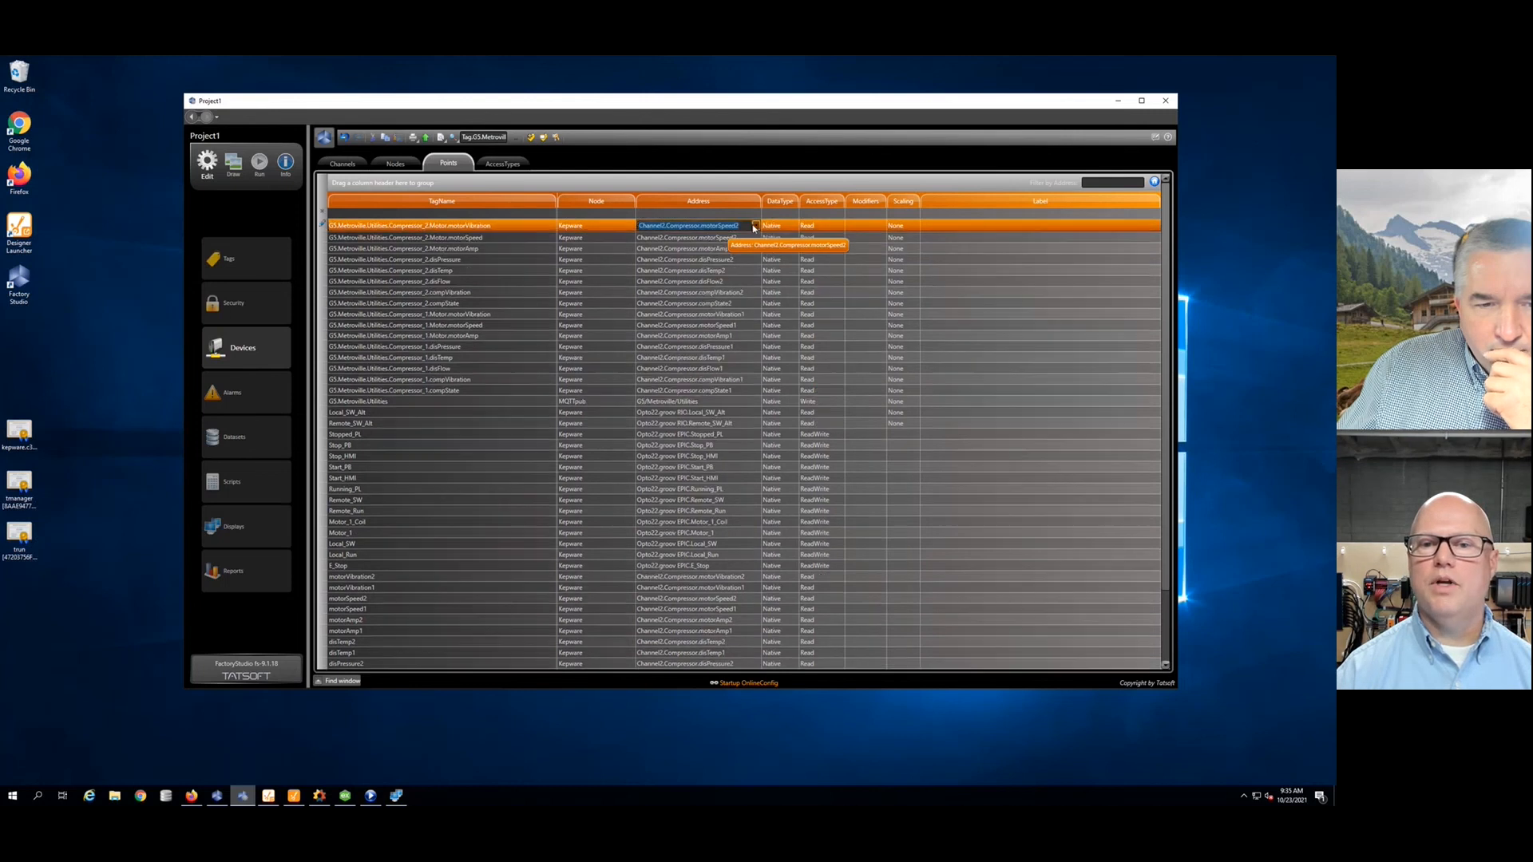
click(745, 226)
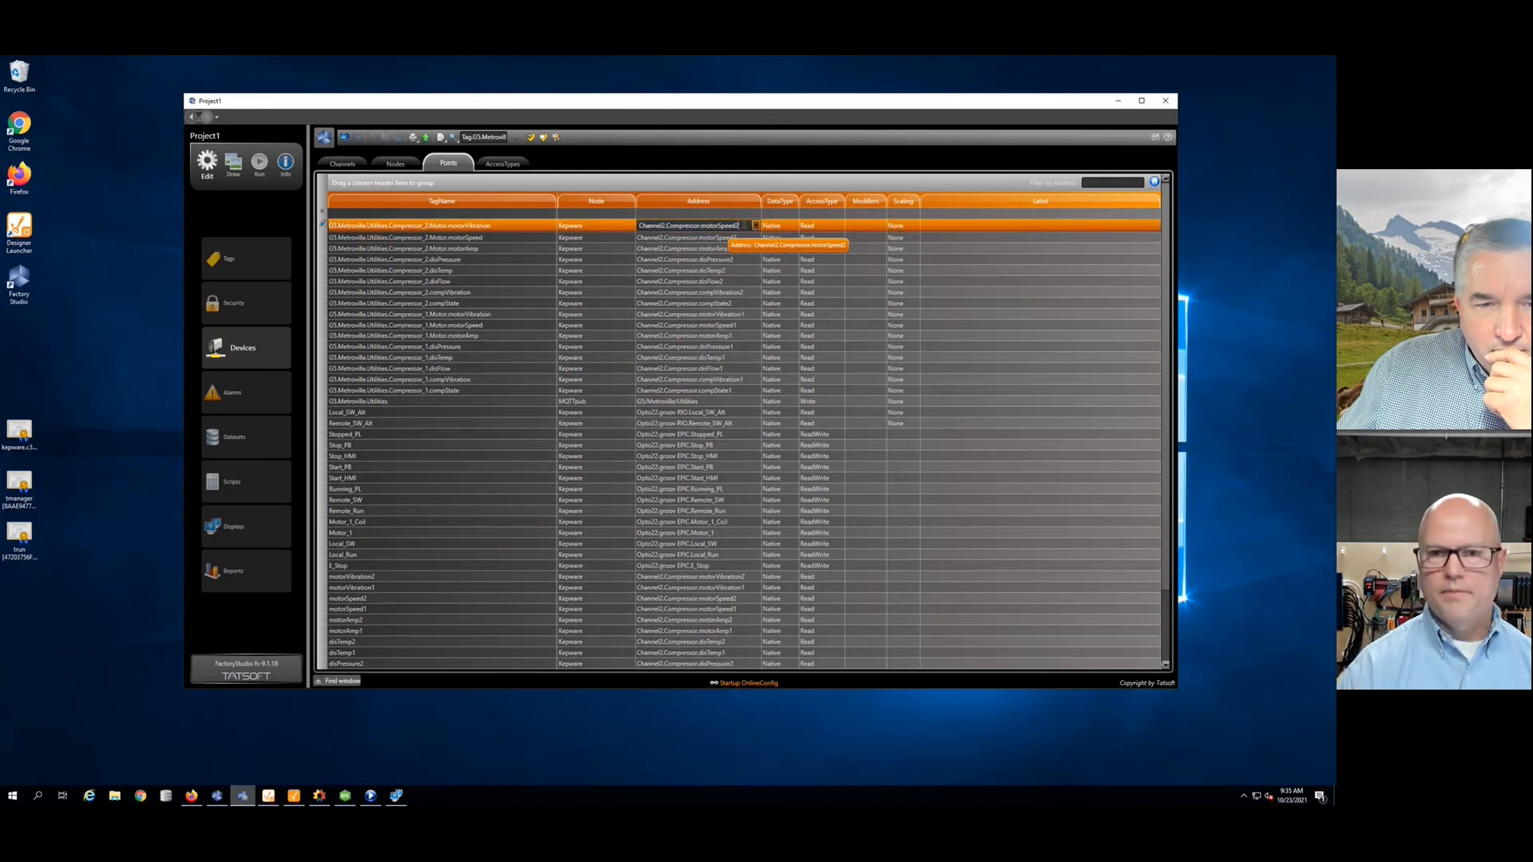
key(BackSpace)
key(BackSpace)
key(BackSpace)
key(BackSpace)
key(BackSpace)
key(BackSpace)
key(BackSpace)
key(BackSpace)
key(BackSpace)
key(BackSpace)
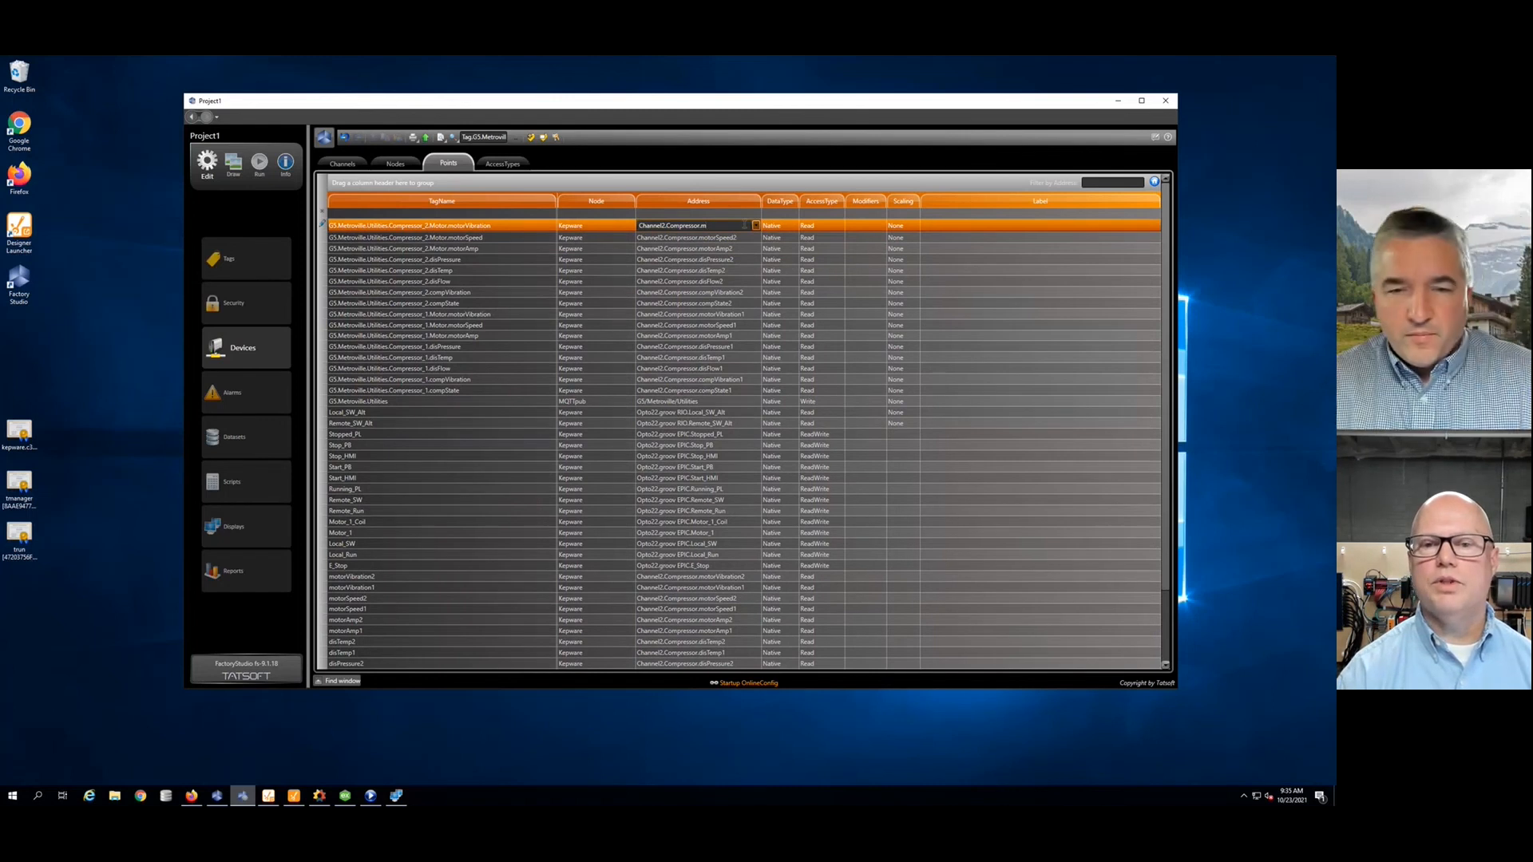
text(oto)
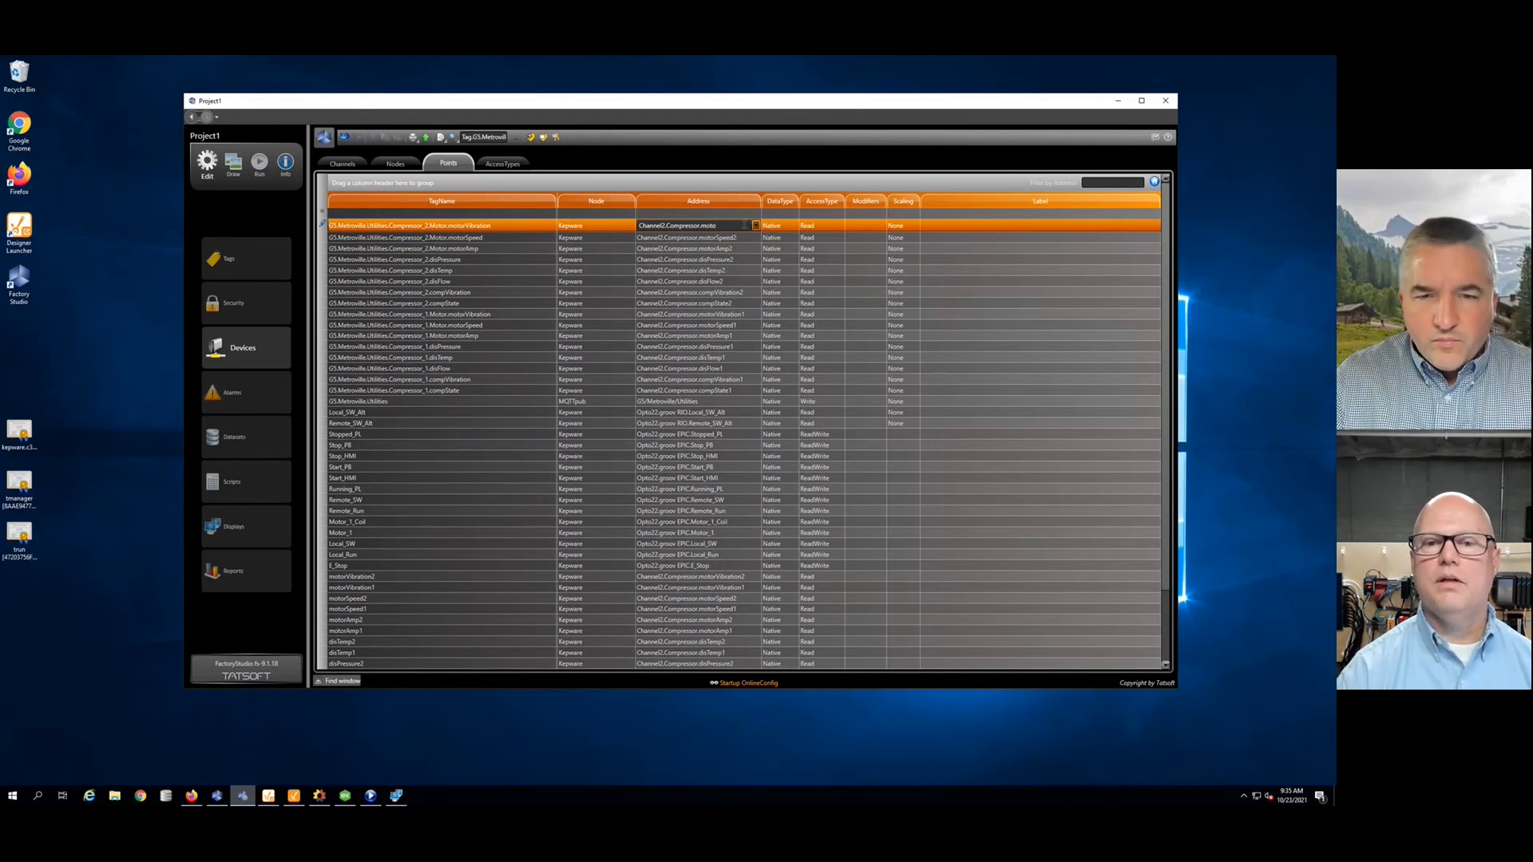
text(rVibration)
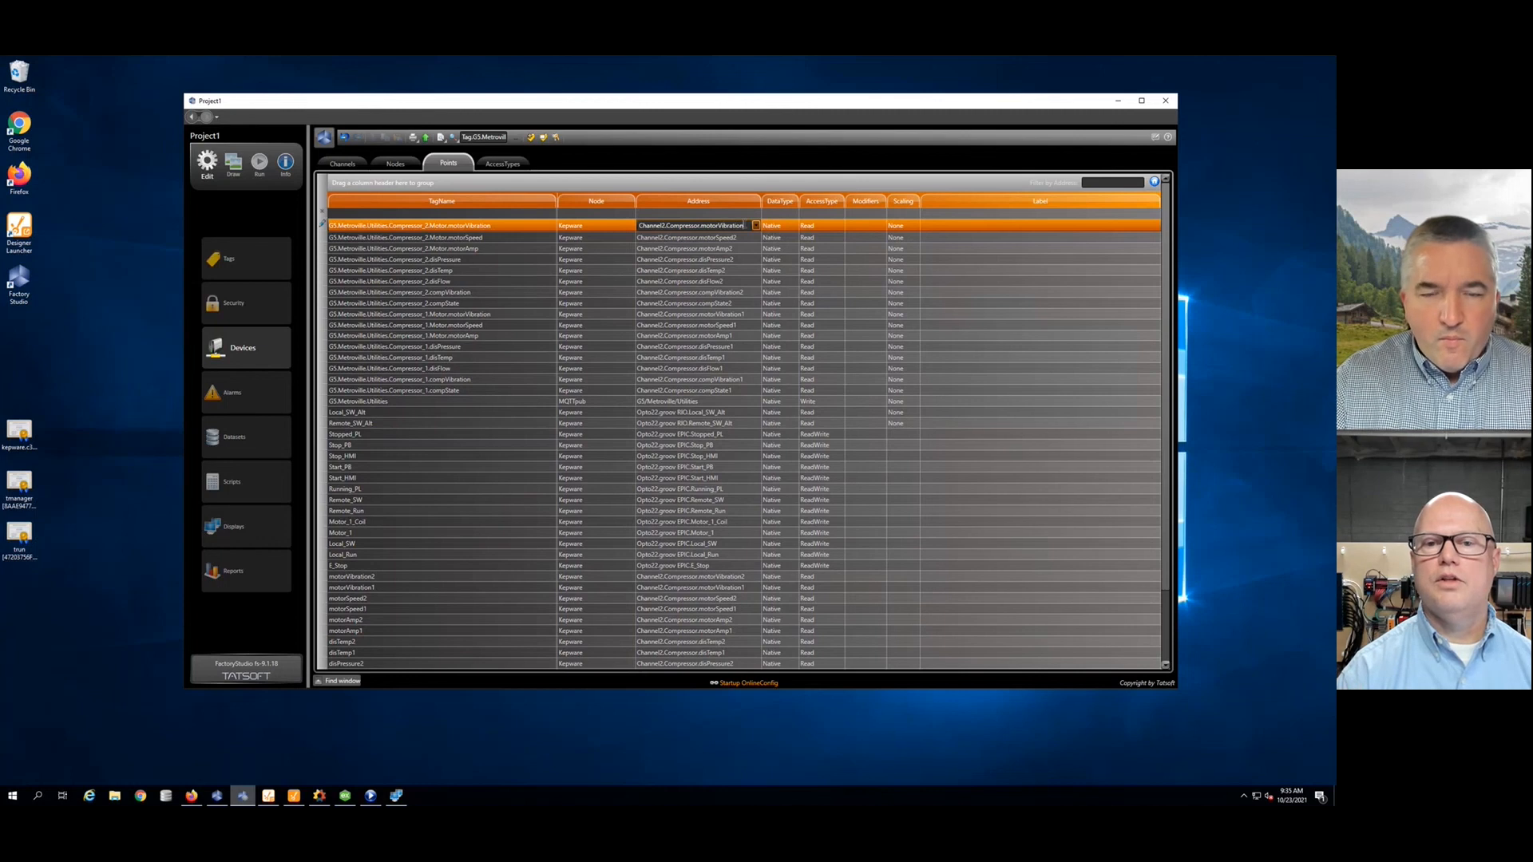
text(2)
key(Return)
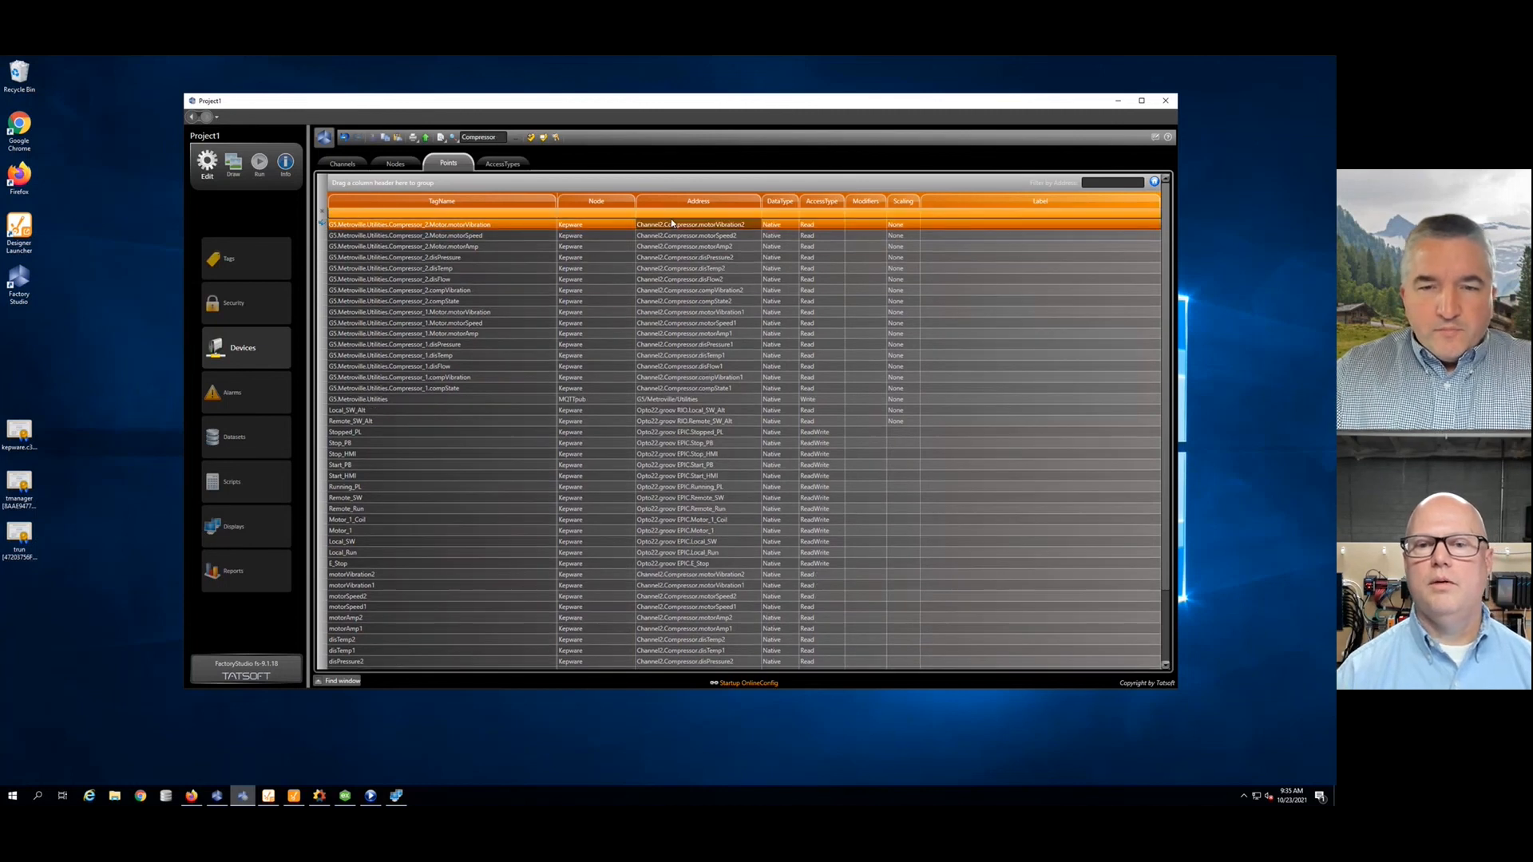
Step: Repoint the address of Compressor_2's motorVibration point to the item motorVibration2 under Channel2, Compressor, Compressor 1, and commit it
click(750, 227)
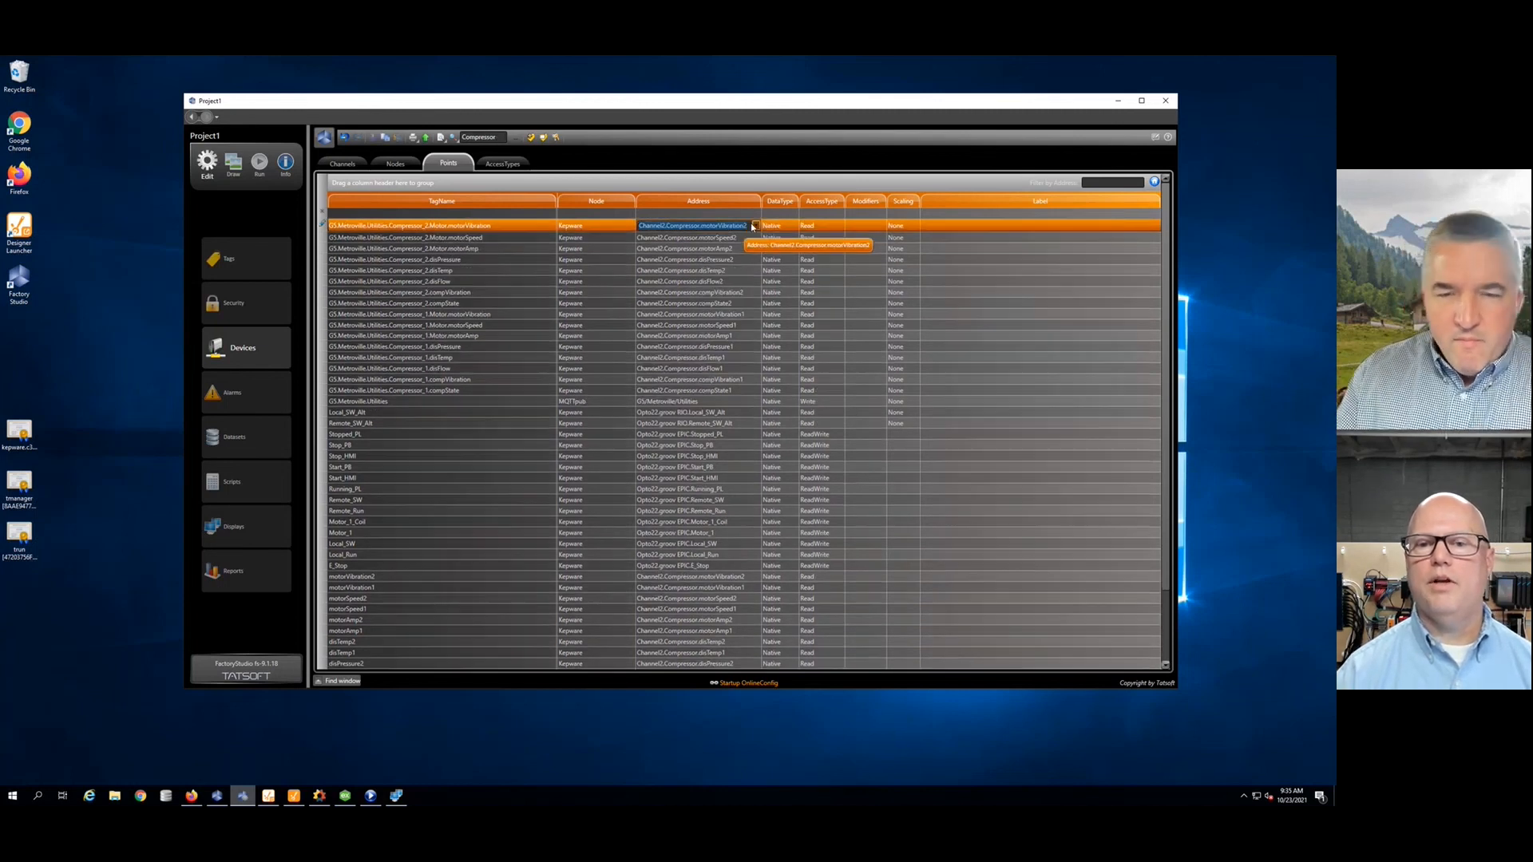
click(755, 226)
double_click(651, 283)
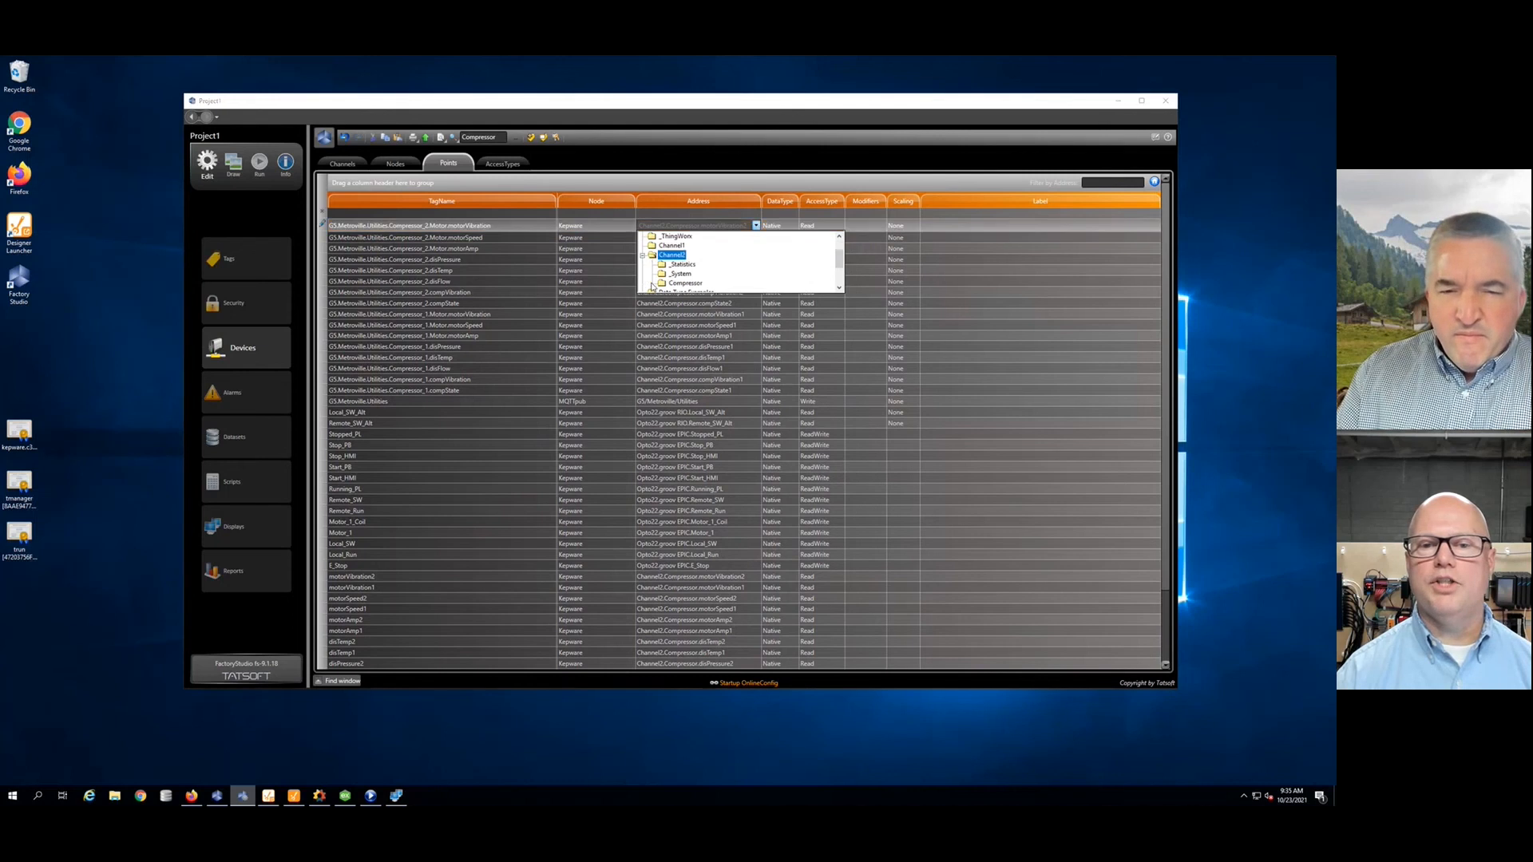
double_click(678, 283)
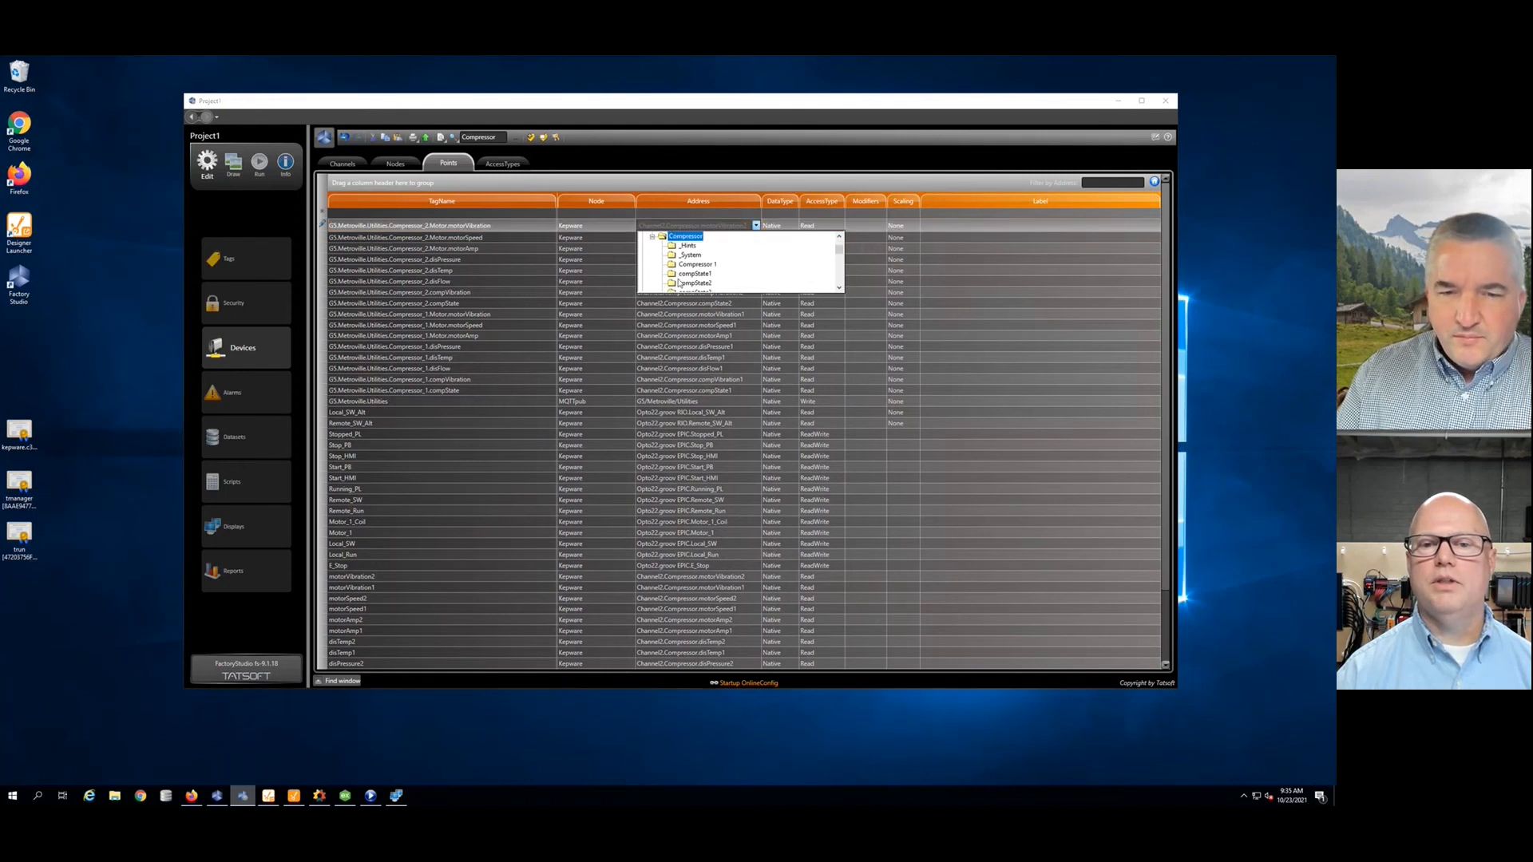
double_click(675, 266)
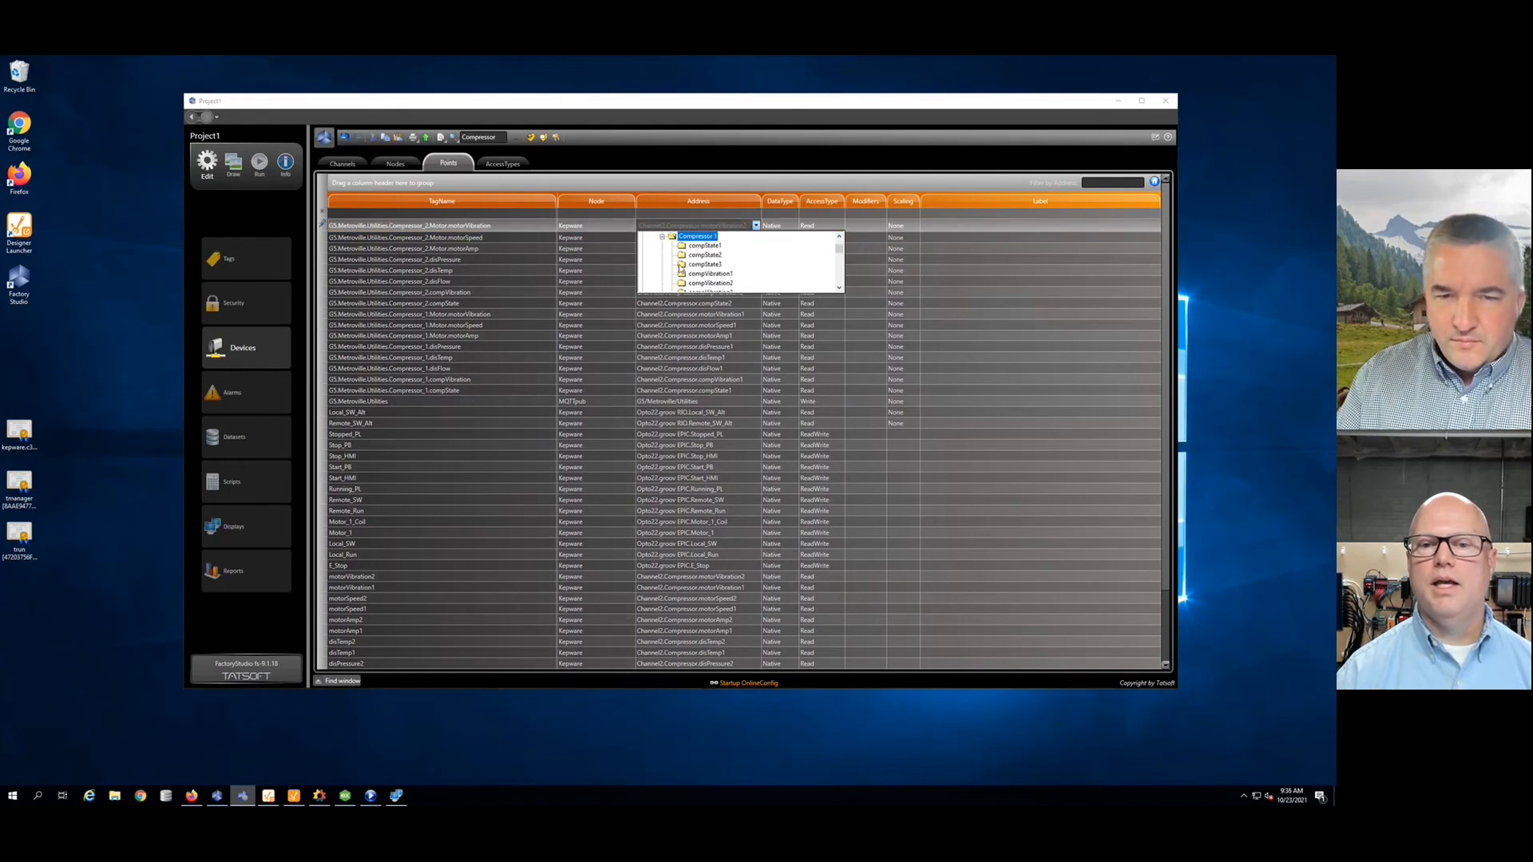
drag(839, 254, 838, 269)
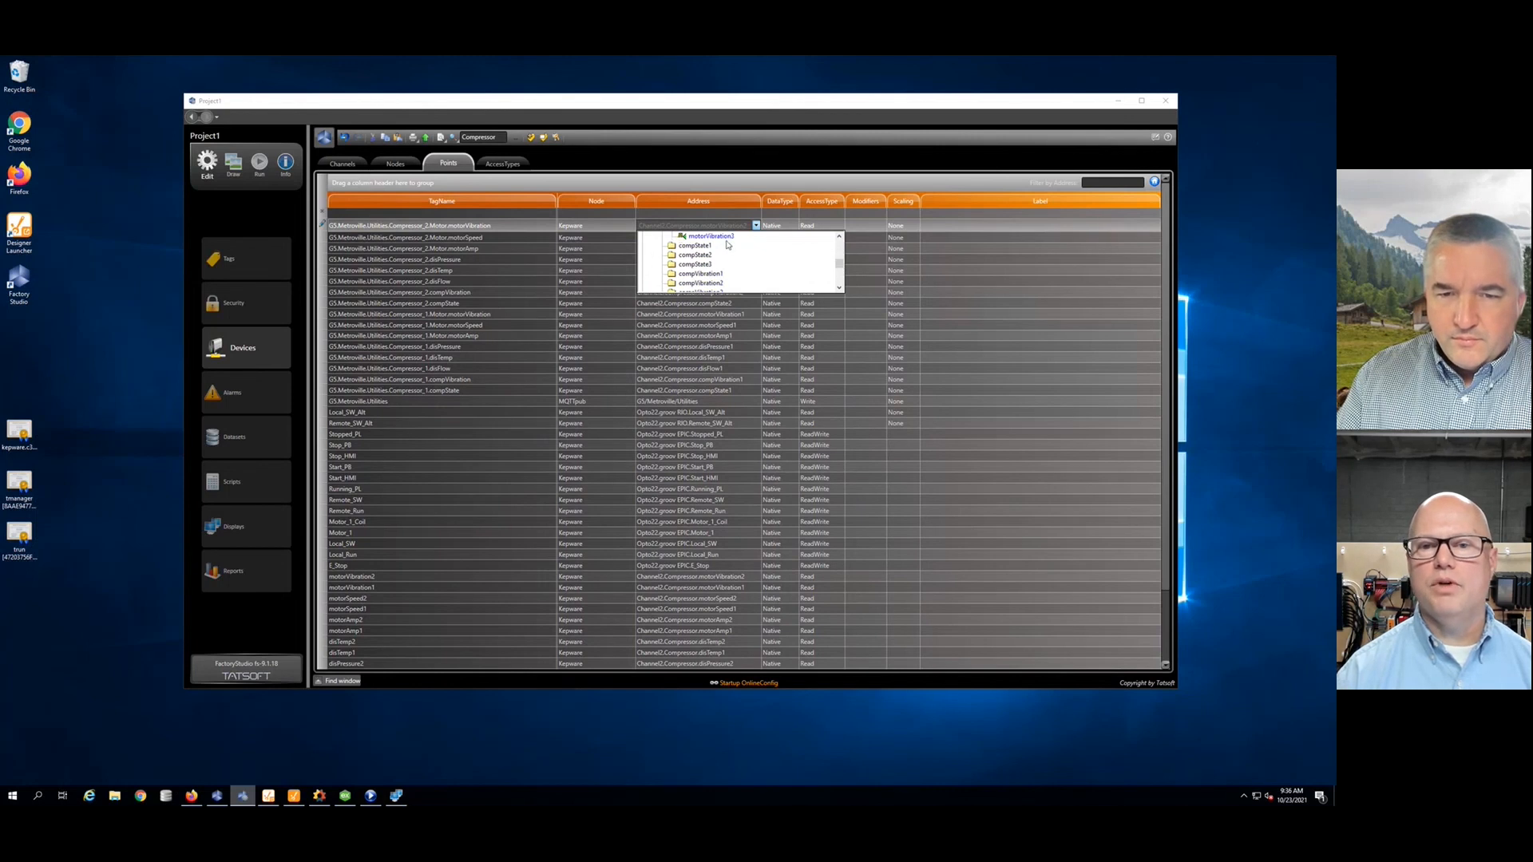
click(712, 236)
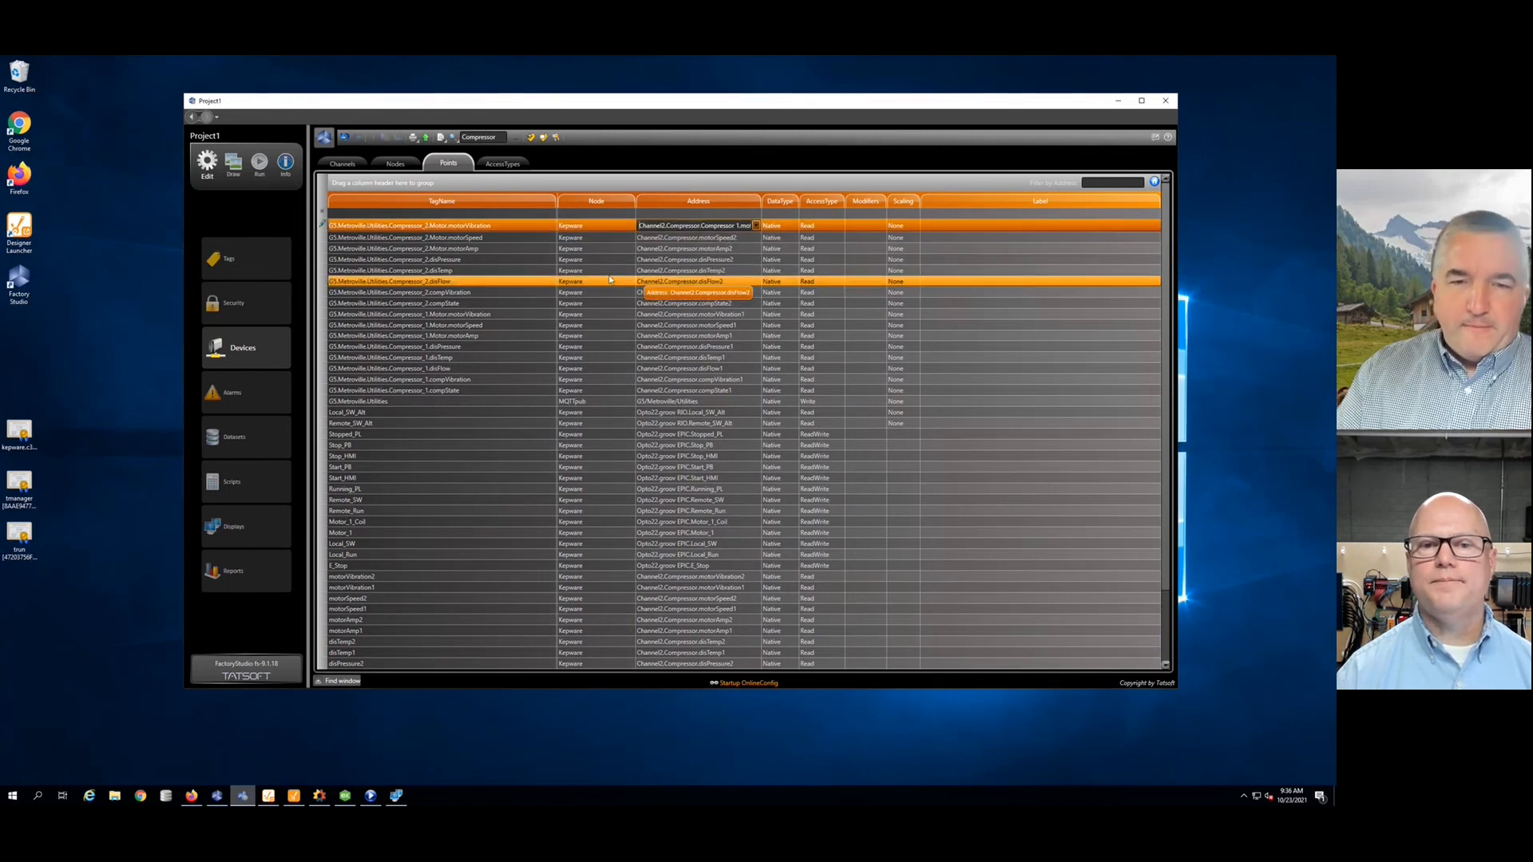
key(Return)
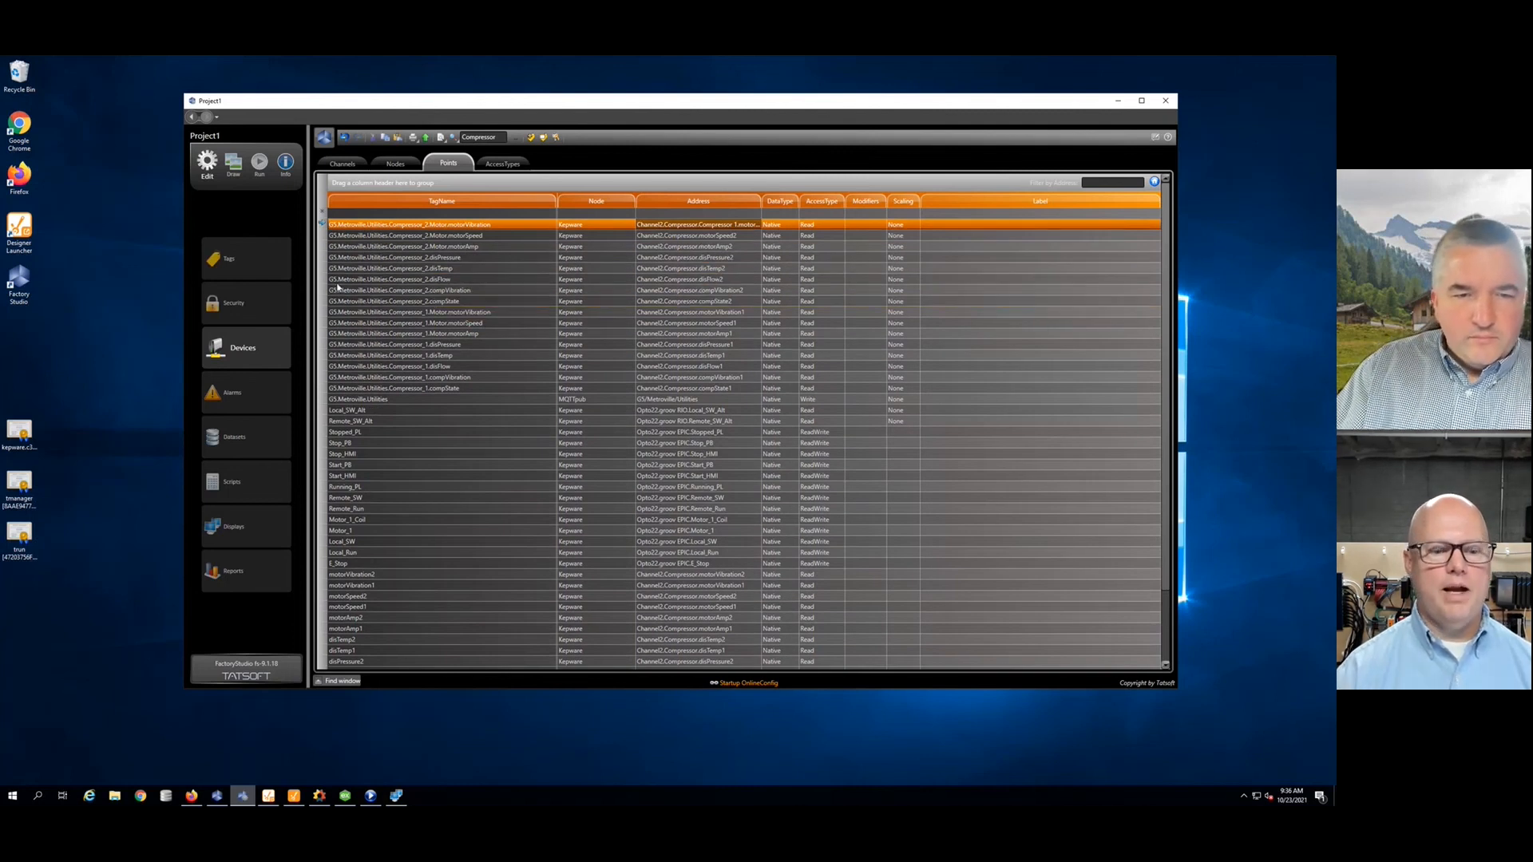
Step: Switch to the running Startup Window and show Compressor 3 on the Compressor Dashboard
click(398, 795)
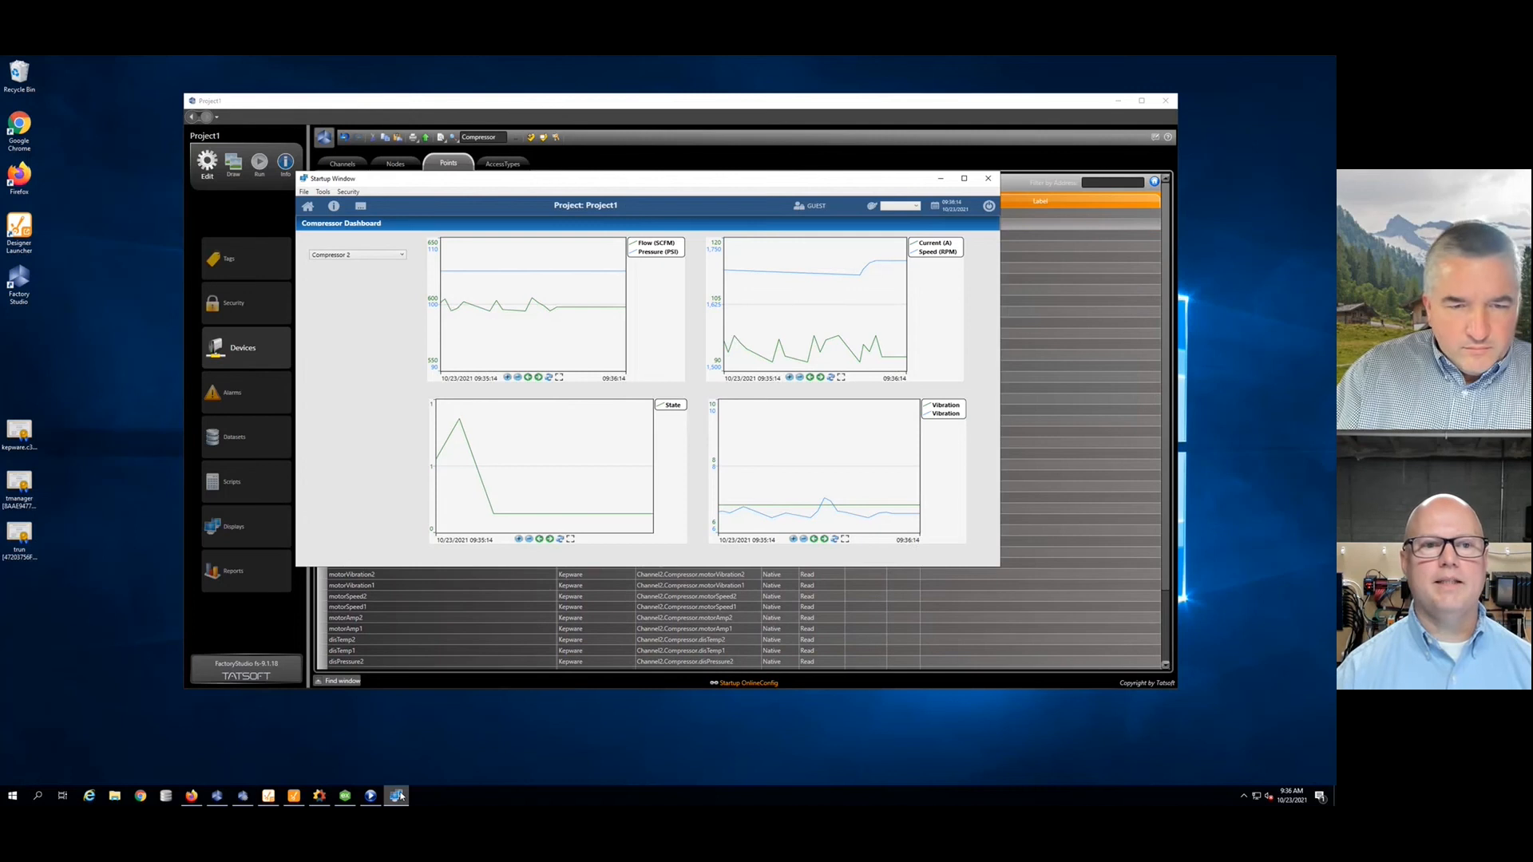
click(402, 256)
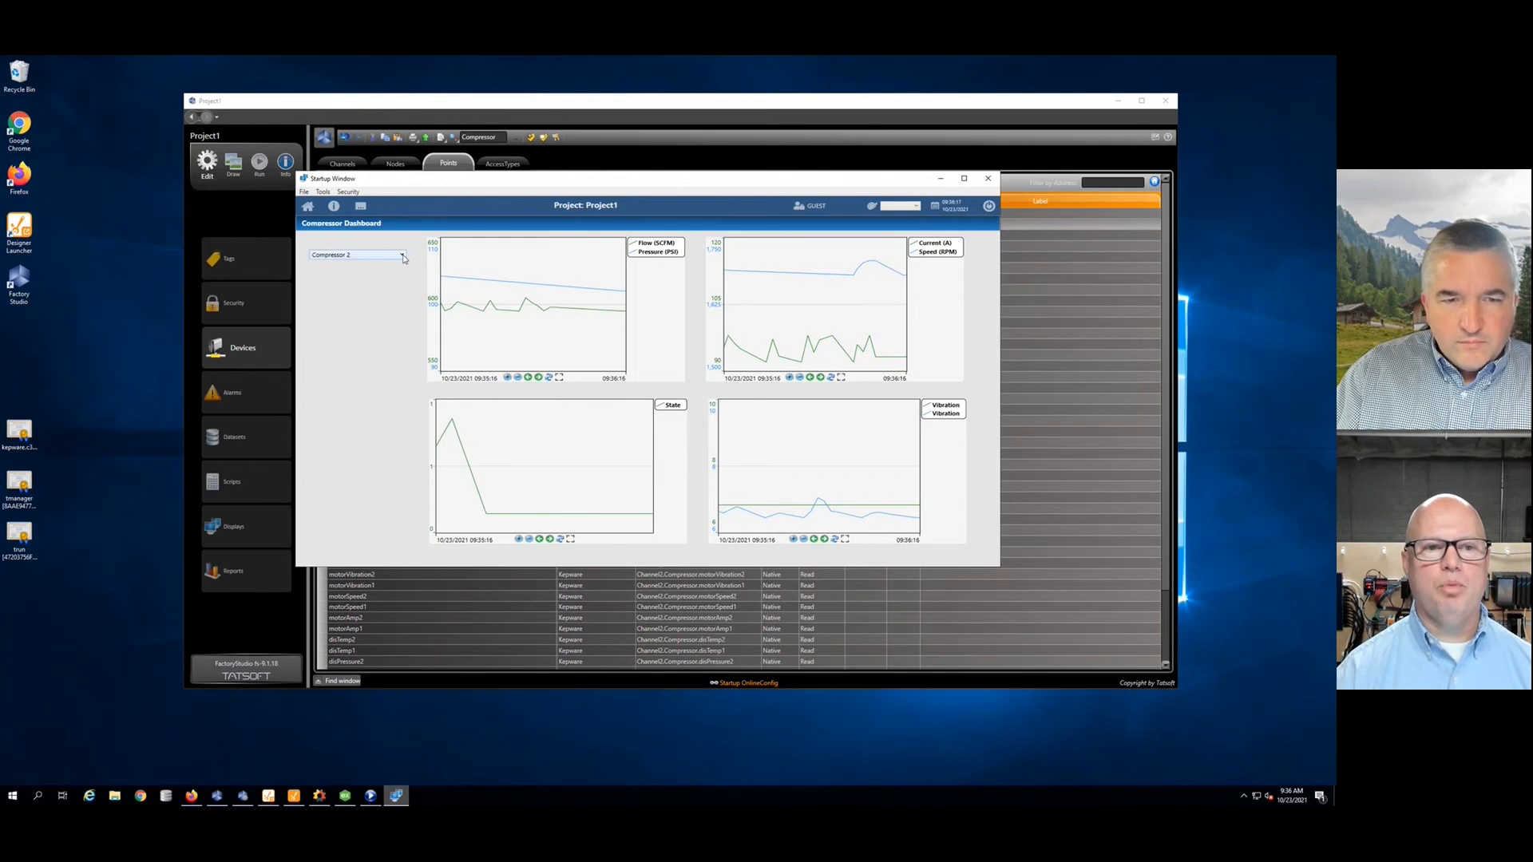
click(356, 297)
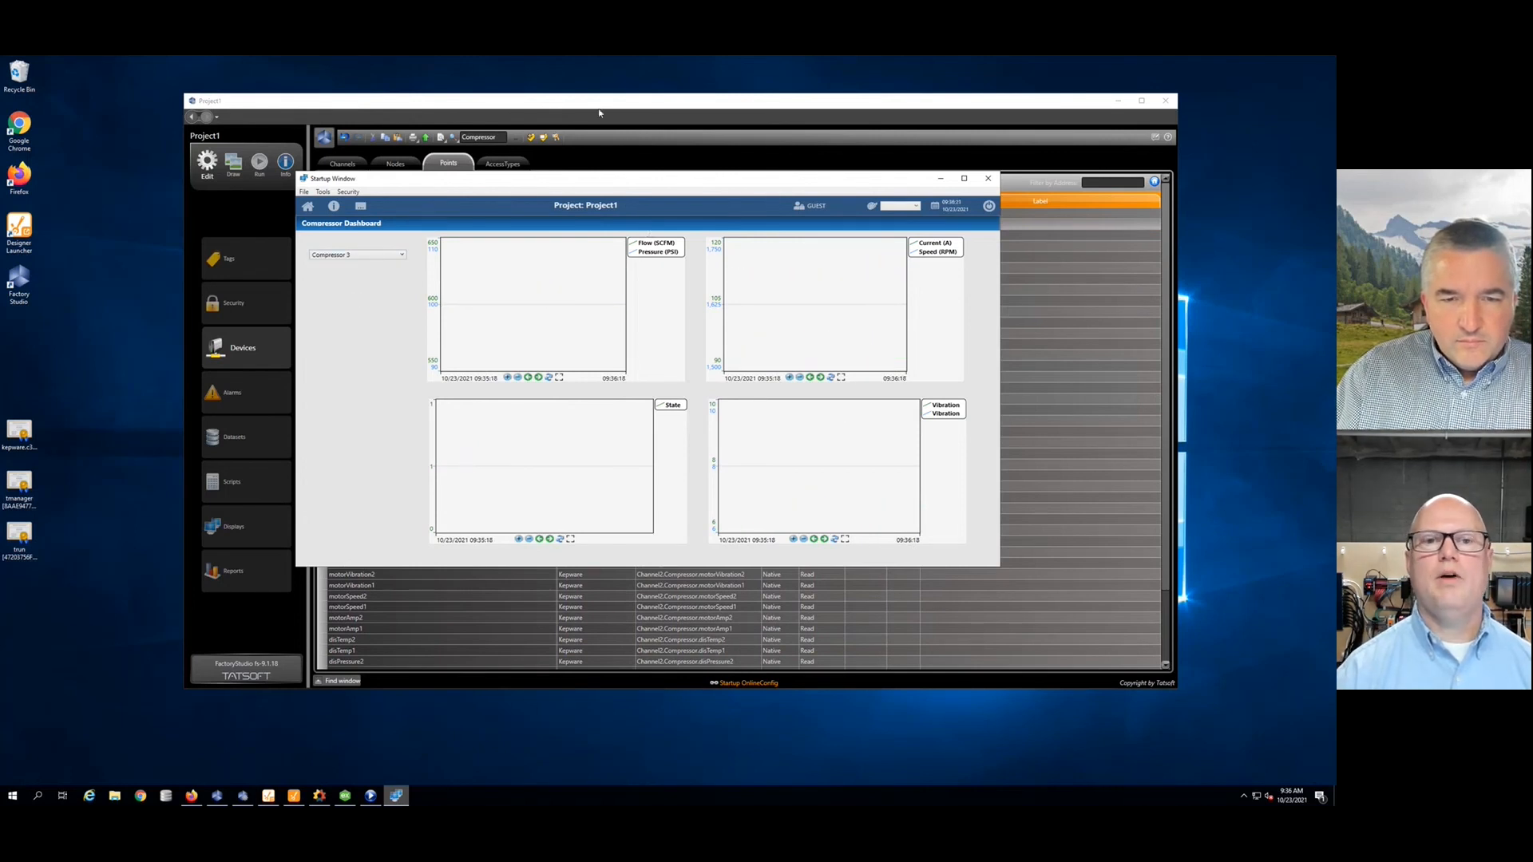
Step: Return to the FactoryStudio project and generate the sync items of the Kepware device node for the branch Channel2.Compressor
click(599, 114)
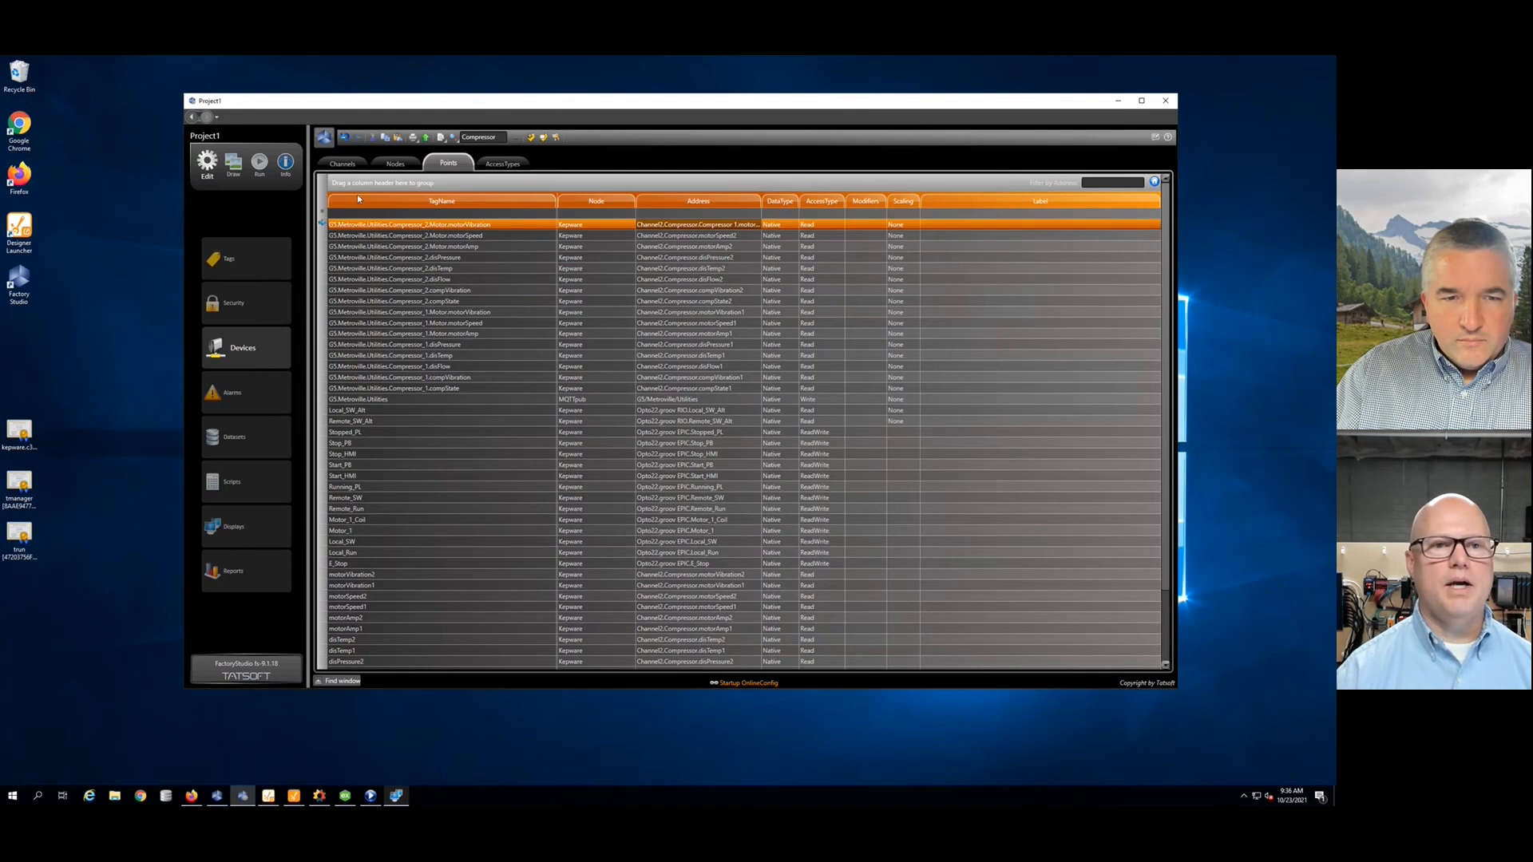
click(395, 163)
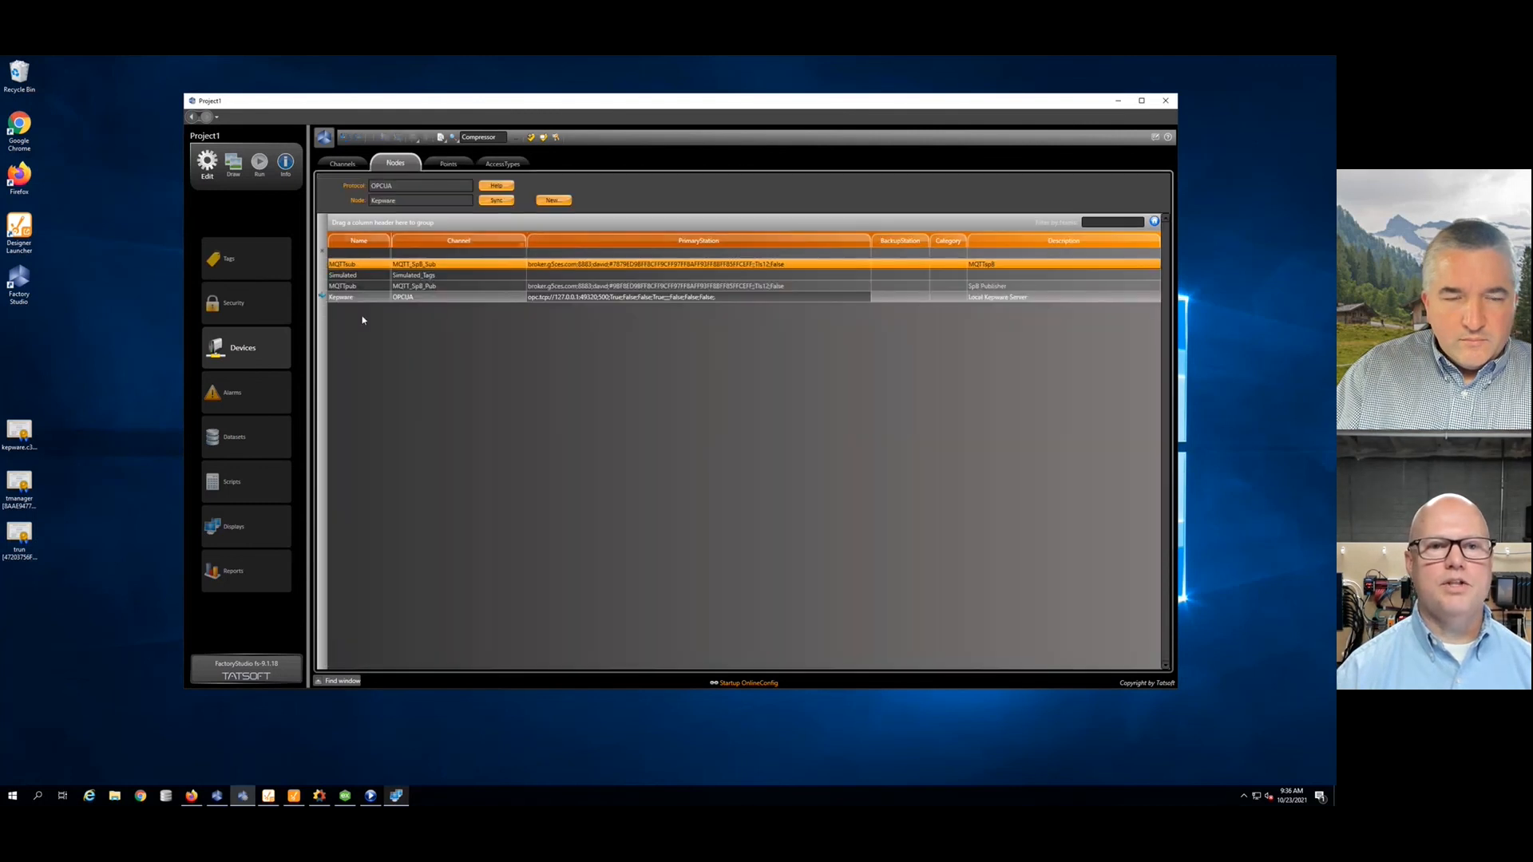
click(497, 200)
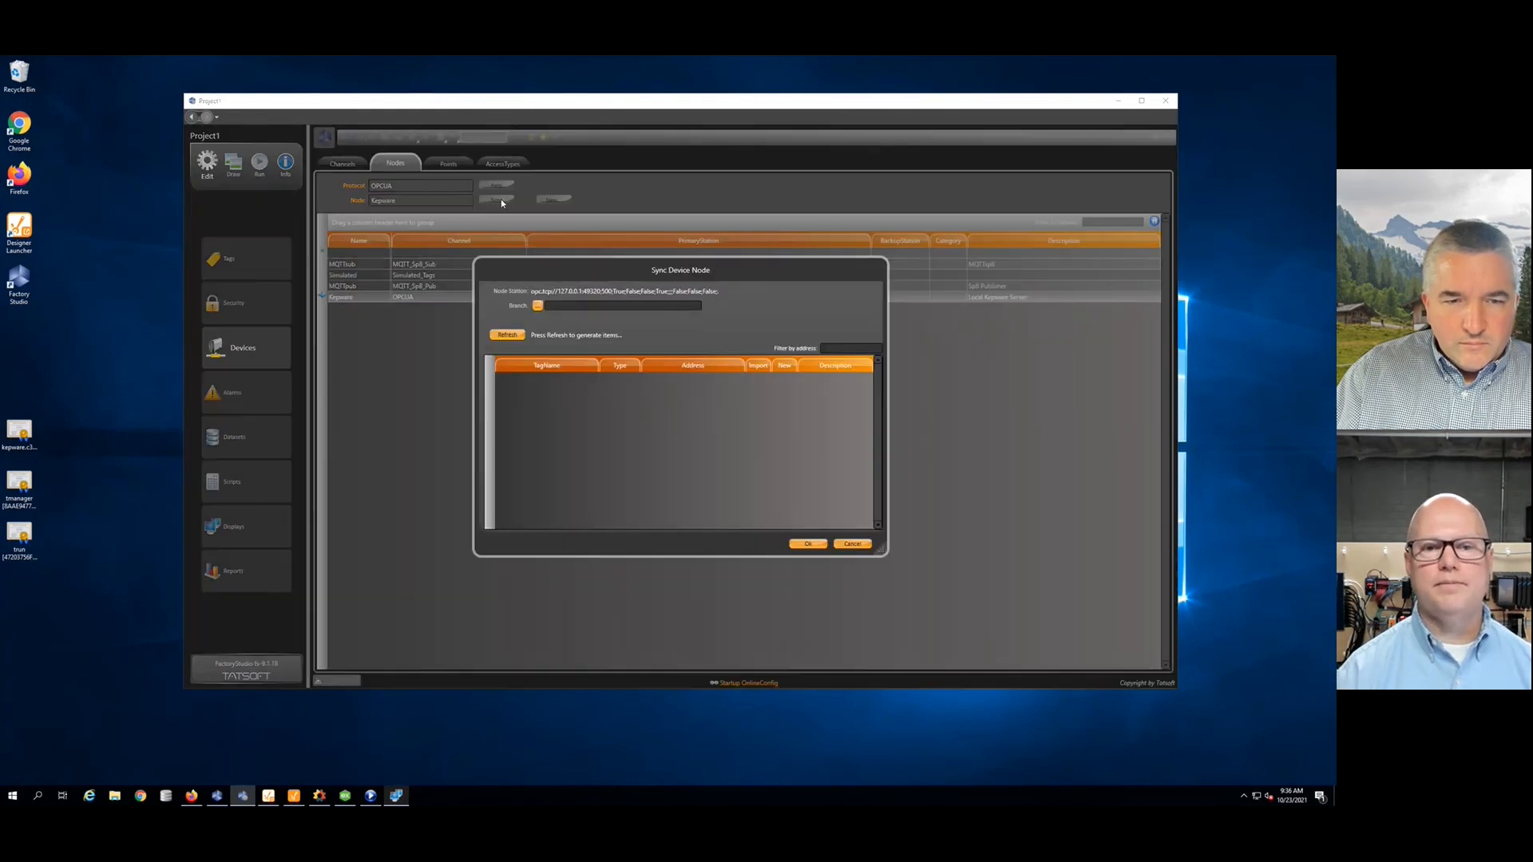
click(506, 335)
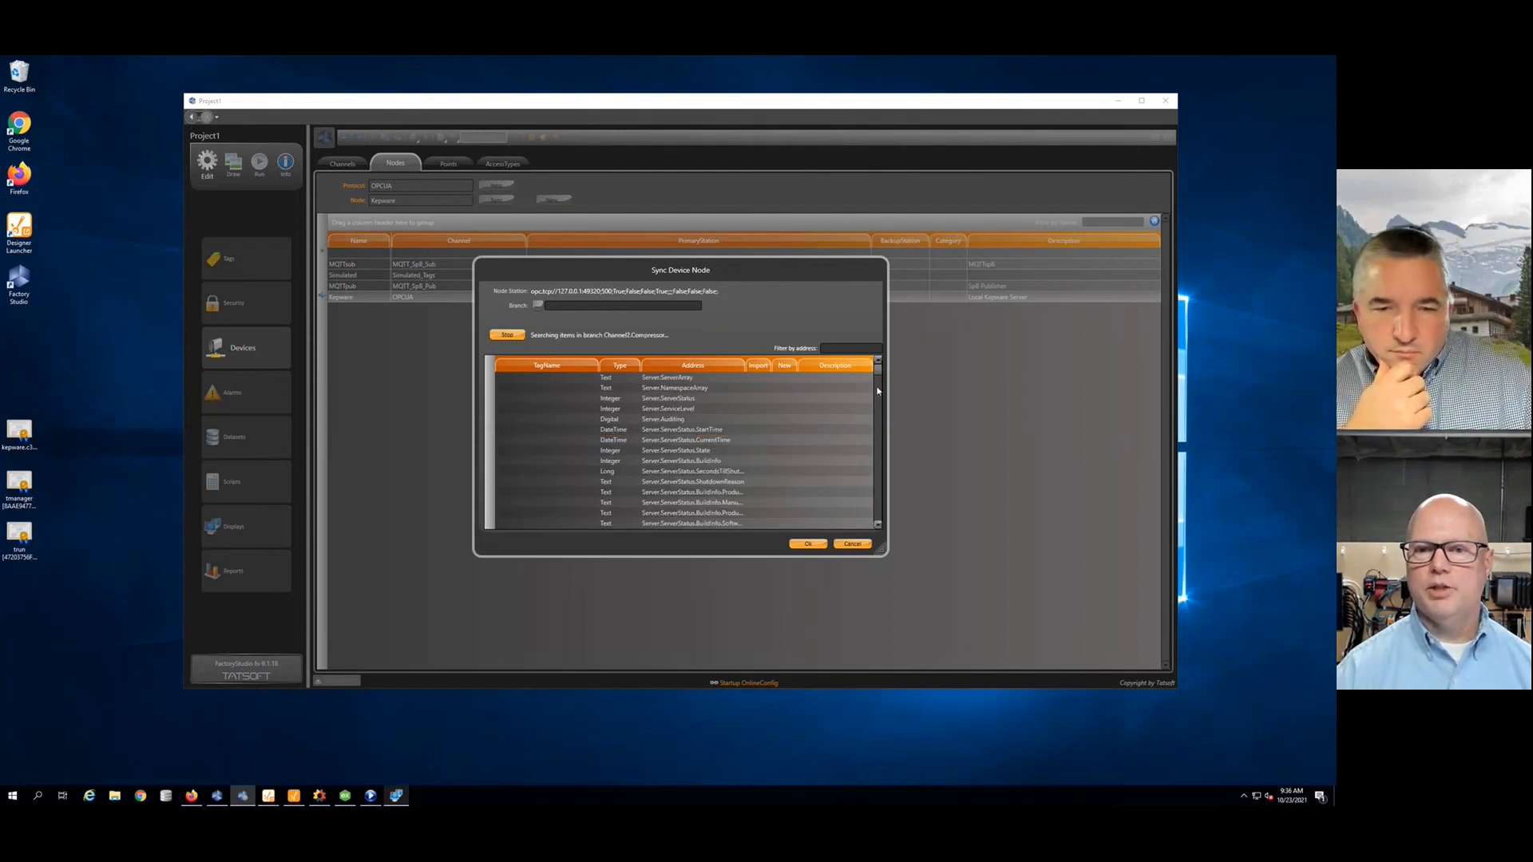
drag(878, 390, 880, 412)
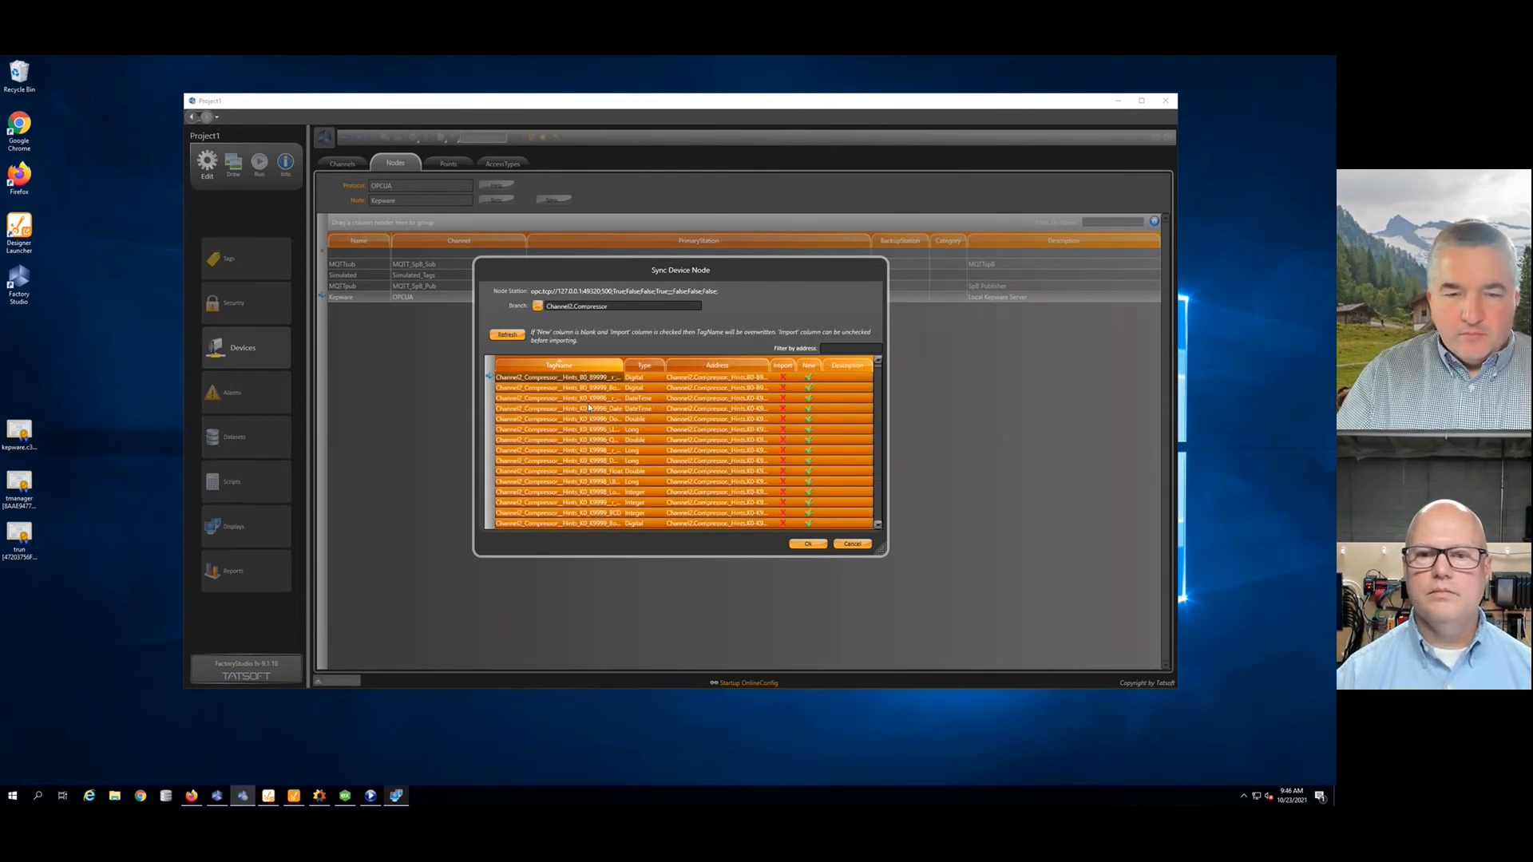
Step: Mark the tags Channel2_Compressor_compState3 and Channel2_Compressor_compVibration3 for import in the Kepware node sync
click(611, 364)
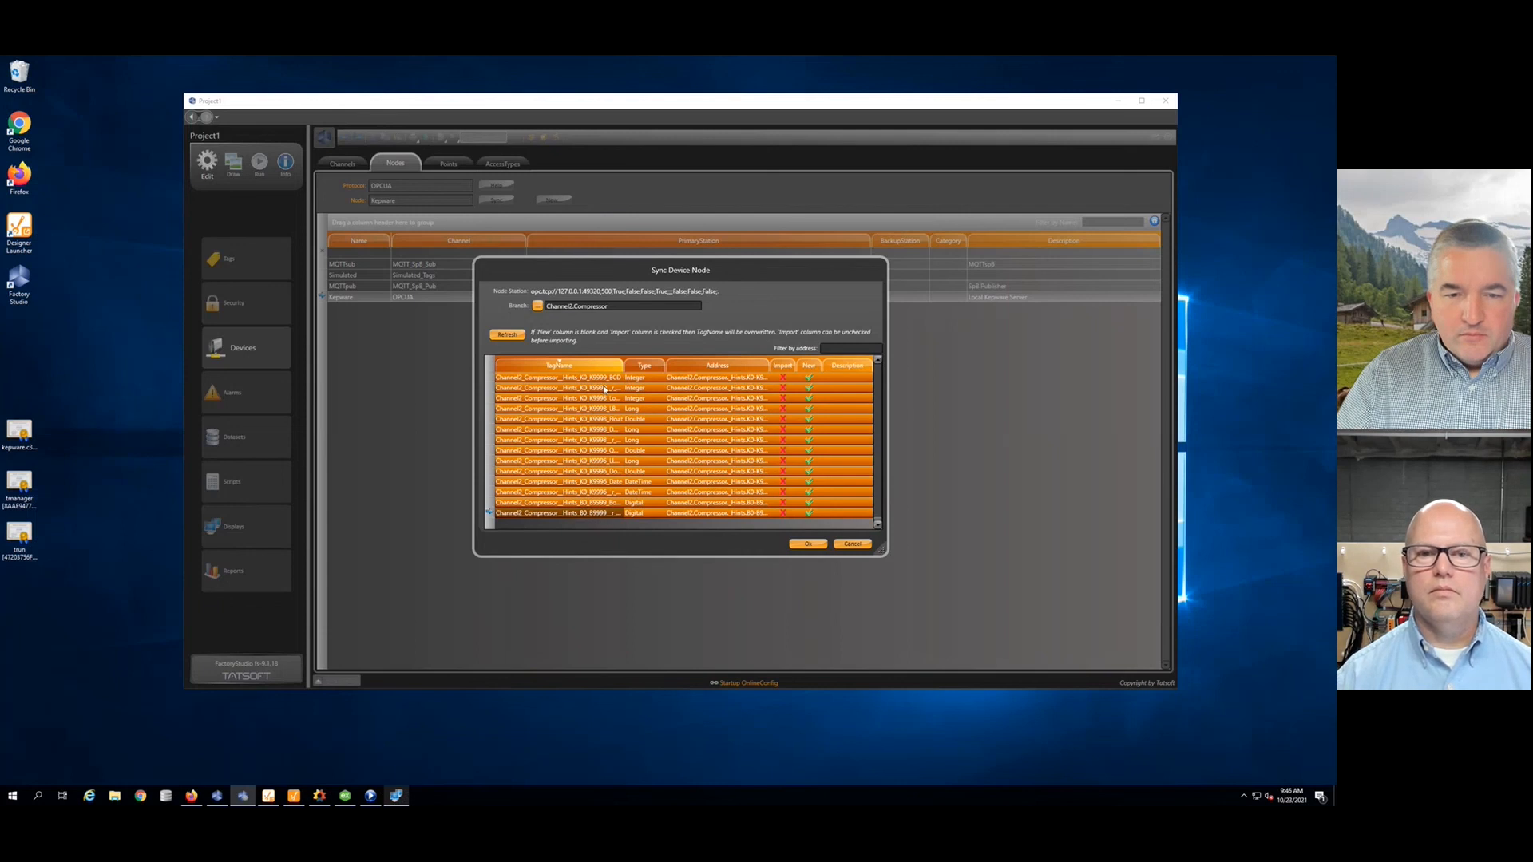
click(559, 365)
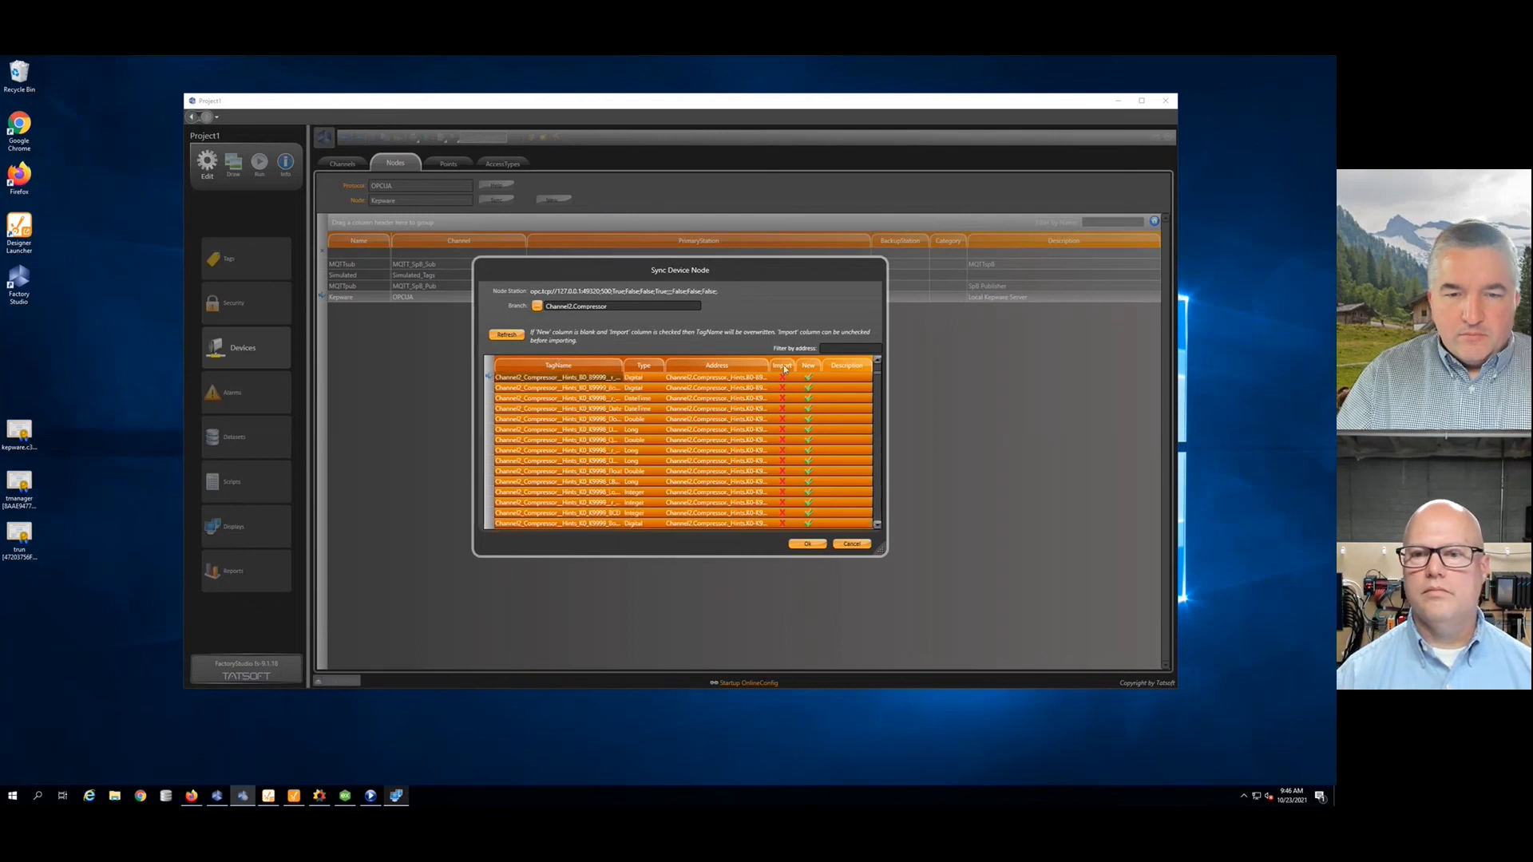
click(878, 376)
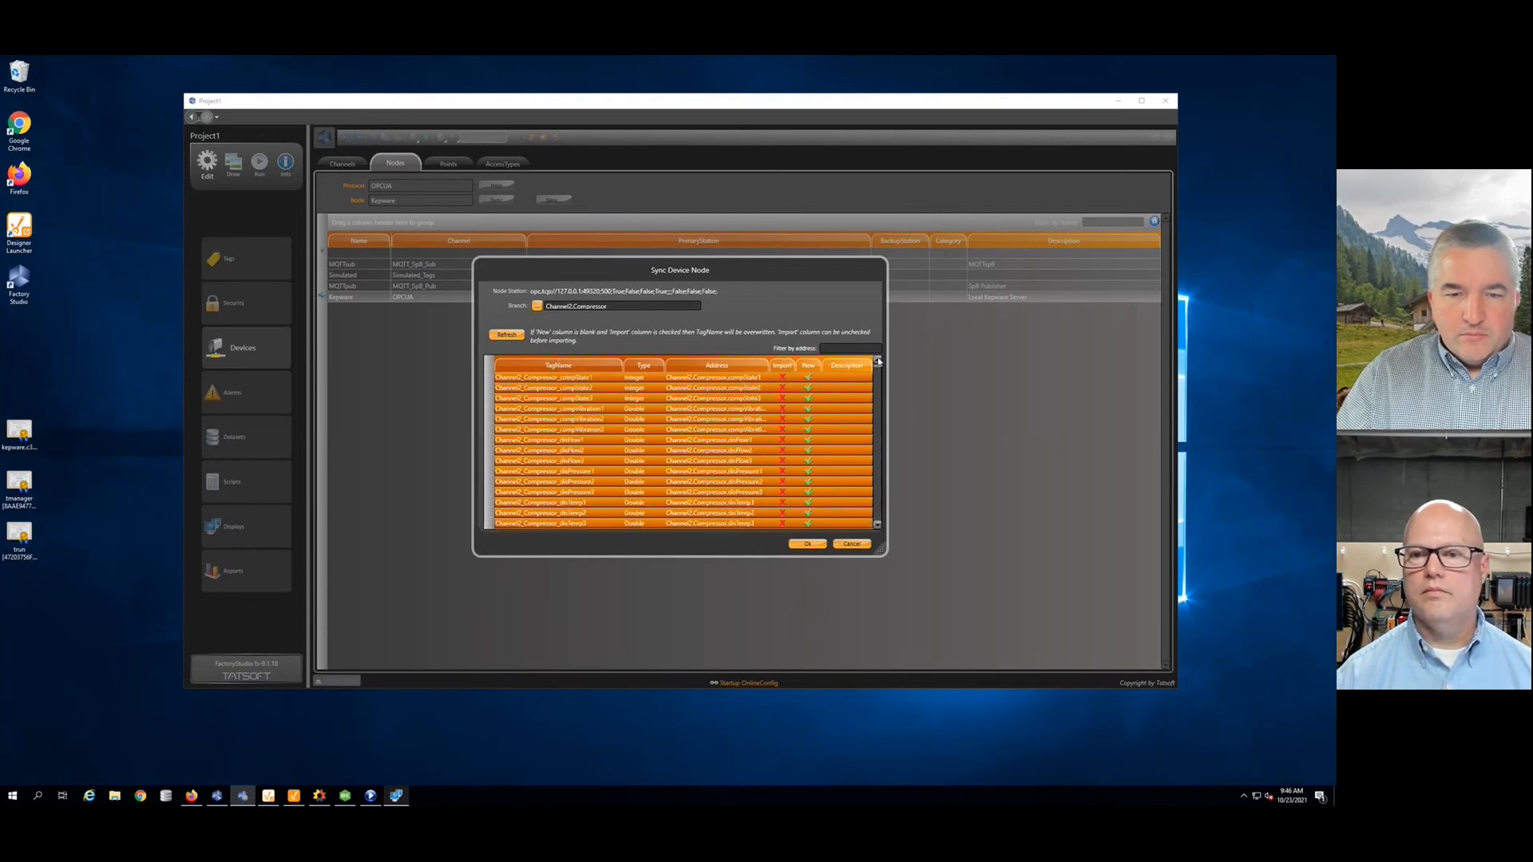
click(587, 376)
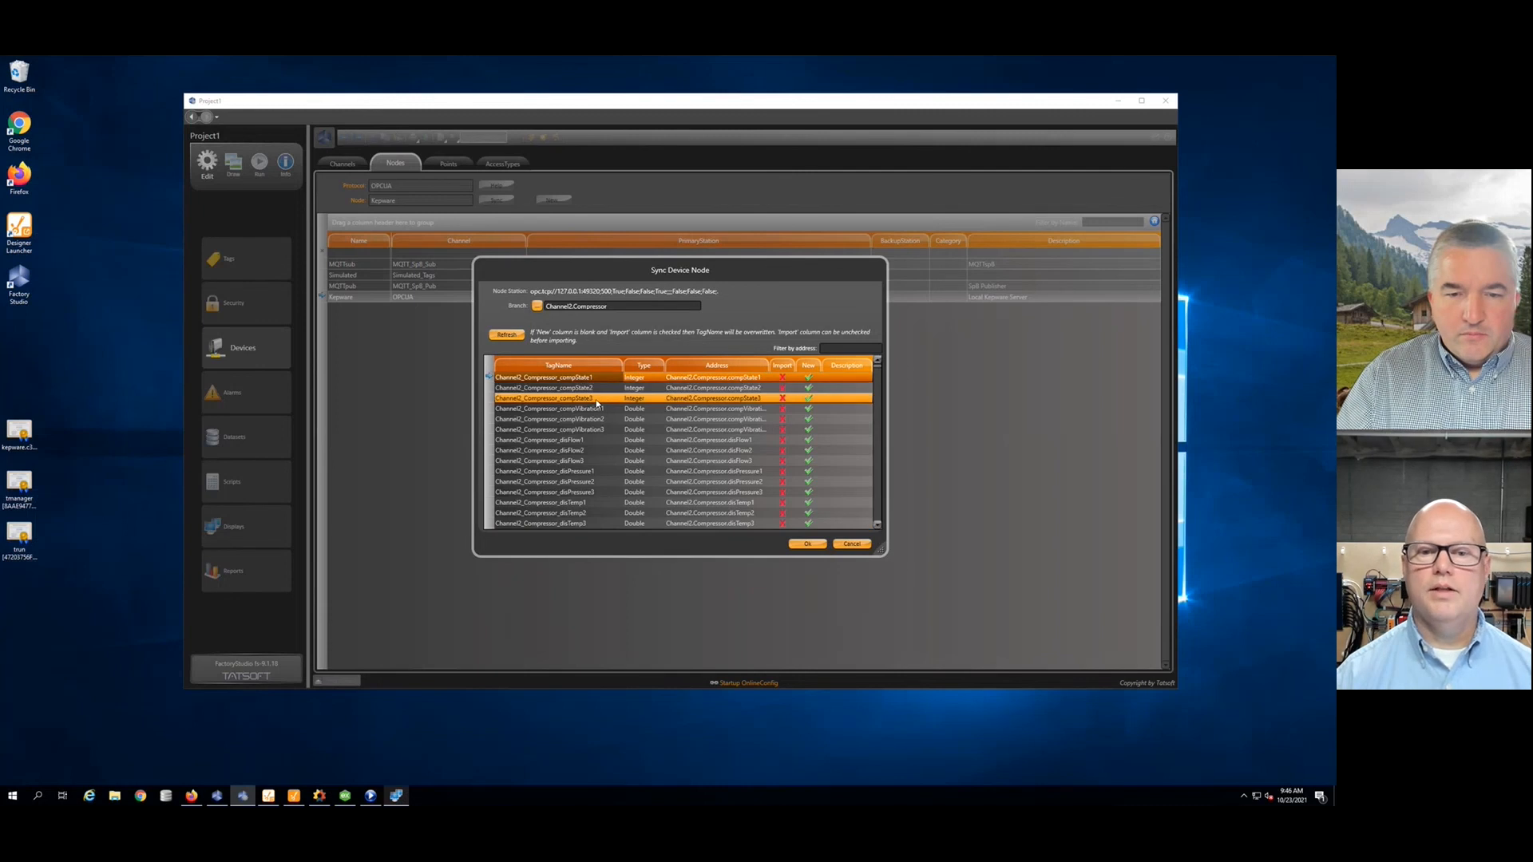
click(597, 399)
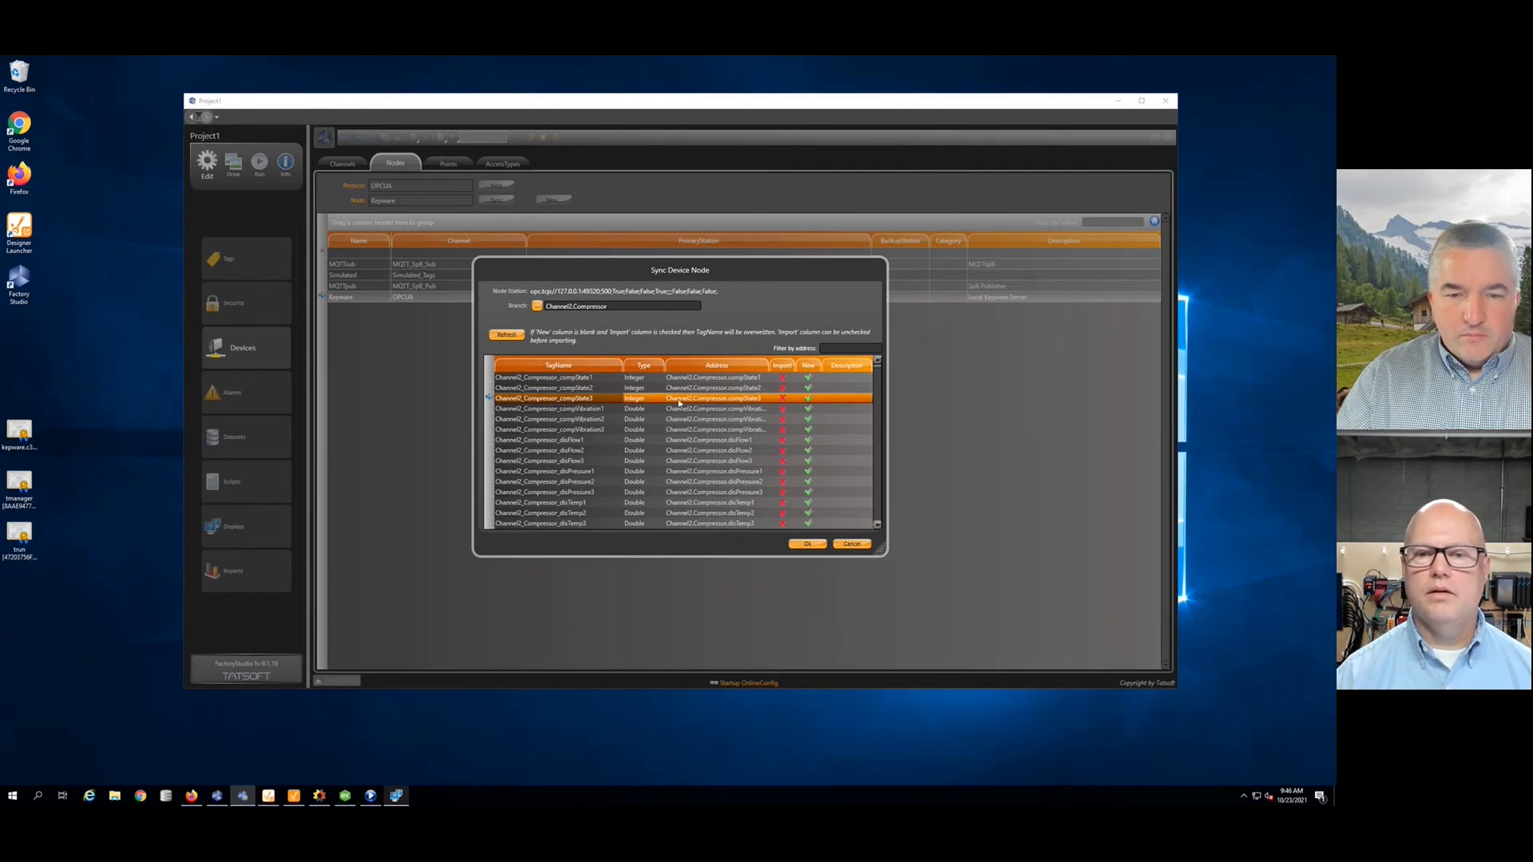
right_click(597, 400)
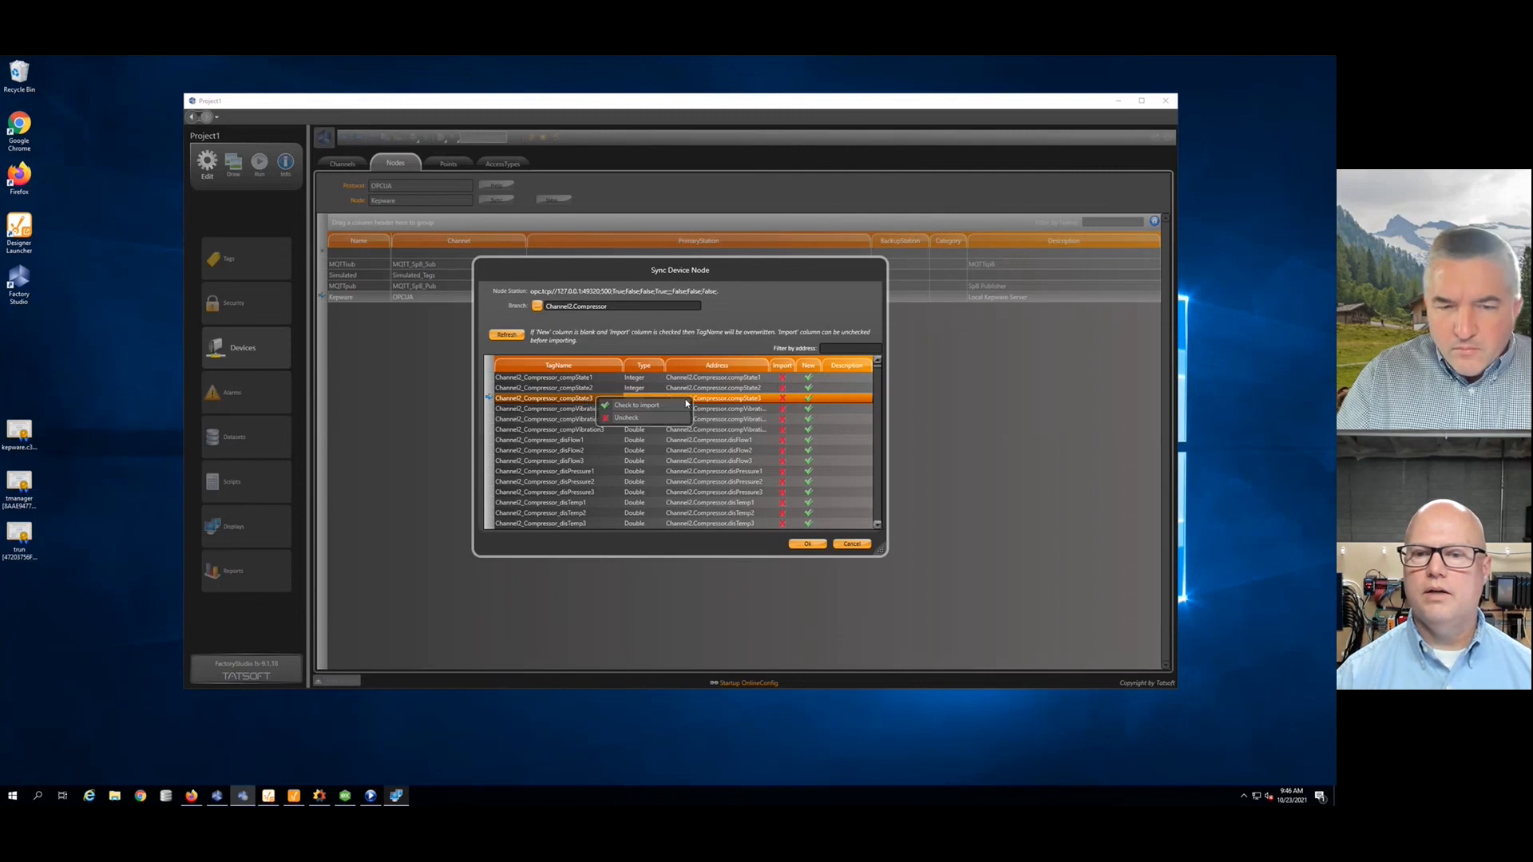
click(635, 405)
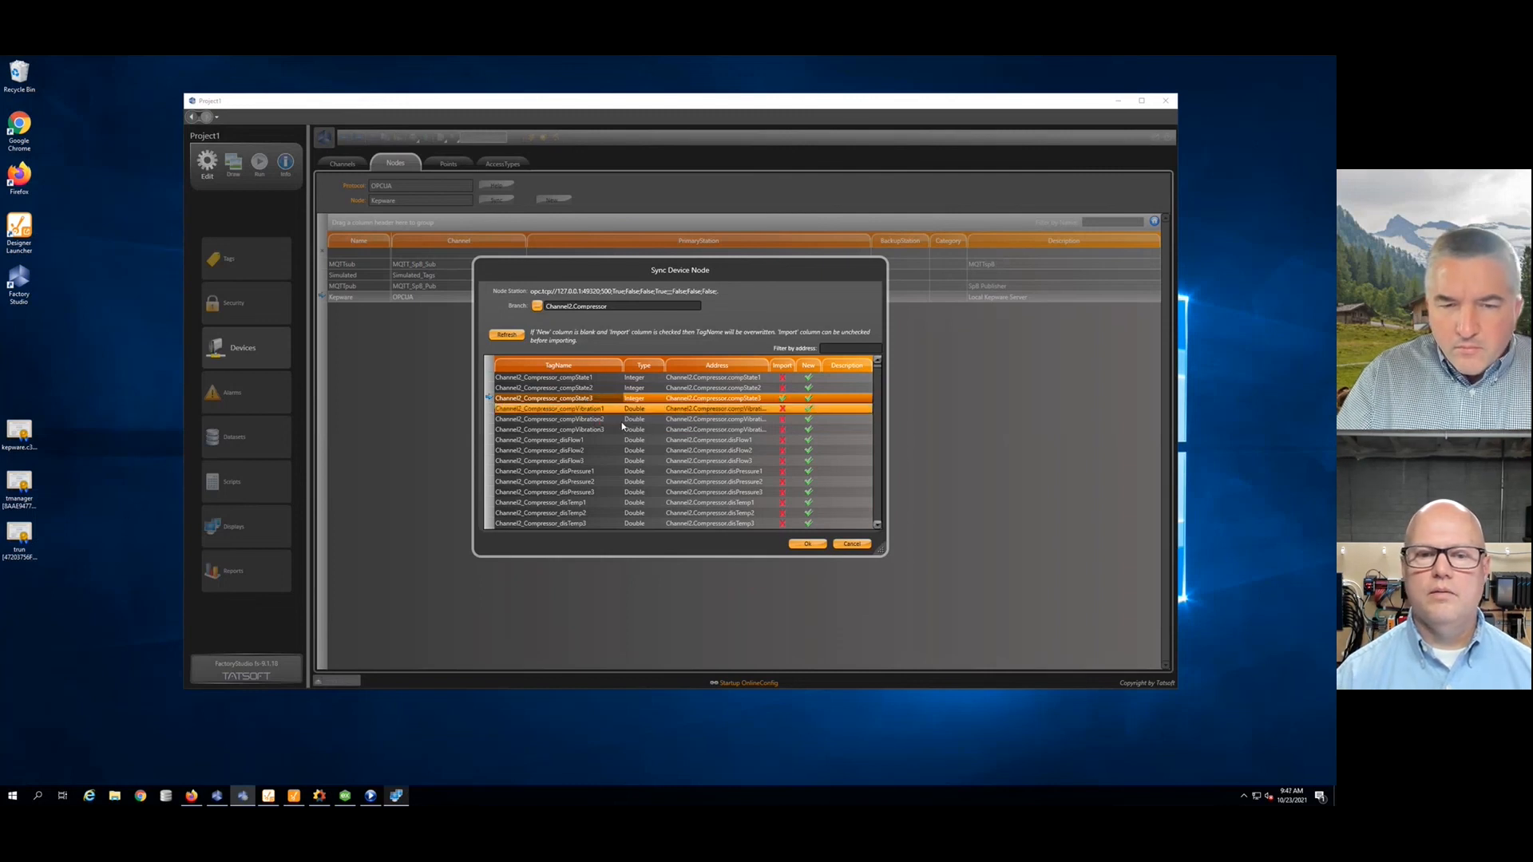
right_click(623, 428)
click(639, 438)
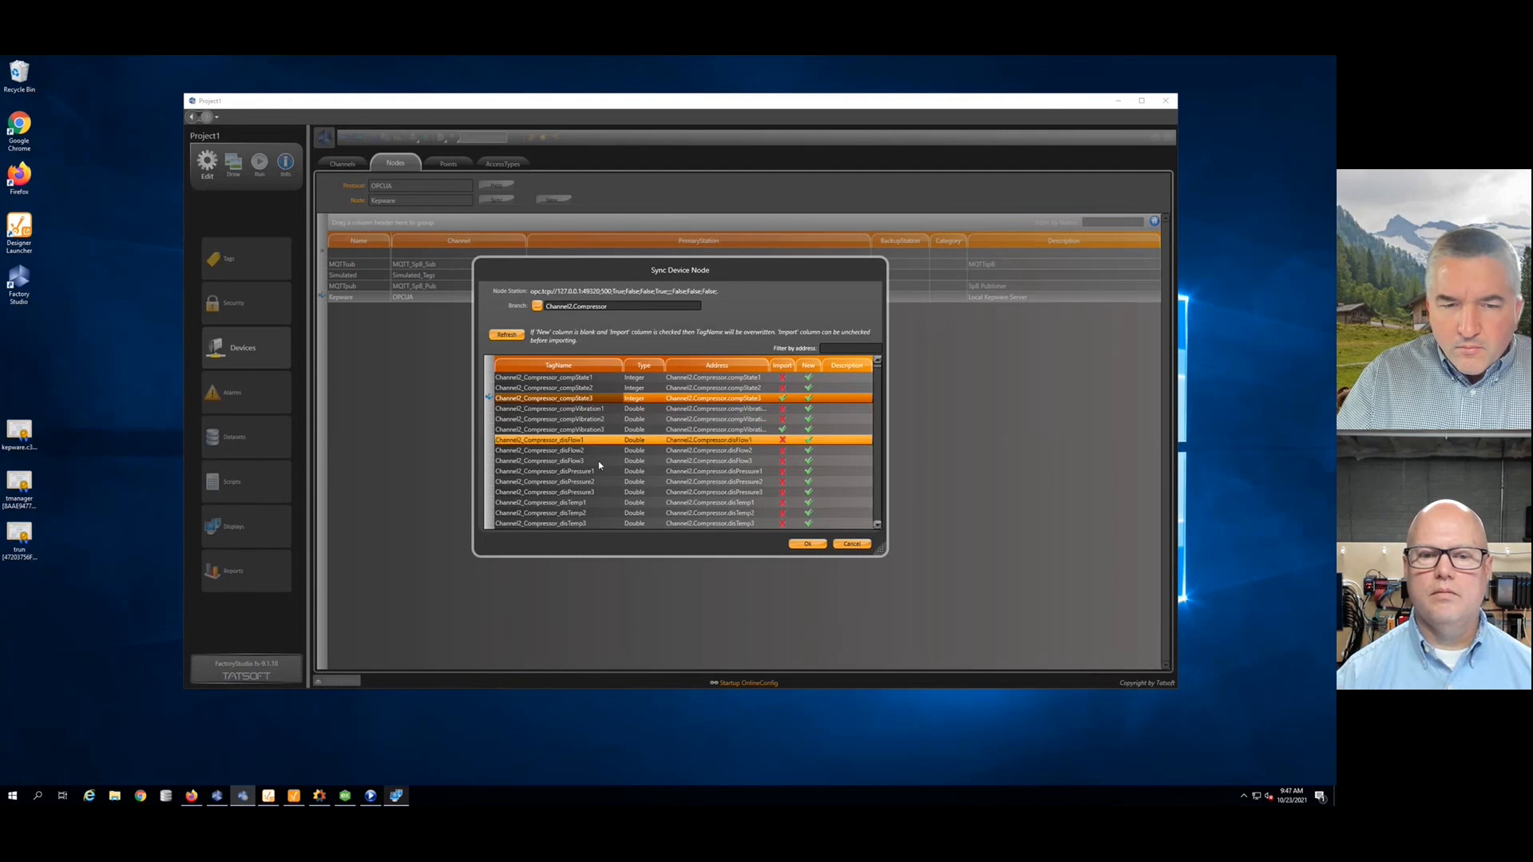
Step: Mark the third compressor's disFlow3, disPressure3 and disTemp3 tags for import
right_click(599, 465)
click(609, 472)
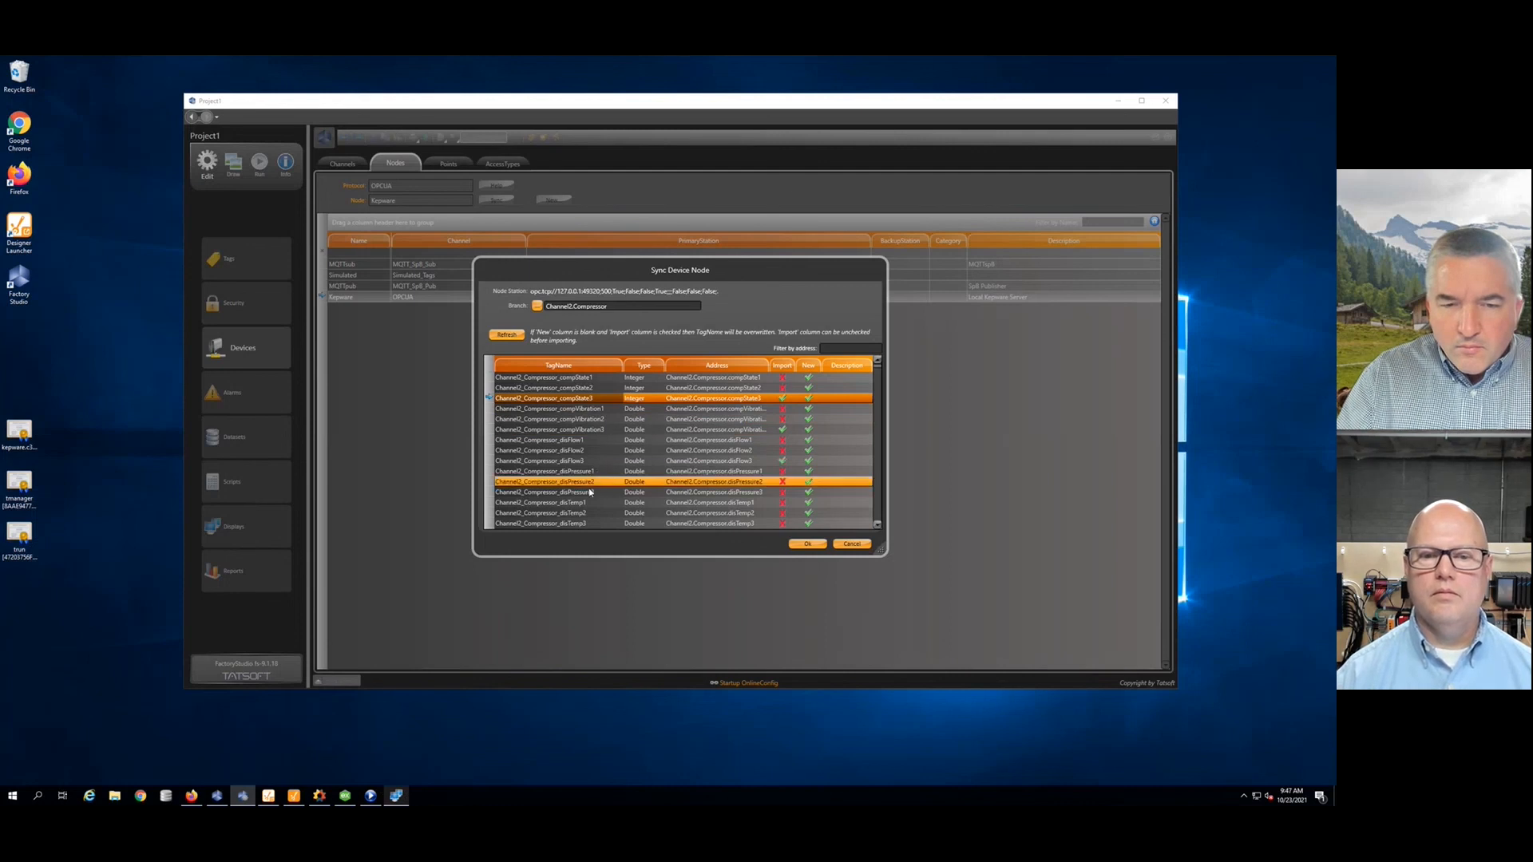
right_click(600, 492)
click(605, 495)
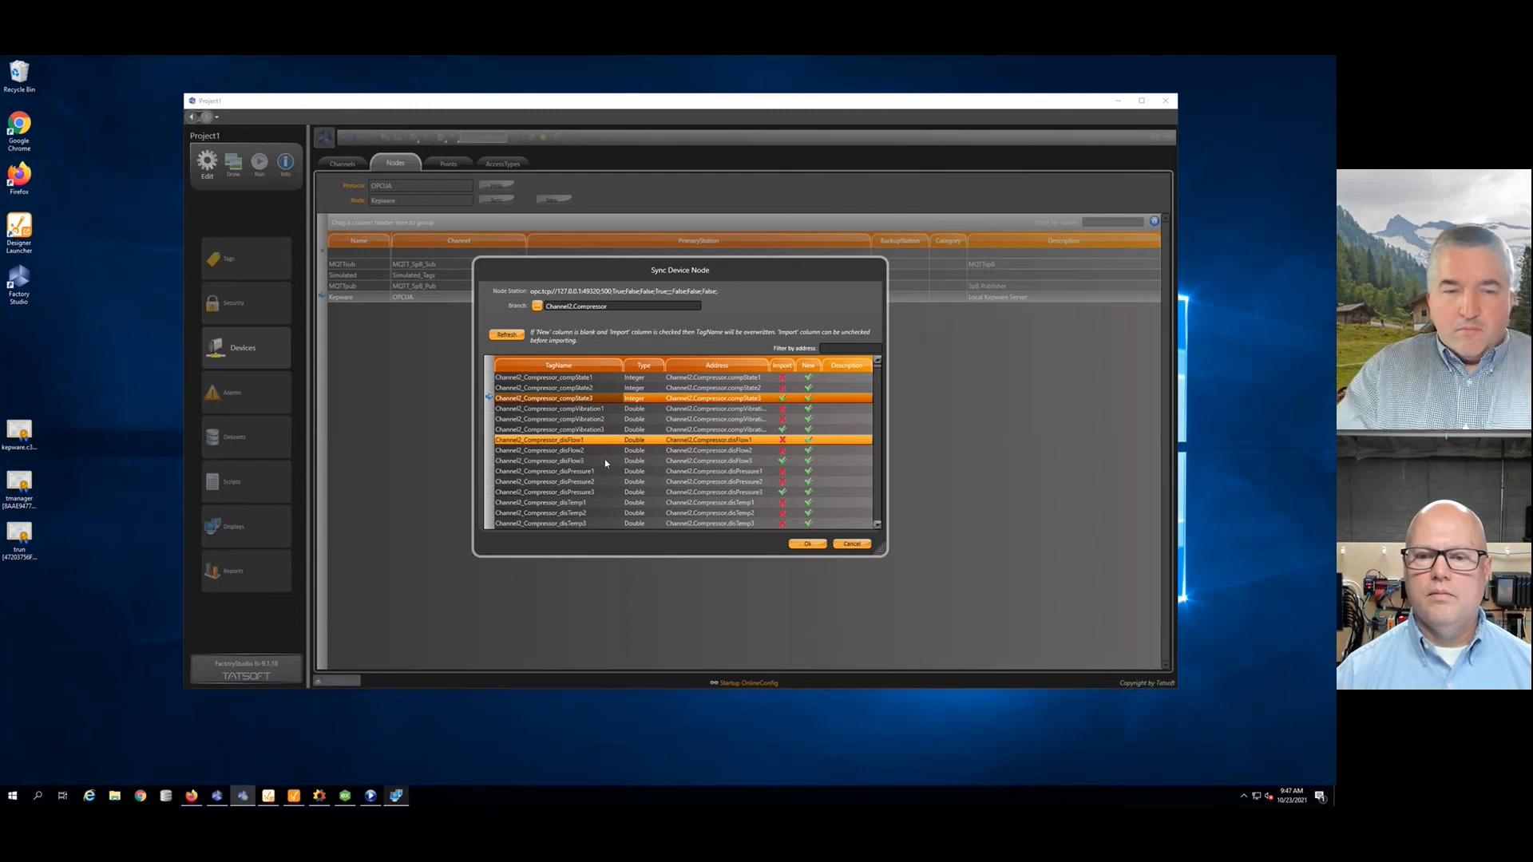
scroll(605, 458, down, 2)
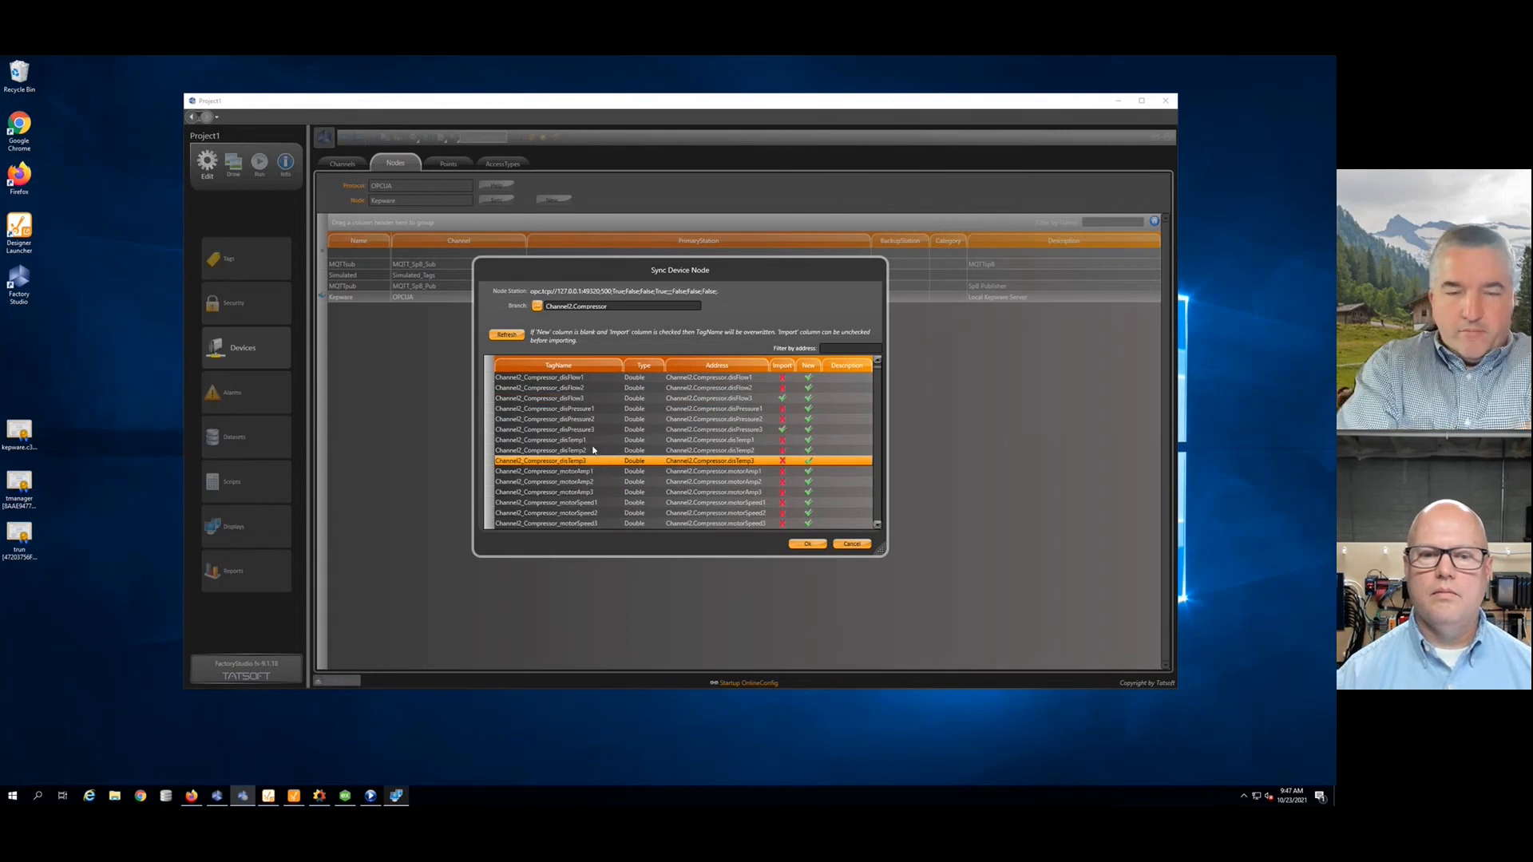
right_click(597, 437)
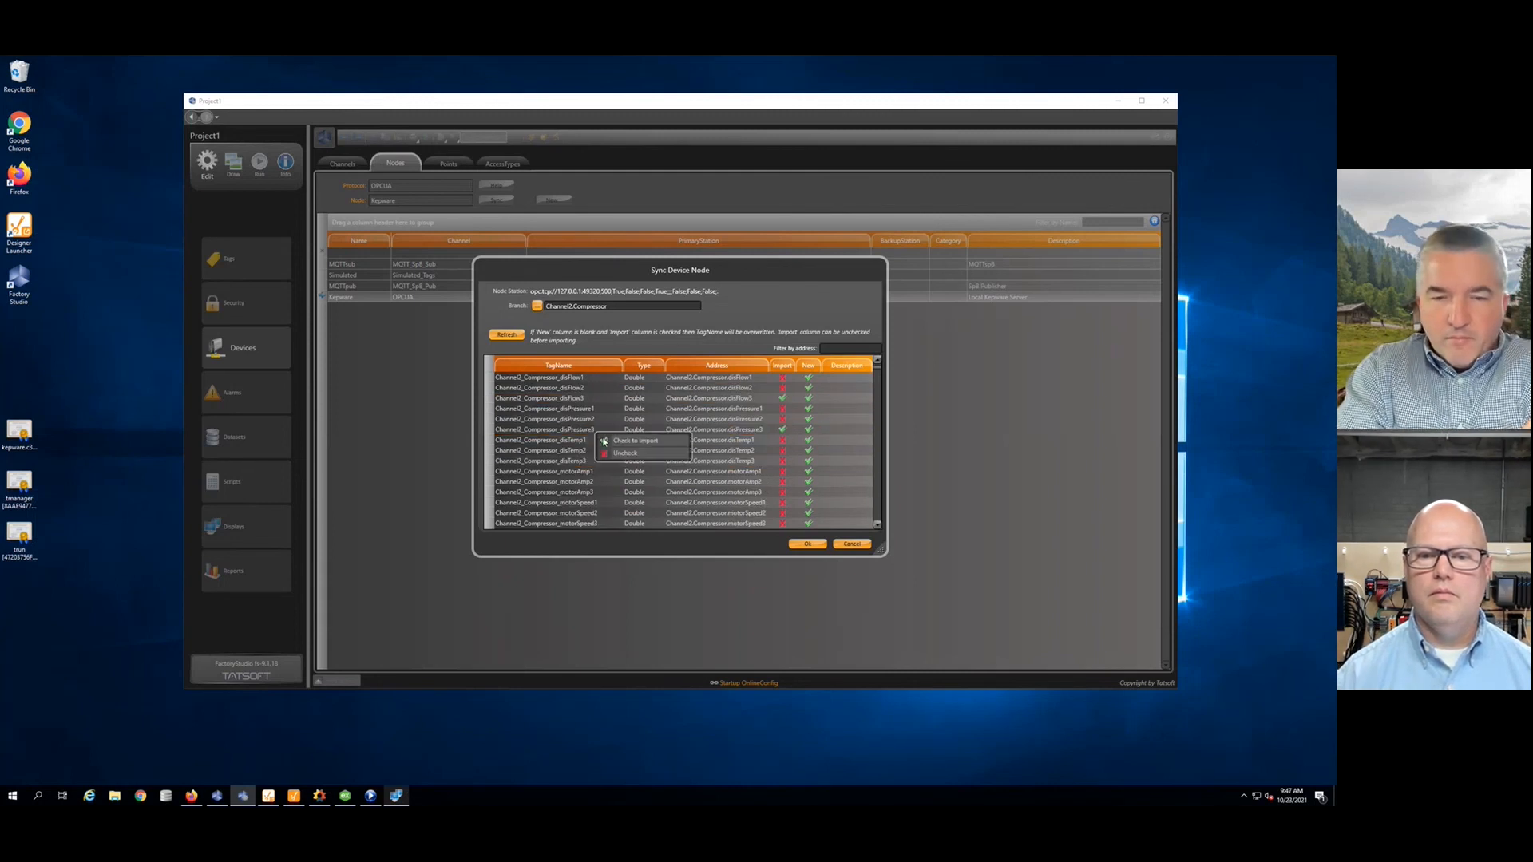
click(604, 441)
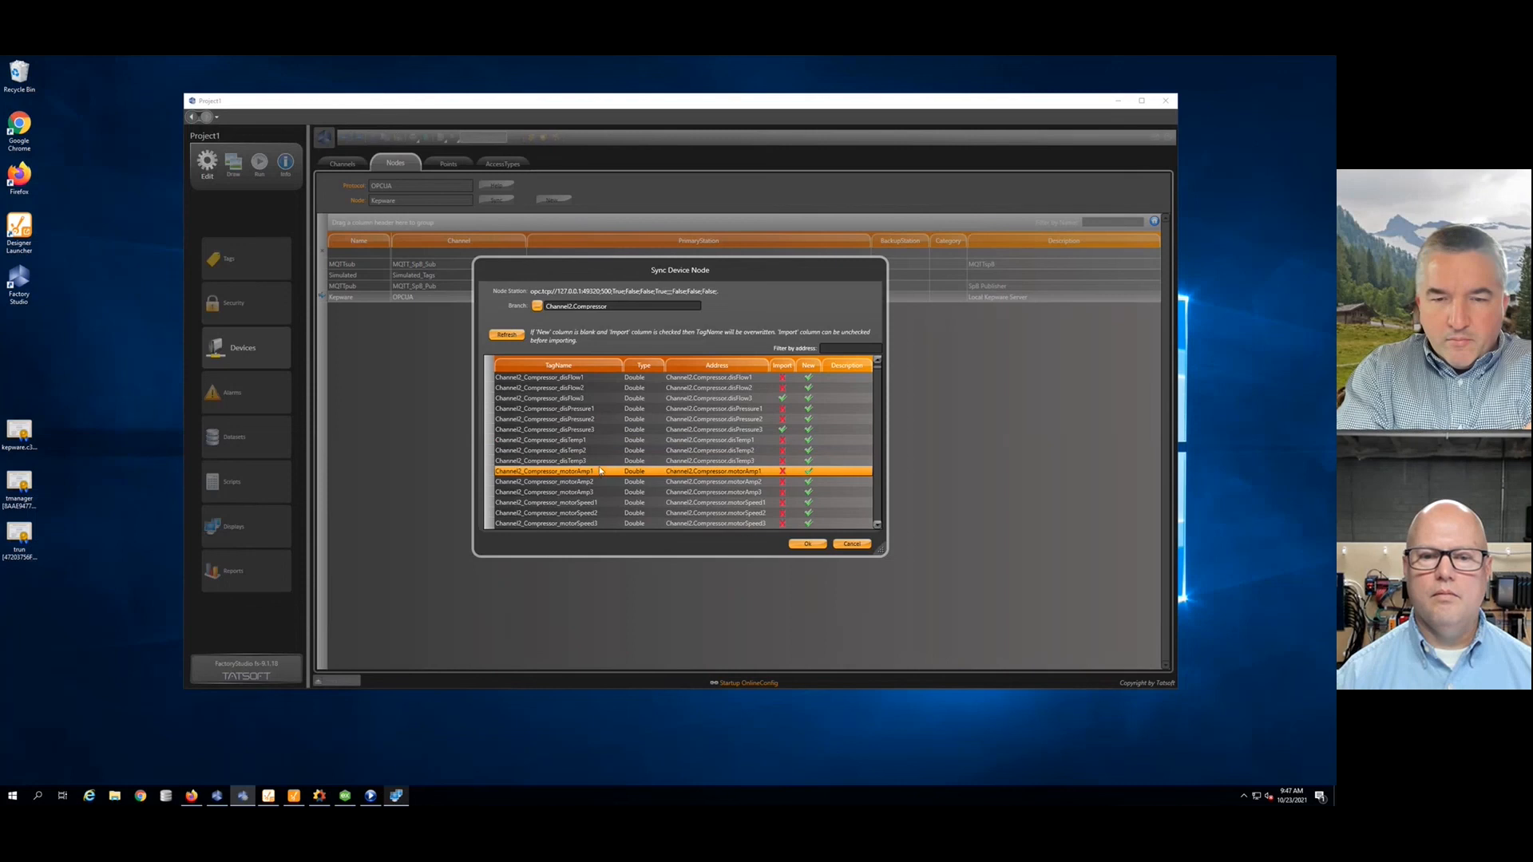
right_click(600, 464)
click(608, 472)
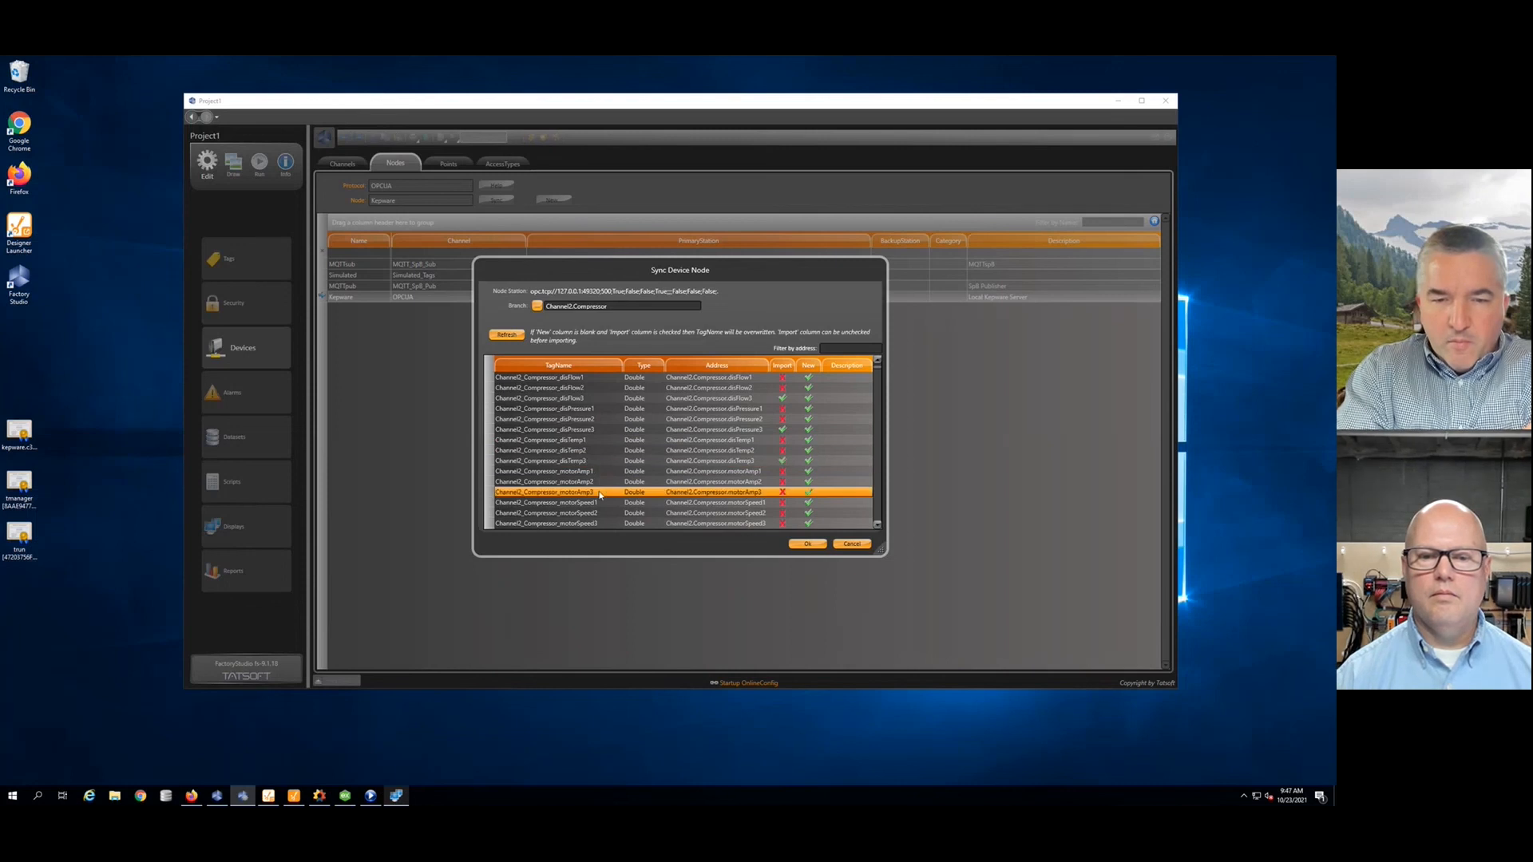
Step: Mark the third compressor's motorAmp3, motorSpeed3 and motorVibration3 tags for import and import all marked tags
right_click(599, 496)
click(608, 505)
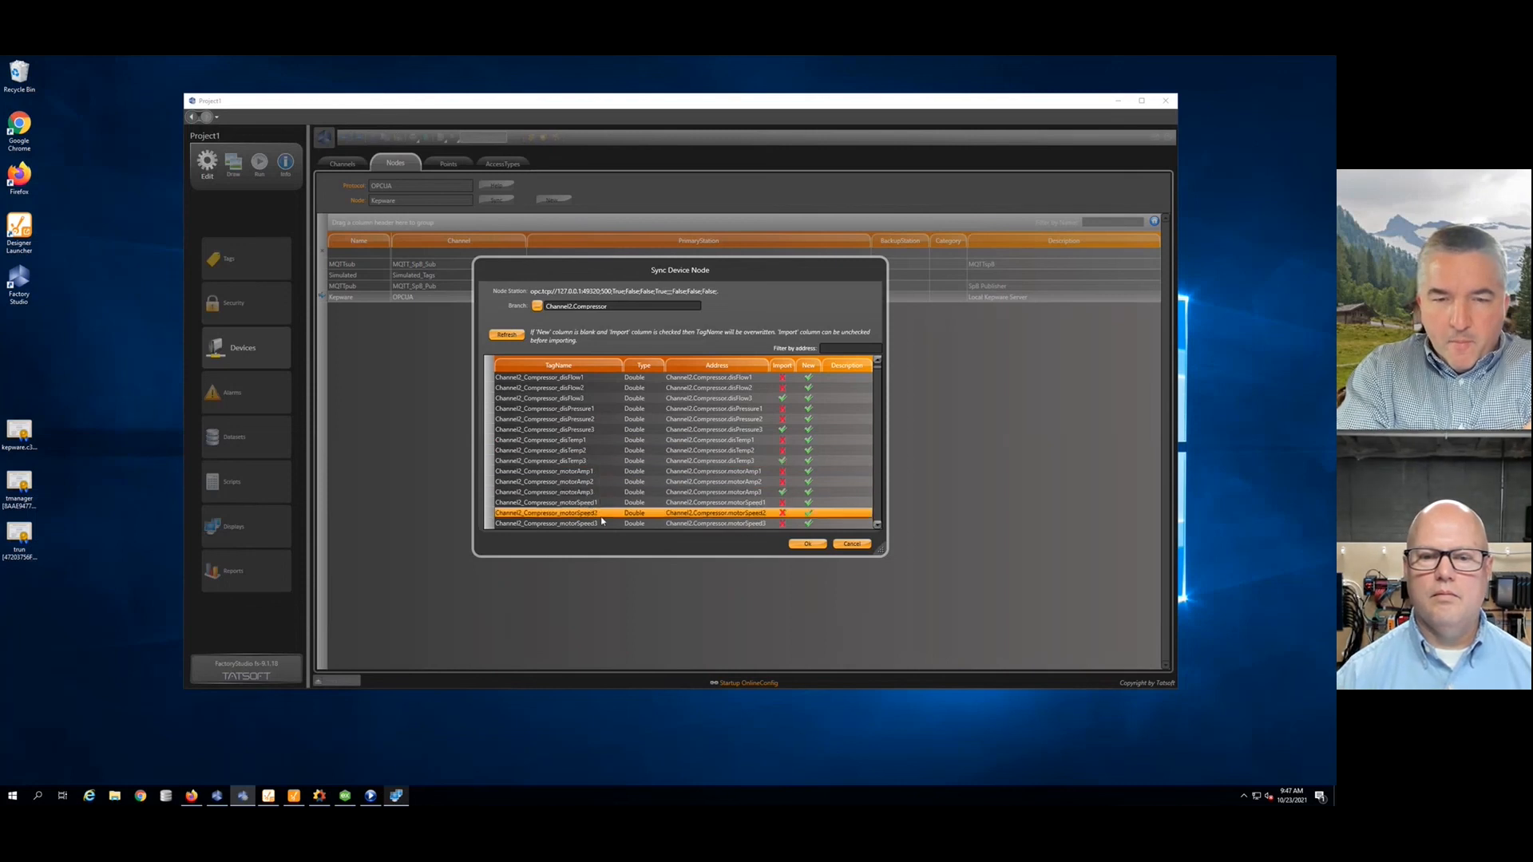
right_click(600, 523)
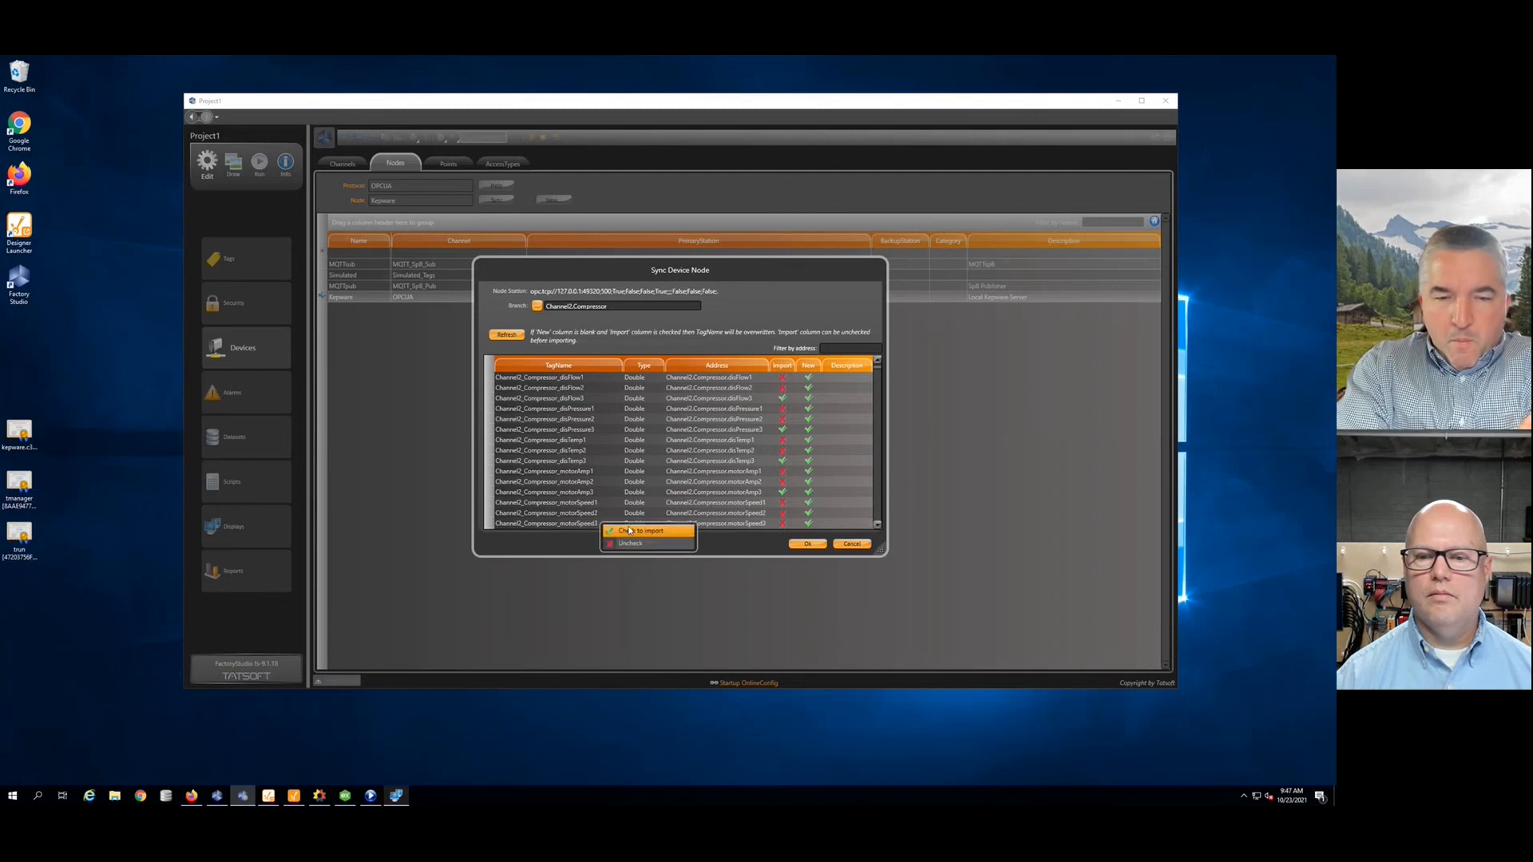
click(608, 531)
scroll(876, 524, down, 2)
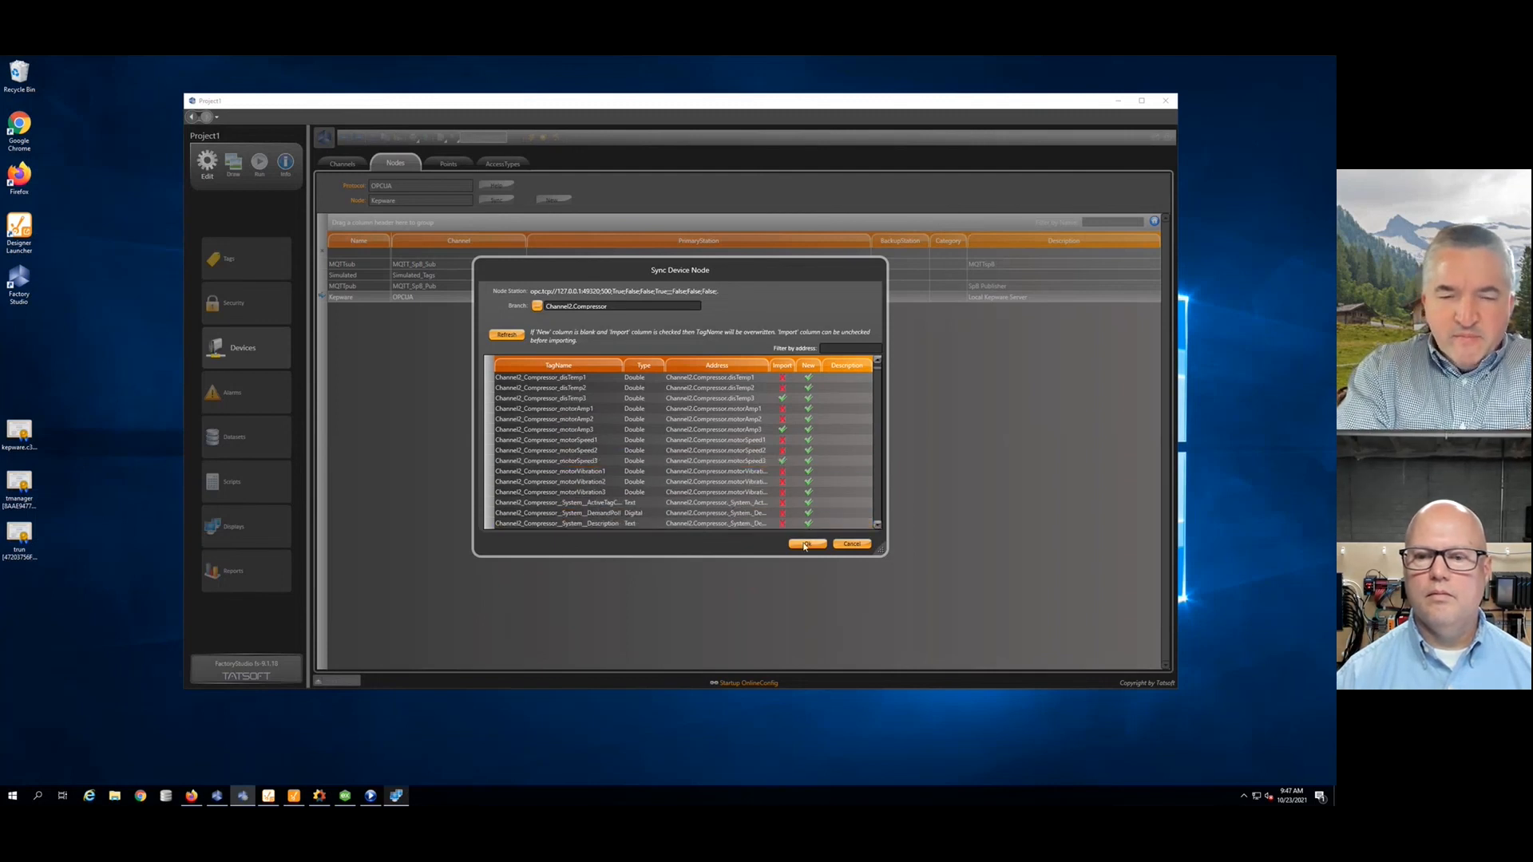
right_click(698, 498)
click(717, 504)
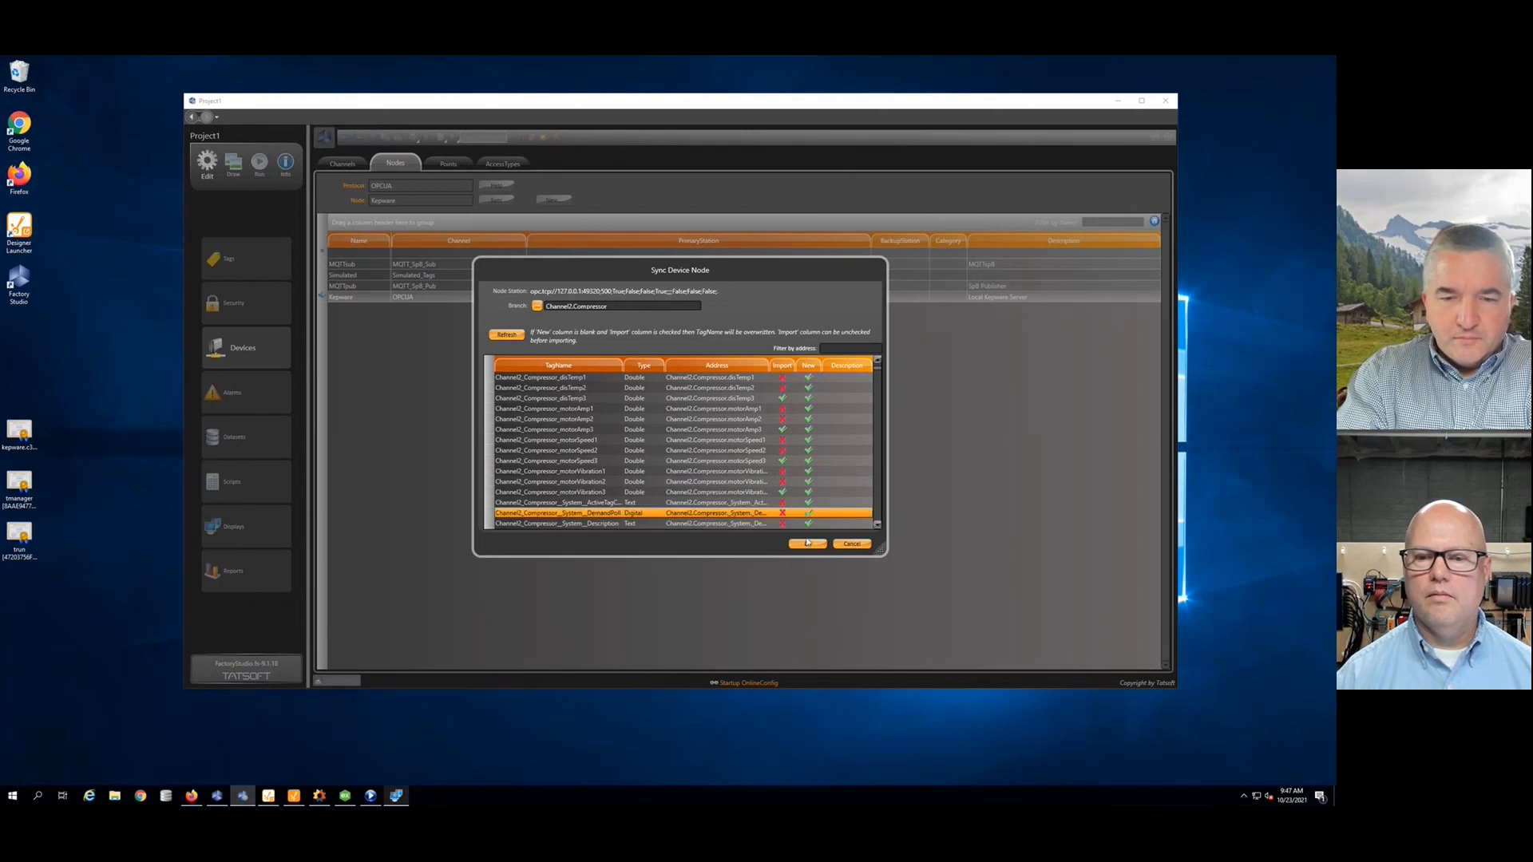
click(807, 544)
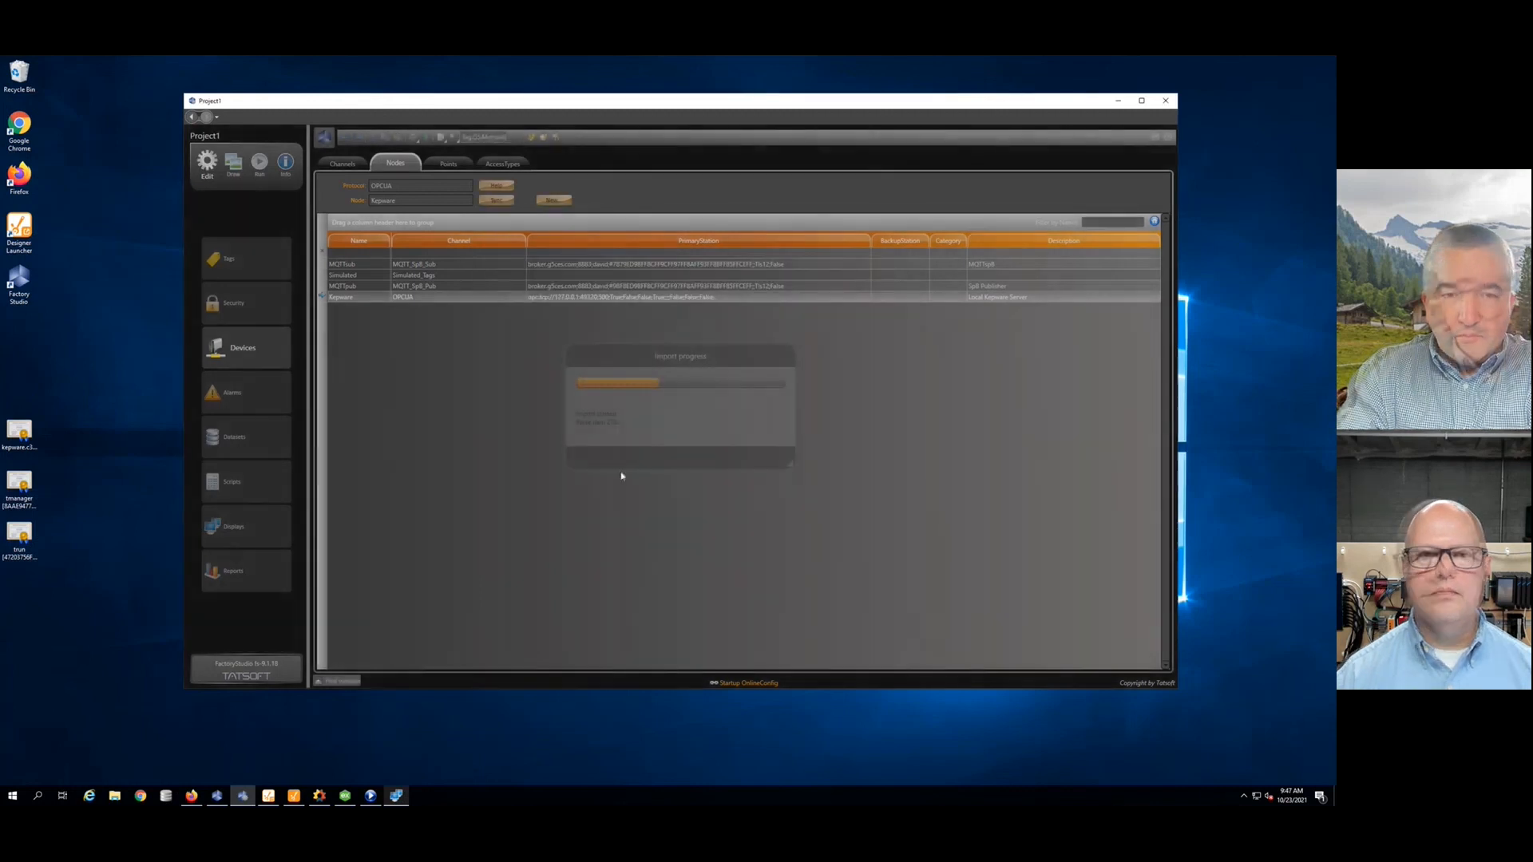
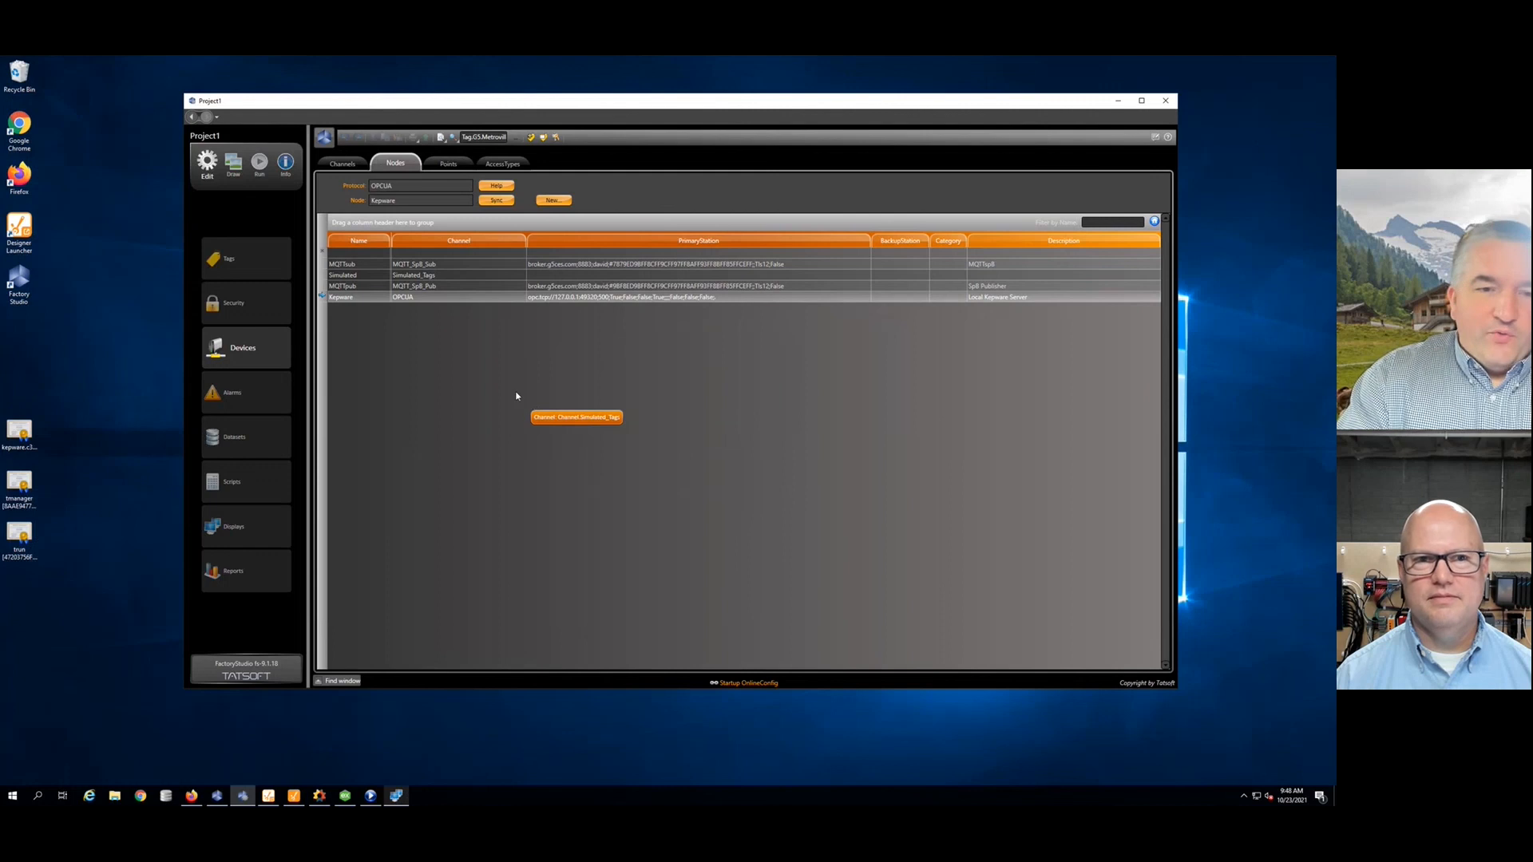
Step: Review the imported third-compressor tags in the project's tag objects, the motorVibration3 tag properties and the Kepware device points
click(242, 266)
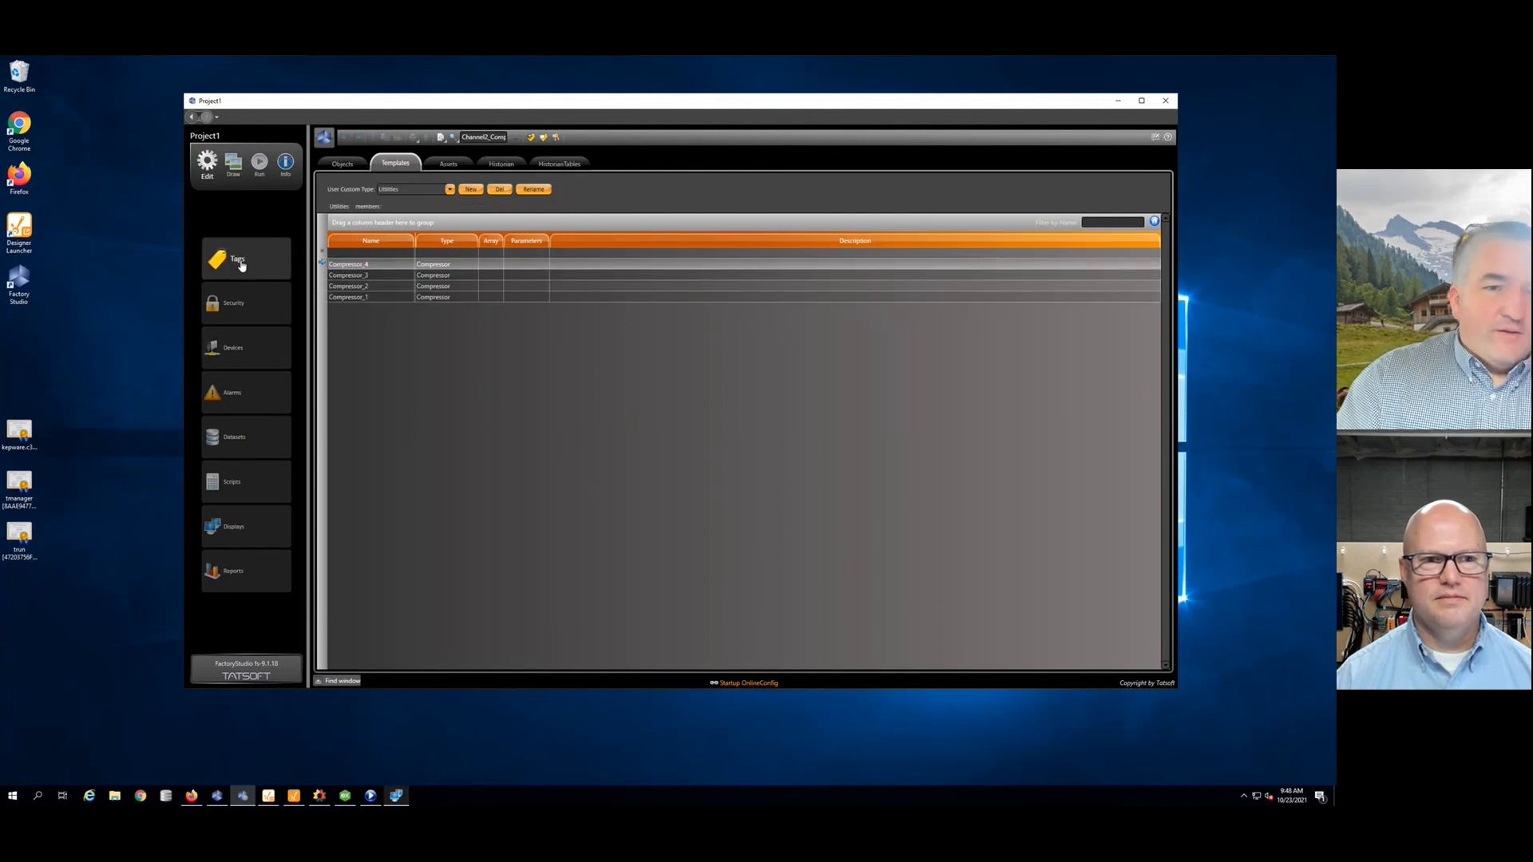
click(351, 167)
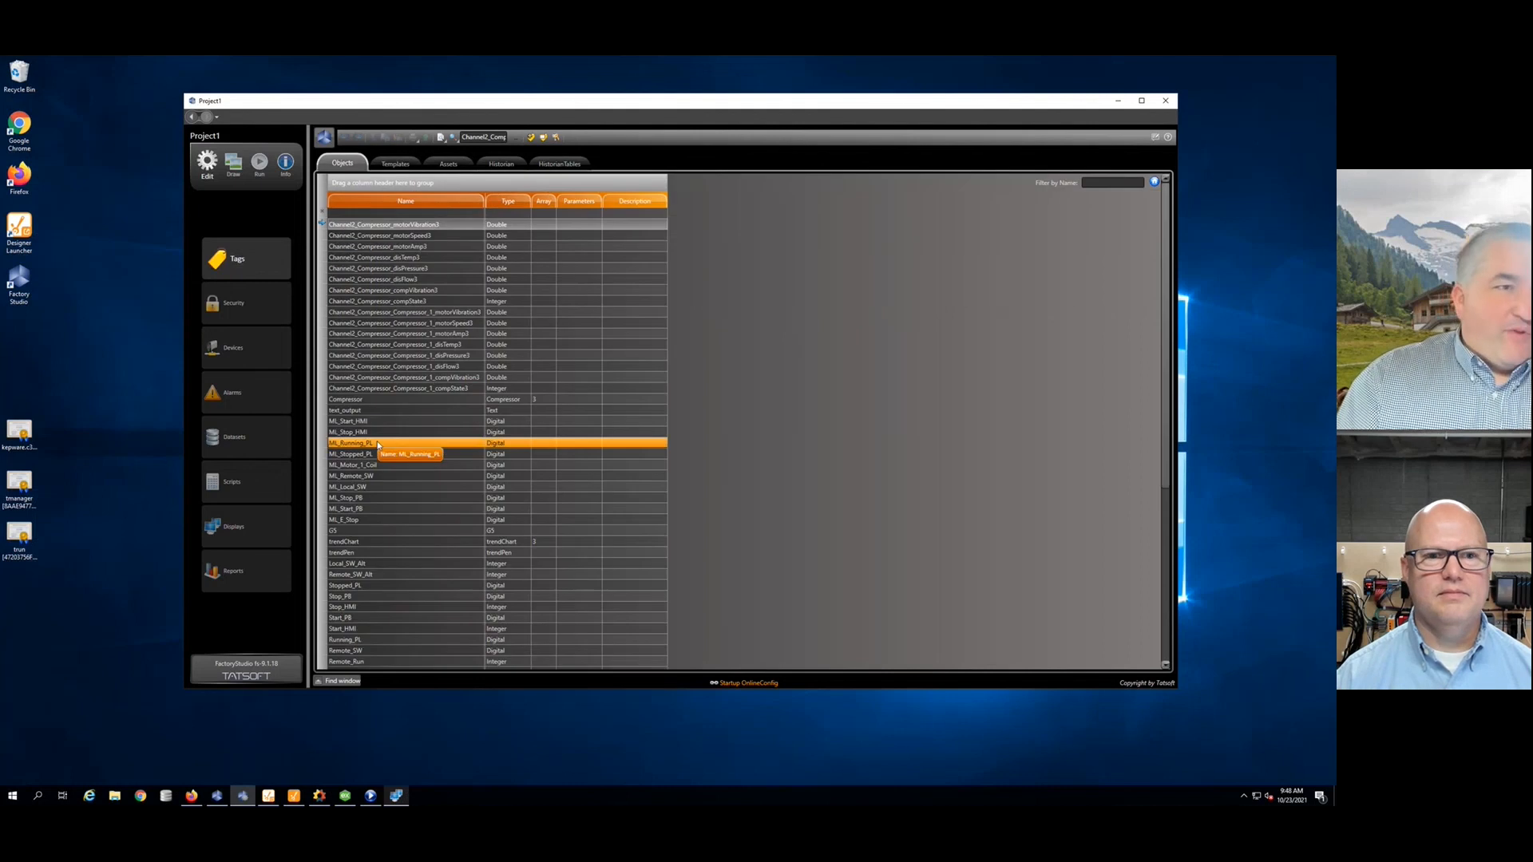
scroll(378, 445, down, 8)
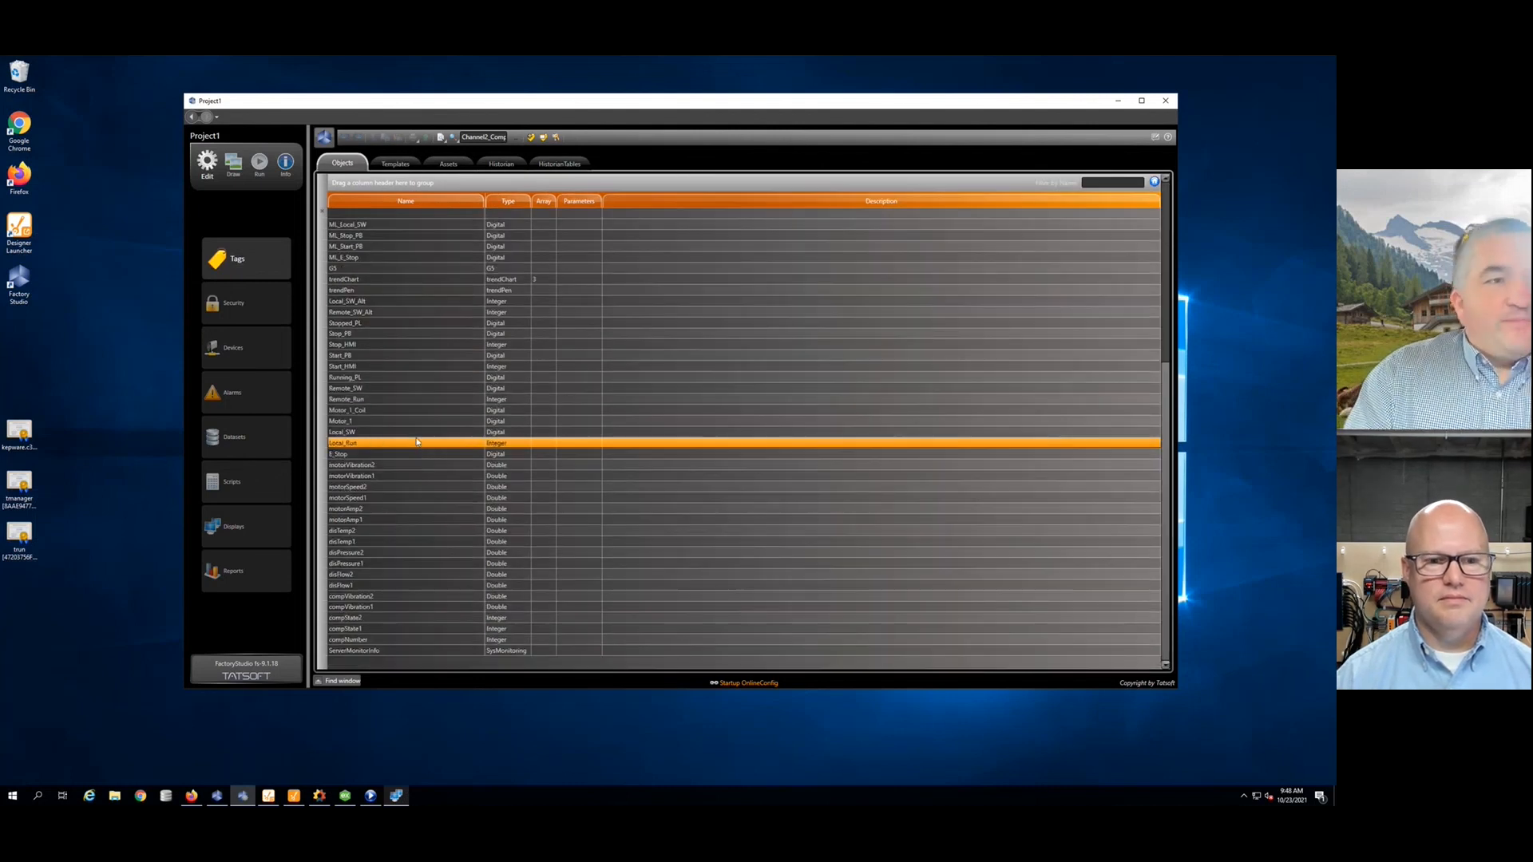
scroll(417, 444, up, 8)
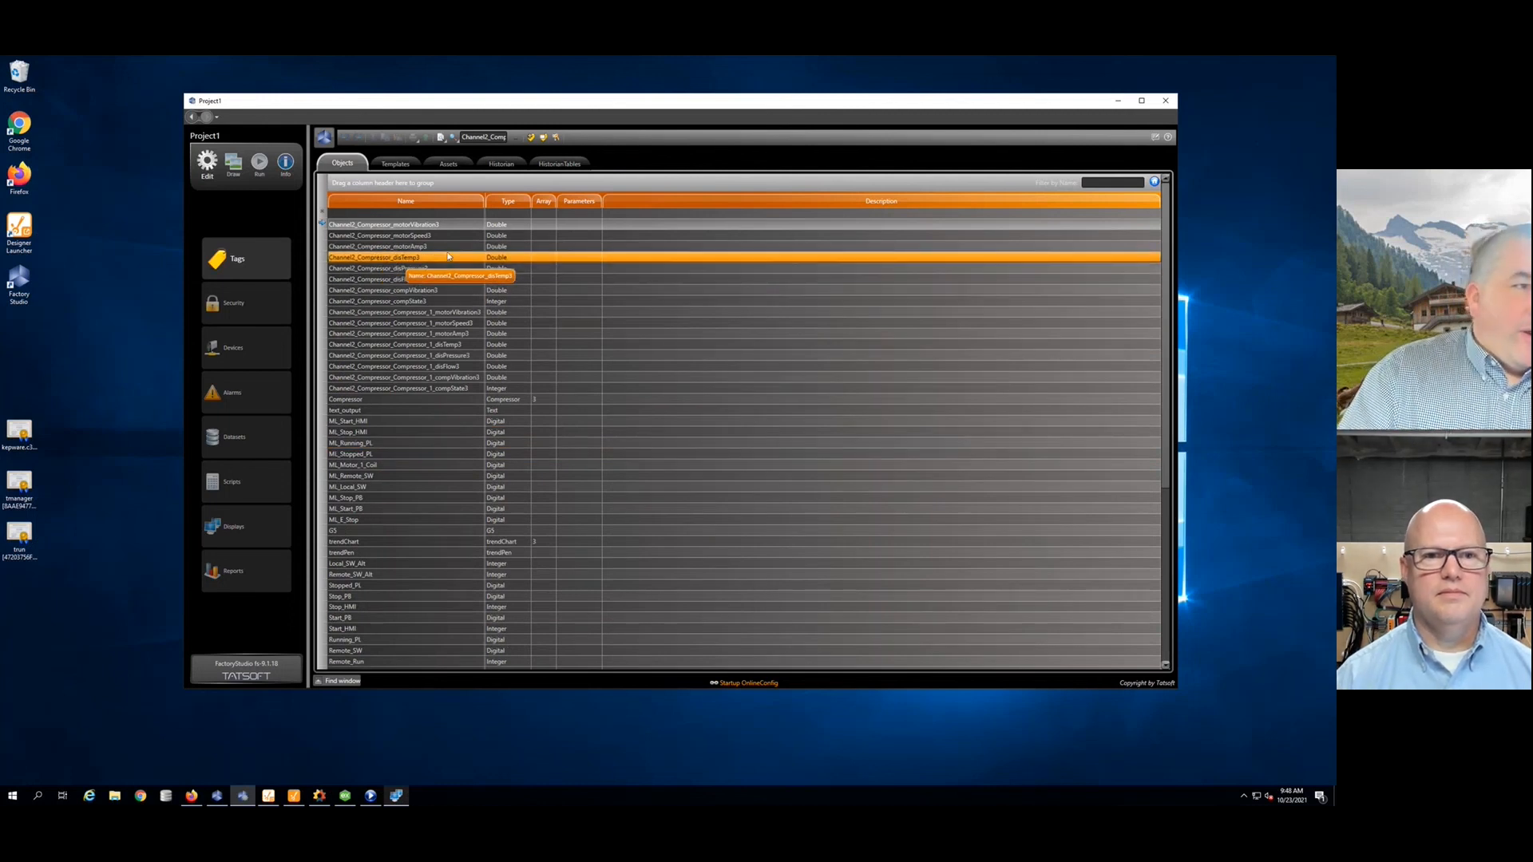
click(393, 228)
double_click(392, 228)
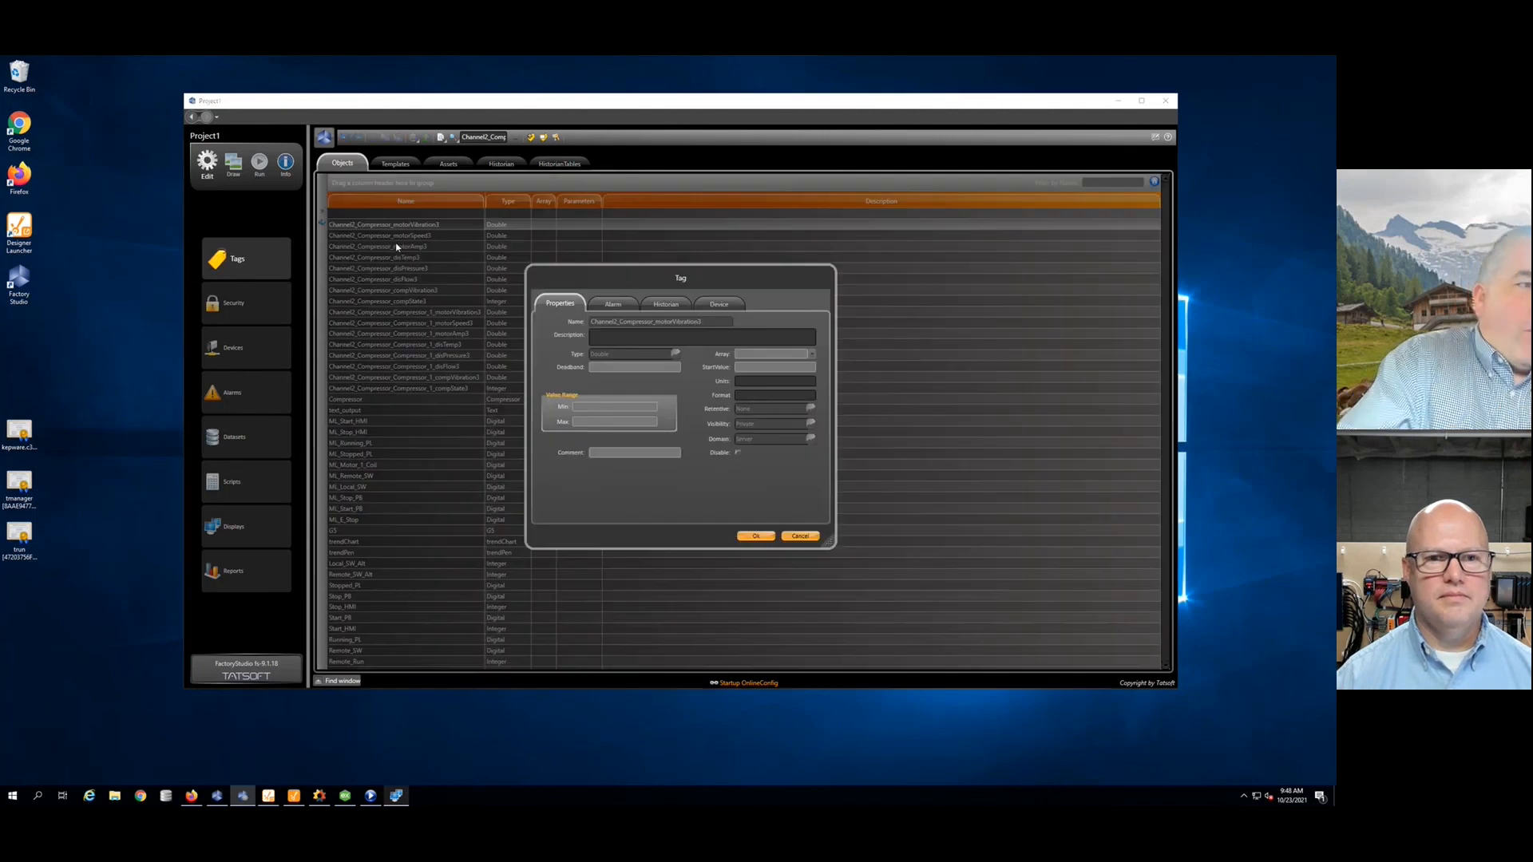
key(Escape)
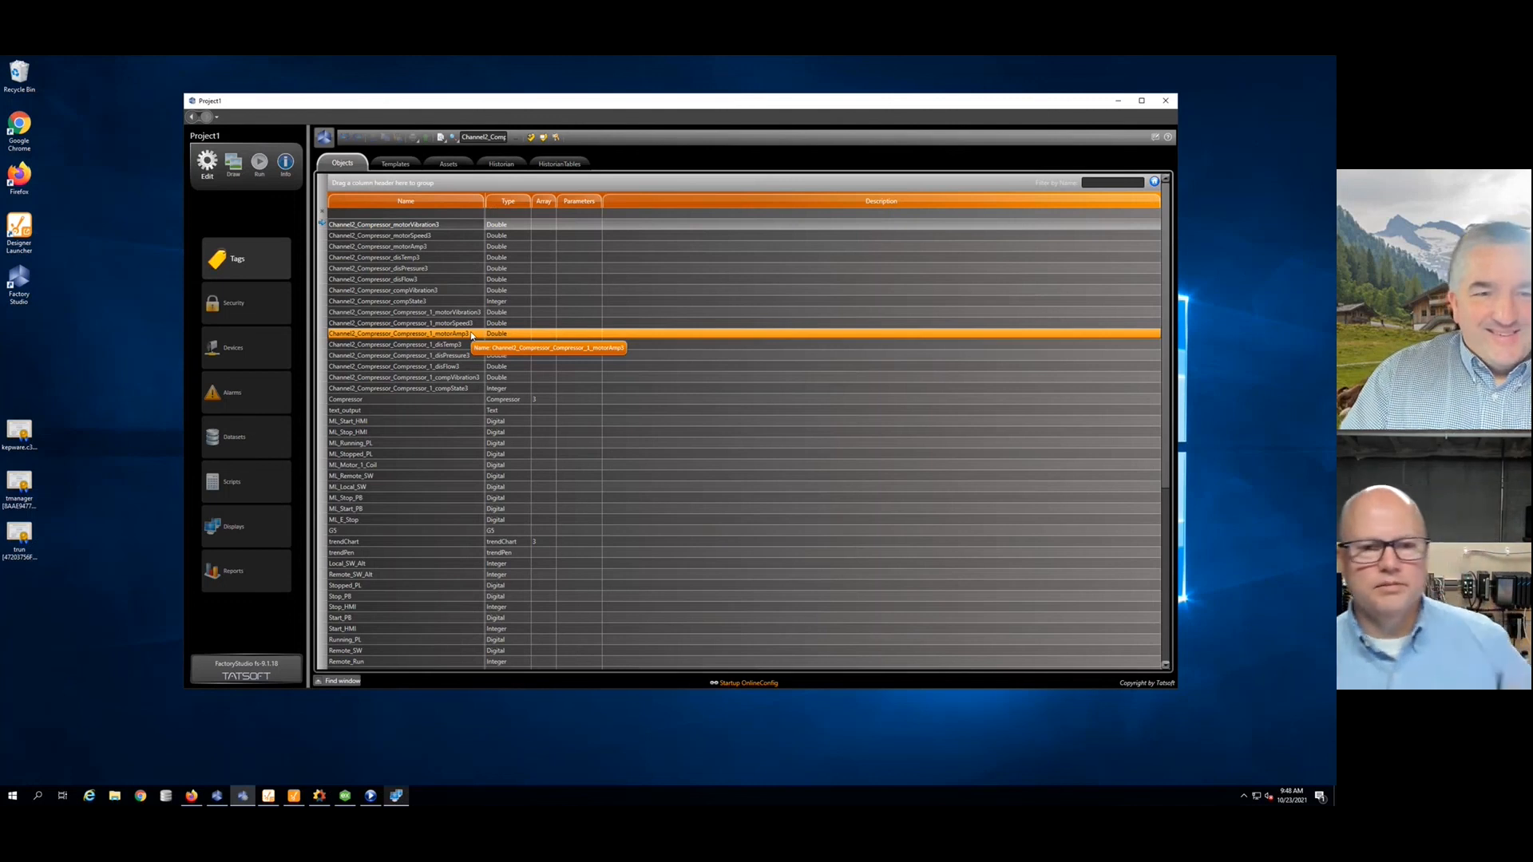
click(240, 355)
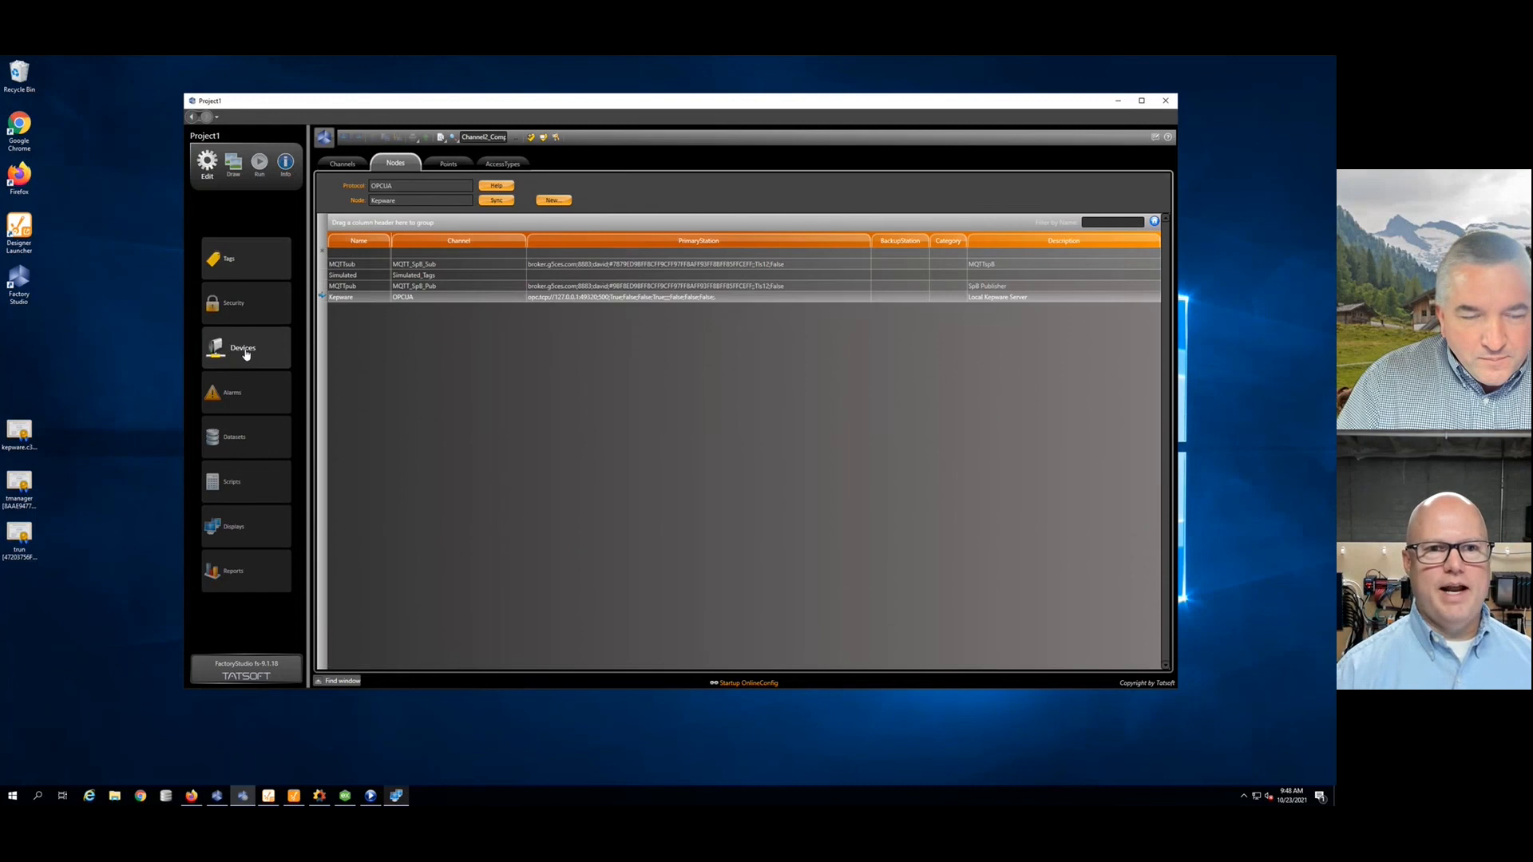
click(448, 163)
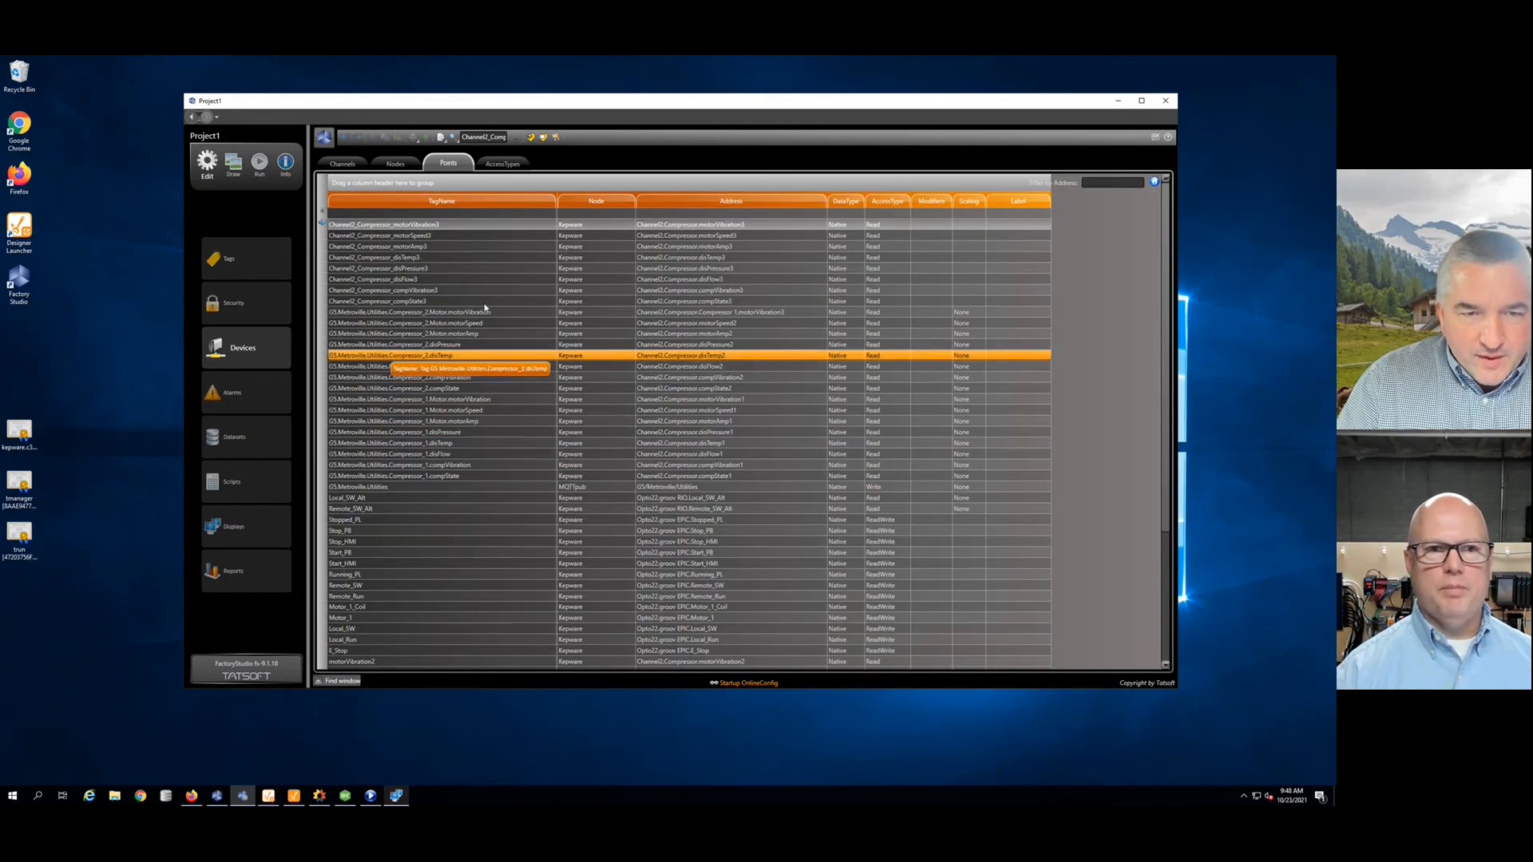
Step: Rename the eight imported third-compressor tags without the Channel2_Compressor_ prefix, from motorVibration3 down to compState3
click(236, 259)
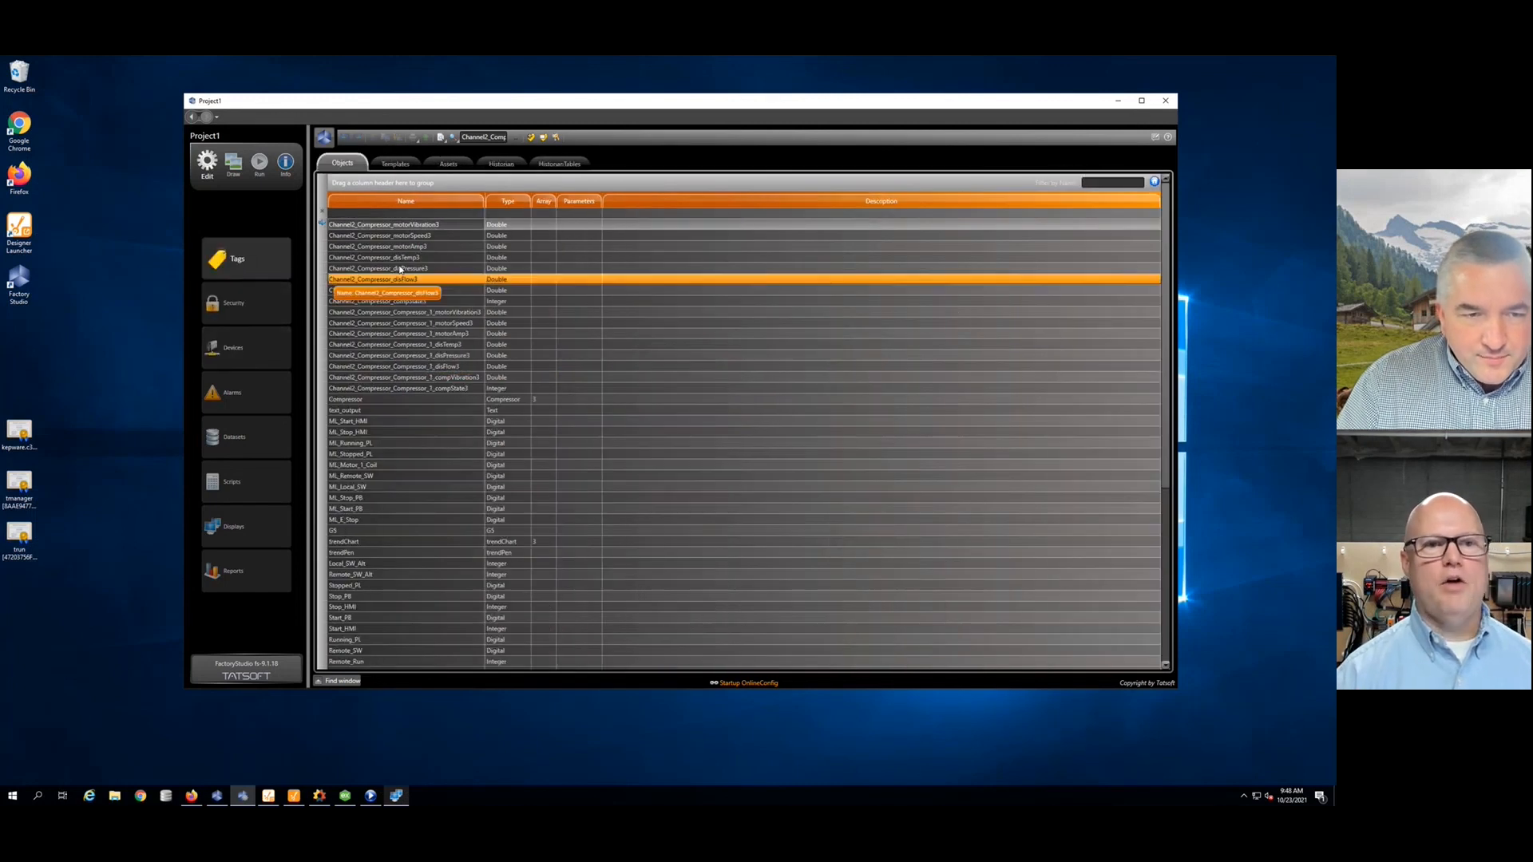
click(383, 236)
click(394, 226)
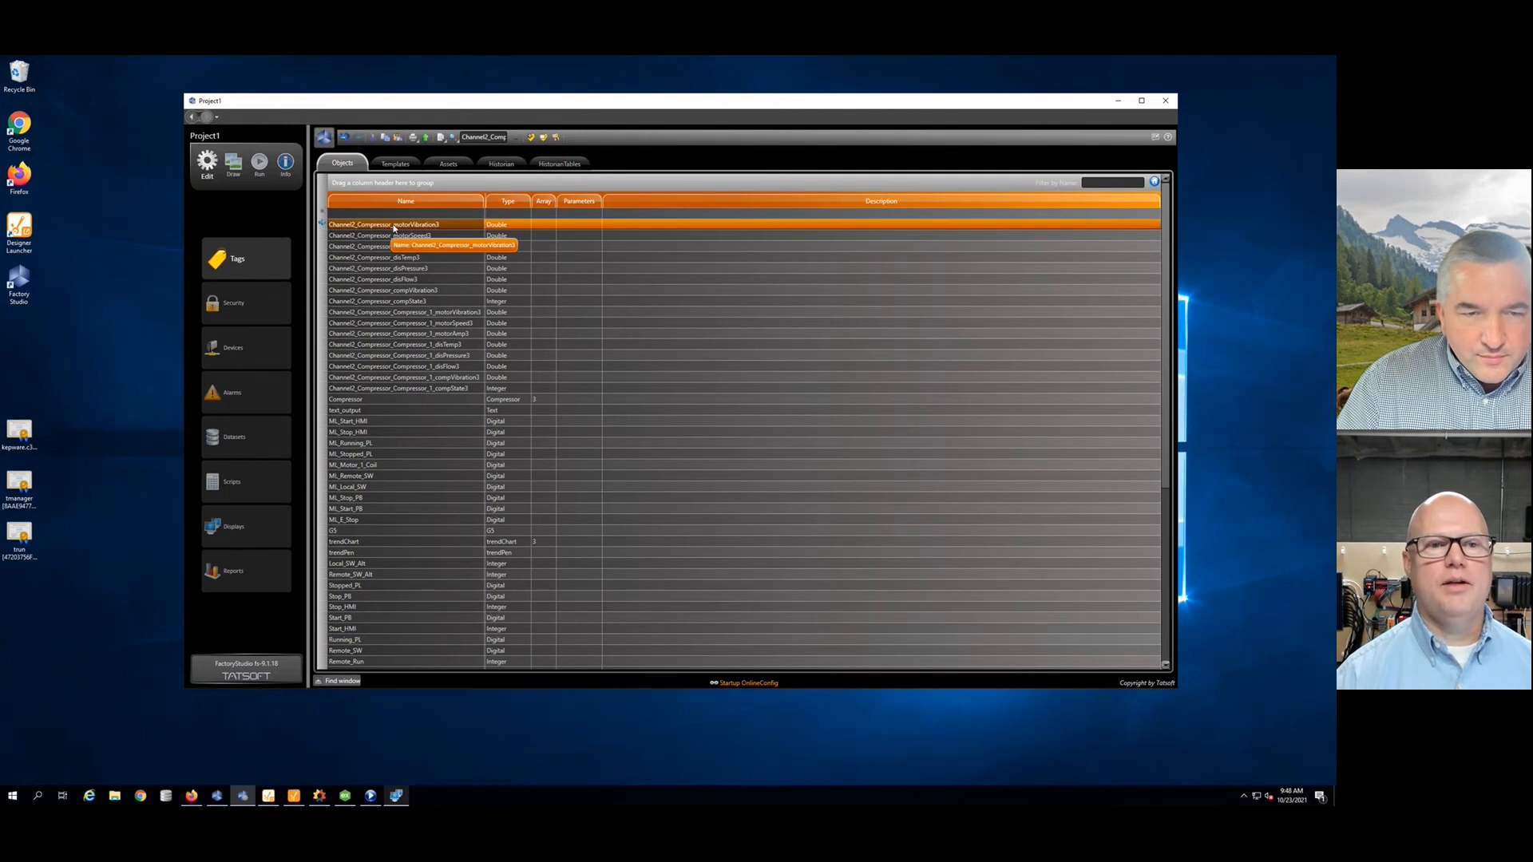
double_click(395, 226)
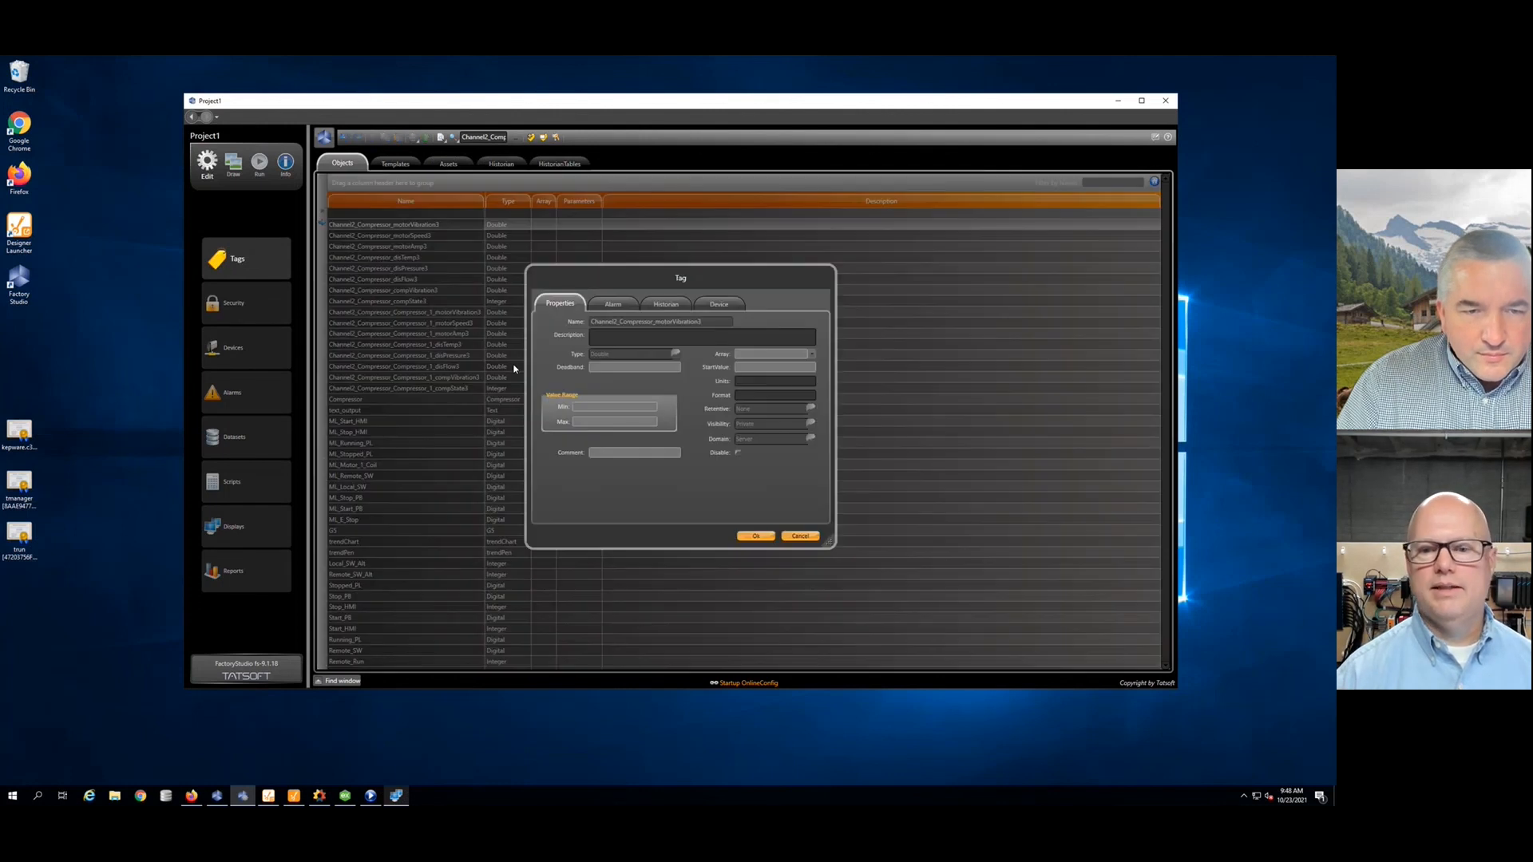
click(766, 535)
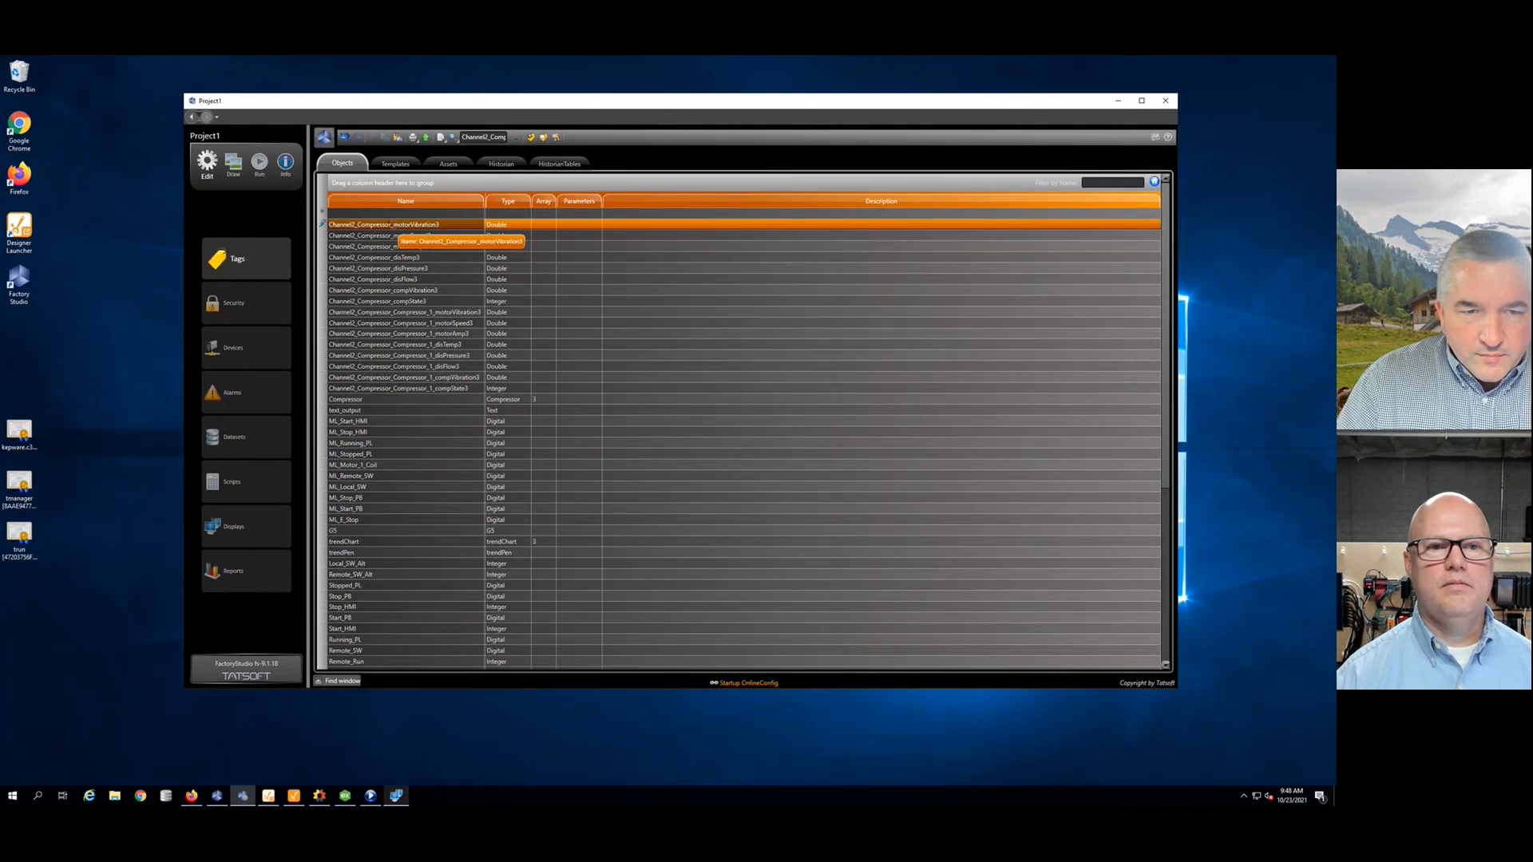
key(BackSpace)
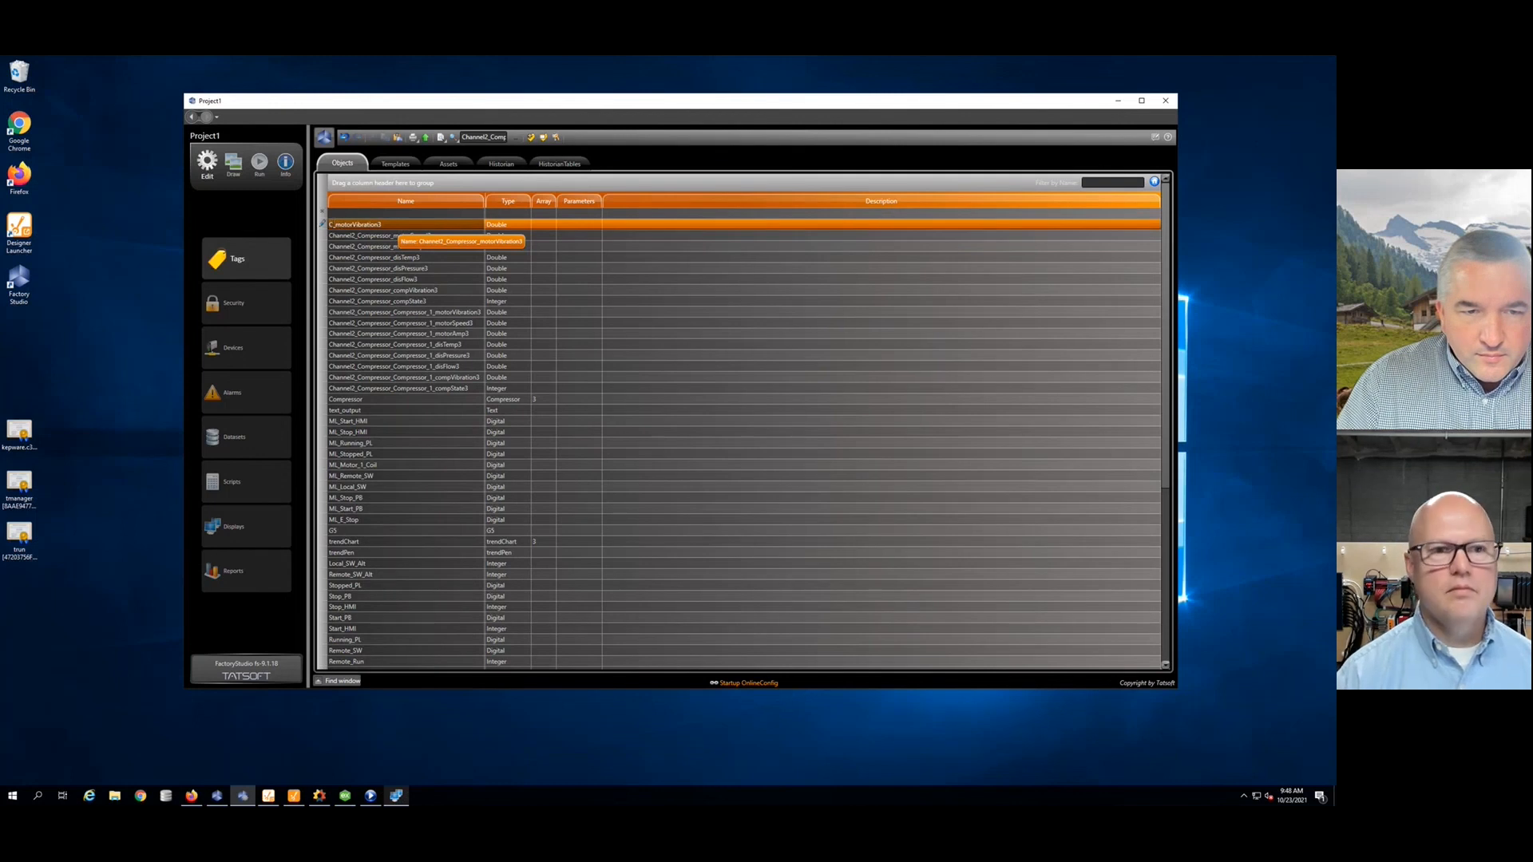
key(Delete)
key(BackSpace)
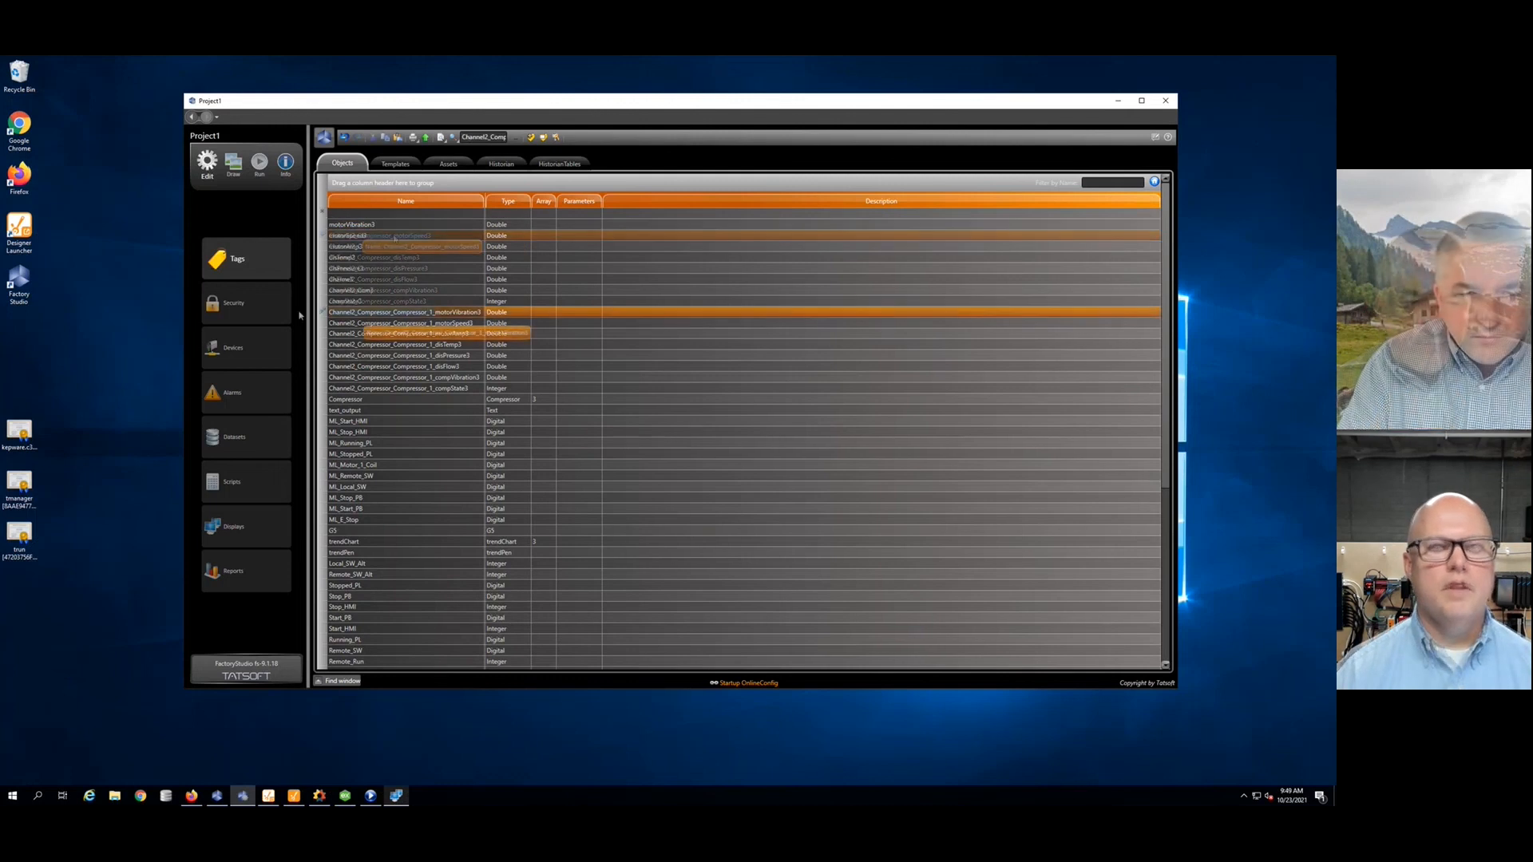
Step: Delete the eight leftover tags whose names start with Channel2_Compressor_Compressor_1_
click(410, 388)
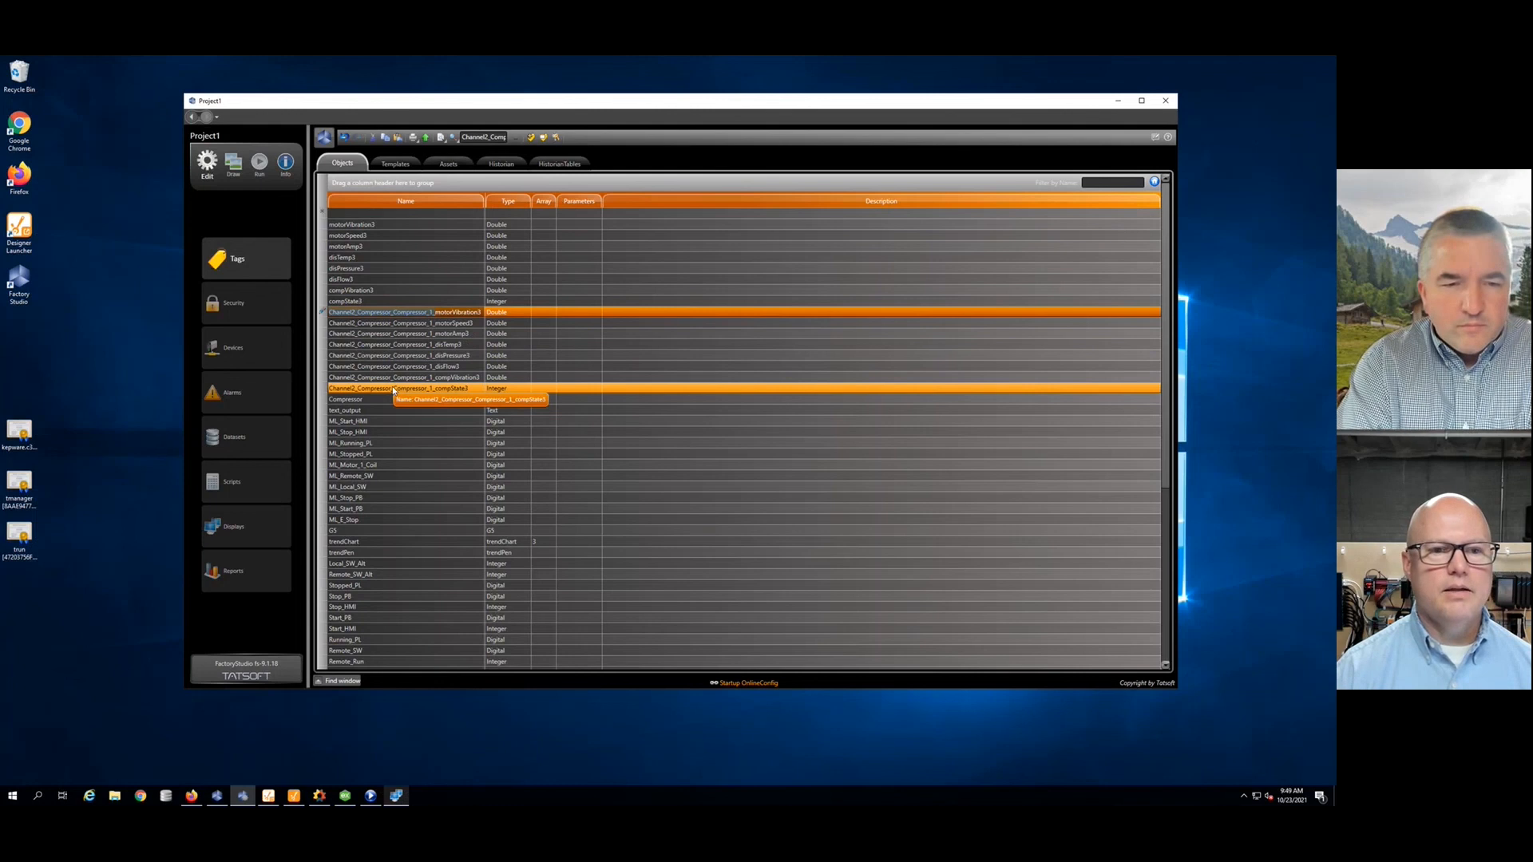
drag(393, 389, 395, 330)
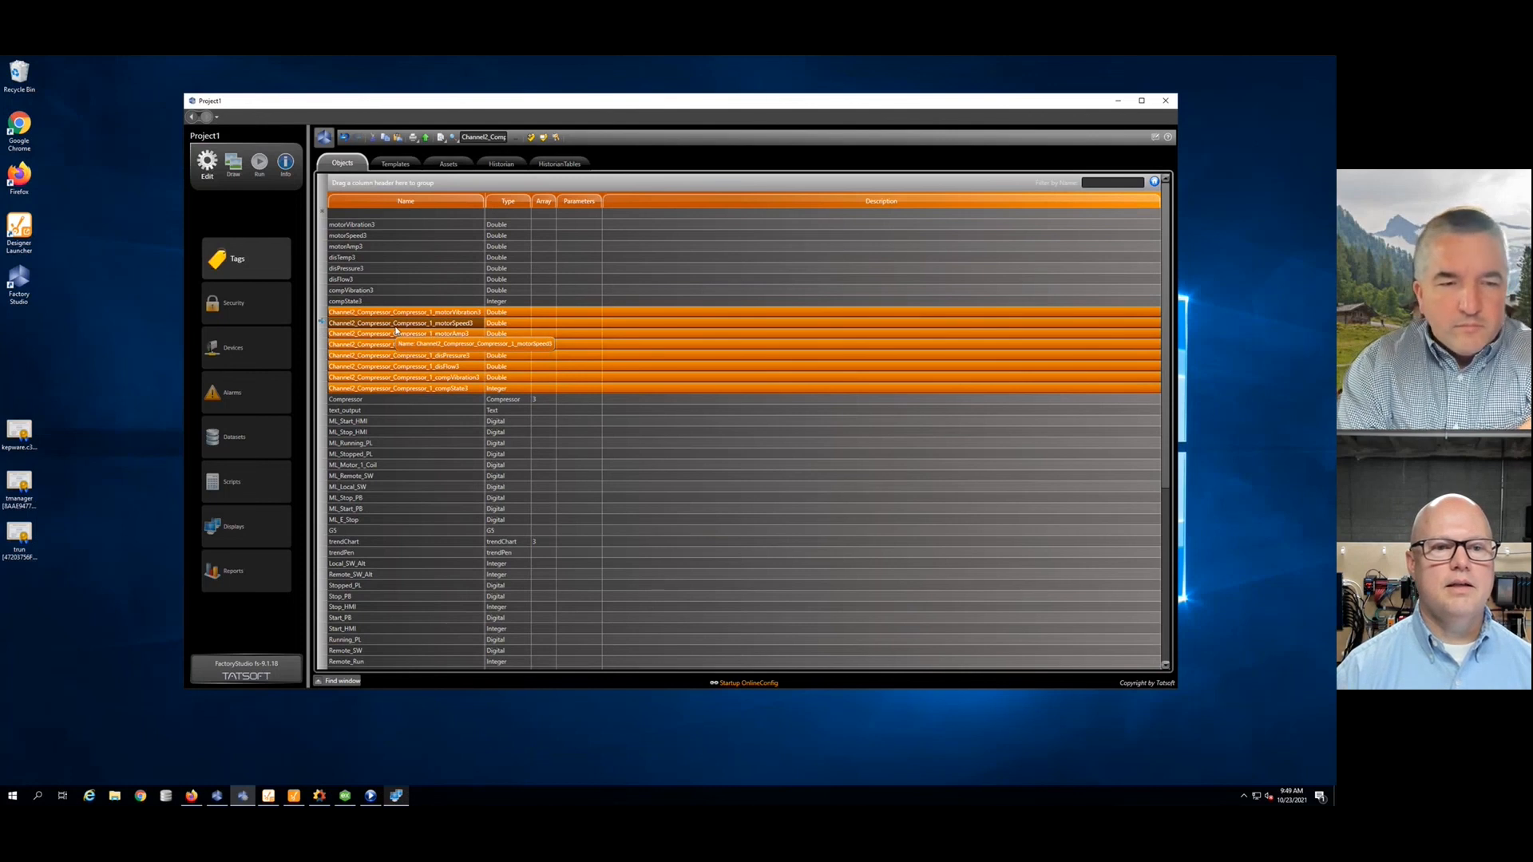
key(Delete)
click(379, 236)
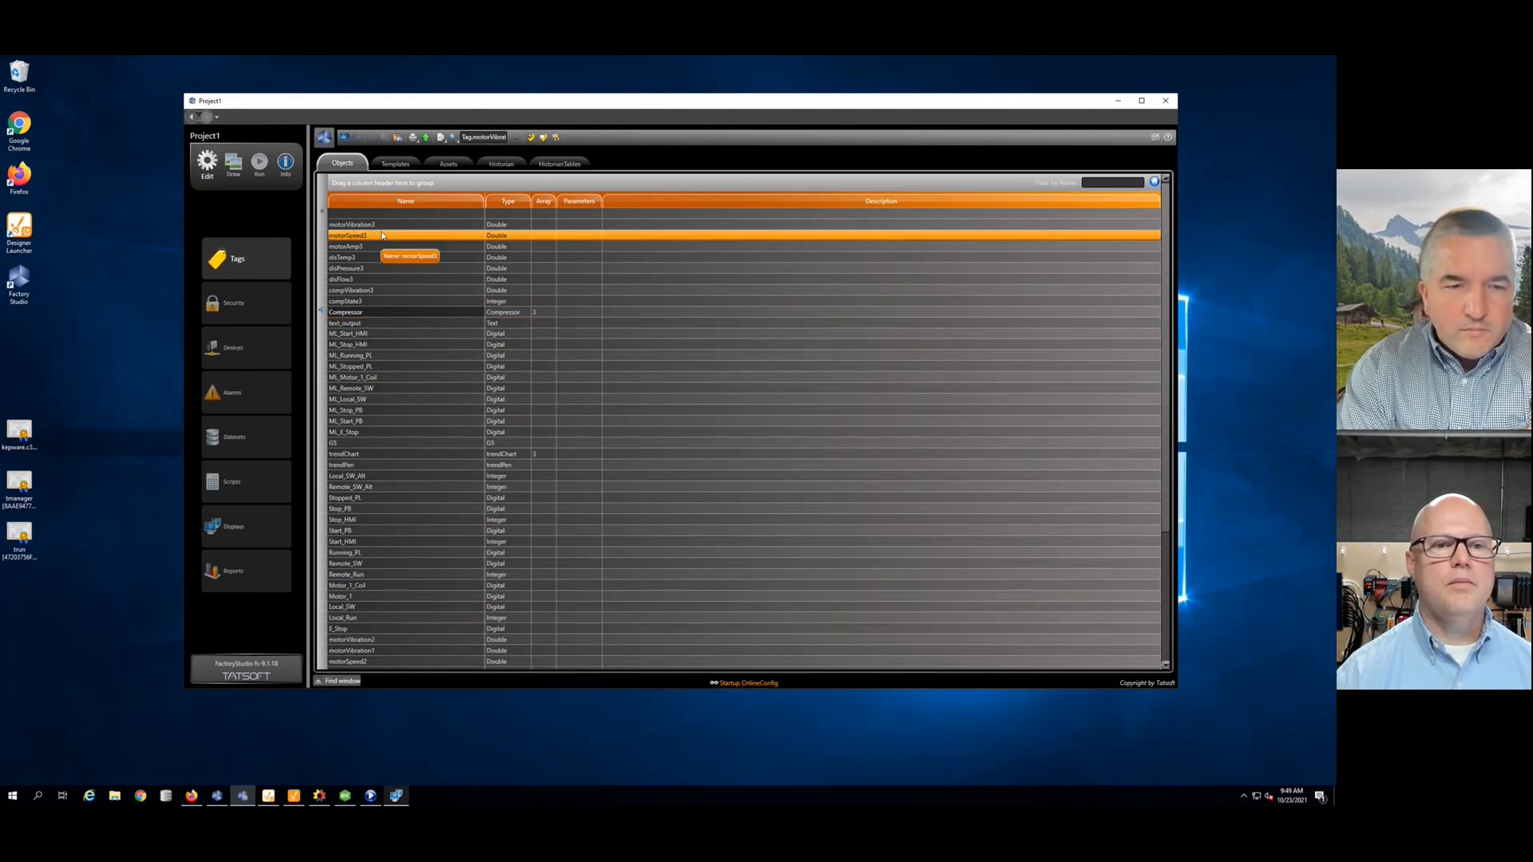
click(376, 246)
click(375, 256)
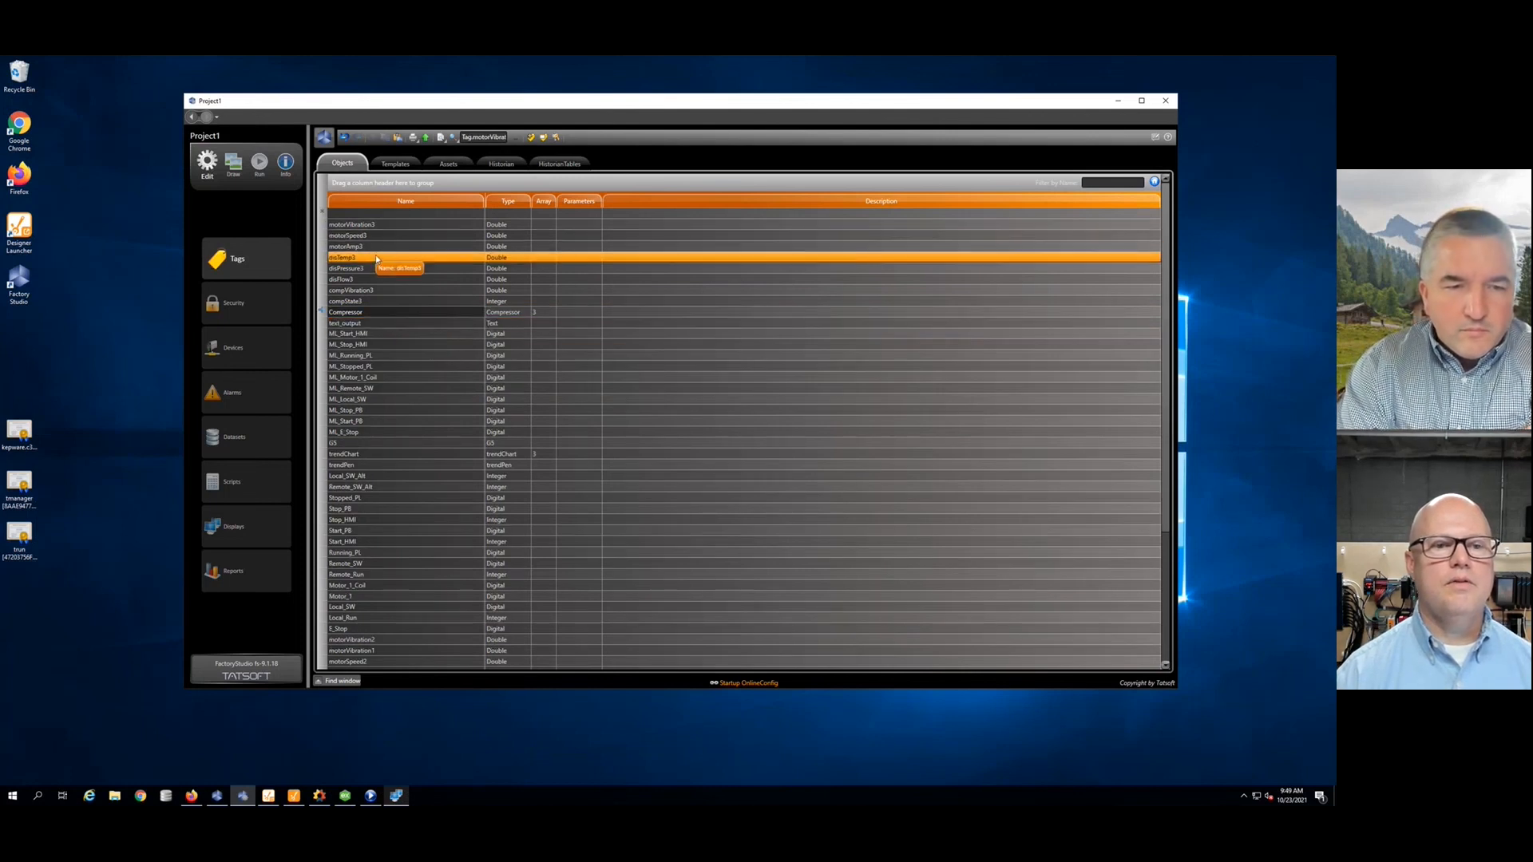
click(373, 268)
click(370, 279)
click(371, 302)
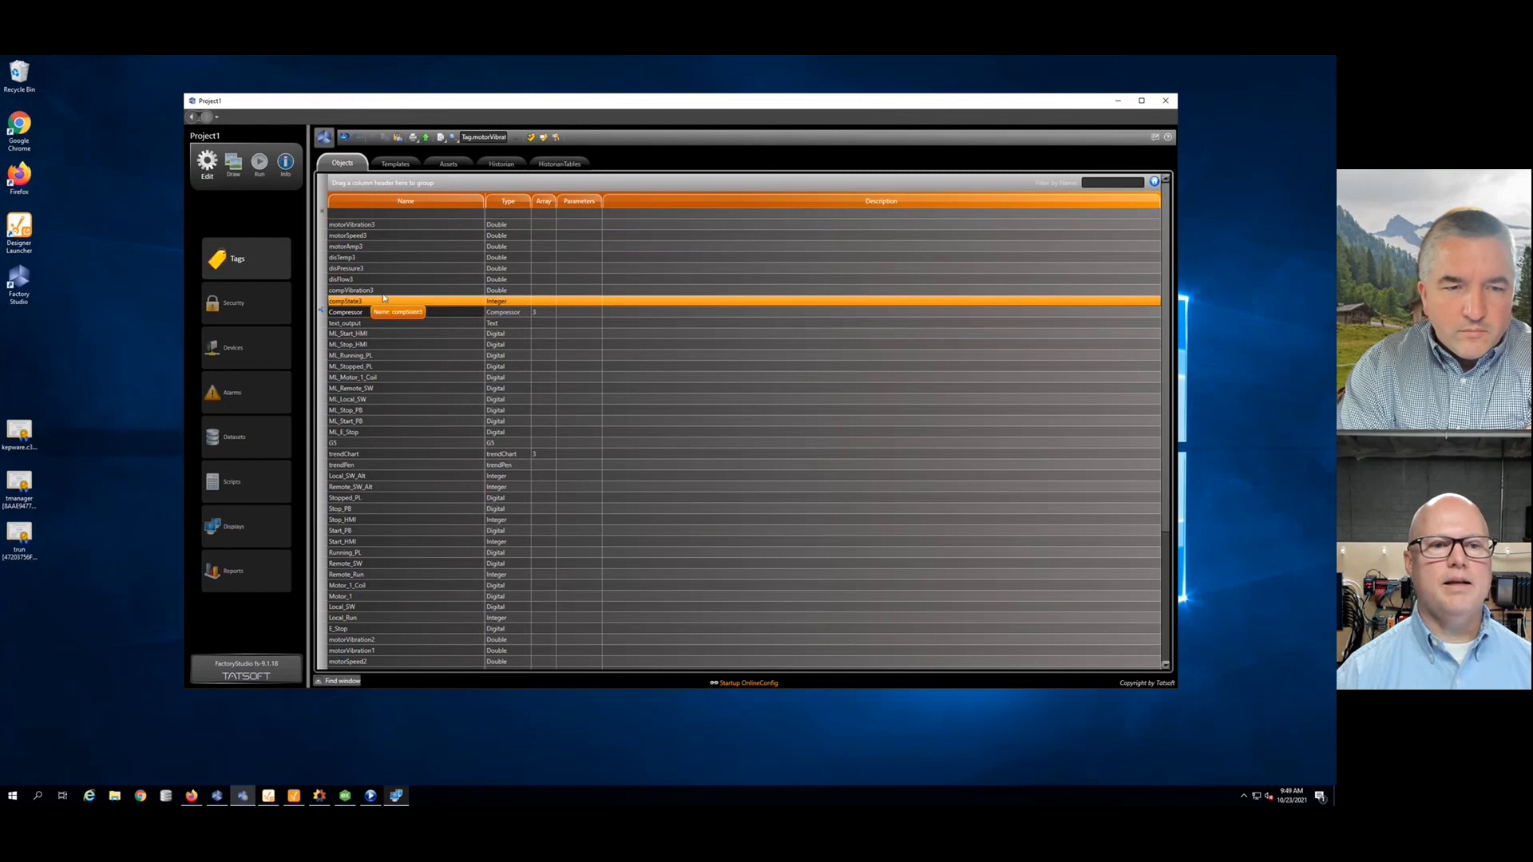
Step: View Compressor 1, Compressor 2 and Compressor 3 in turn on the running Compressor Dashboard, and minimize its window
click(397, 797)
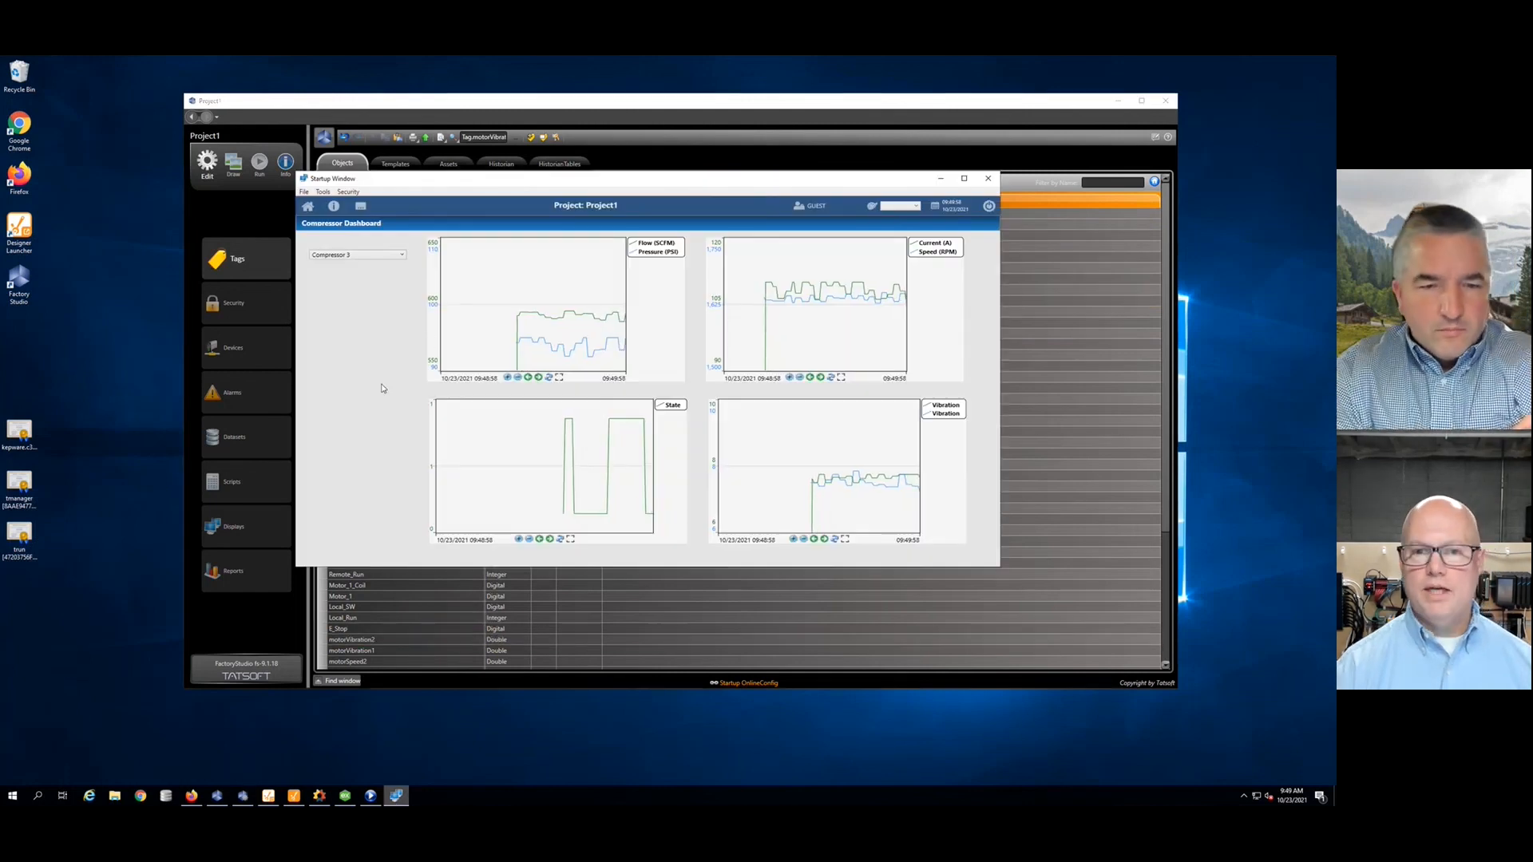
click(401, 256)
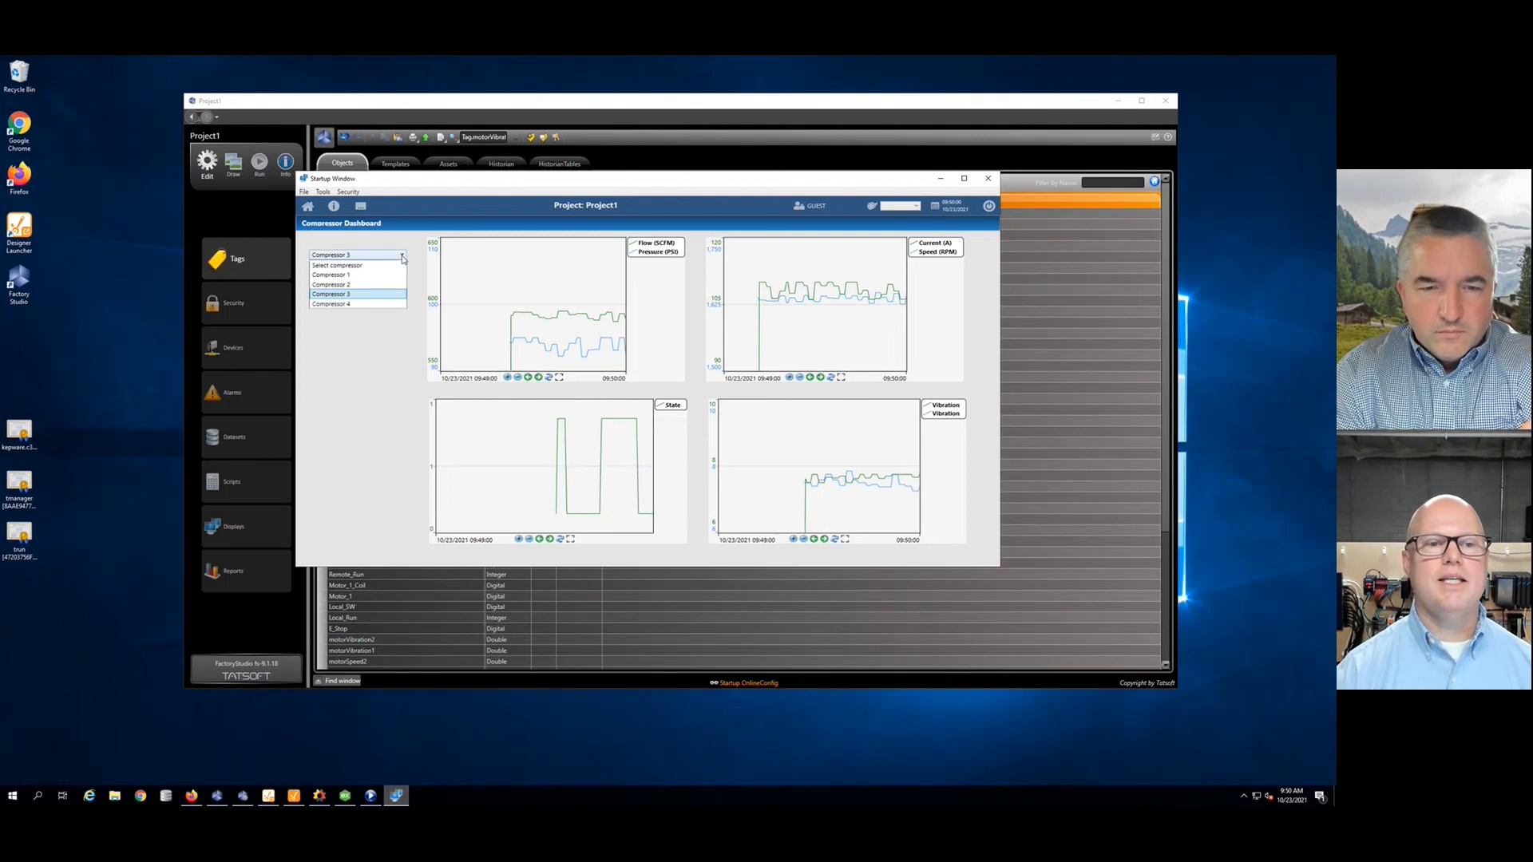
click(335, 274)
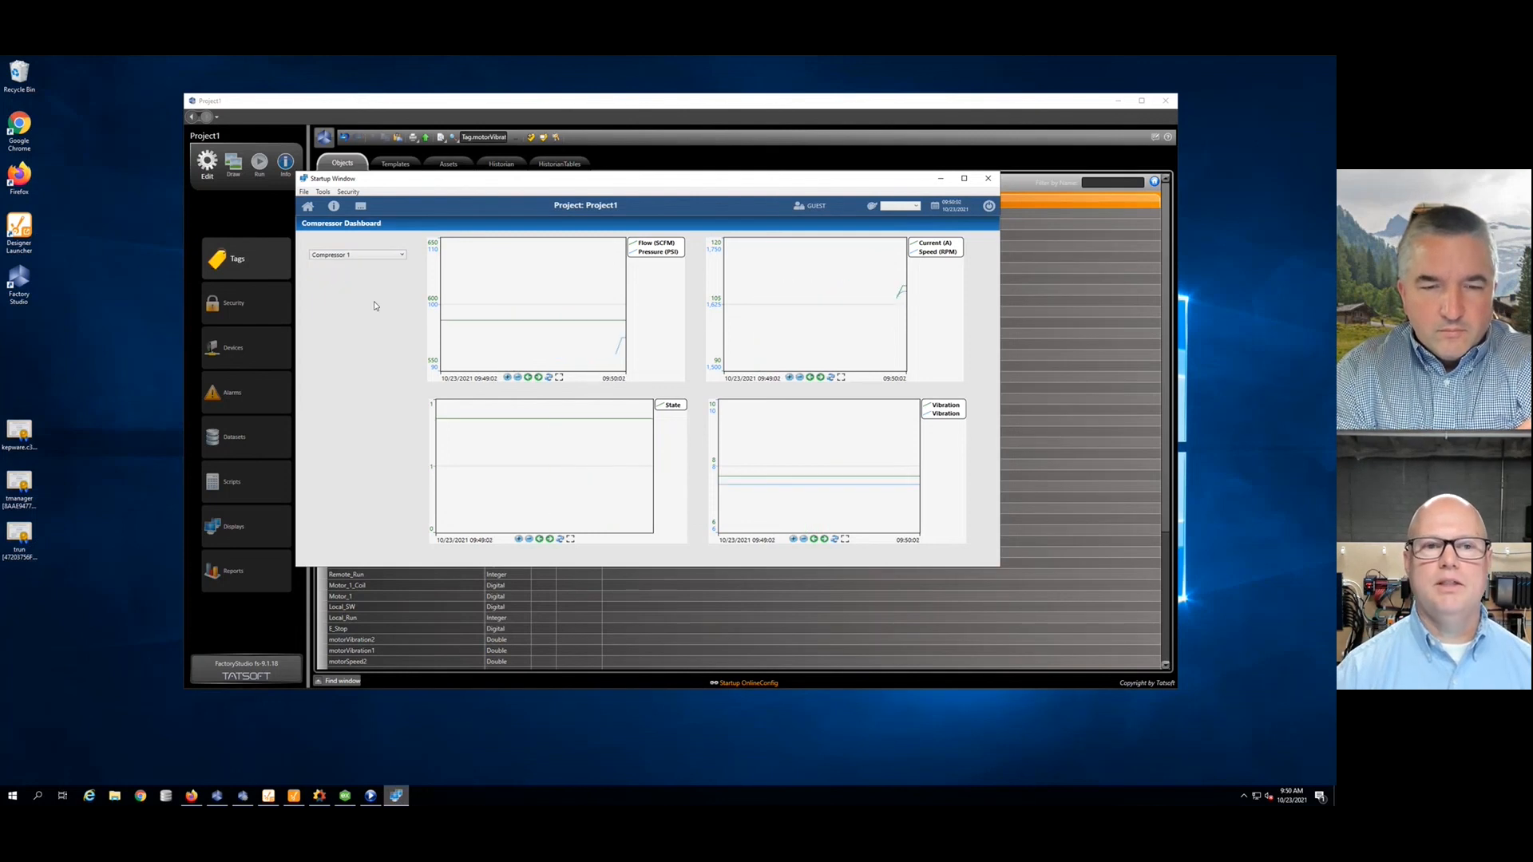
click(402, 255)
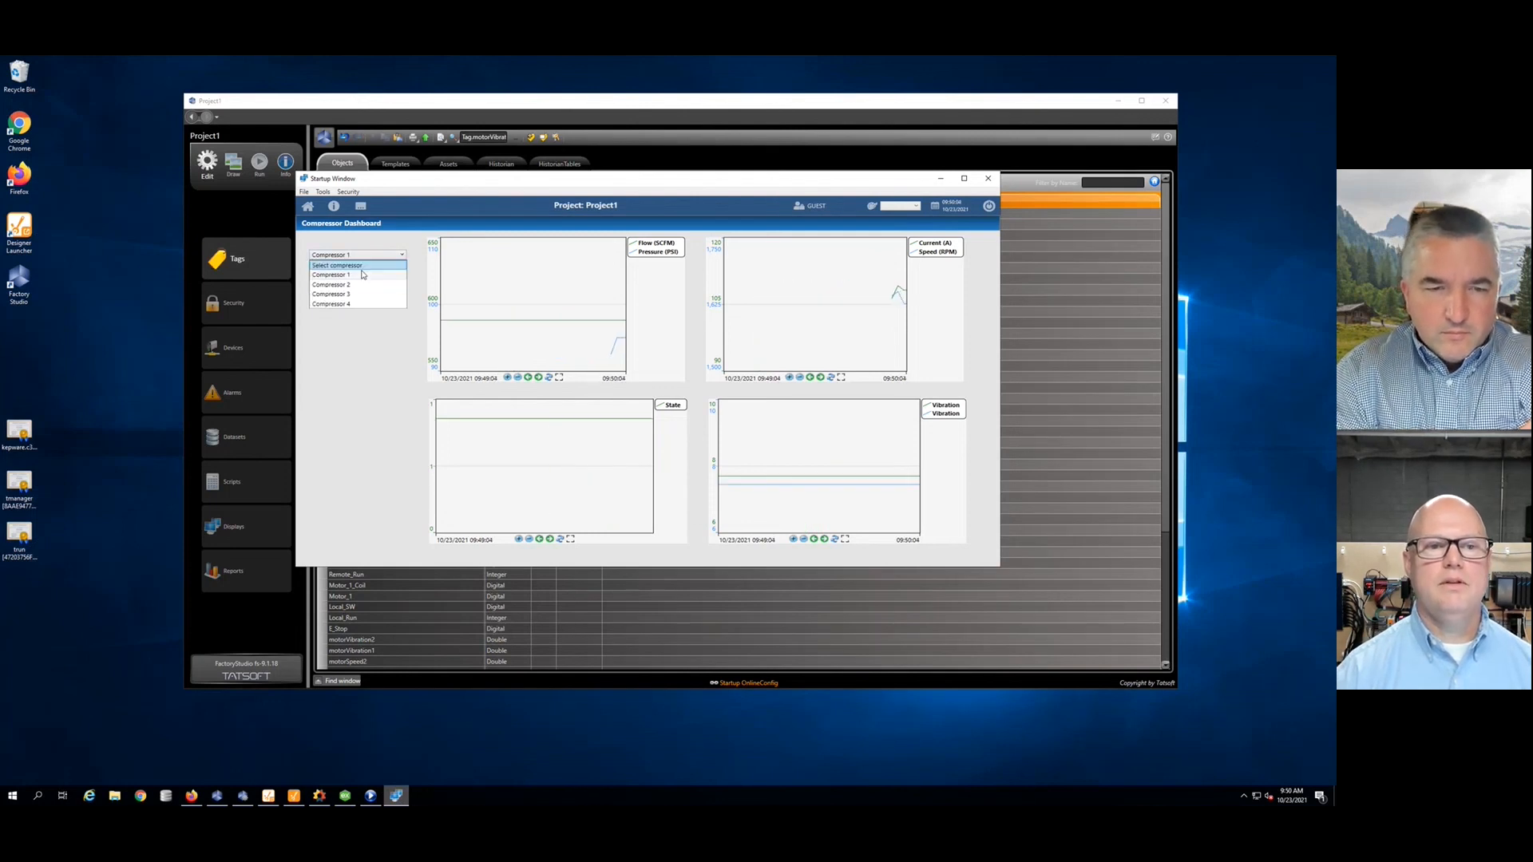
click(352, 284)
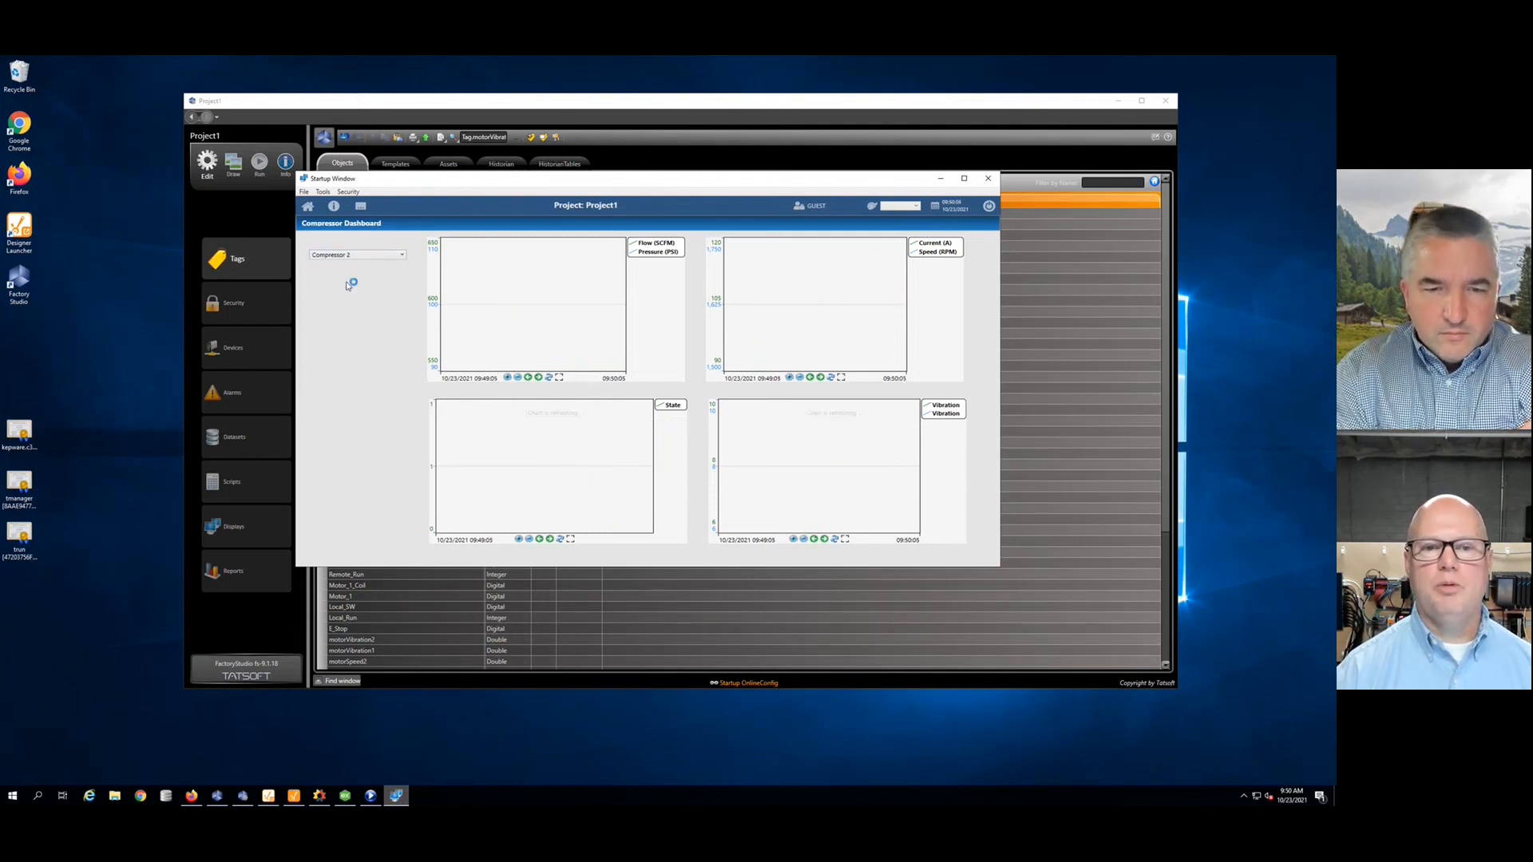
click(402, 256)
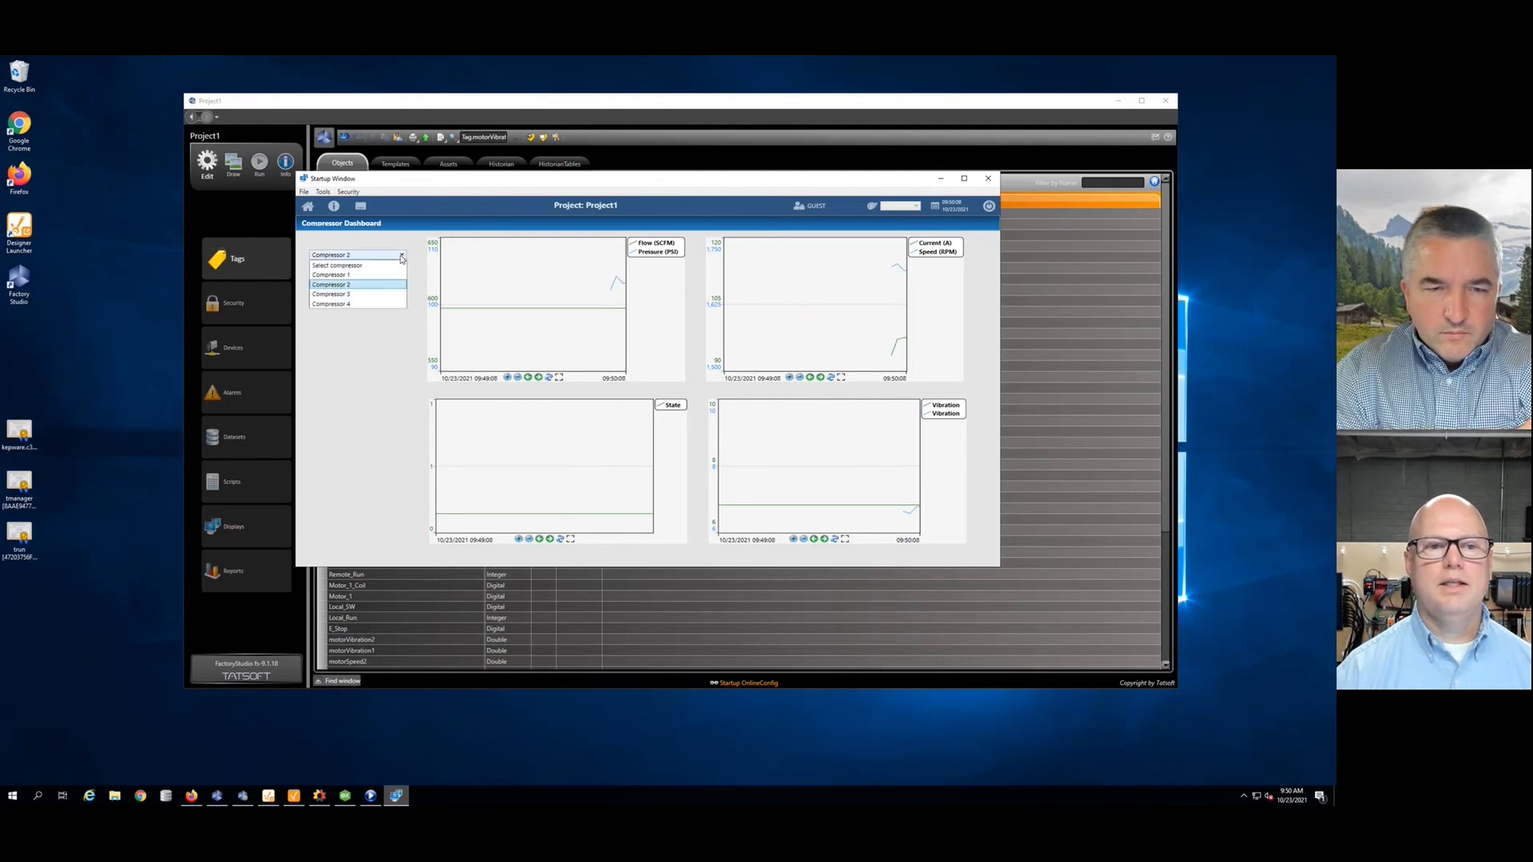
click(356, 294)
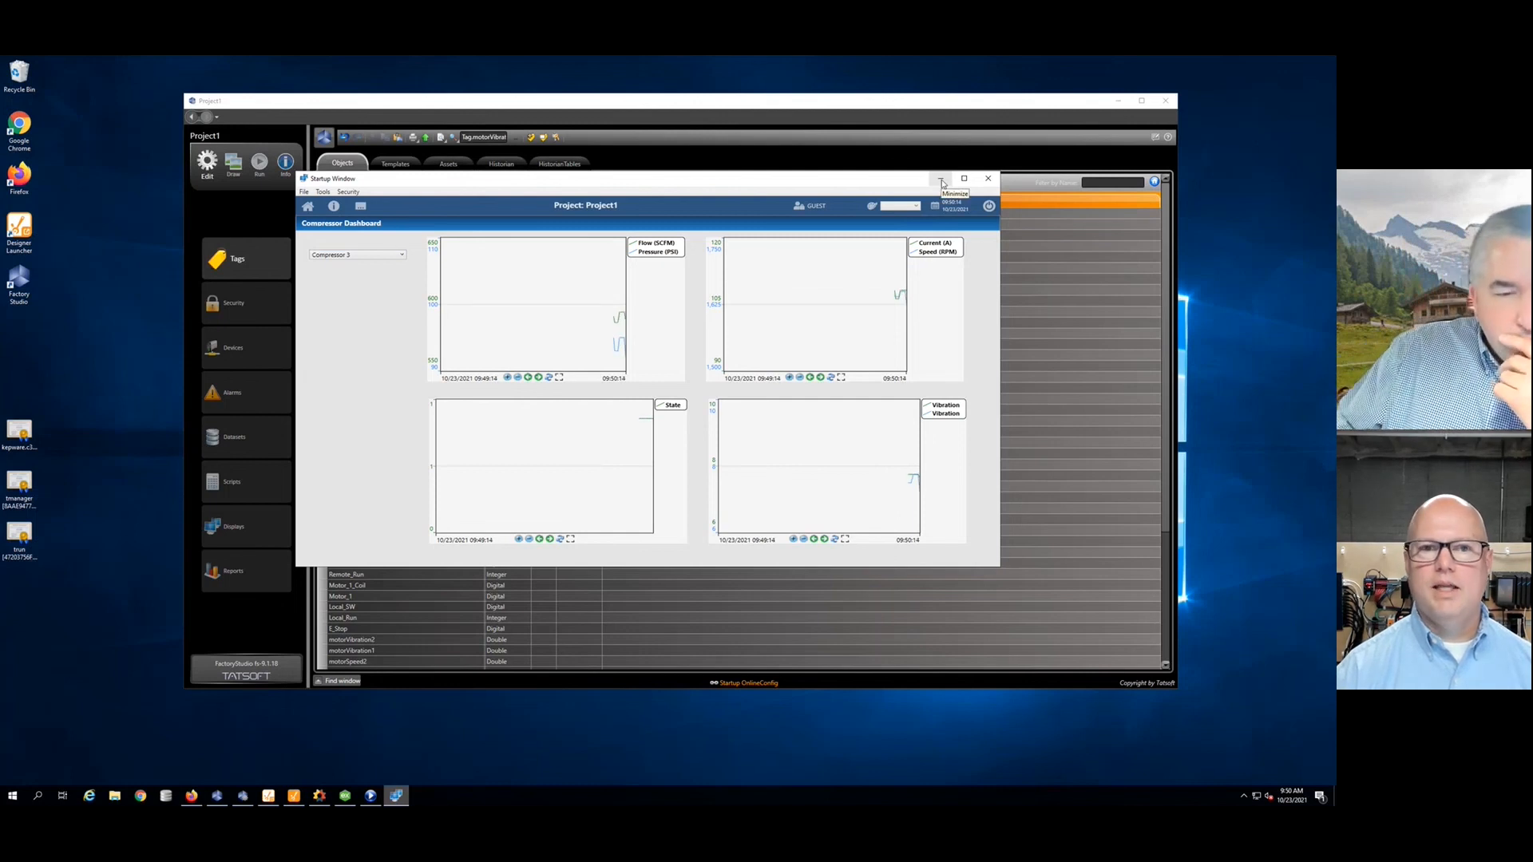
click(941, 179)
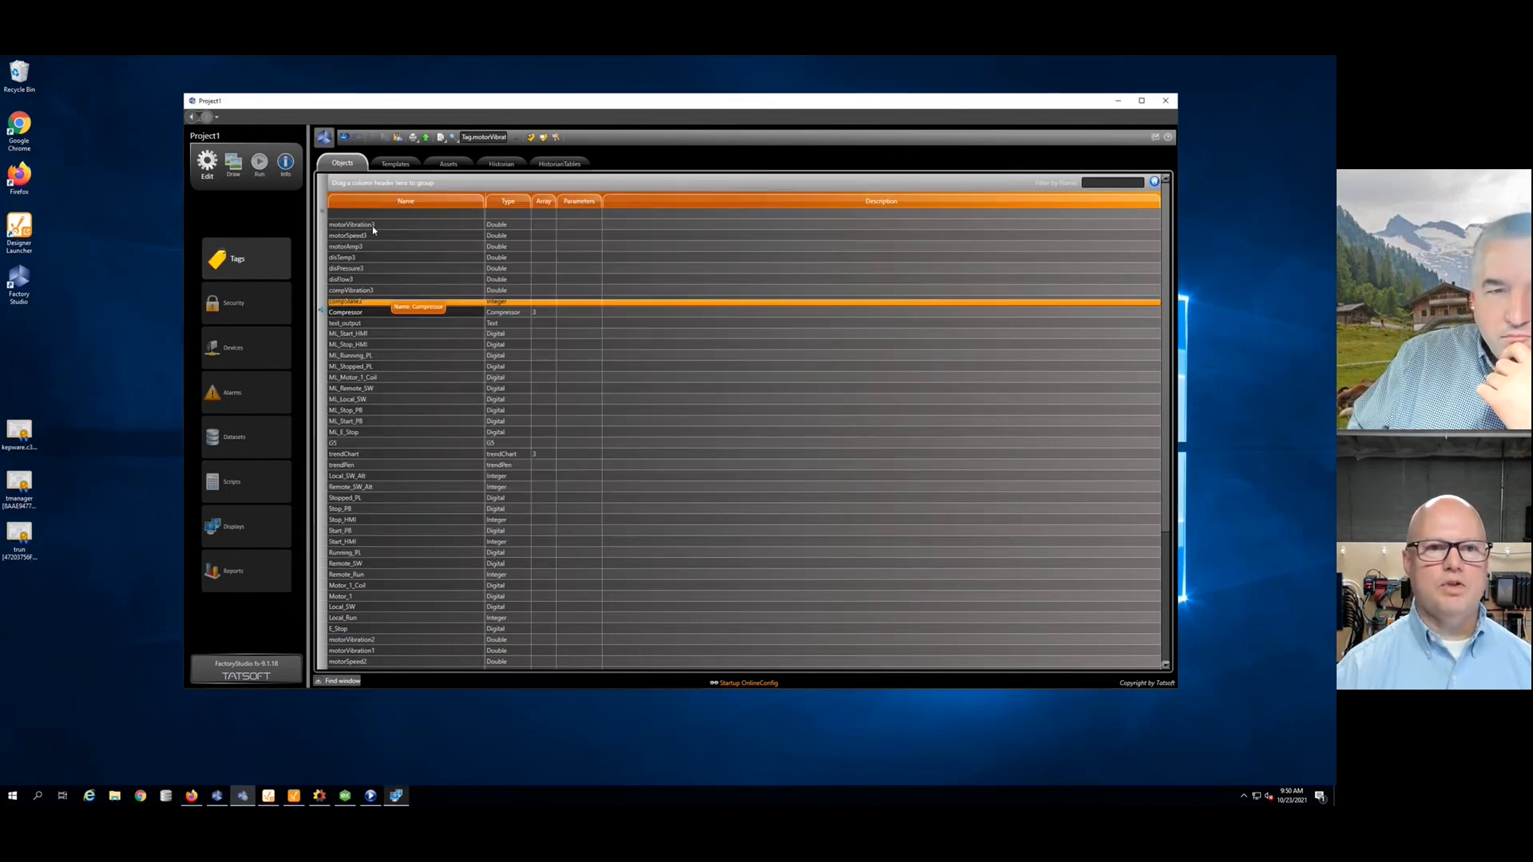
Step: Examine the chartRefresh script, the third compressor's tag objects and their Kepware device points
click(237, 483)
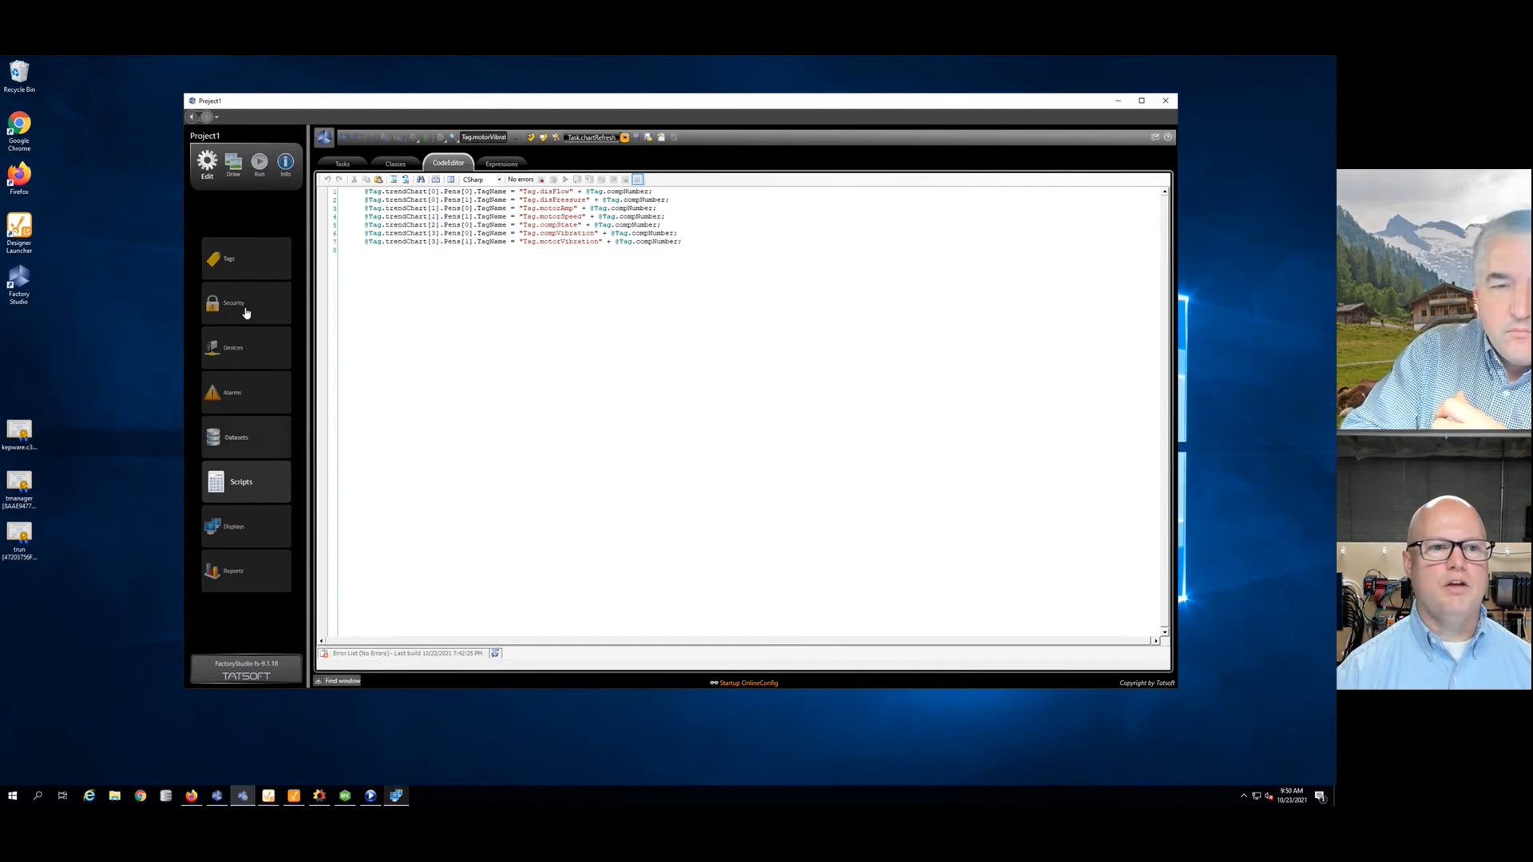
click(242, 264)
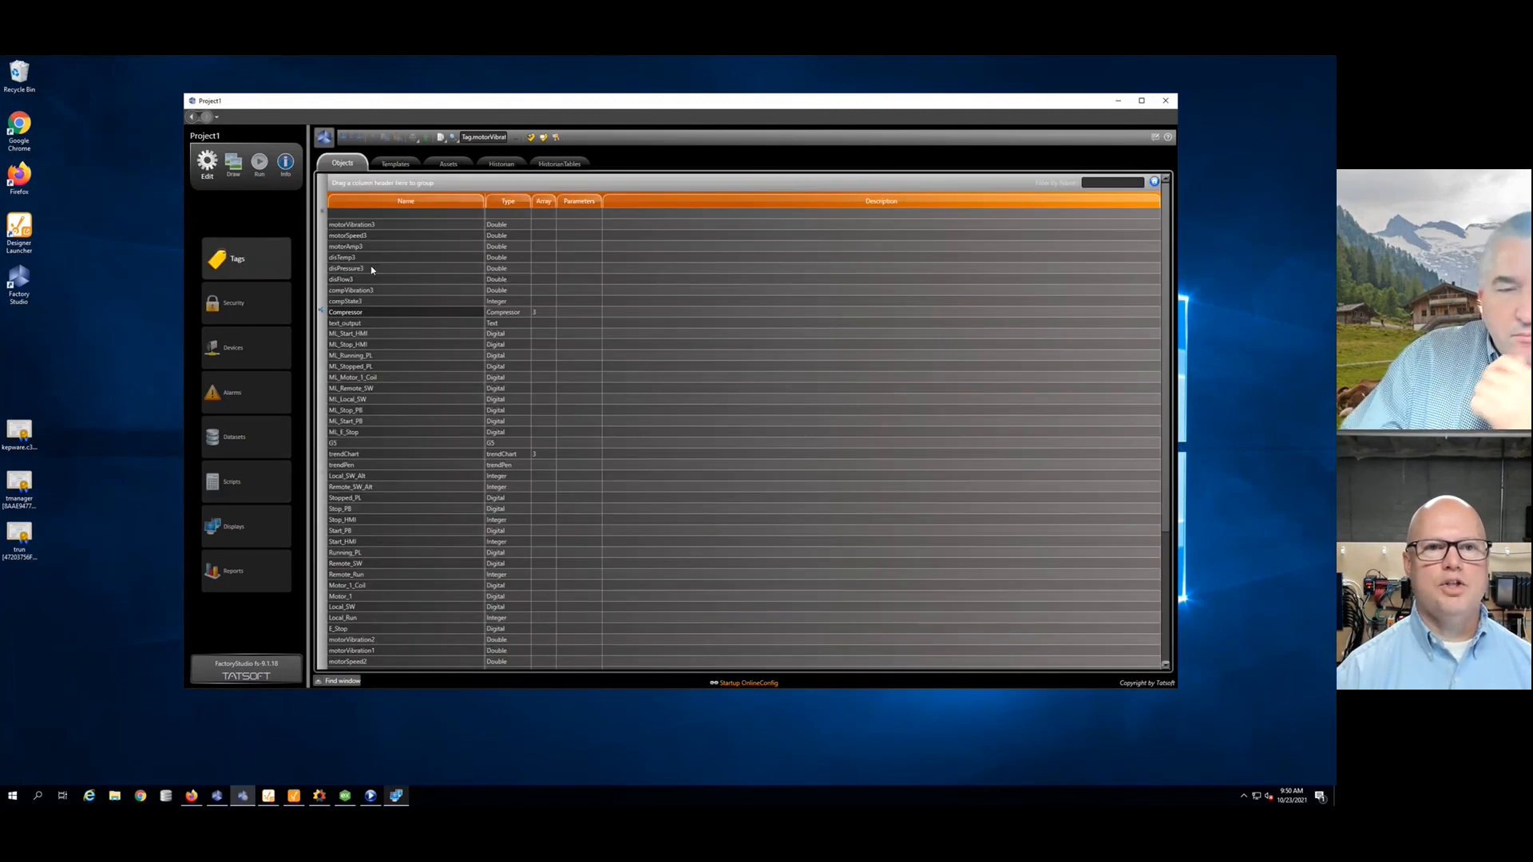
click(236, 349)
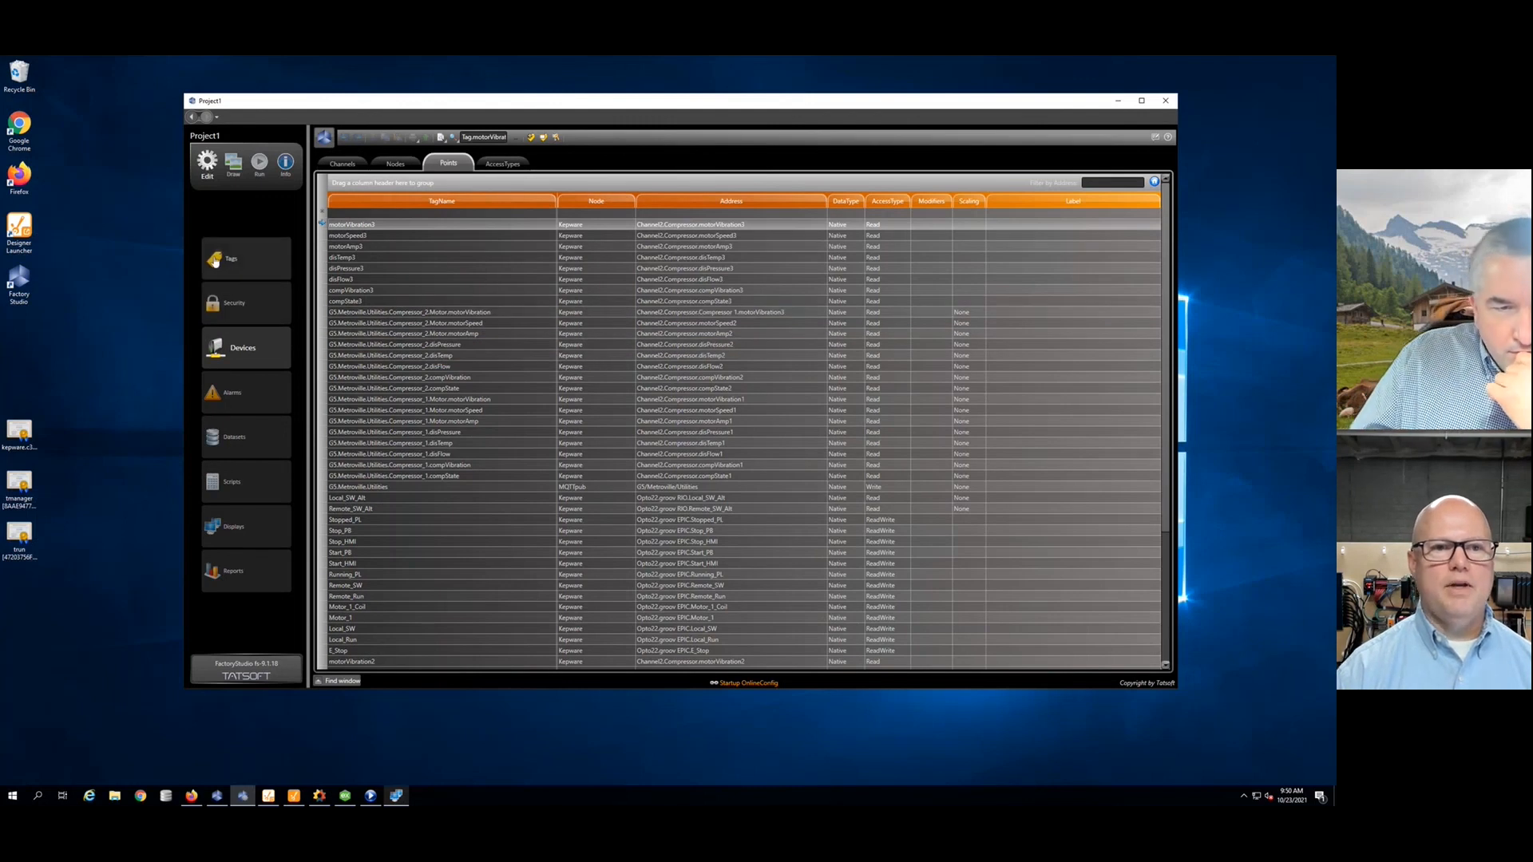
click(242, 258)
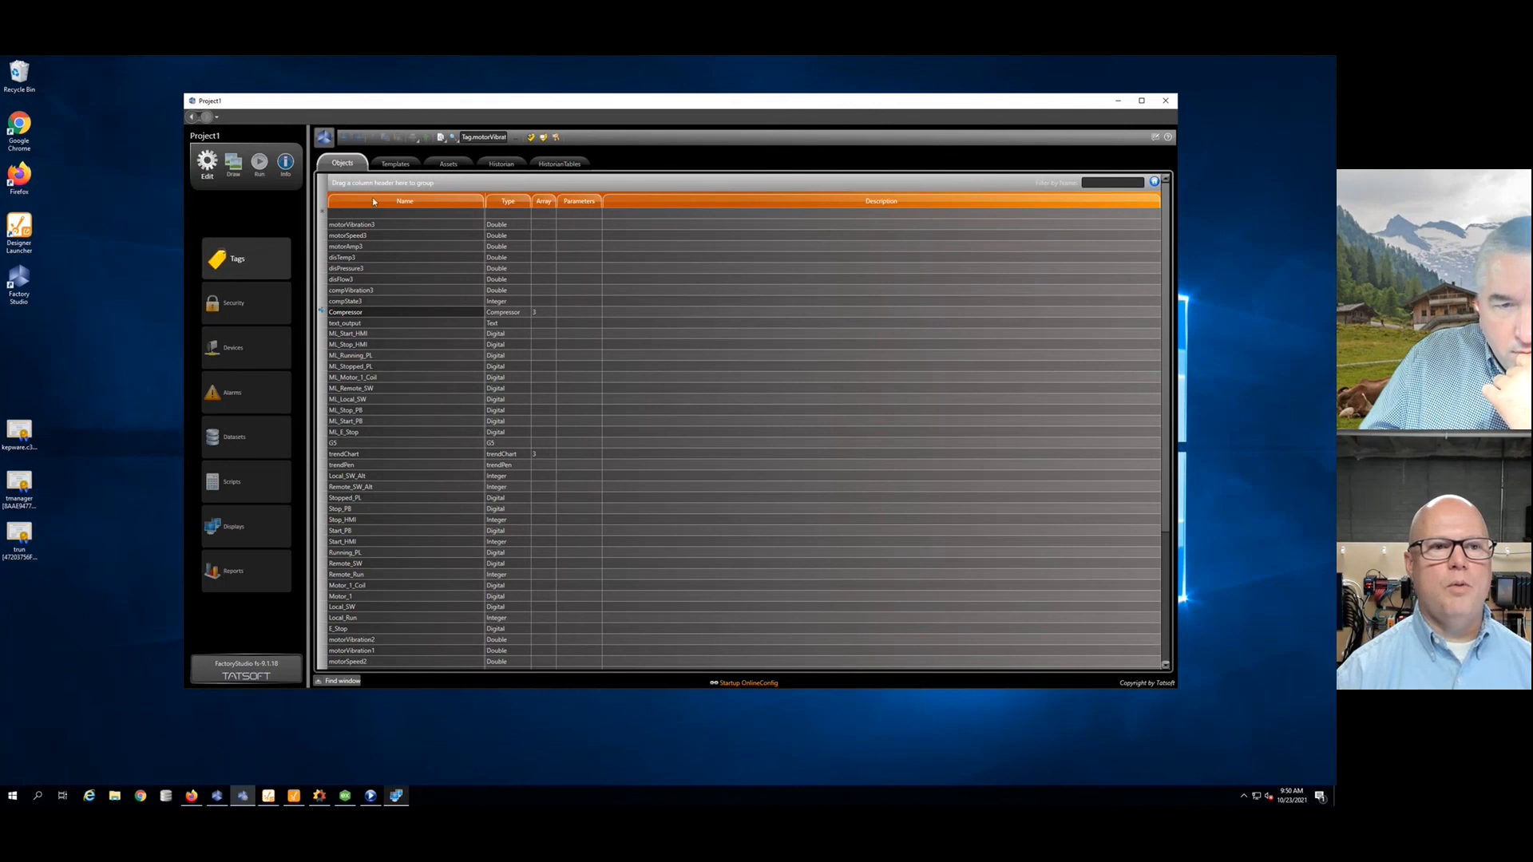
click(230, 357)
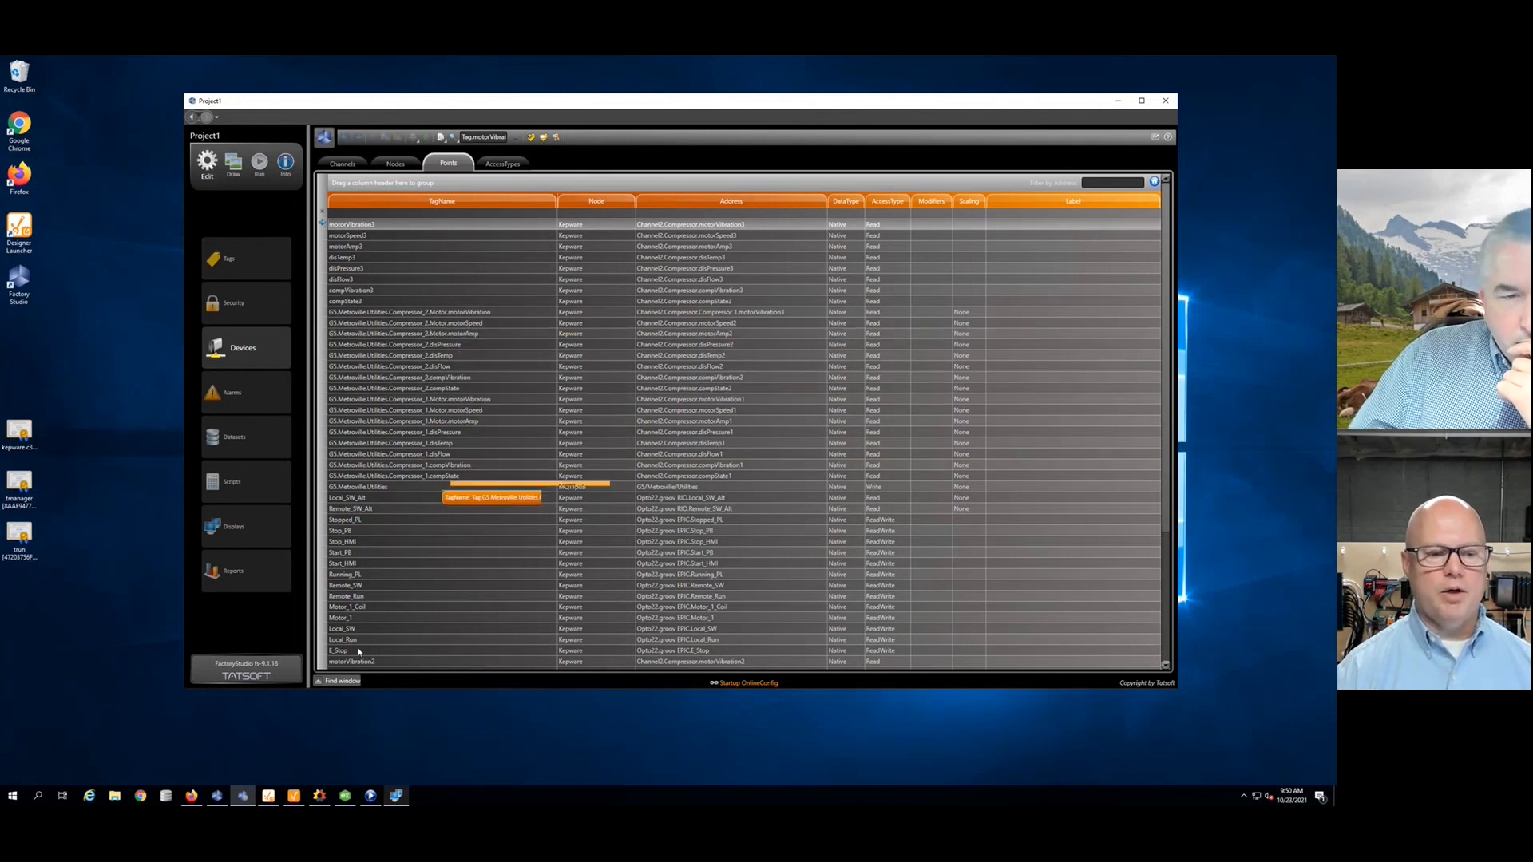
Step: Switch to Ignition Designer and examine the Compressor_1 and Compressor_2 tags under Metroville's Utilities in the MQTT Engine tags
click(296, 794)
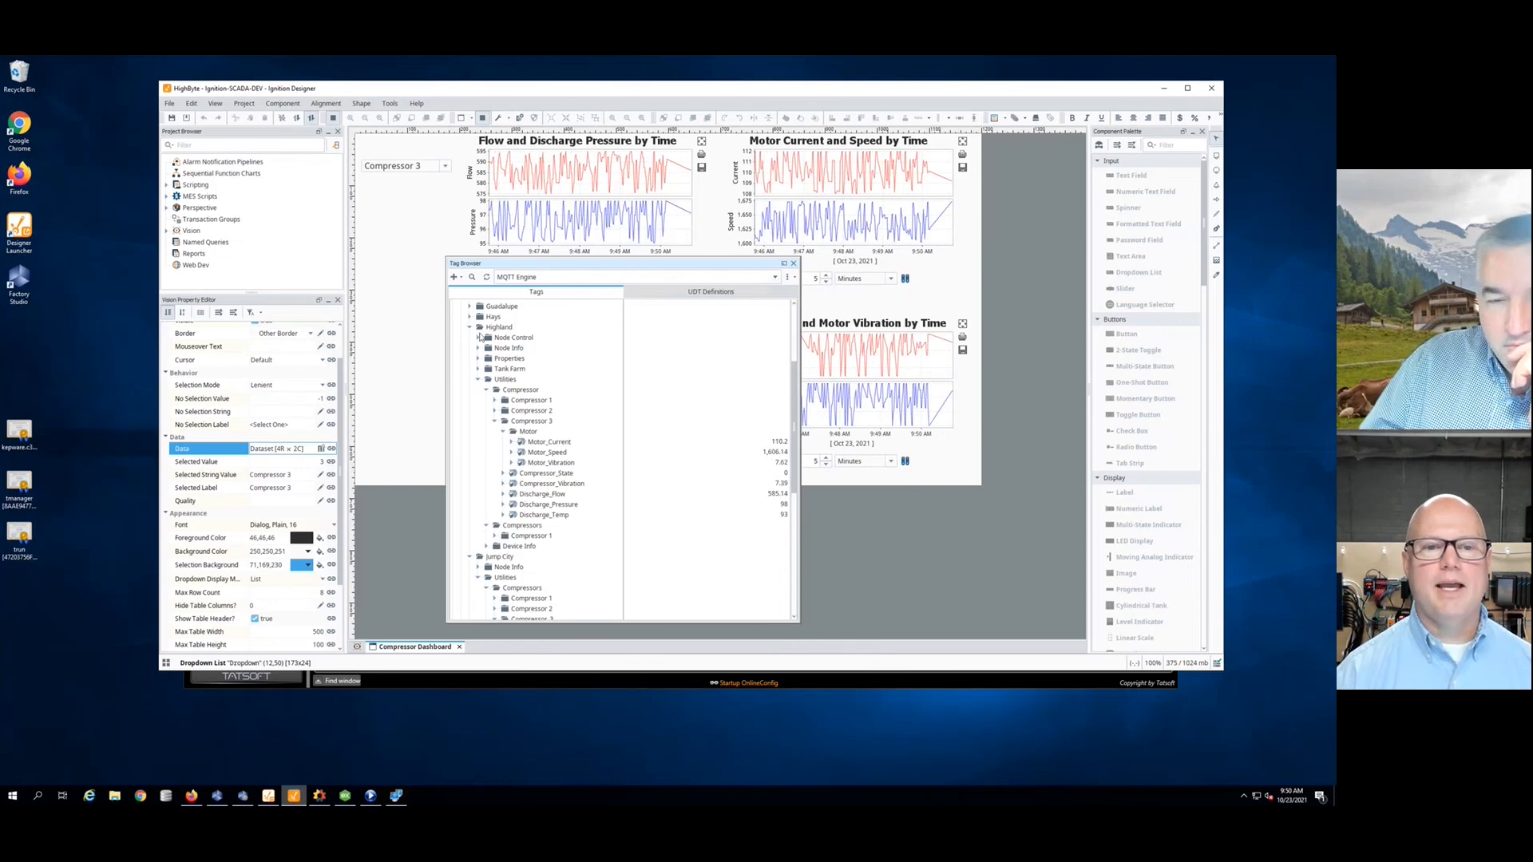
click(470, 328)
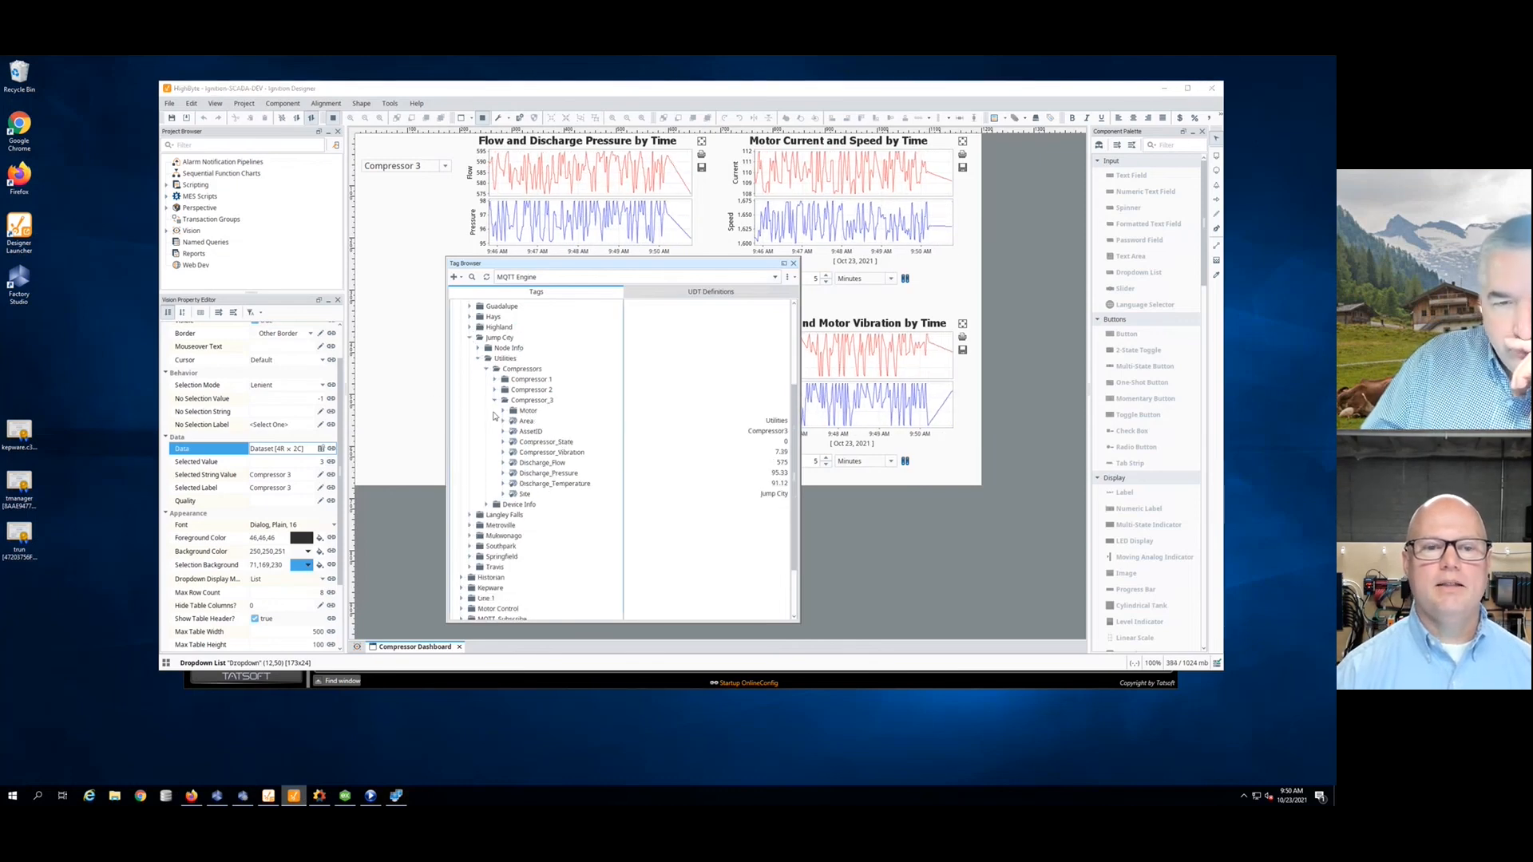
click(469, 526)
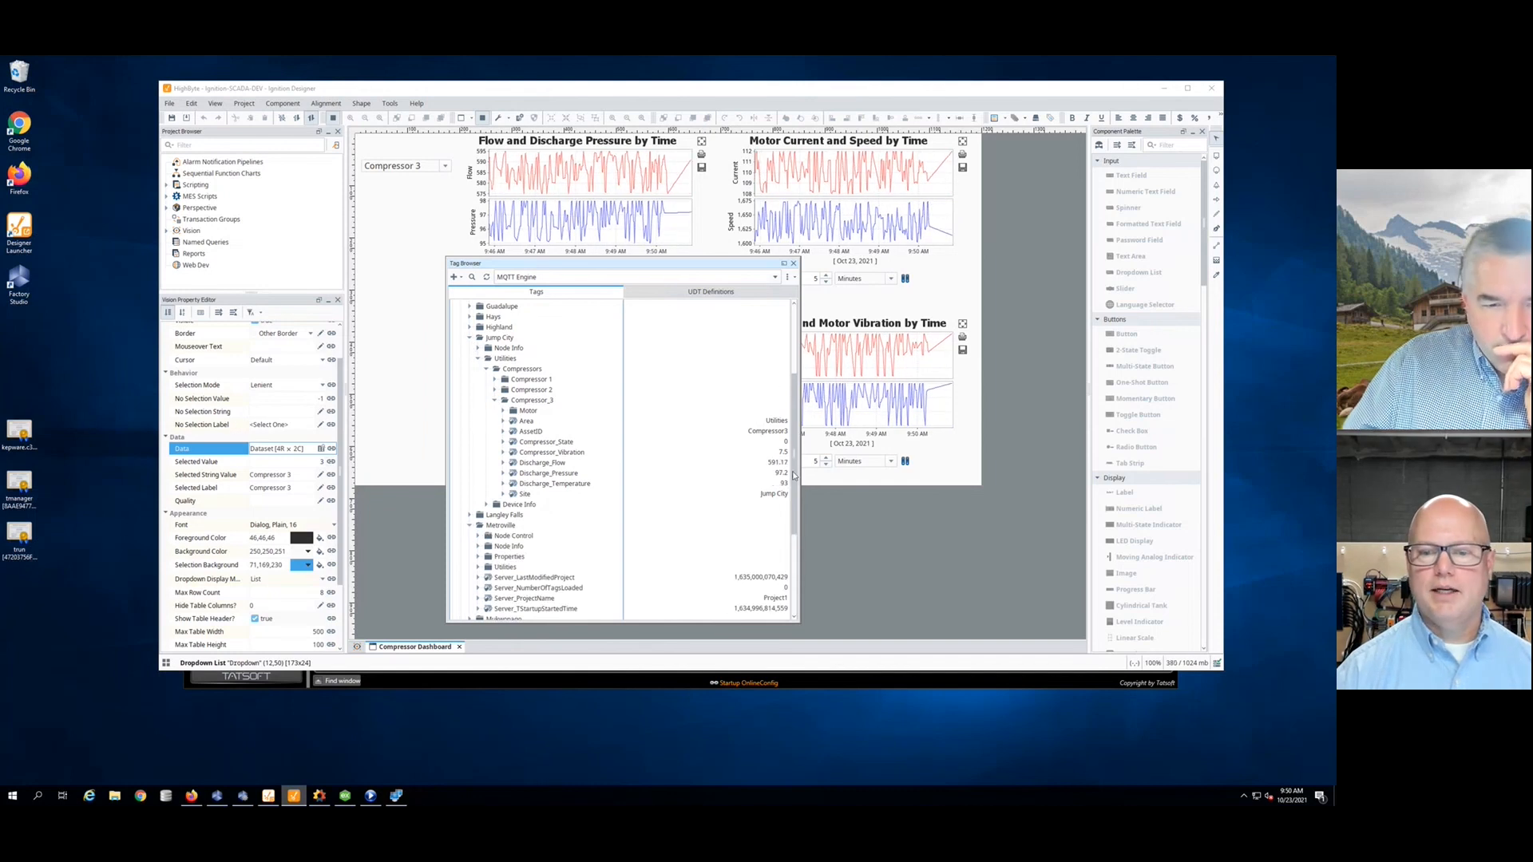
drag(794, 490, 795, 566)
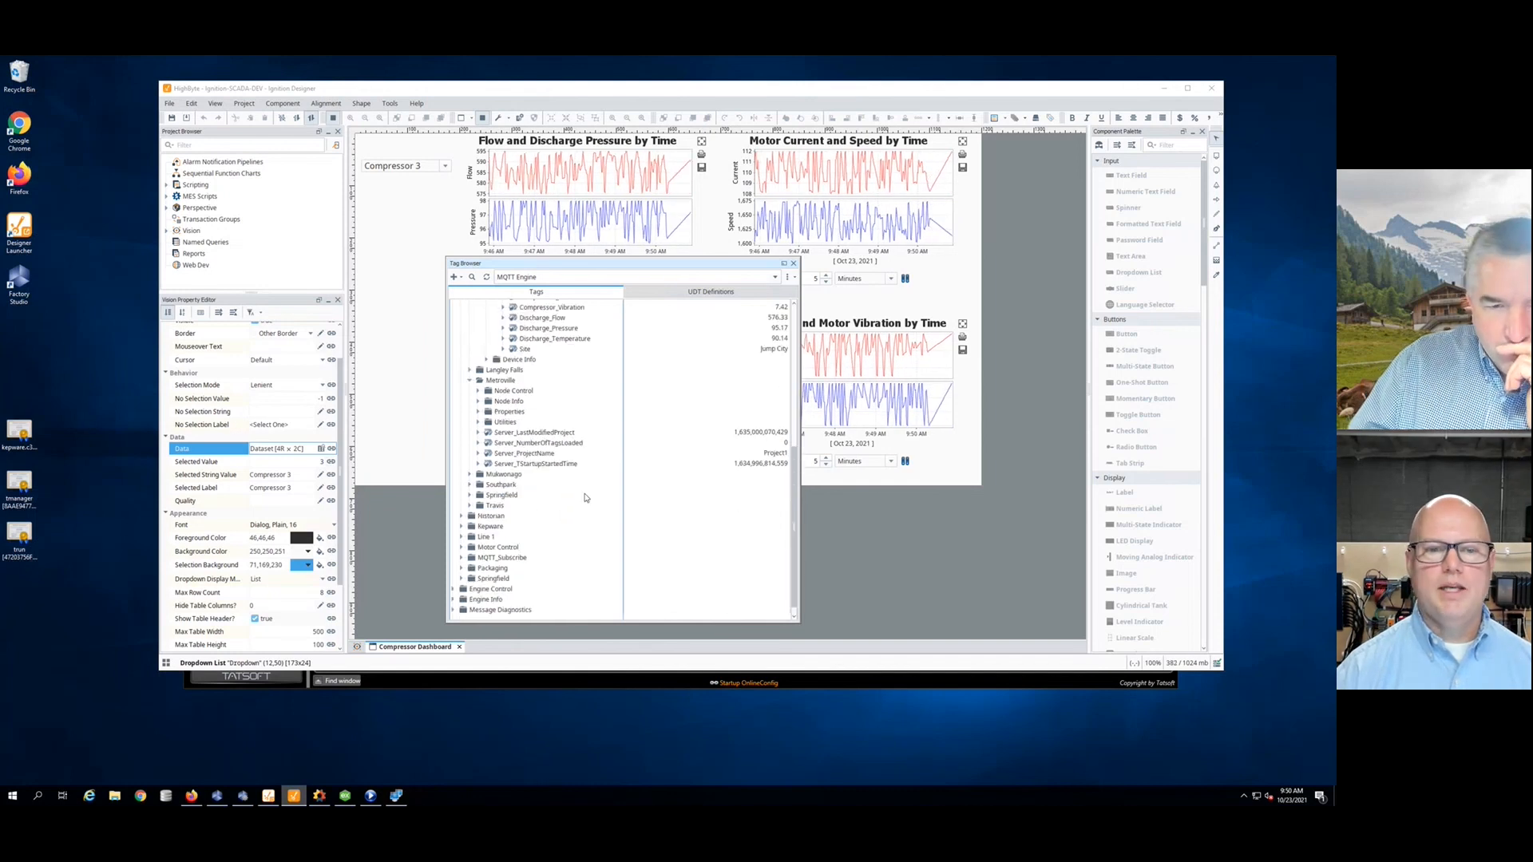
click(478, 421)
double_click(515, 452)
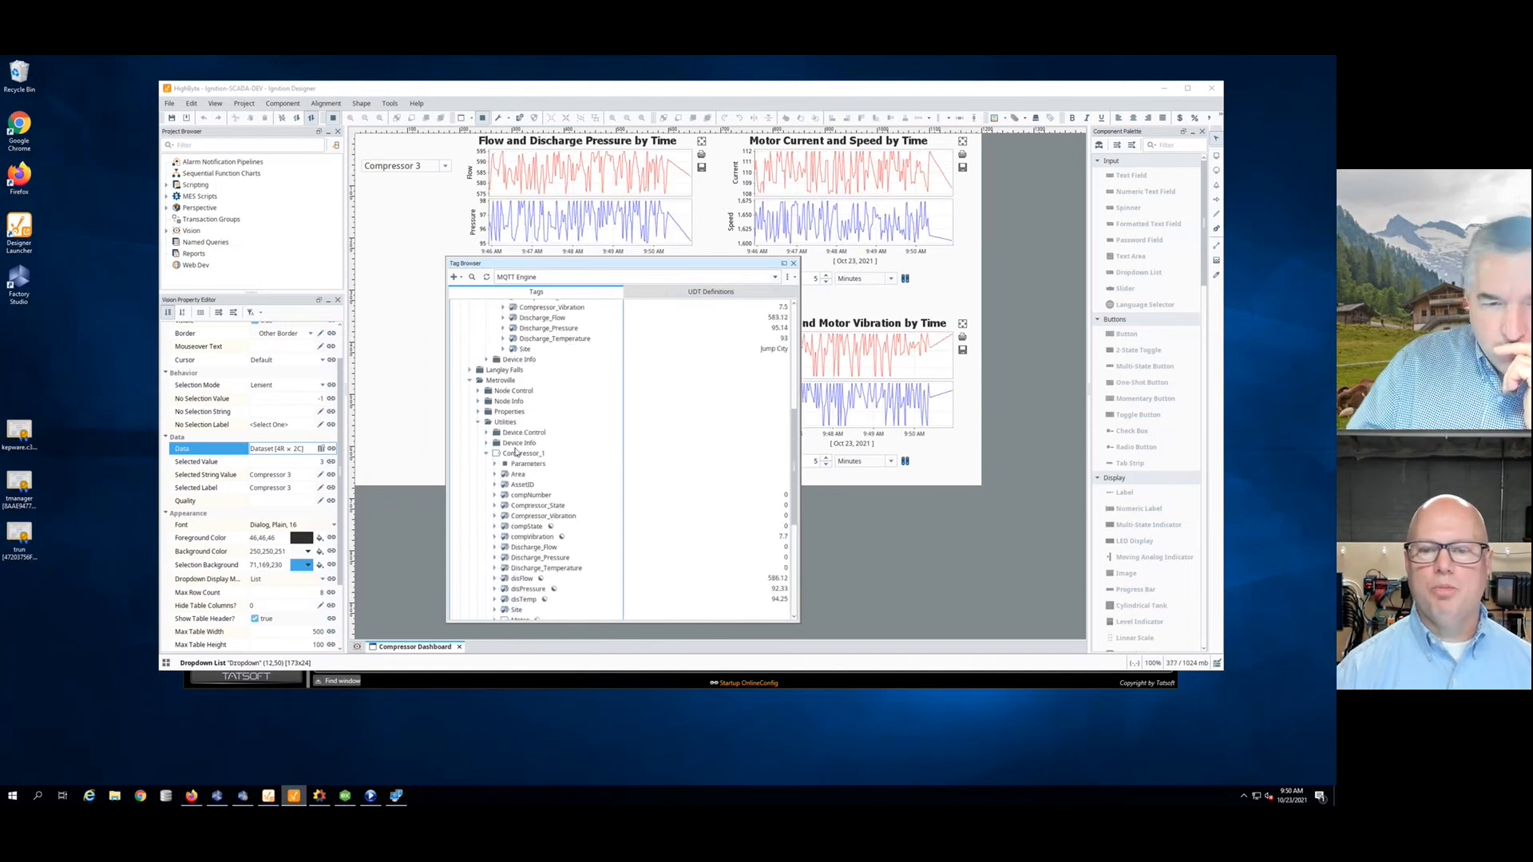
scroll(514, 453, down, 5)
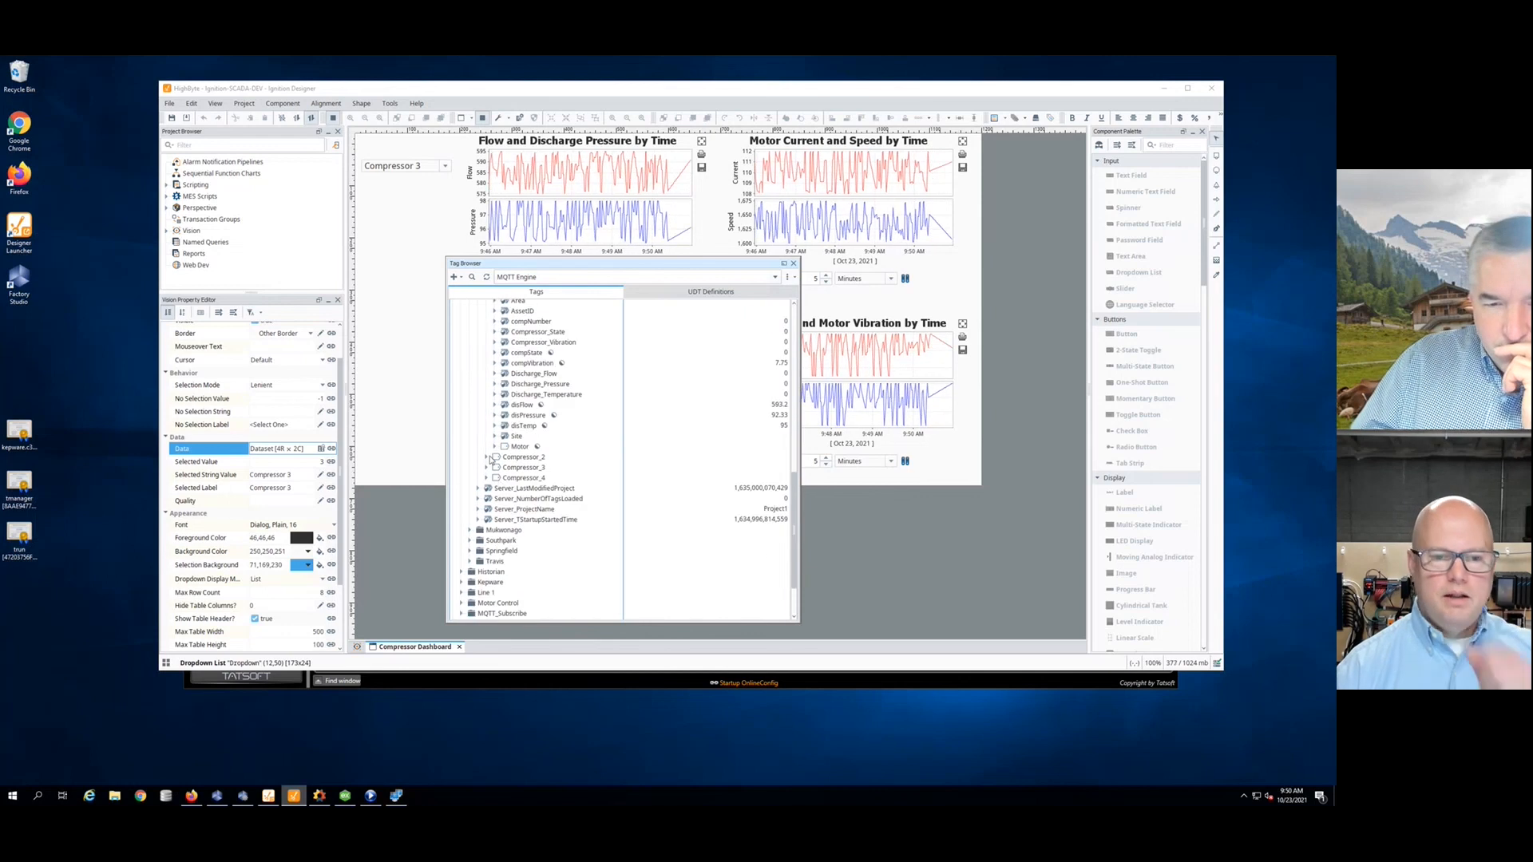
click(487, 456)
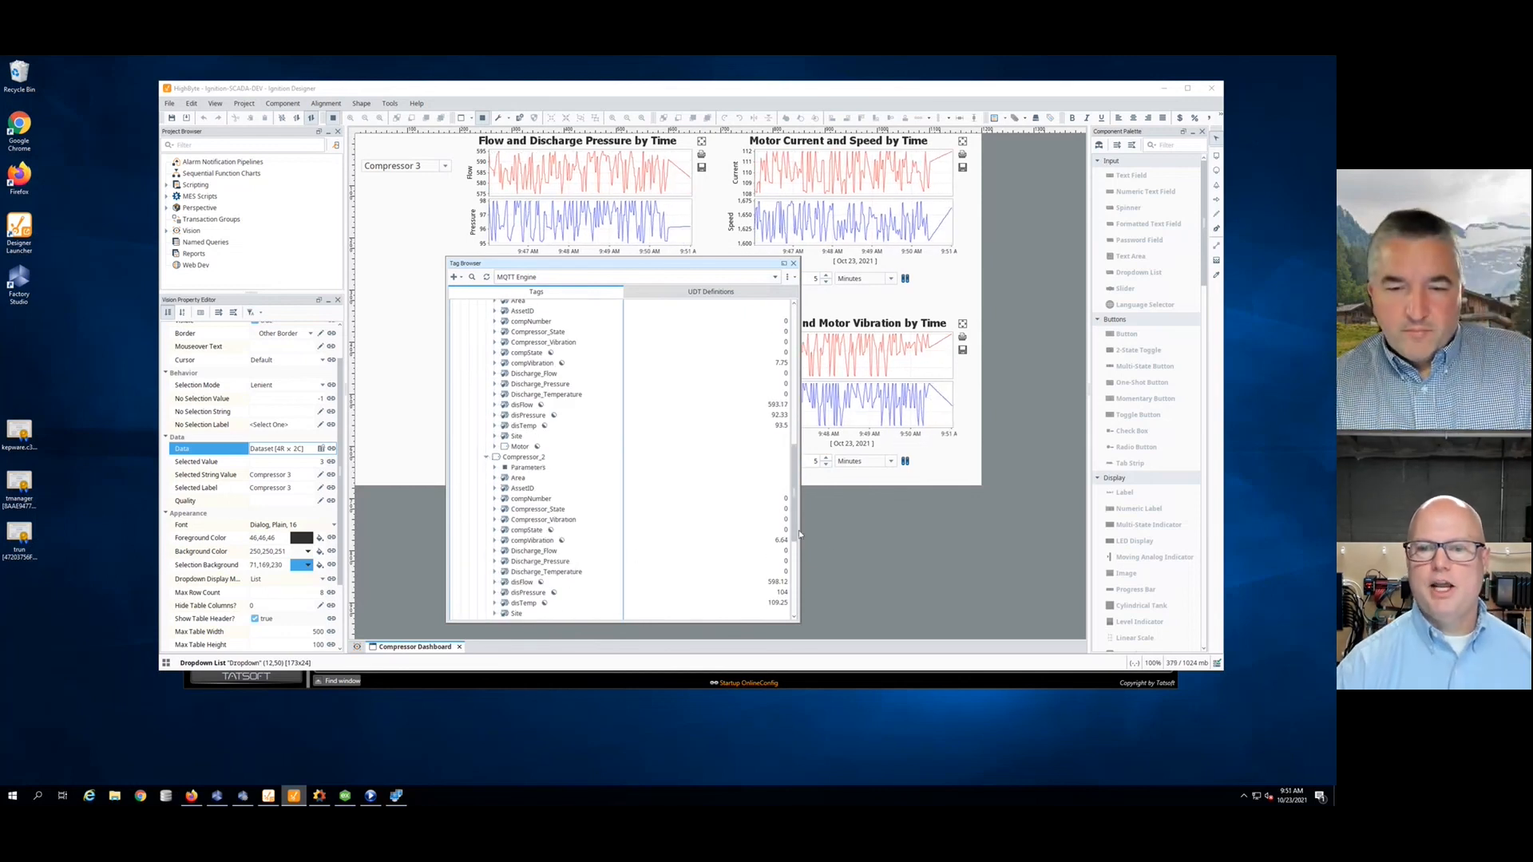
drag(795, 532, 796, 544)
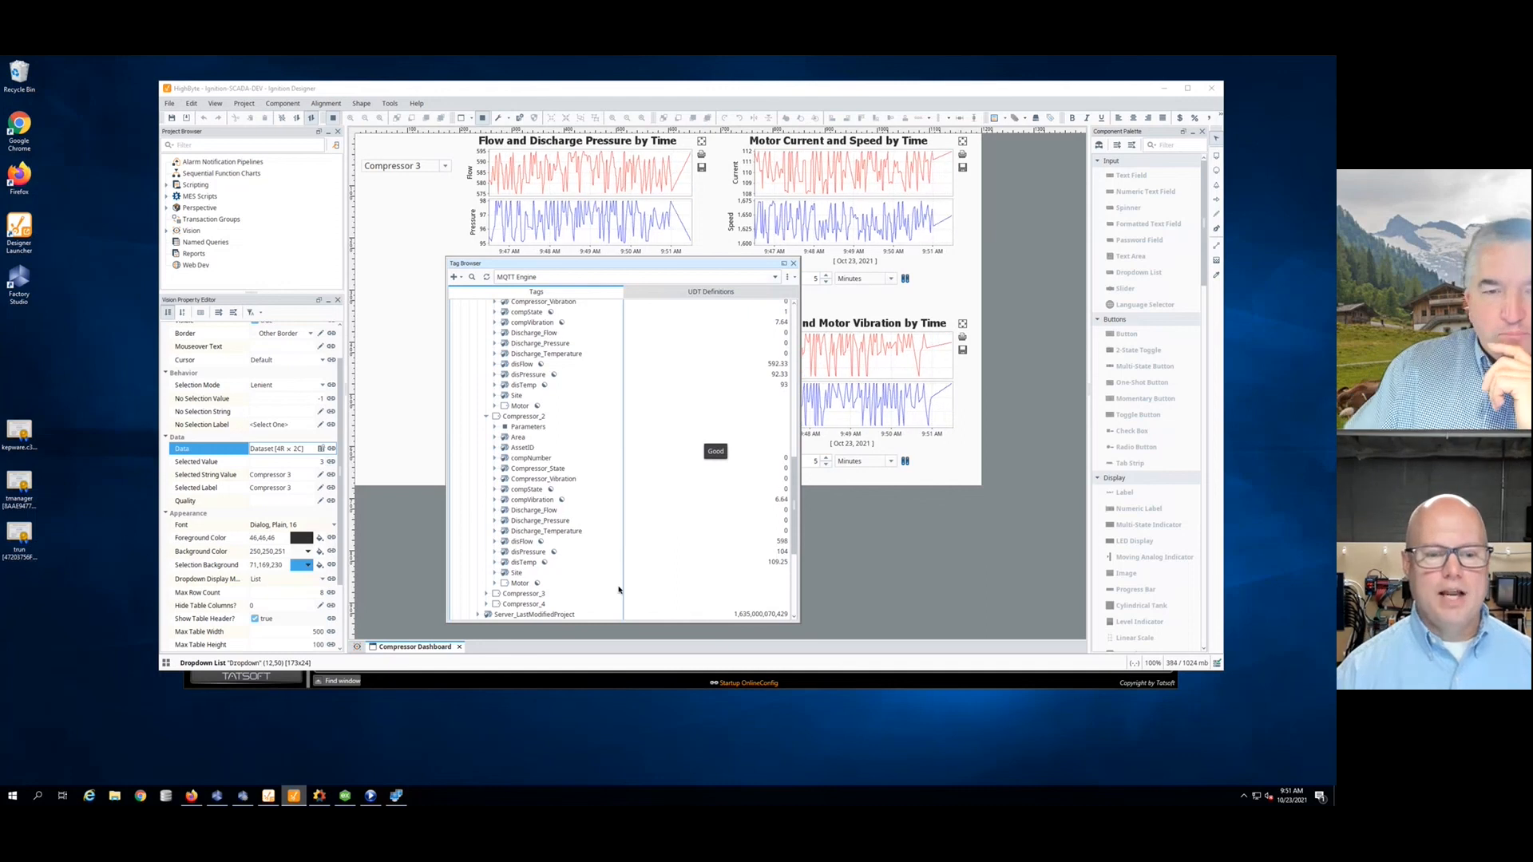
Step: Switch to FactoryStudio and review the Kepware device points, the tag objects and the running Compressor Dashboard
click(557, 684)
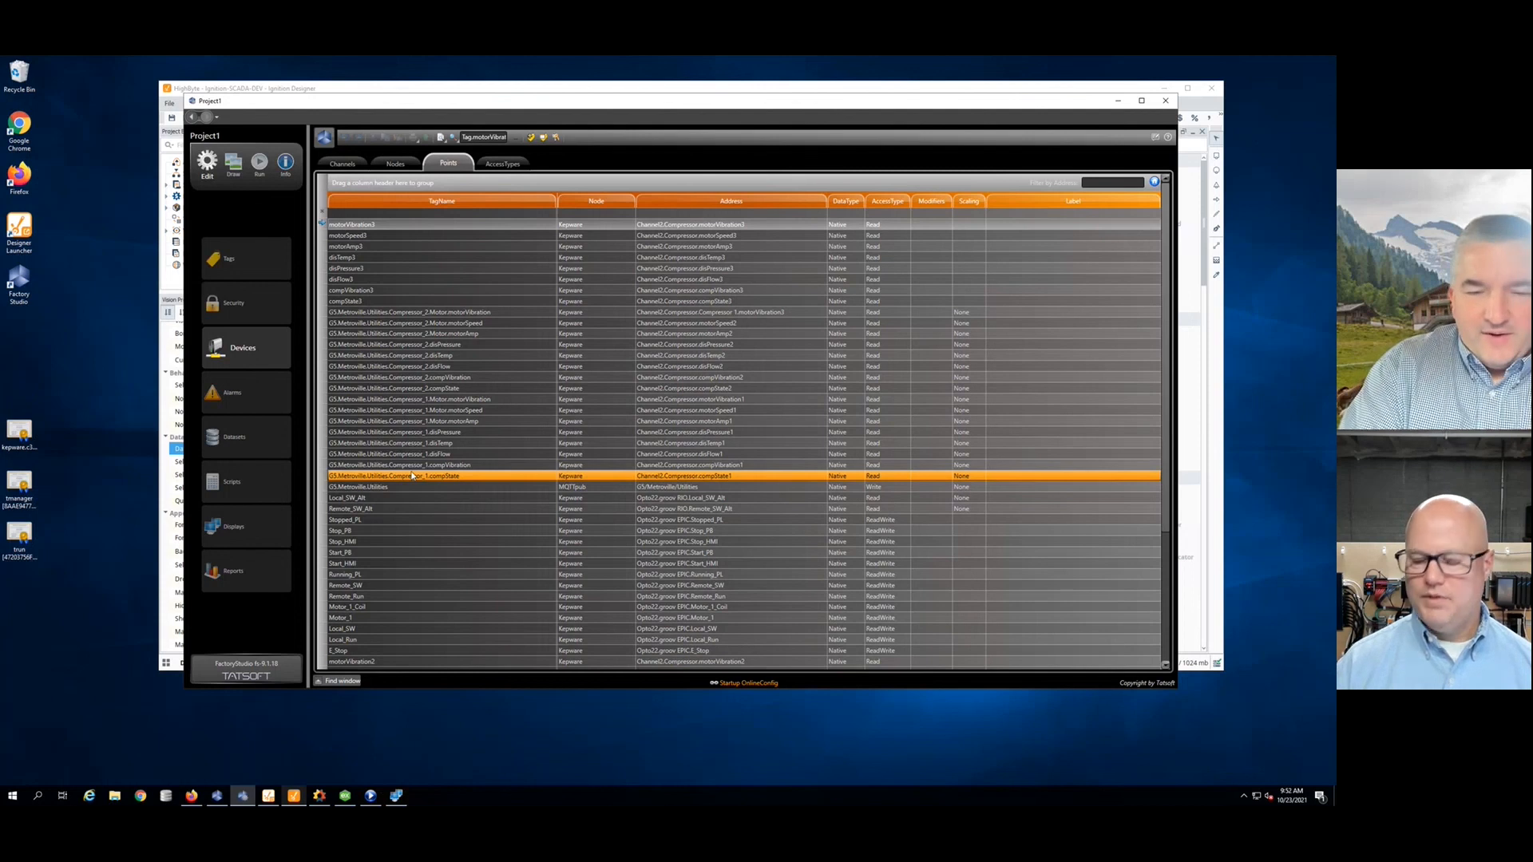
drag(414, 464, 418, 456)
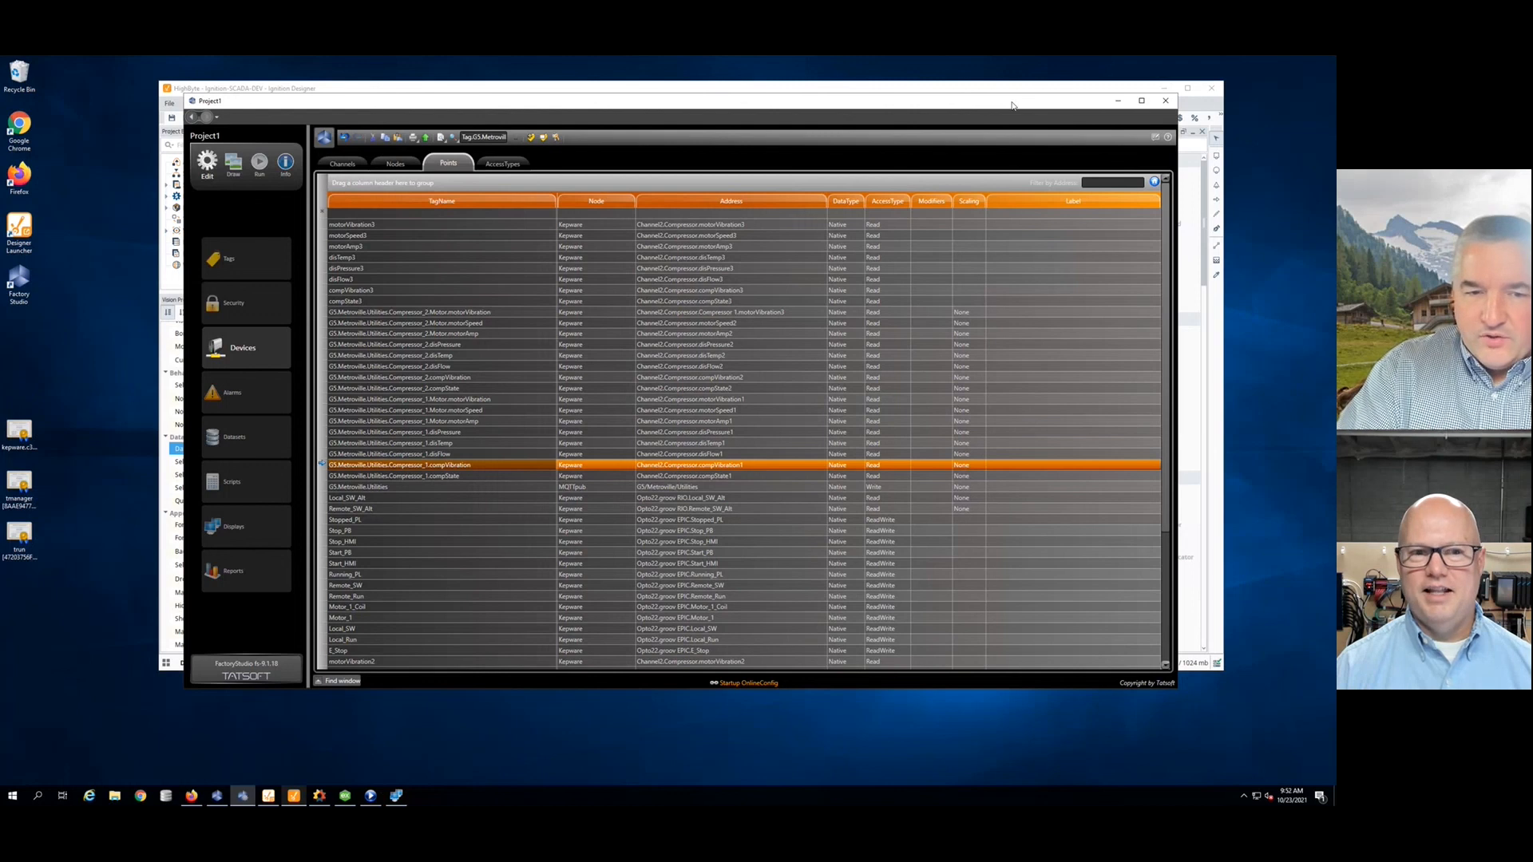
click(239, 258)
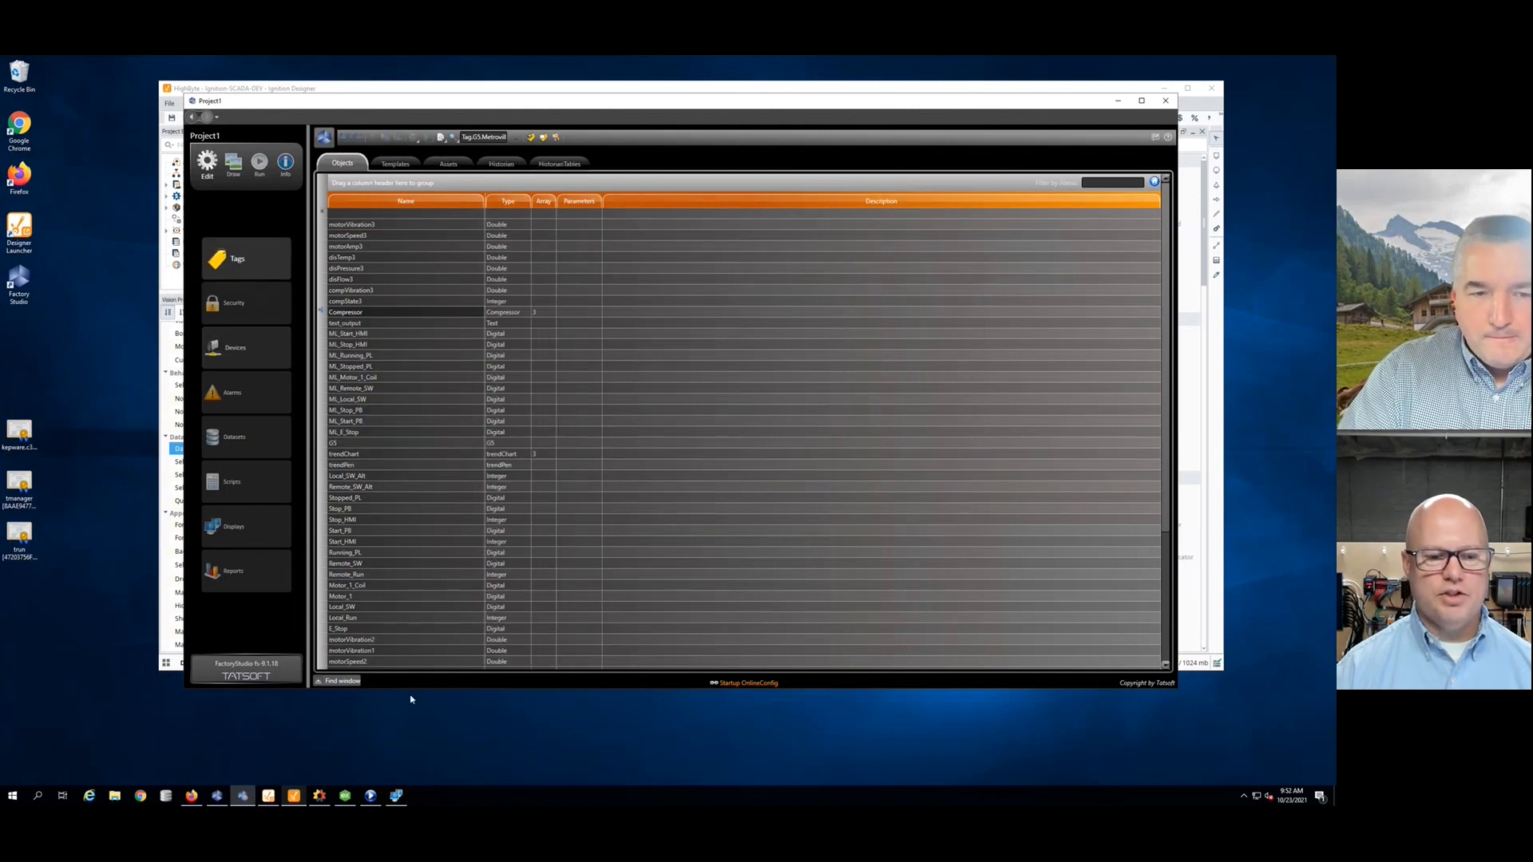
click(394, 795)
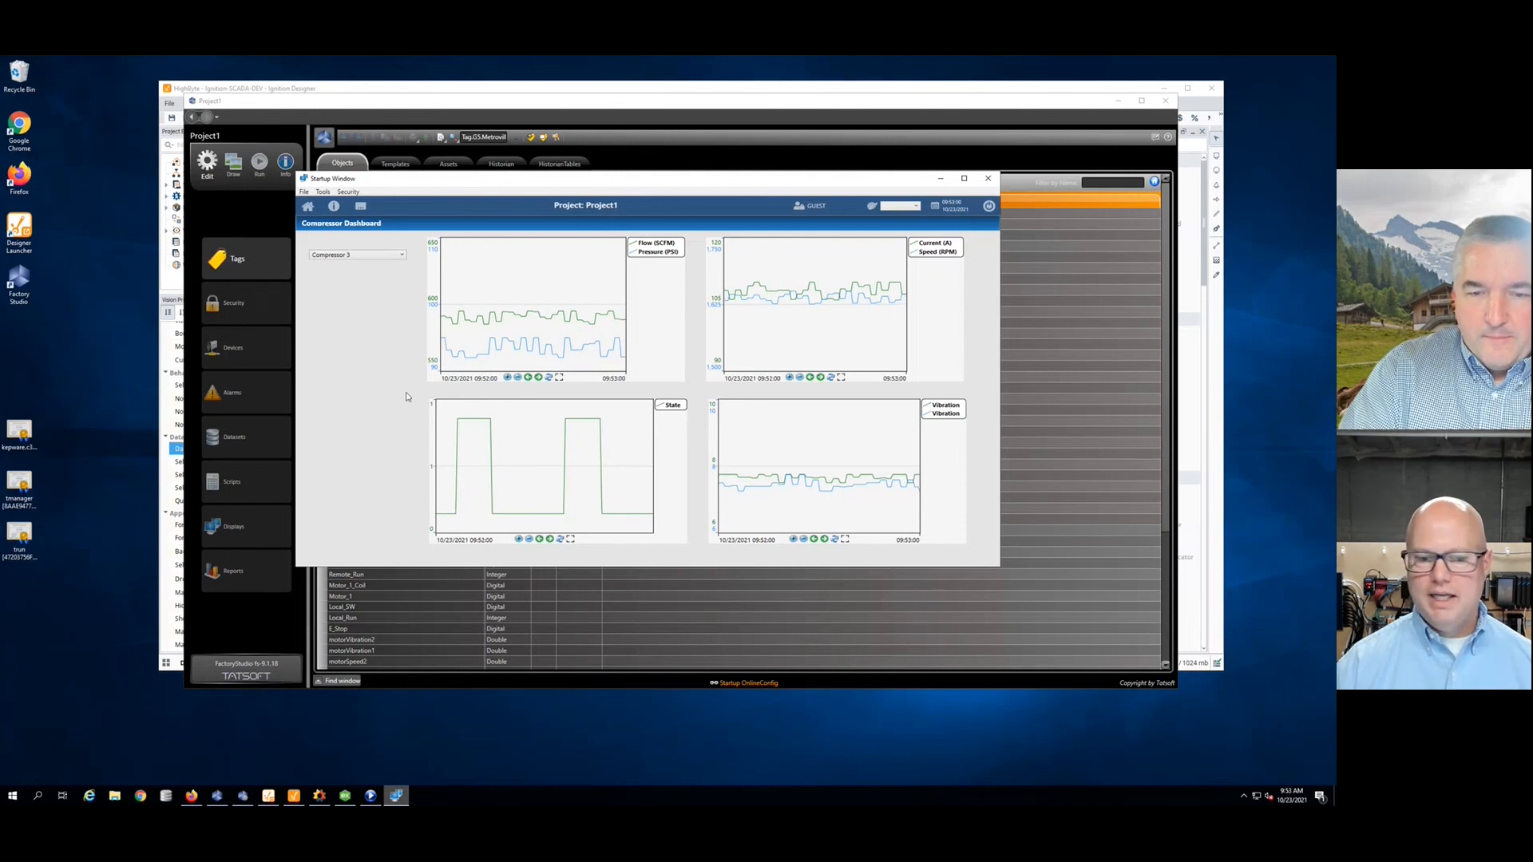
Step: View the Publisher connection status in Canary Administrator and the Compressor 3 dashboard in Canary Axiom
click(319, 796)
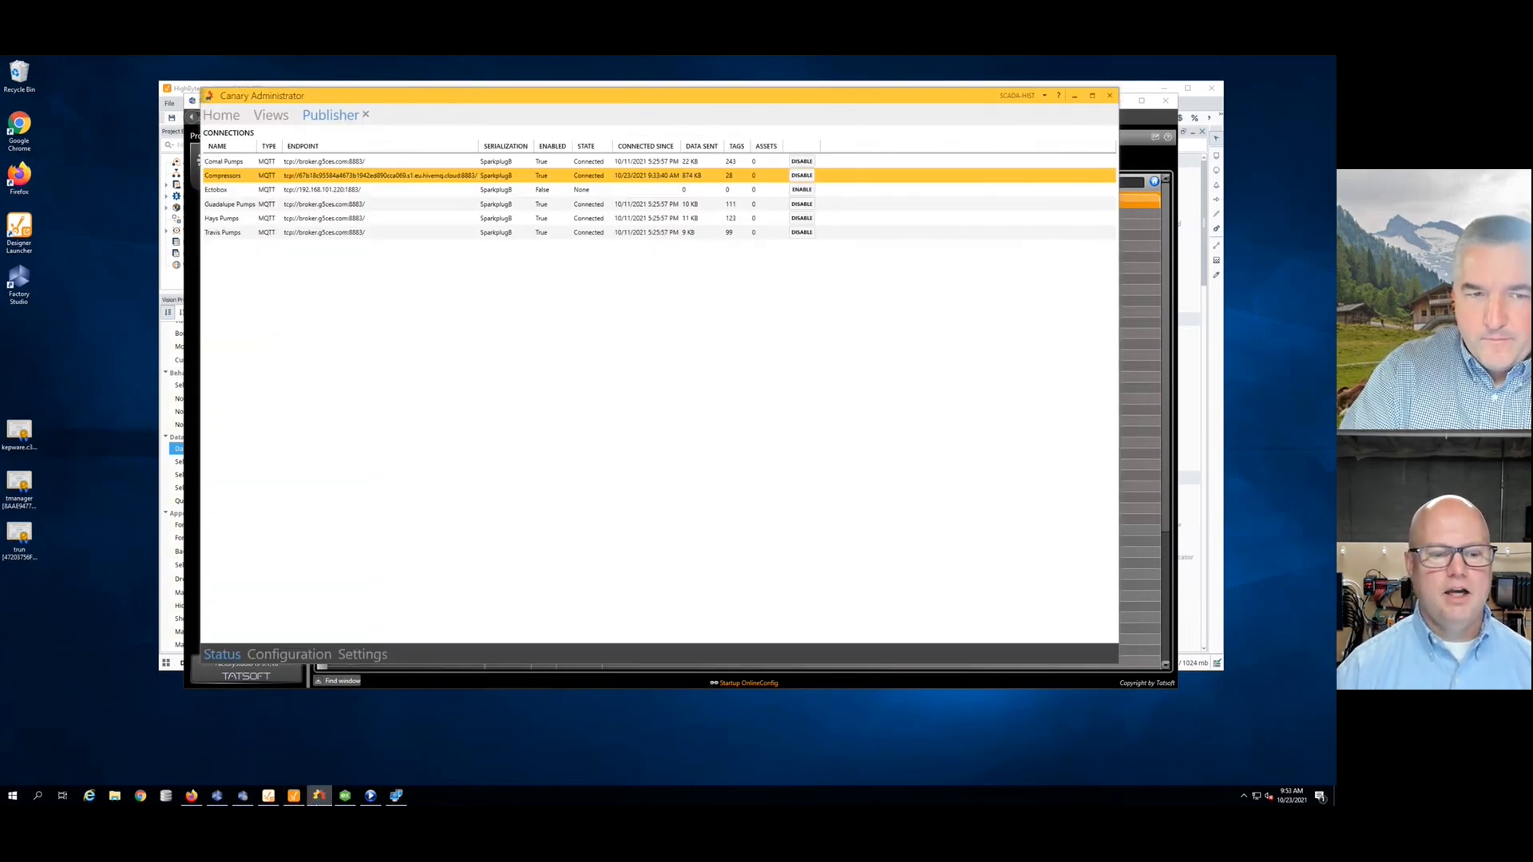
click(318, 798)
click(191, 797)
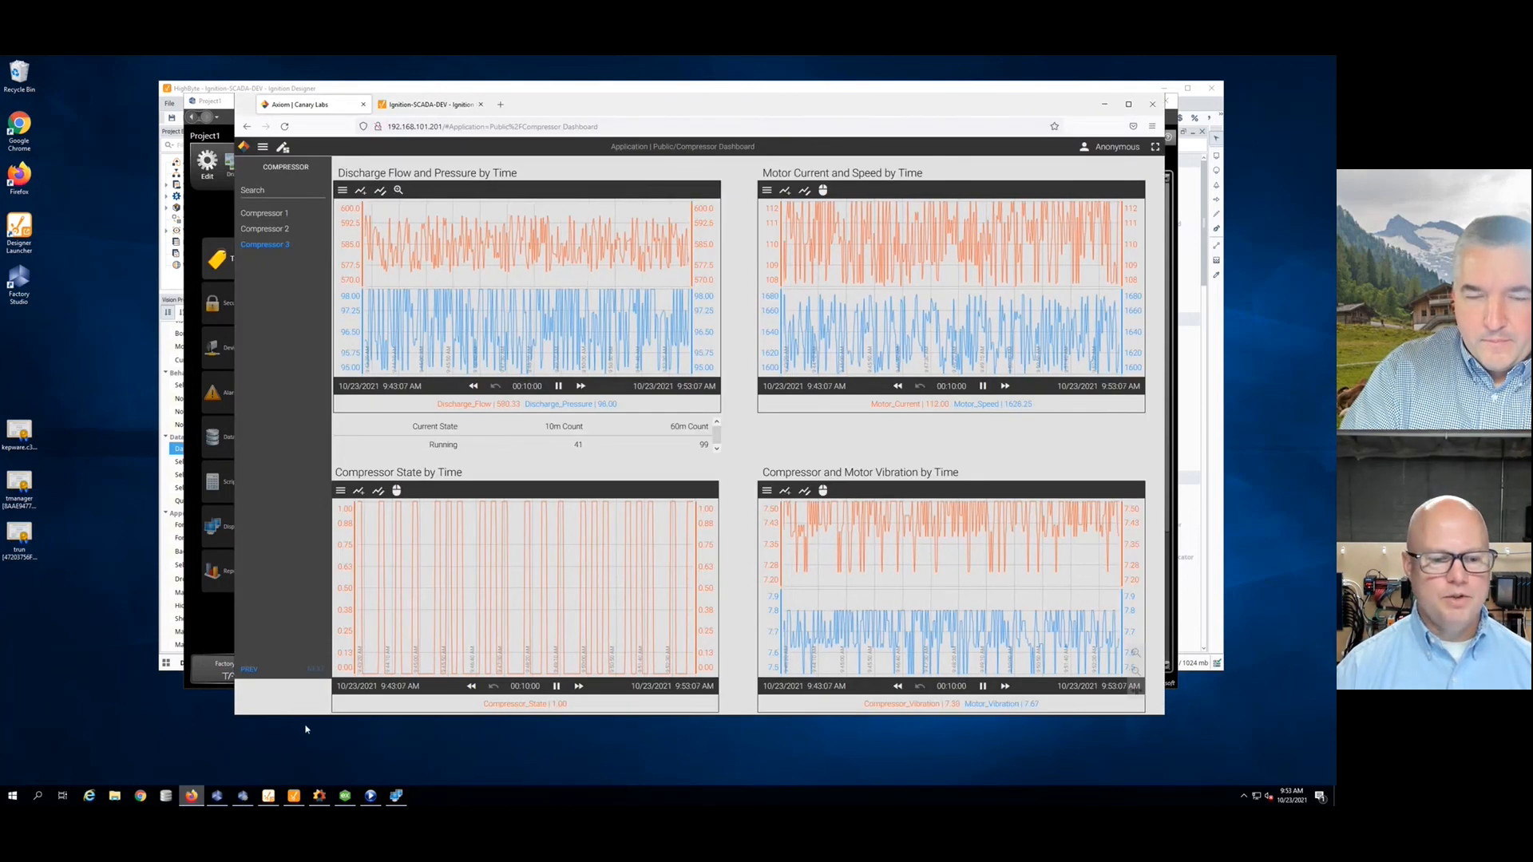
Step: Switch to Ignition Designer, view the Compressor Dashboard with the Tag Browser docked, and return to Jump City's Compressor_3 tags in the floating browser
click(294, 798)
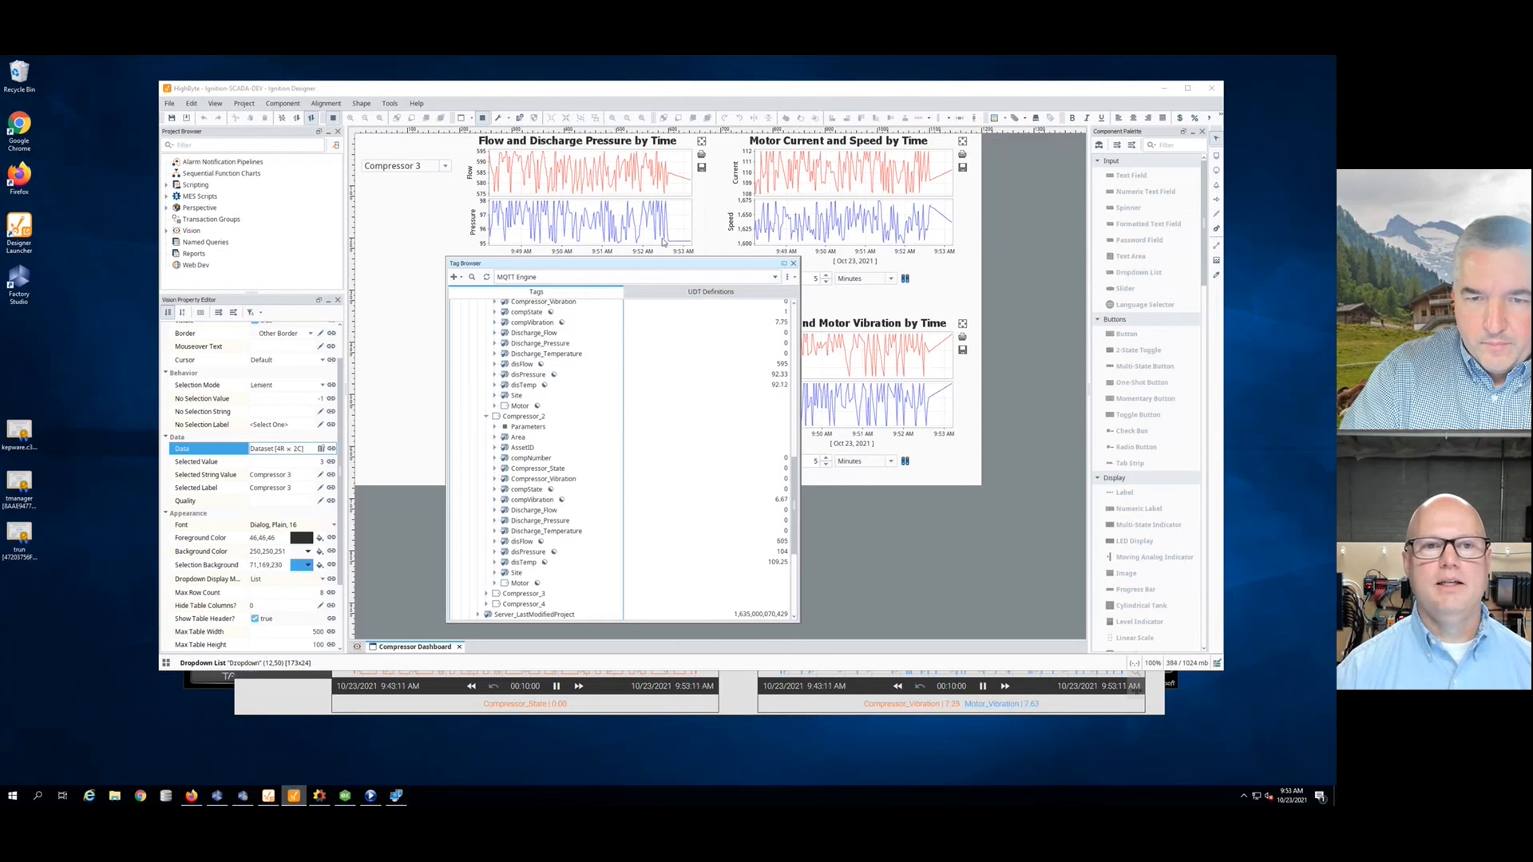
click(783, 264)
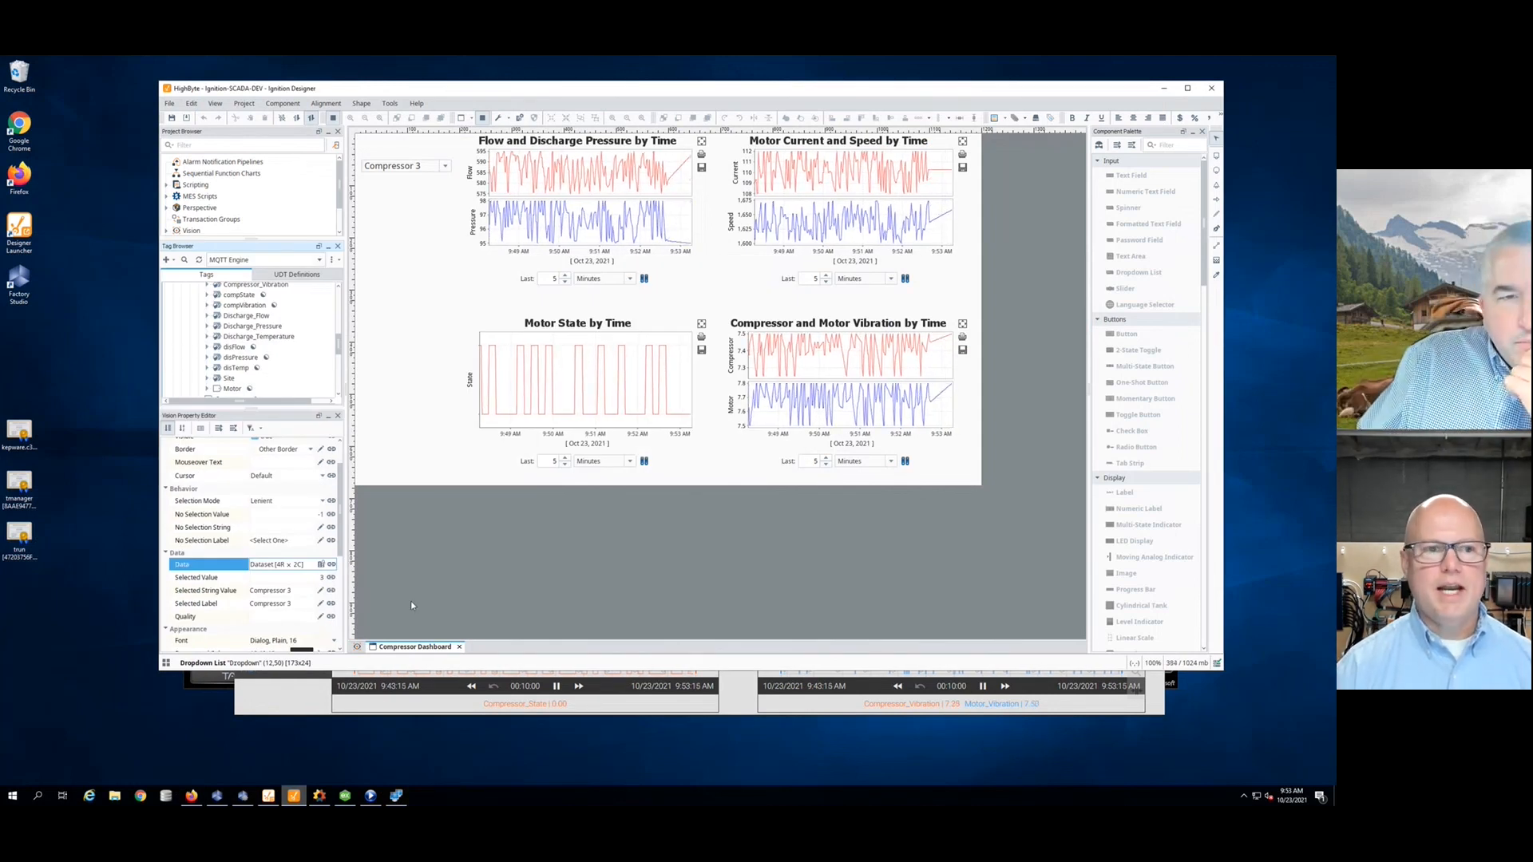
click(318, 247)
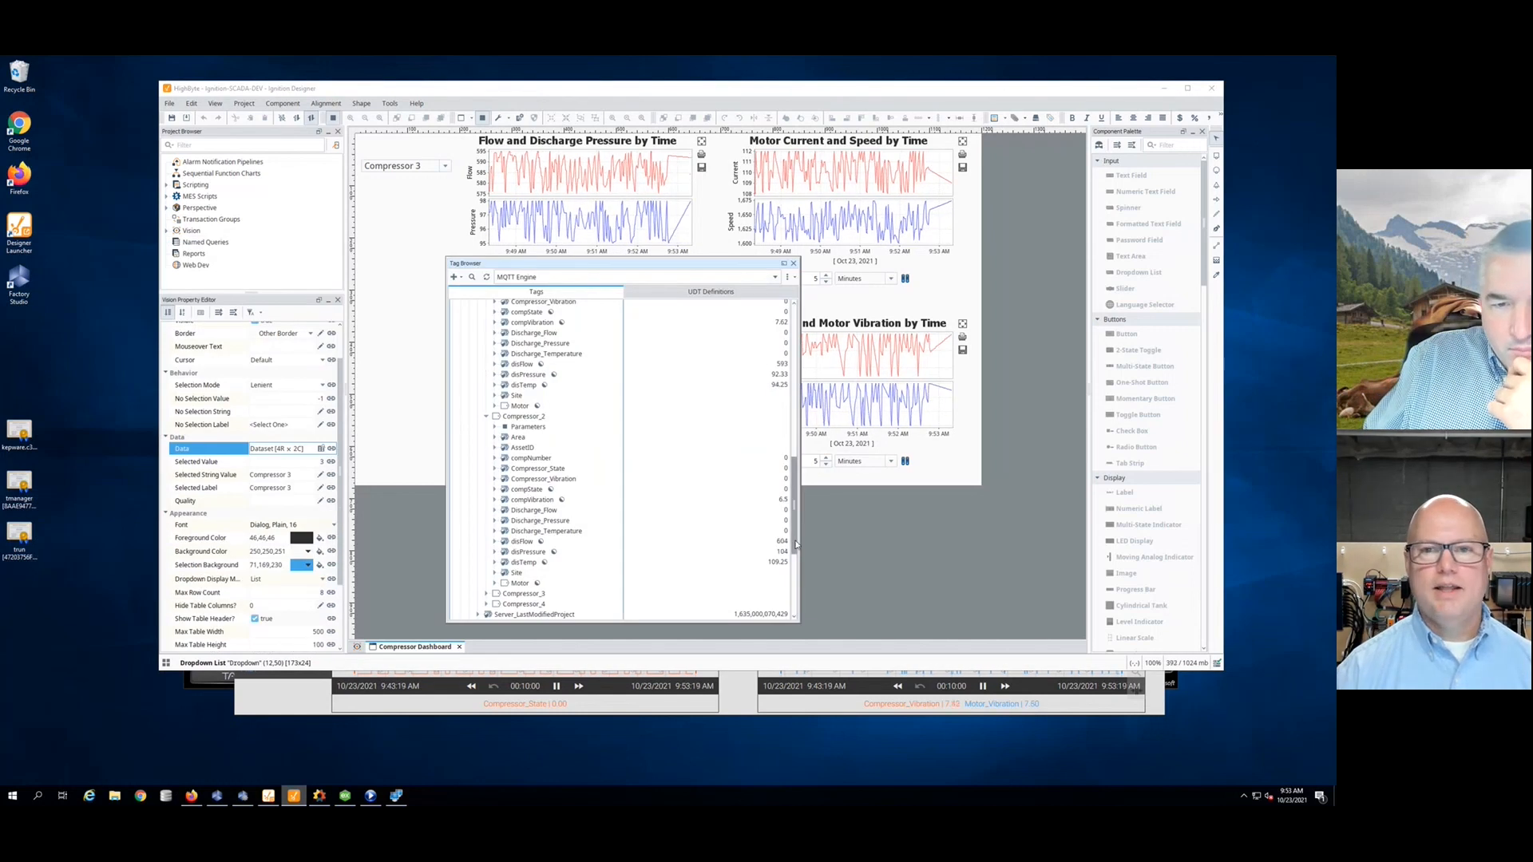
drag(799, 550, 793, 422)
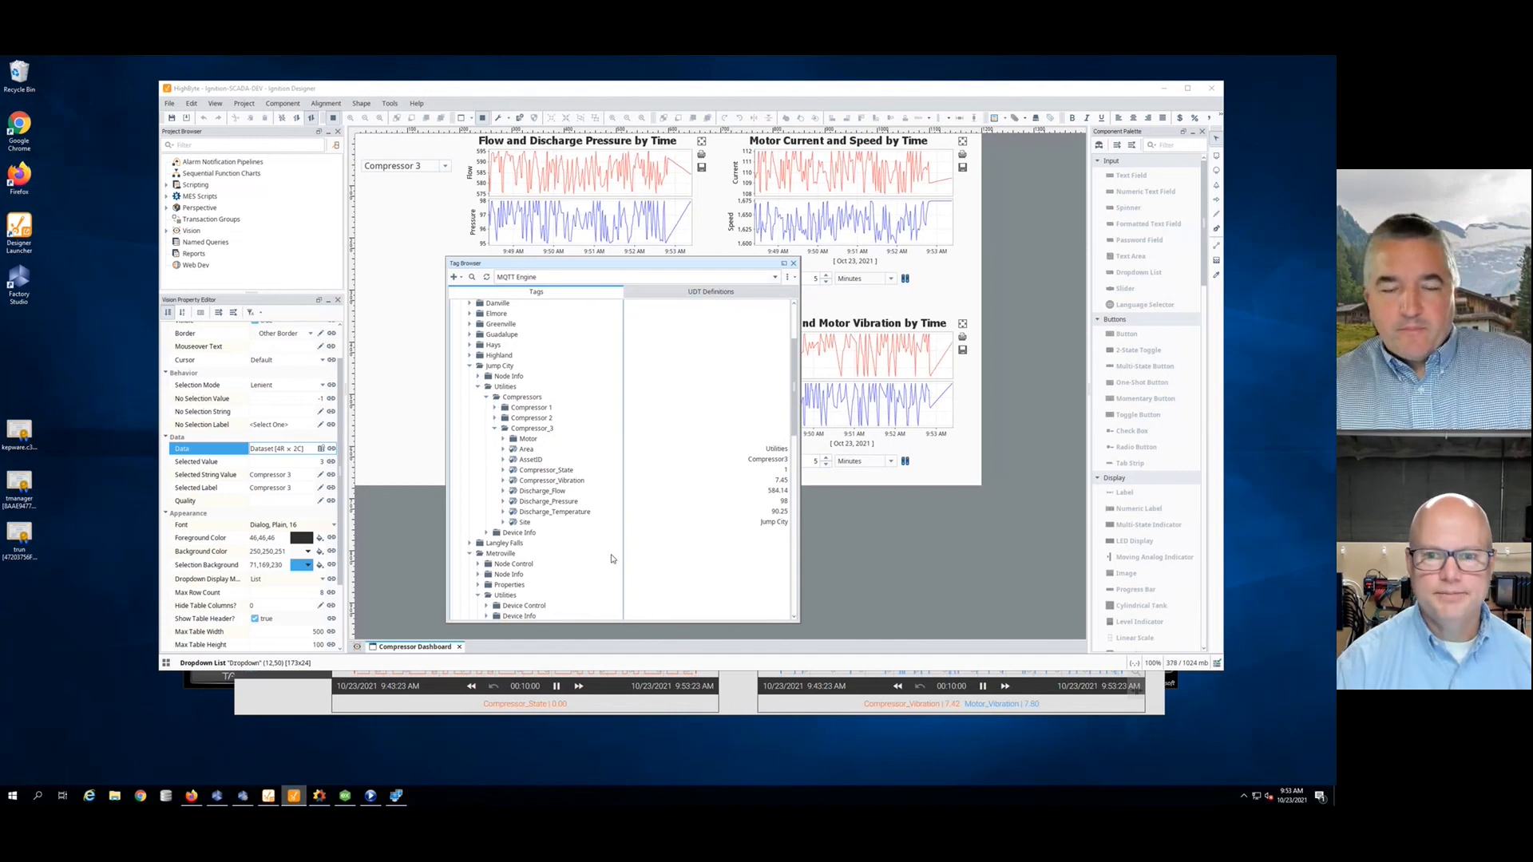